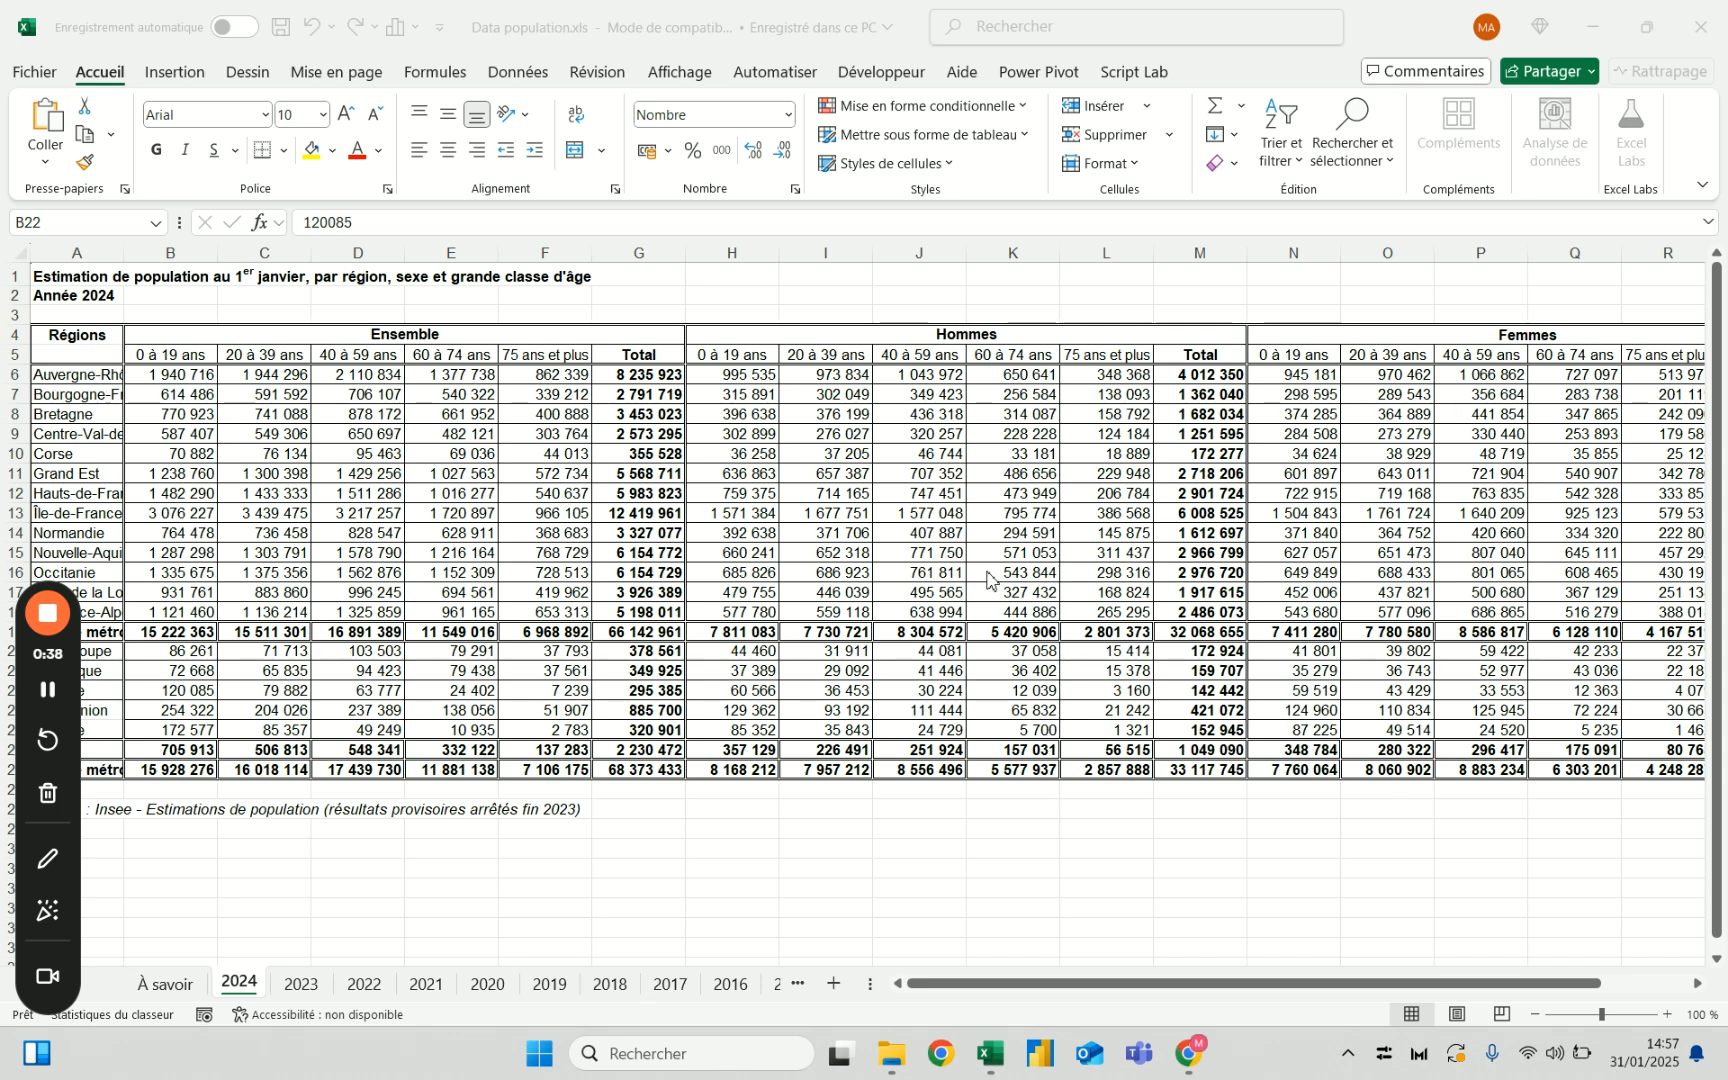
Examine the yearly population sheets from 2024 back to 2020, and the Ensemble and Hommes header groups on the 2024 sheet.
left_click(797, 483)
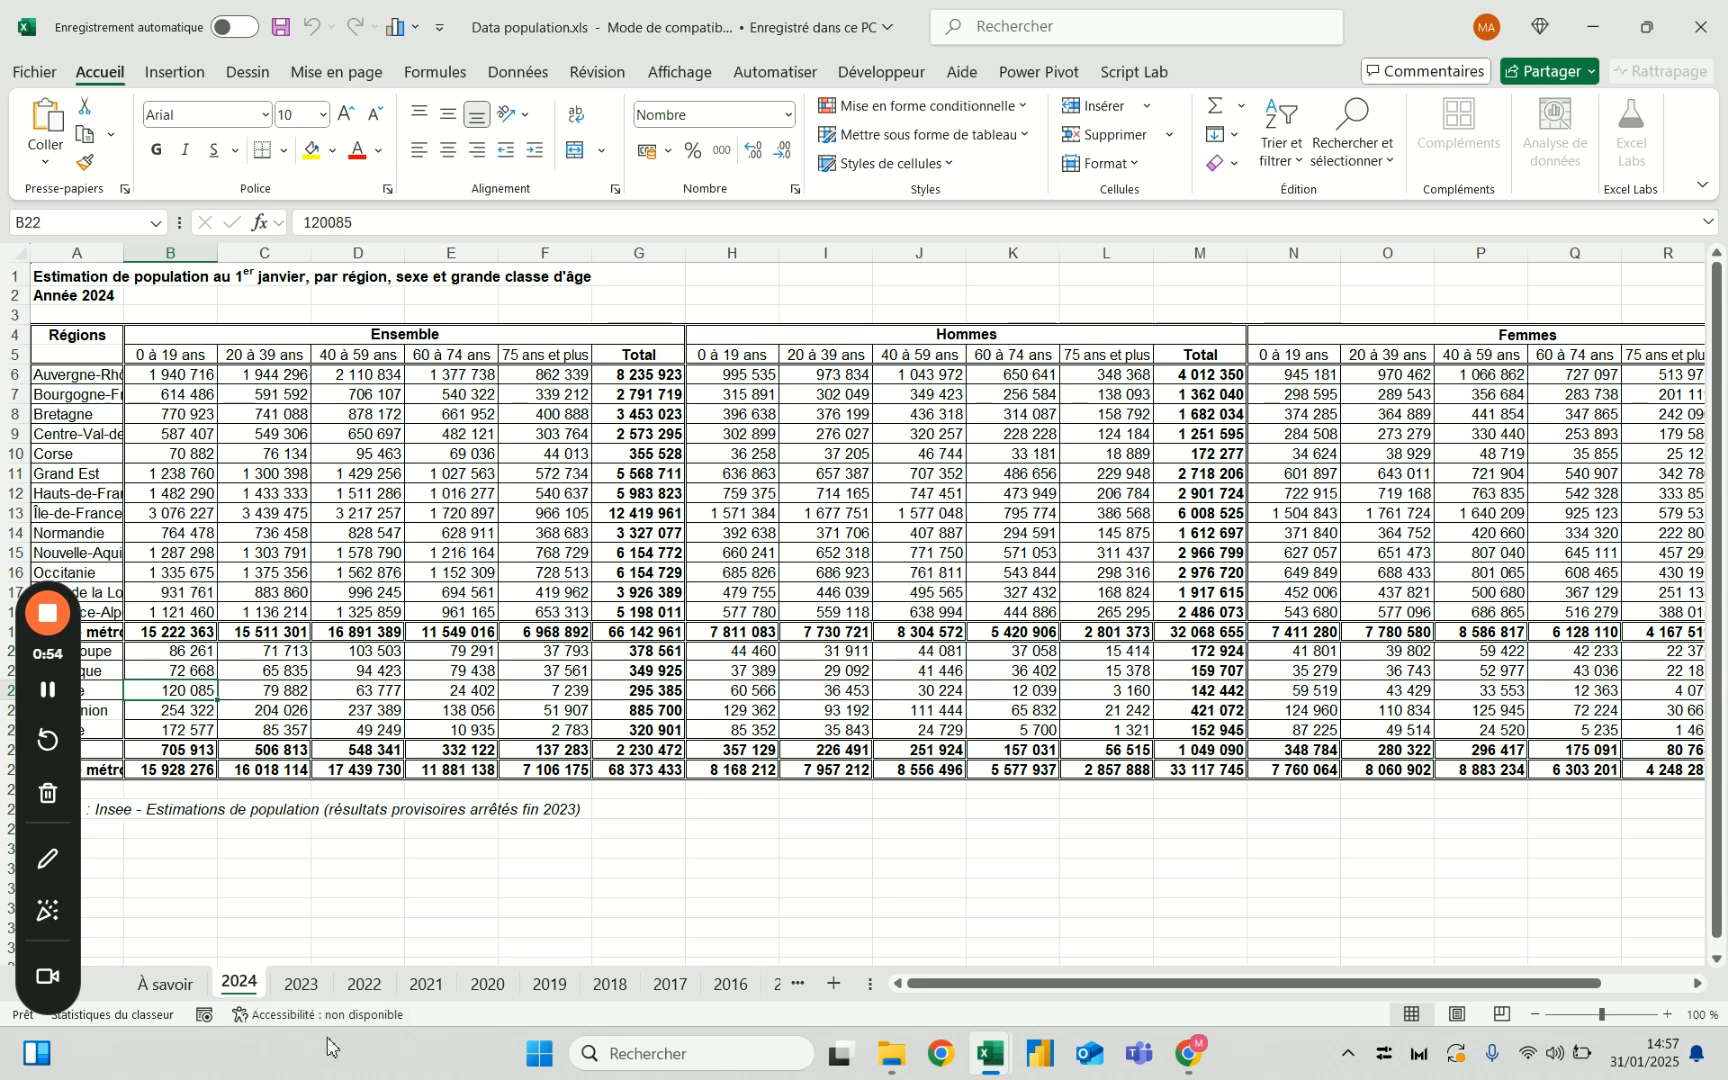
left_click(301, 984)
left_click(364, 983)
left_click(438, 988)
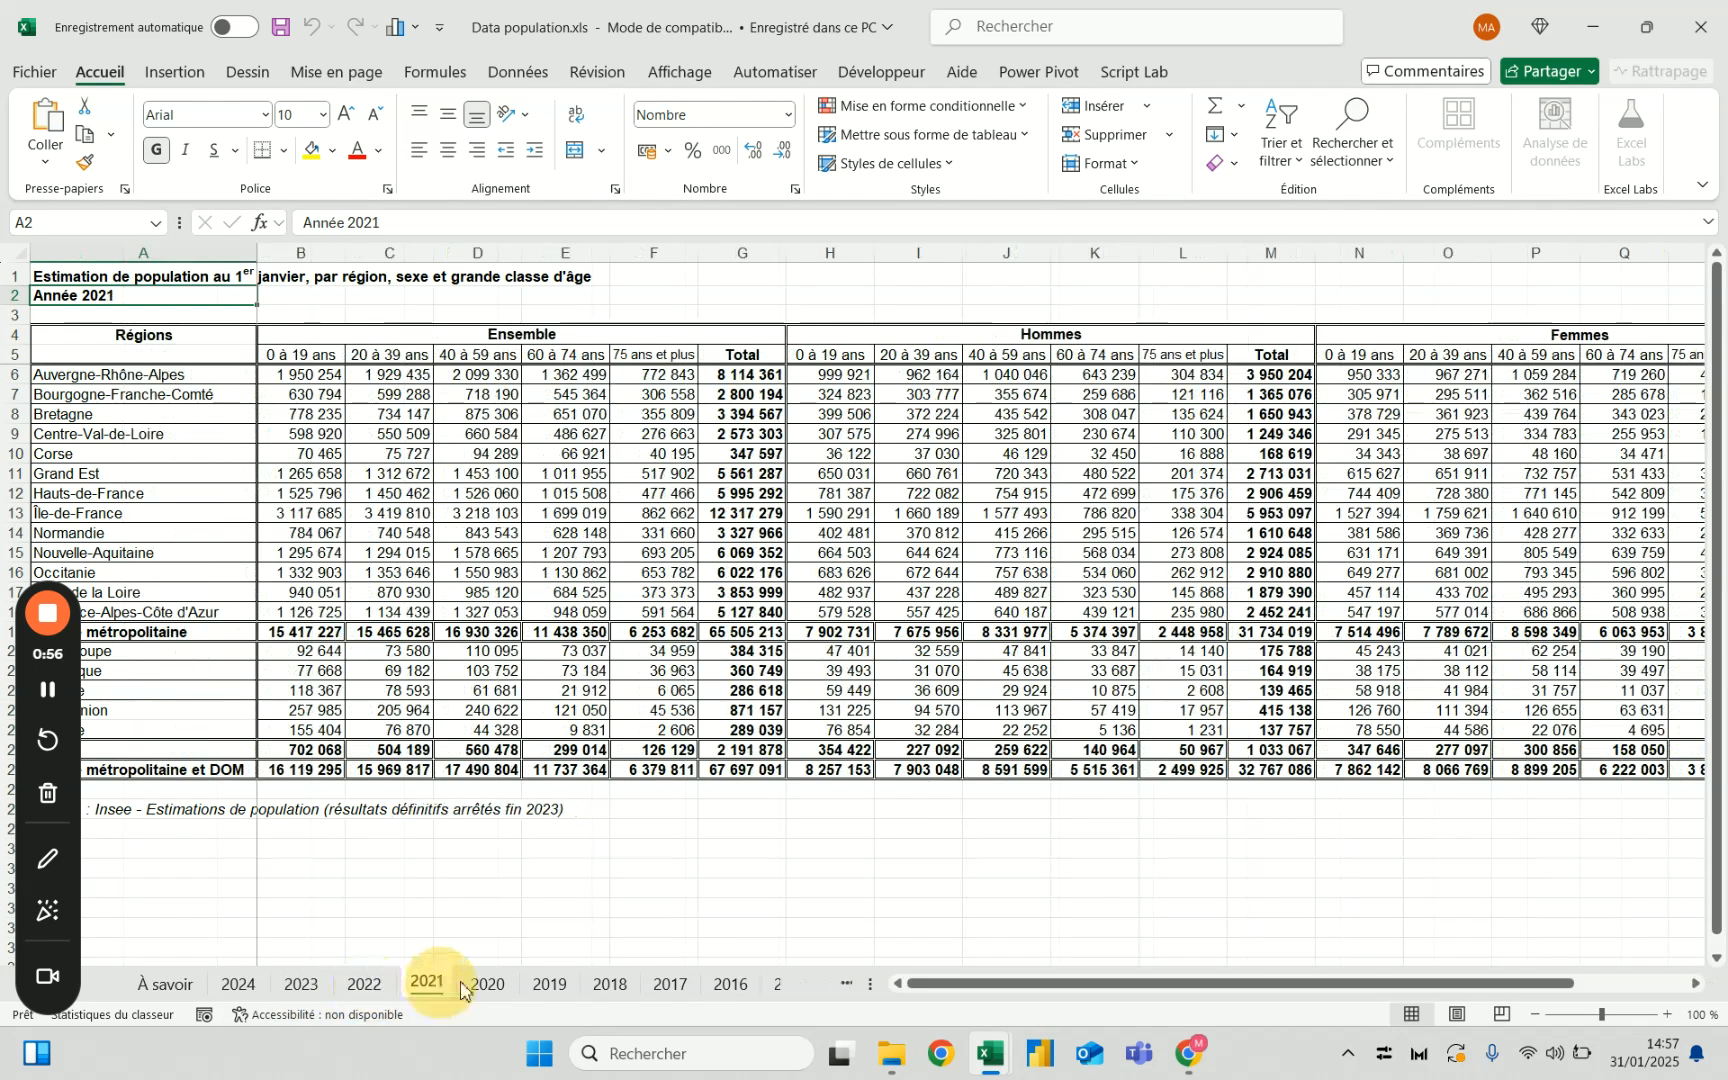
left_click(488, 984)
left_click(255, 986)
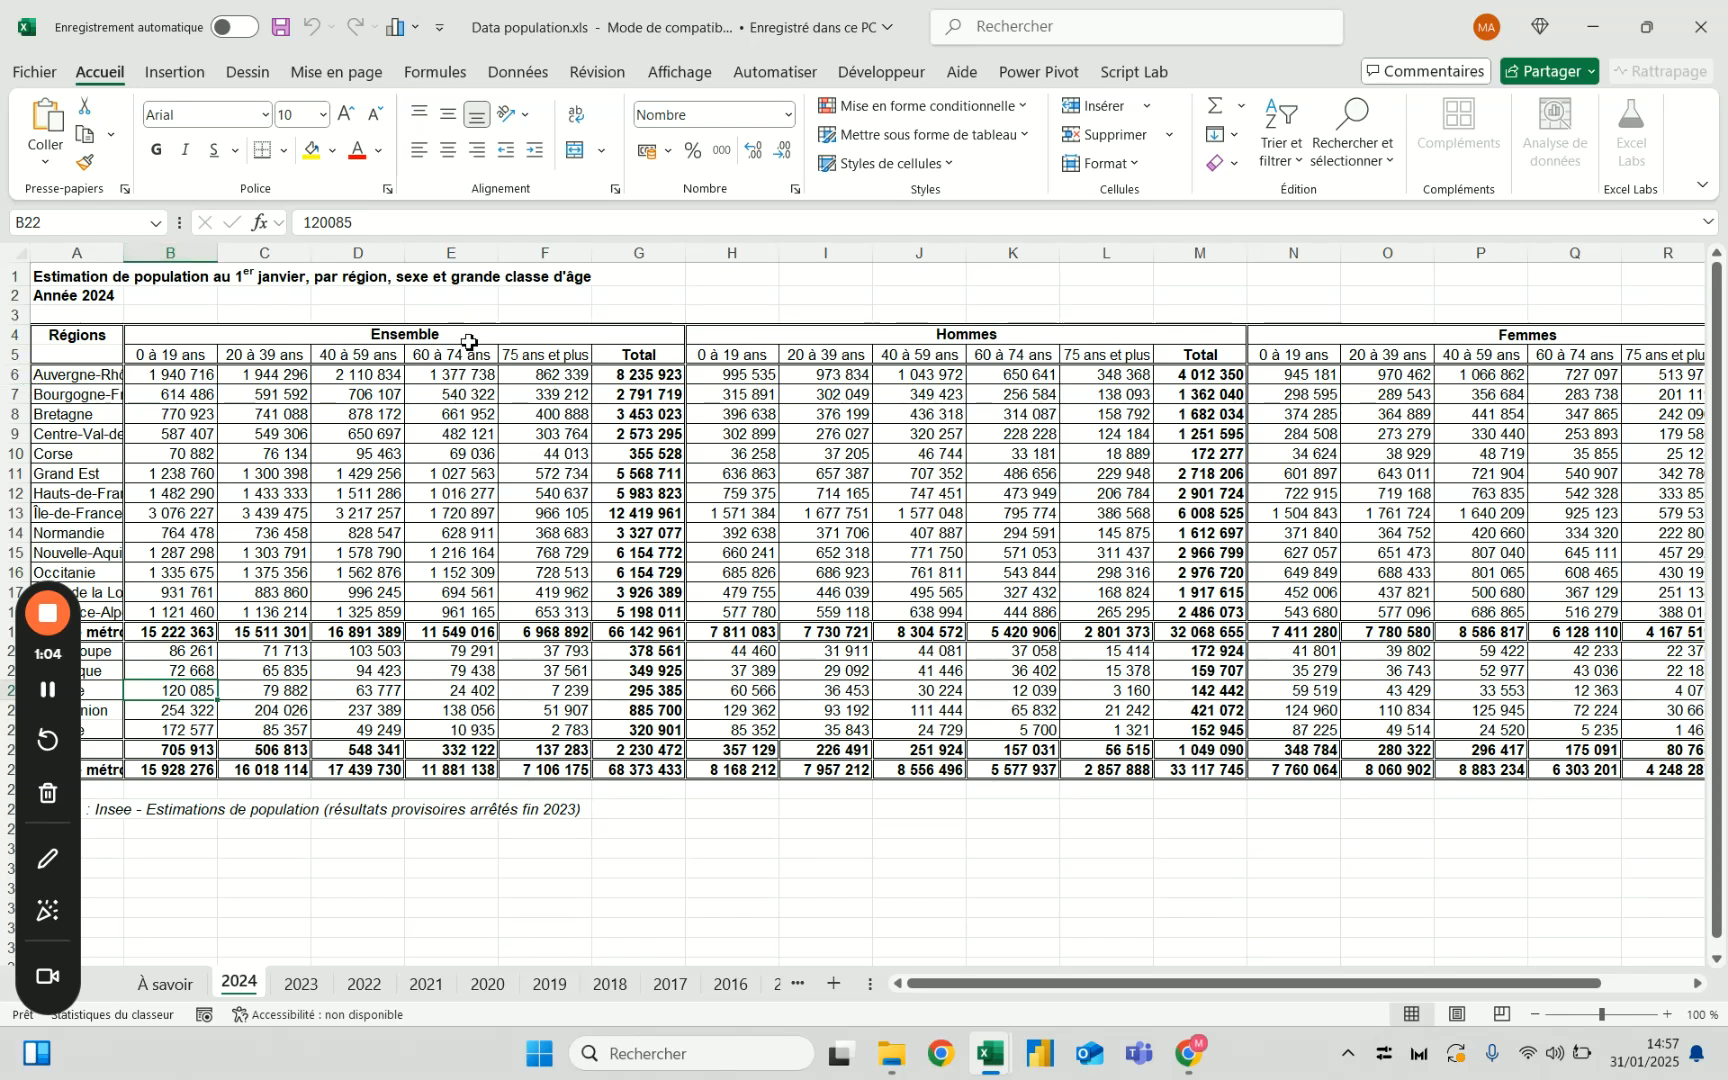
left_click(438, 330)
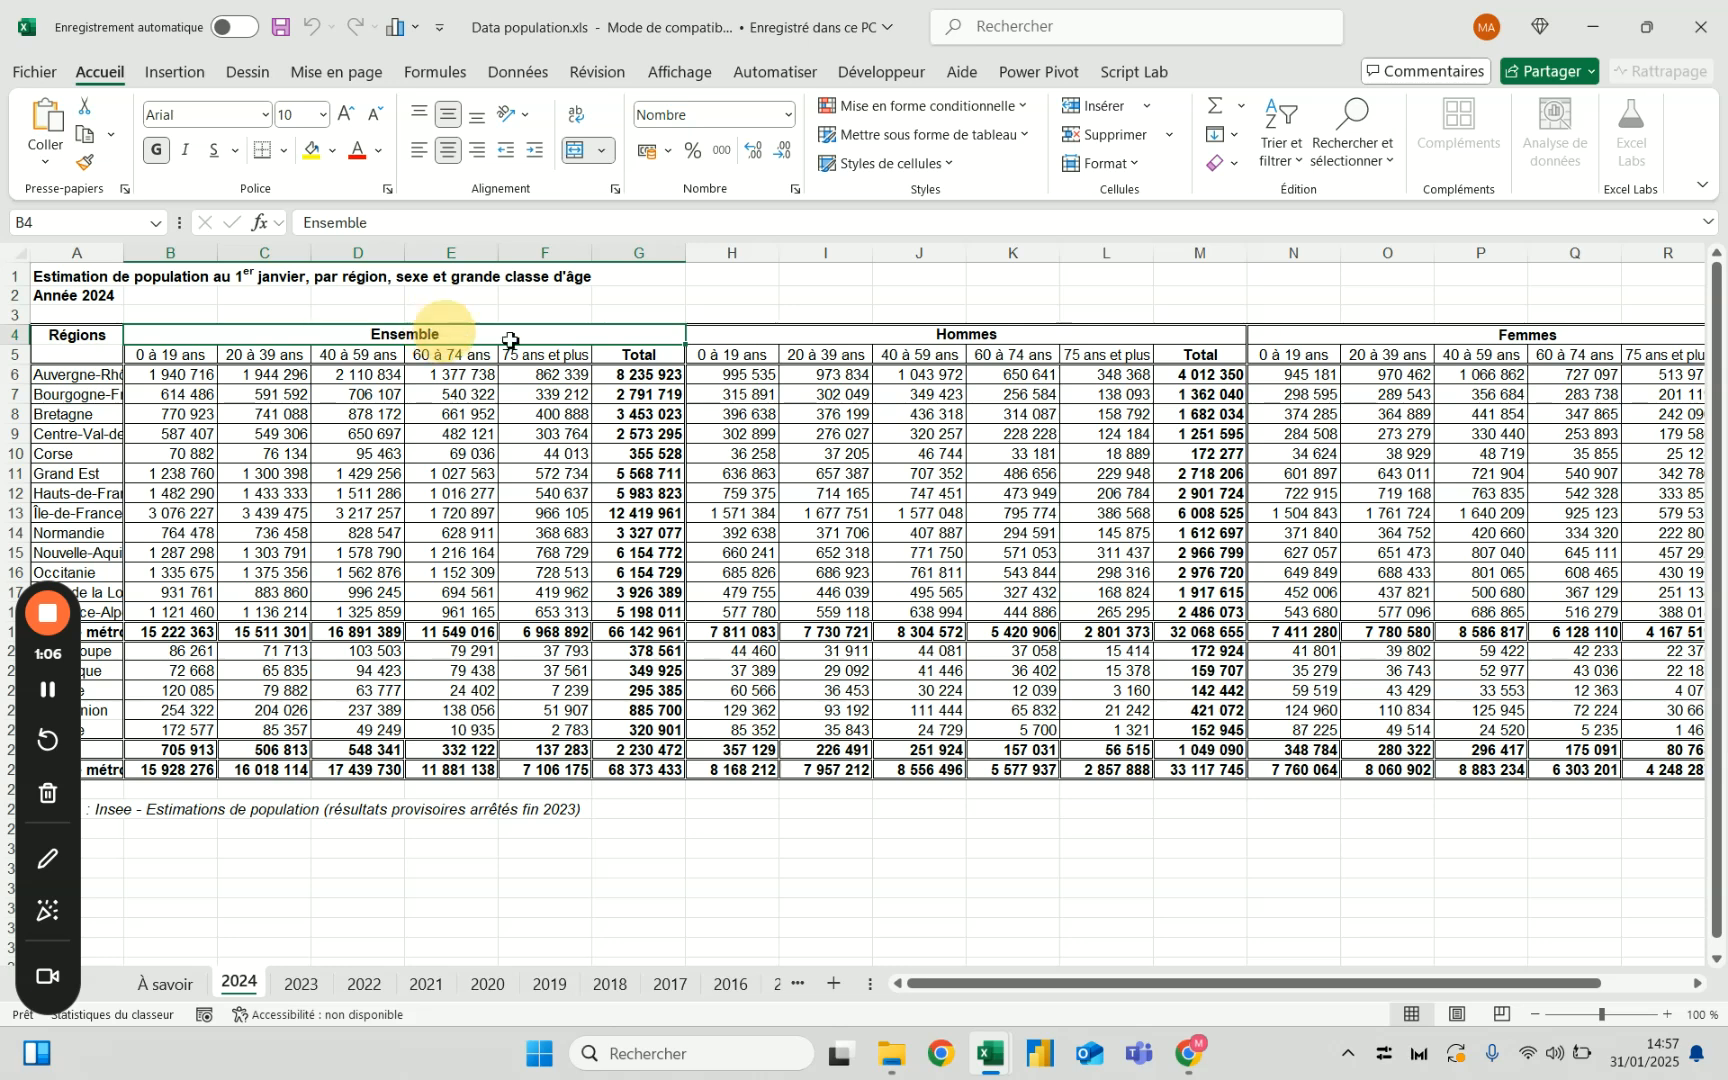
left_click(900, 337)
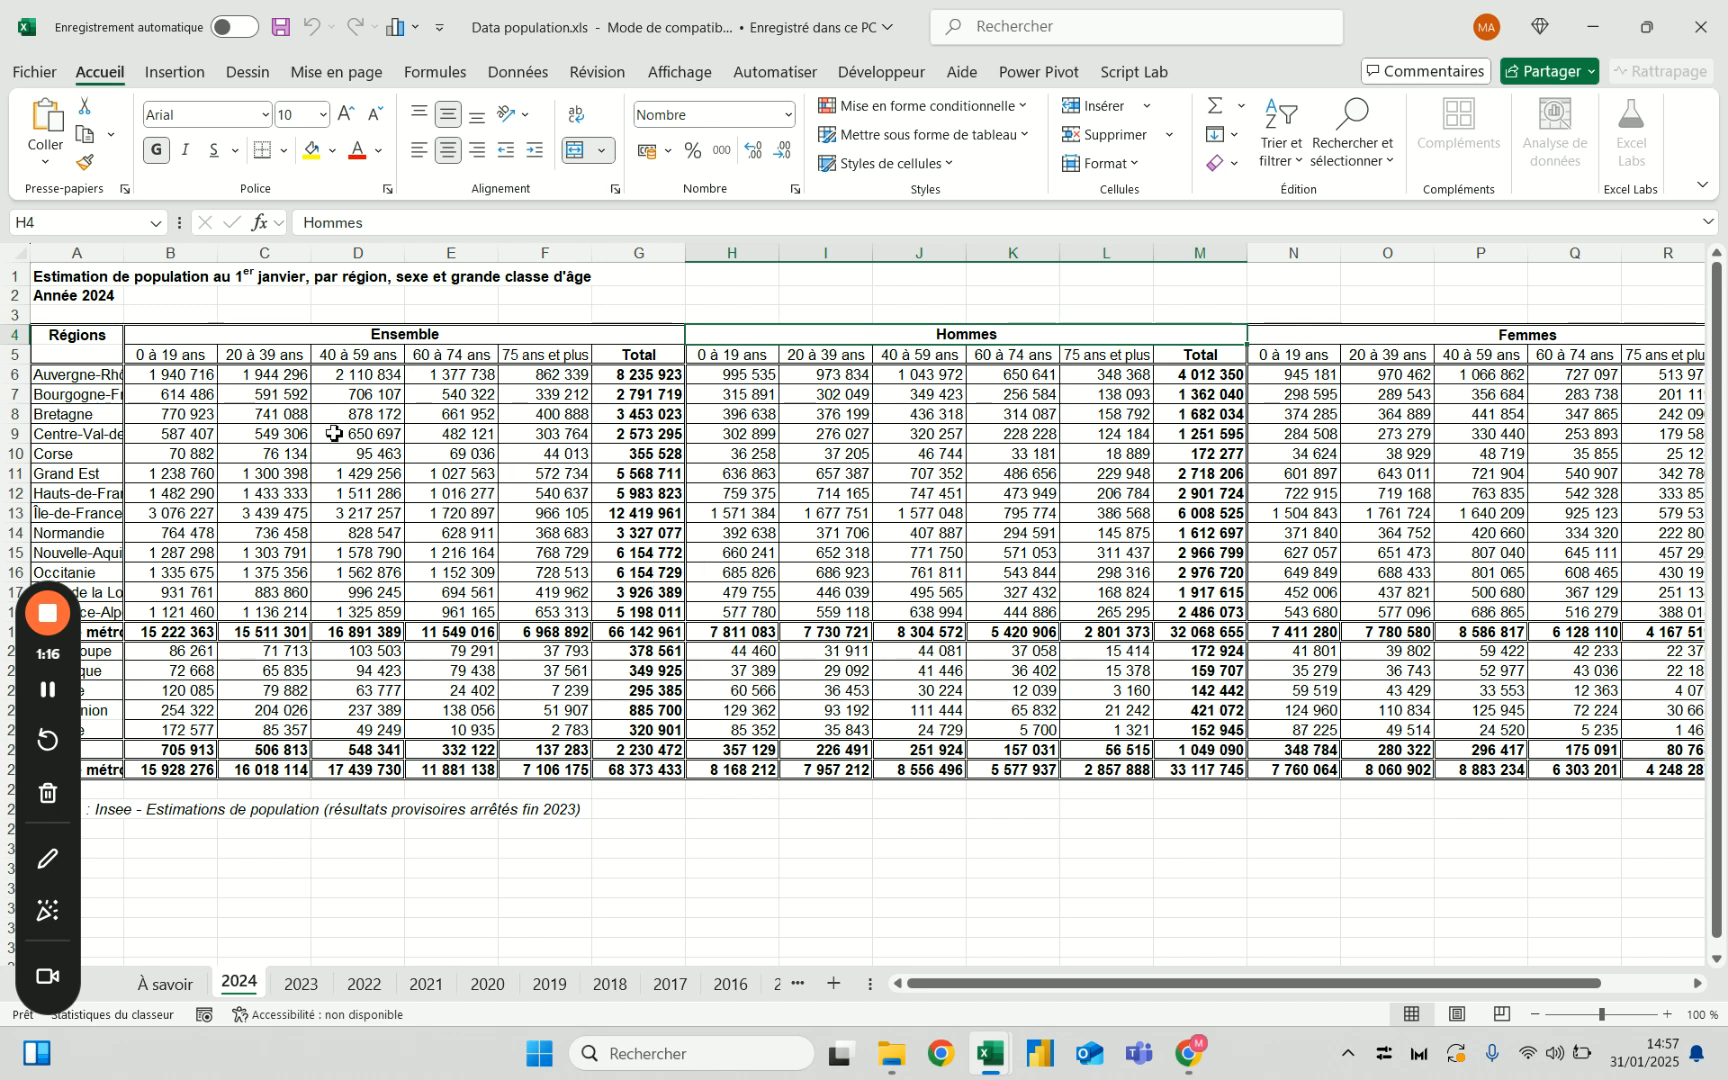
Close the Data population workbook and go to the blank workbook Classeur1.
left_click(1705, 45)
left_click(575, 425)
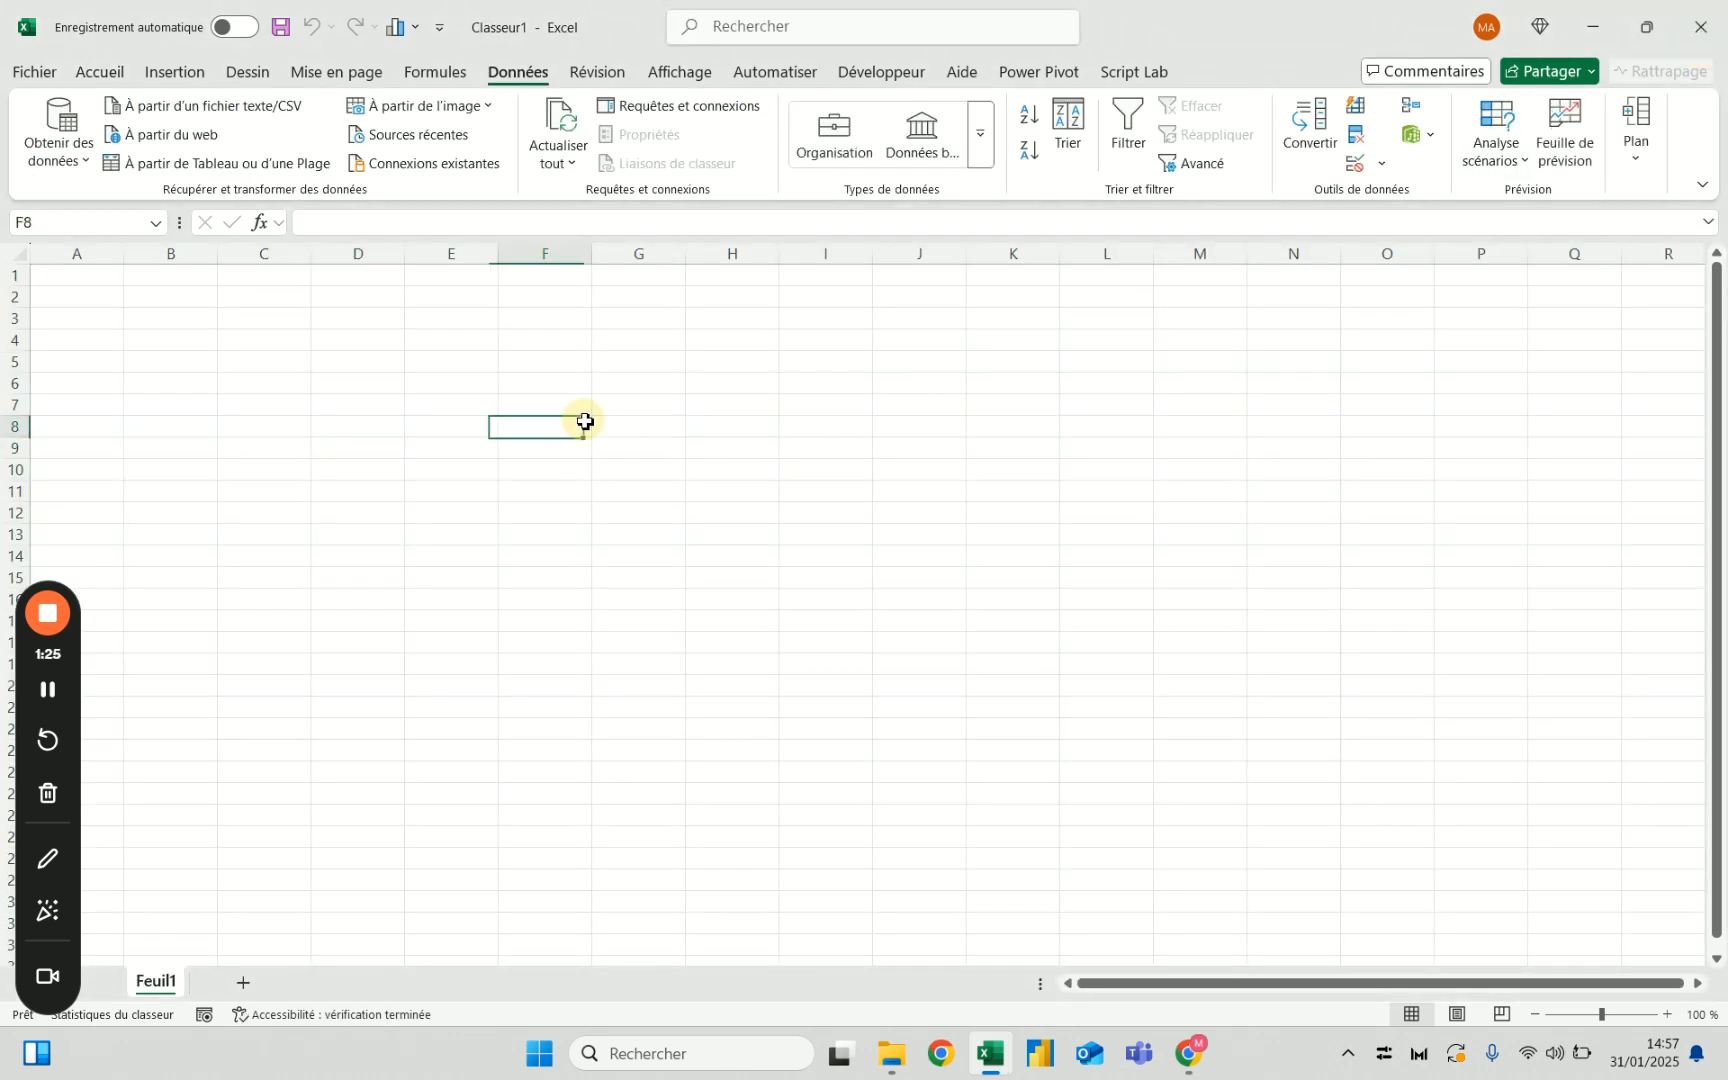
left_click(434, 425)
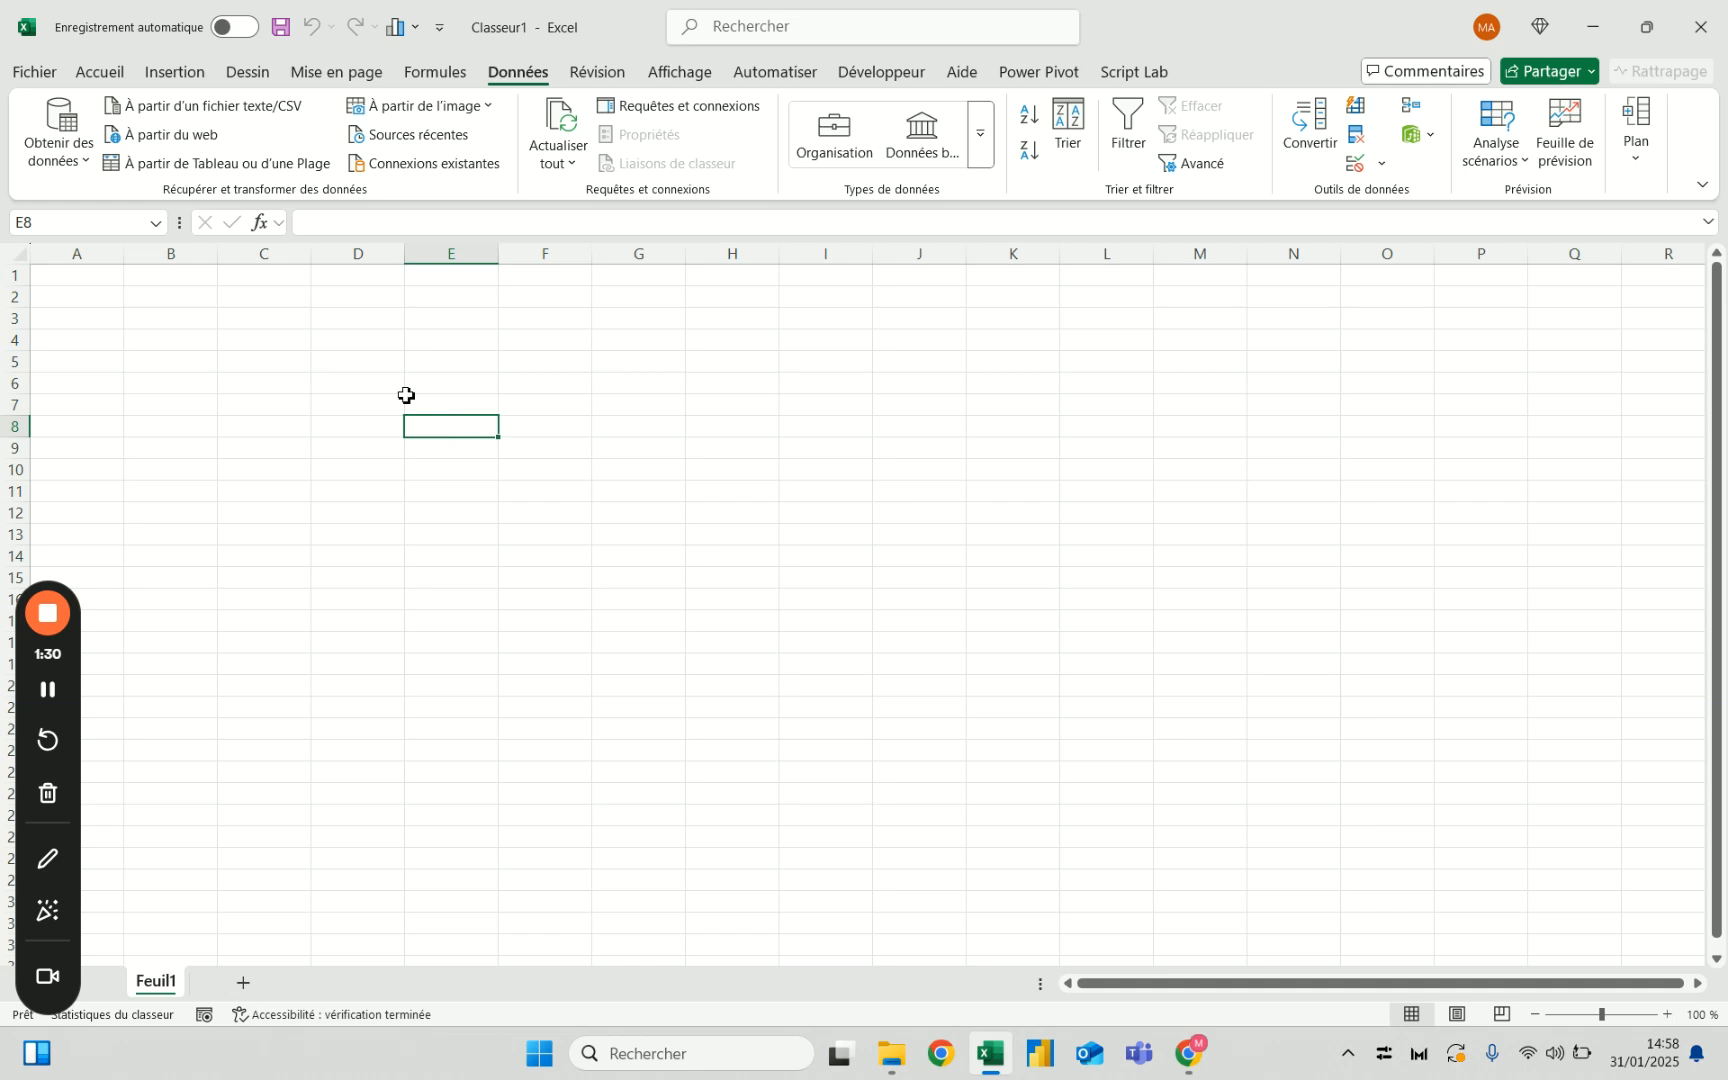
Import Data population.xls from the downloads folder as an Excel workbook data source.
left_click(68, 133)
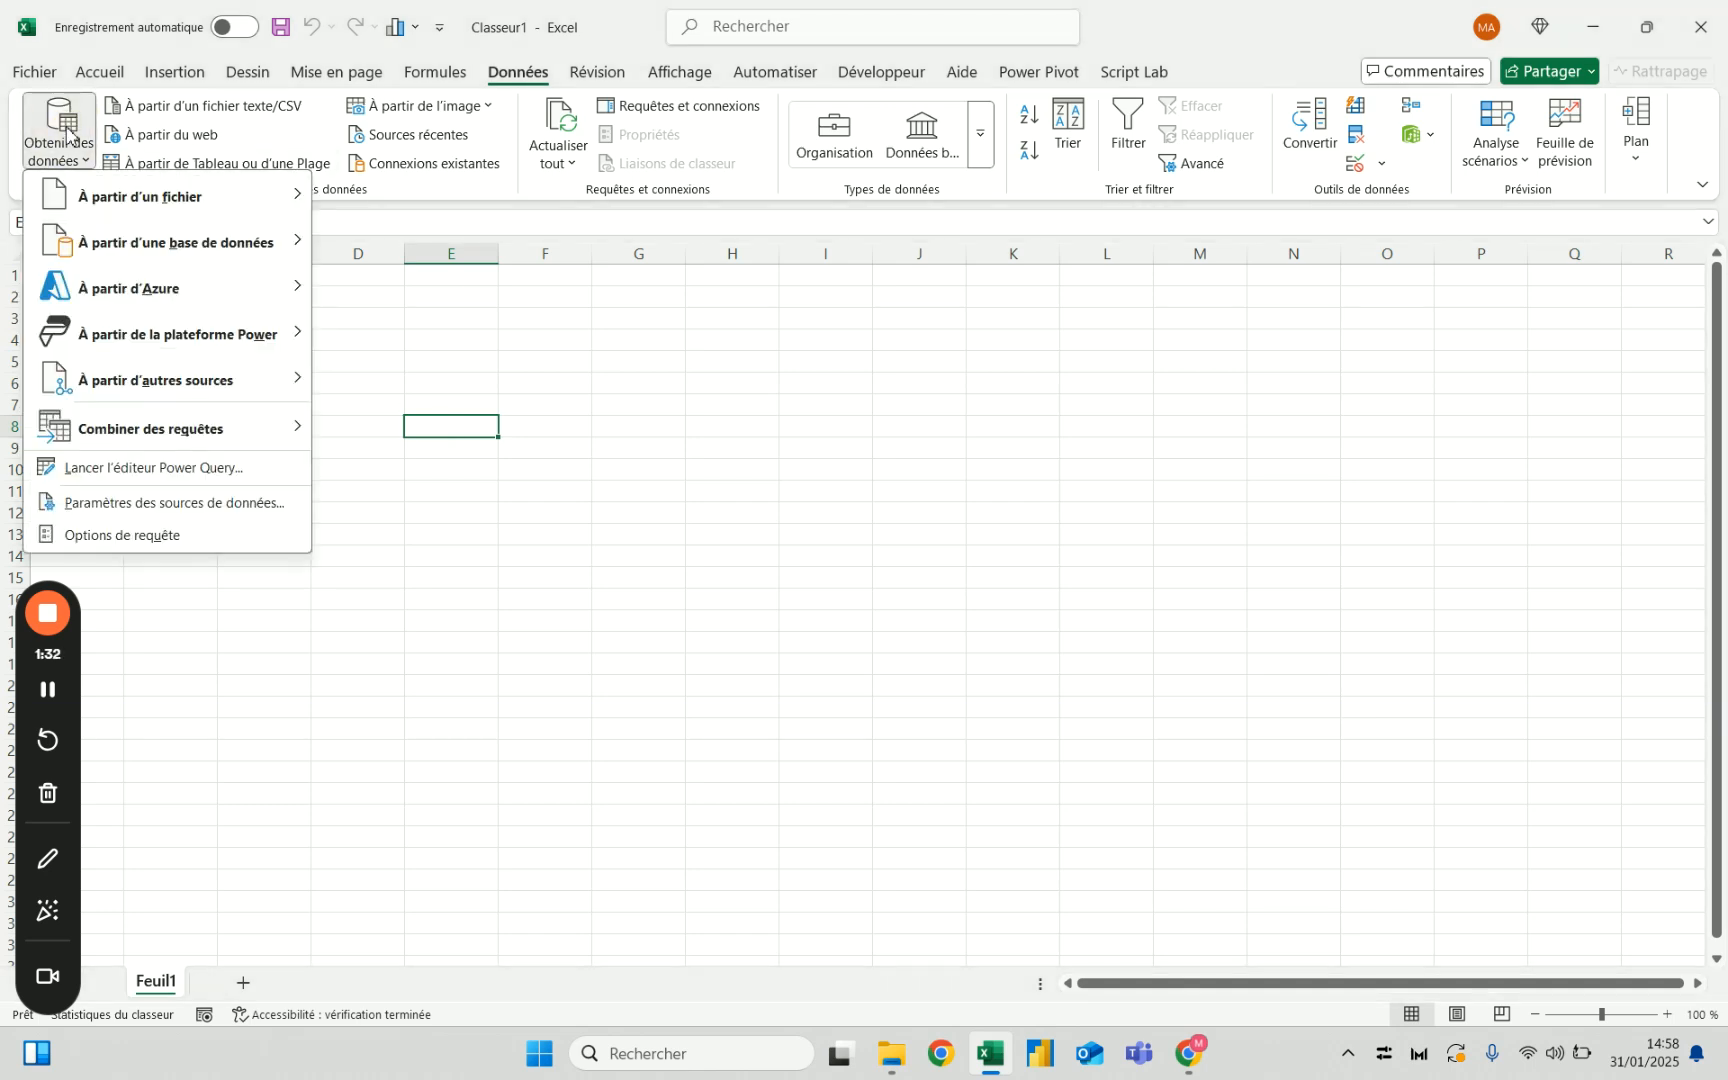
mouse_move(112, 198)
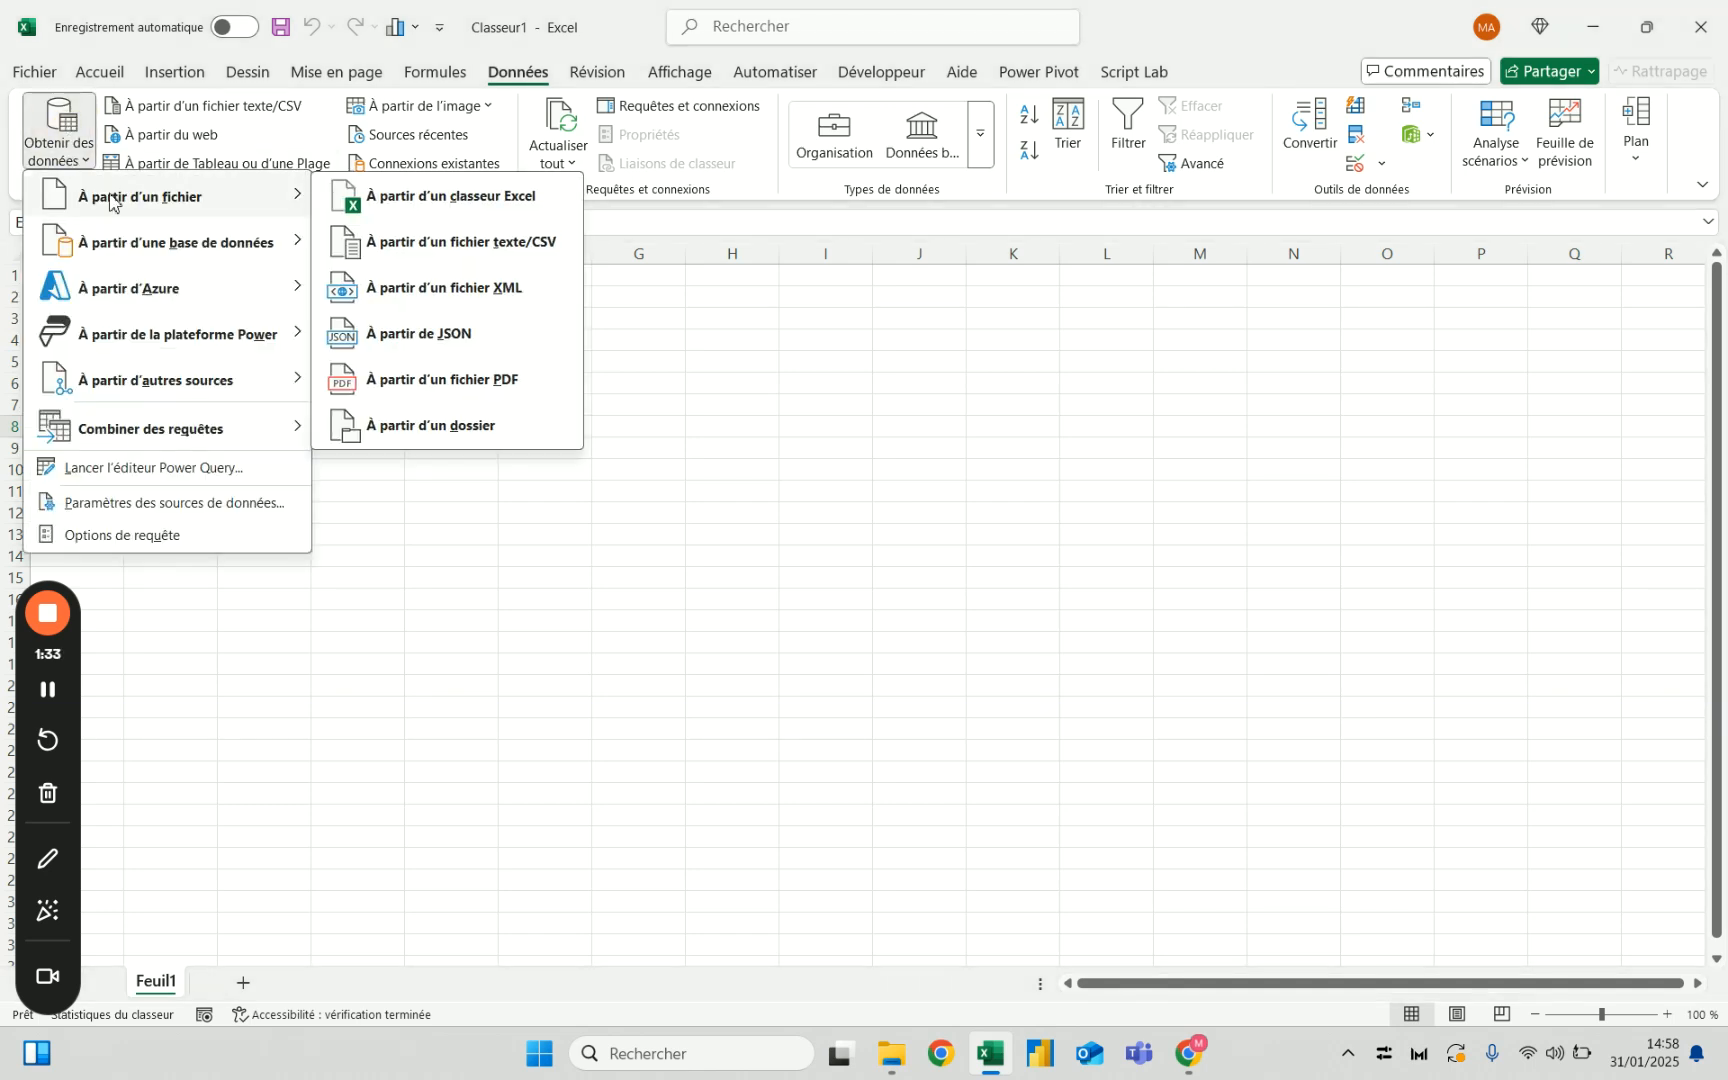
left_click(476, 205)
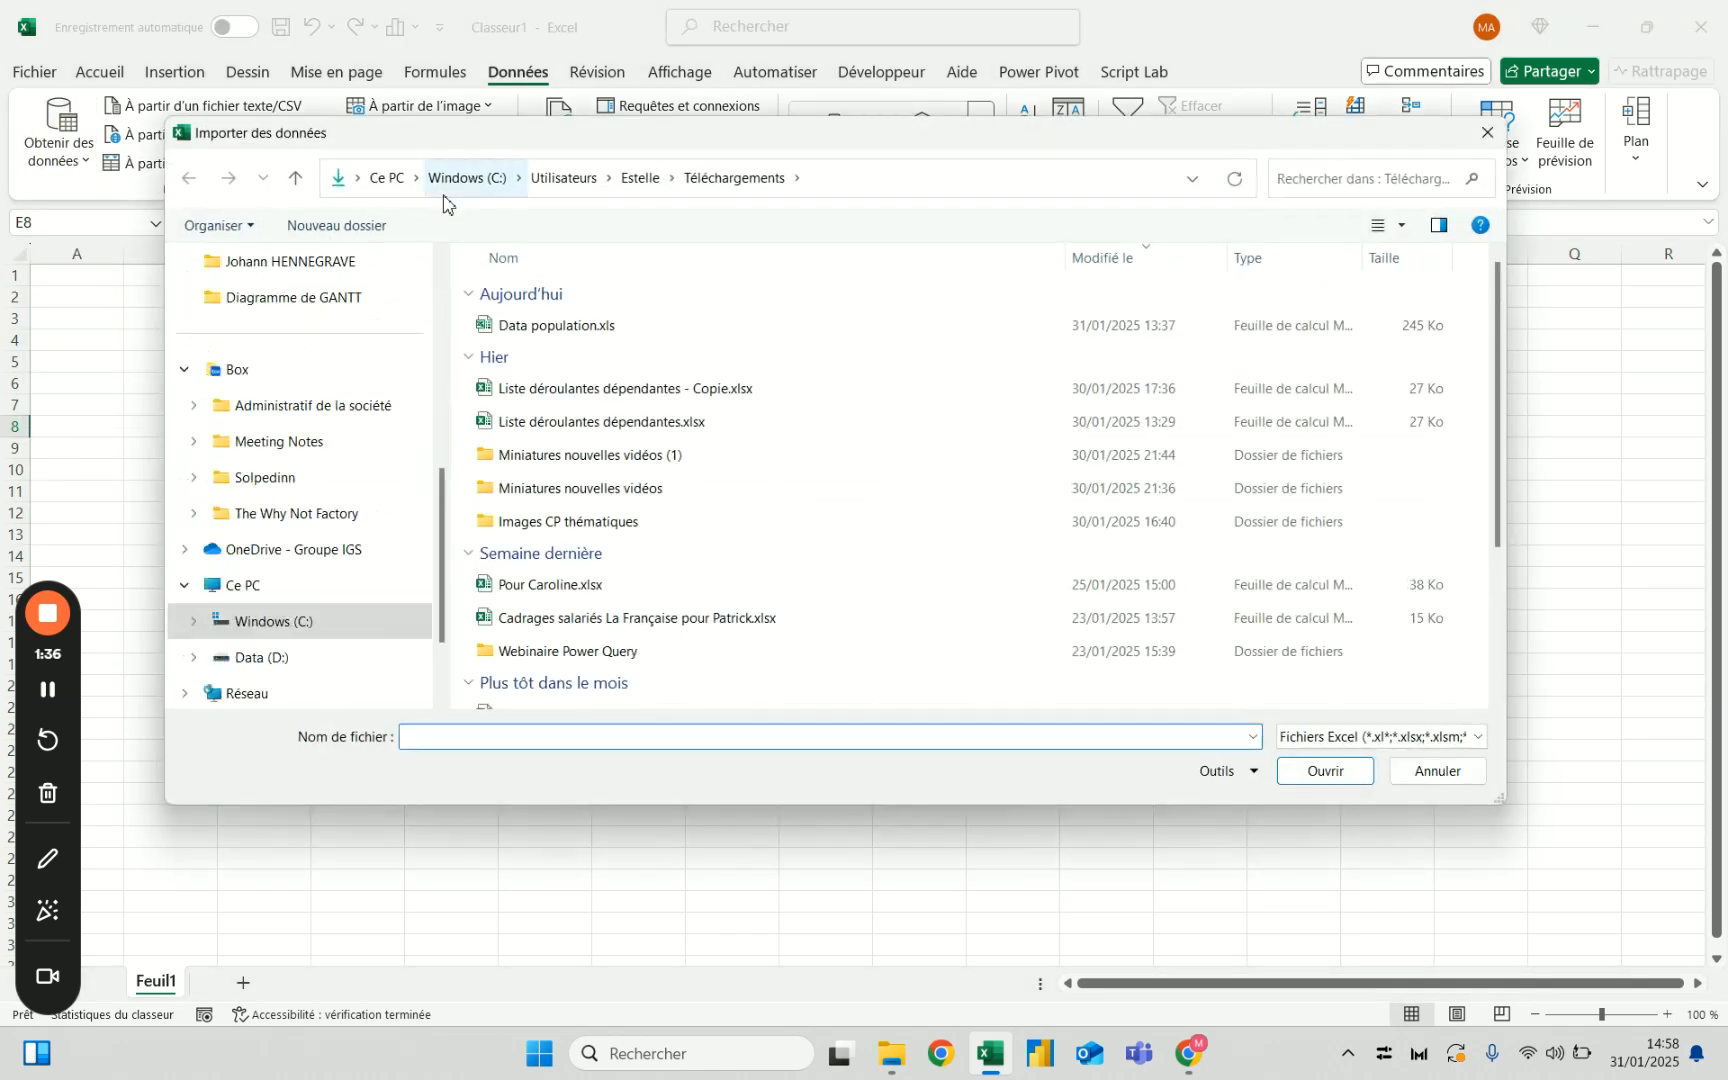
left_click(582, 327)
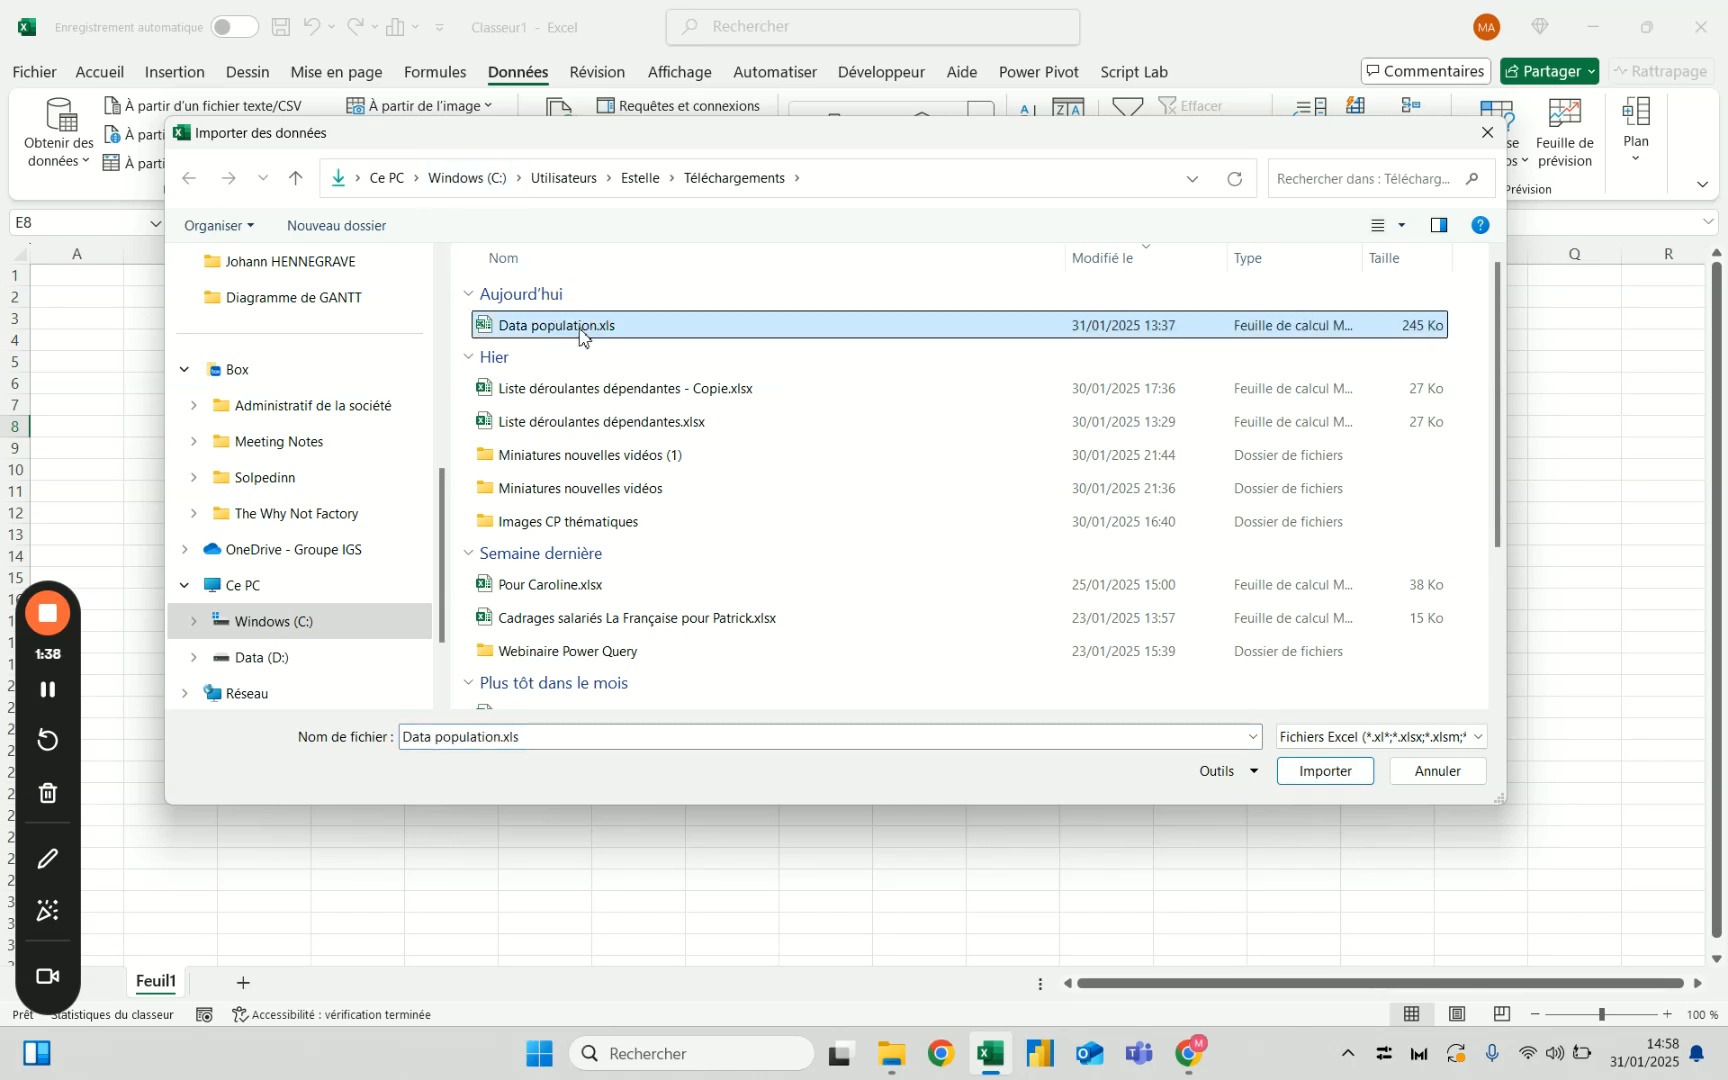
left_click(1325, 771)
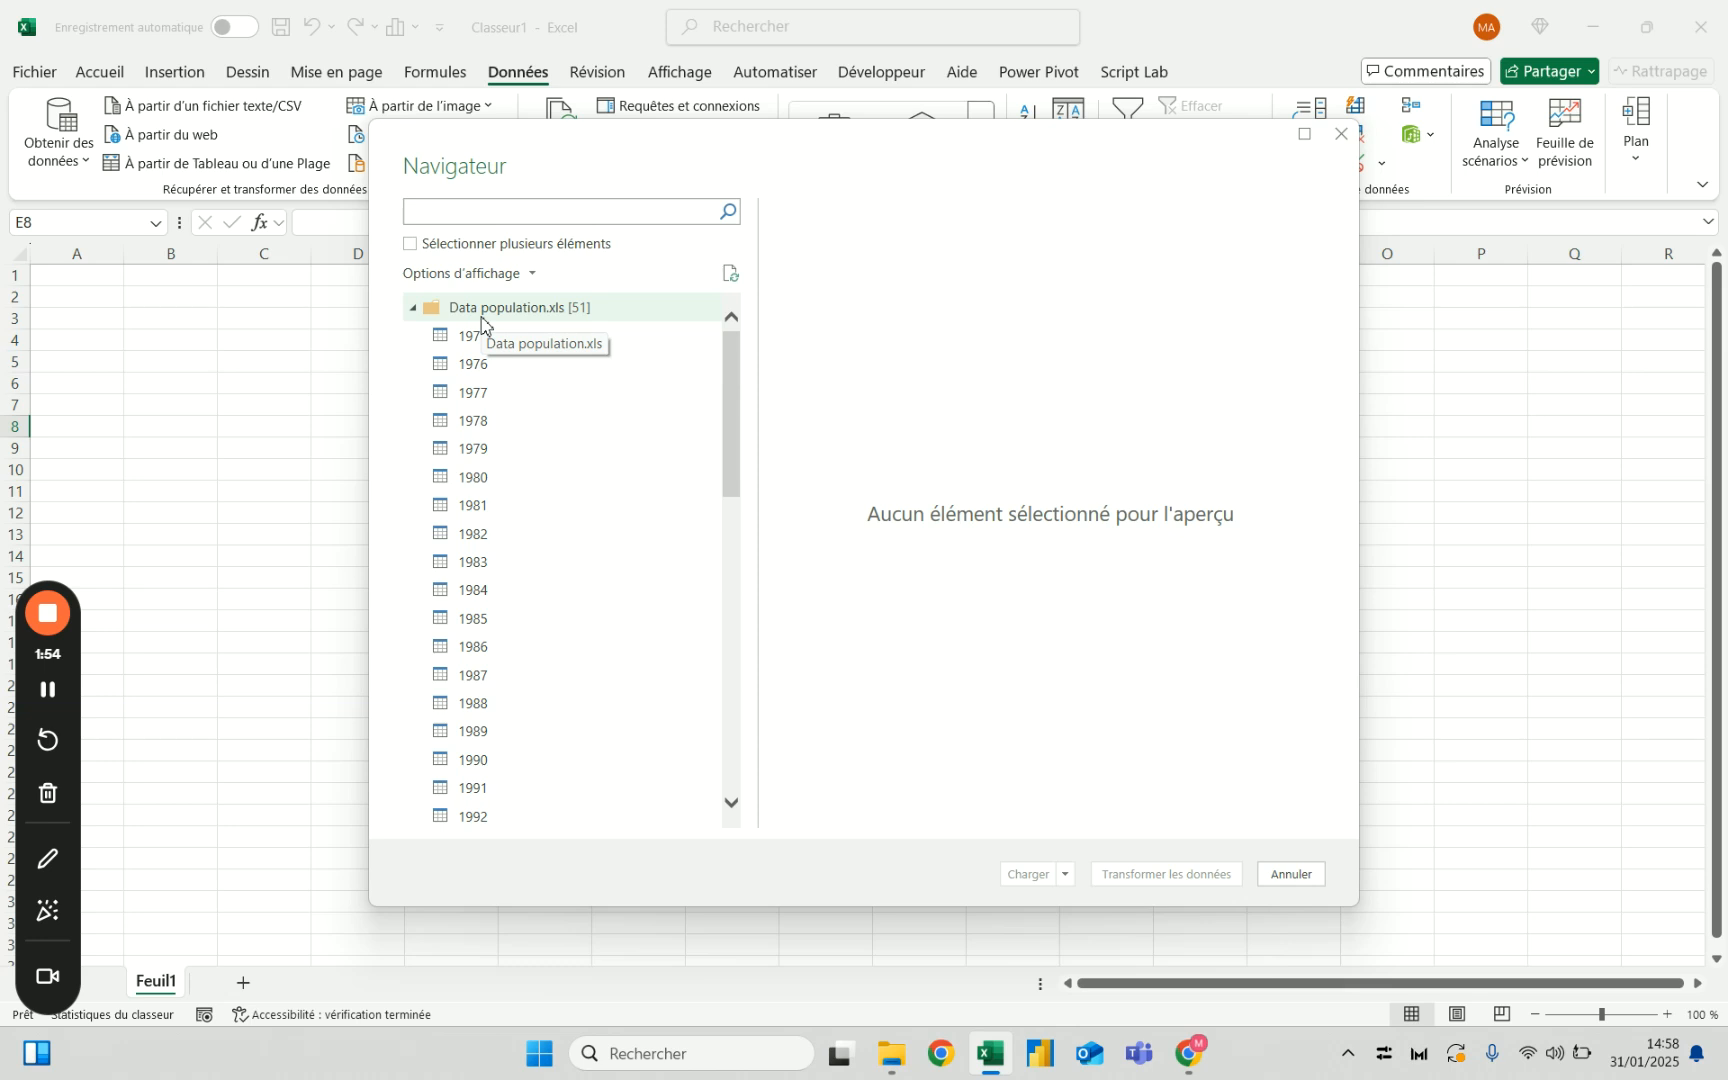
Preview the À savoir sheet and several yearly sheets between 1975 and 1989 in the Navigator.
left_click_drag(722, 398, 723, 728)
left_click(482, 814)
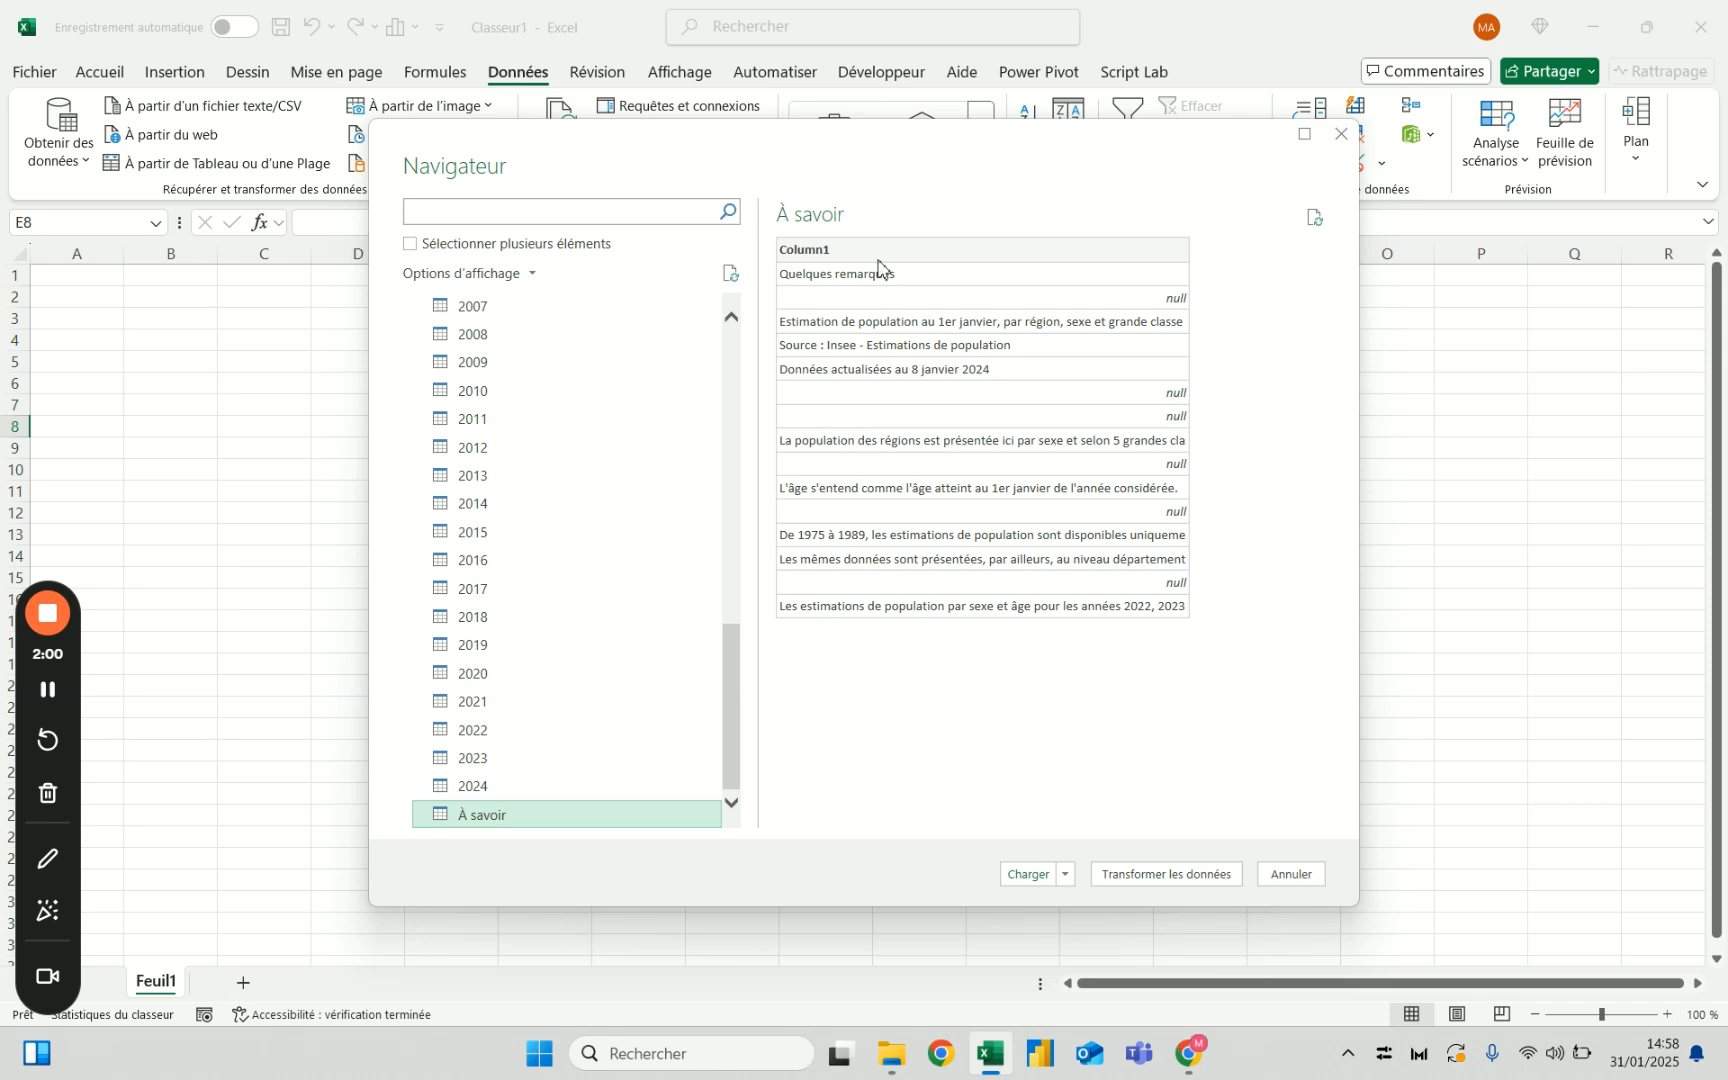
left_click_drag(733, 698, 775, 318)
left_click(551, 338)
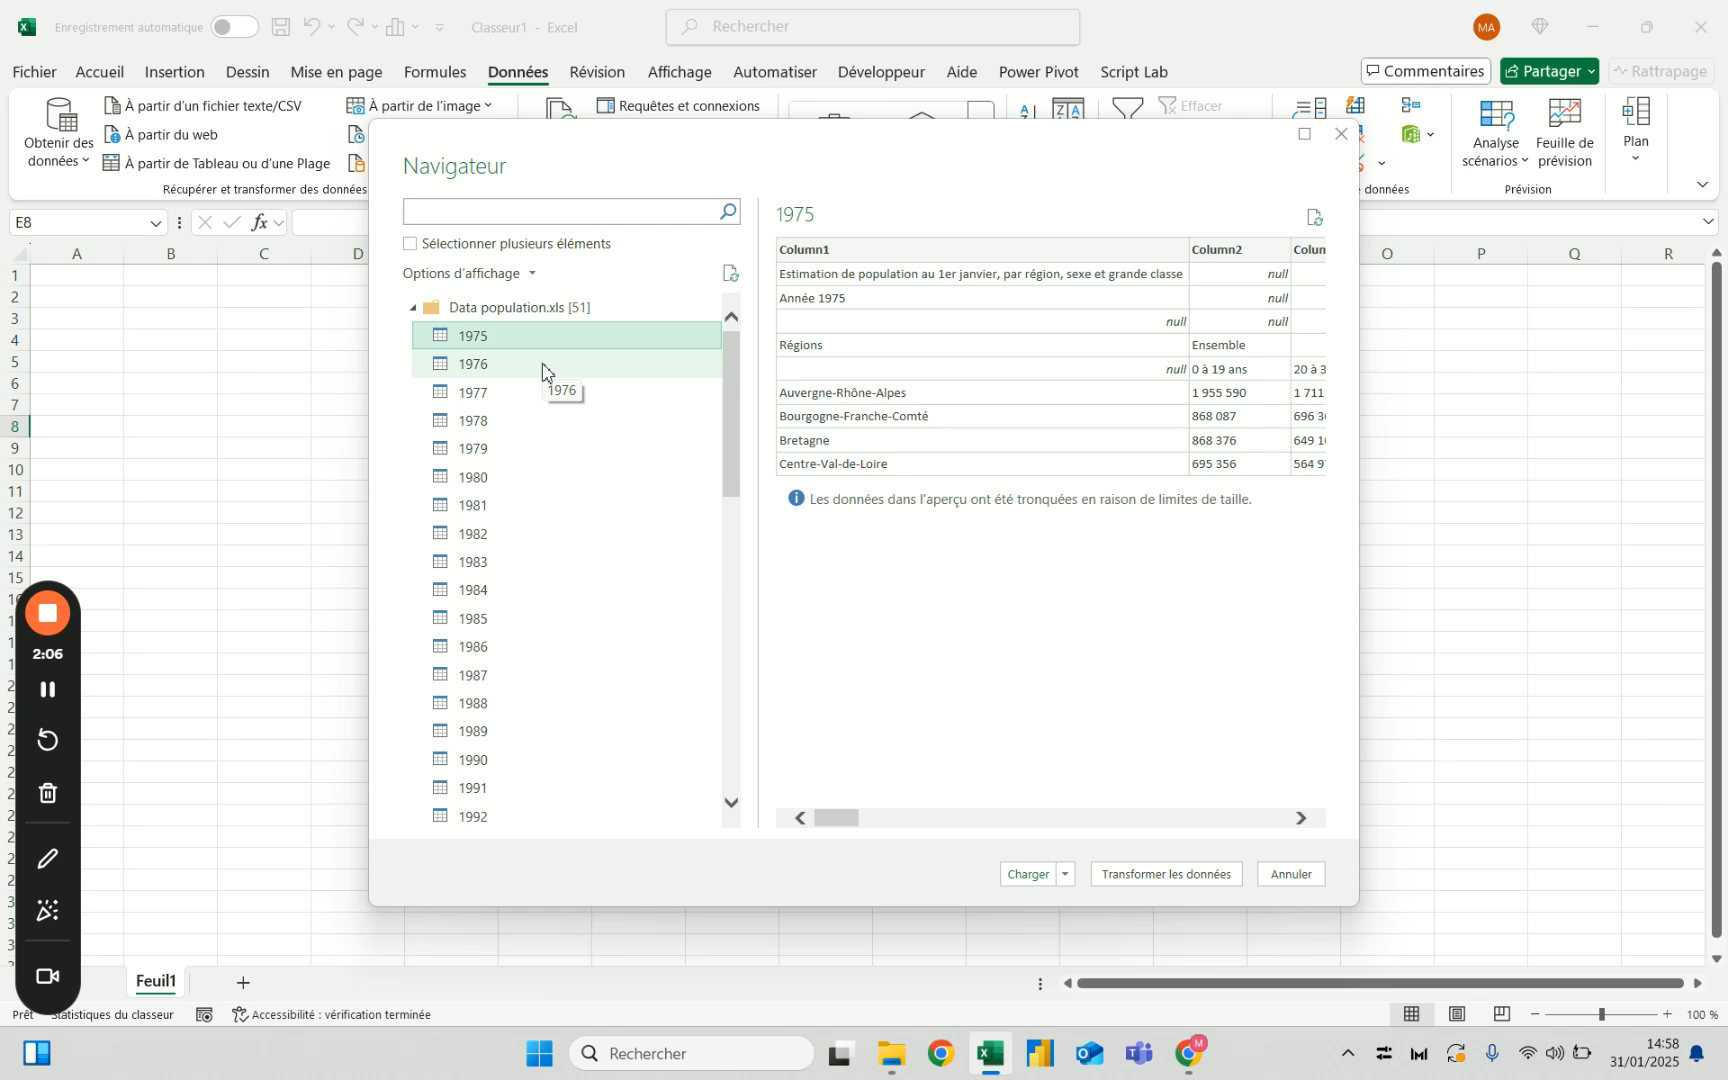
left_click(550, 364)
left_click(524, 403)
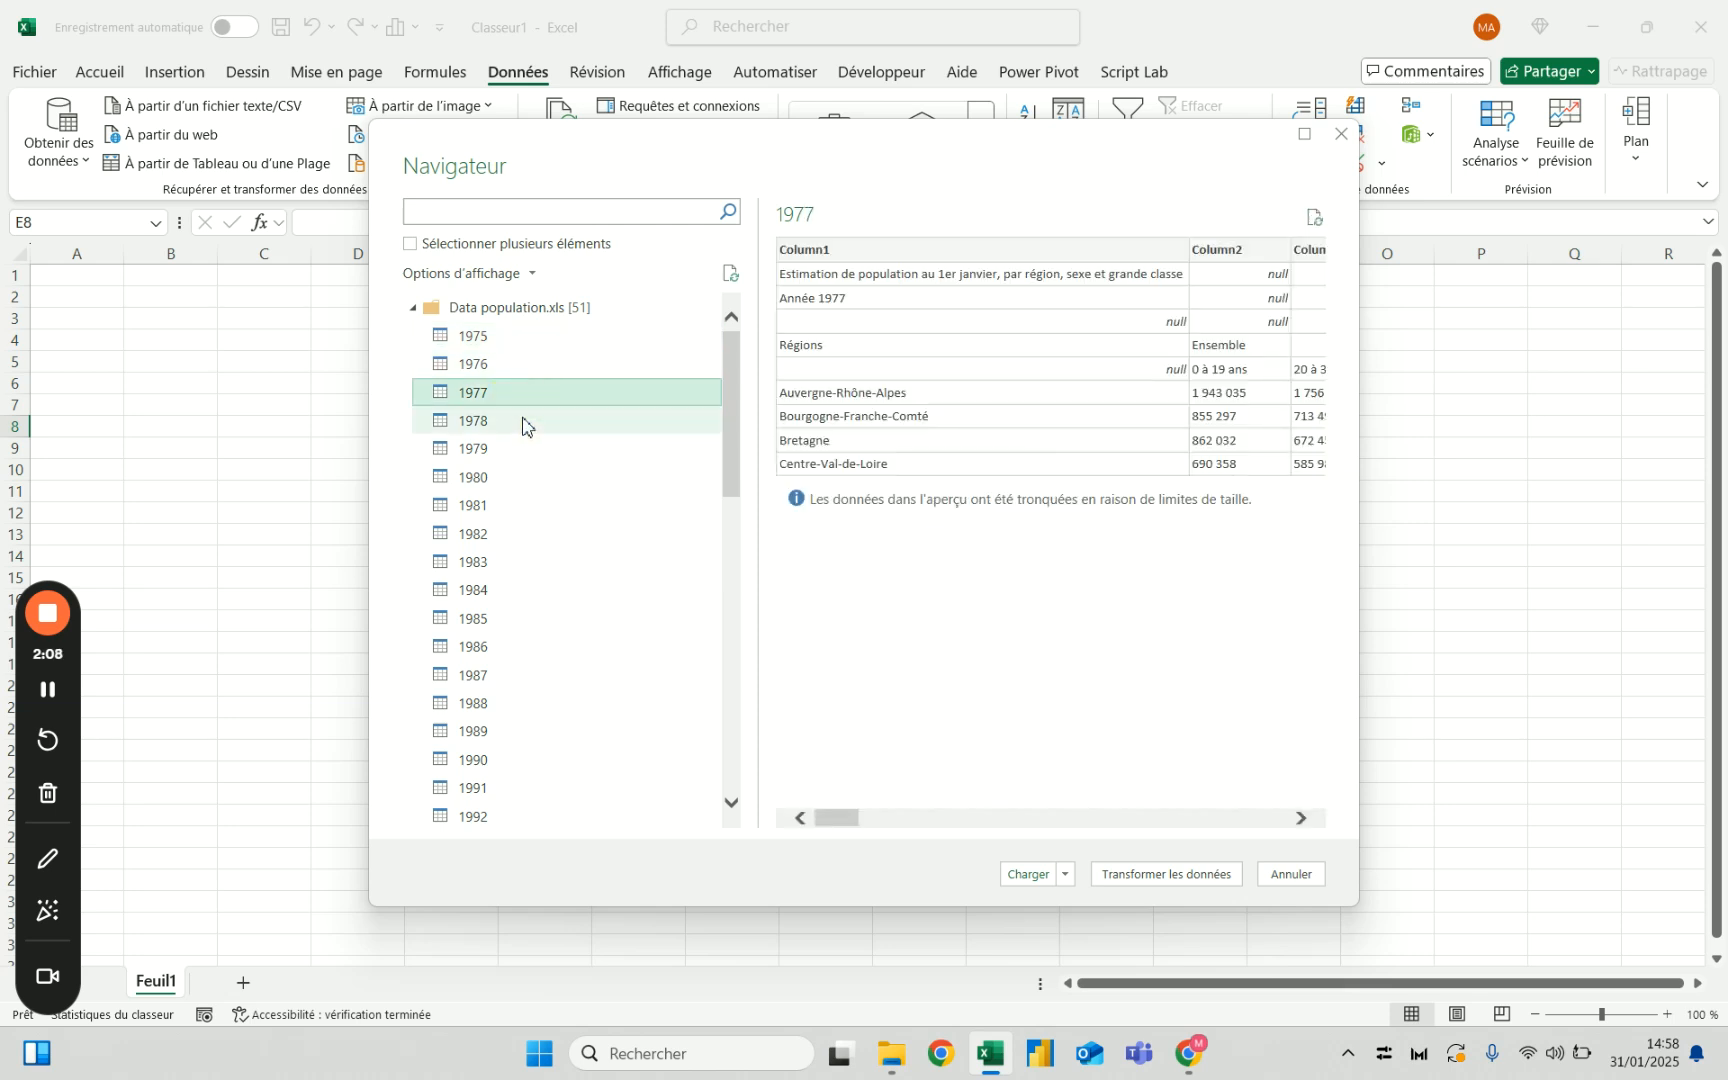
left_click(521, 427)
left_click(518, 452)
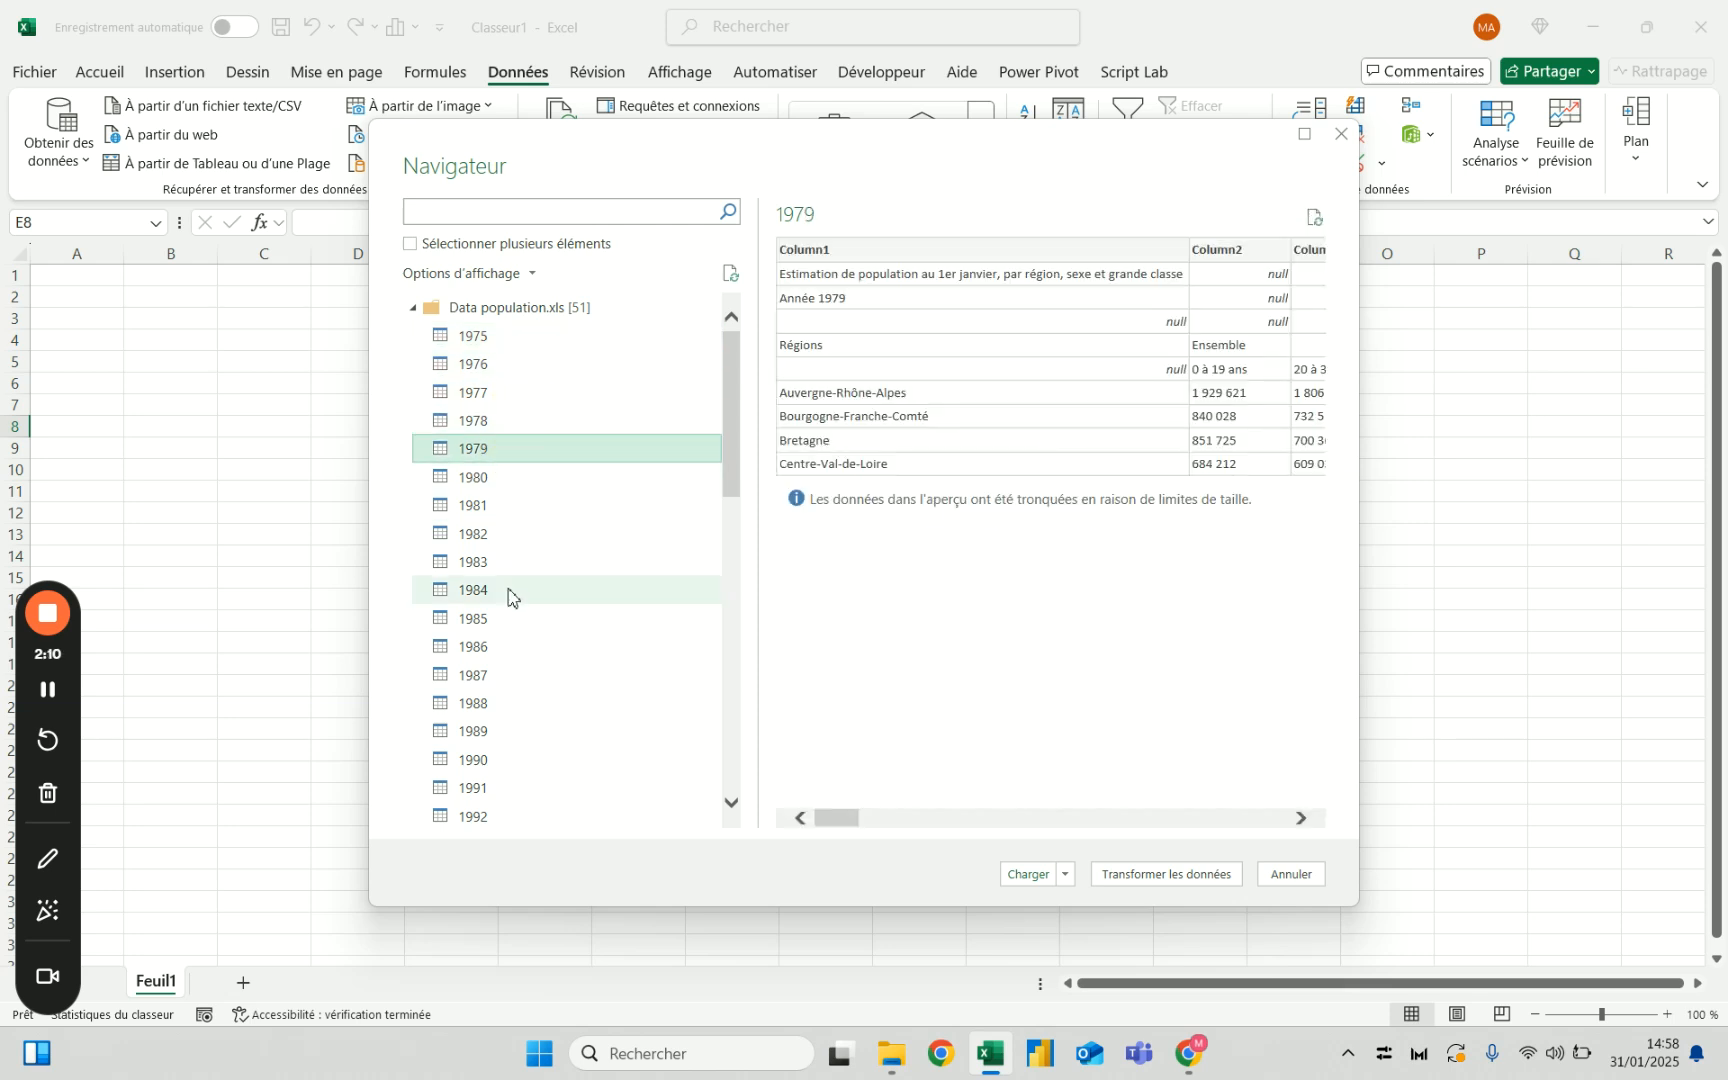
left_click(513, 508)
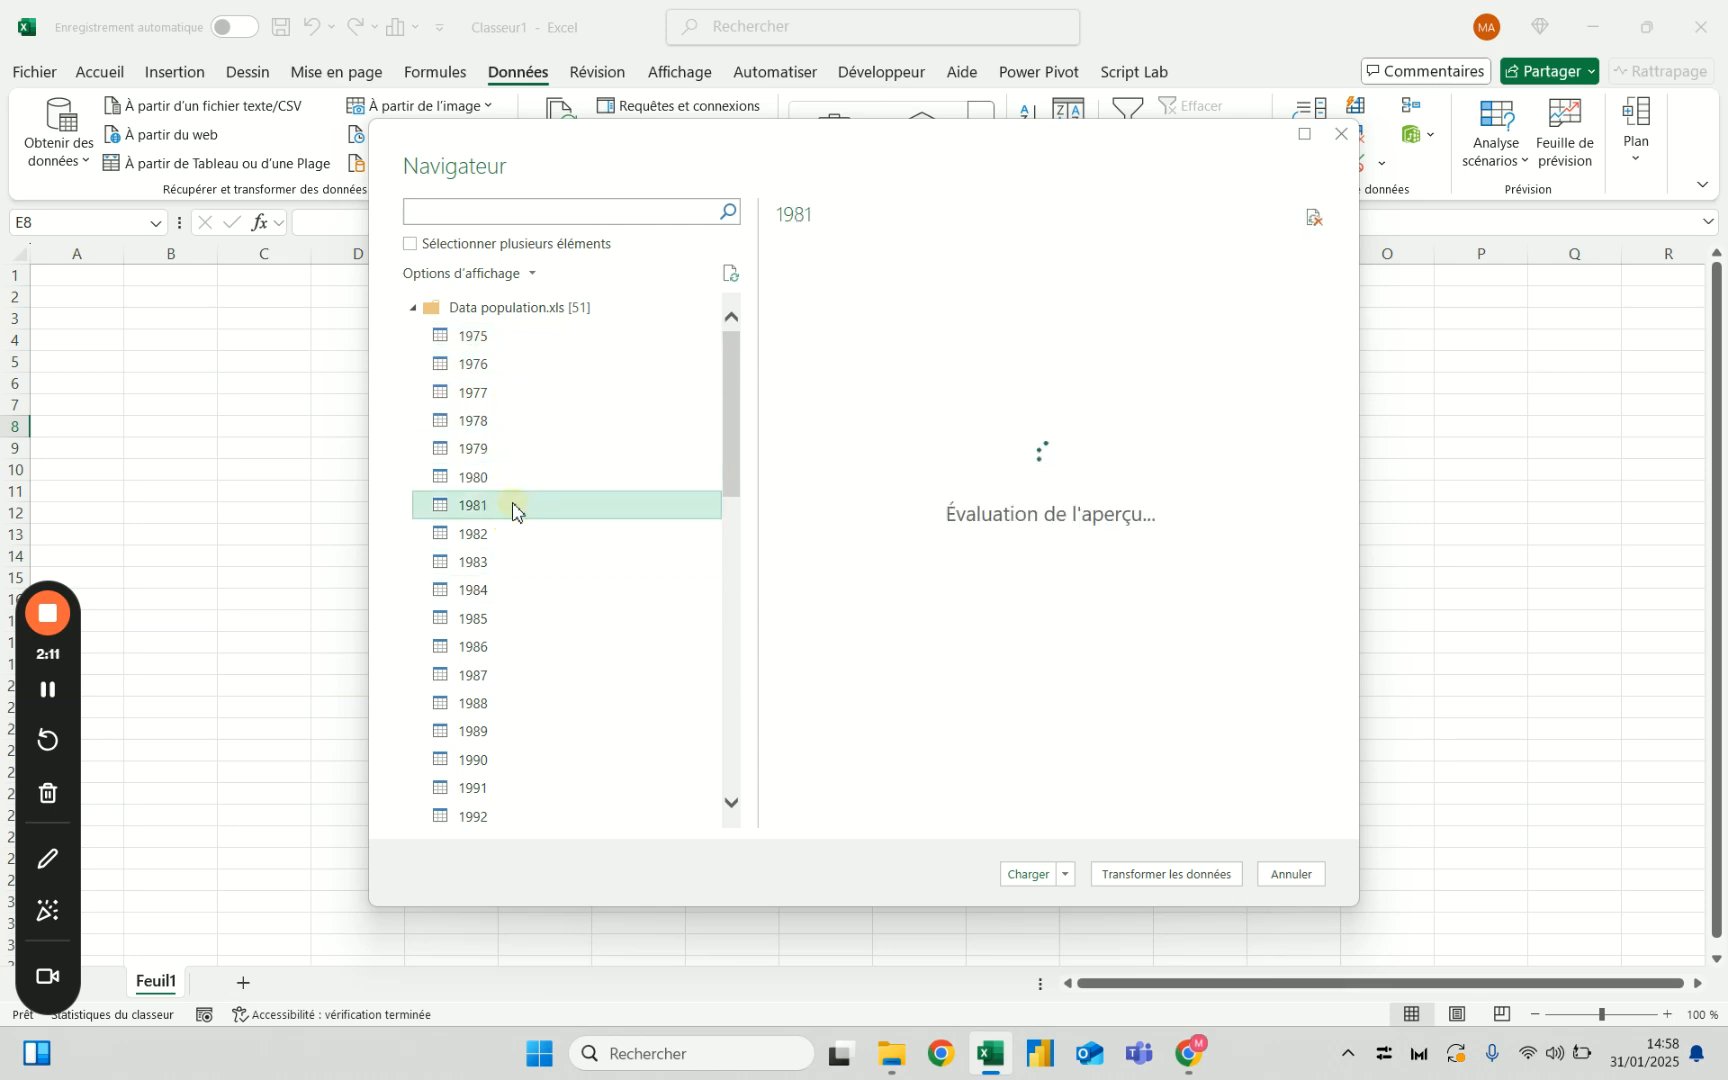
left_click(521, 728)
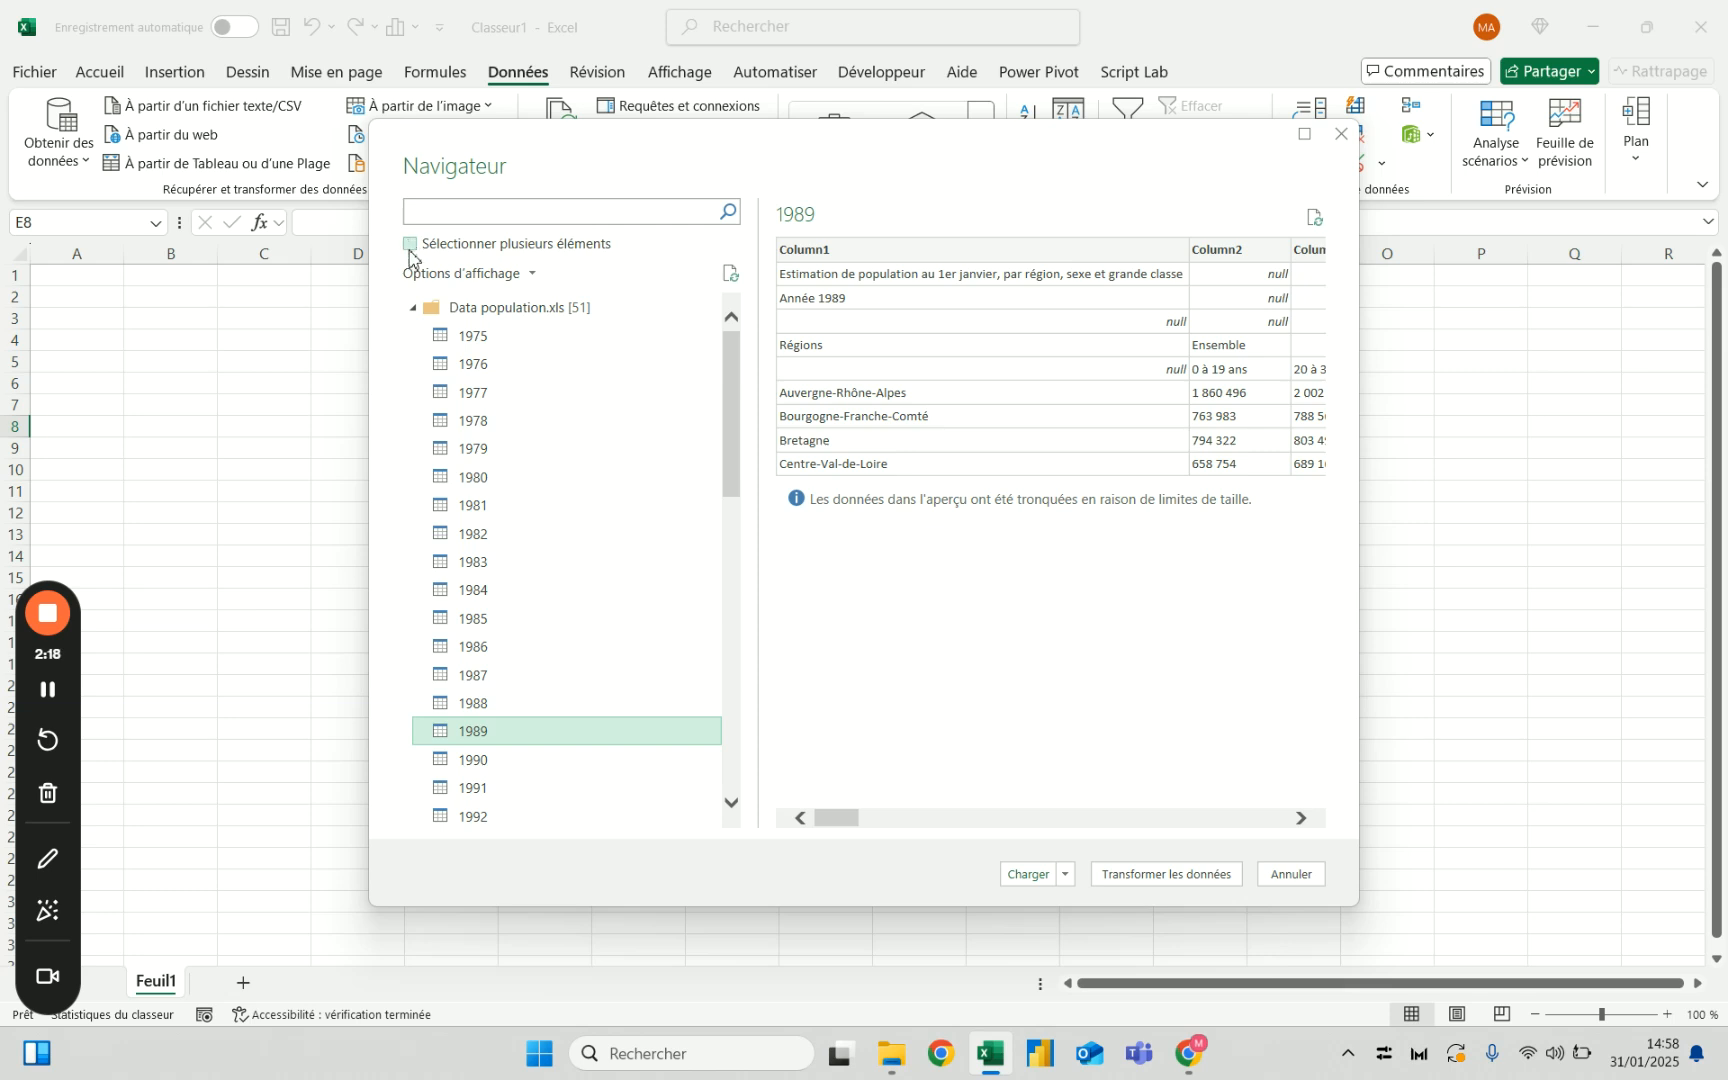
Keep multiple selection off and open the single 1989 sheet for transformation in the Power Query Editor.
left_click(410, 245)
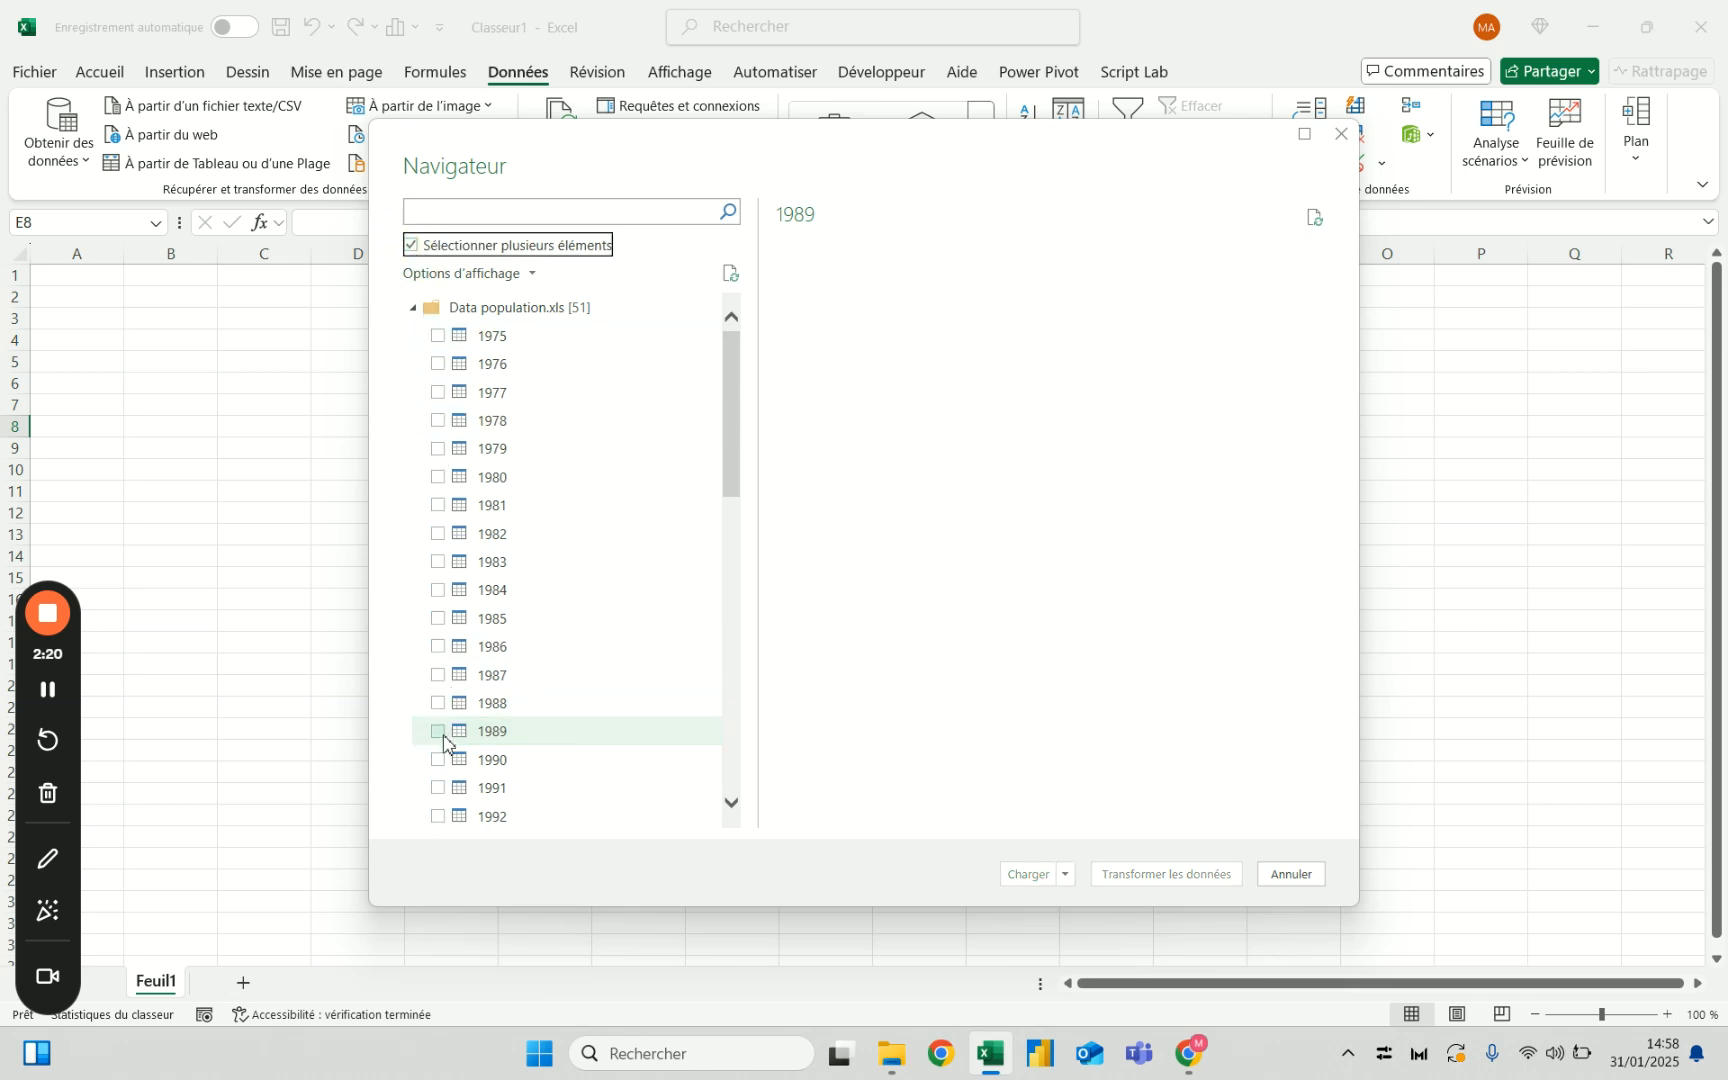
left_click(411, 250)
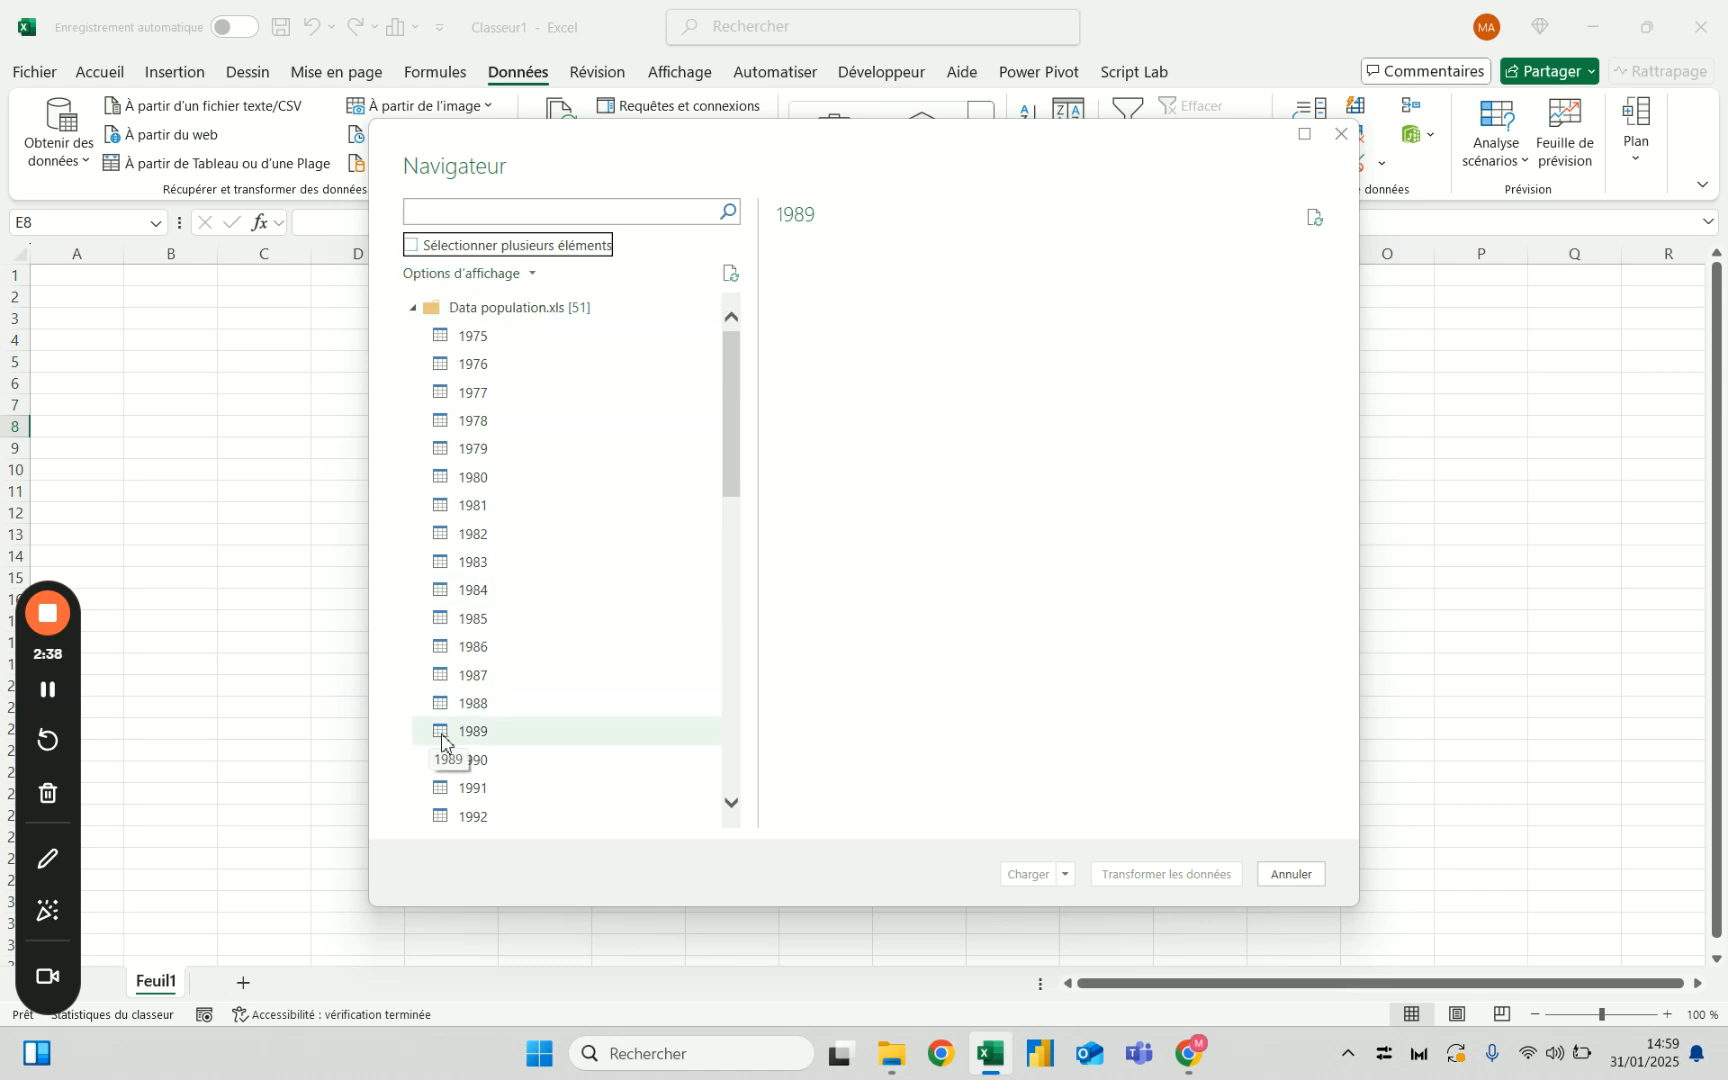
left_click(490, 738)
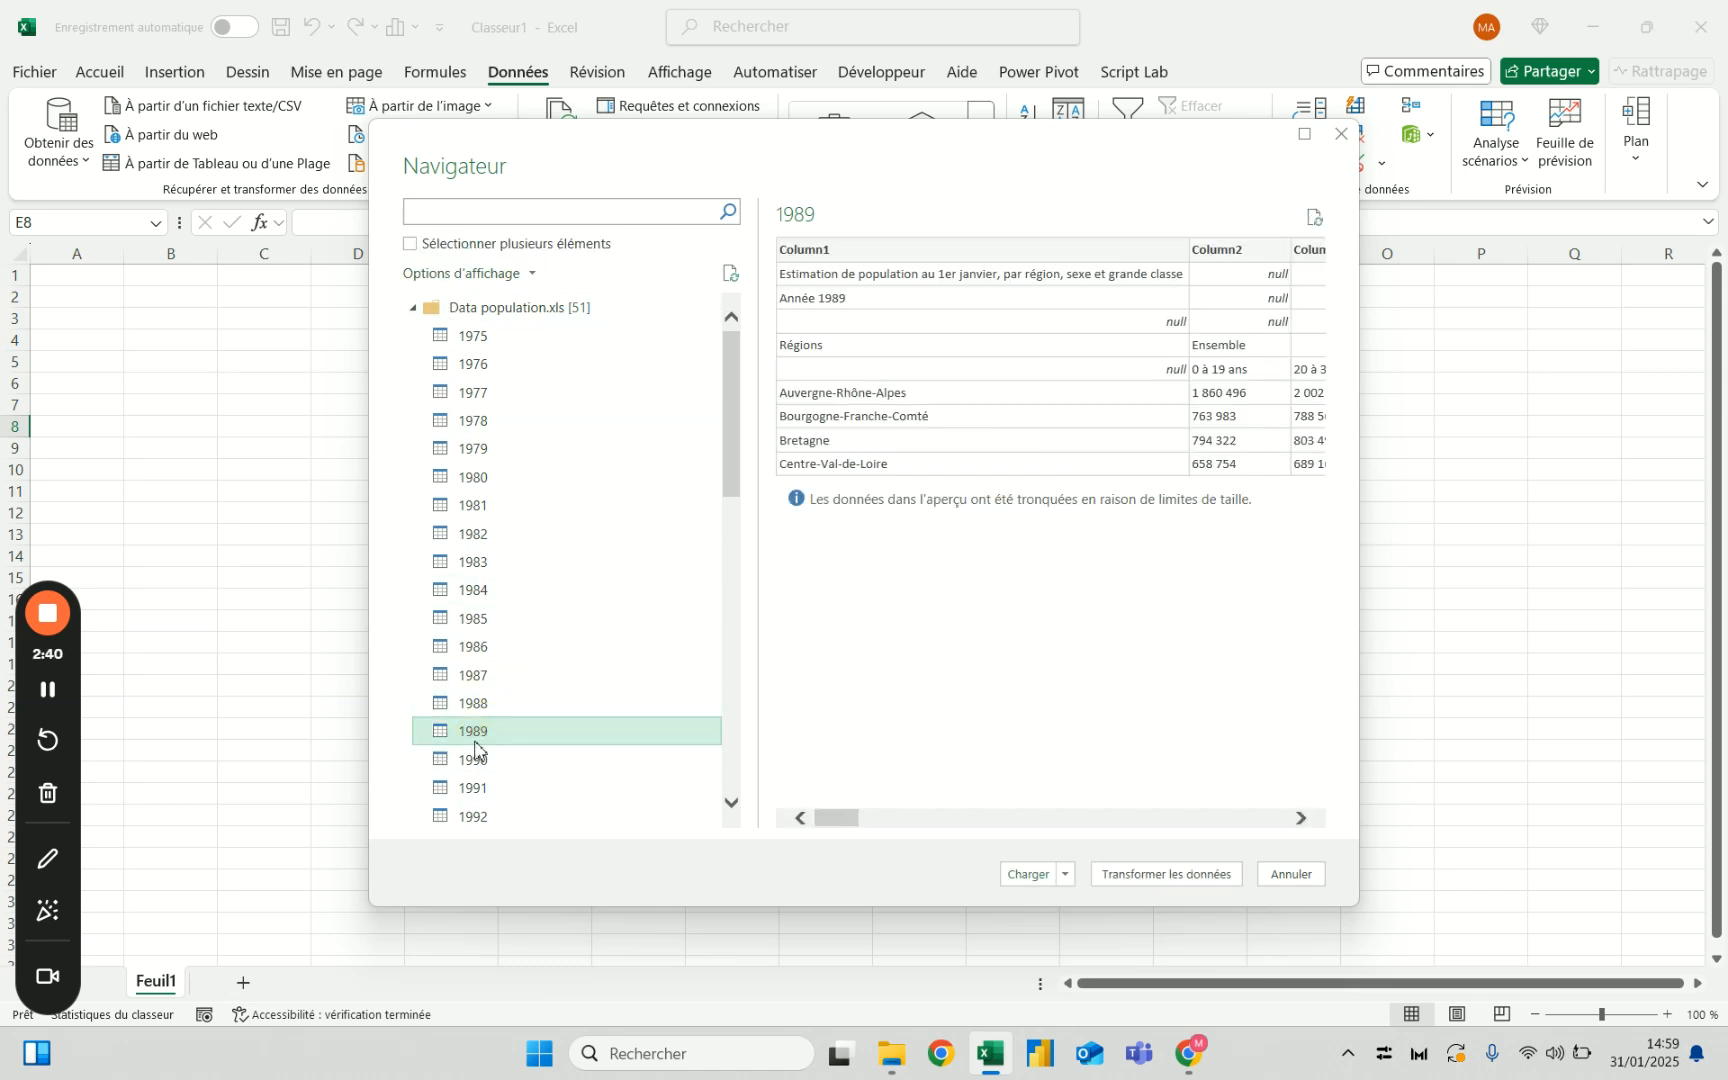
left_click(1186, 876)
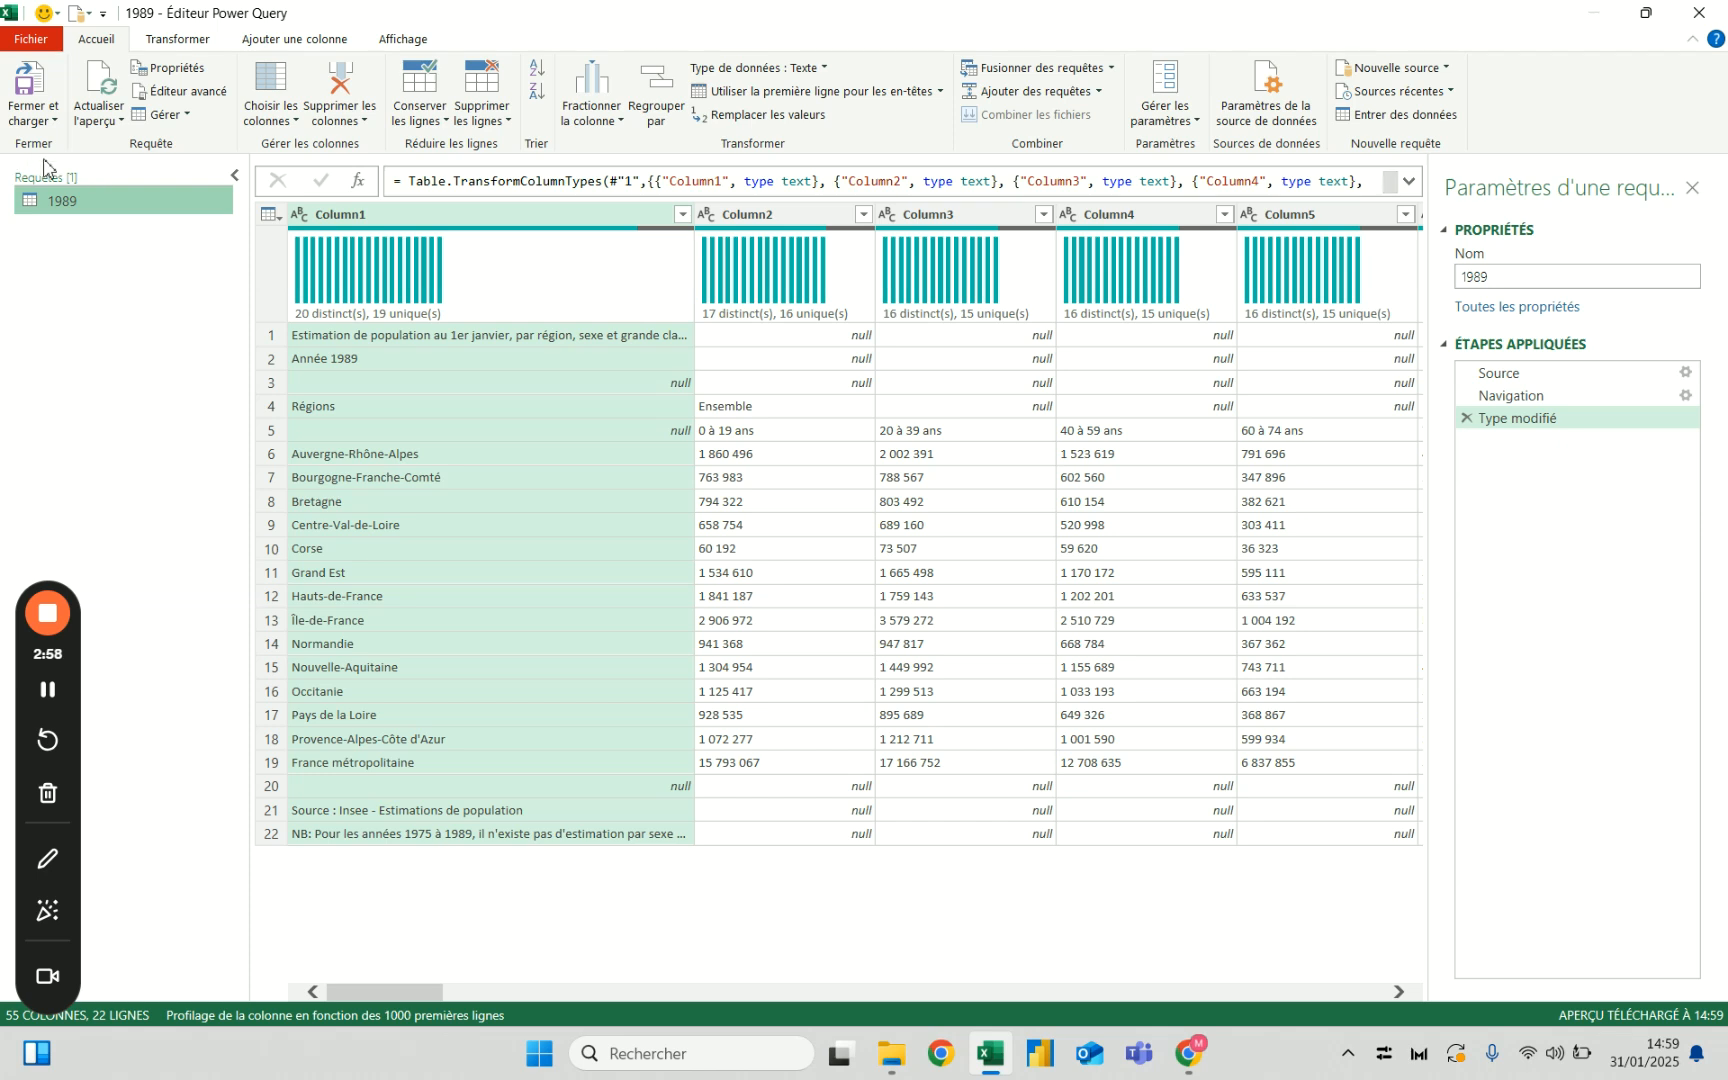
Rename the 1989 query as Extract population.
double_click(96, 199)
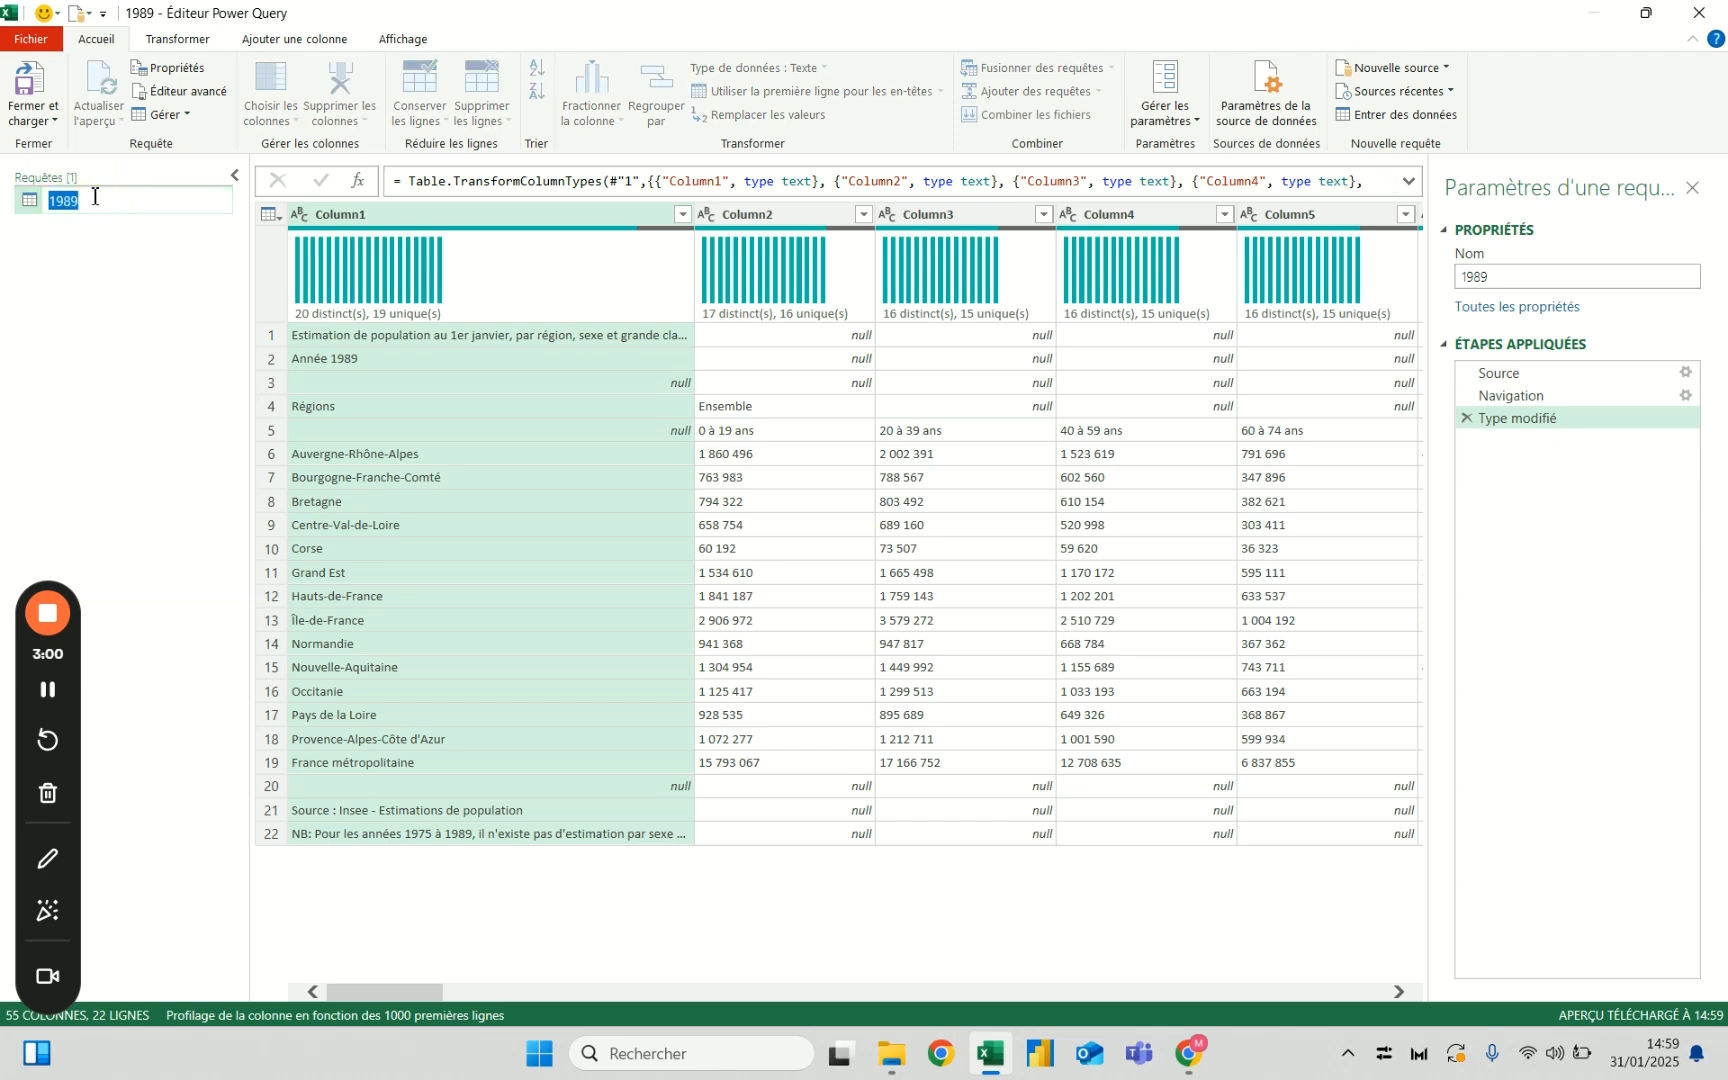
type("Extract")
type(" donn")
type("population")
key("Return")
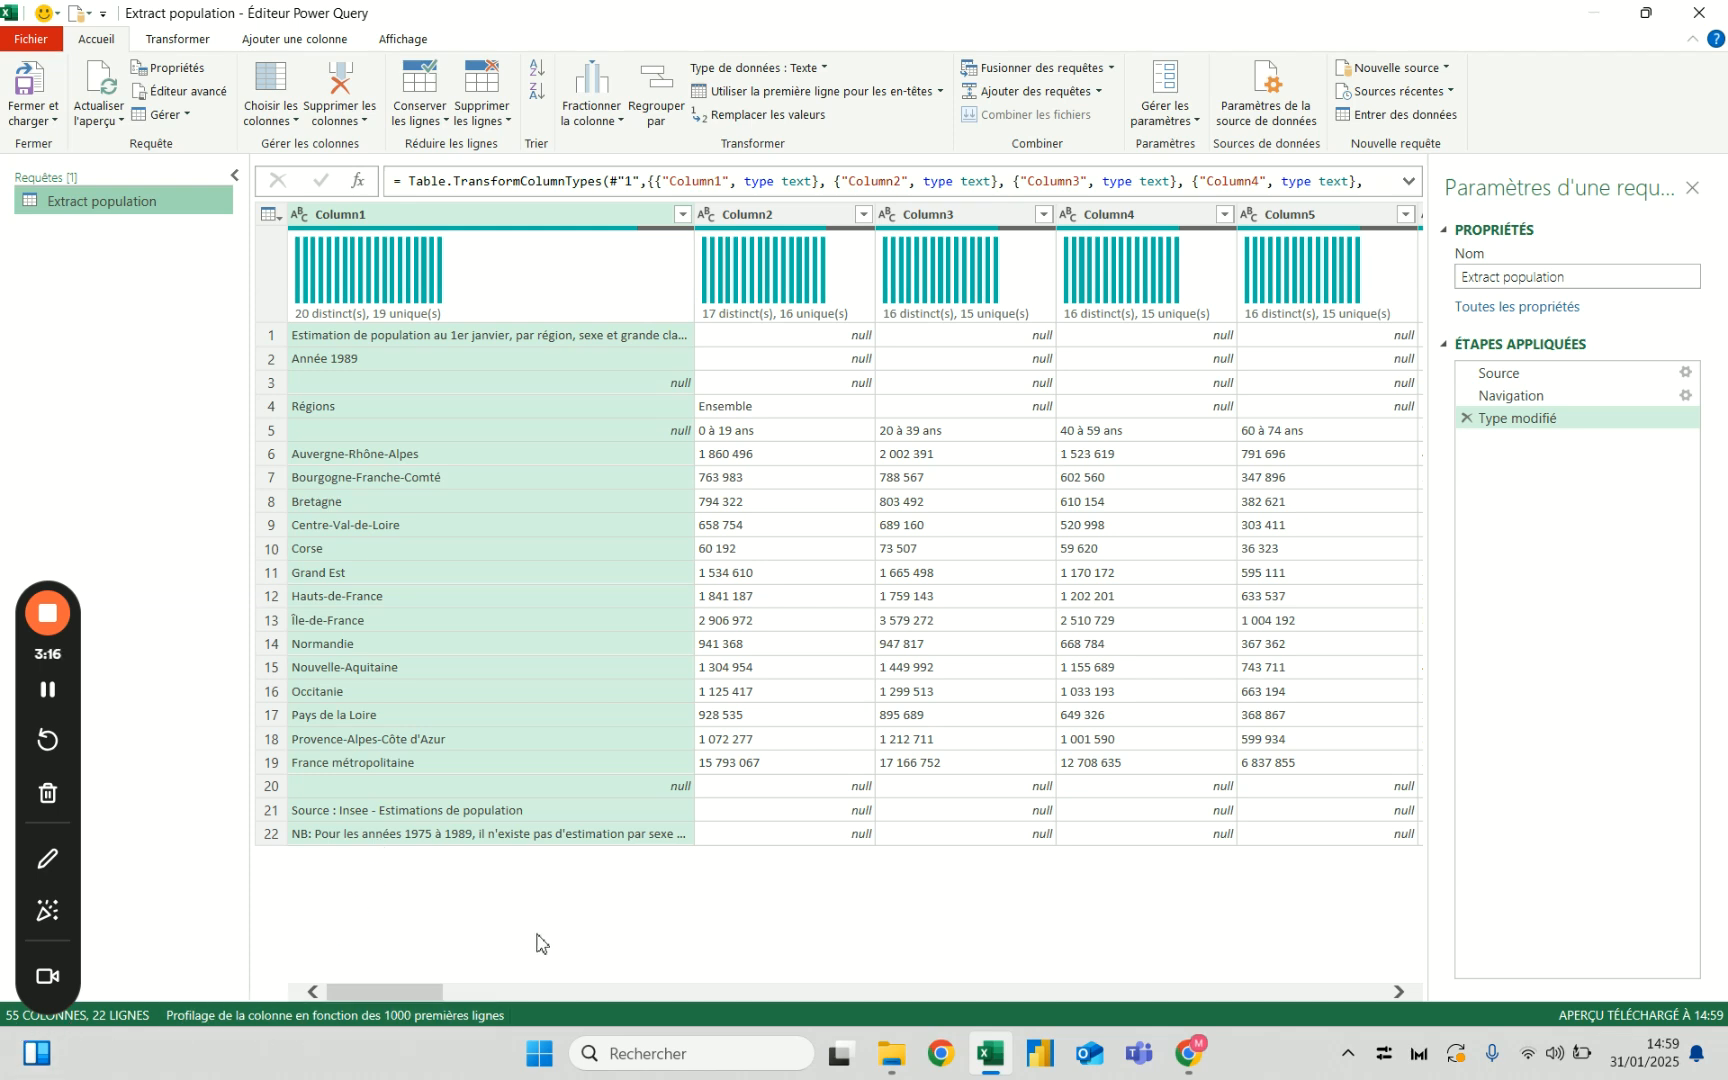
Expand the formula bar to review the Type modifié formula, and delete that applied step from the query.
left_click_drag(410, 990, 1440, 868)
left_click_drag(1322, 994, 319, 958)
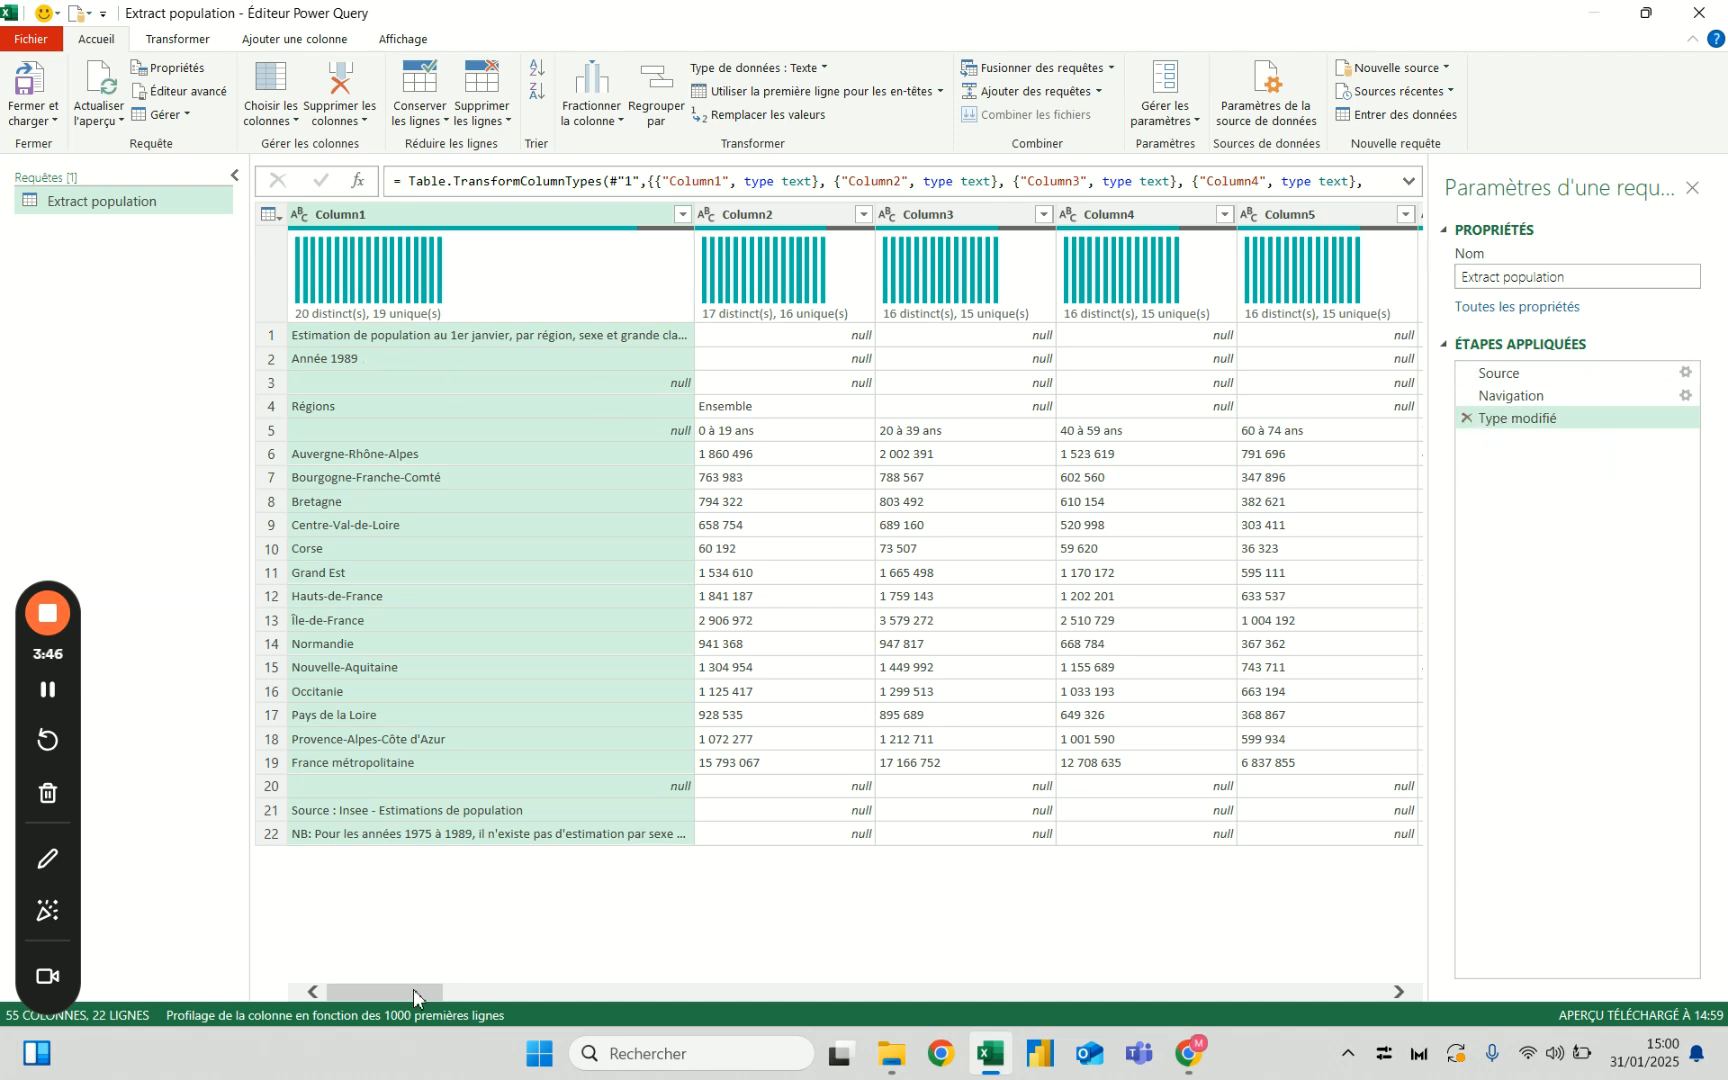
left_click(1409, 182)
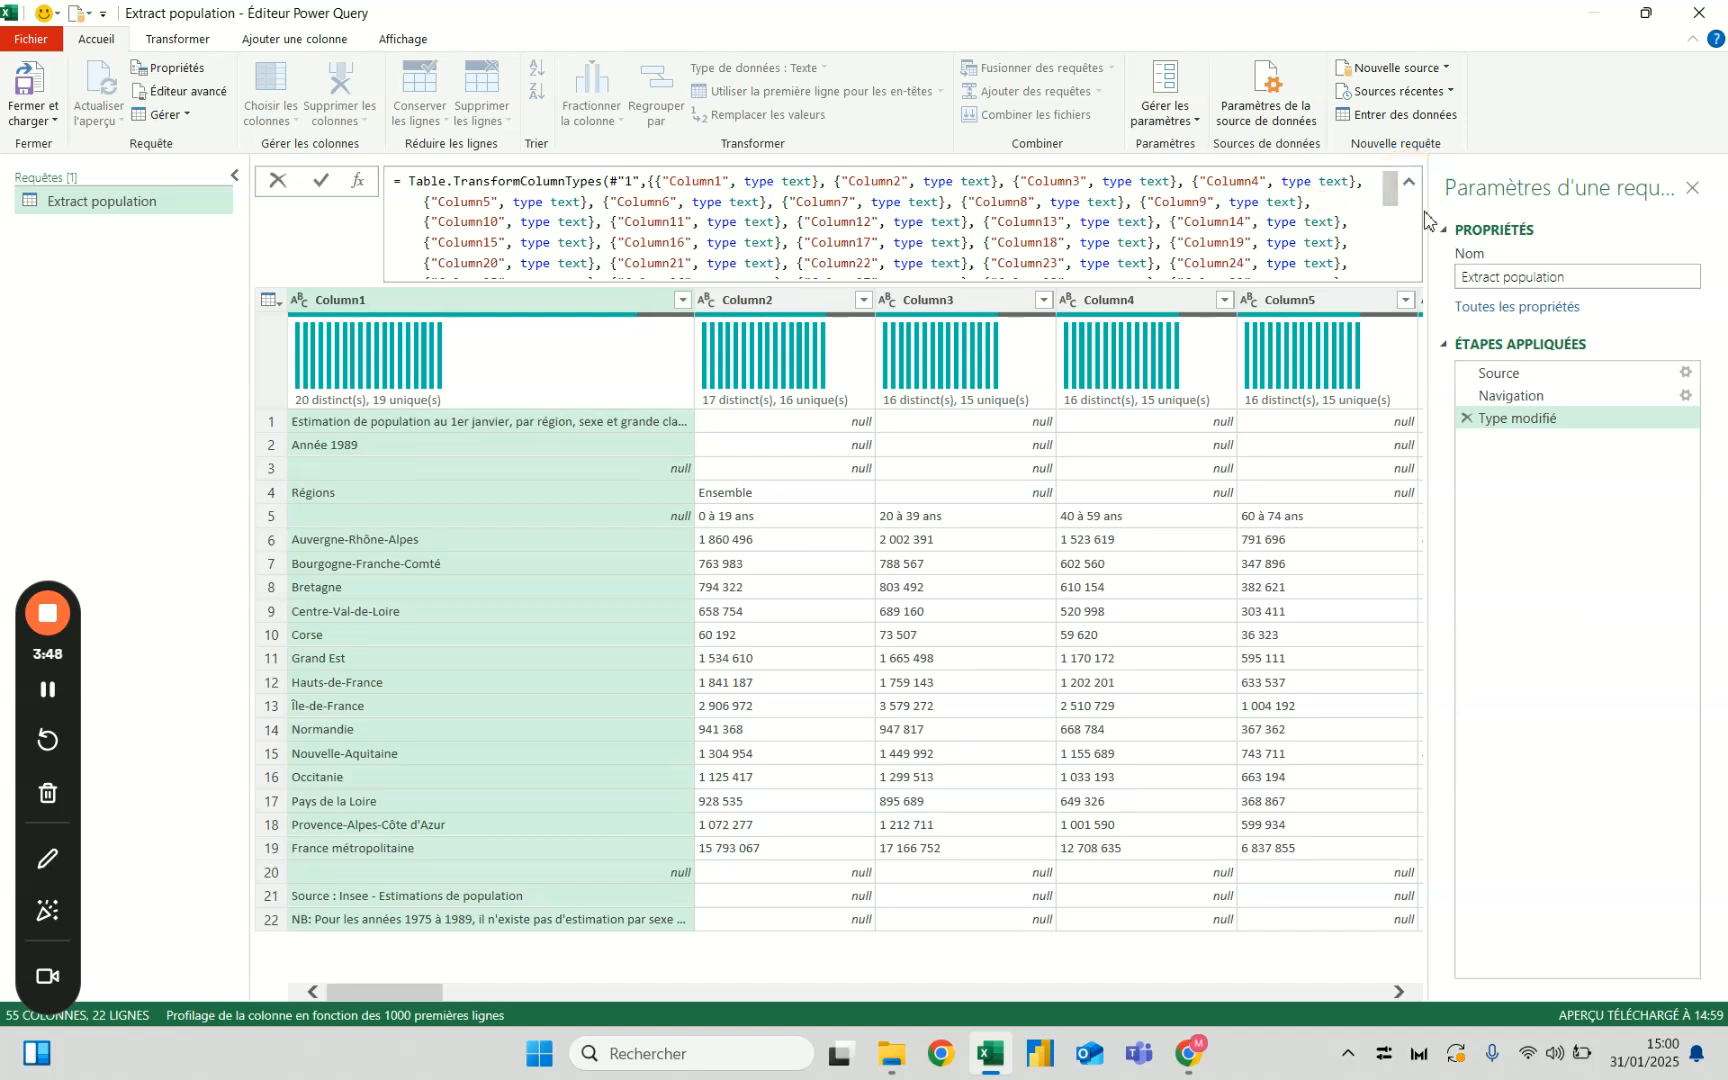
left_click_drag(1390, 190, 1403, 252)
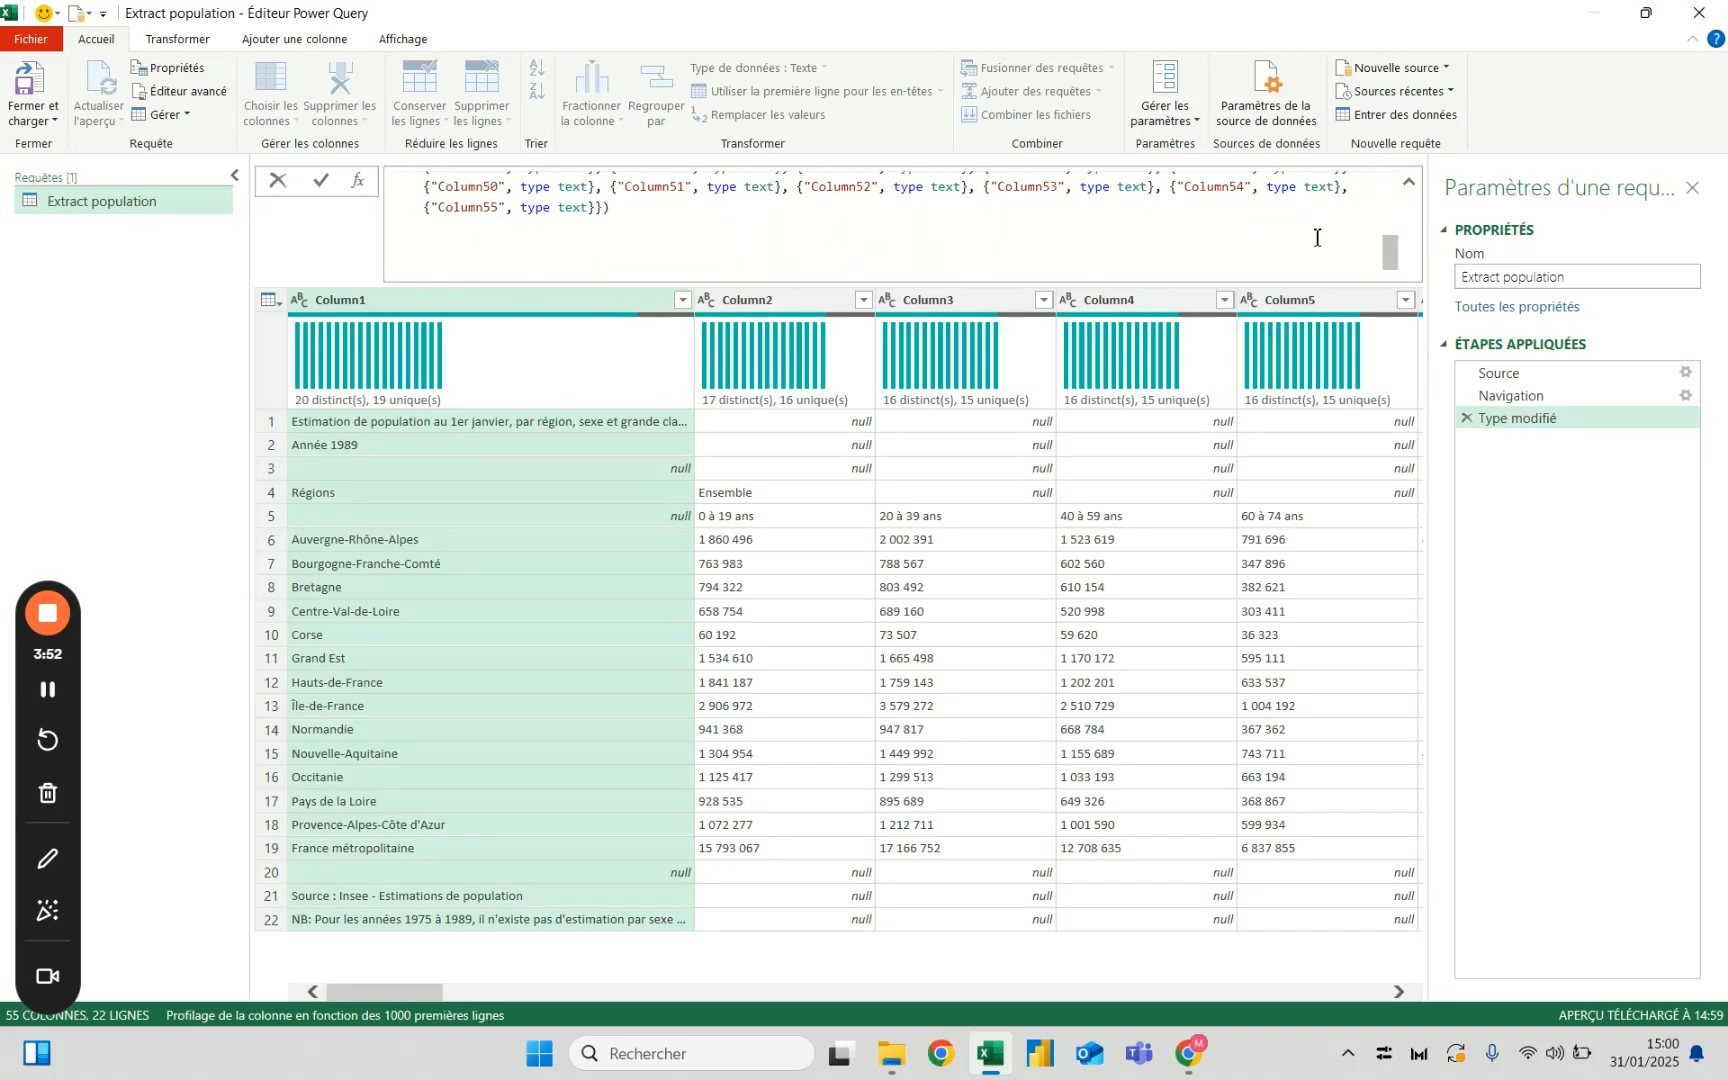
left_click_drag(1390, 250, 1385, 188)
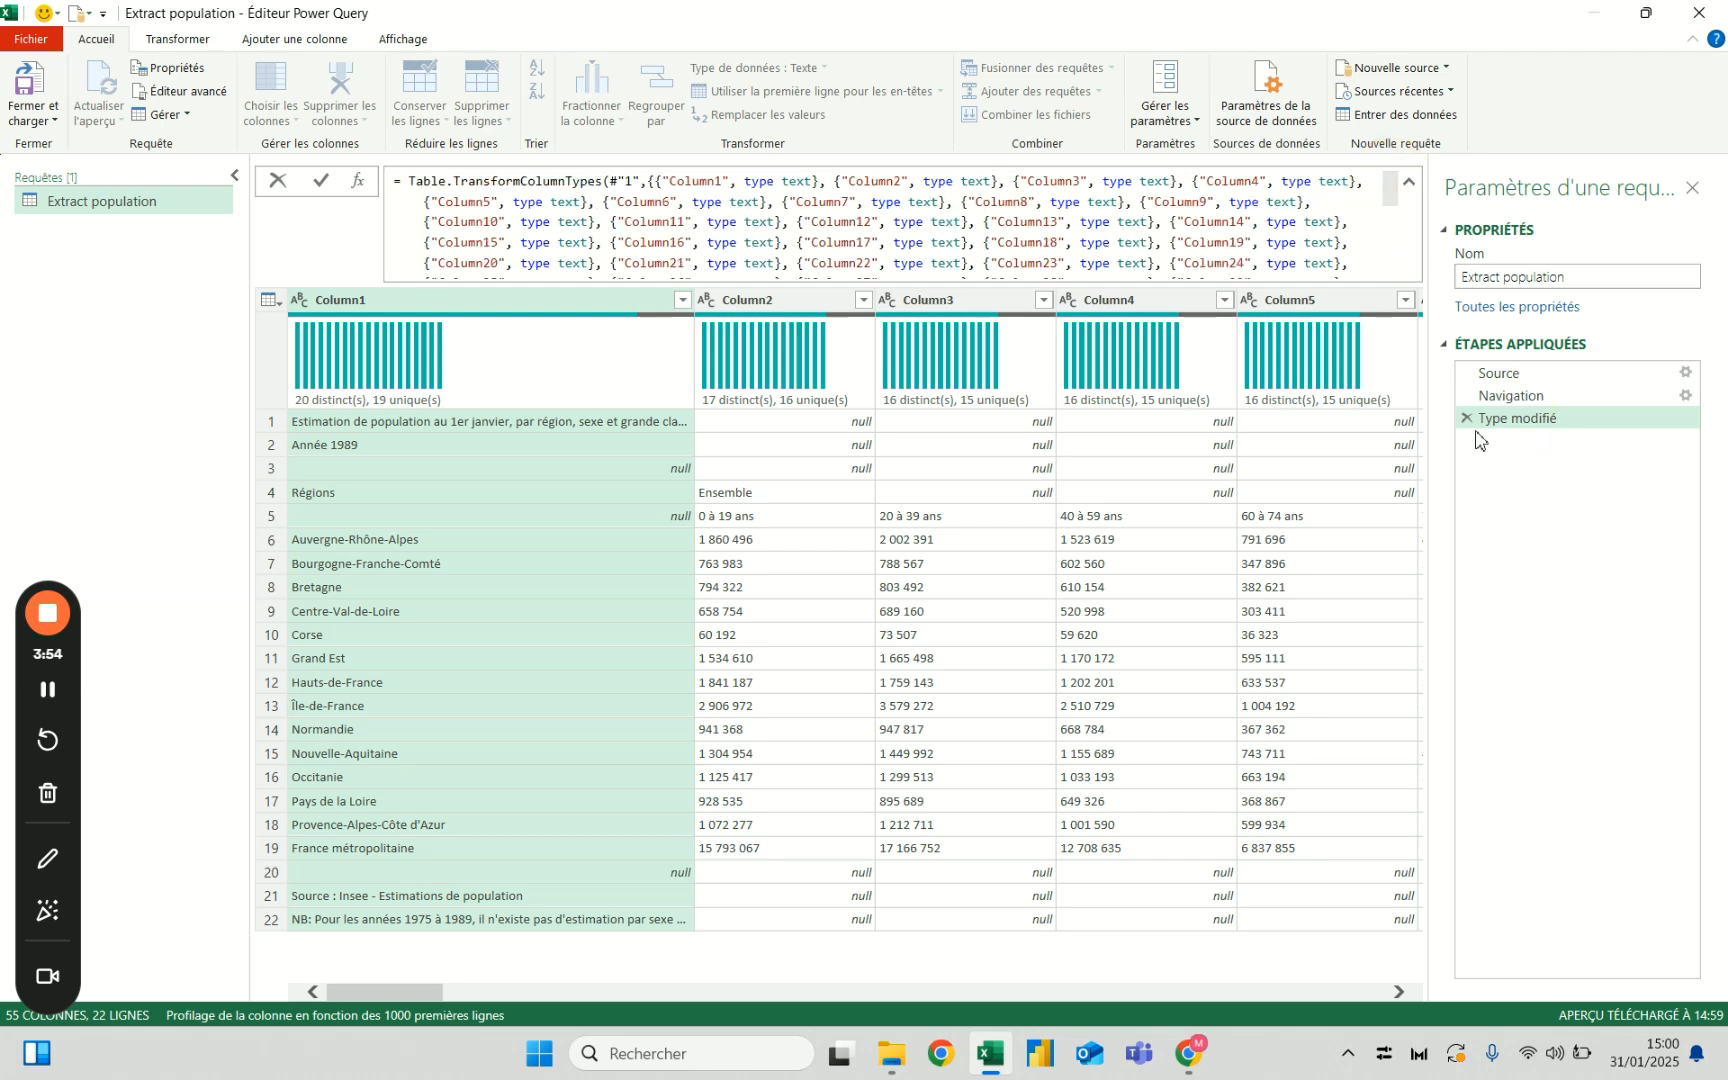
left_click(1467, 420)
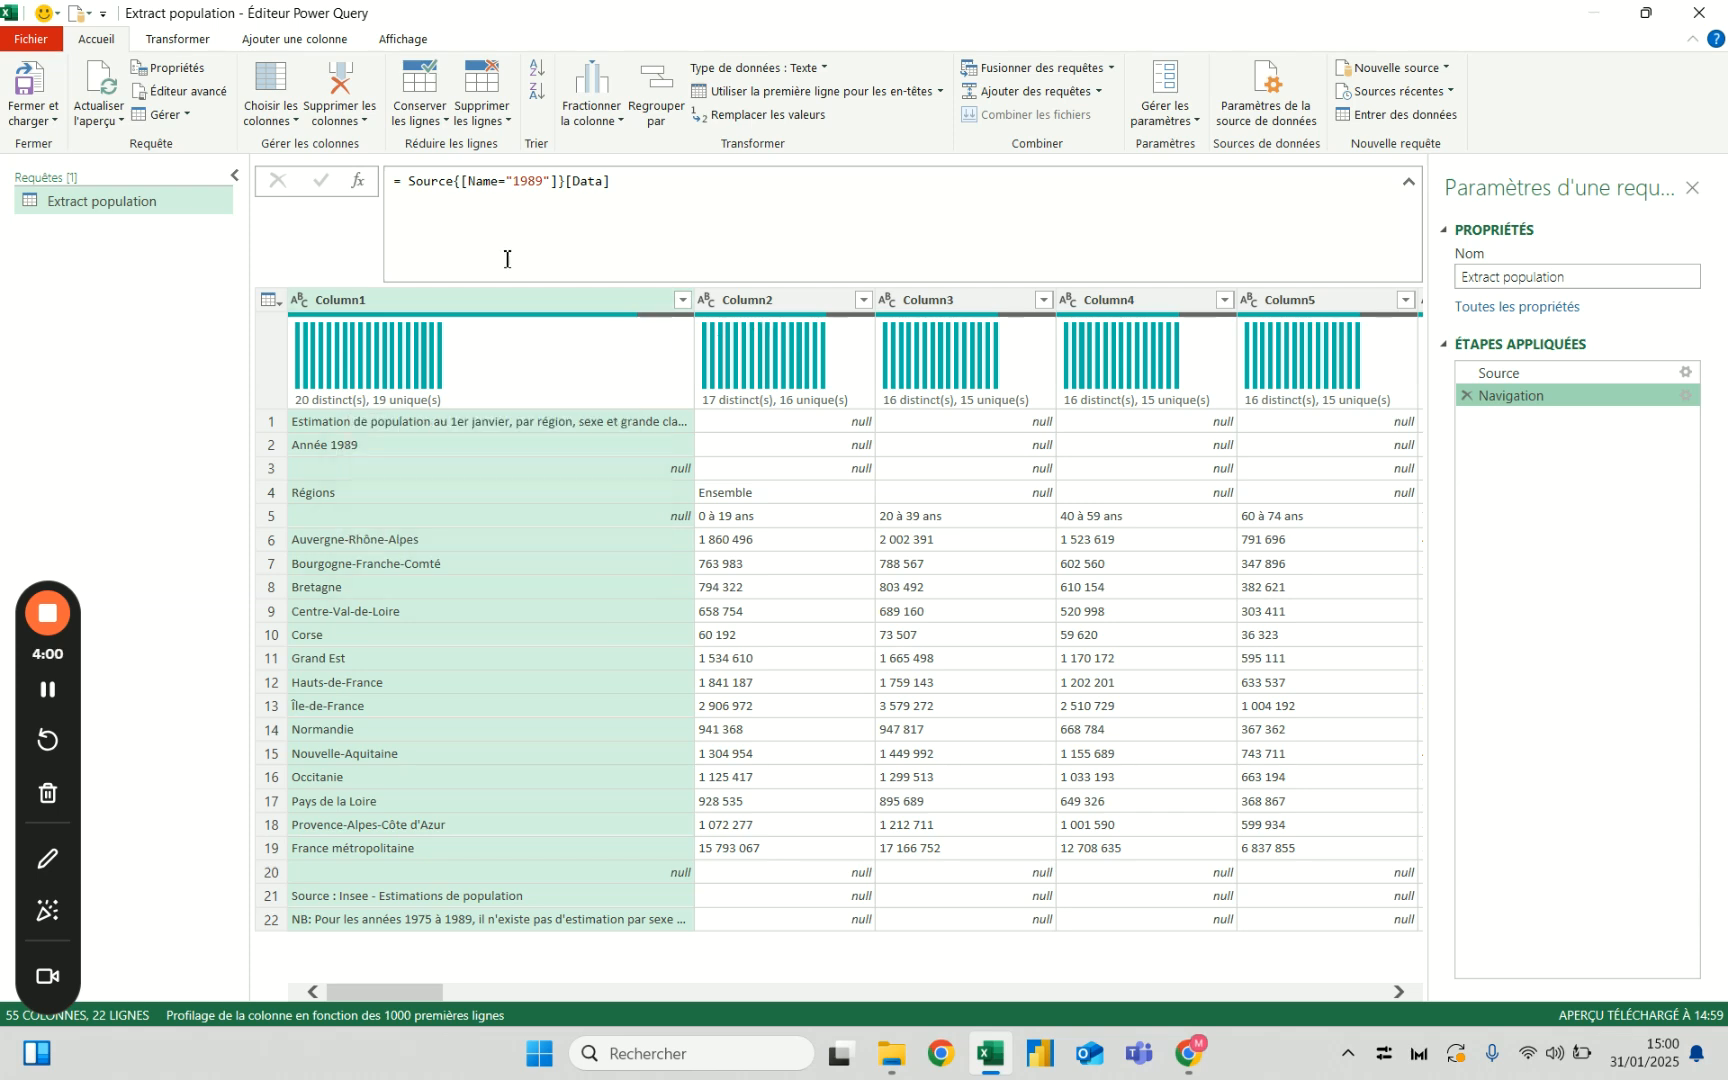
Filter Column2 to exclude the null rows.
left_click(830, 873)
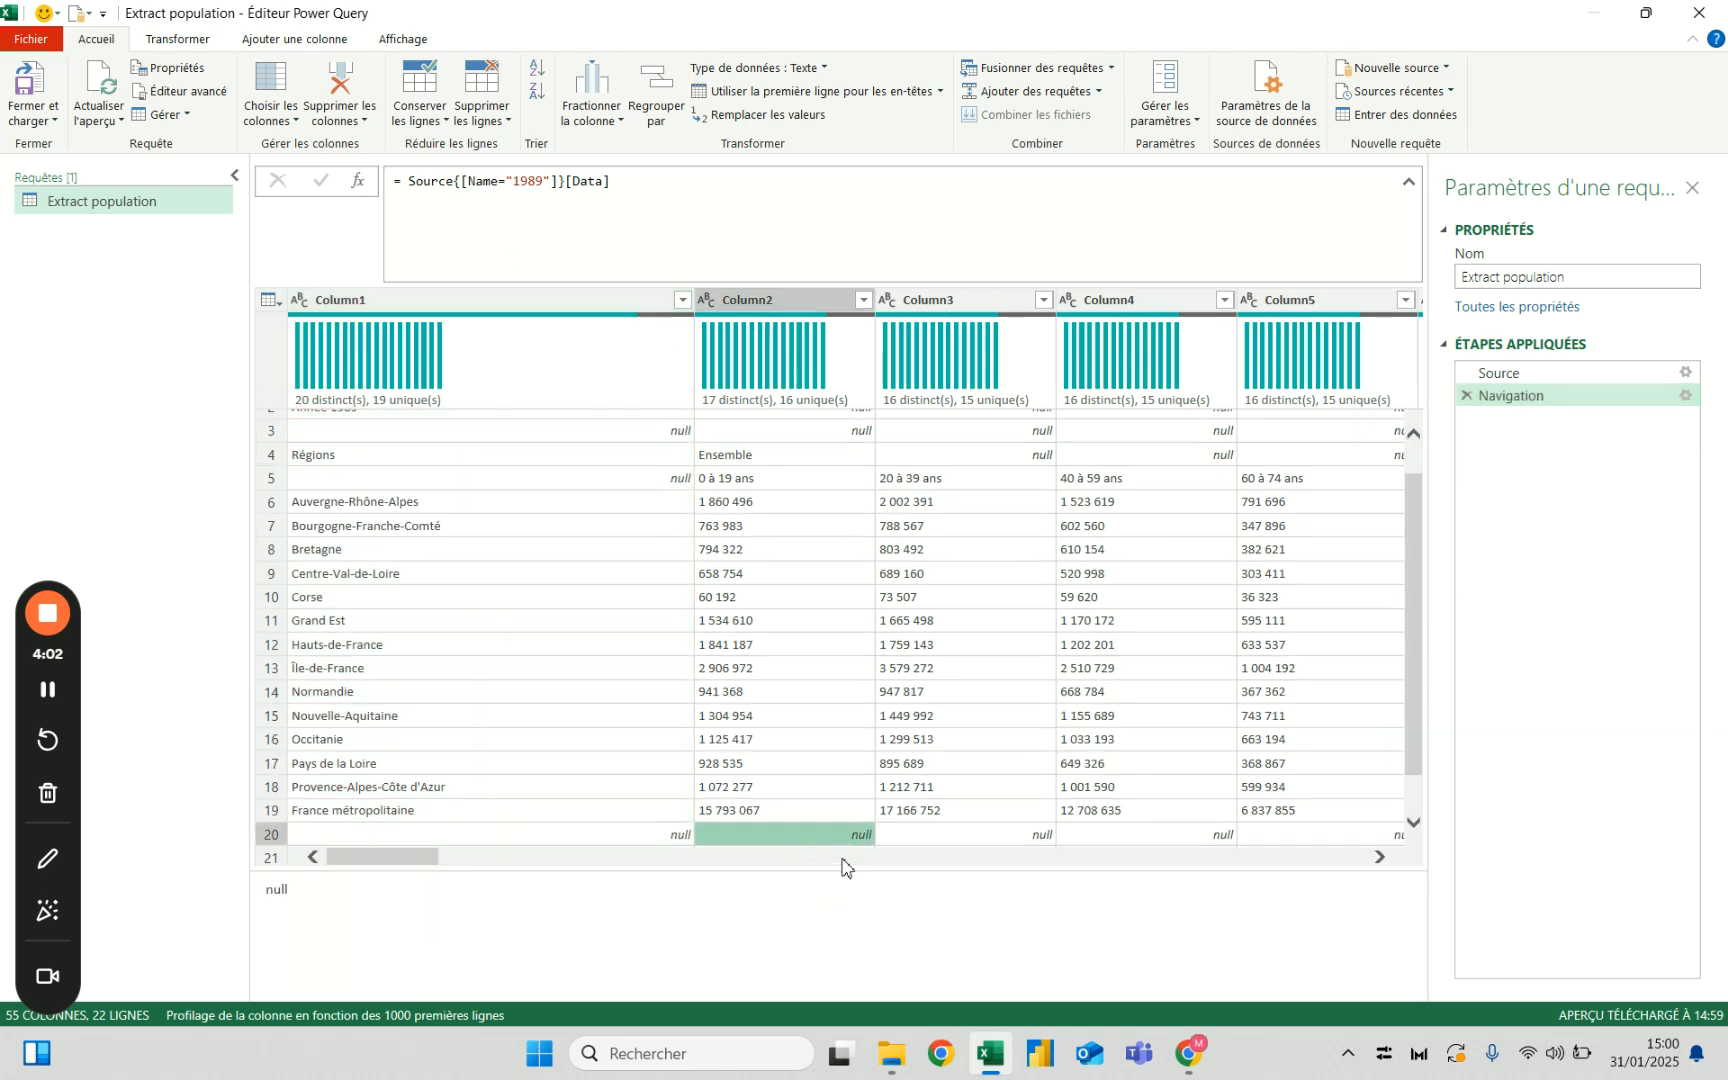
scroll(824, 620, "up", 1)
left_click(862, 300)
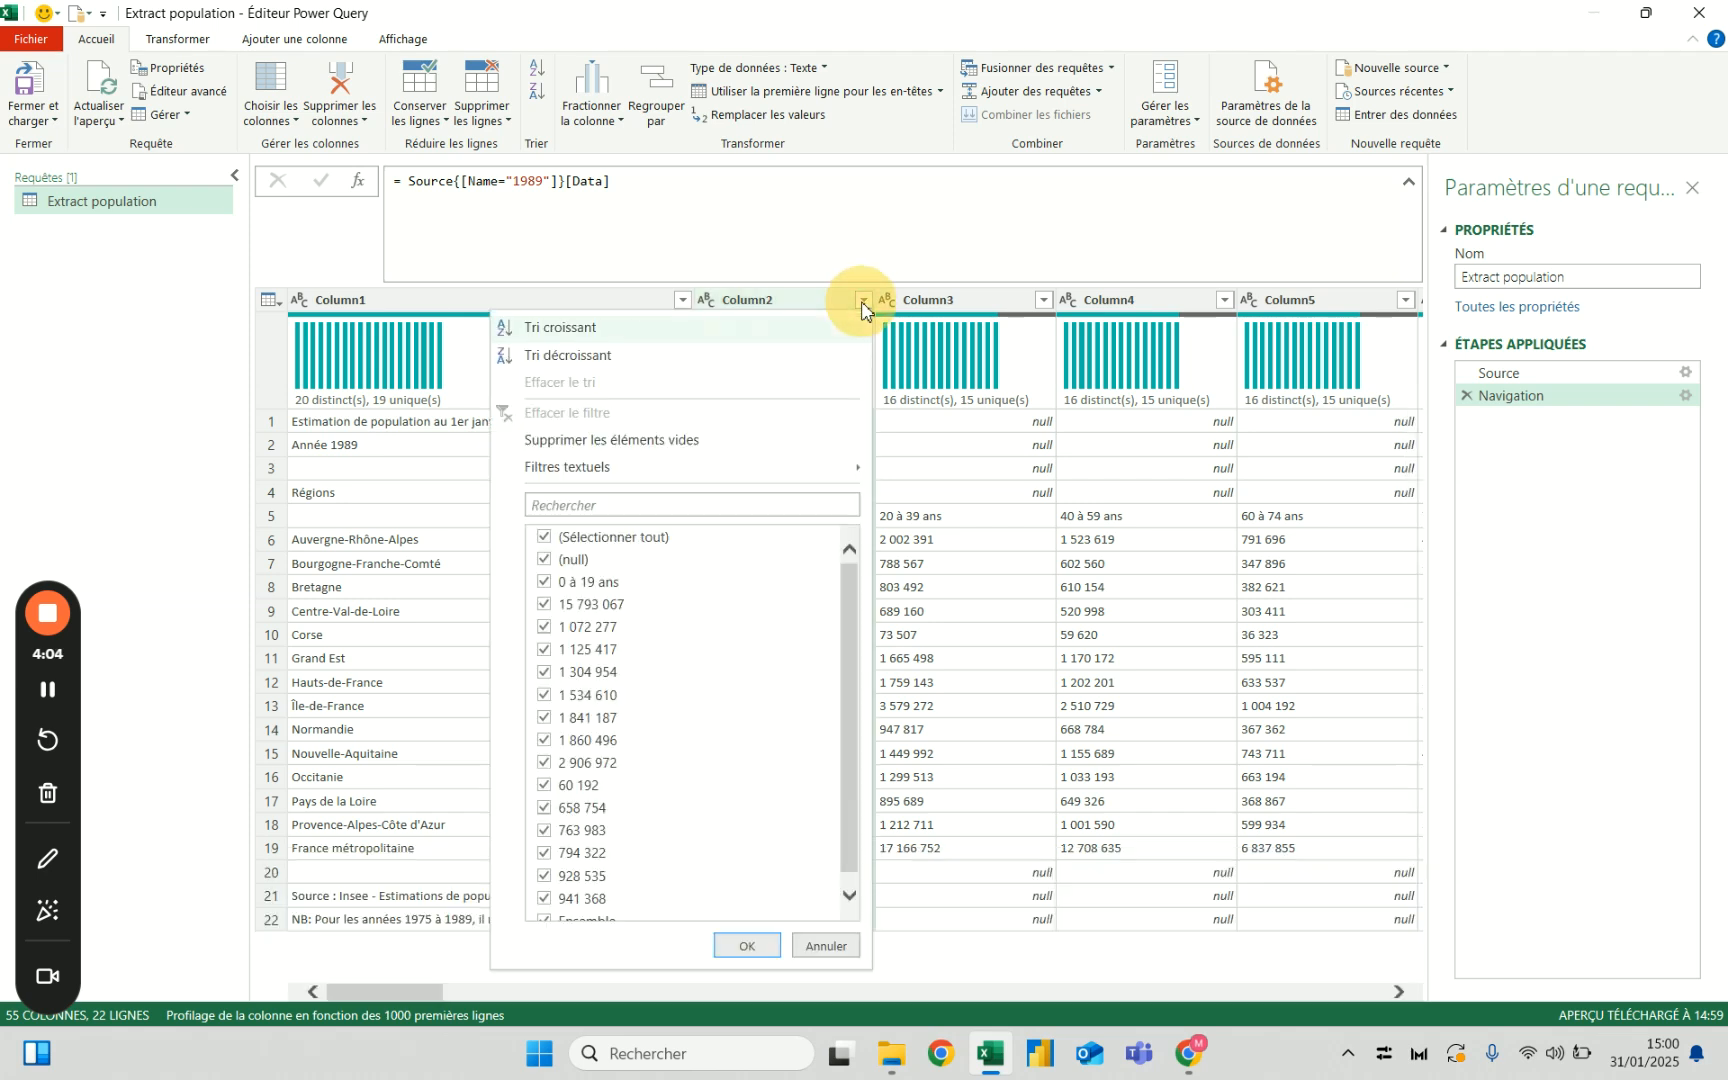
left_click(600, 562)
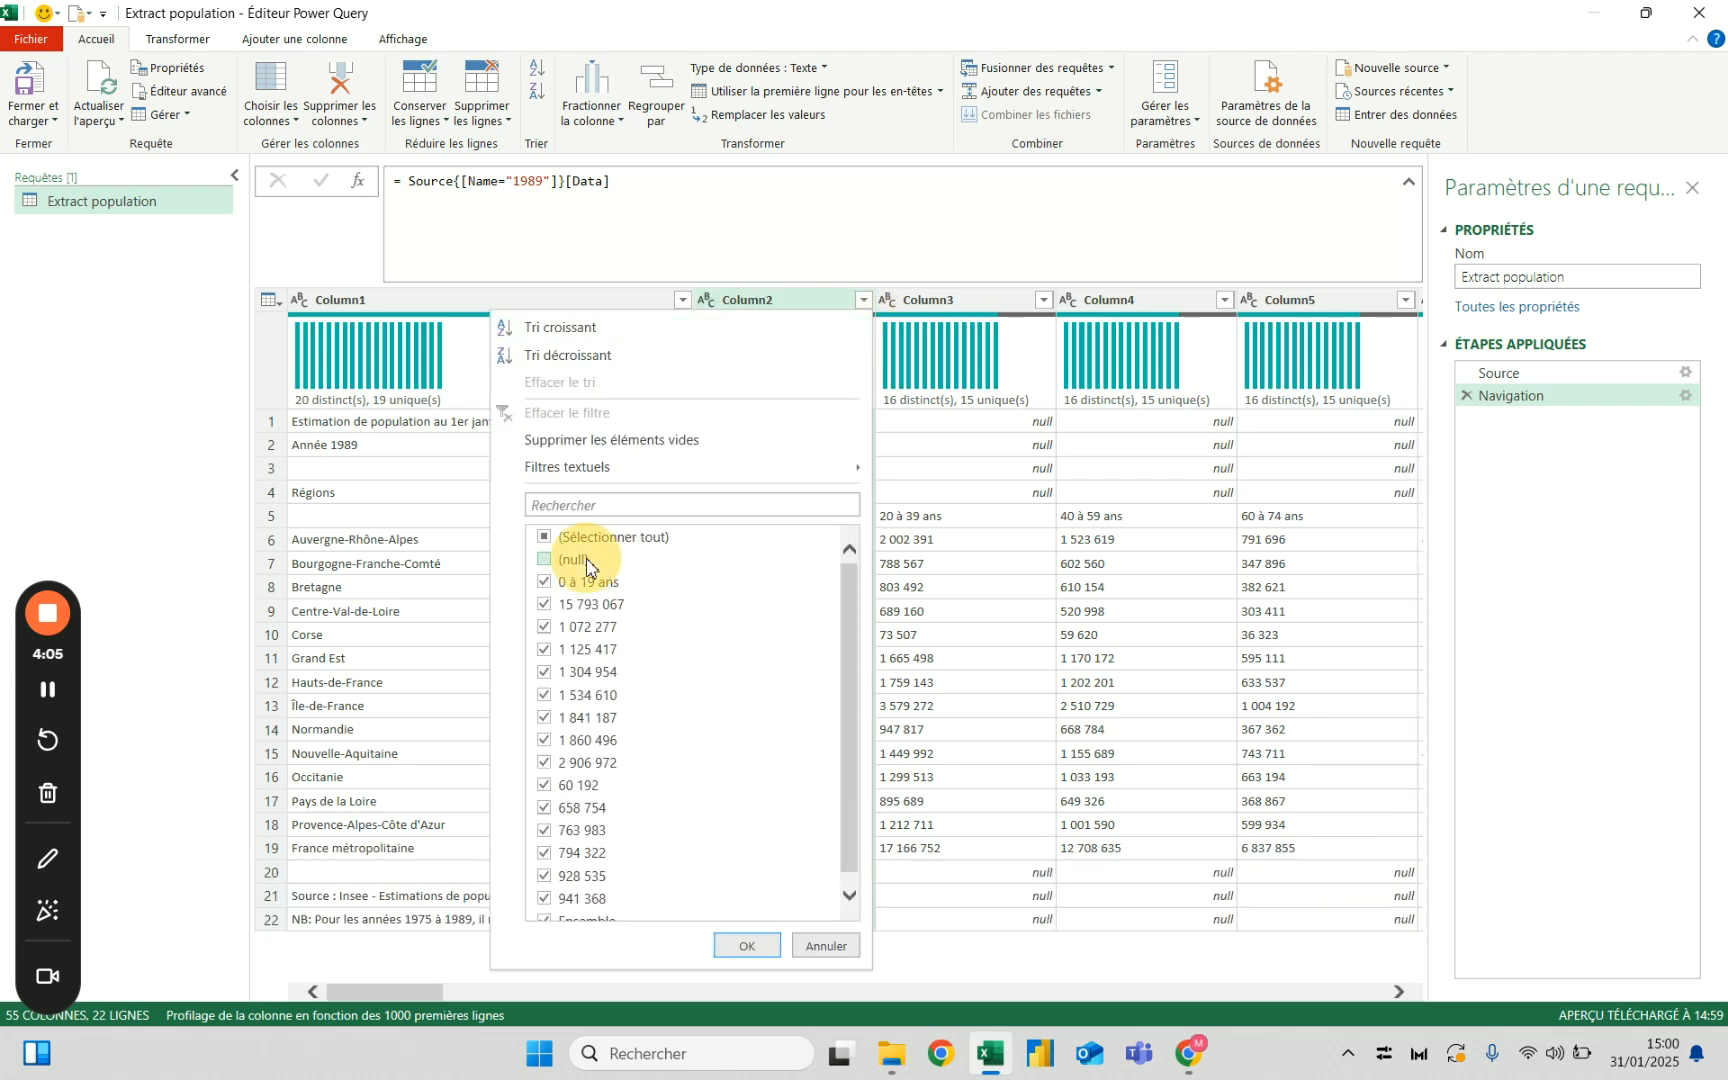
left_click(745, 944)
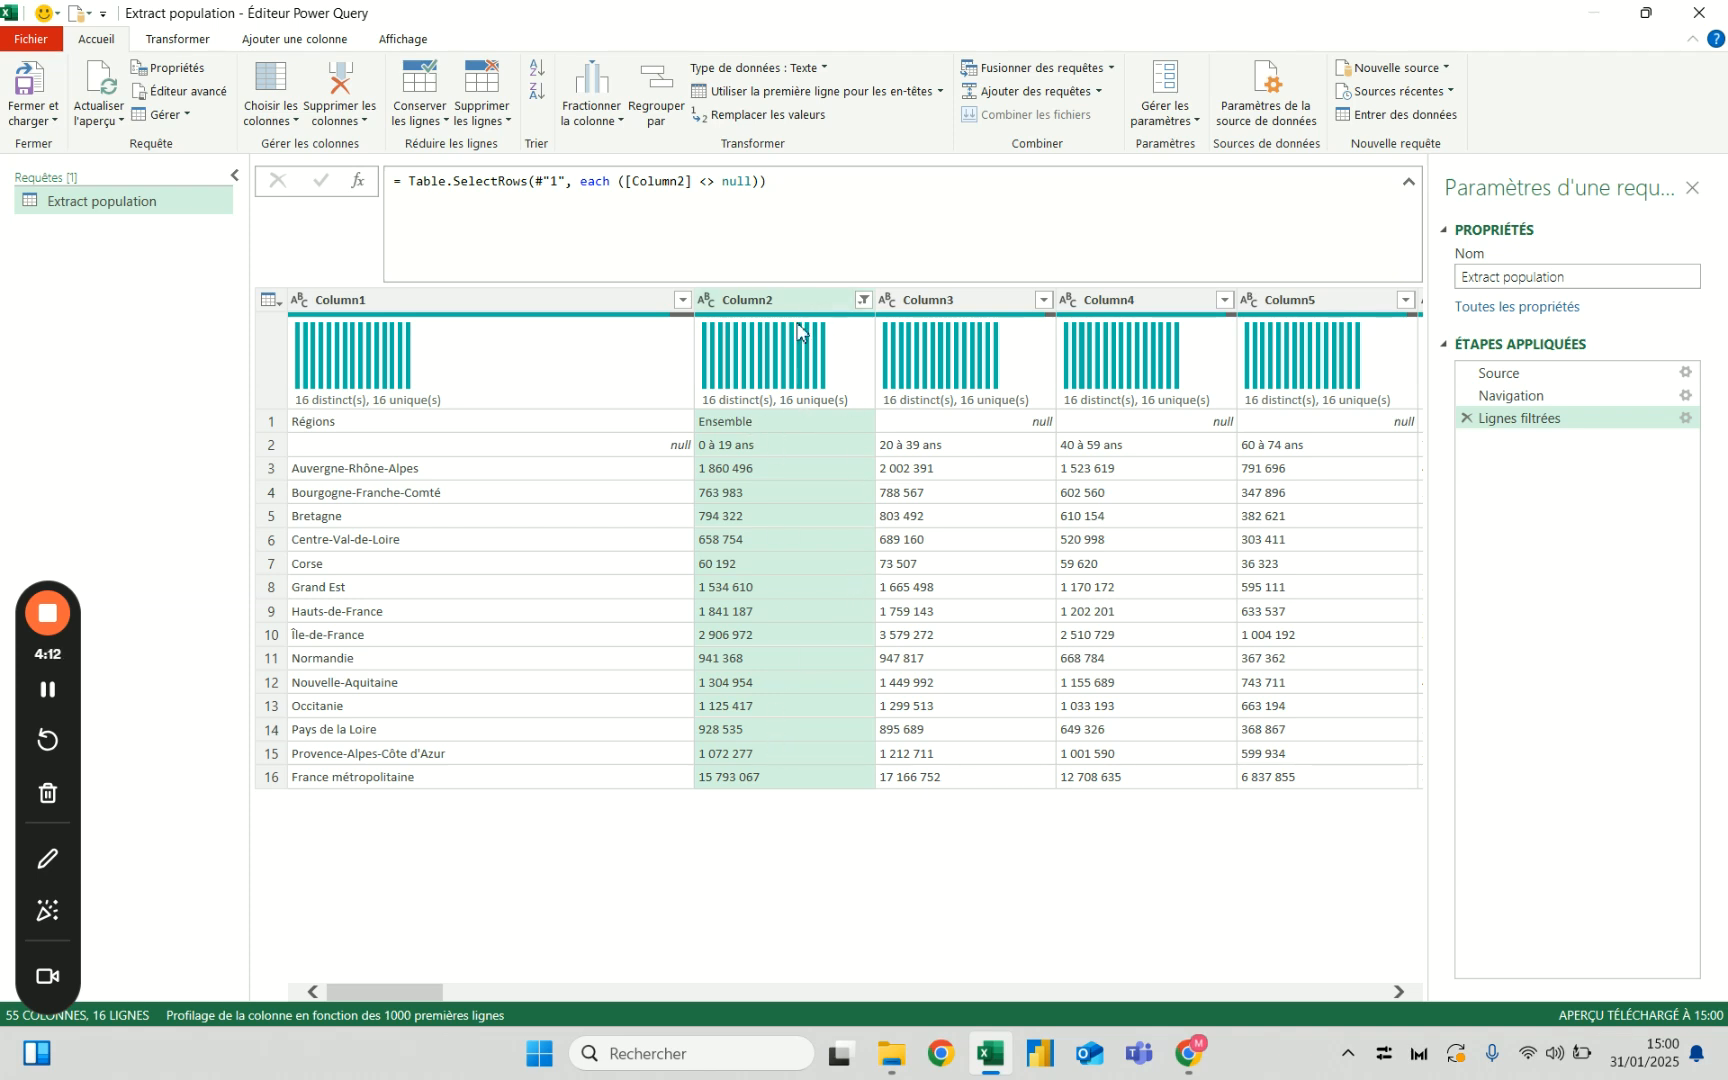
Examine the Ensemble header cell and the age-group row in Column2 of the filtered table.
mouse_move(800, 332)
left_click_drag(412, 986, 356, 977)
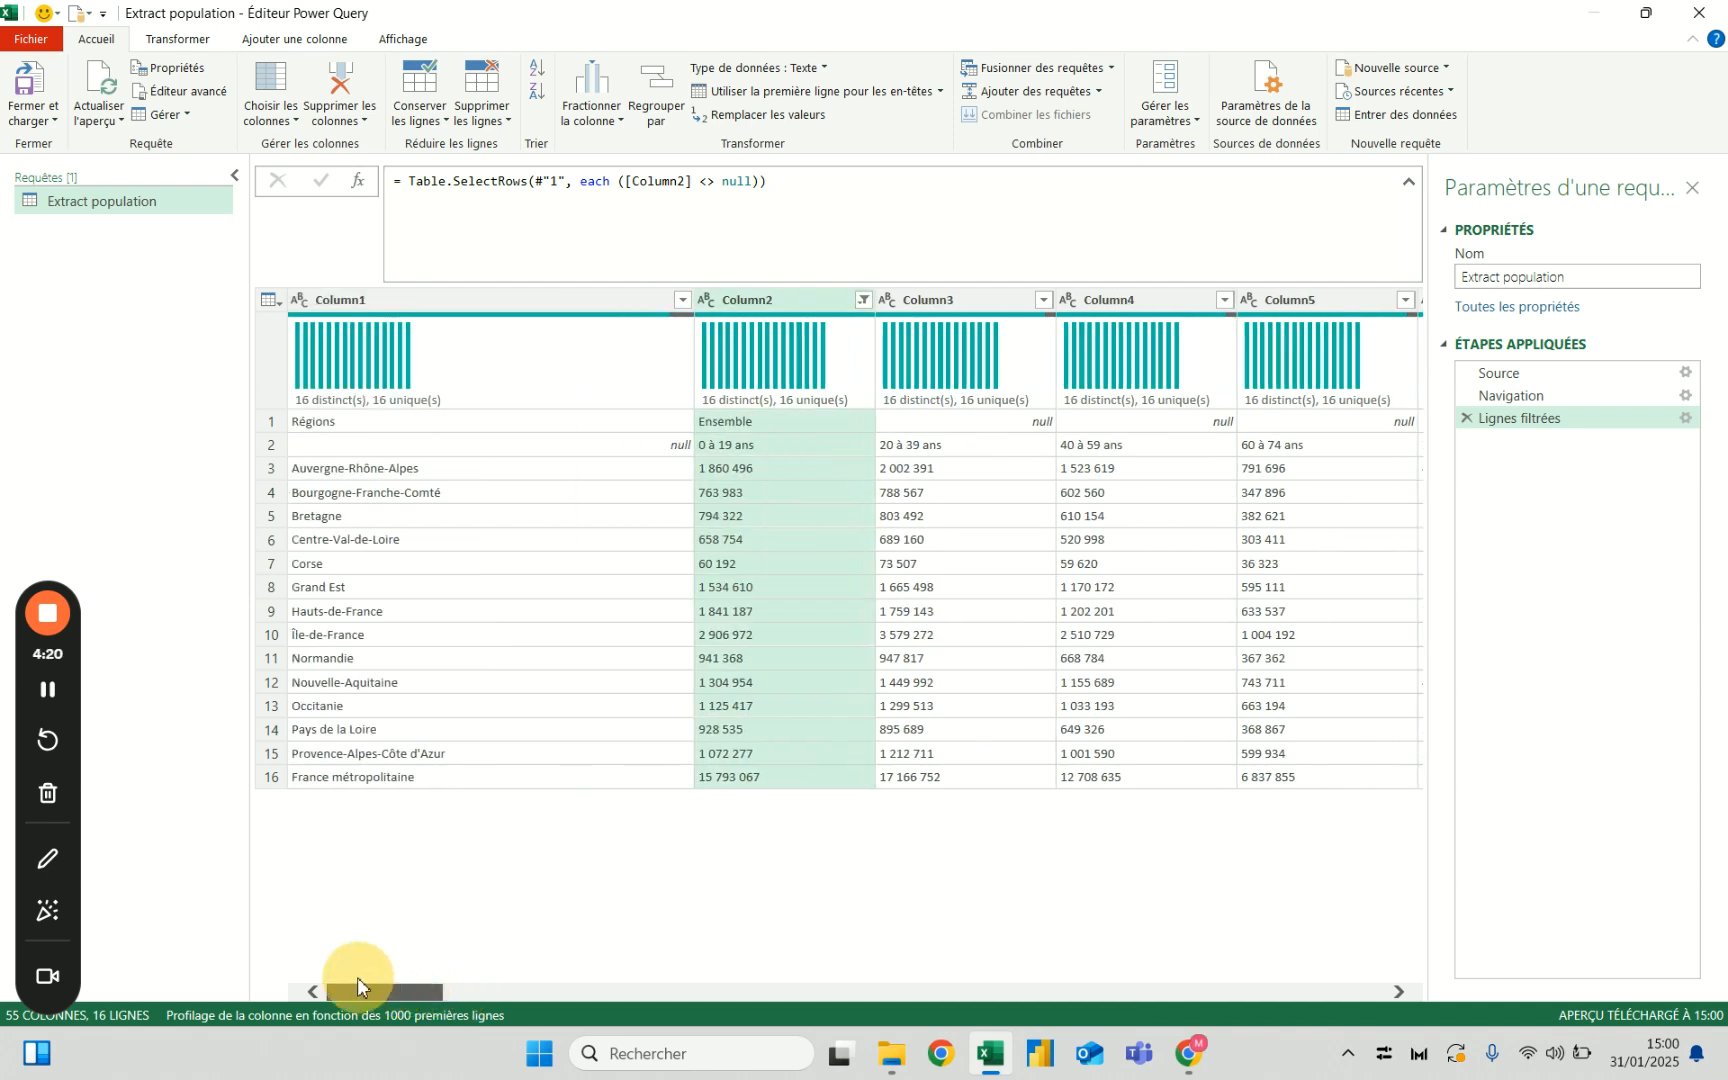
left_click(758, 424)
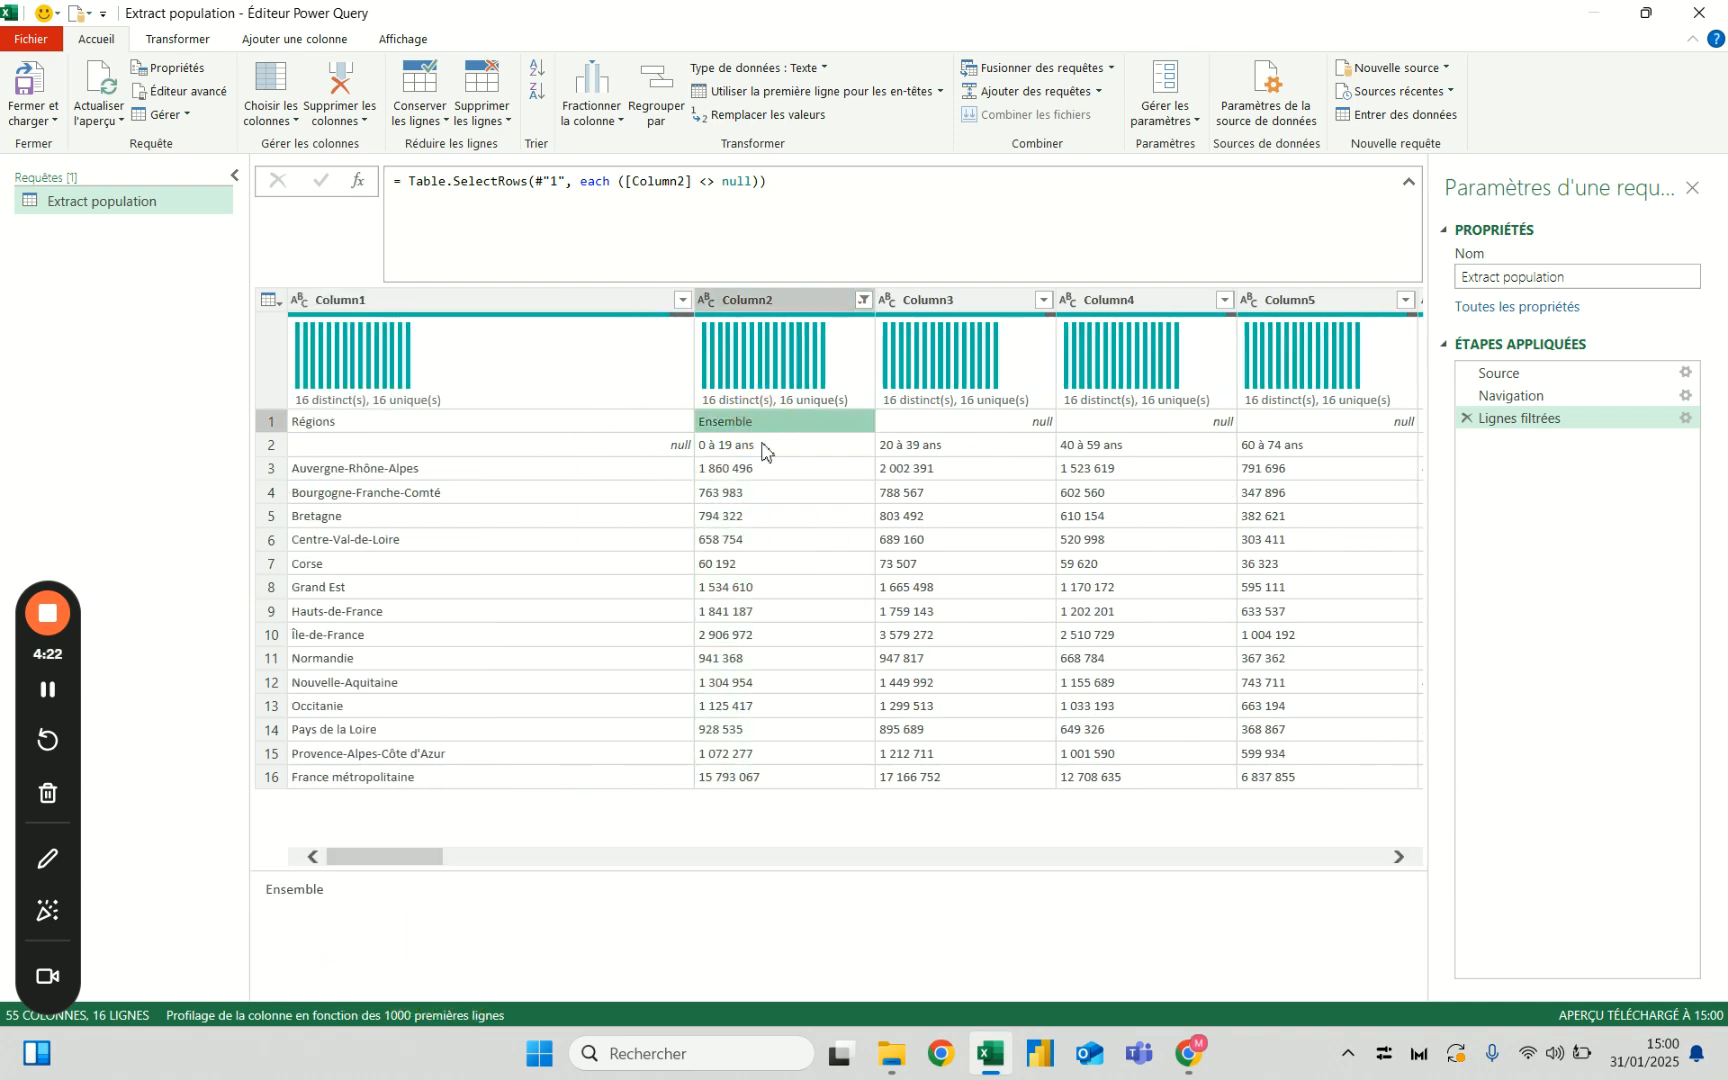
Examine the first-row group headers across the columns, comparing the Hommes cell in Column8 with the Ensemble cell in Column2.
mouse_move(427, 864)
left_mouse_down()
mouse_move(541, 866)
mouse_move(407, 864)
mouse_move(472, 866)
mouse_move(437, 853)
left_mouse_up()
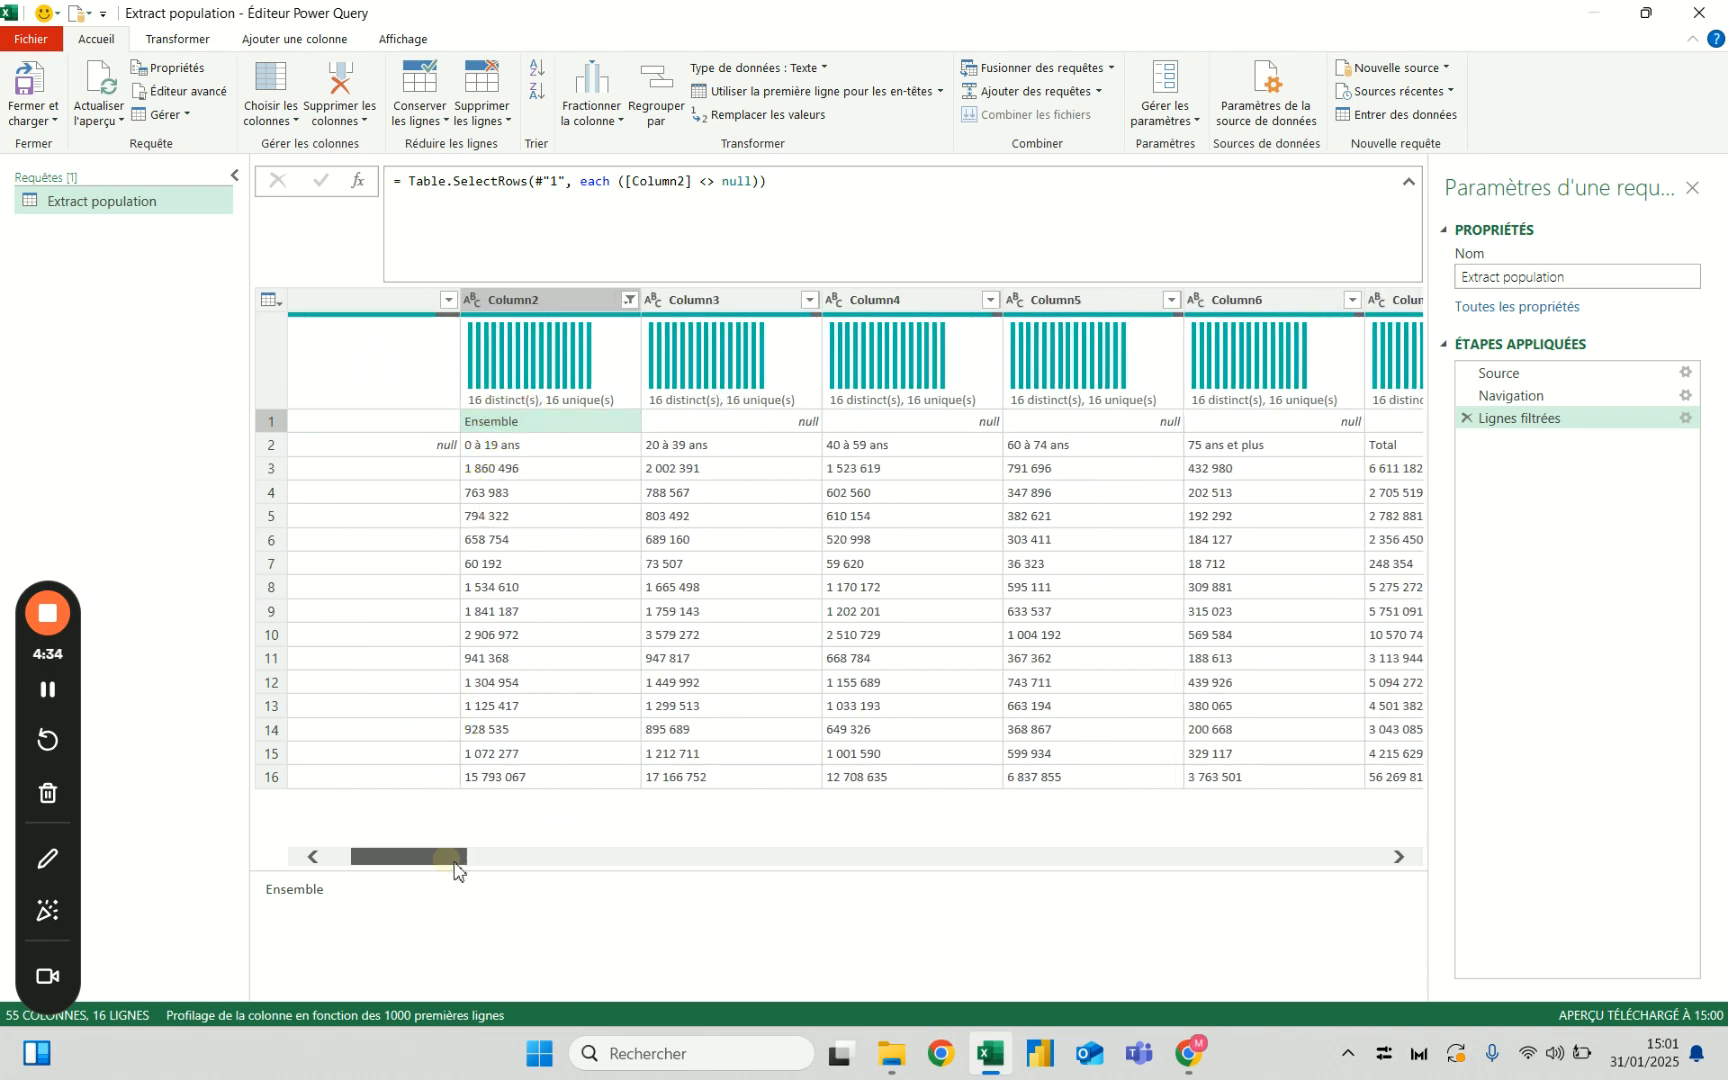
left_click_drag(447, 868, 529, 866)
left_click(826, 424)
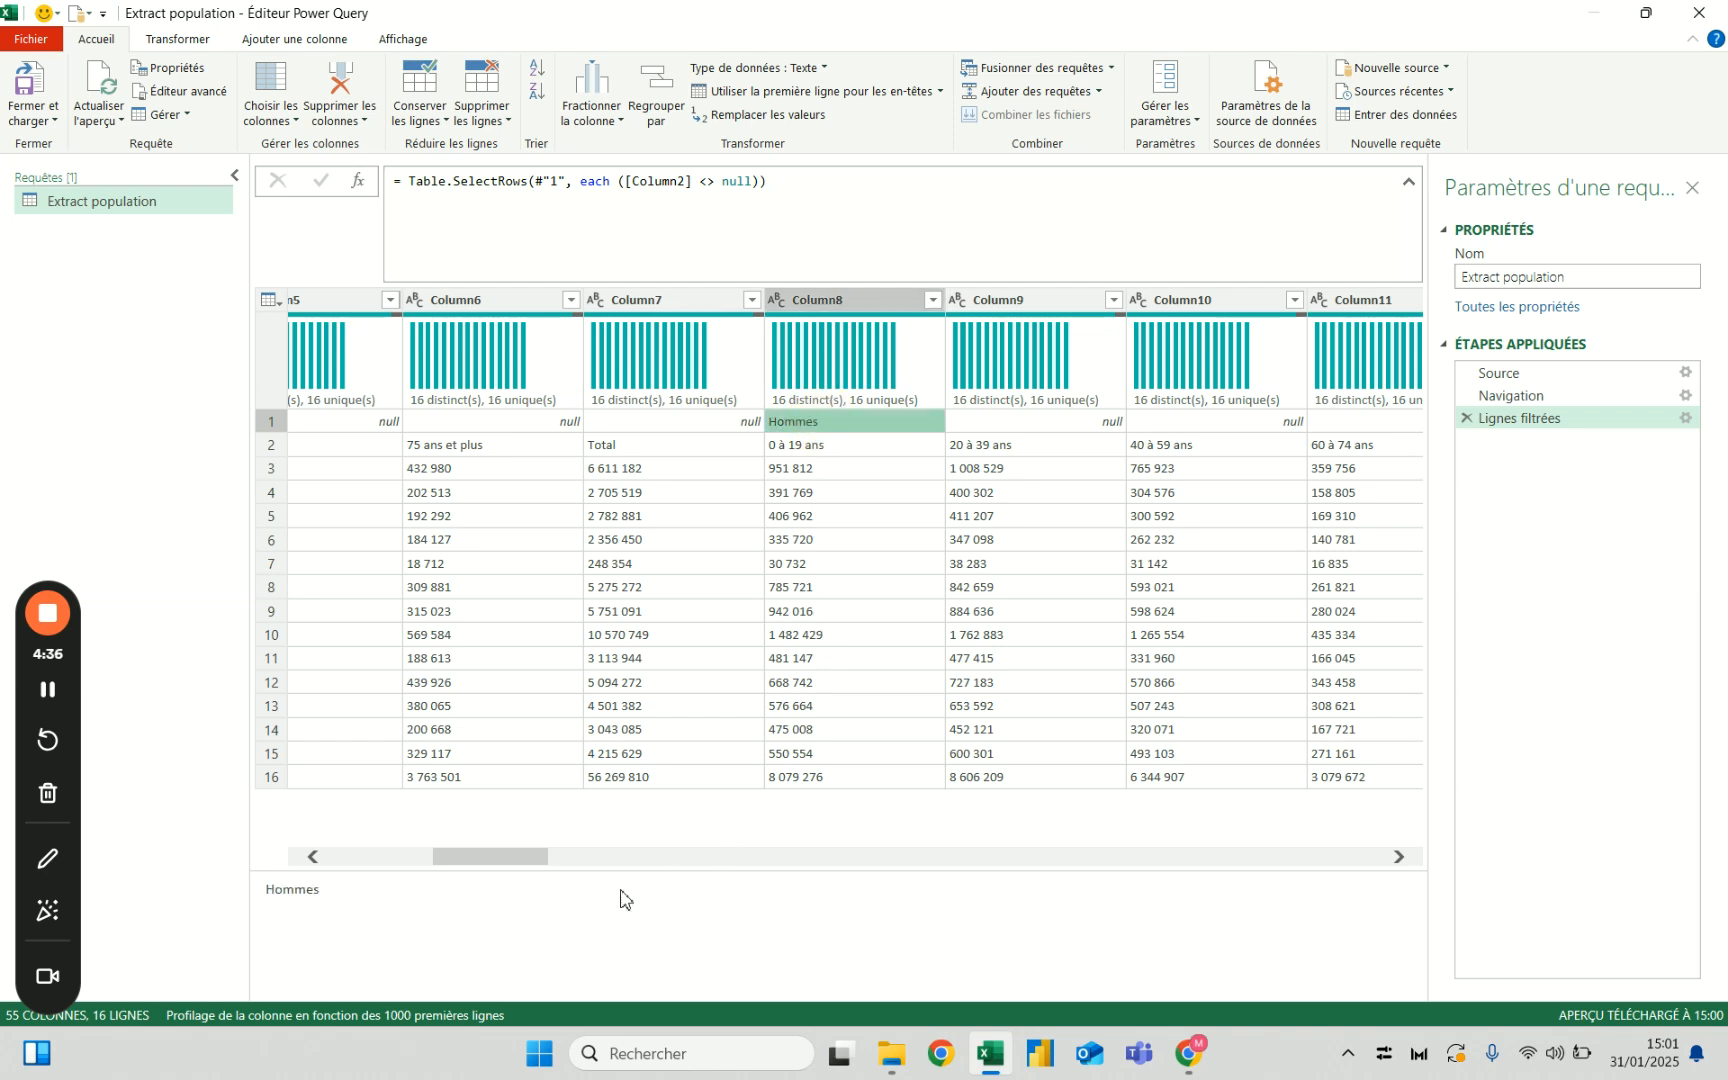
left_click_drag(532, 866, 323, 856)
left_click(762, 428)
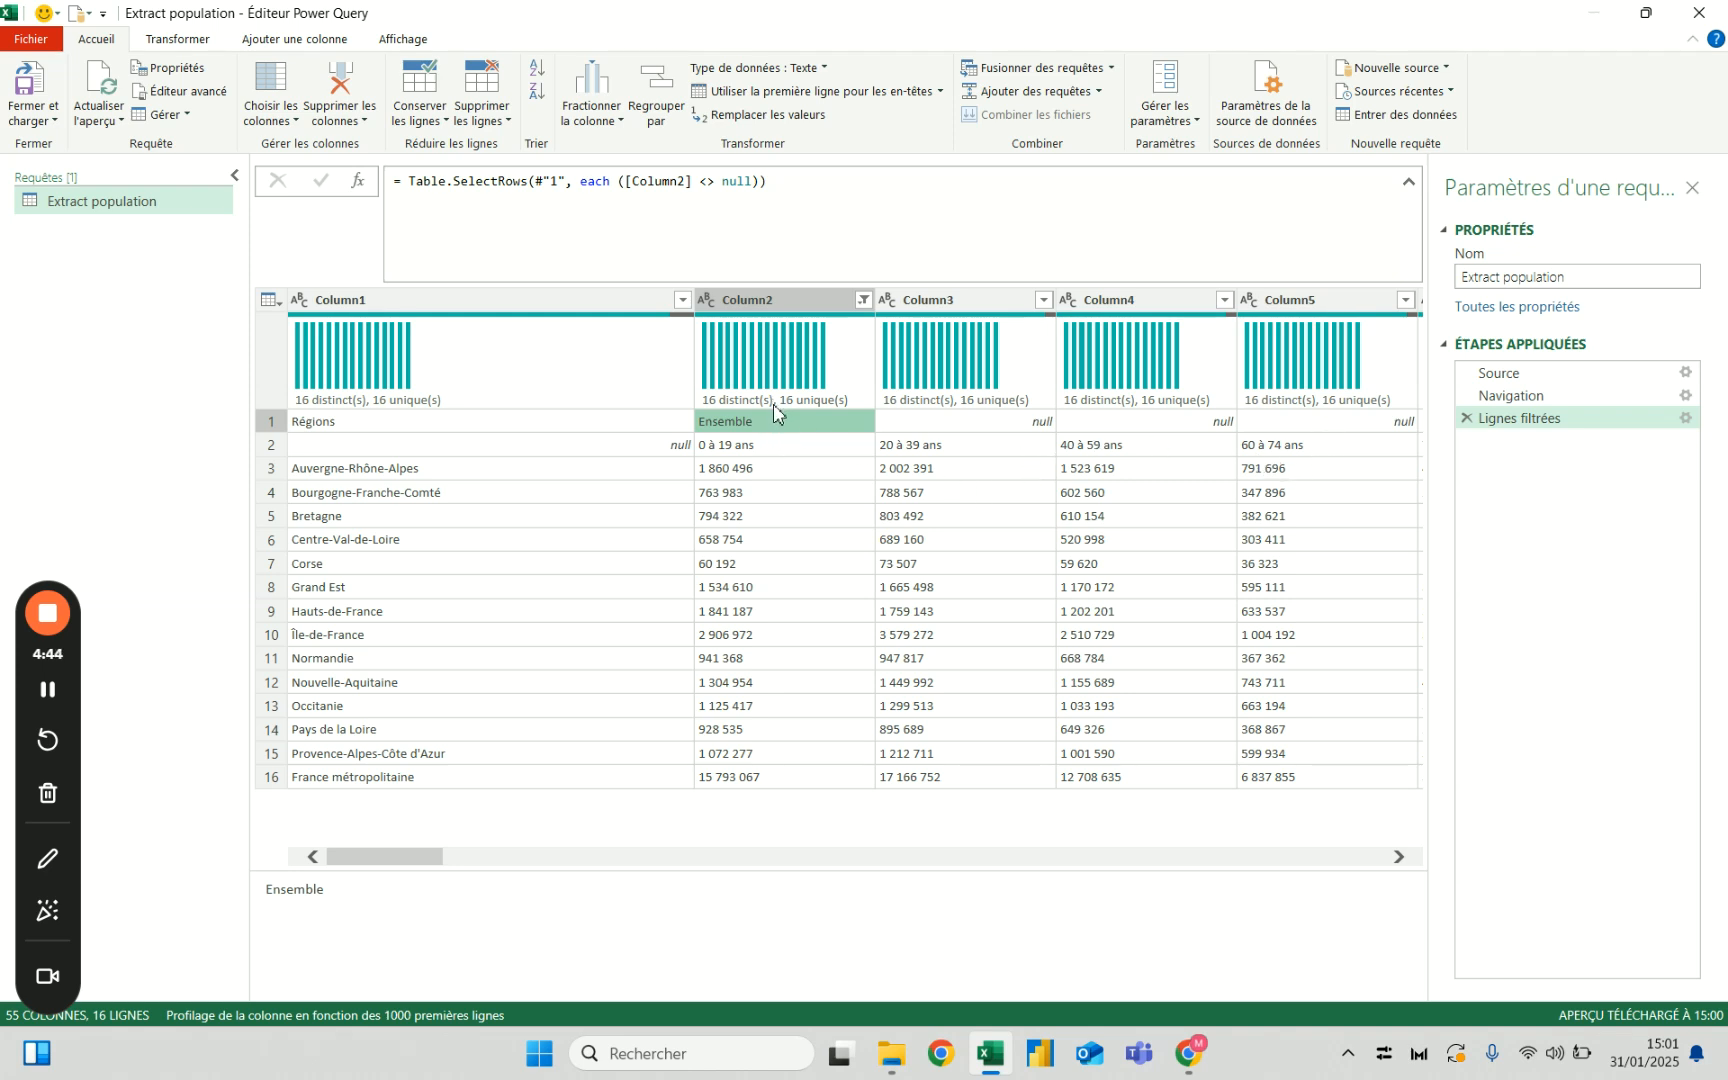
mouse_move(780, 408)
Transpose the filtered table so the two header rows become columns.
left_click(211, 44)
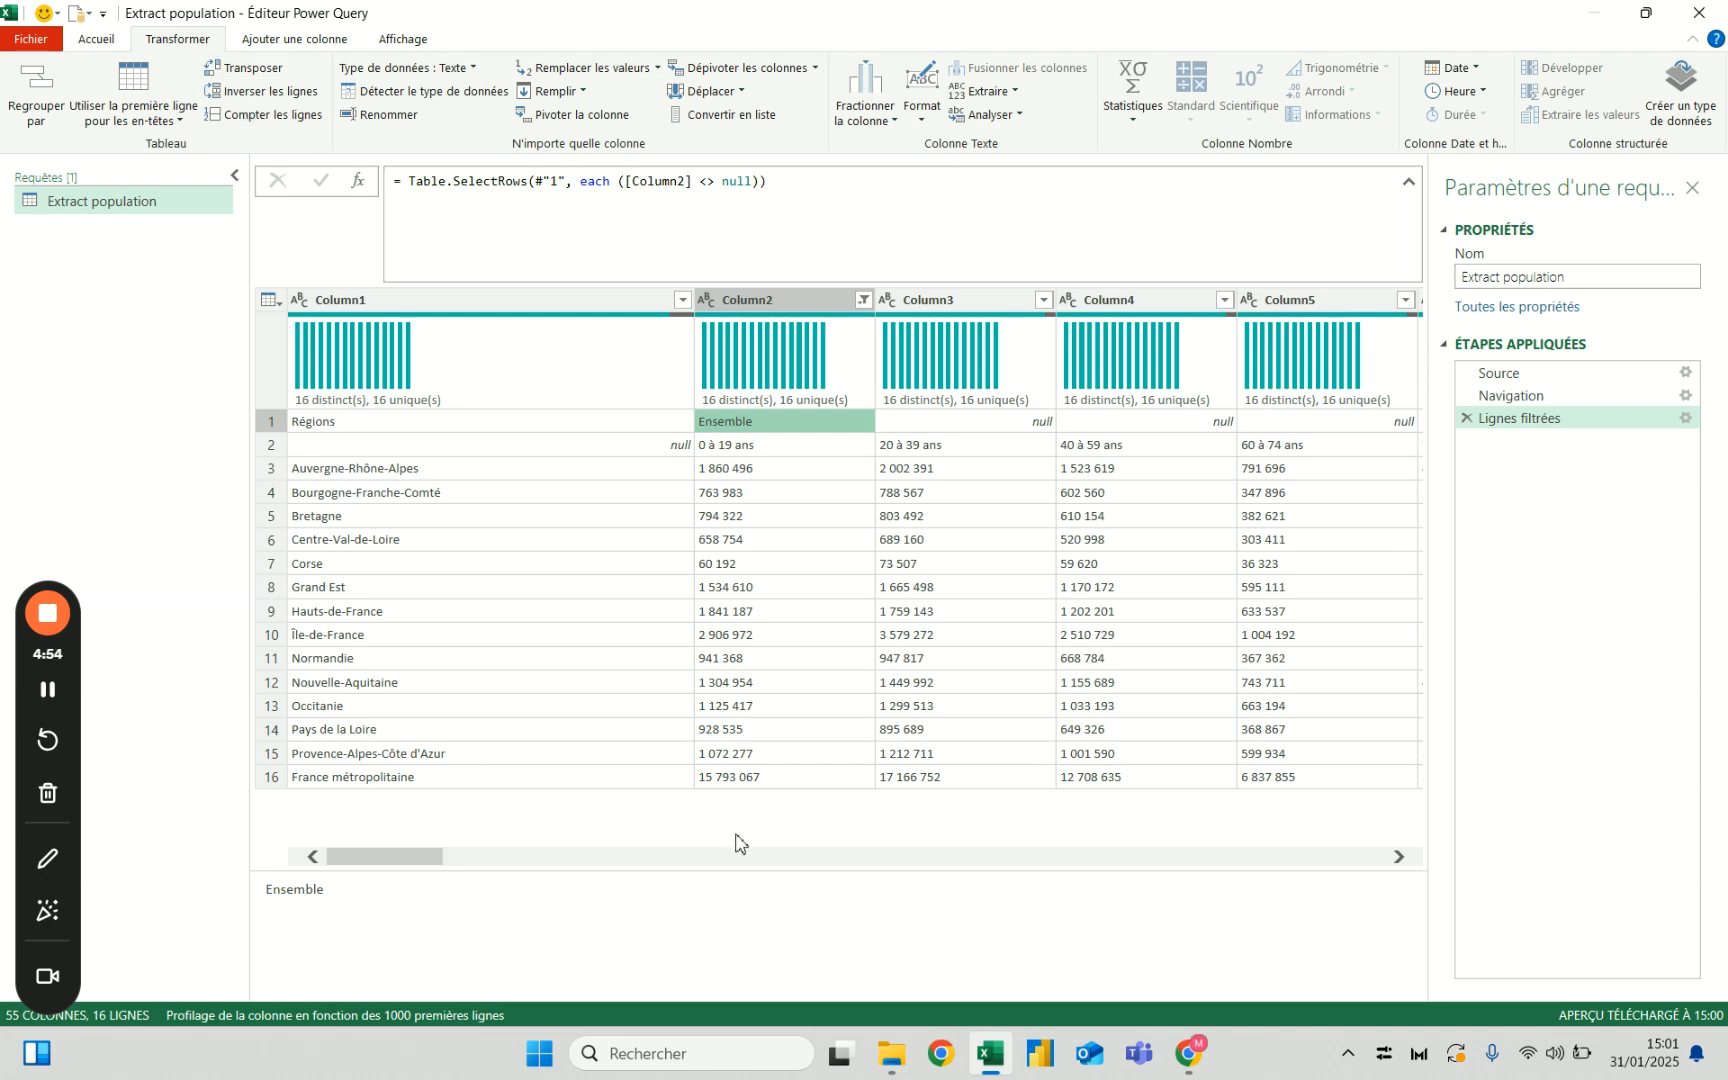
left_click_drag(424, 860, 181, 810)
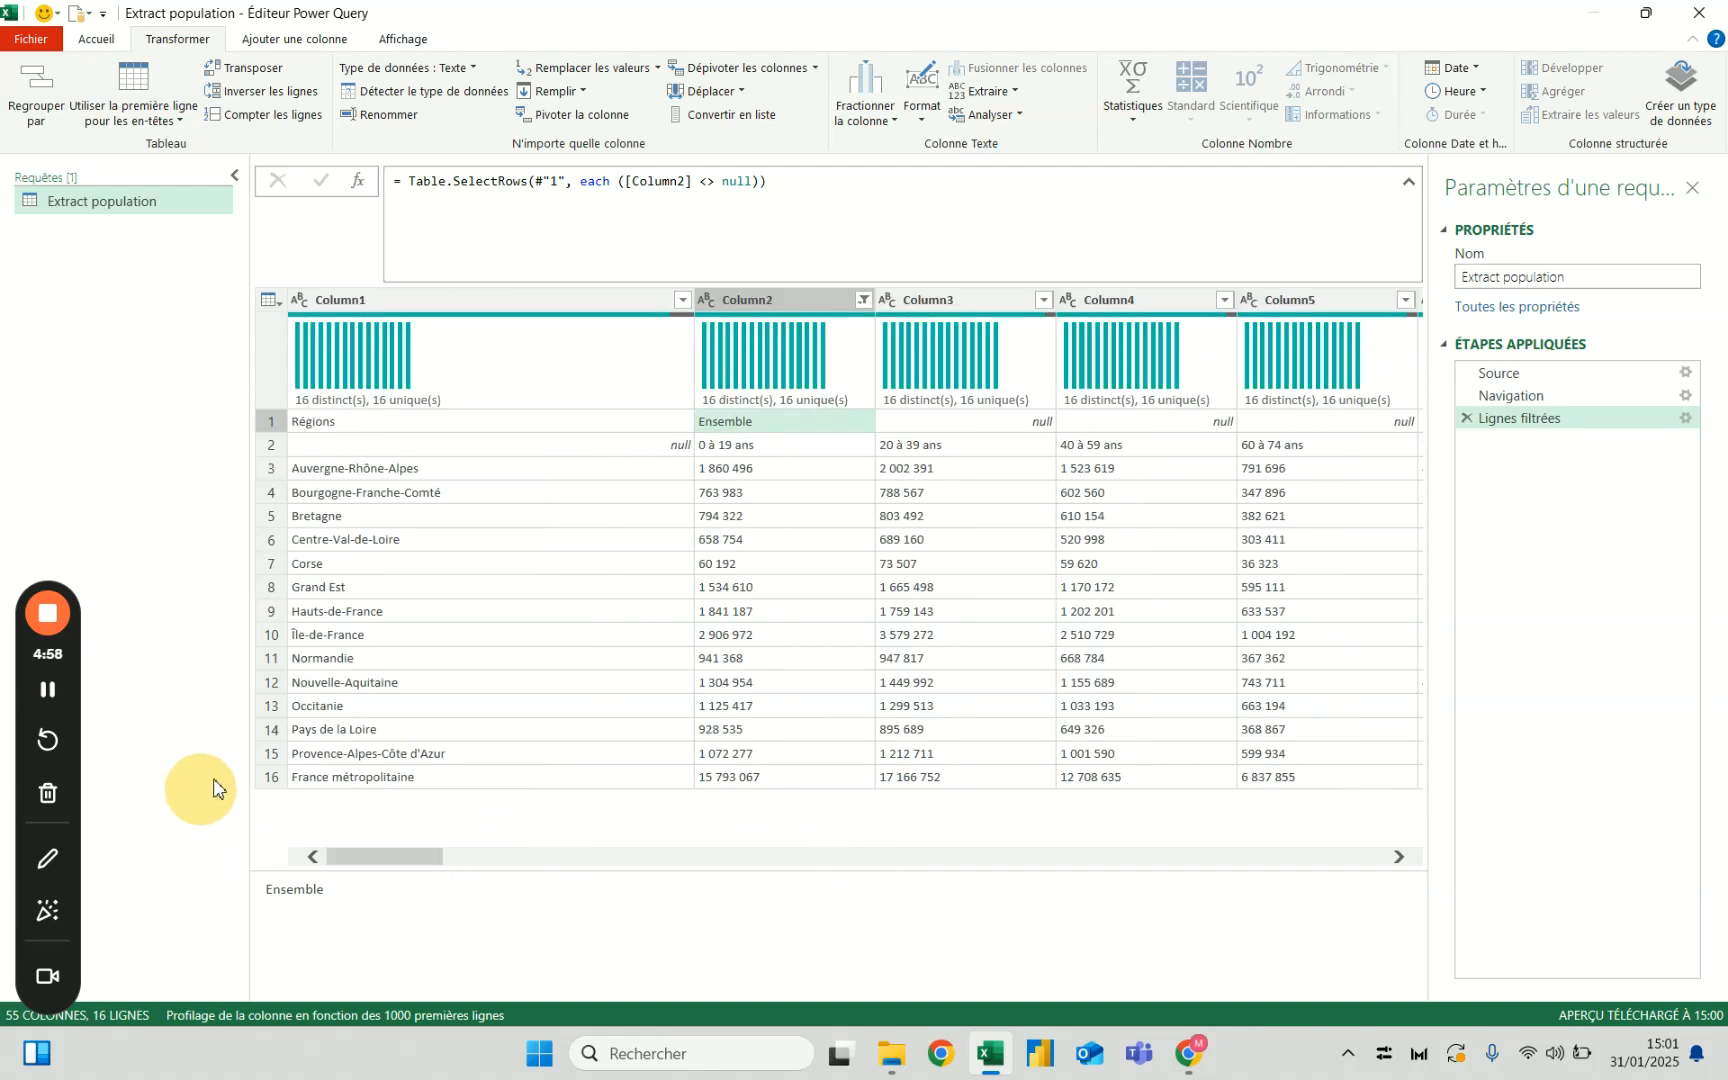
left_click(242, 67)
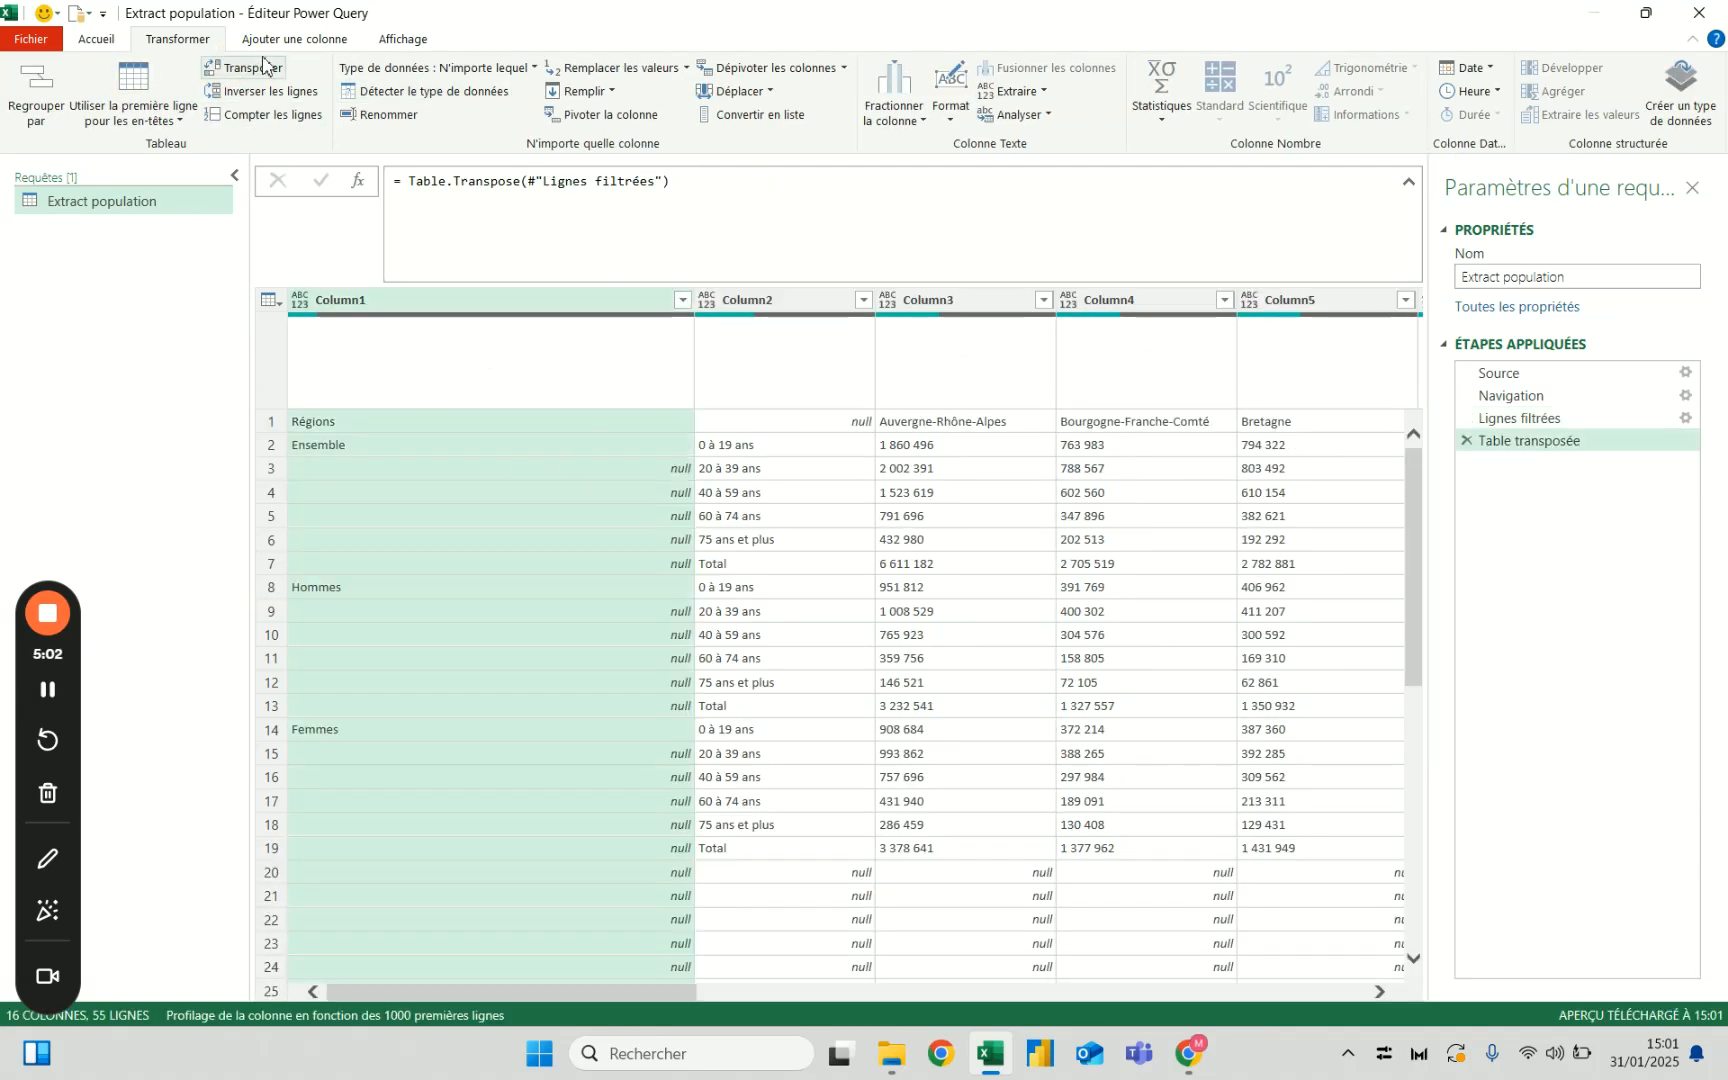
left_click(588, 91)
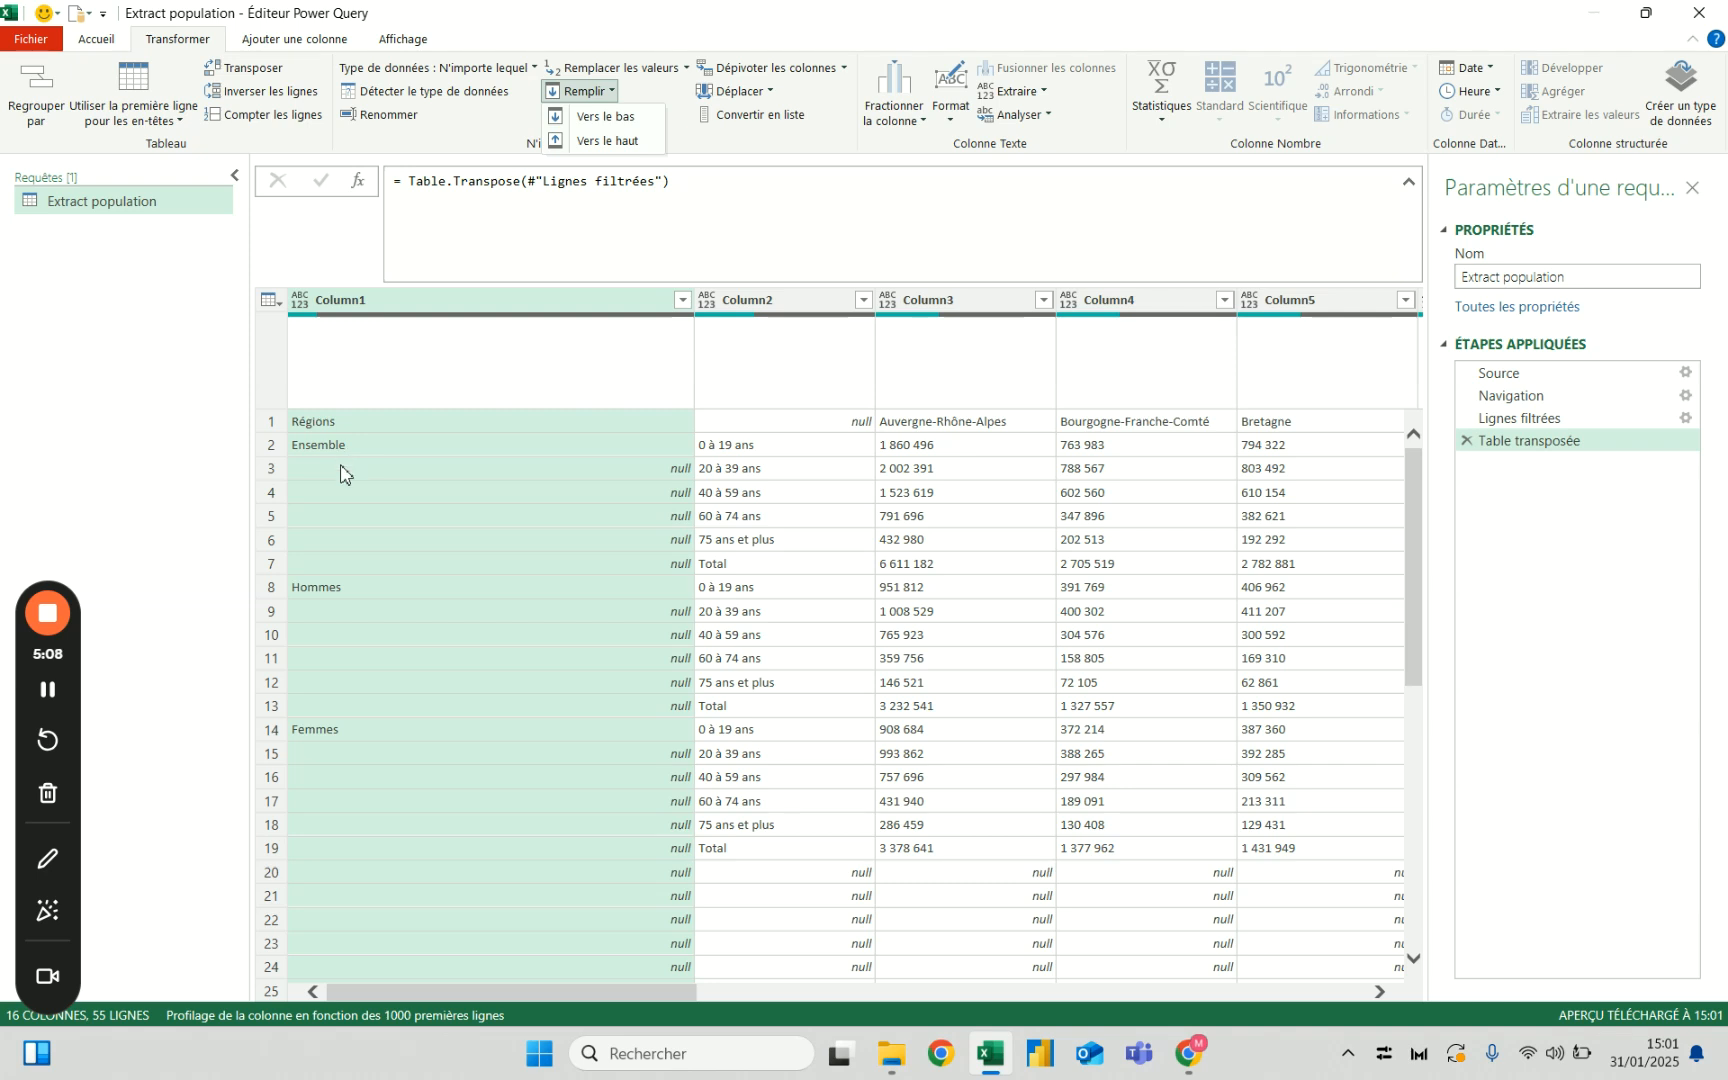
left_click(632, 706)
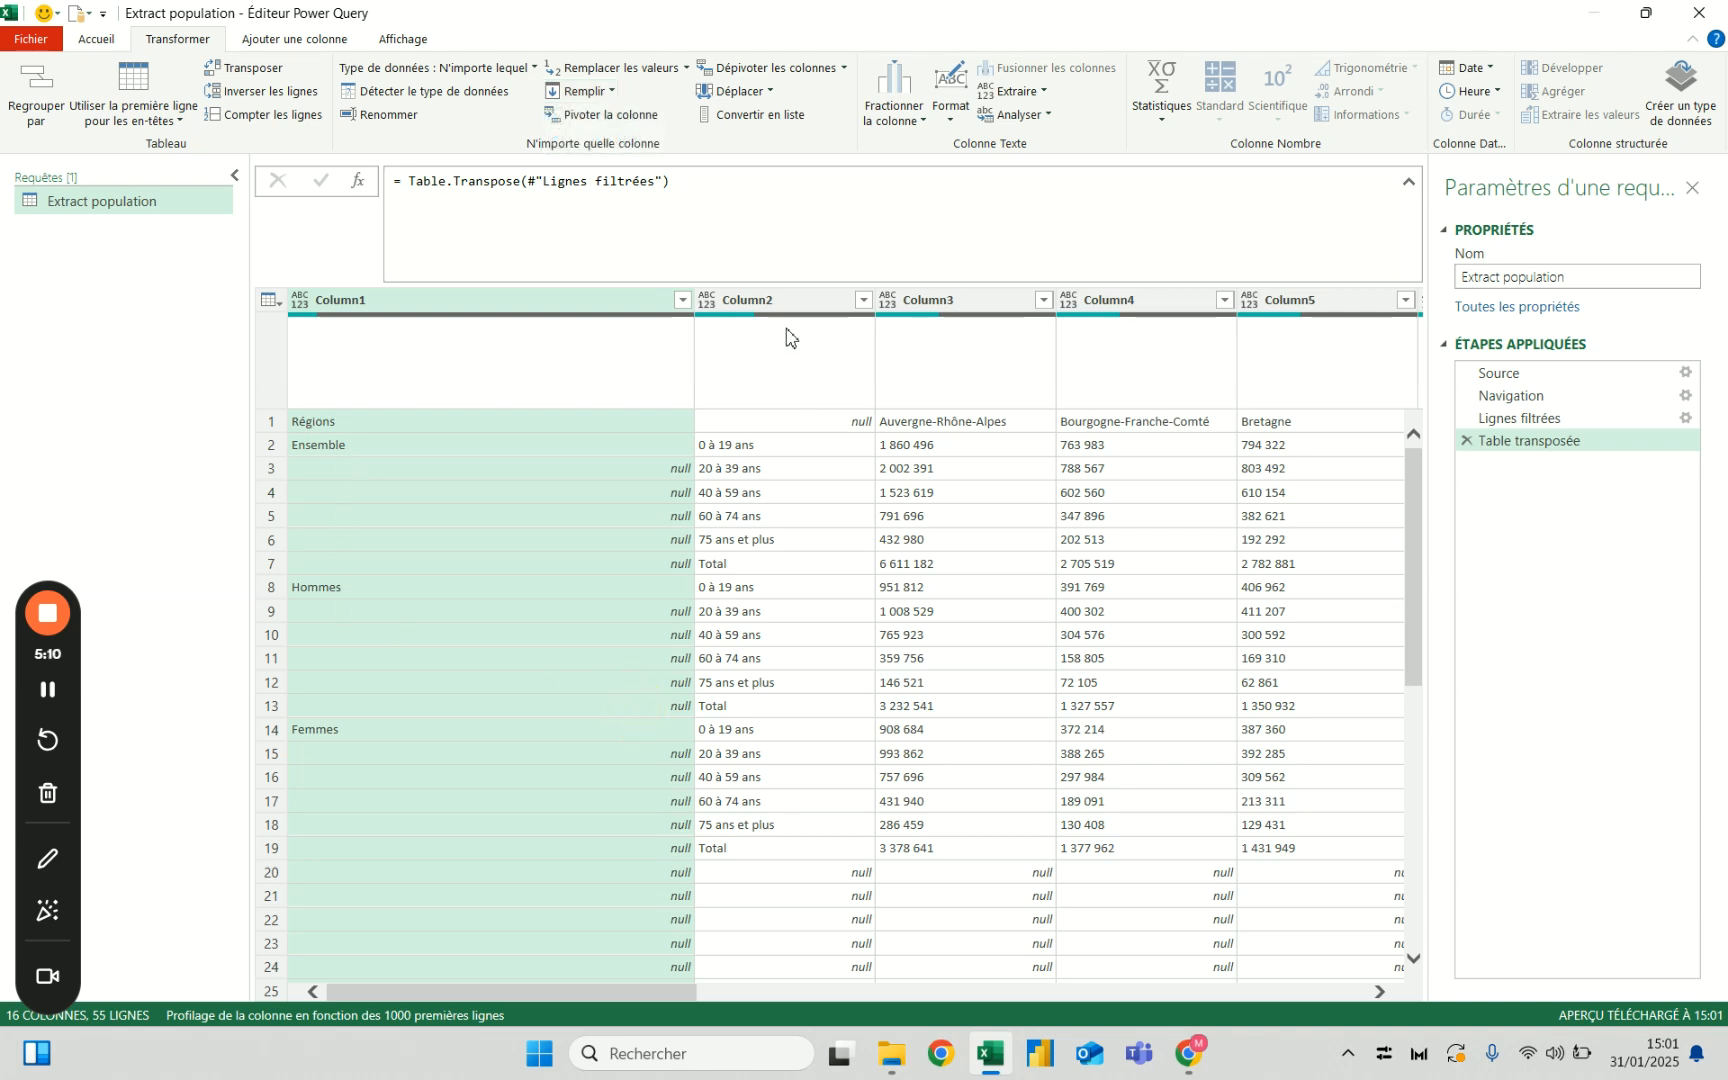
Filter Column3 of the transposed table to exclude the null rows.
left_click(785, 302)
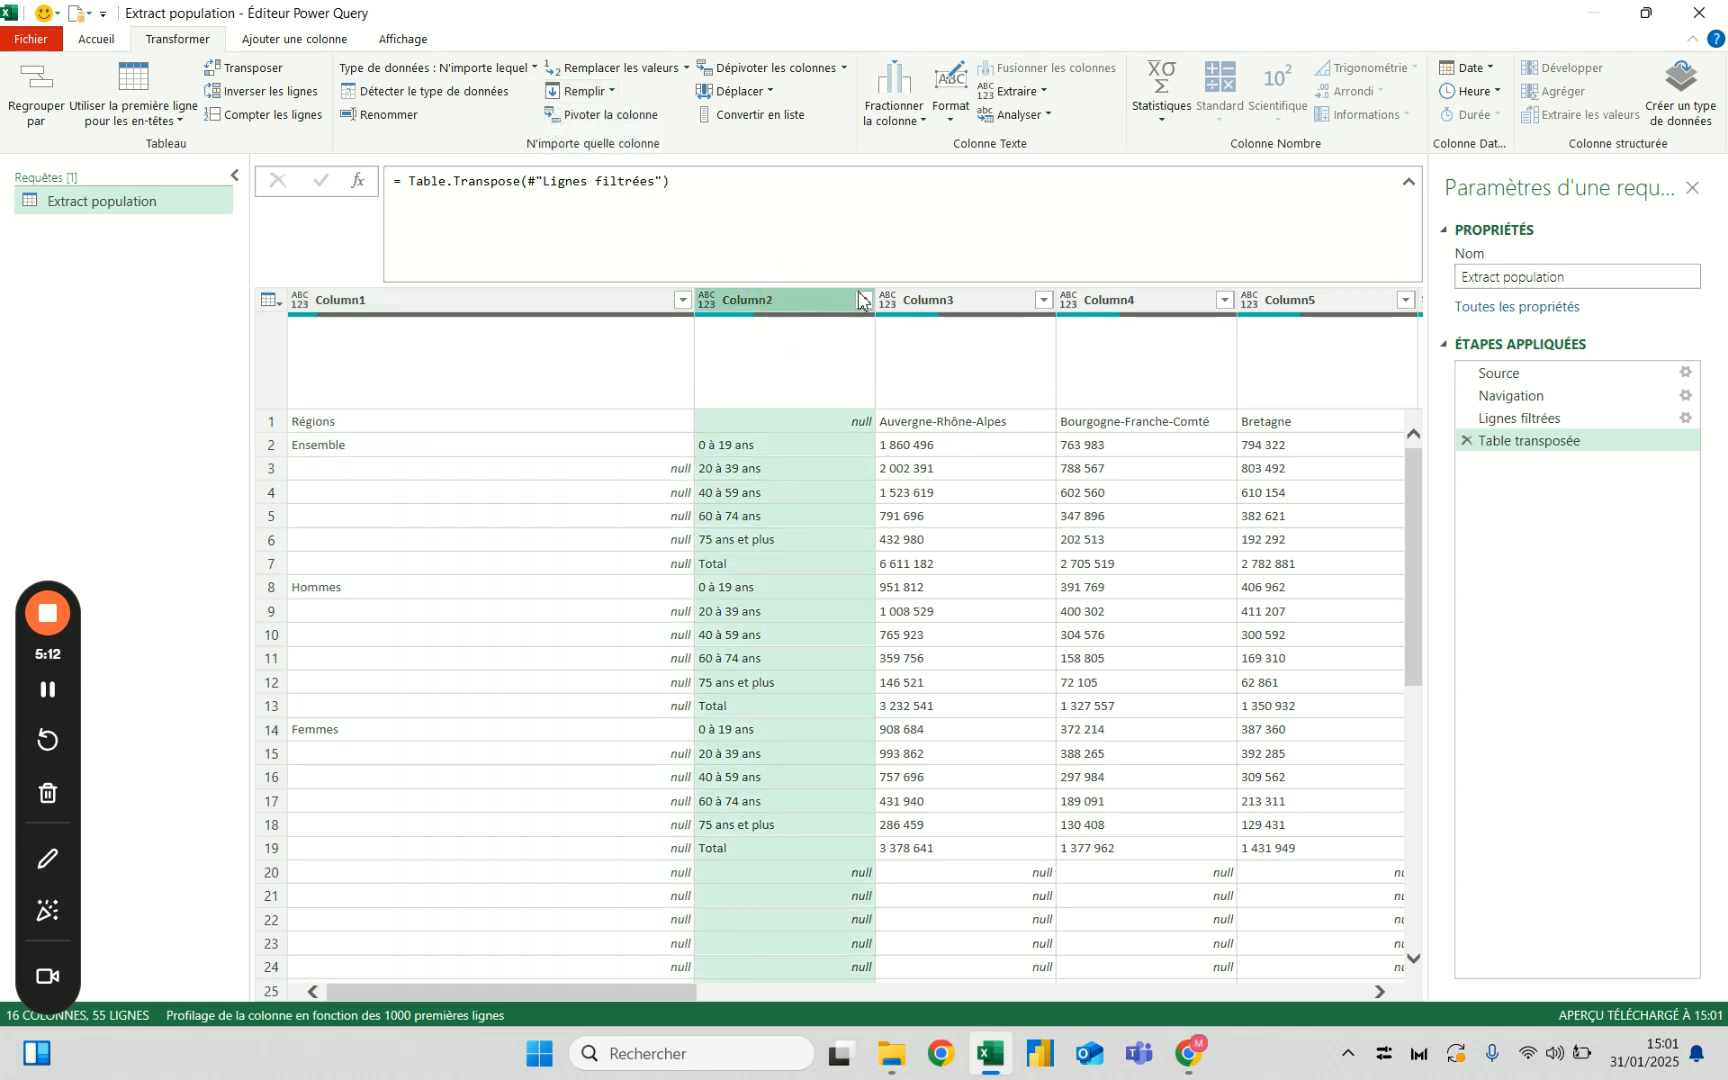
left_click(958, 303)
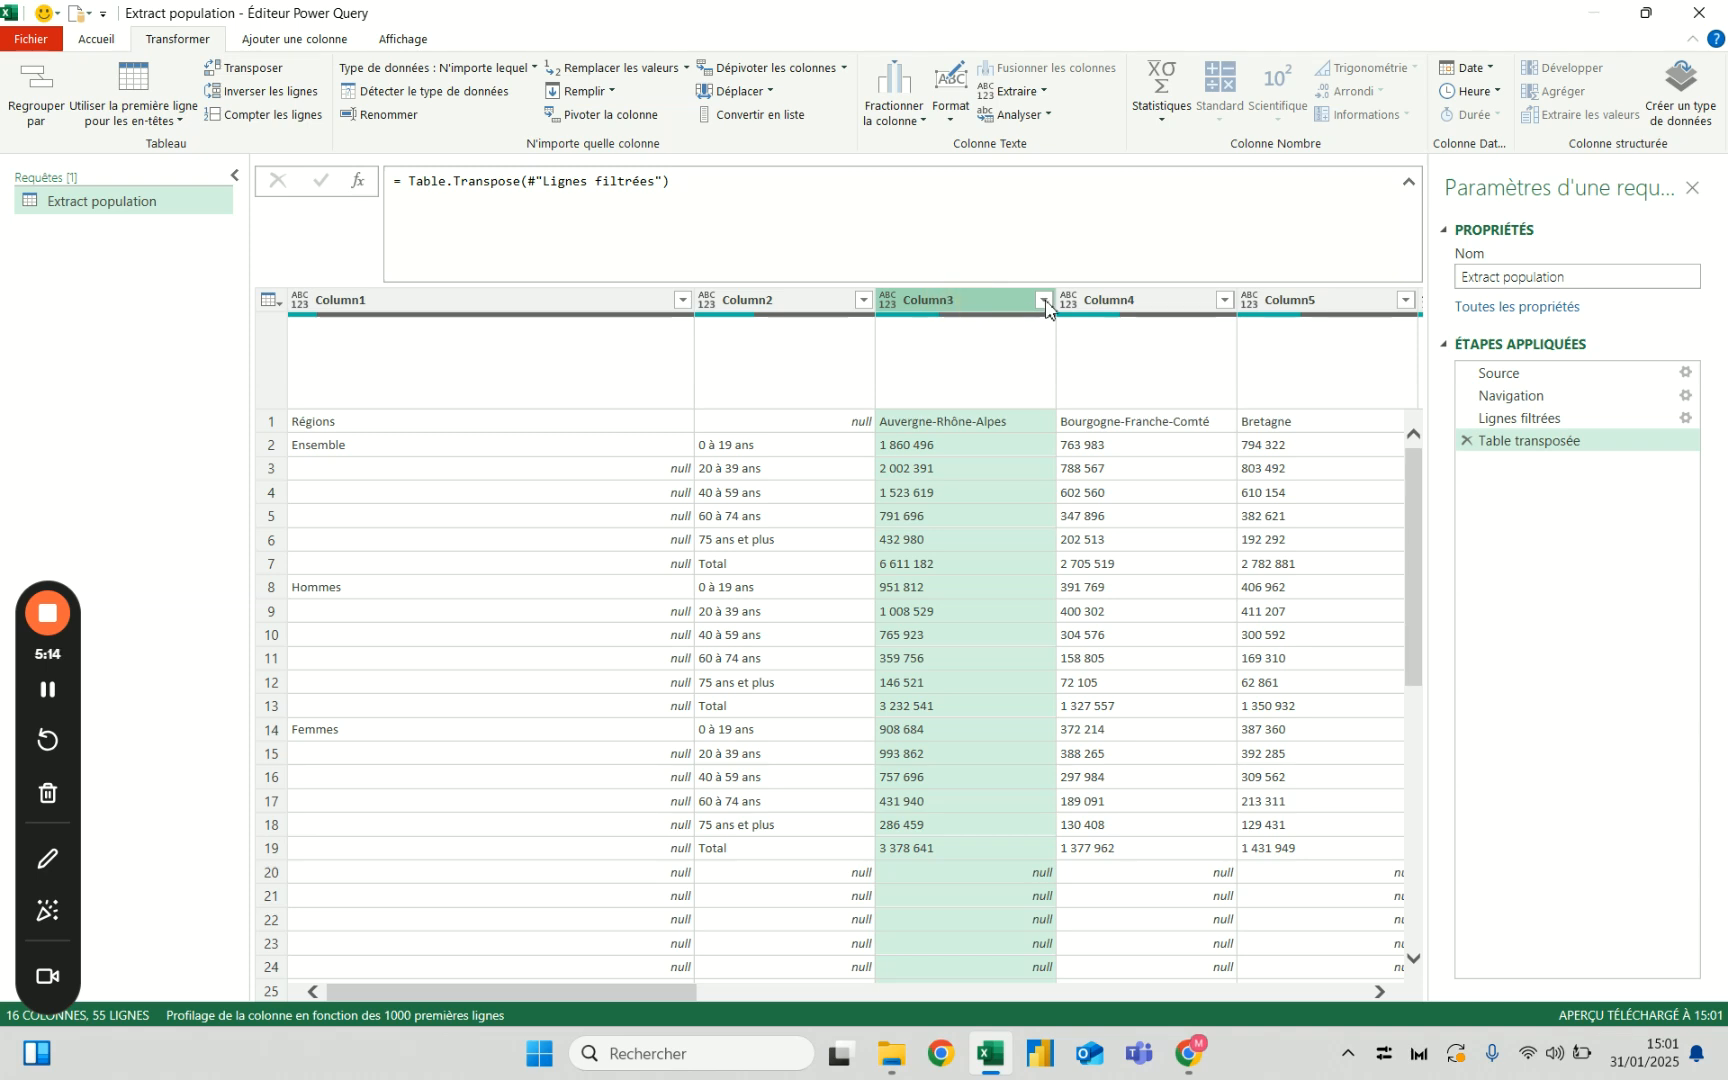
left_click(1043, 300)
left_click(752, 559)
left_click(928, 946)
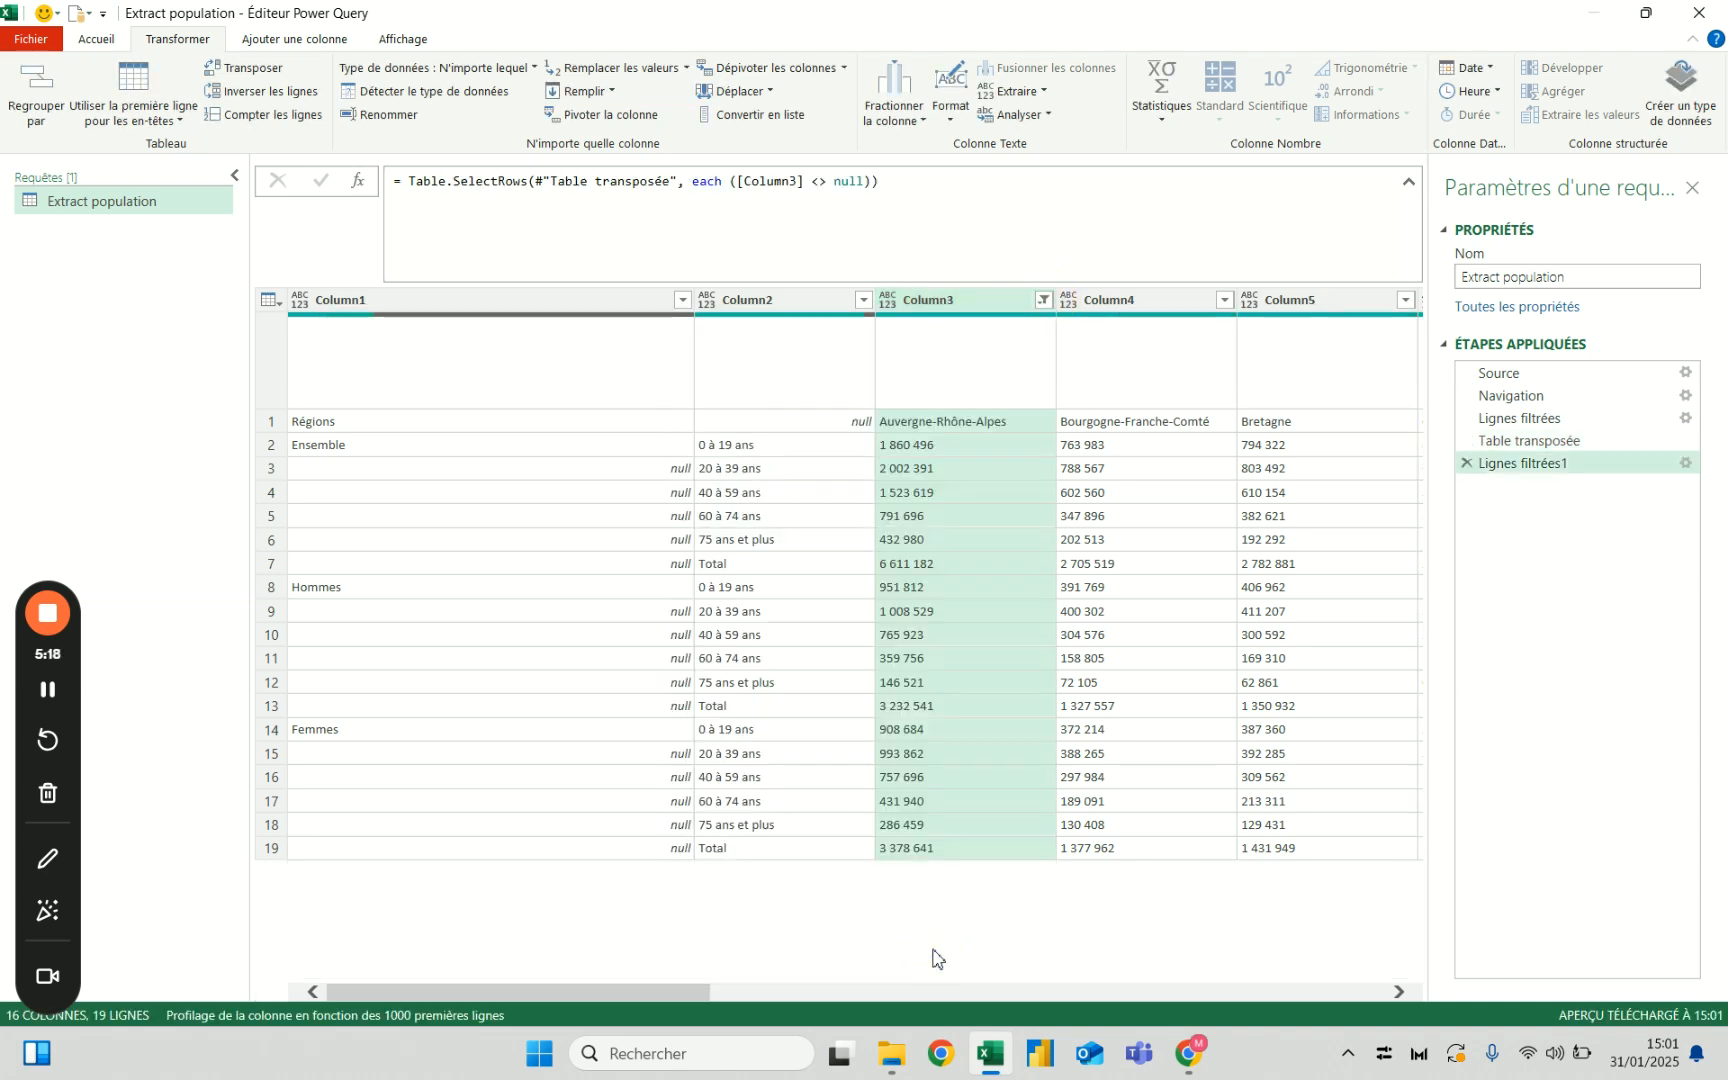
Fill the Column1 group labels down over the nulls, and compare the result with the preceding applied step.
left_click(582, 295)
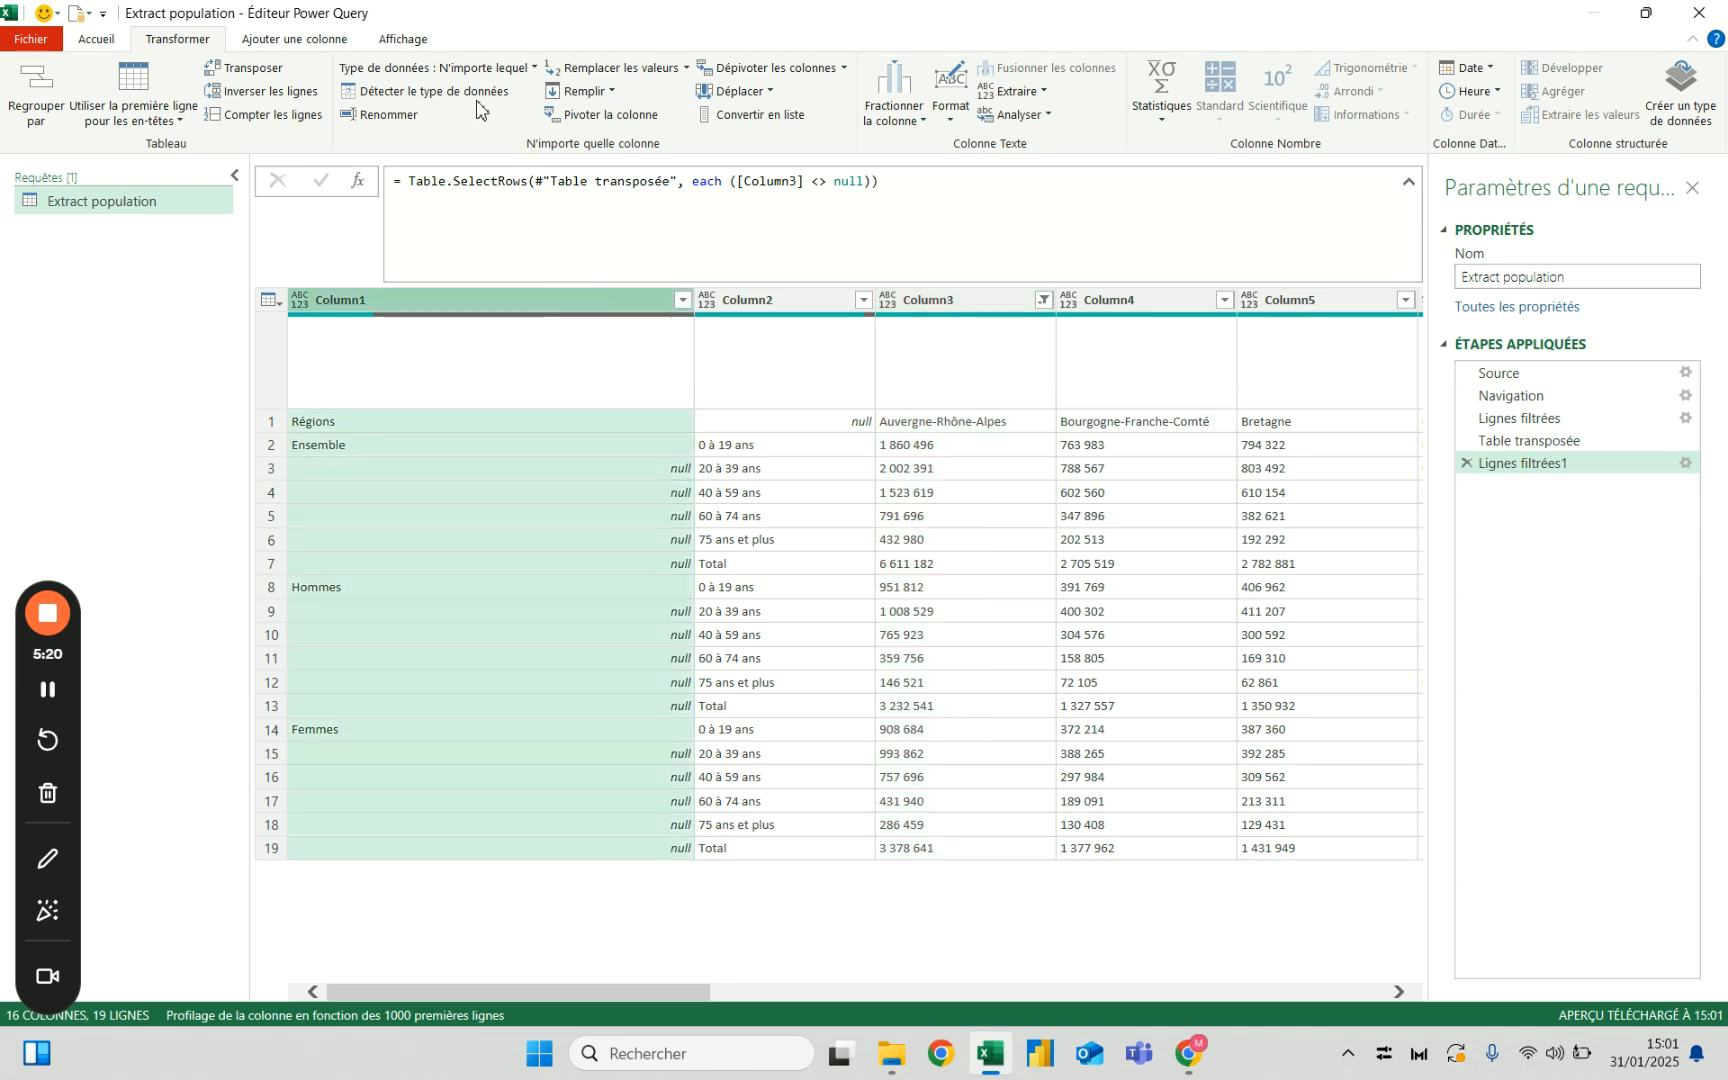
left_click(583, 91)
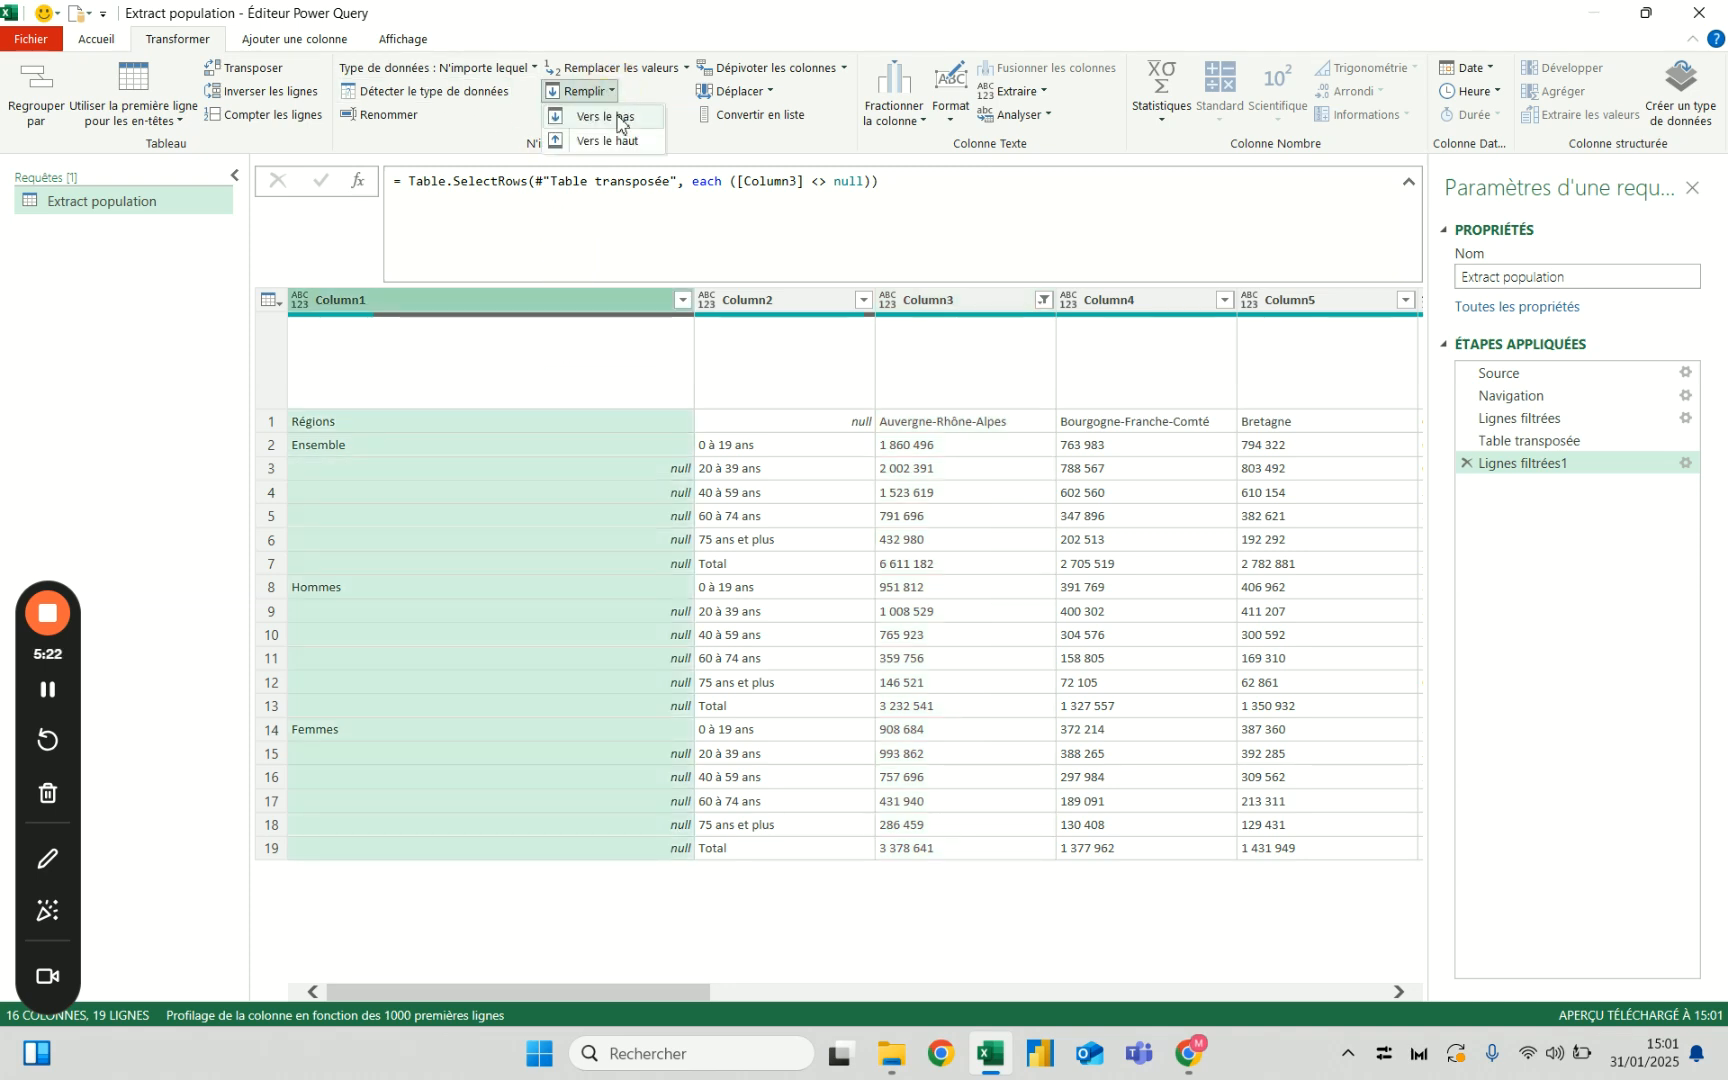
left_click(617, 121)
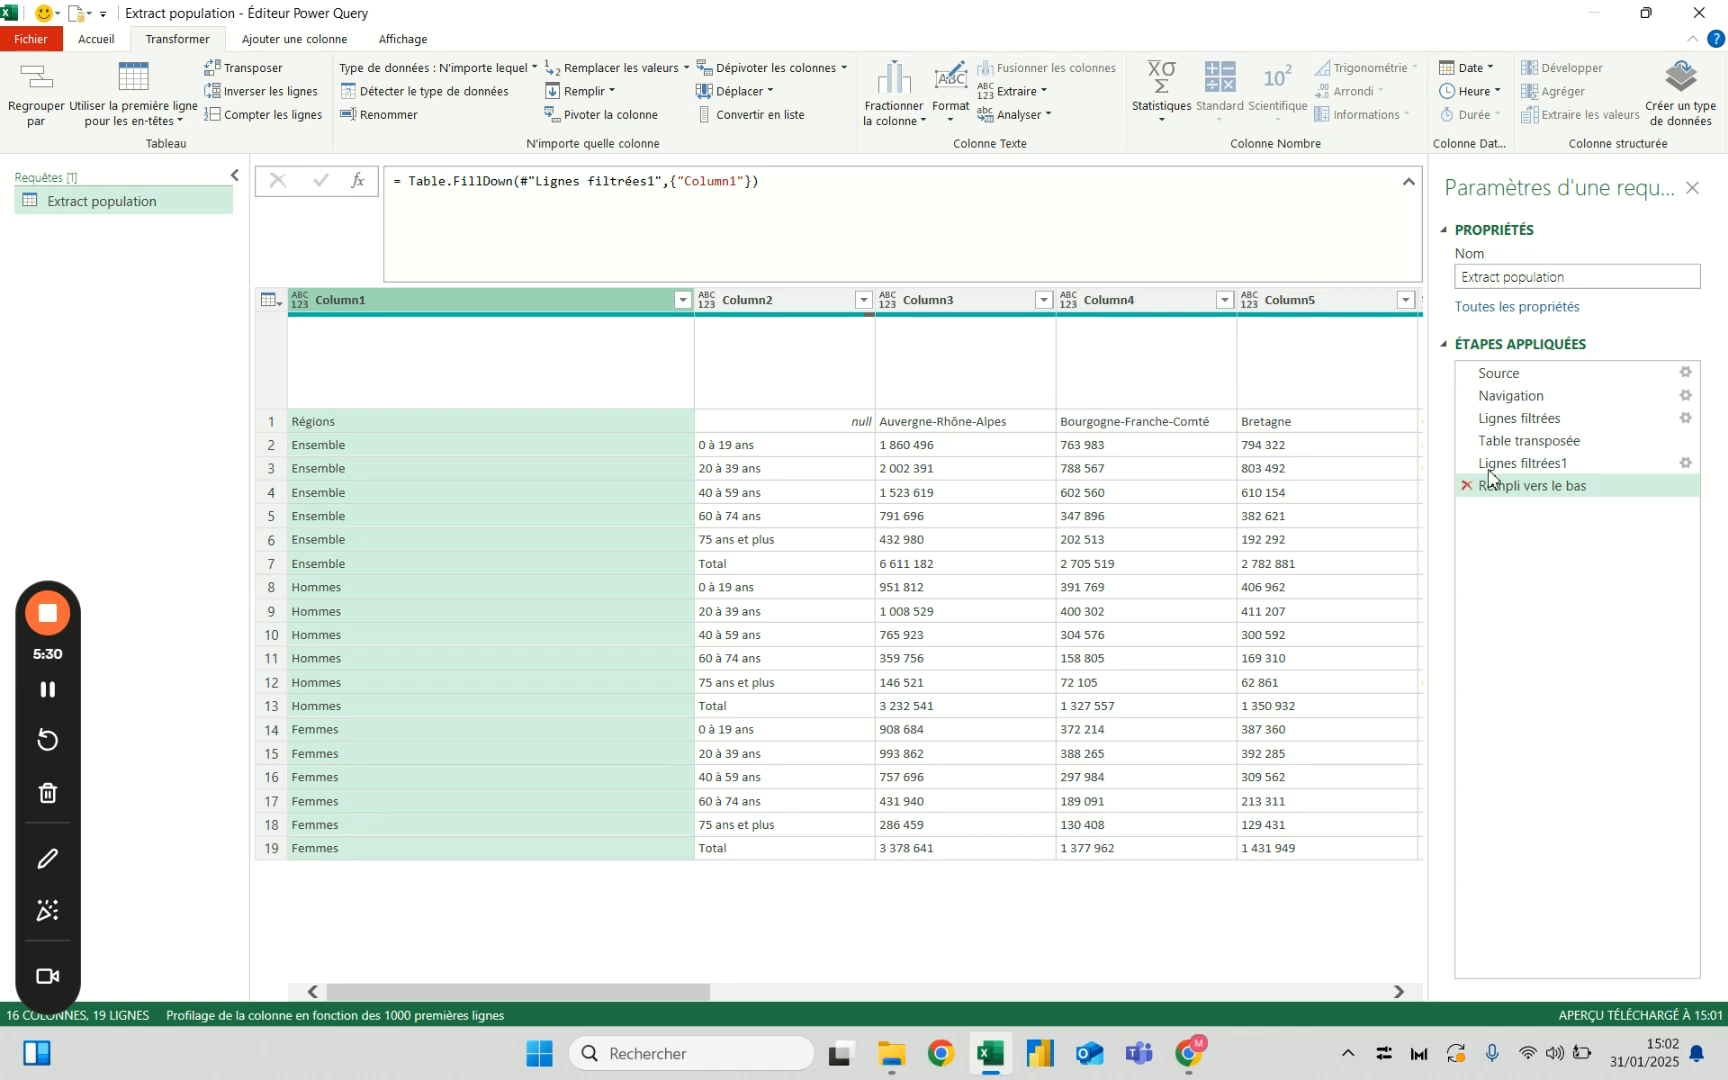
left_click(1532, 466)
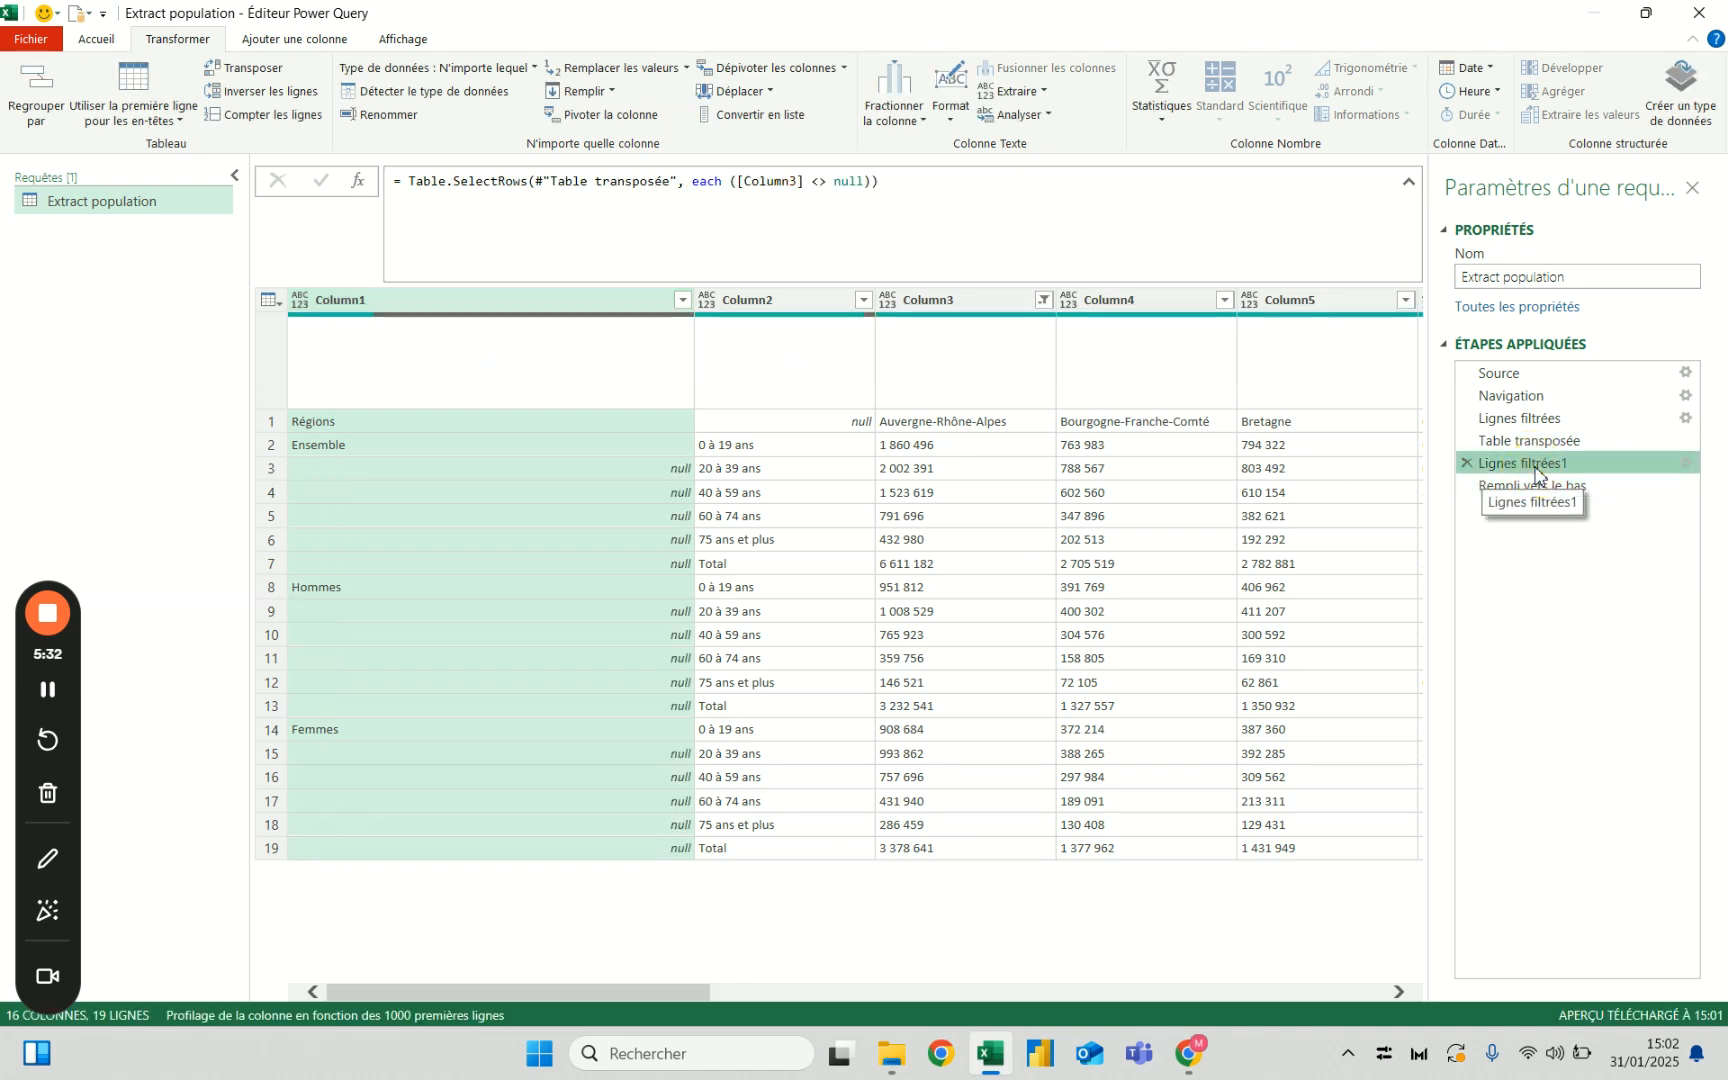
left_click(1528, 489)
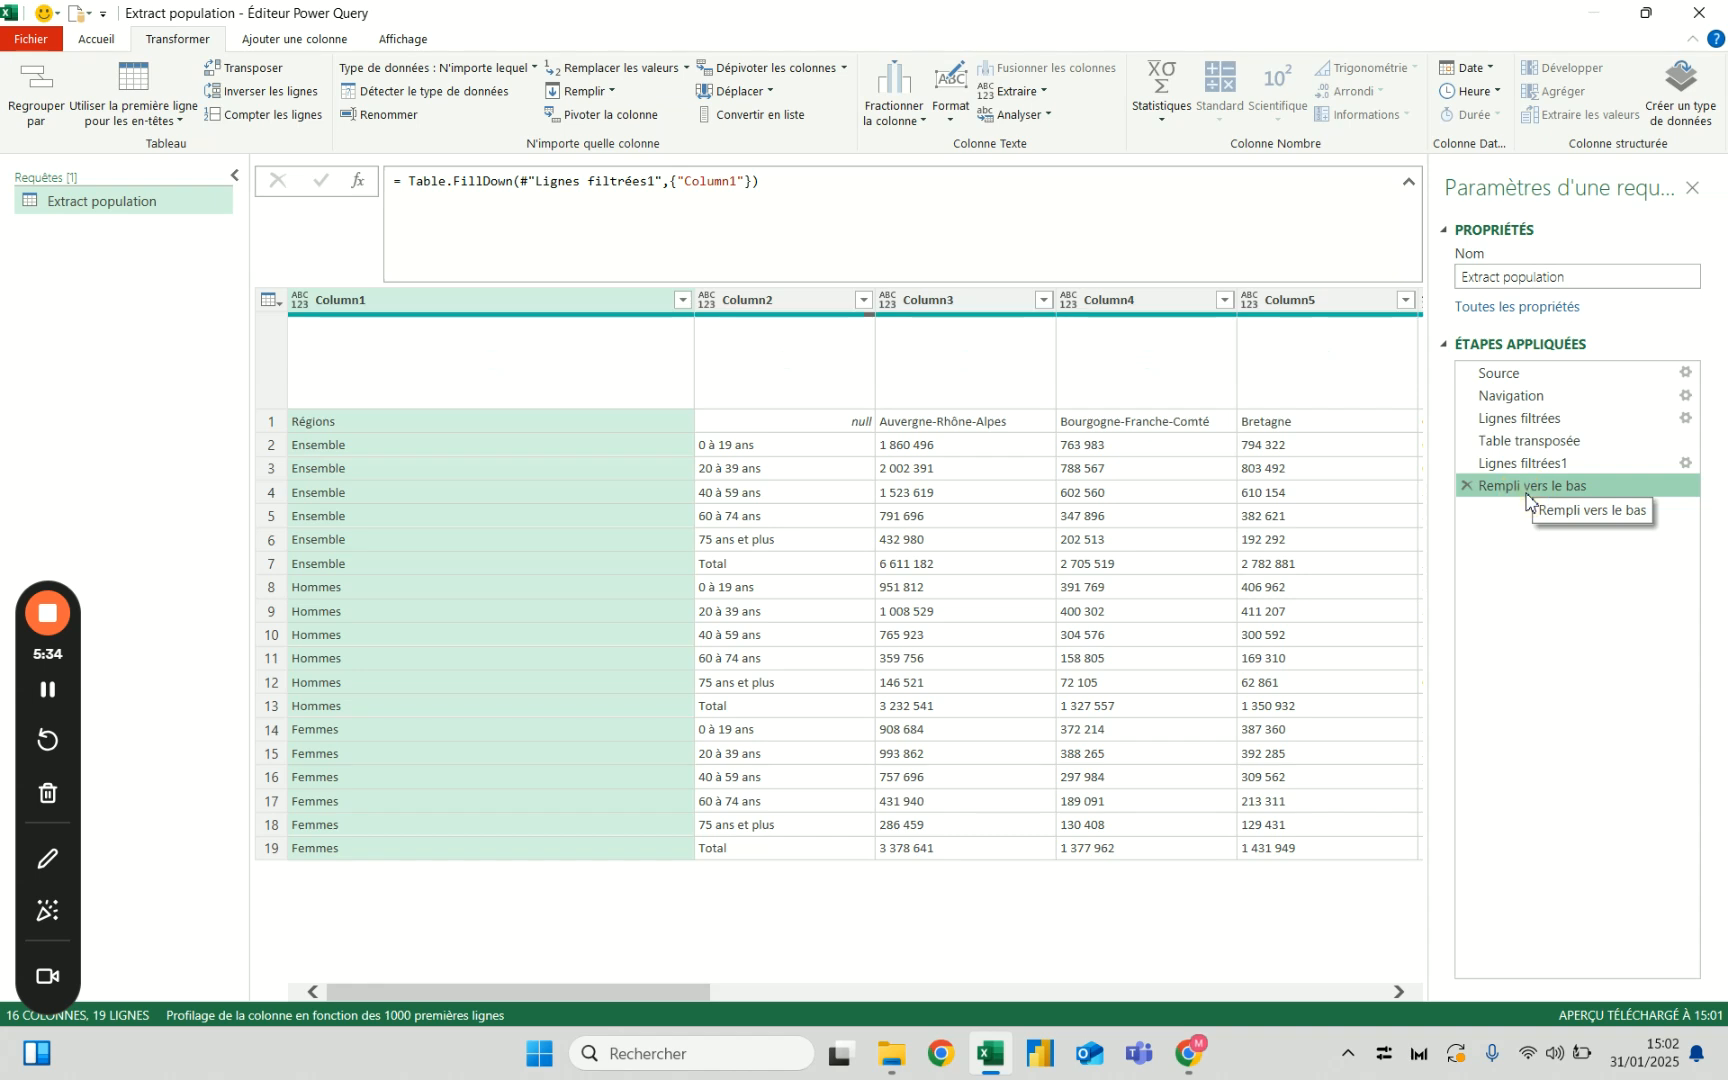
Filter Column2 to keep only the null and Total rows.
left_click(840, 302)
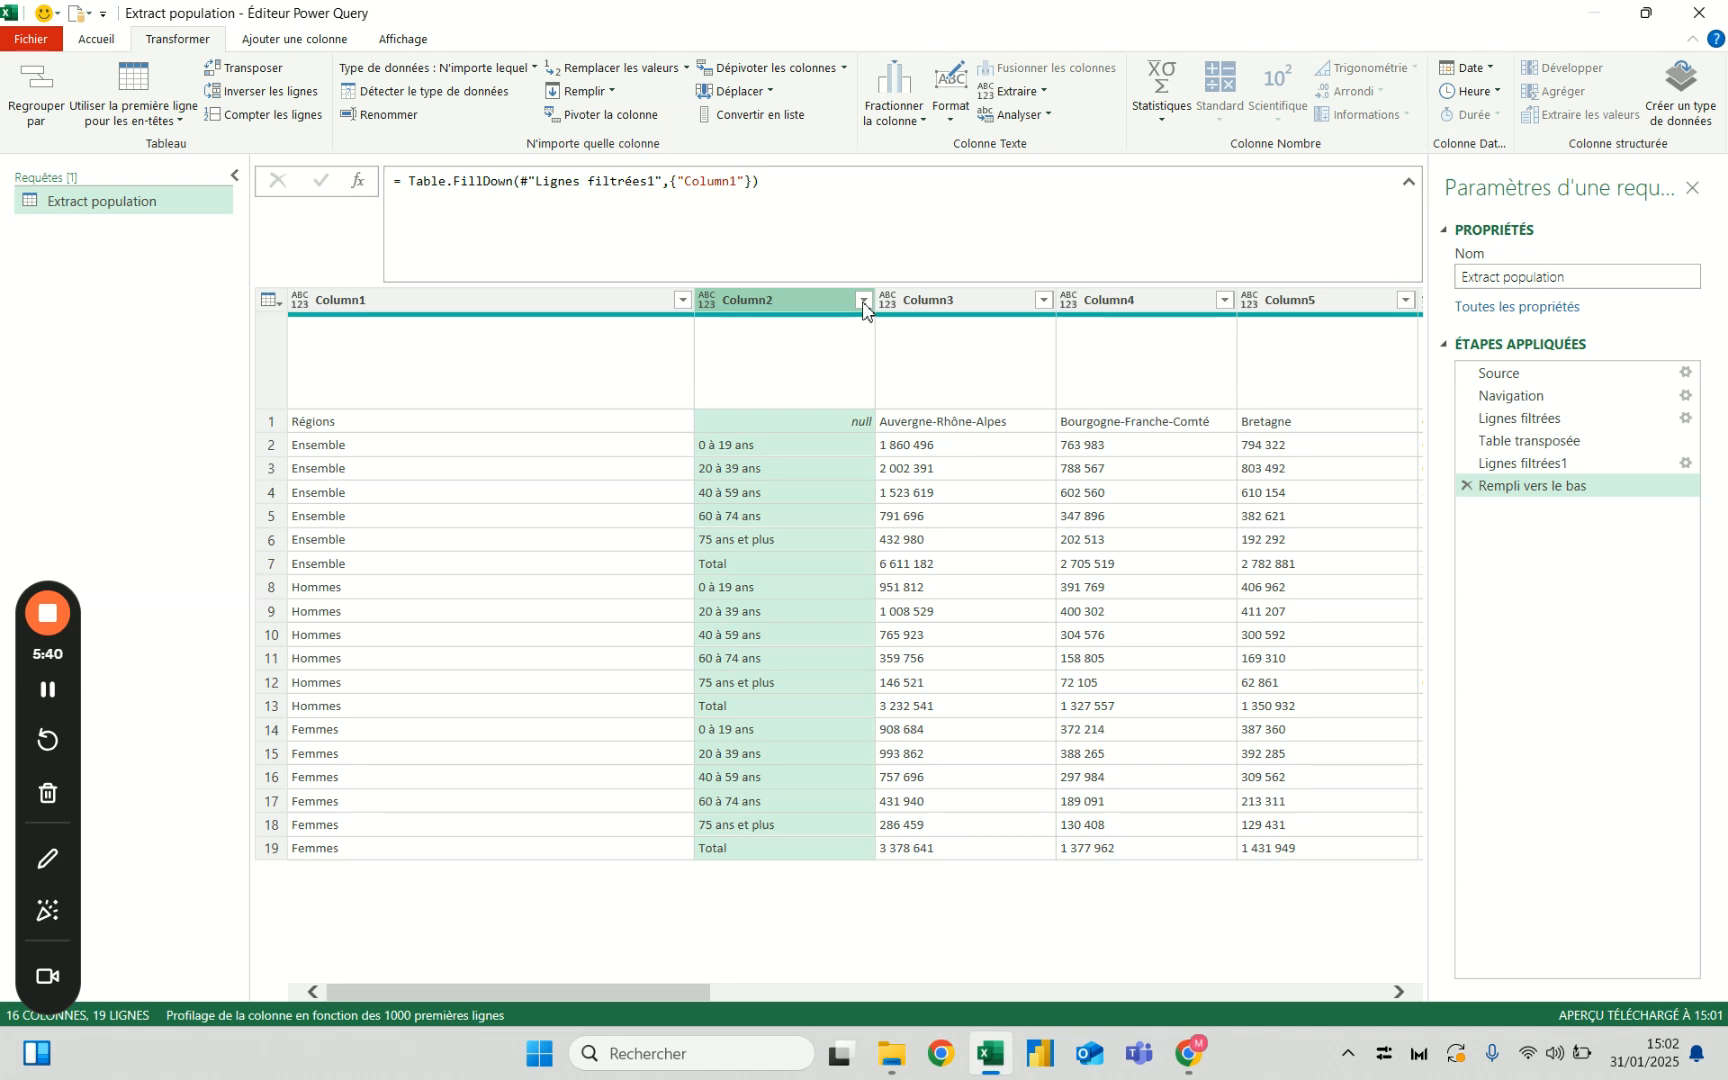
left_click(862, 300)
left_click(580, 537)
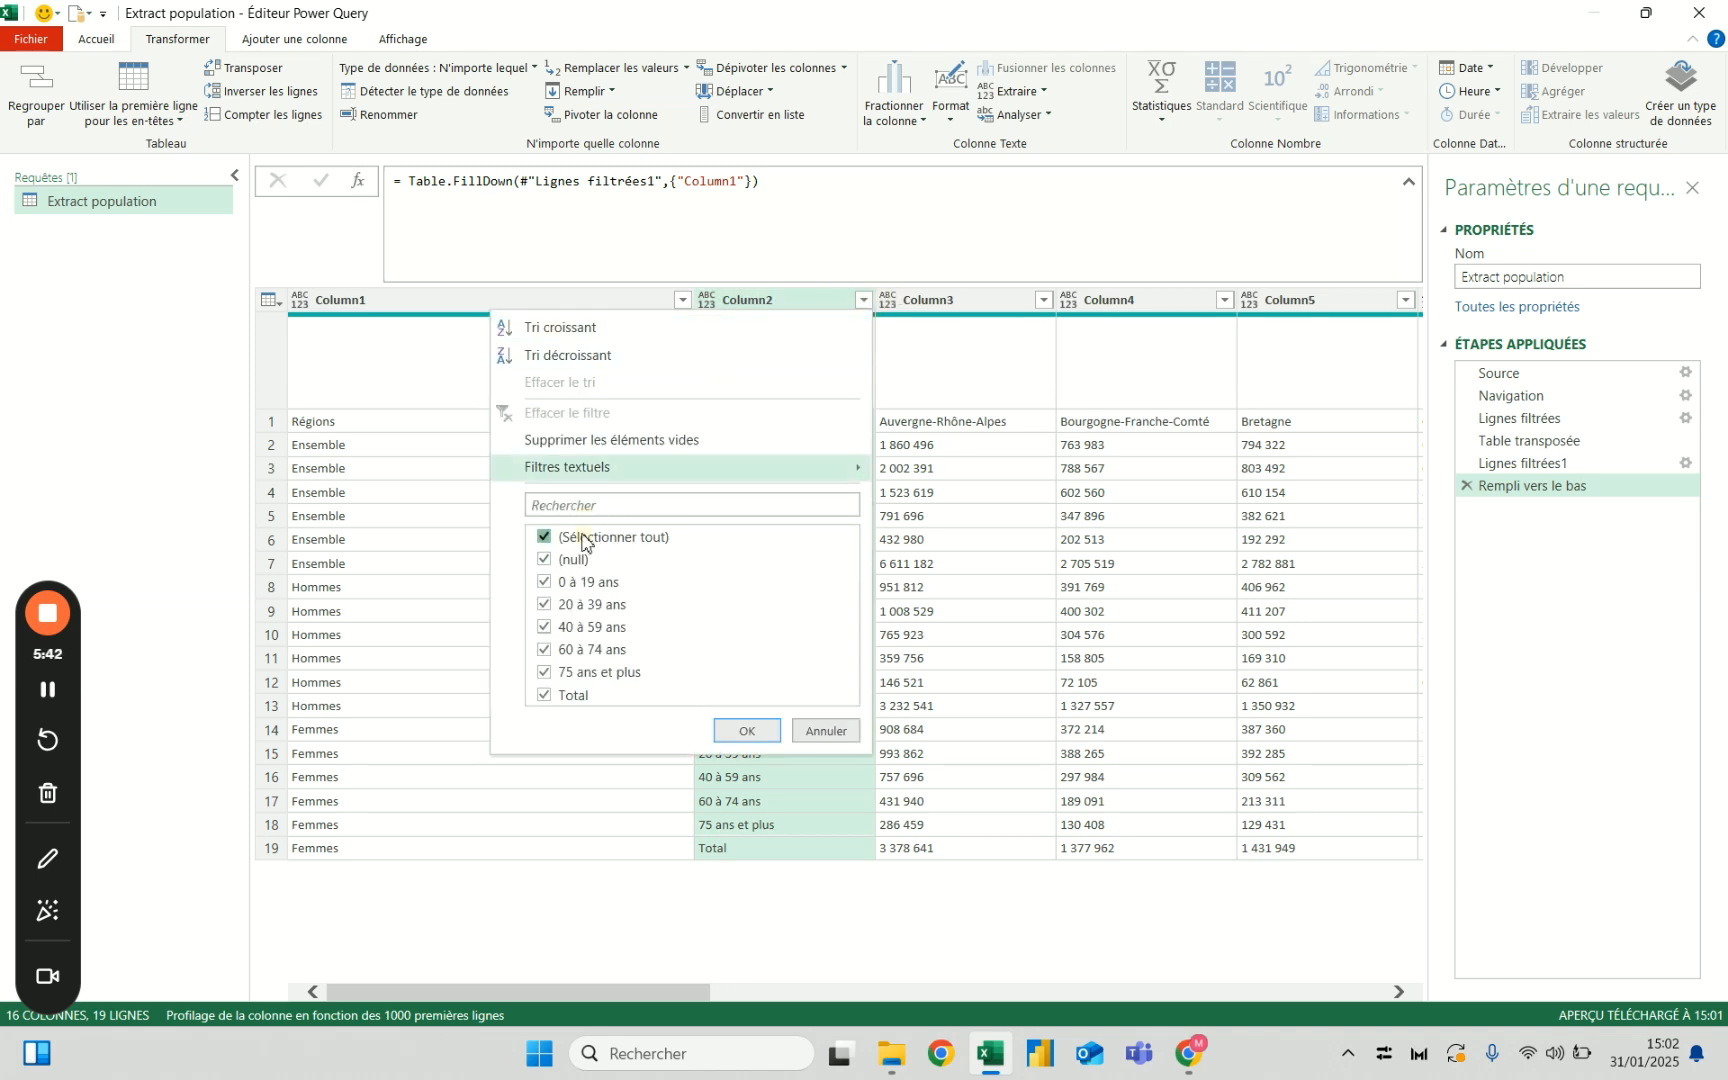
left_click(580, 561)
left_click(574, 695)
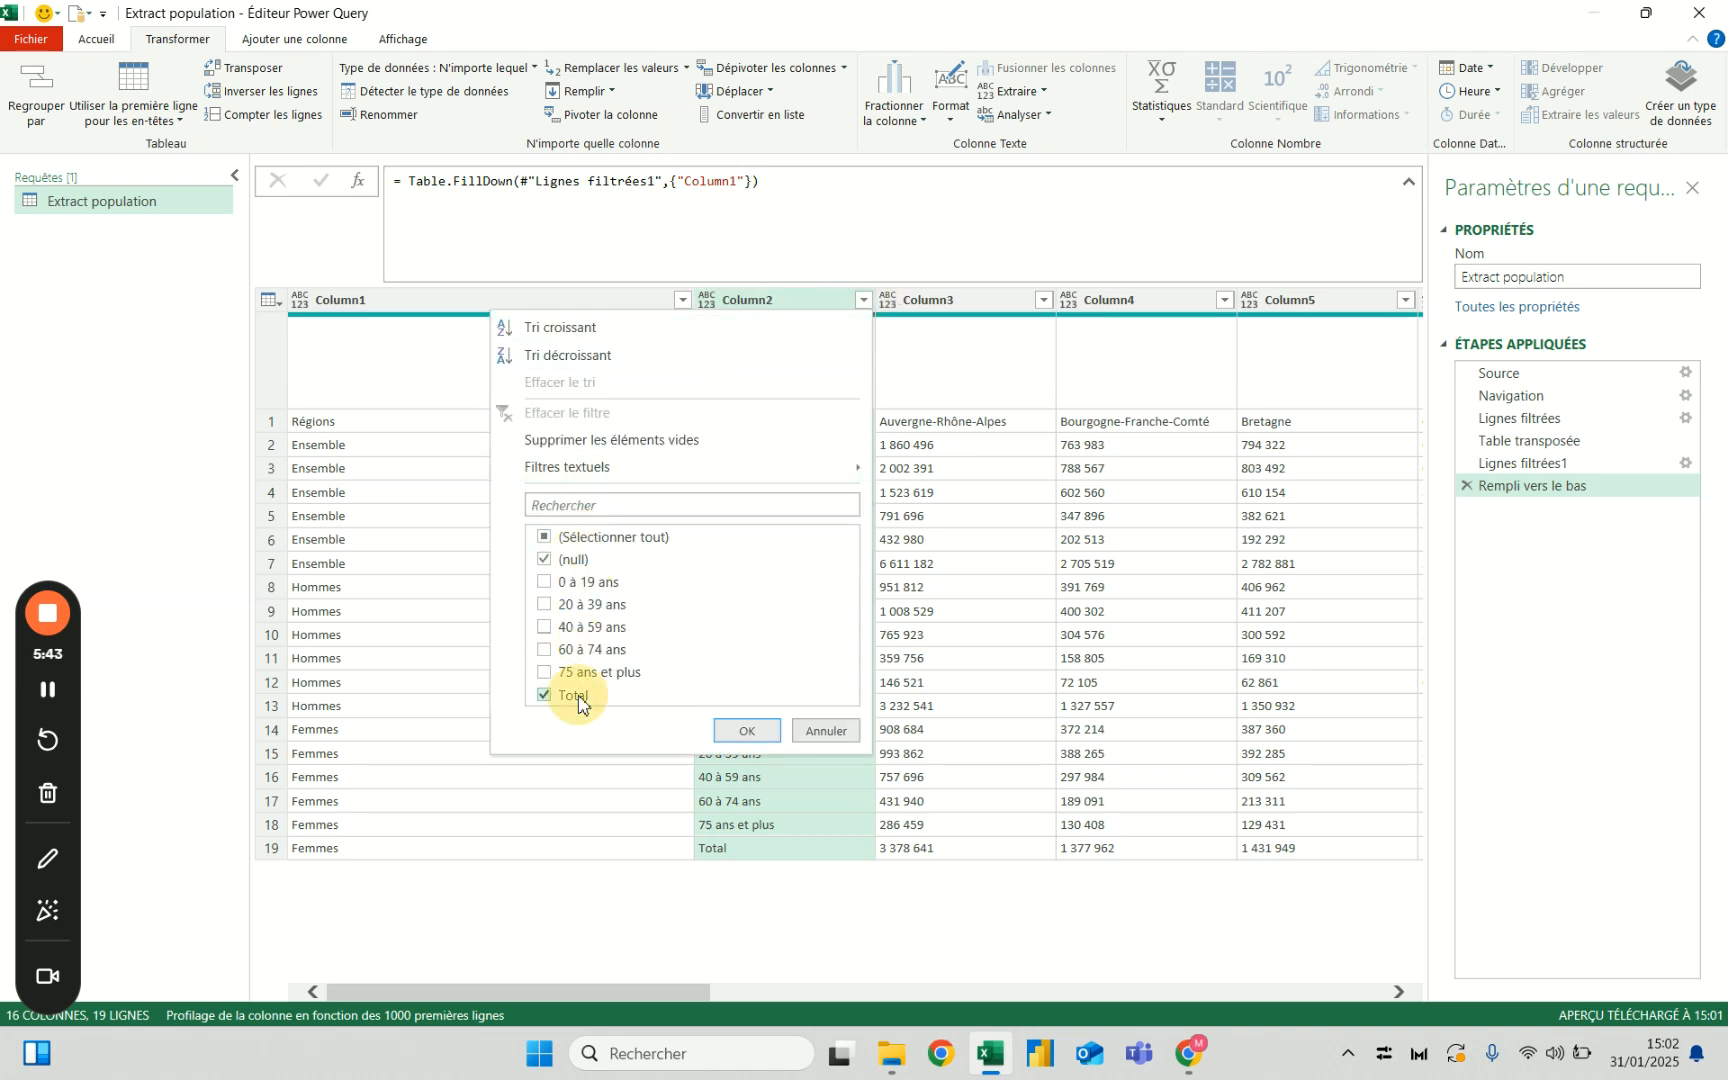
left_click(765, 733)
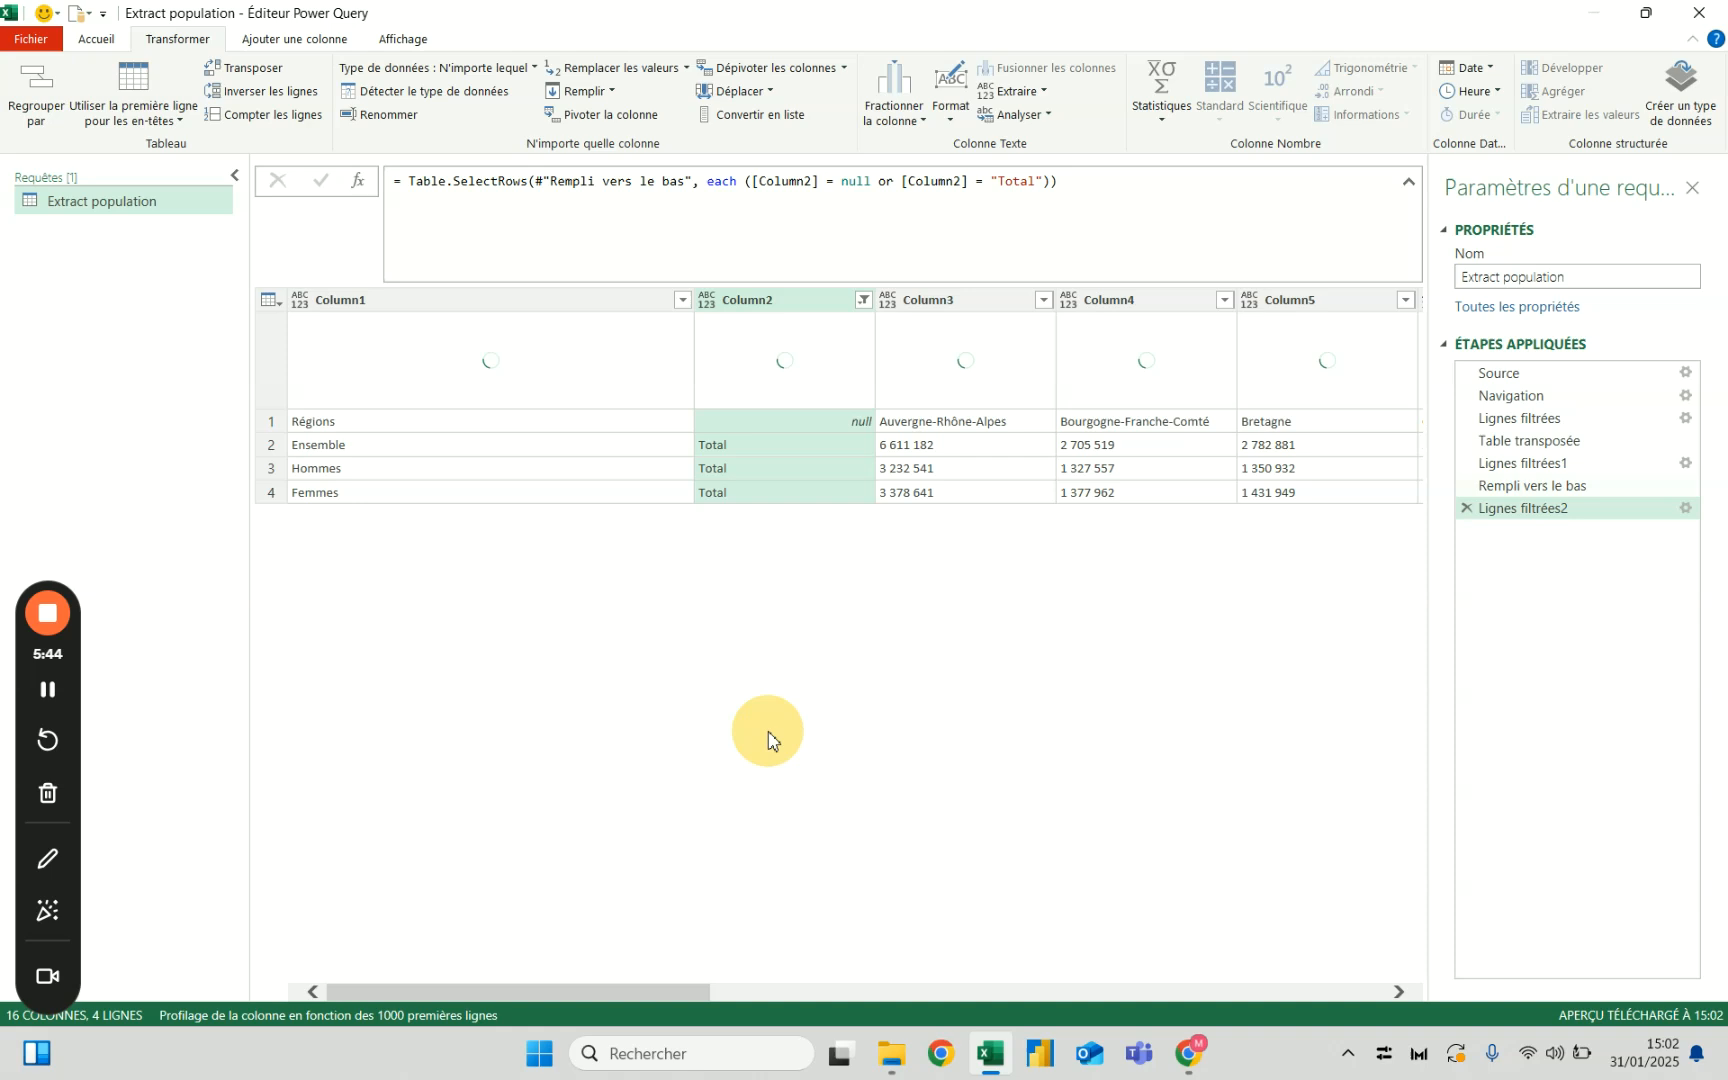
Examine the Total rows for Ensemble, Hommes and Femmes and their Auvergne-Rhône-Alpes values in Column3.
left_click(743, 452)
left_click(748, 468)
left_click(748, 491)
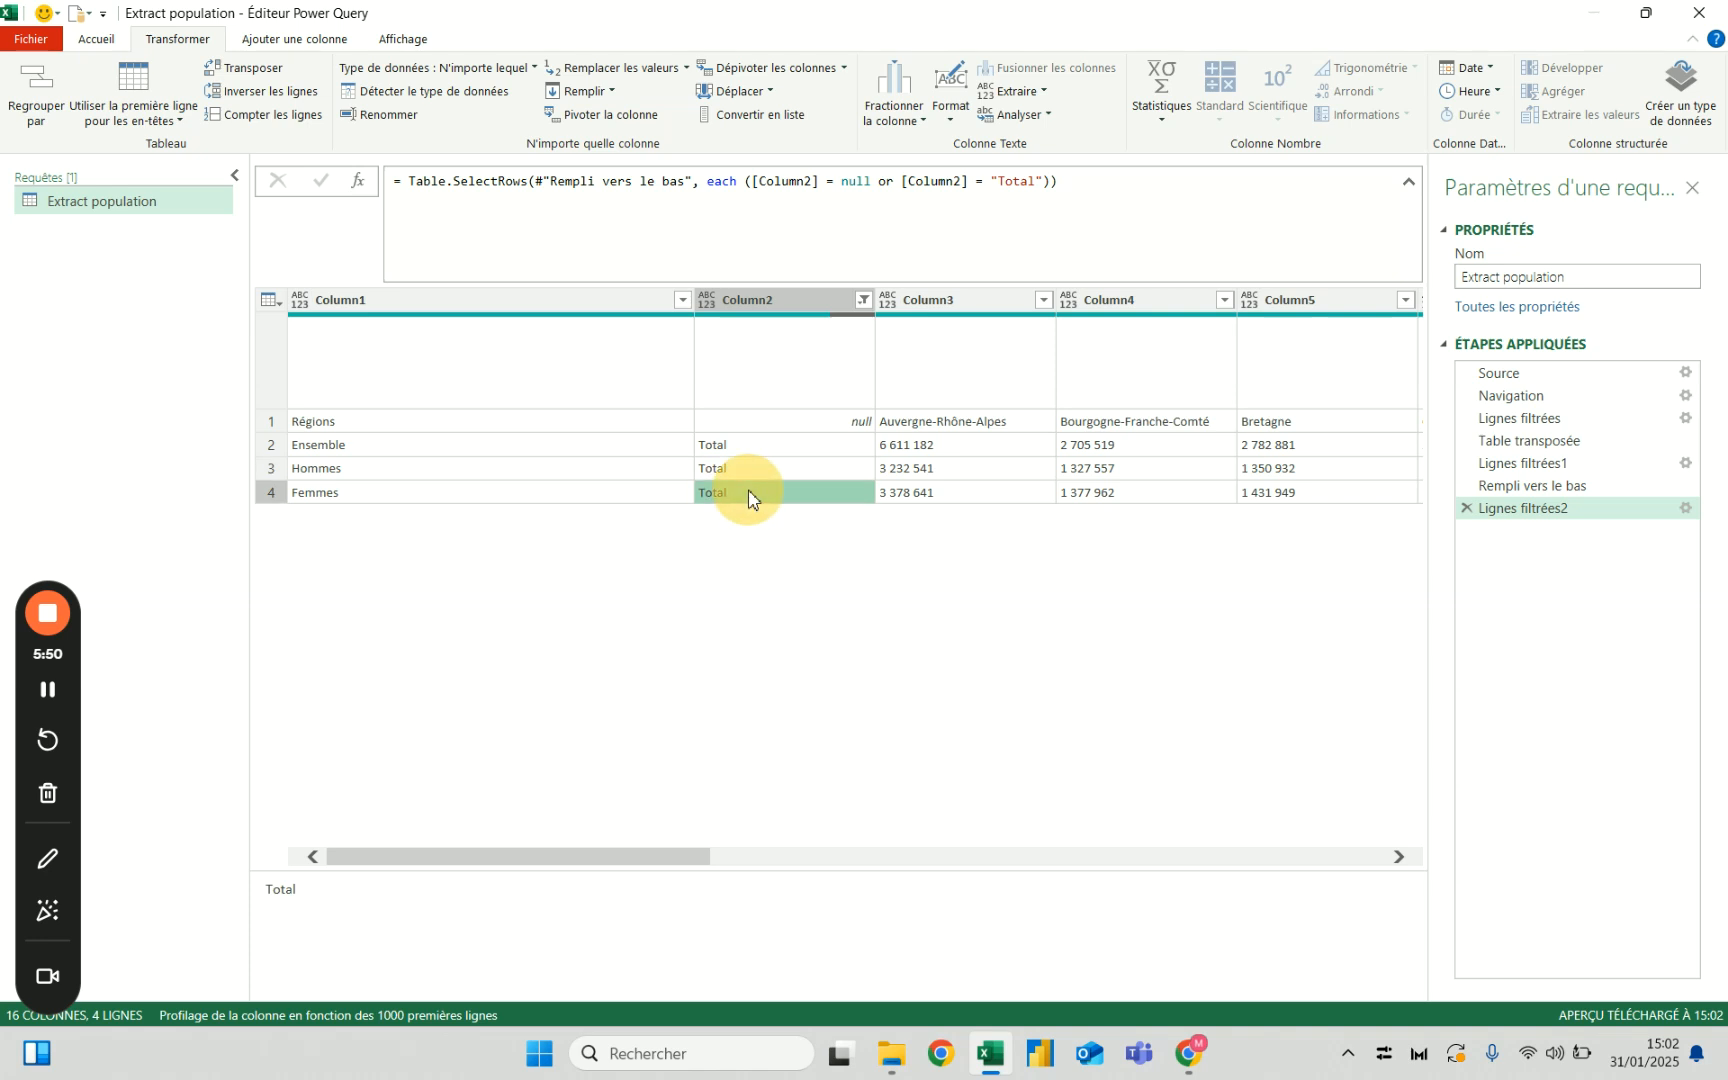
left_click_drag(648, 860, 532, 852)
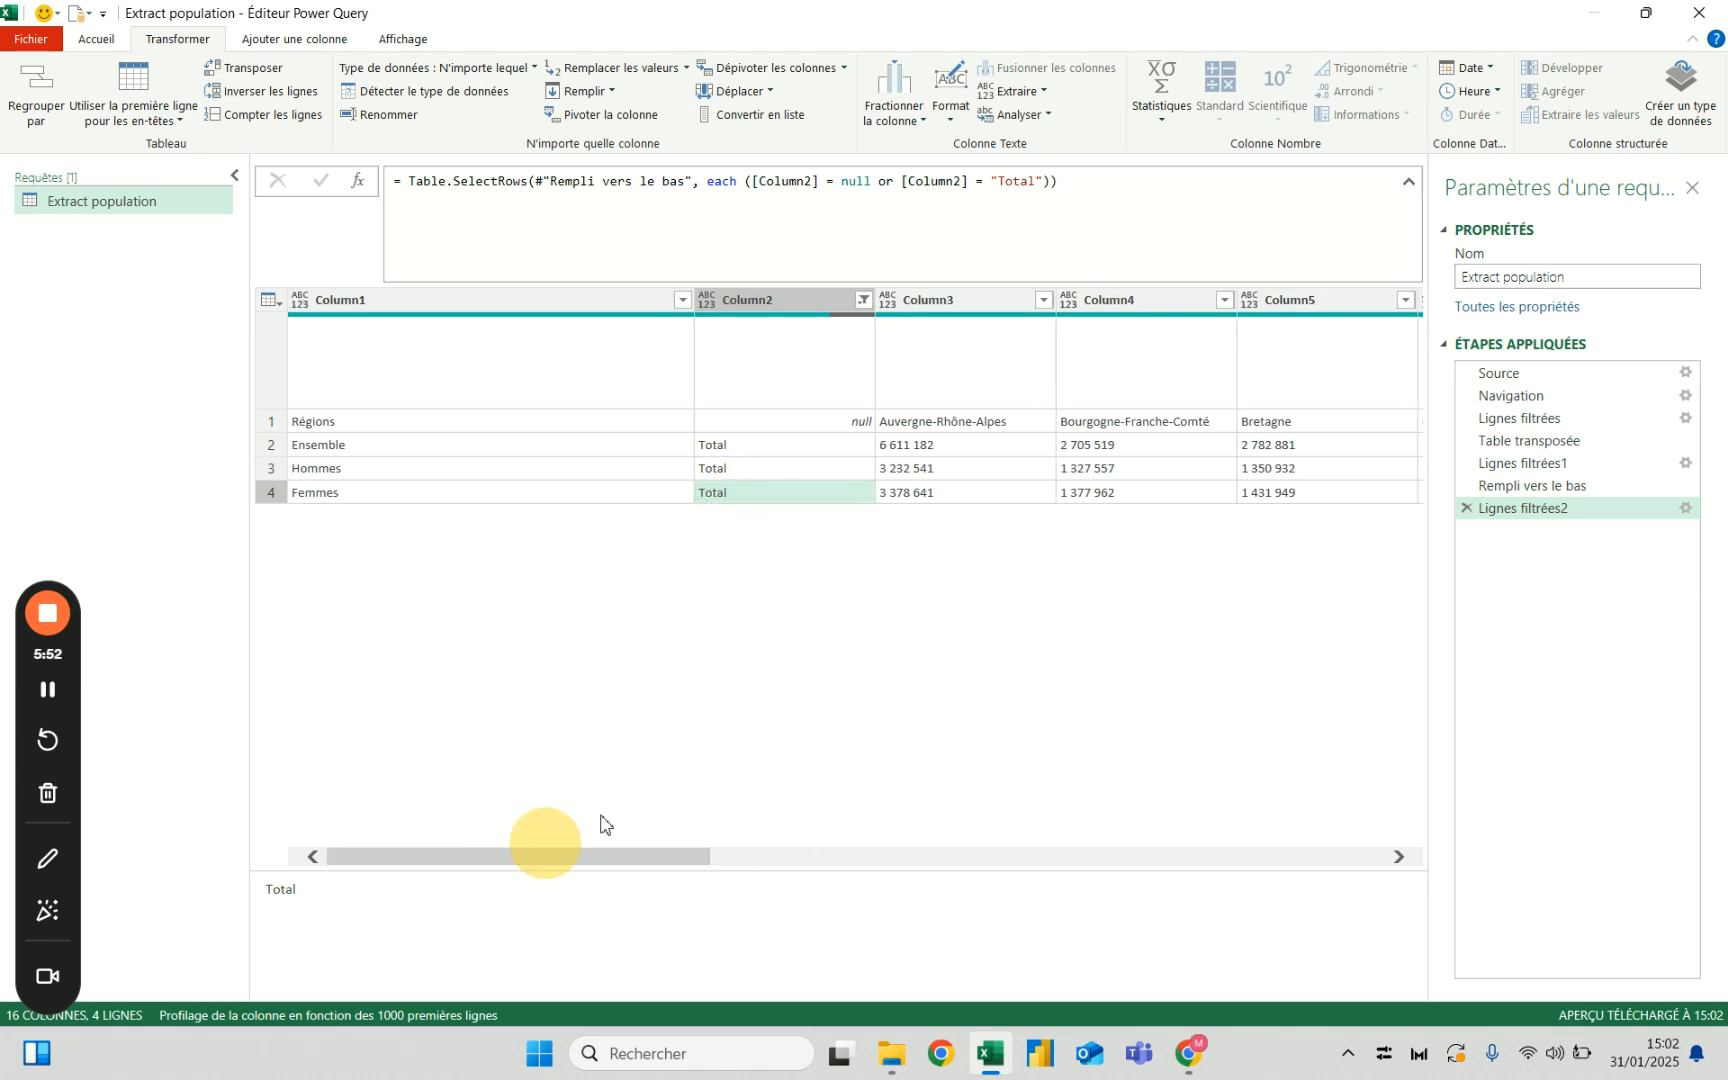
left_click(482, 455)
left_click(910, 452)
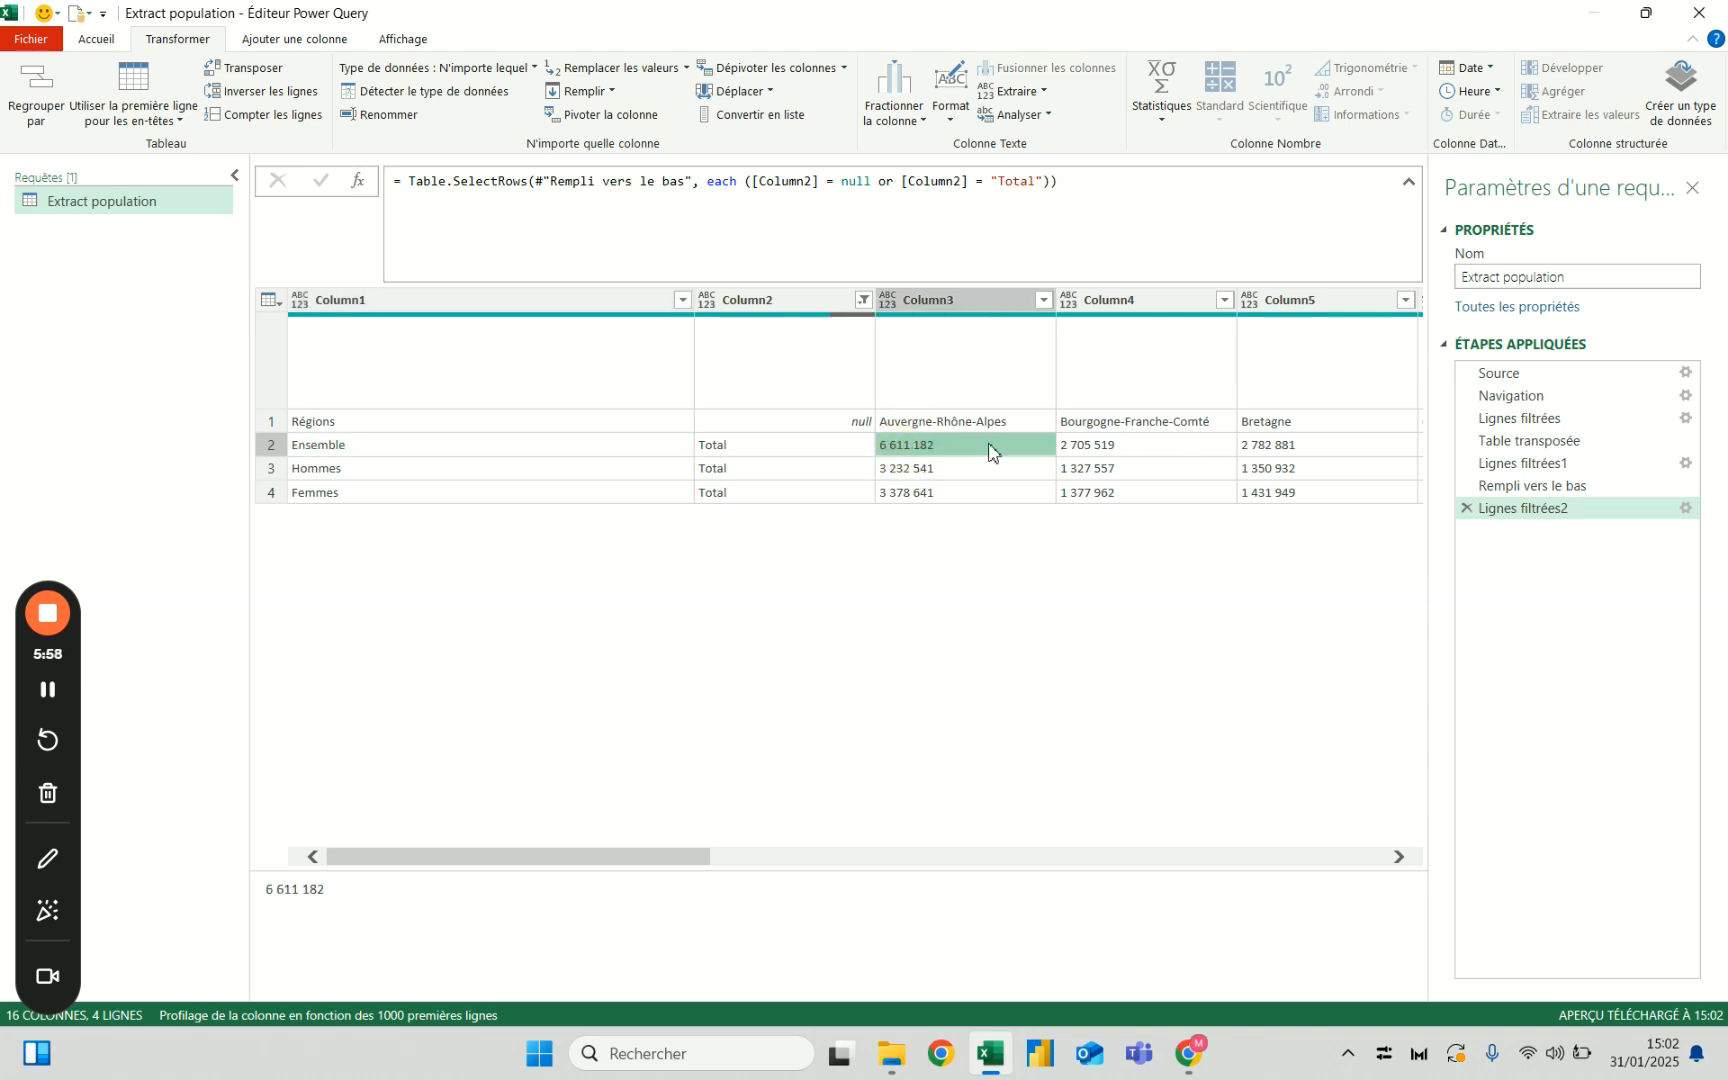
left_click(940, 478)
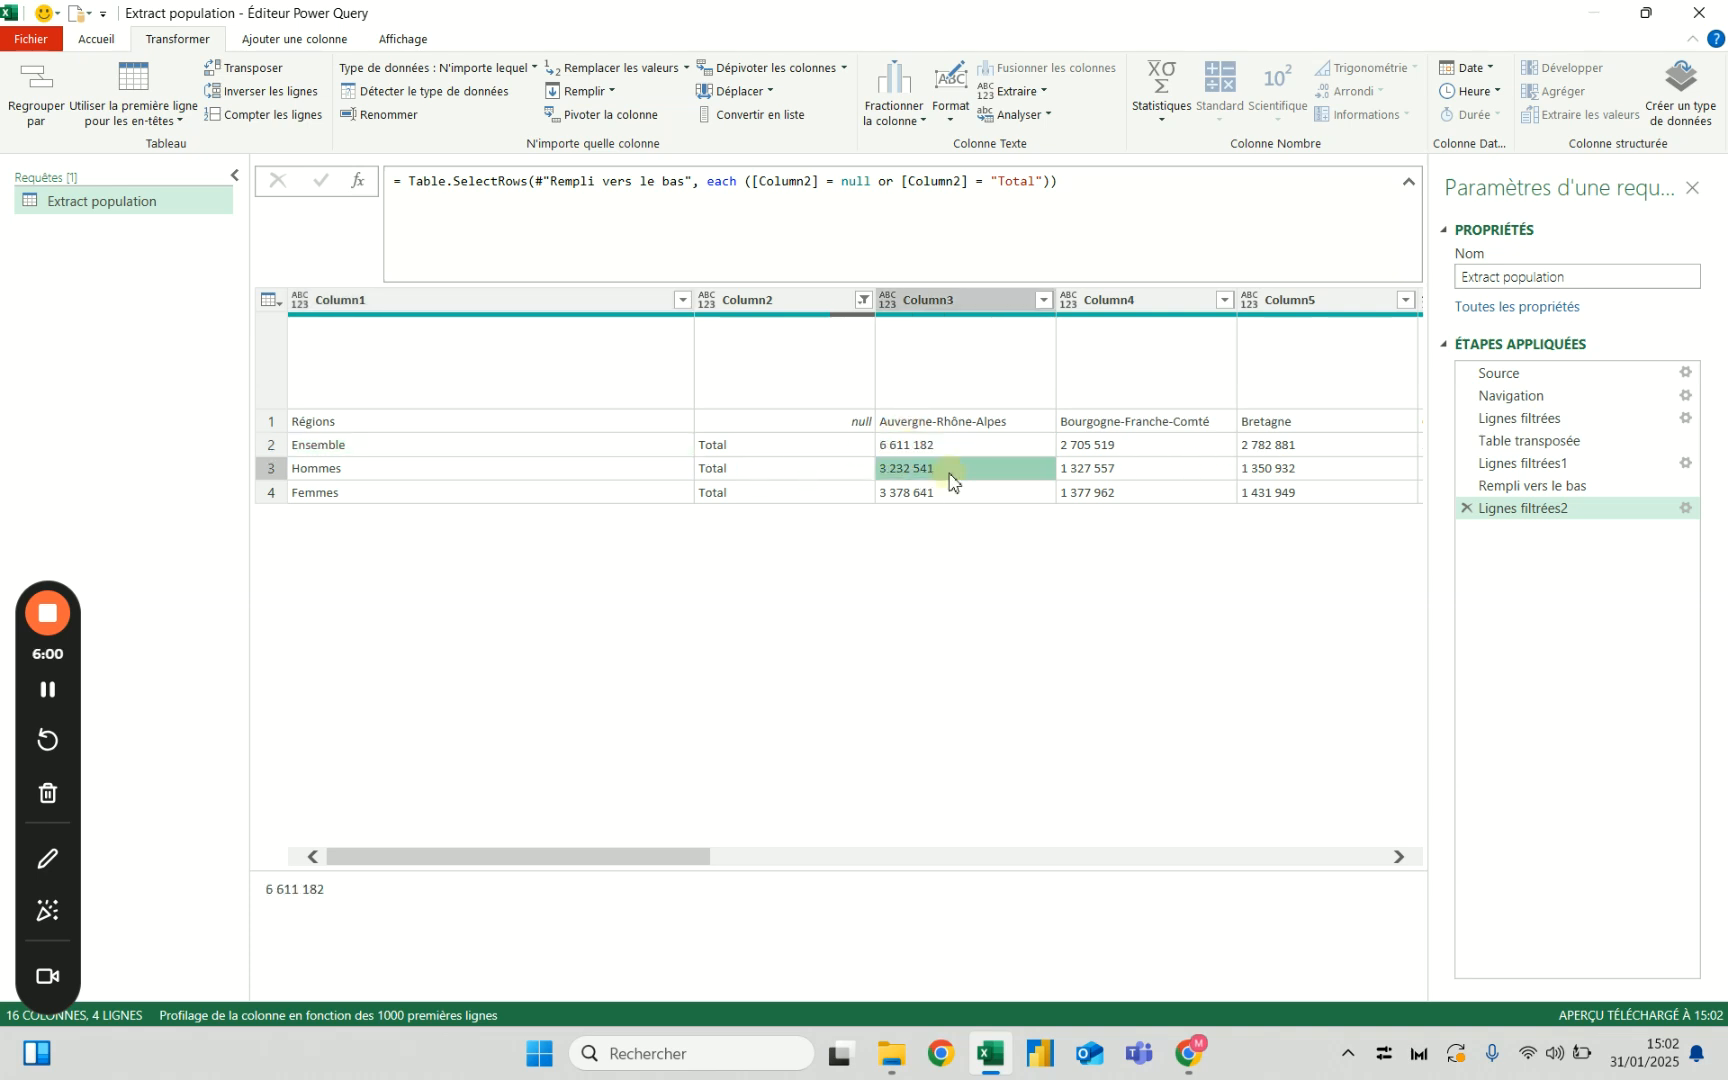
left_click(950, 502)
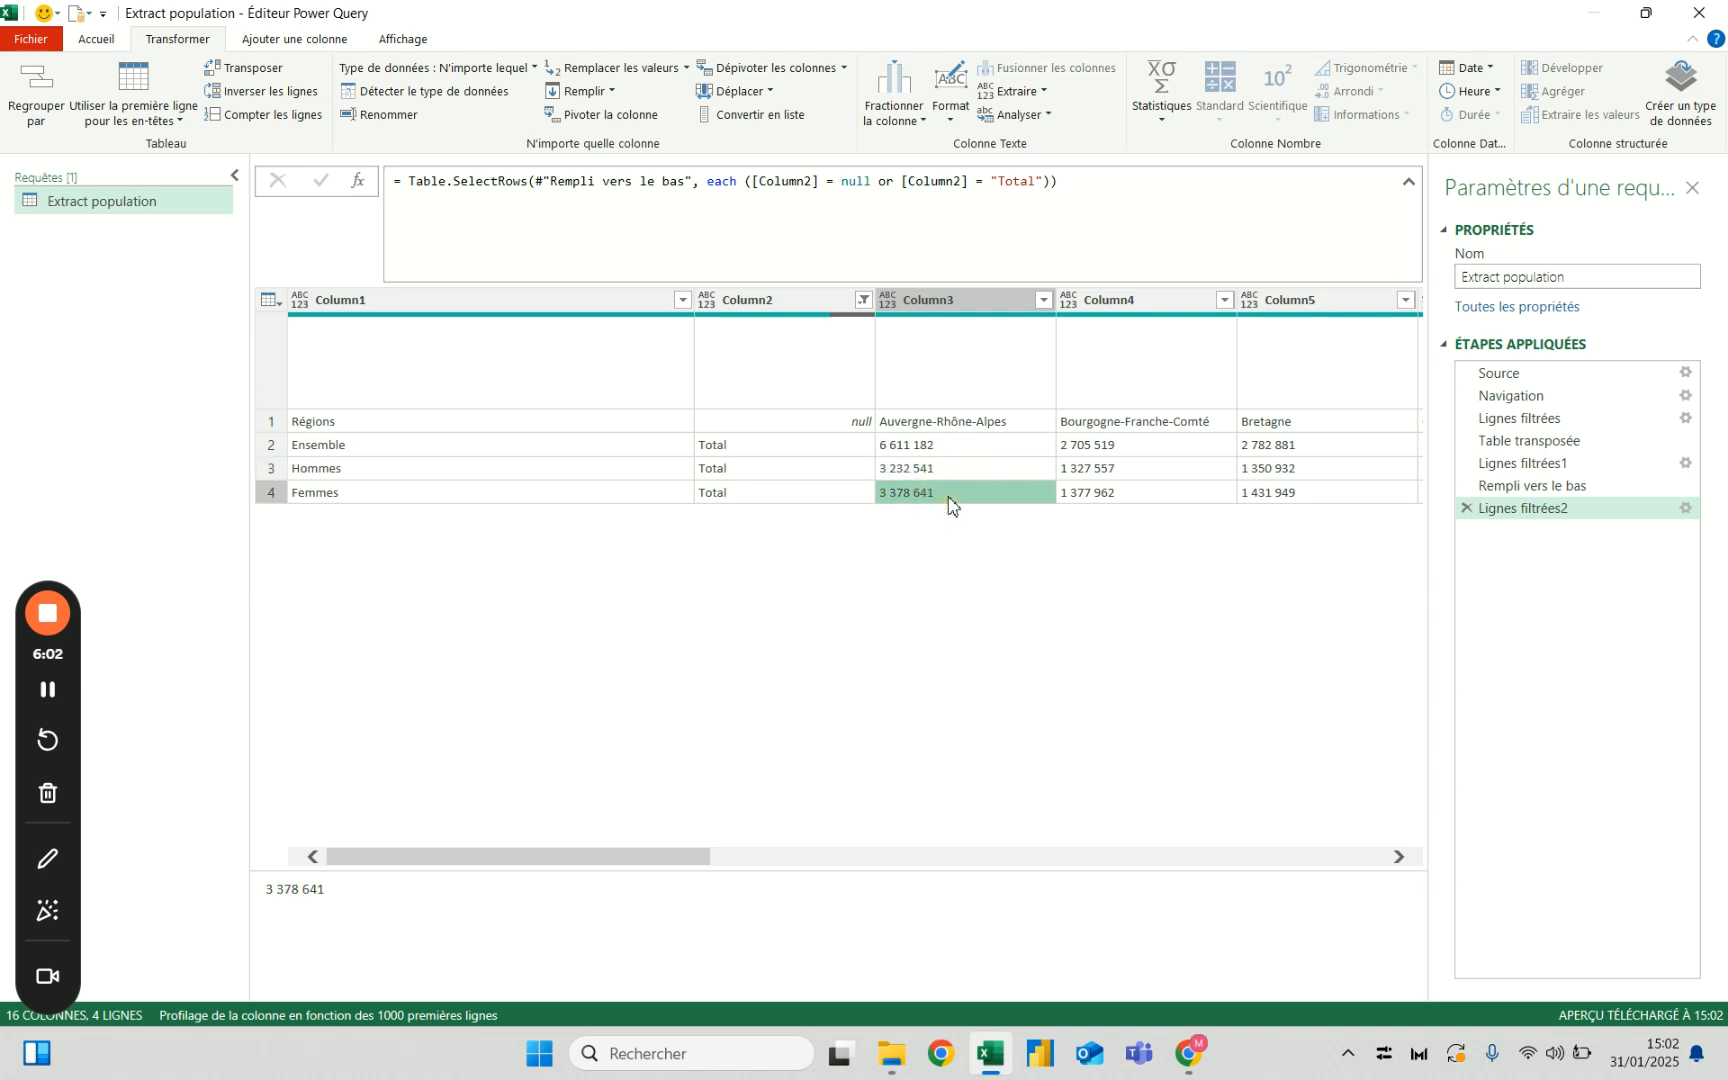
left_click(928, 424)
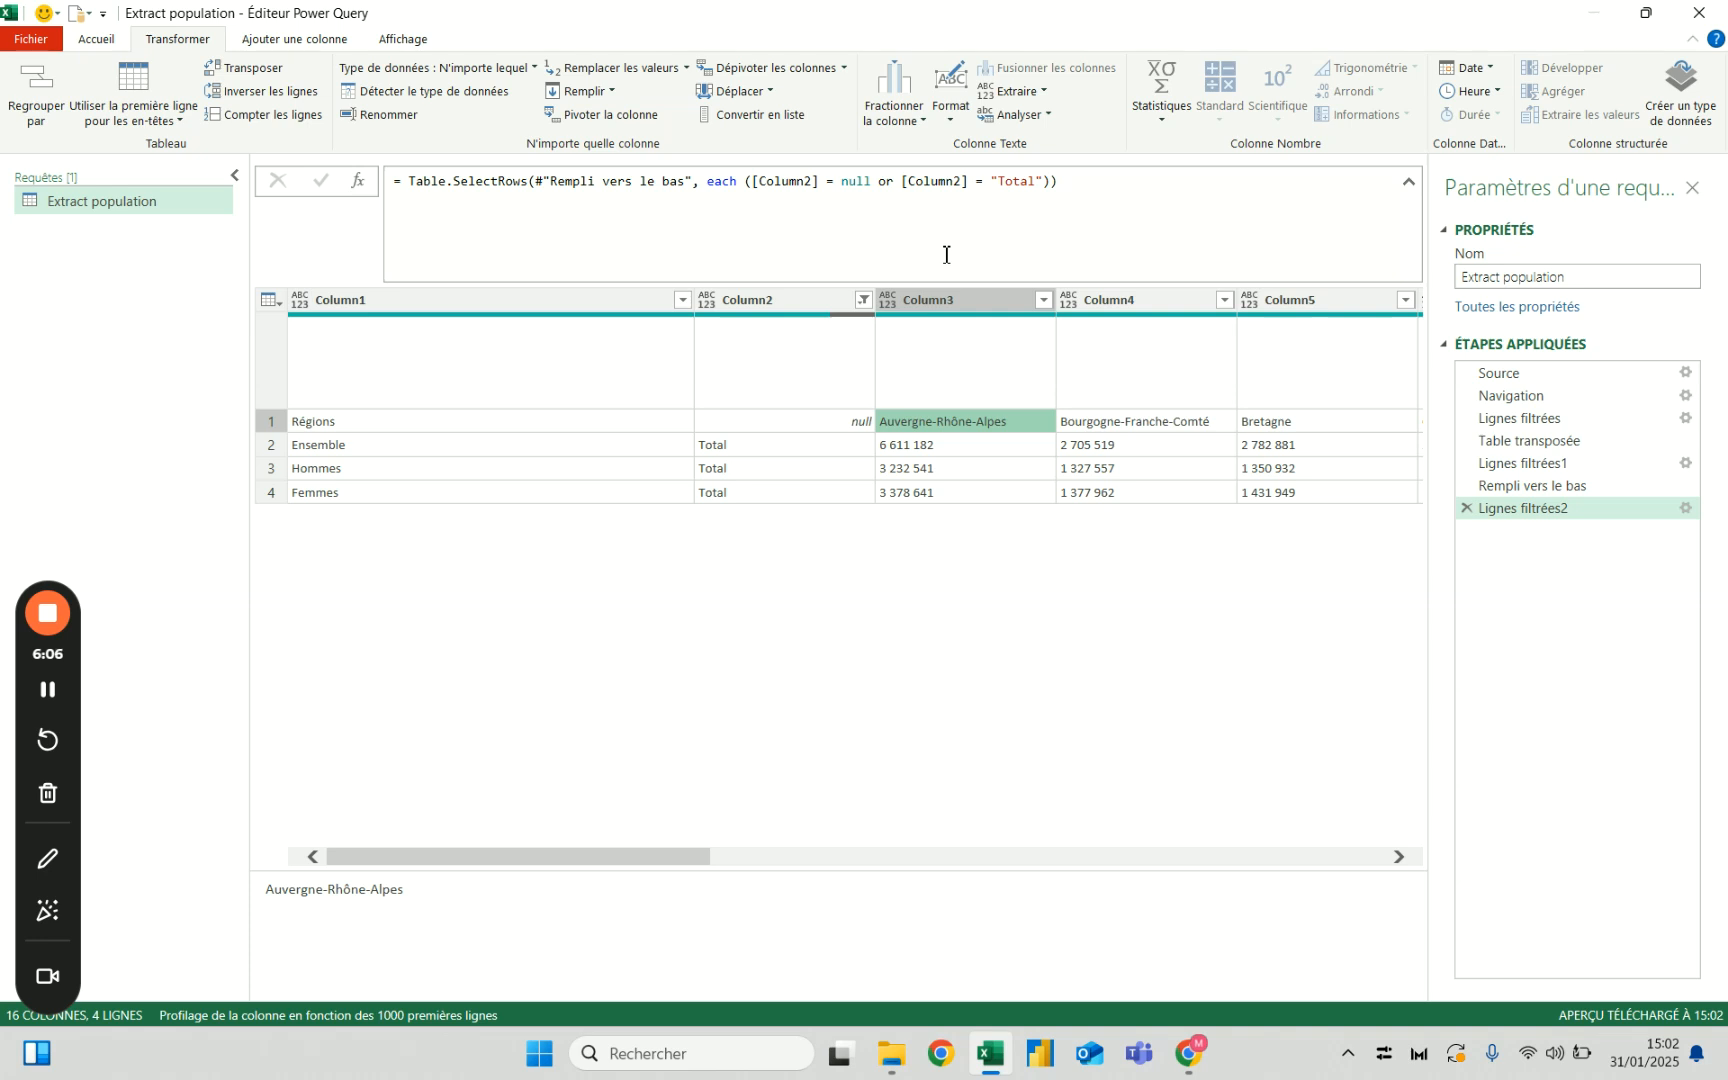
left_click(953, 428)
Transpose the reduced table again so the regions are listed as rows.
left_click(995, 302)
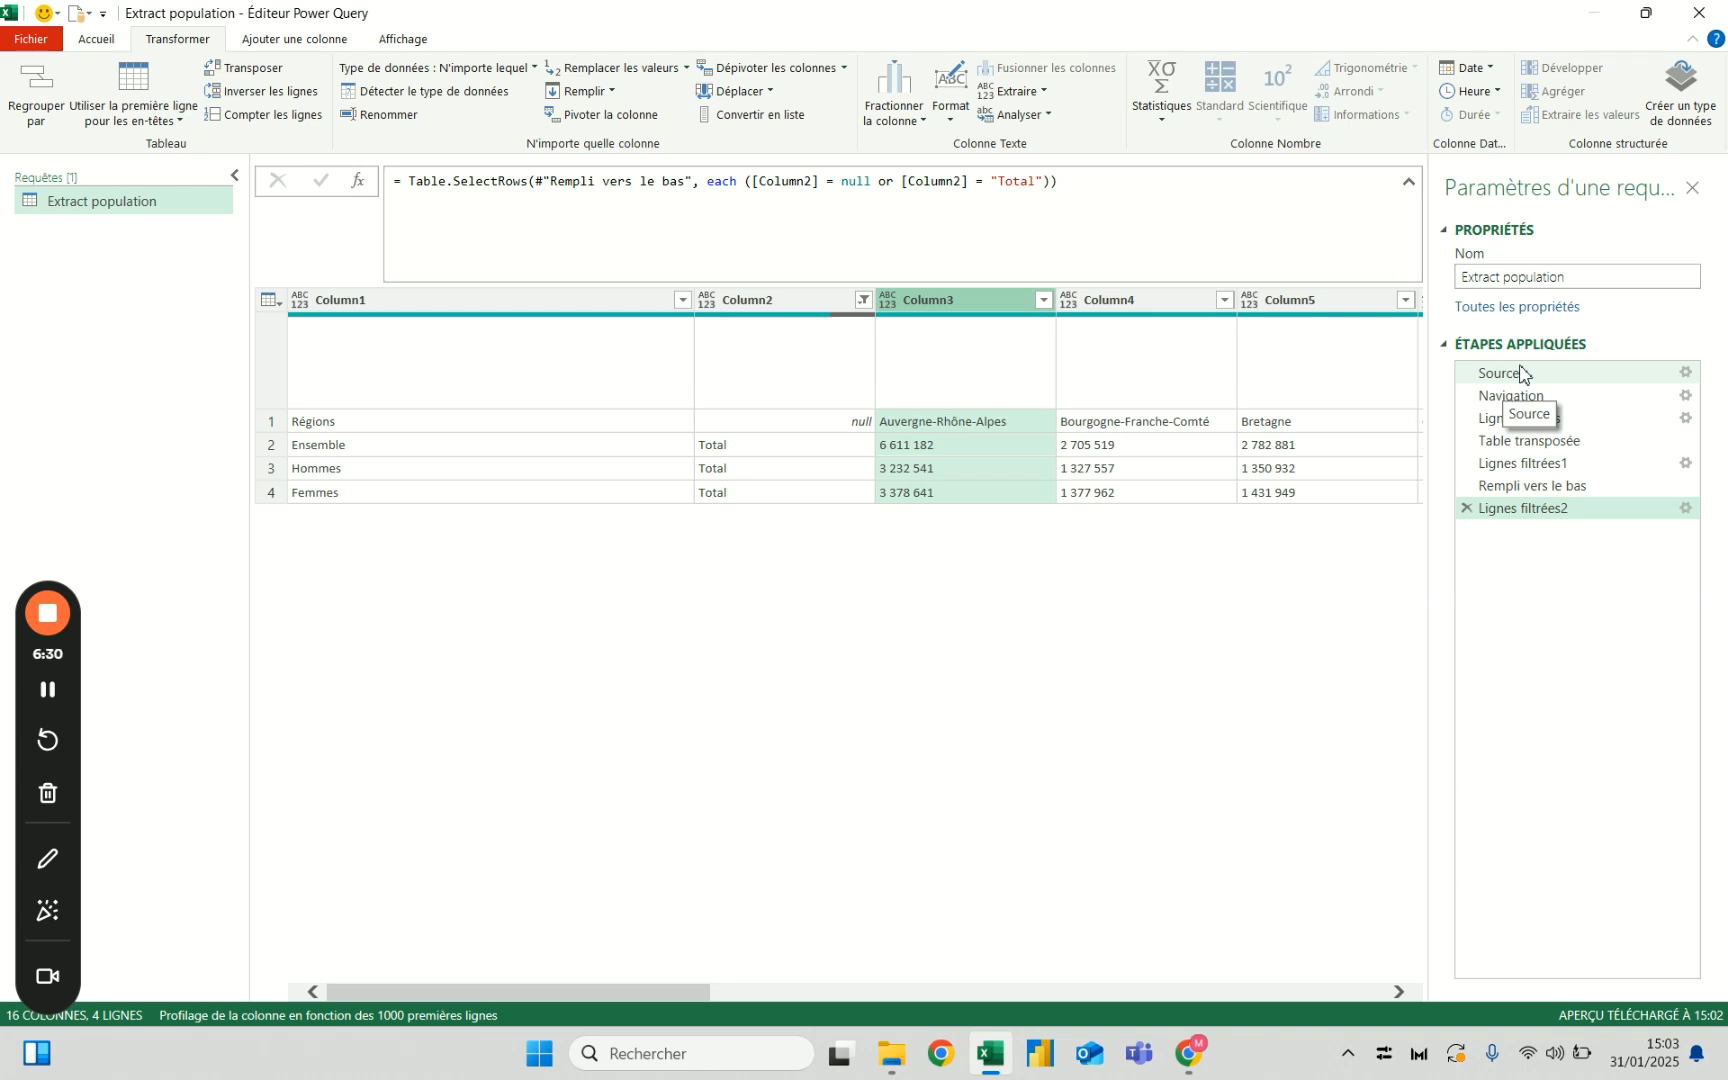
left_click(252, 70)
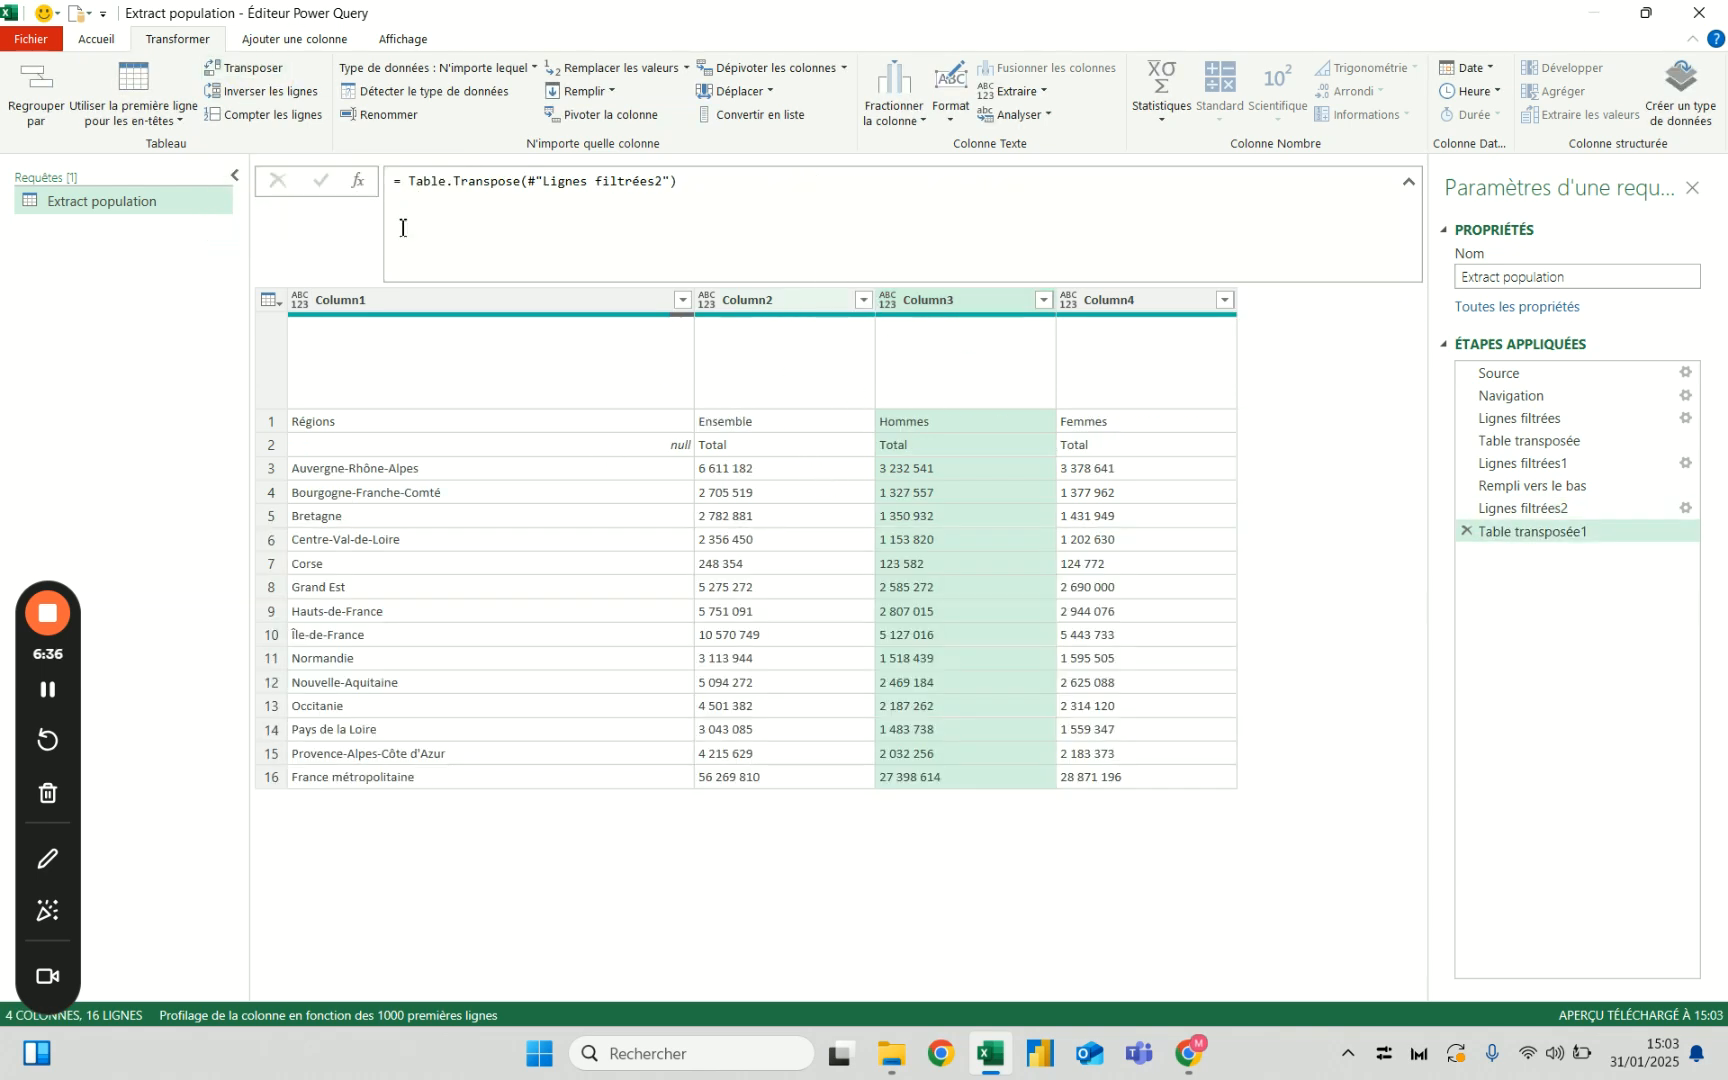
left_click(138, 85)
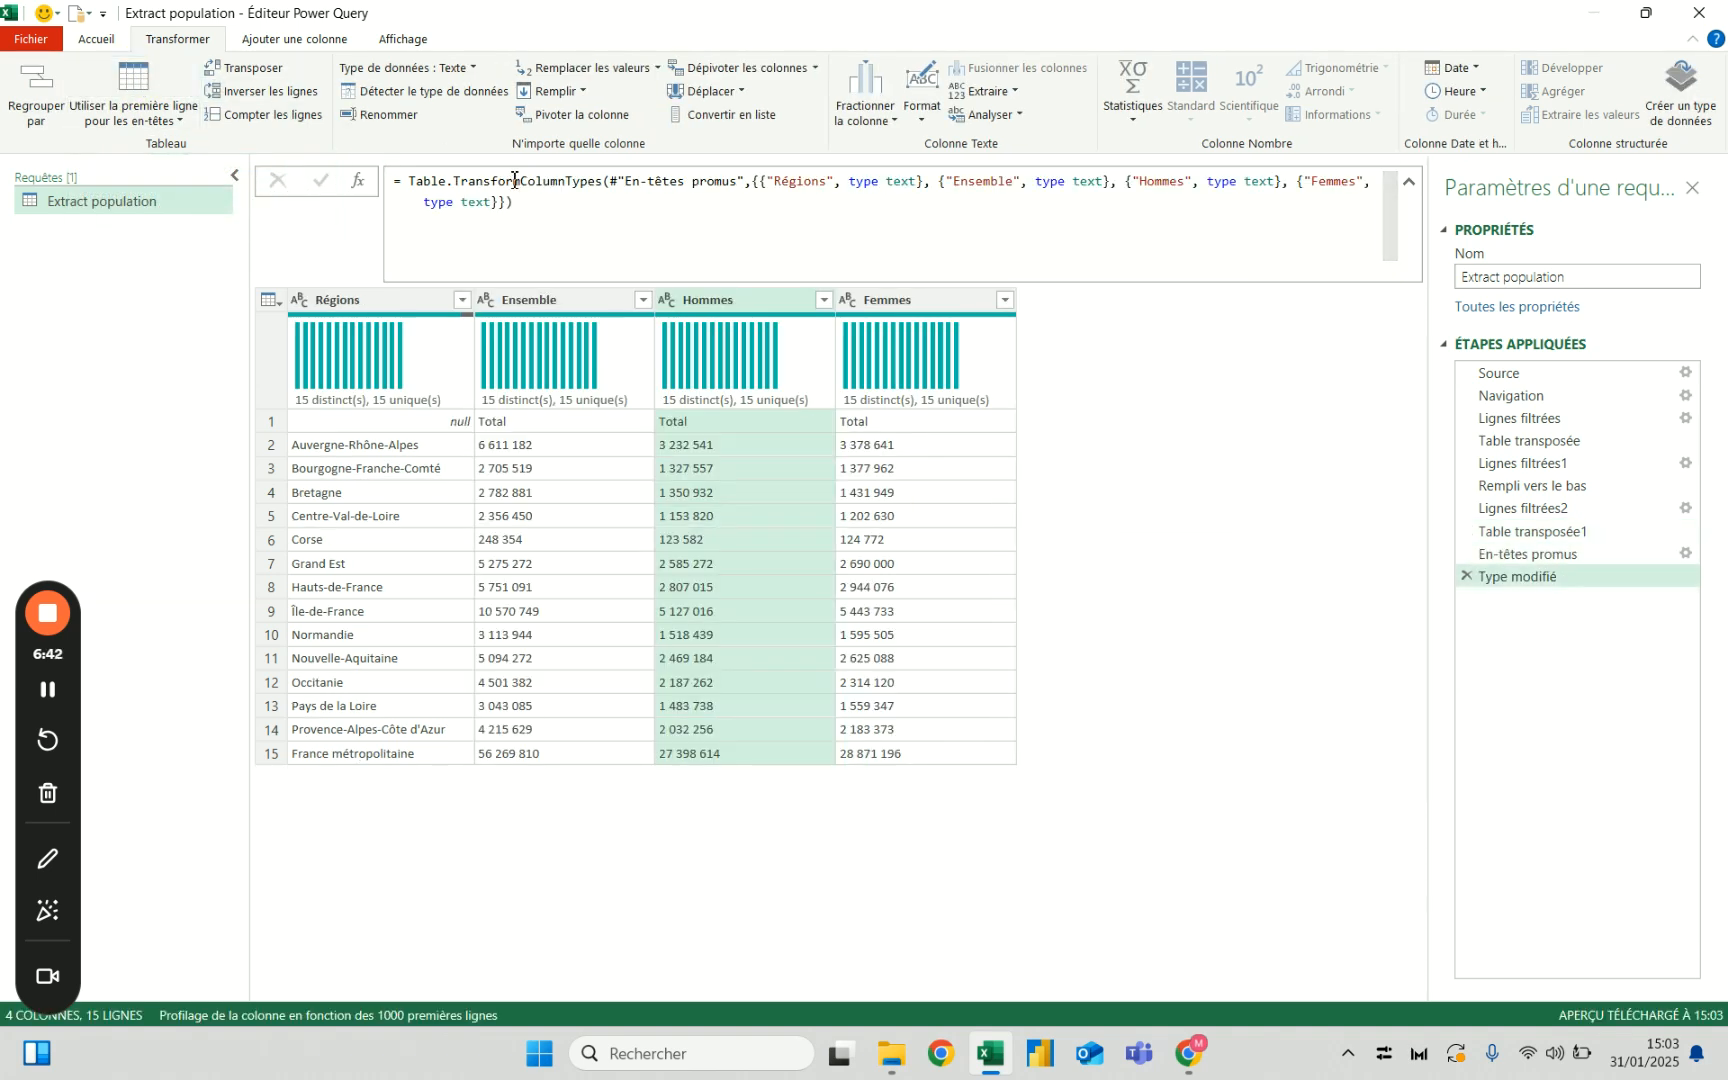
left_click(1467, 577)
left_click(1467, 554)
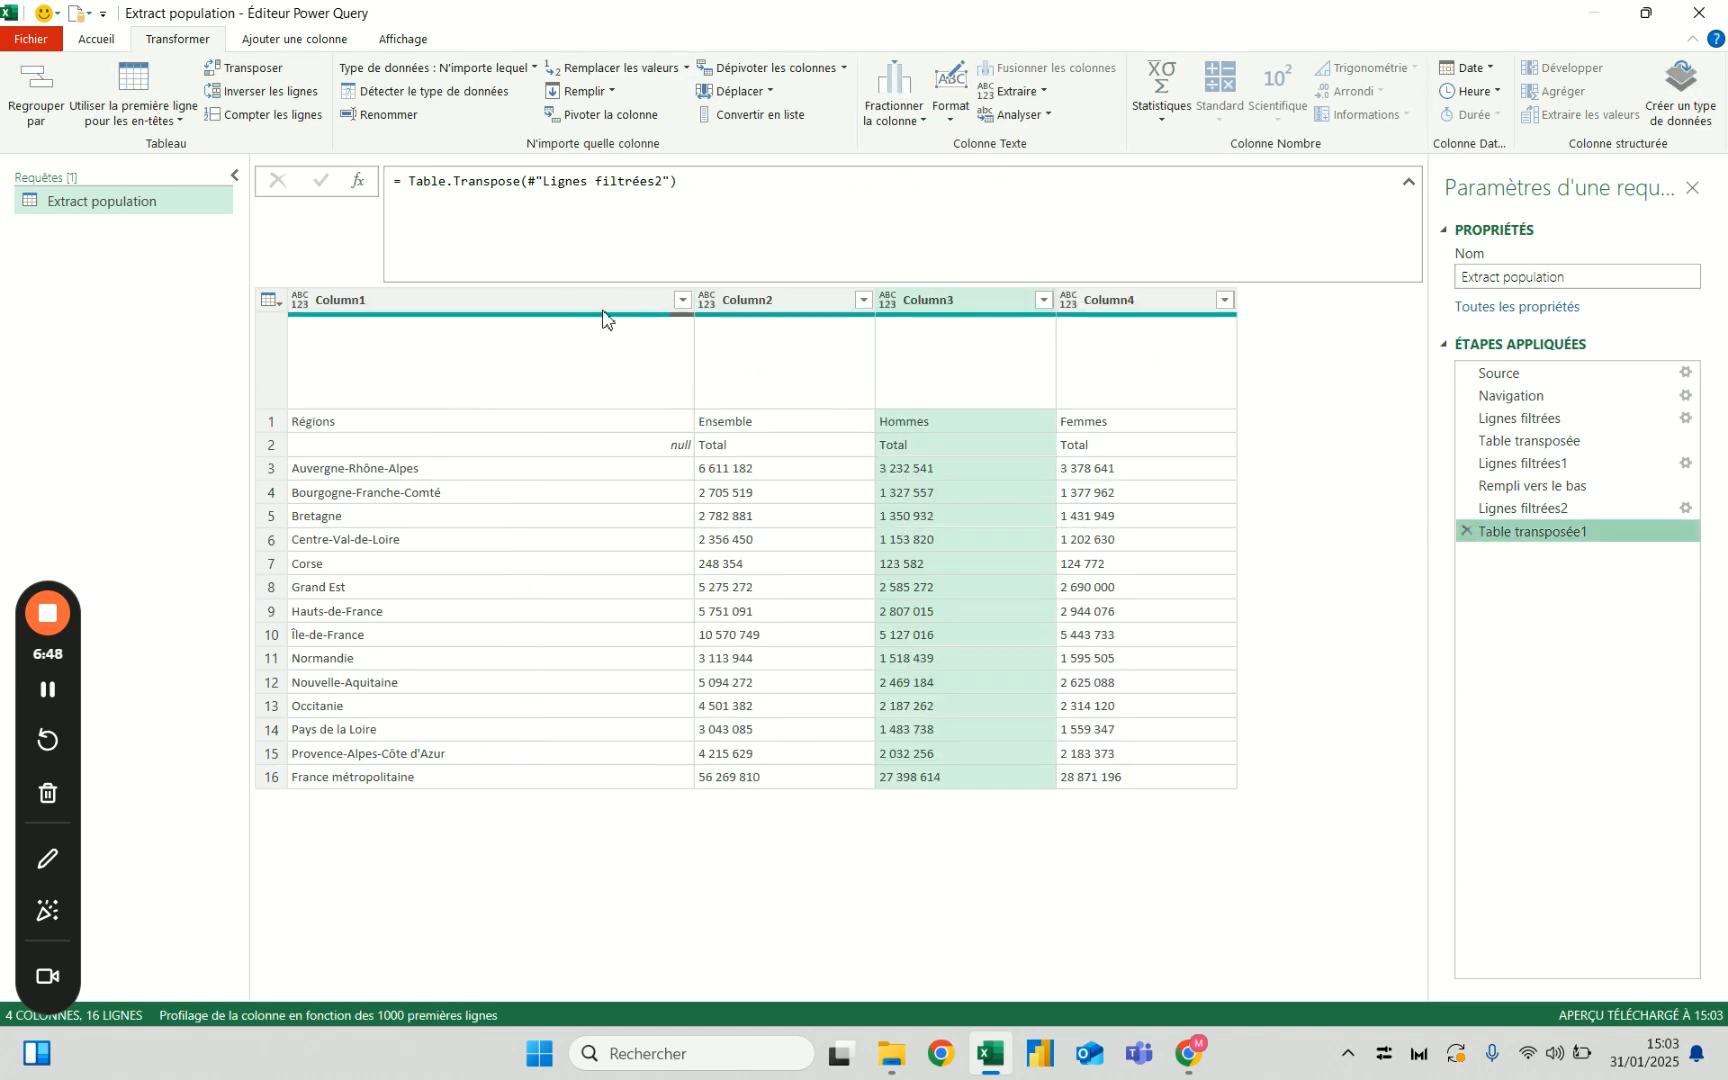
Filter Column1 to exclude the null and France métropolitaine rows.
left_click(683, 300)
left_click(393, 560)
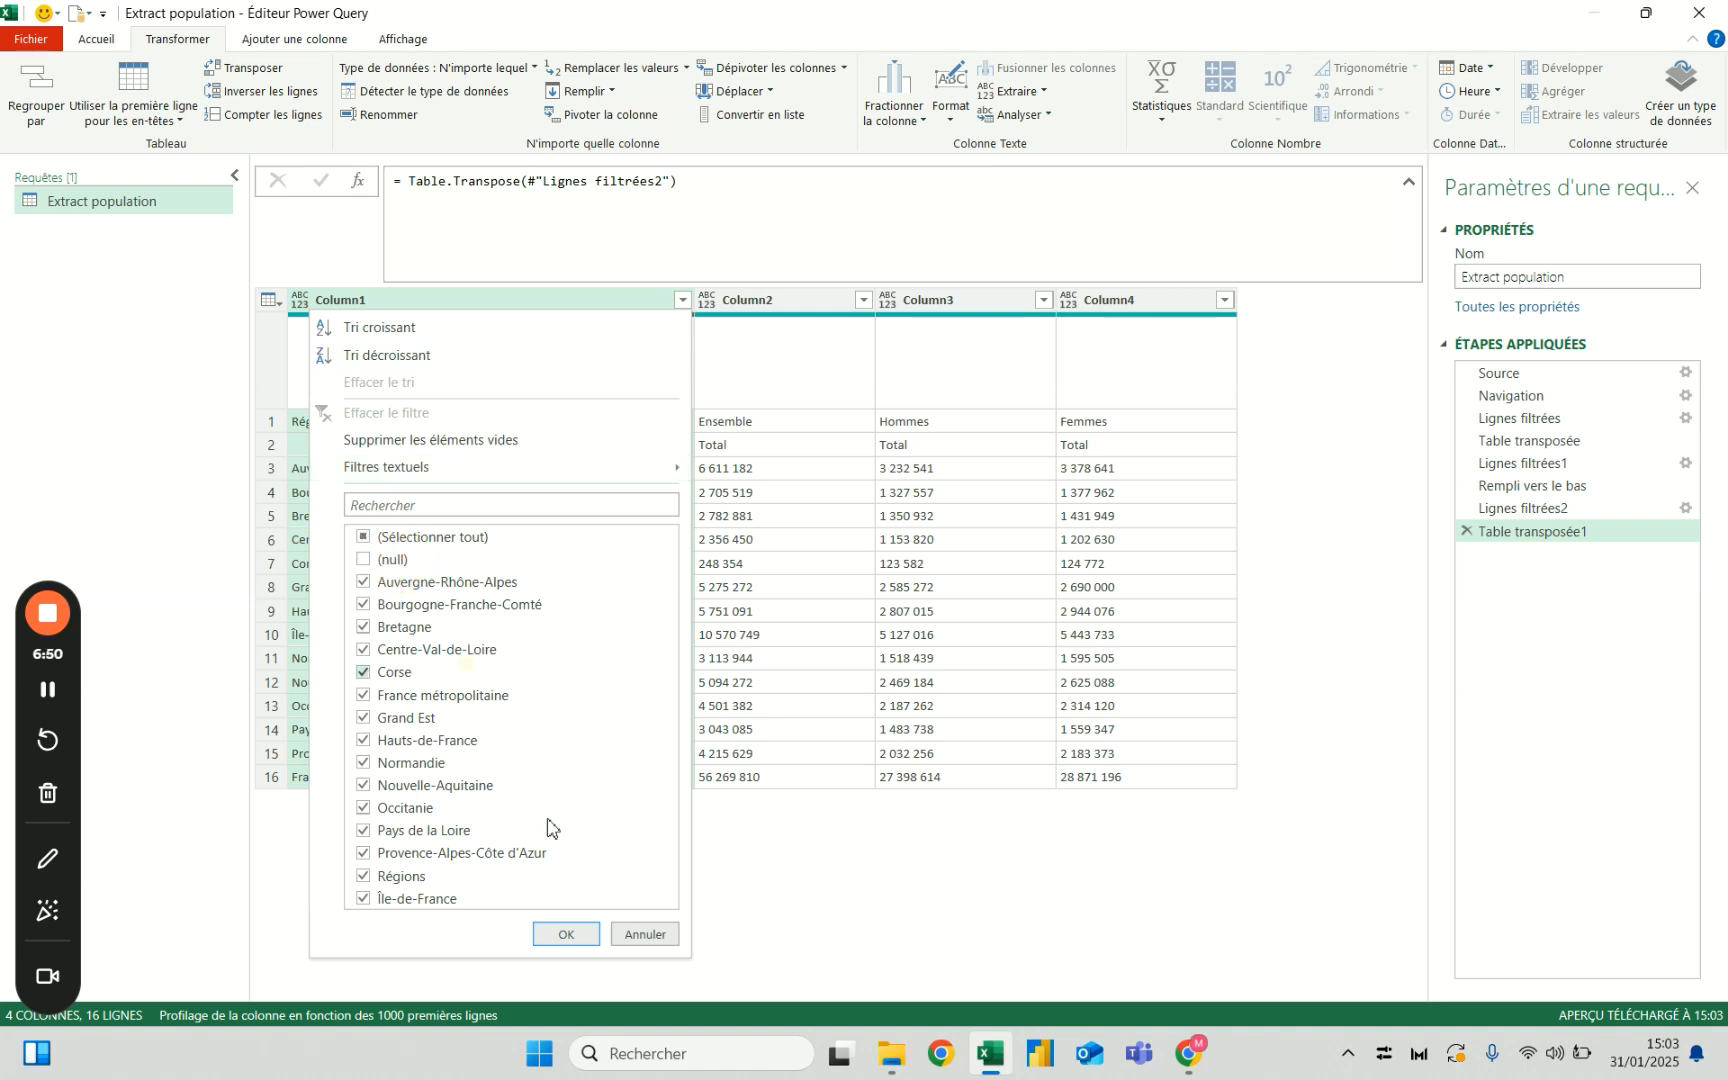
left_click(416, 697)
left_click(563, 934)
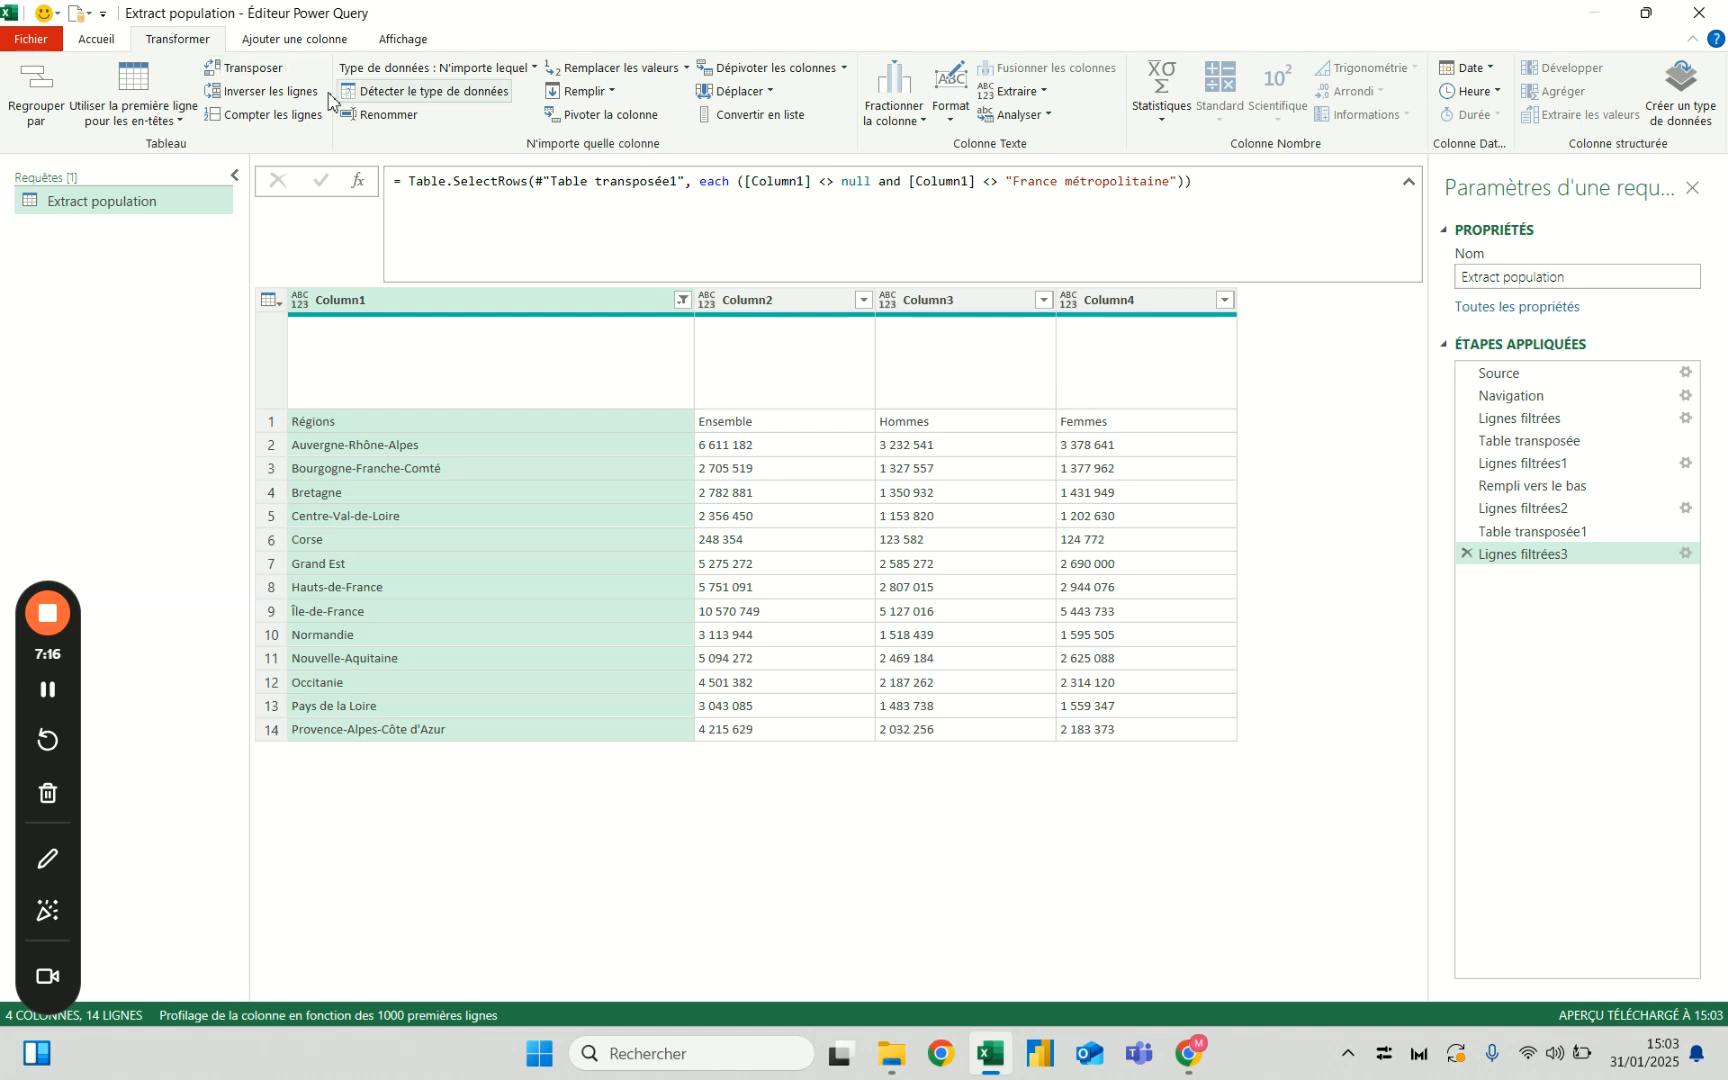
Promote the first row to column headers and check the Auvergne-Rhône-Alpes value in the Ensemble column.
left_click(158, 93)
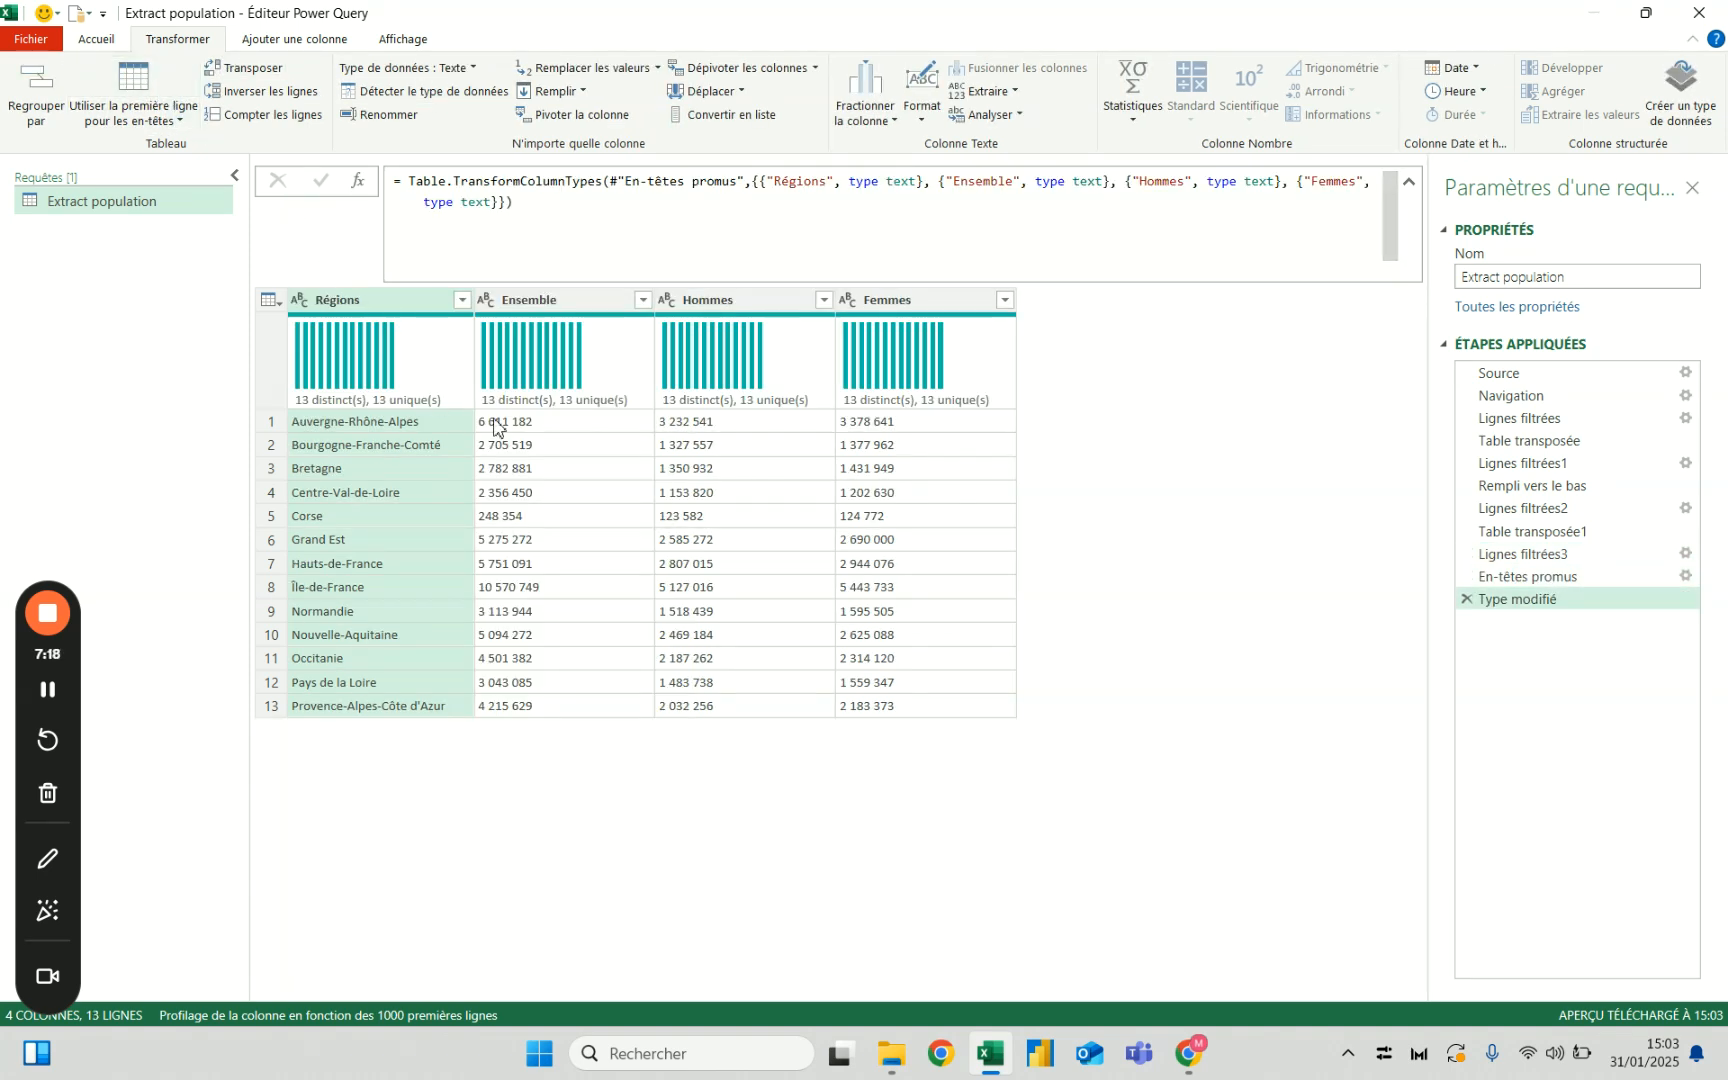
left_click(486, 421)
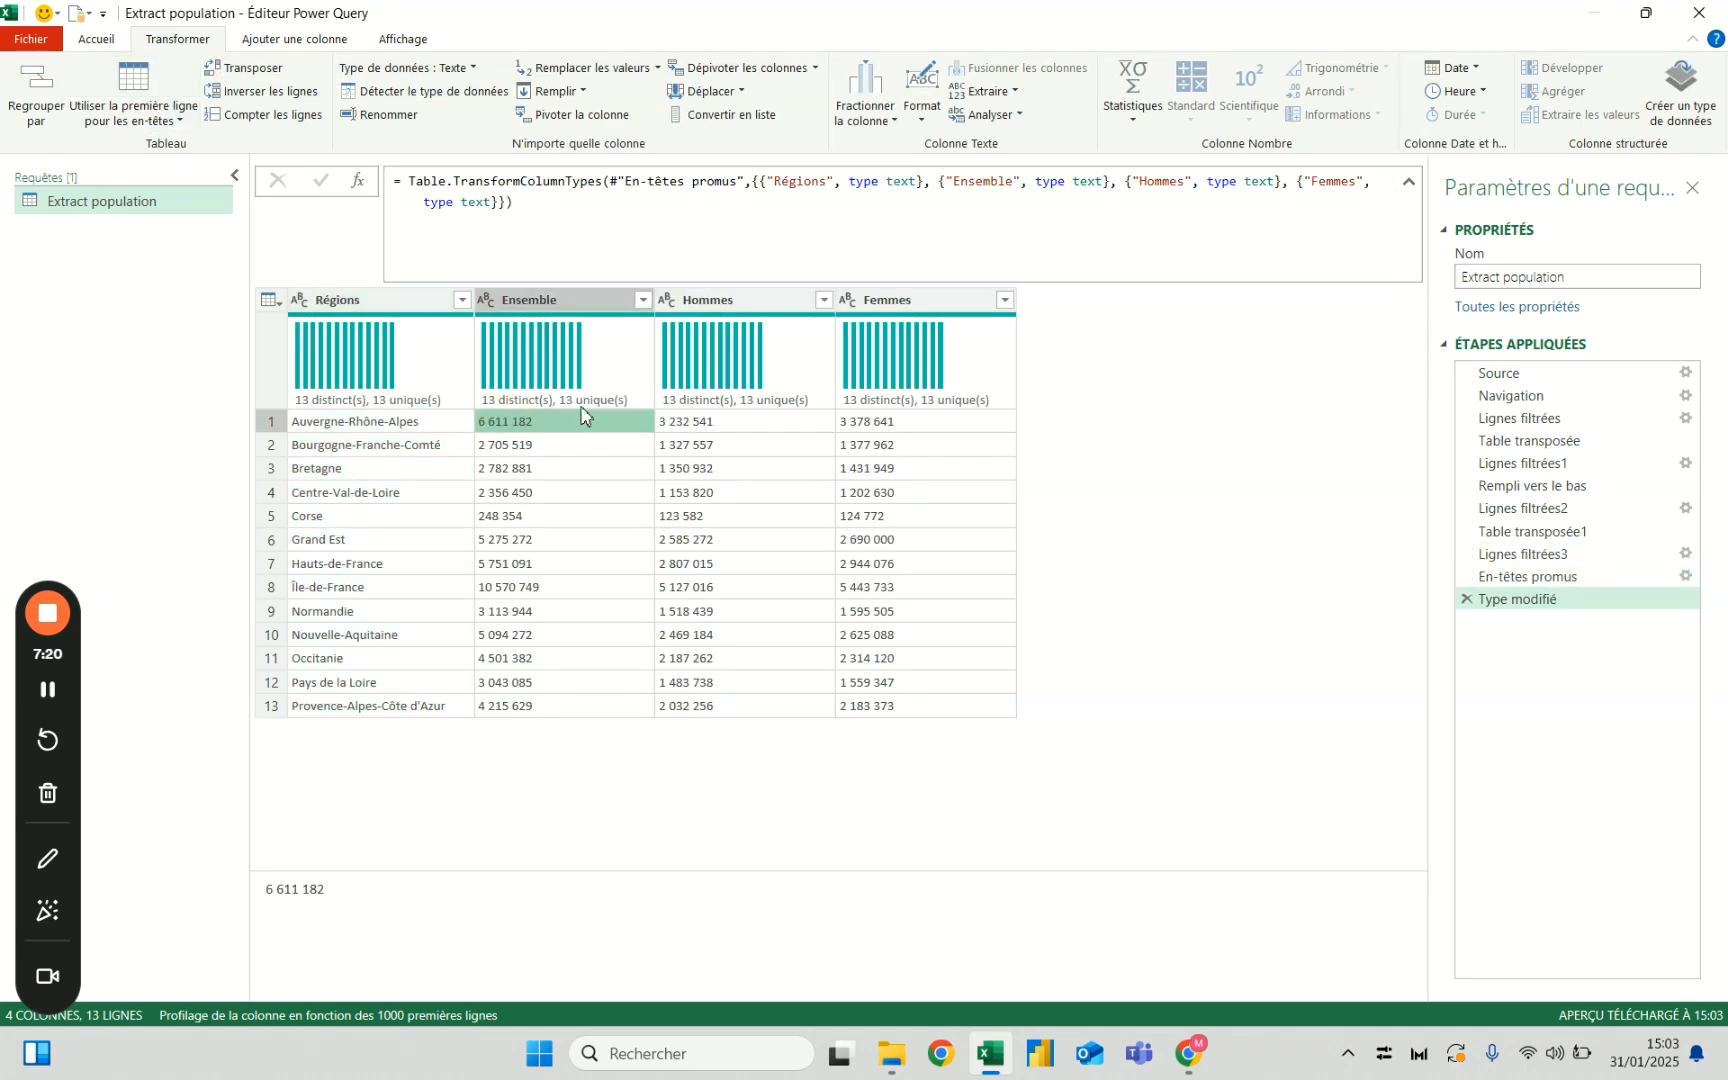
mouse_move(453, 383)
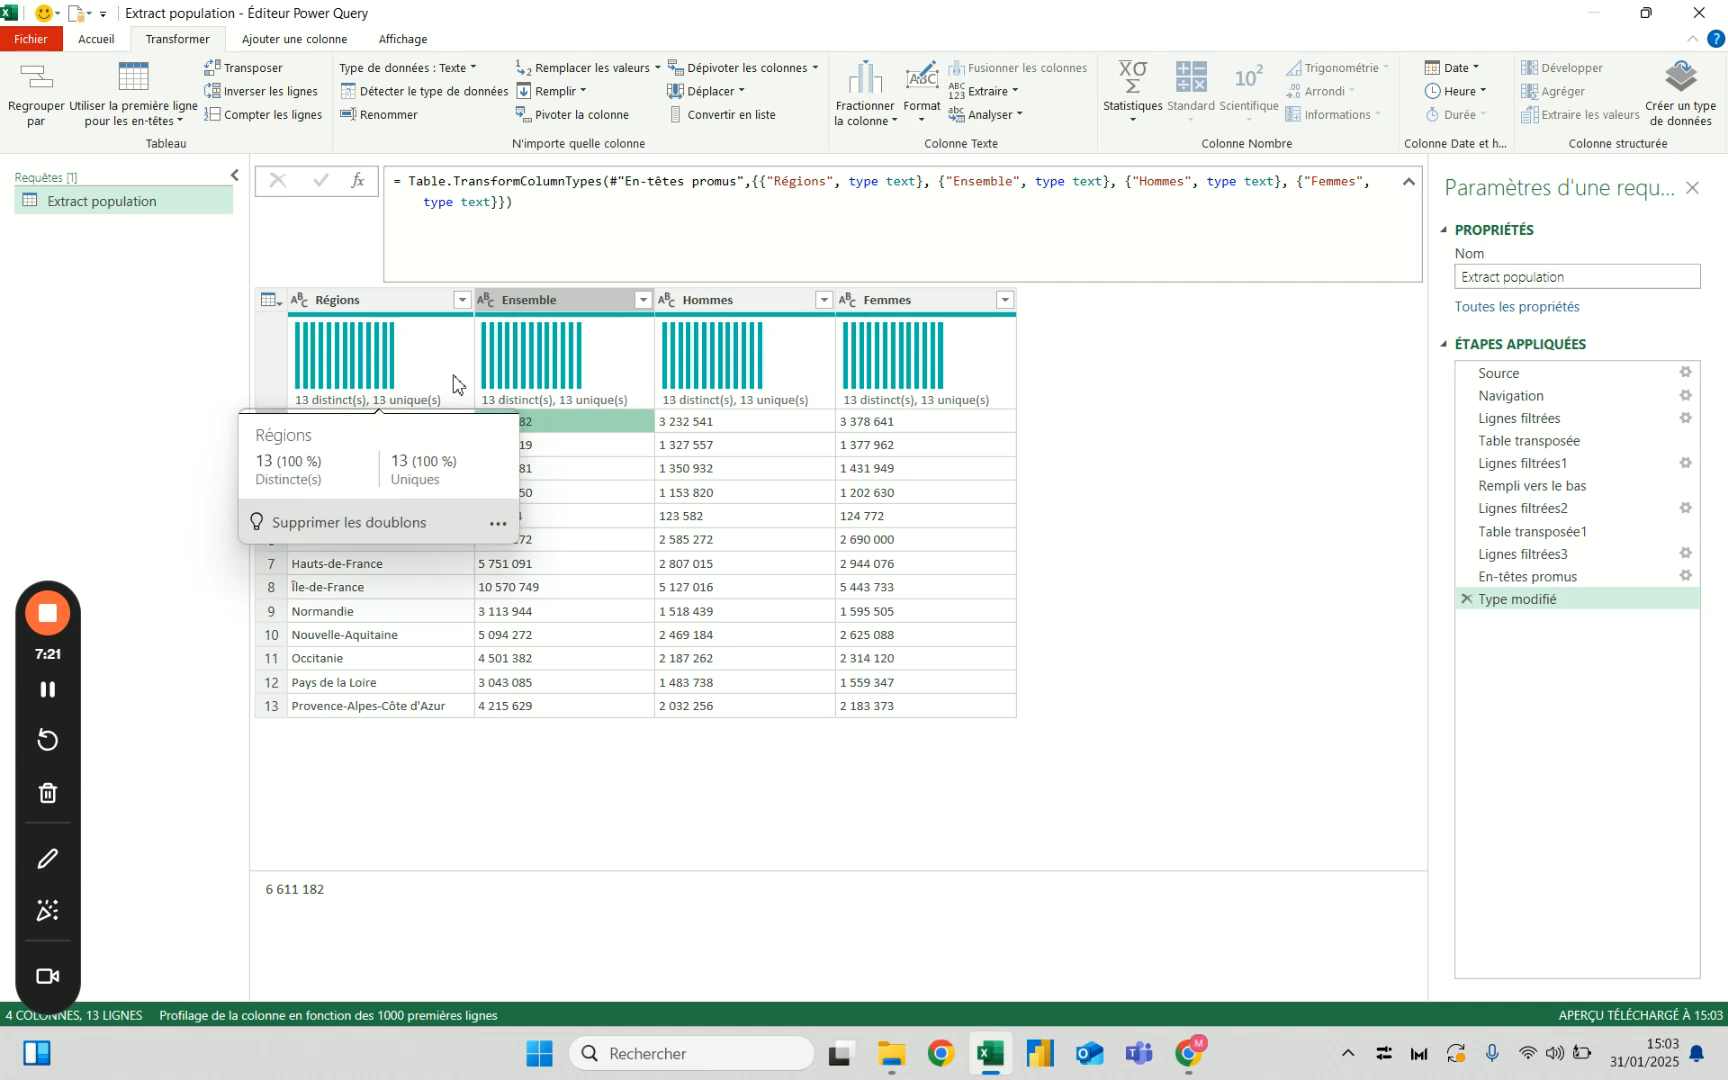
Try to change the Ensemble column's data type to whole number and inspect the Auvergne-Rhône-Alpes cell and the step's formula.
left_click(517, 706)
left_click(575, 300)
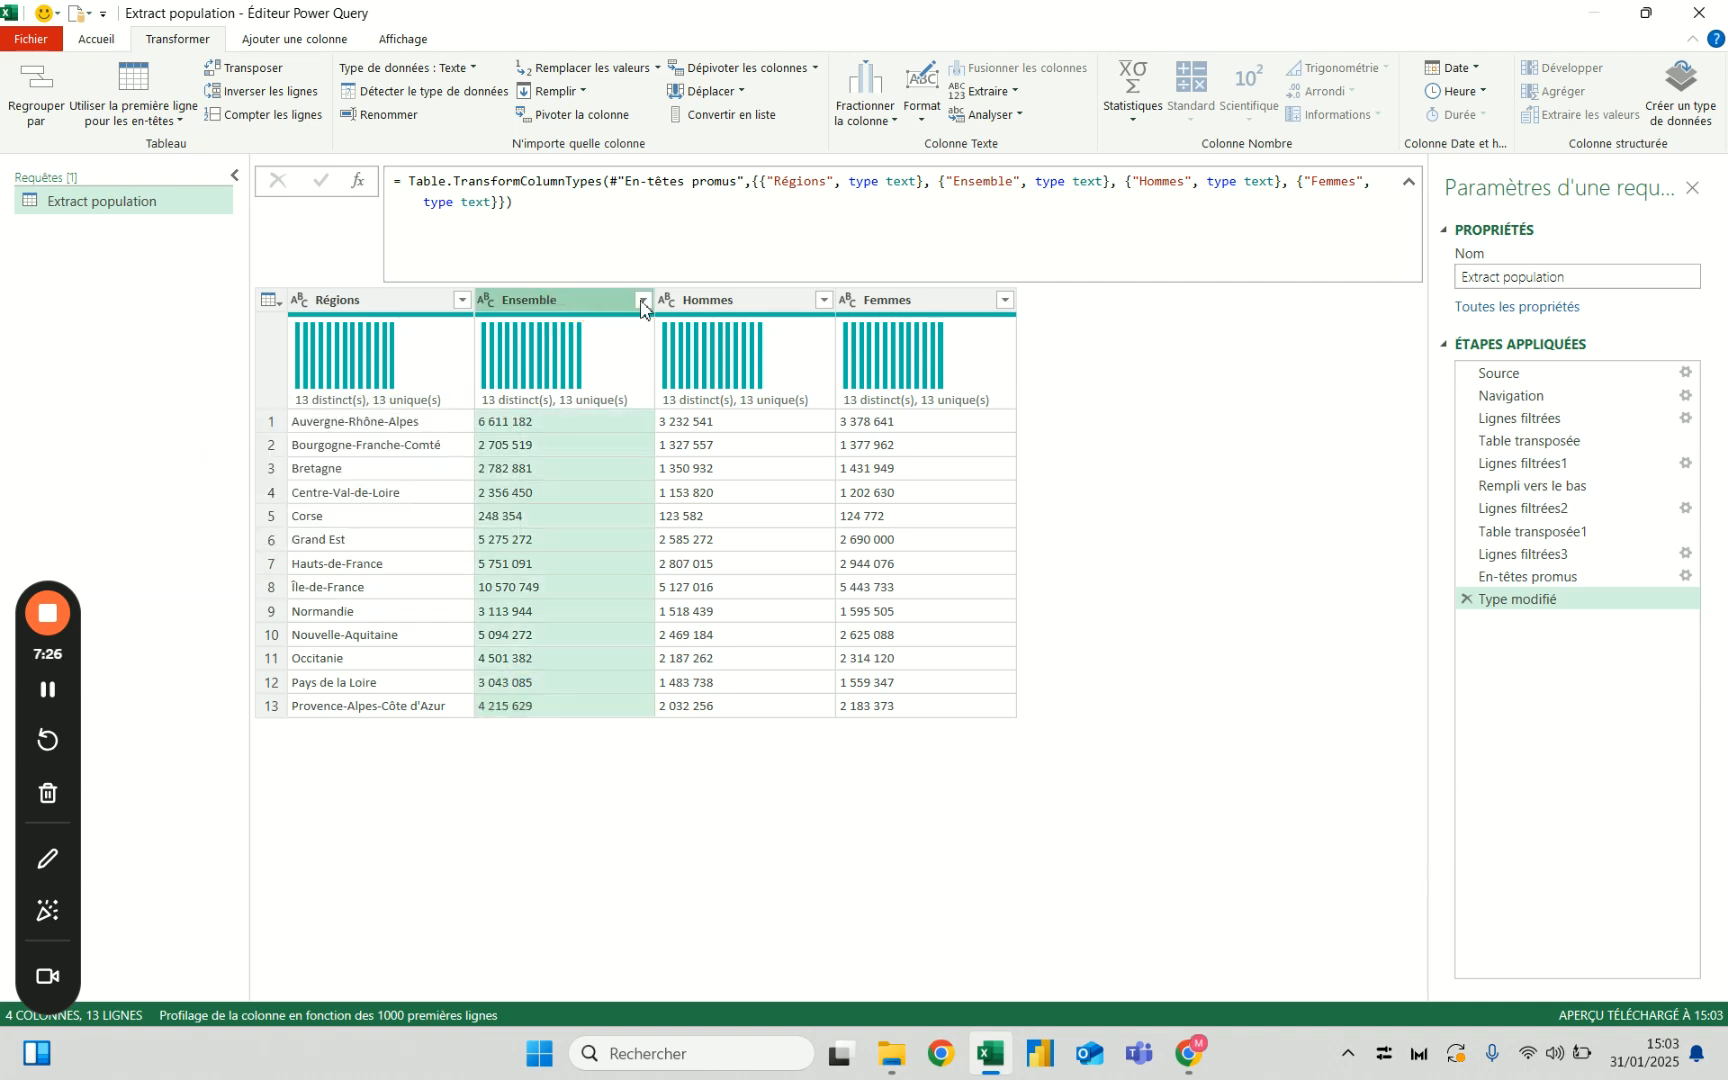
left_click(487, 300)
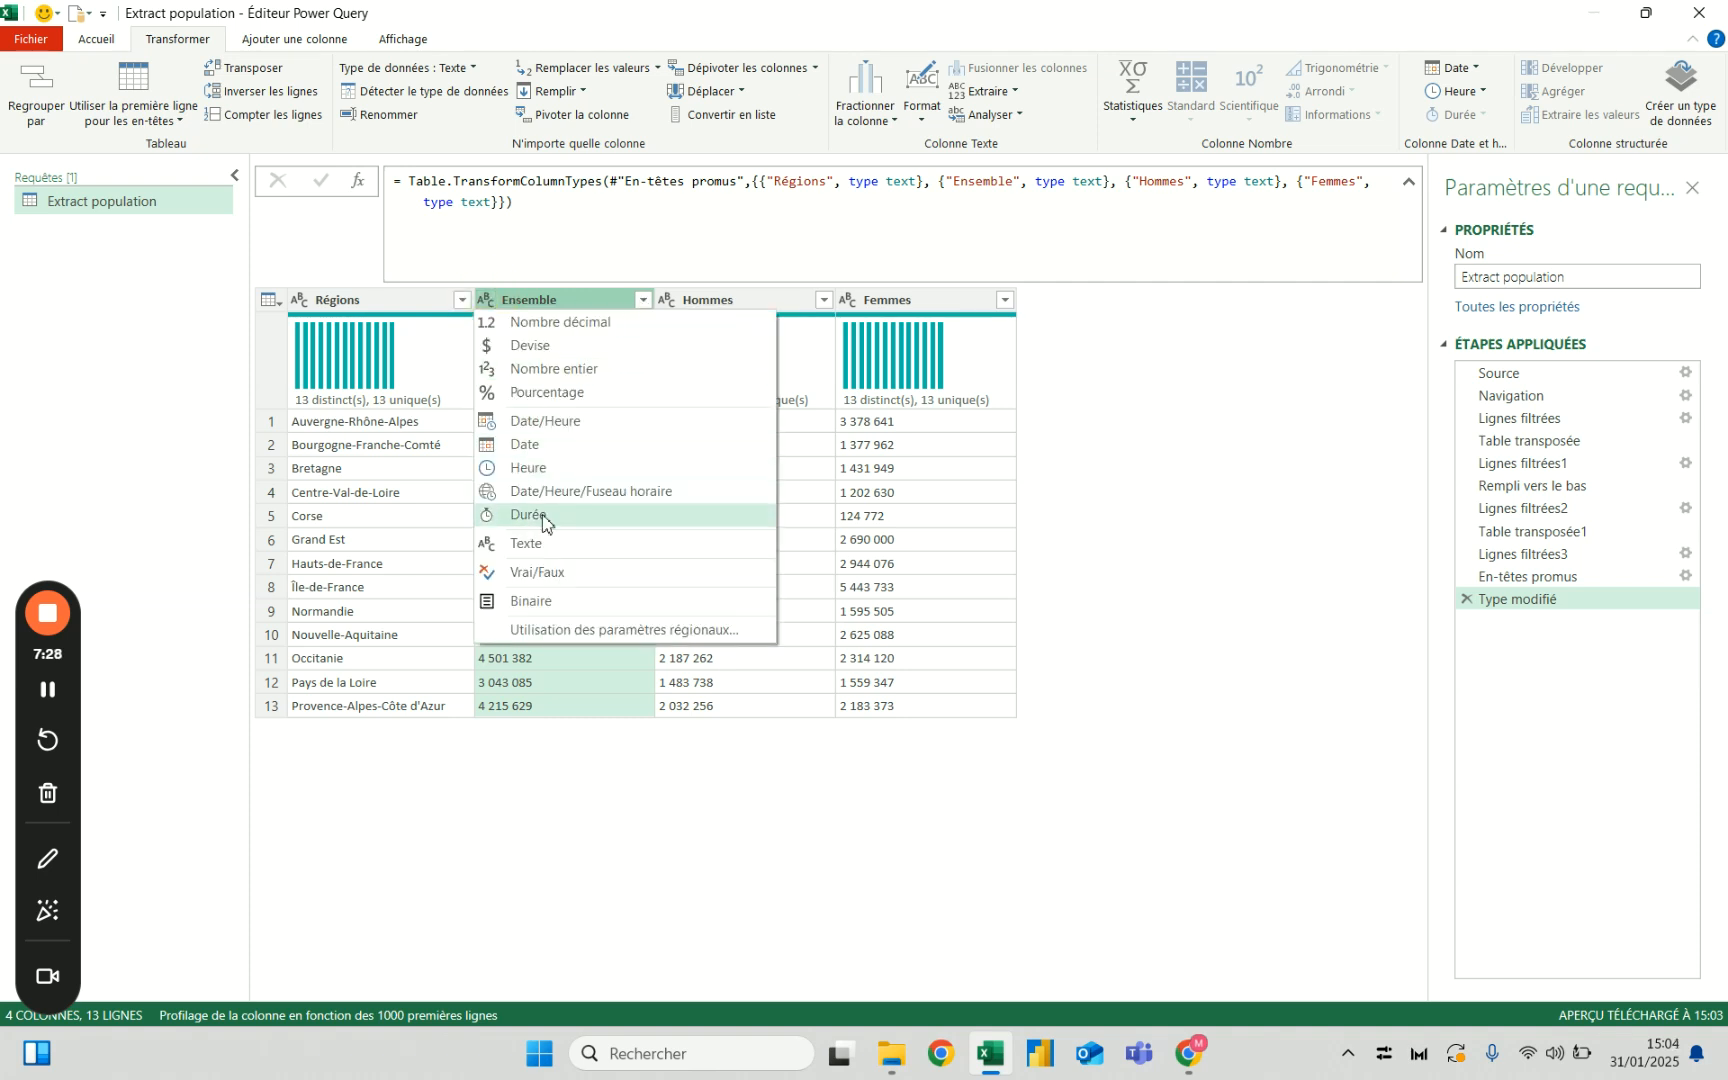
left_click(565, 372)
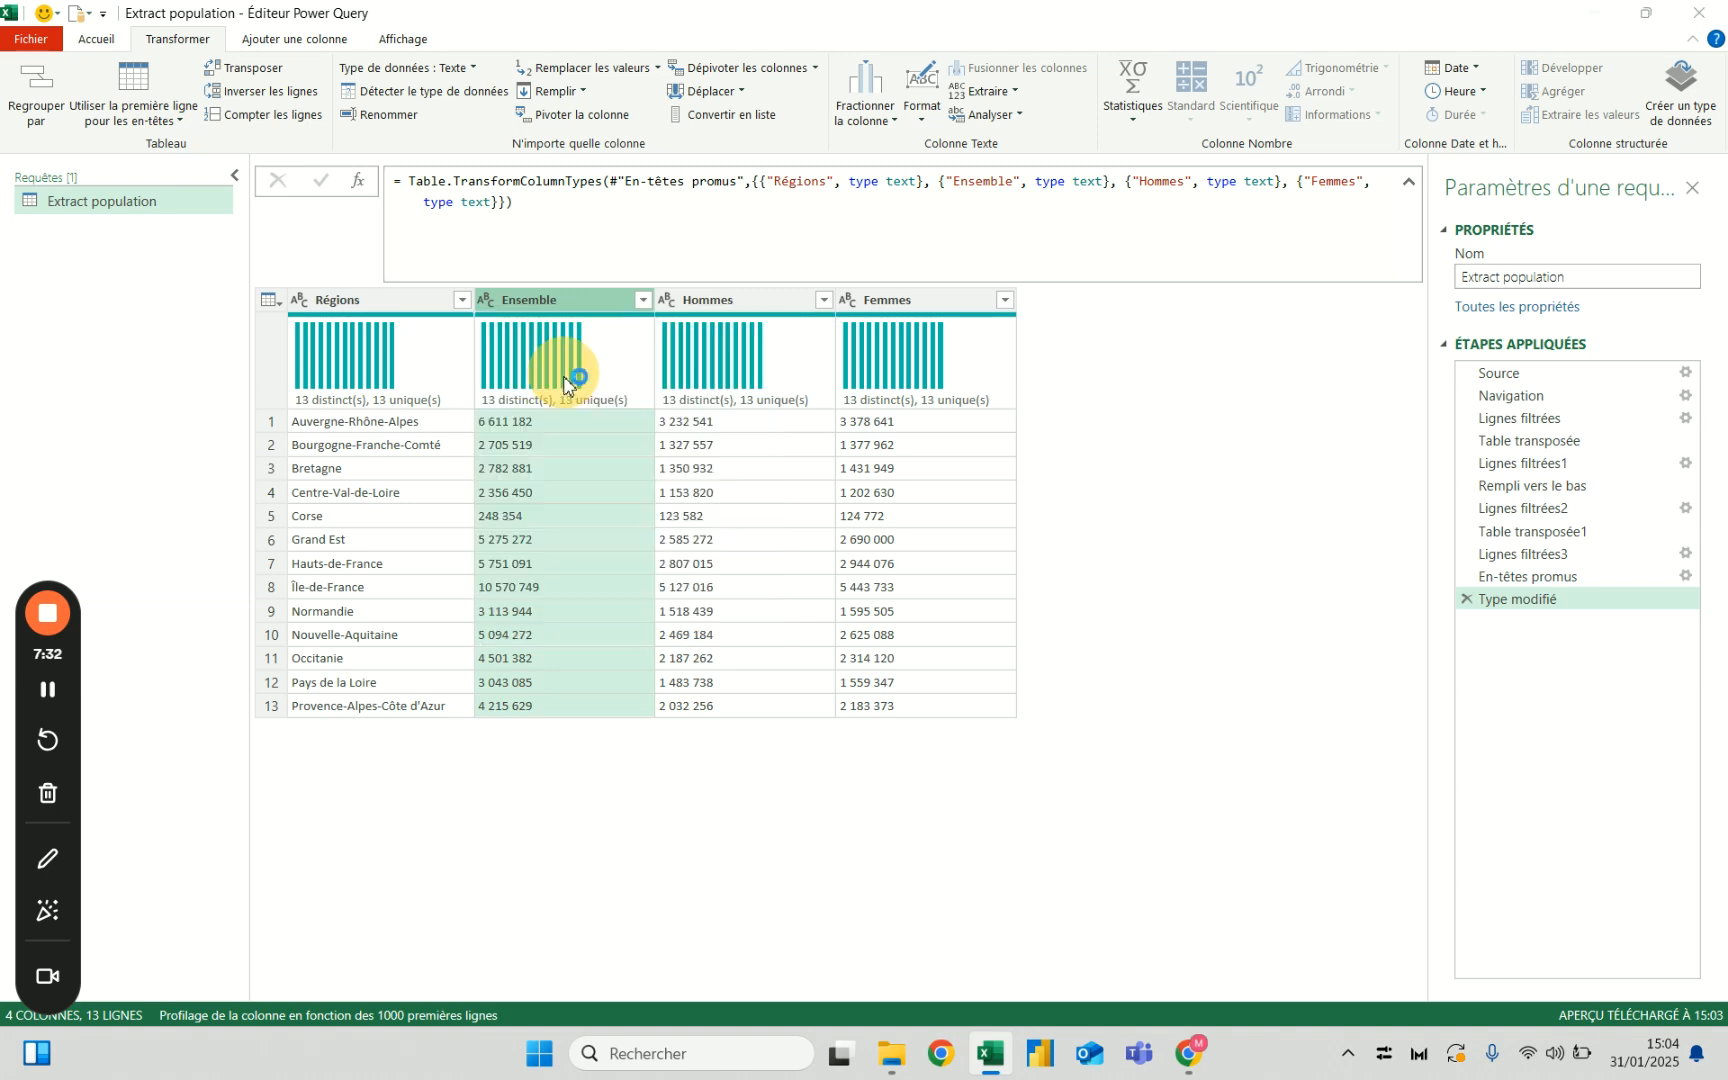
left_click(770, 590)
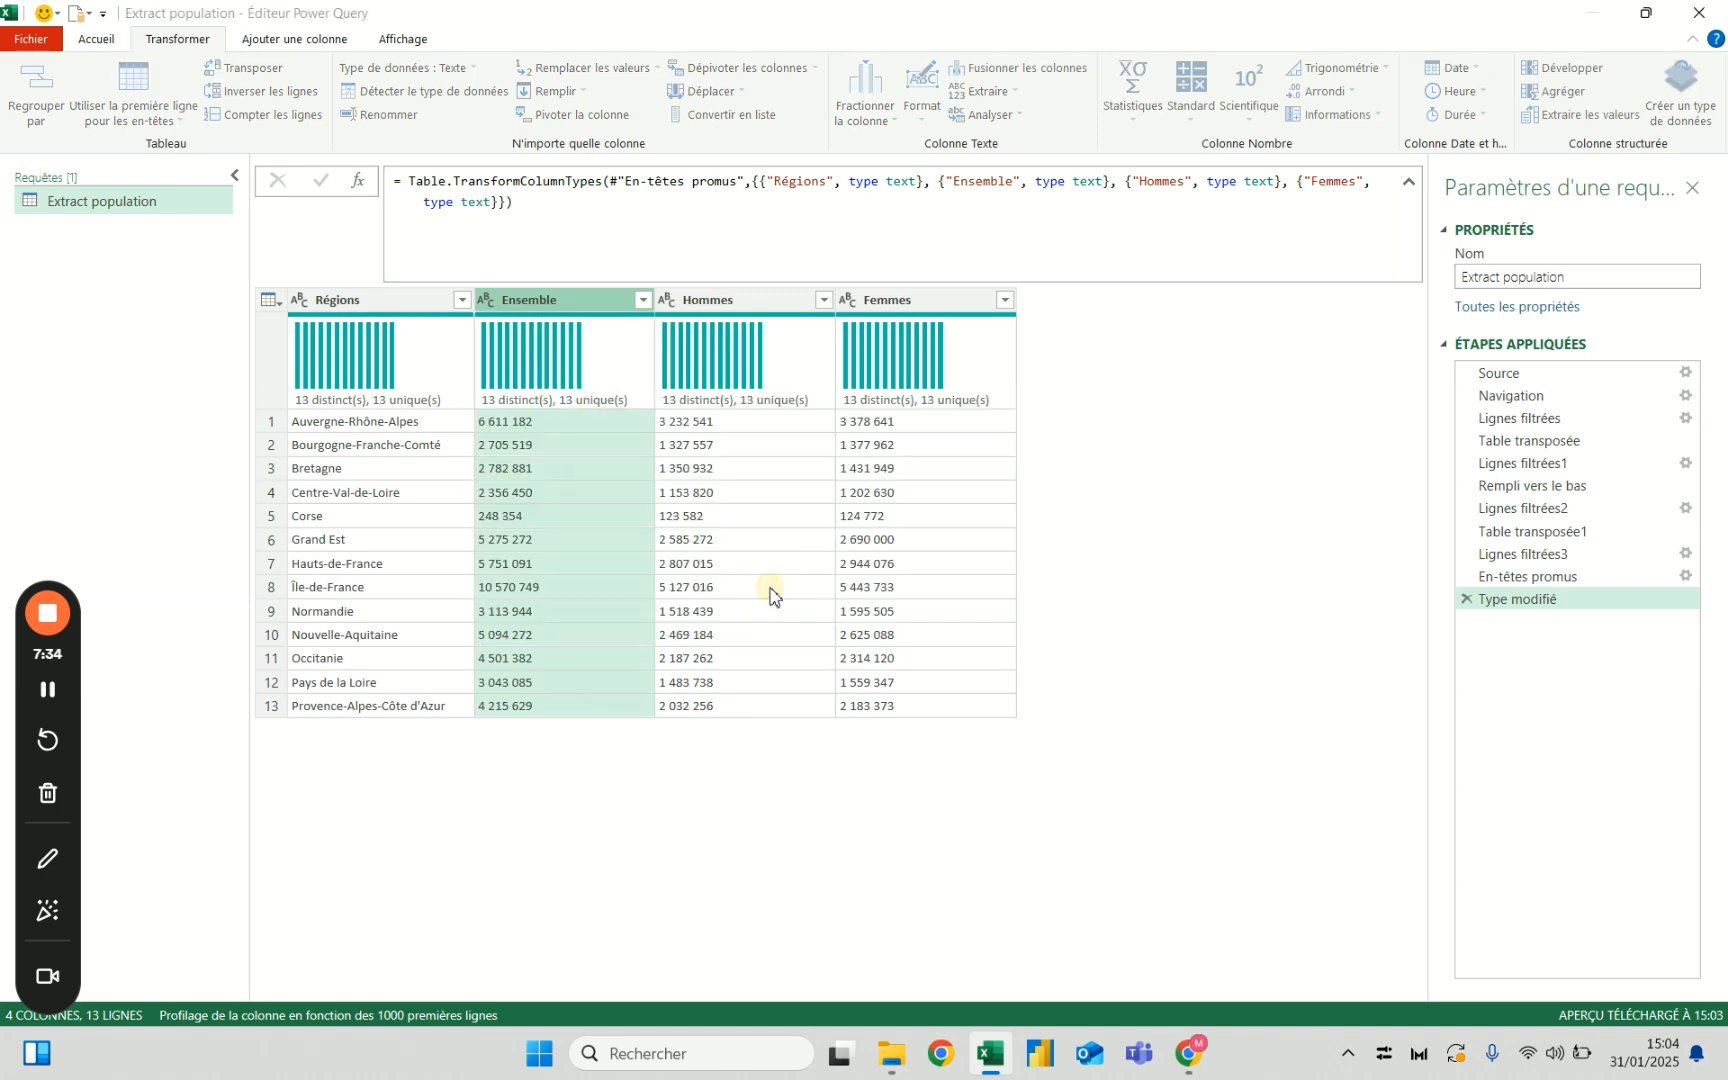
left_click(528, 428)
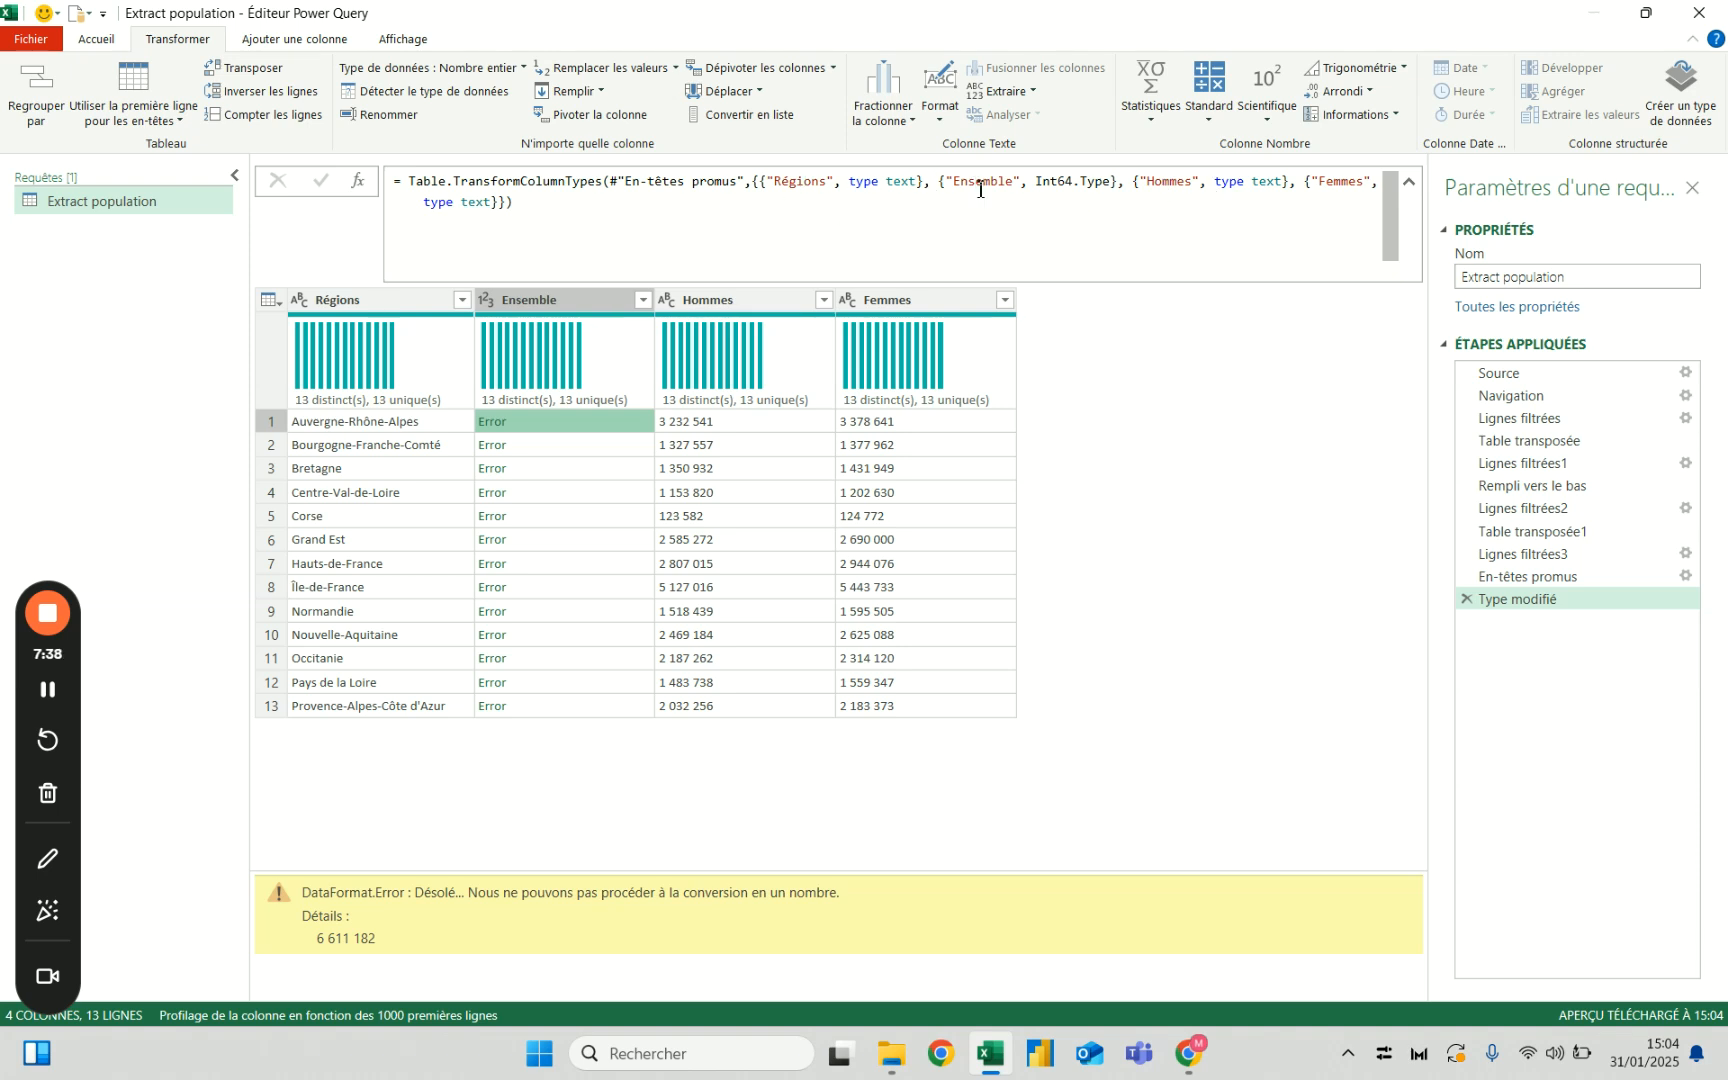
left_click_drag(940, 180, 1037, 184)
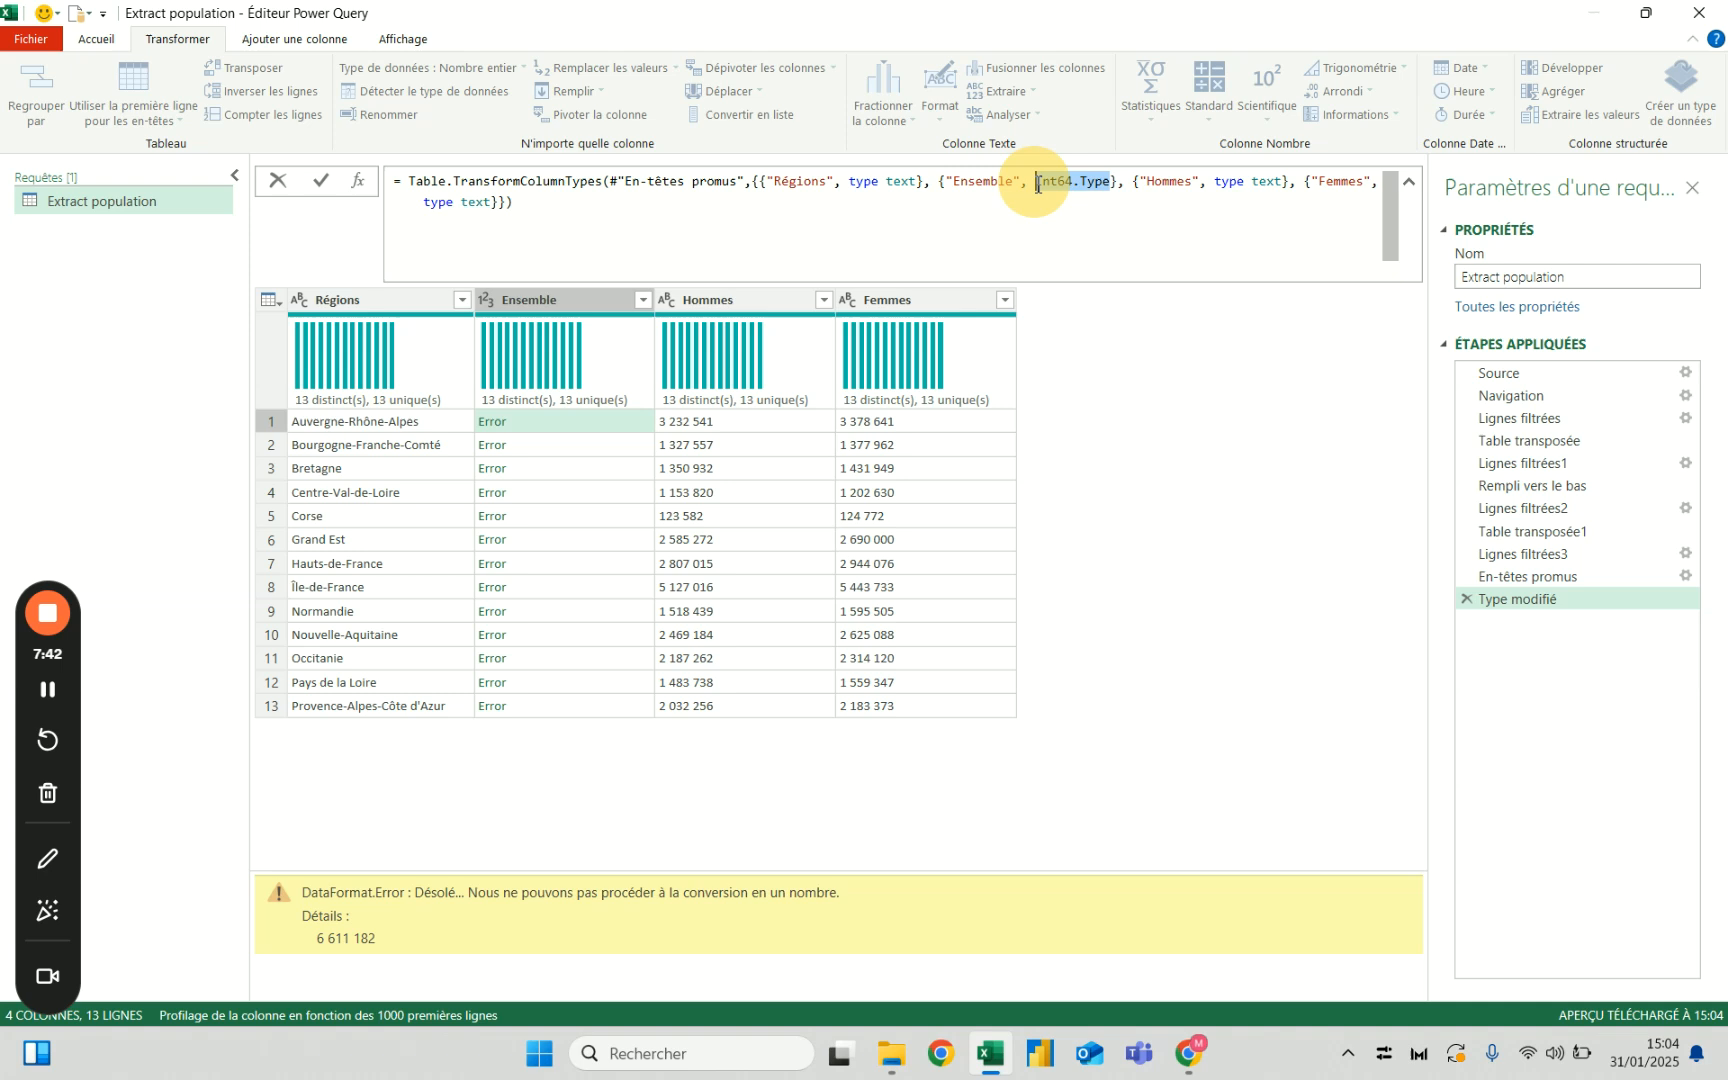
Delete the Type modifié step from the query's applied steps.
left_click(1469, 603)
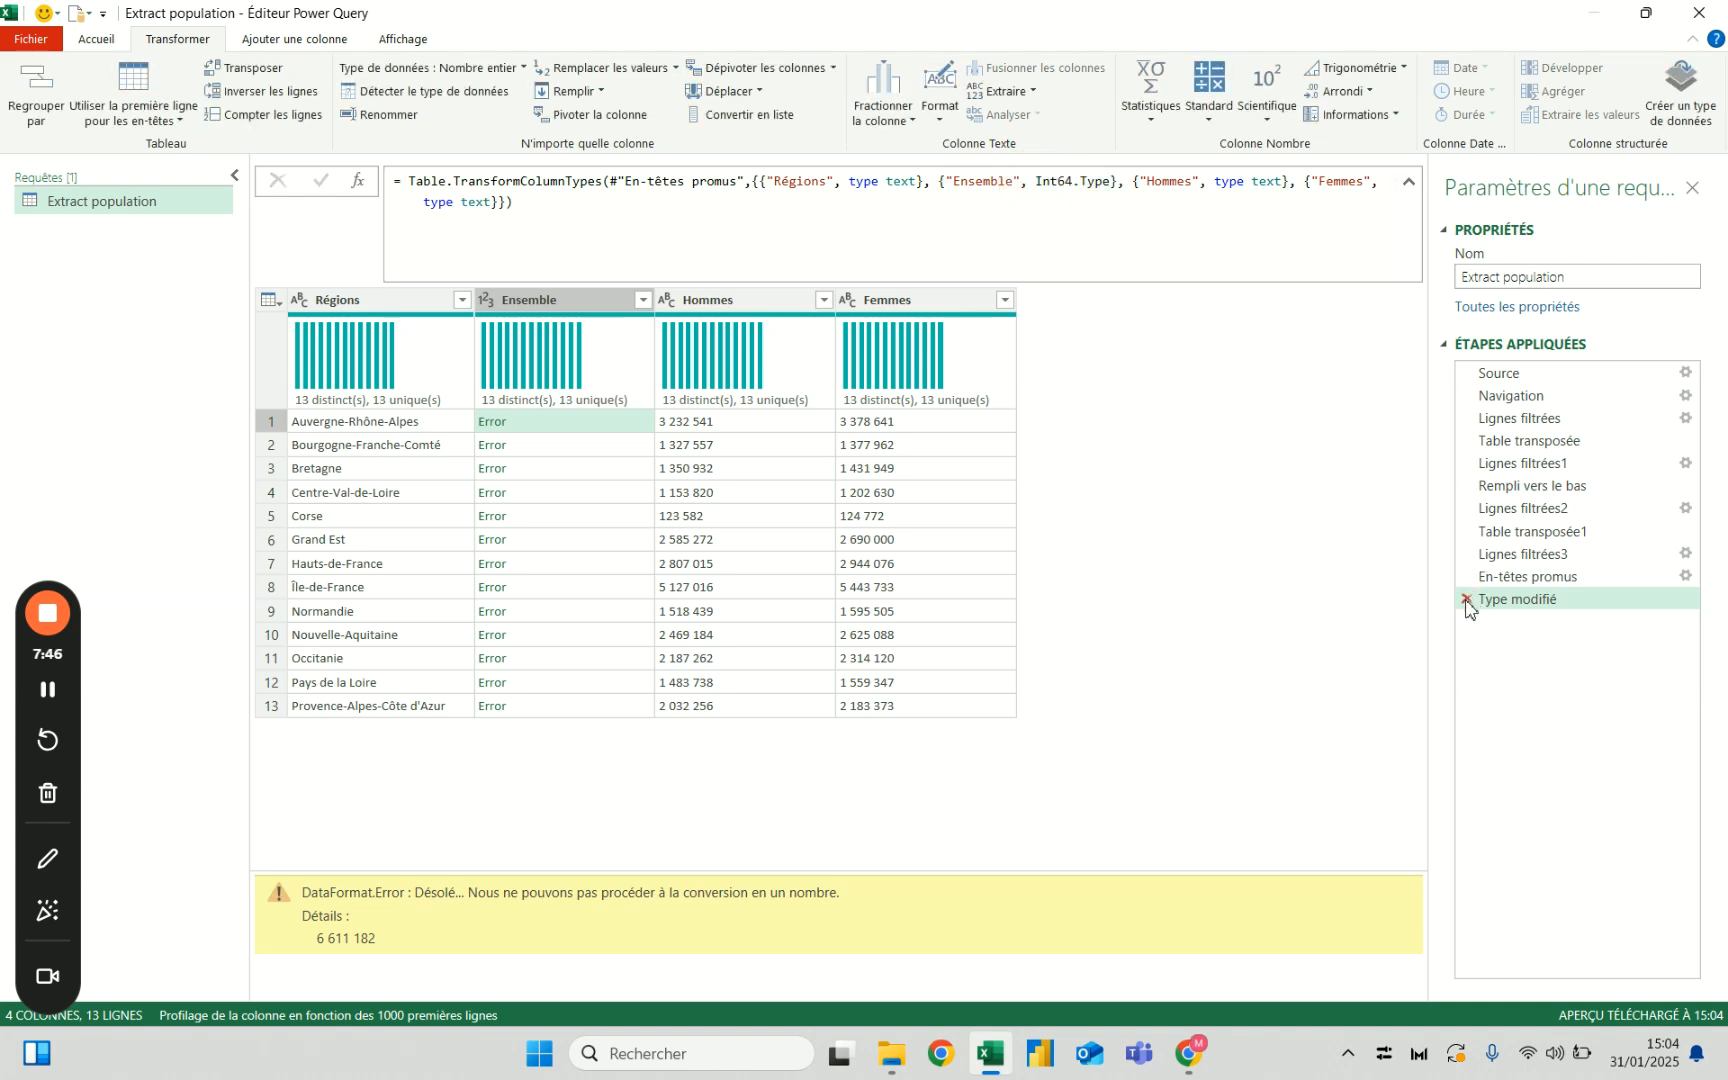
left_click(1467, 600)
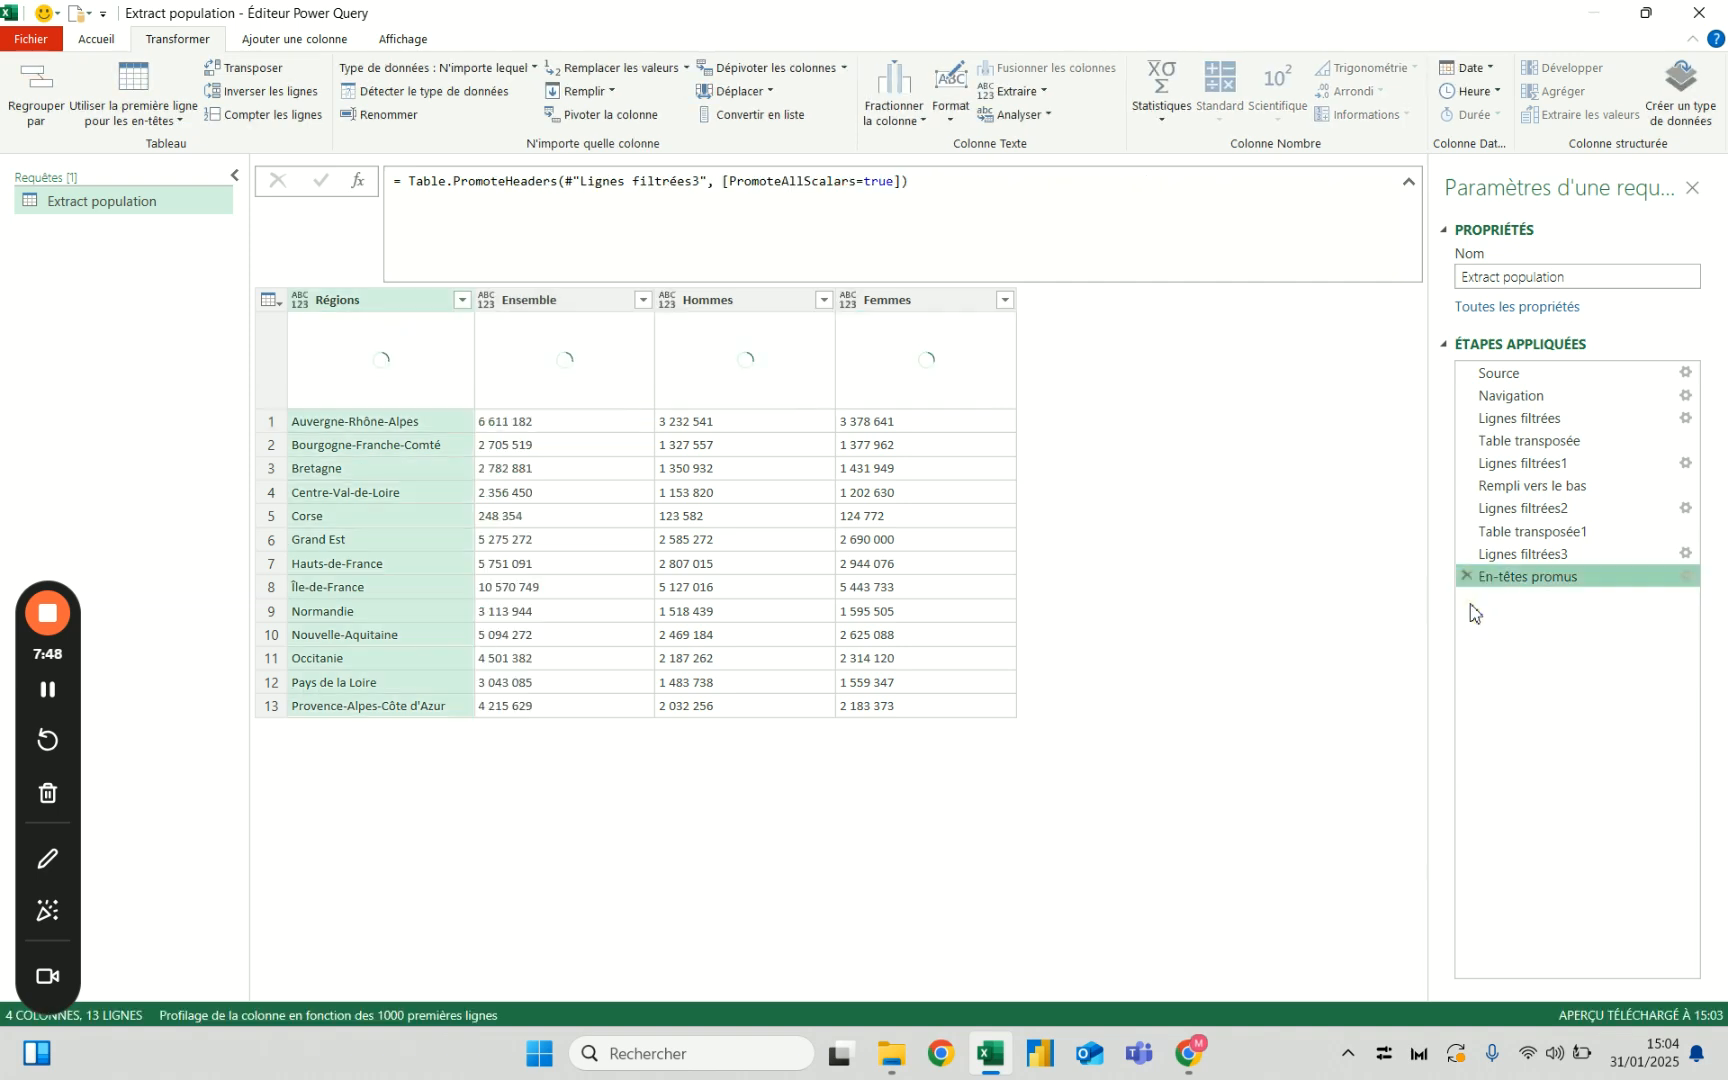
Replace the non-breaking space #(00A0) with nothing in the Ensemble, Hommes and Femmes columns, using special characters.
left_click(556, 303)
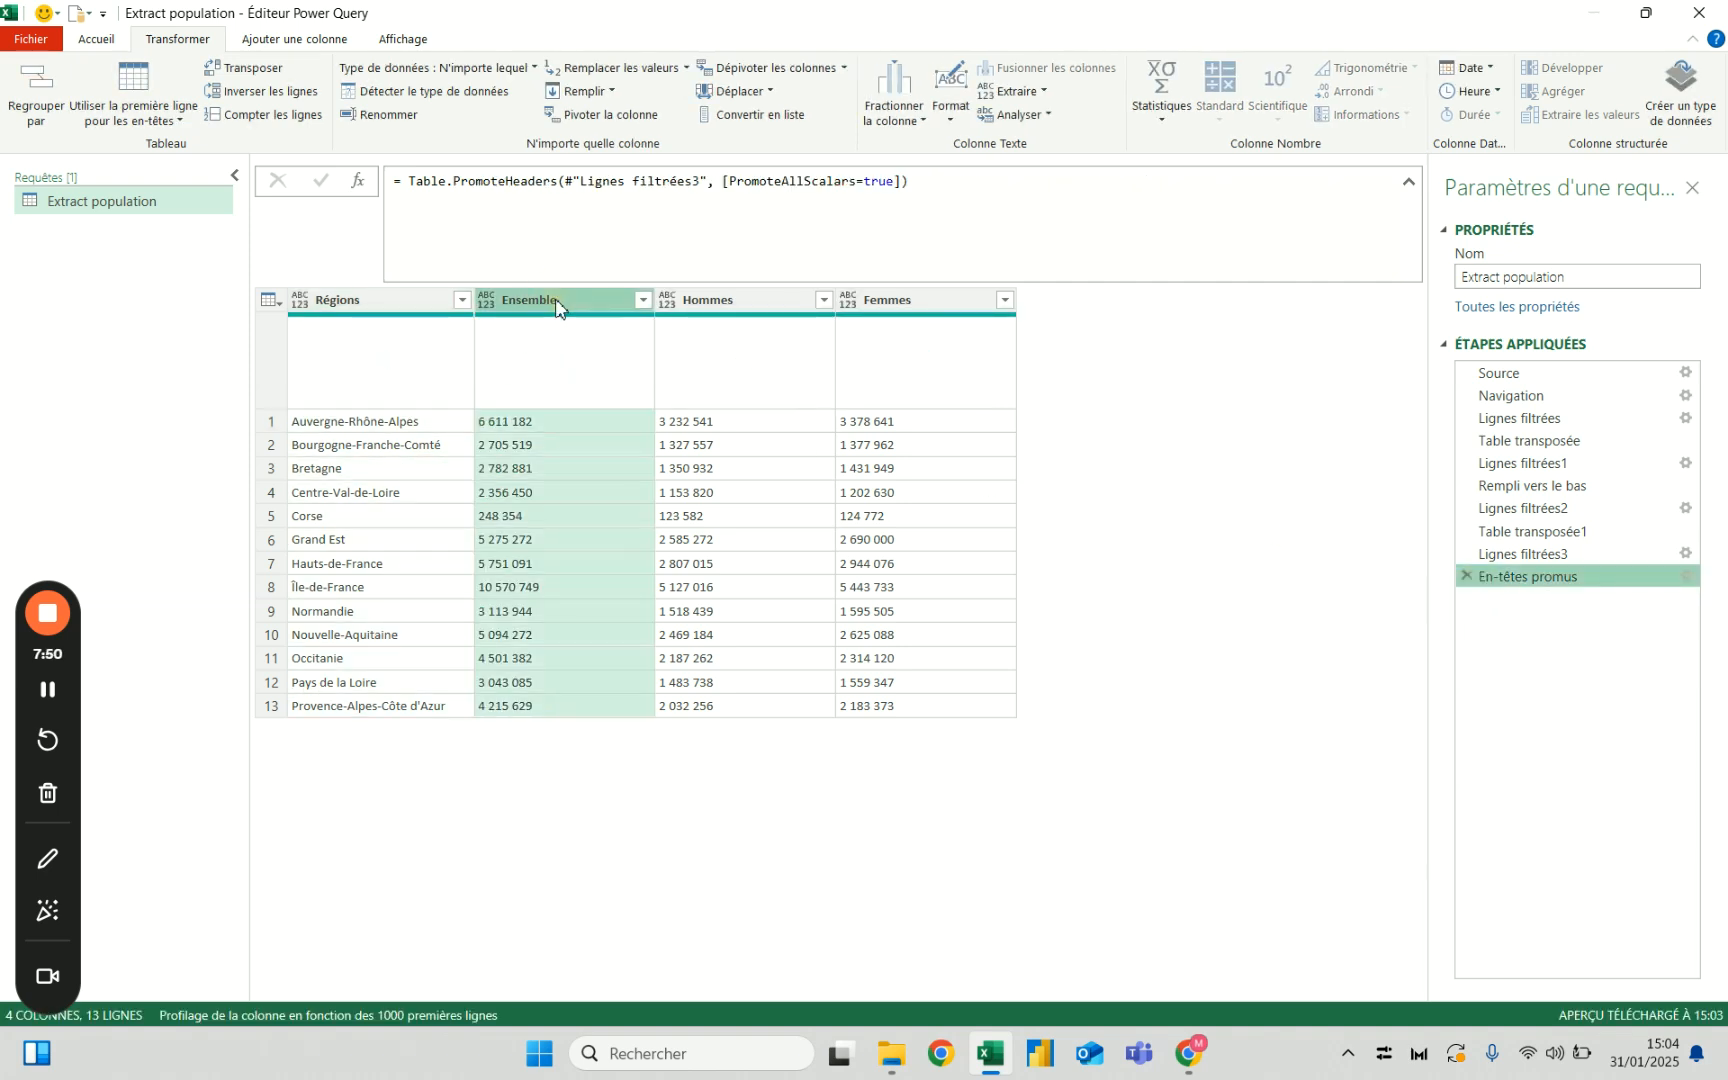
left_click(913, 302, "shift")
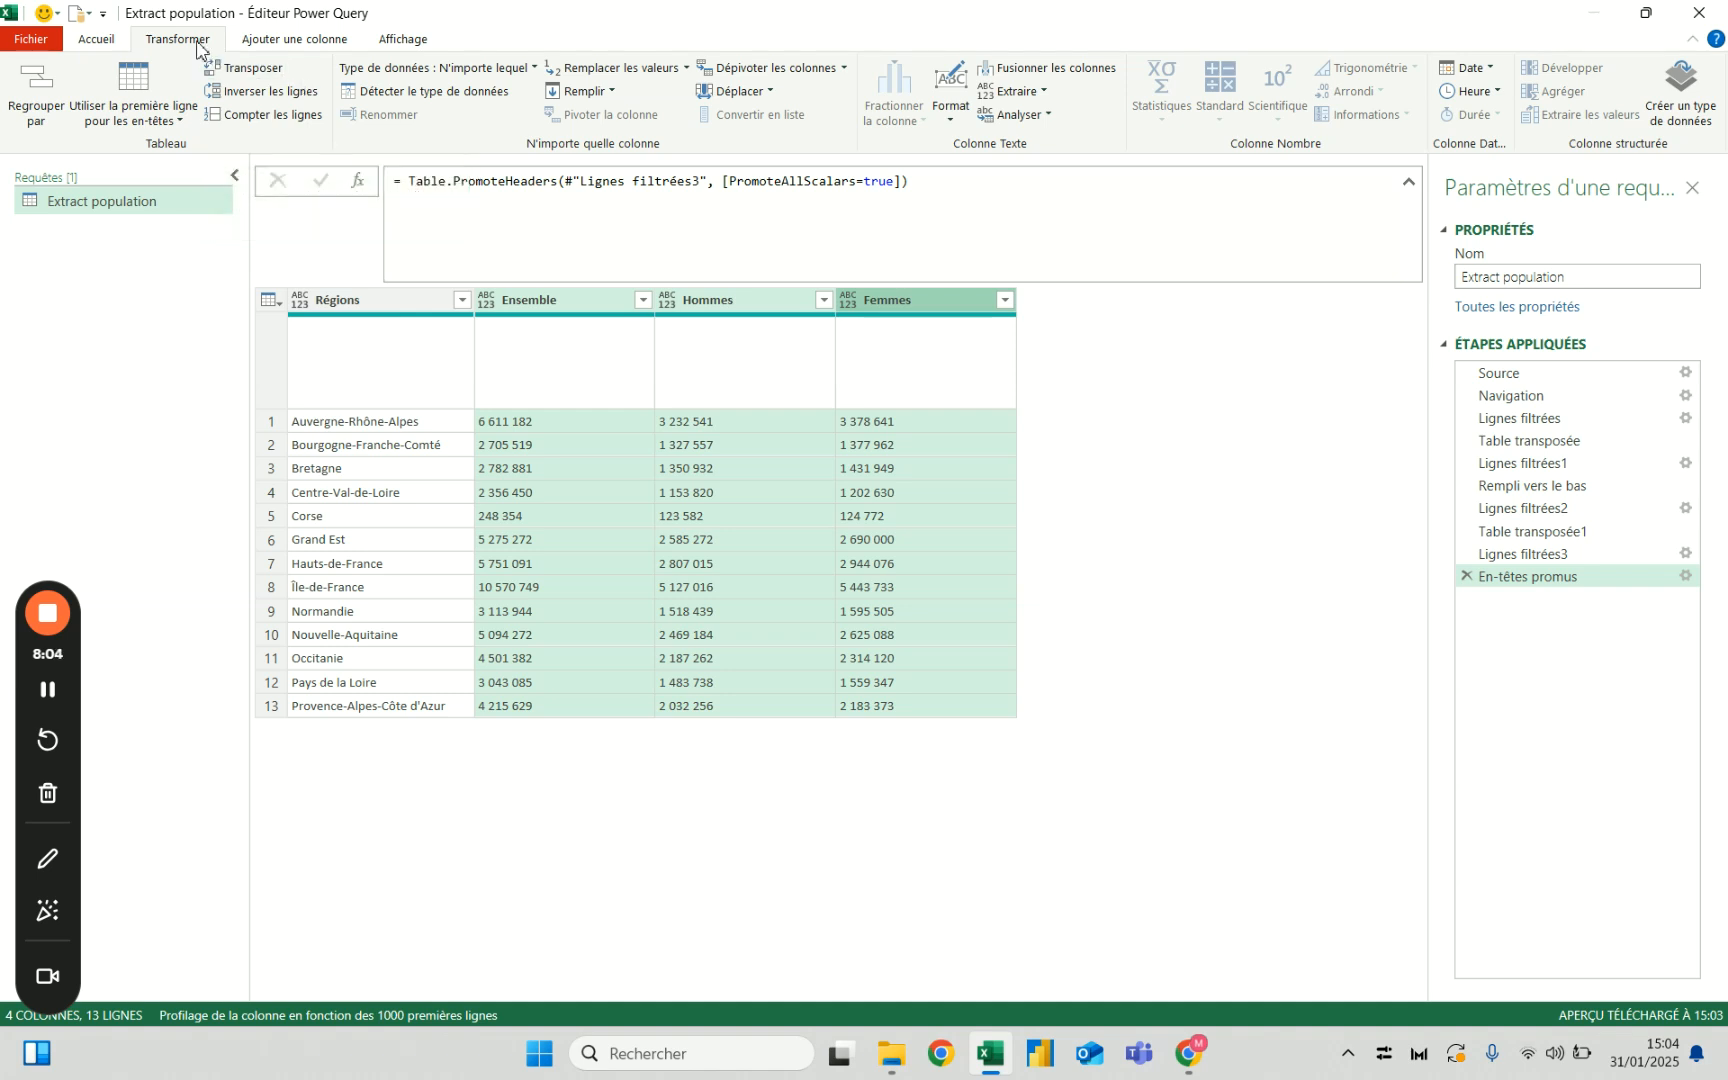
left_click(665, 68)
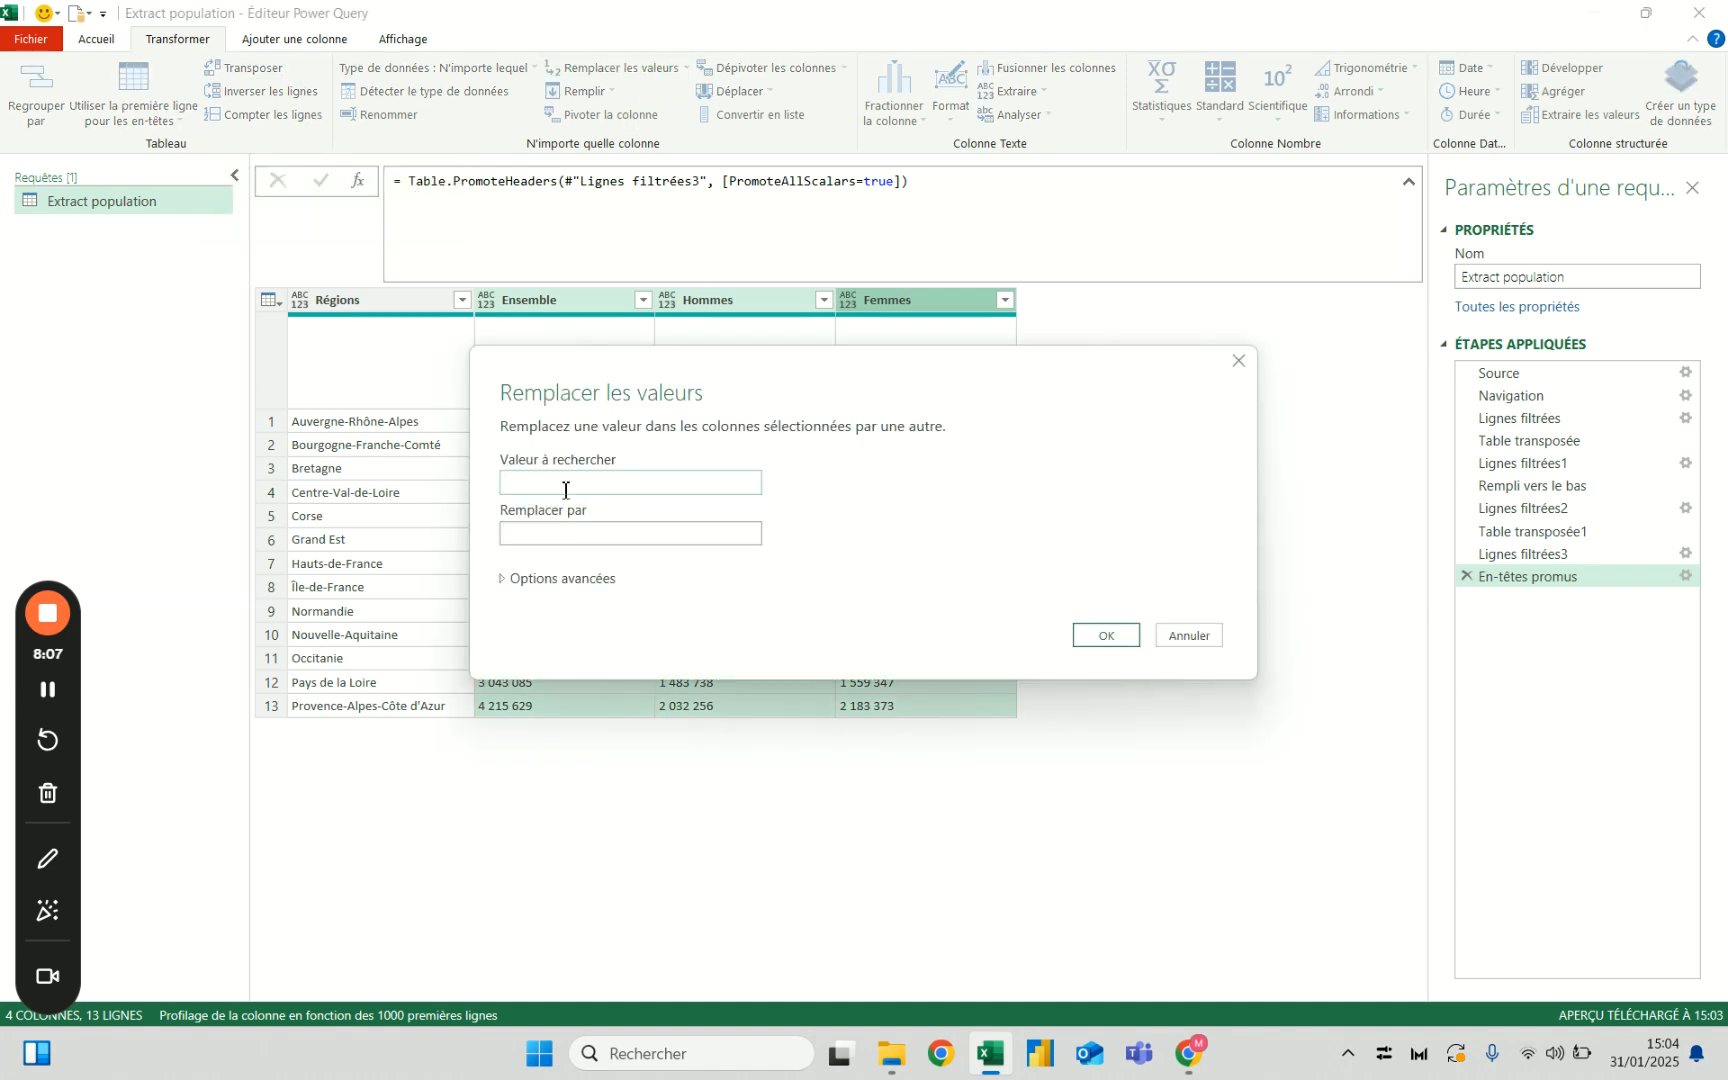
left_click(553, 578)
left_click(570, 624)
left_click(573, 653)
left_click(580, 759)
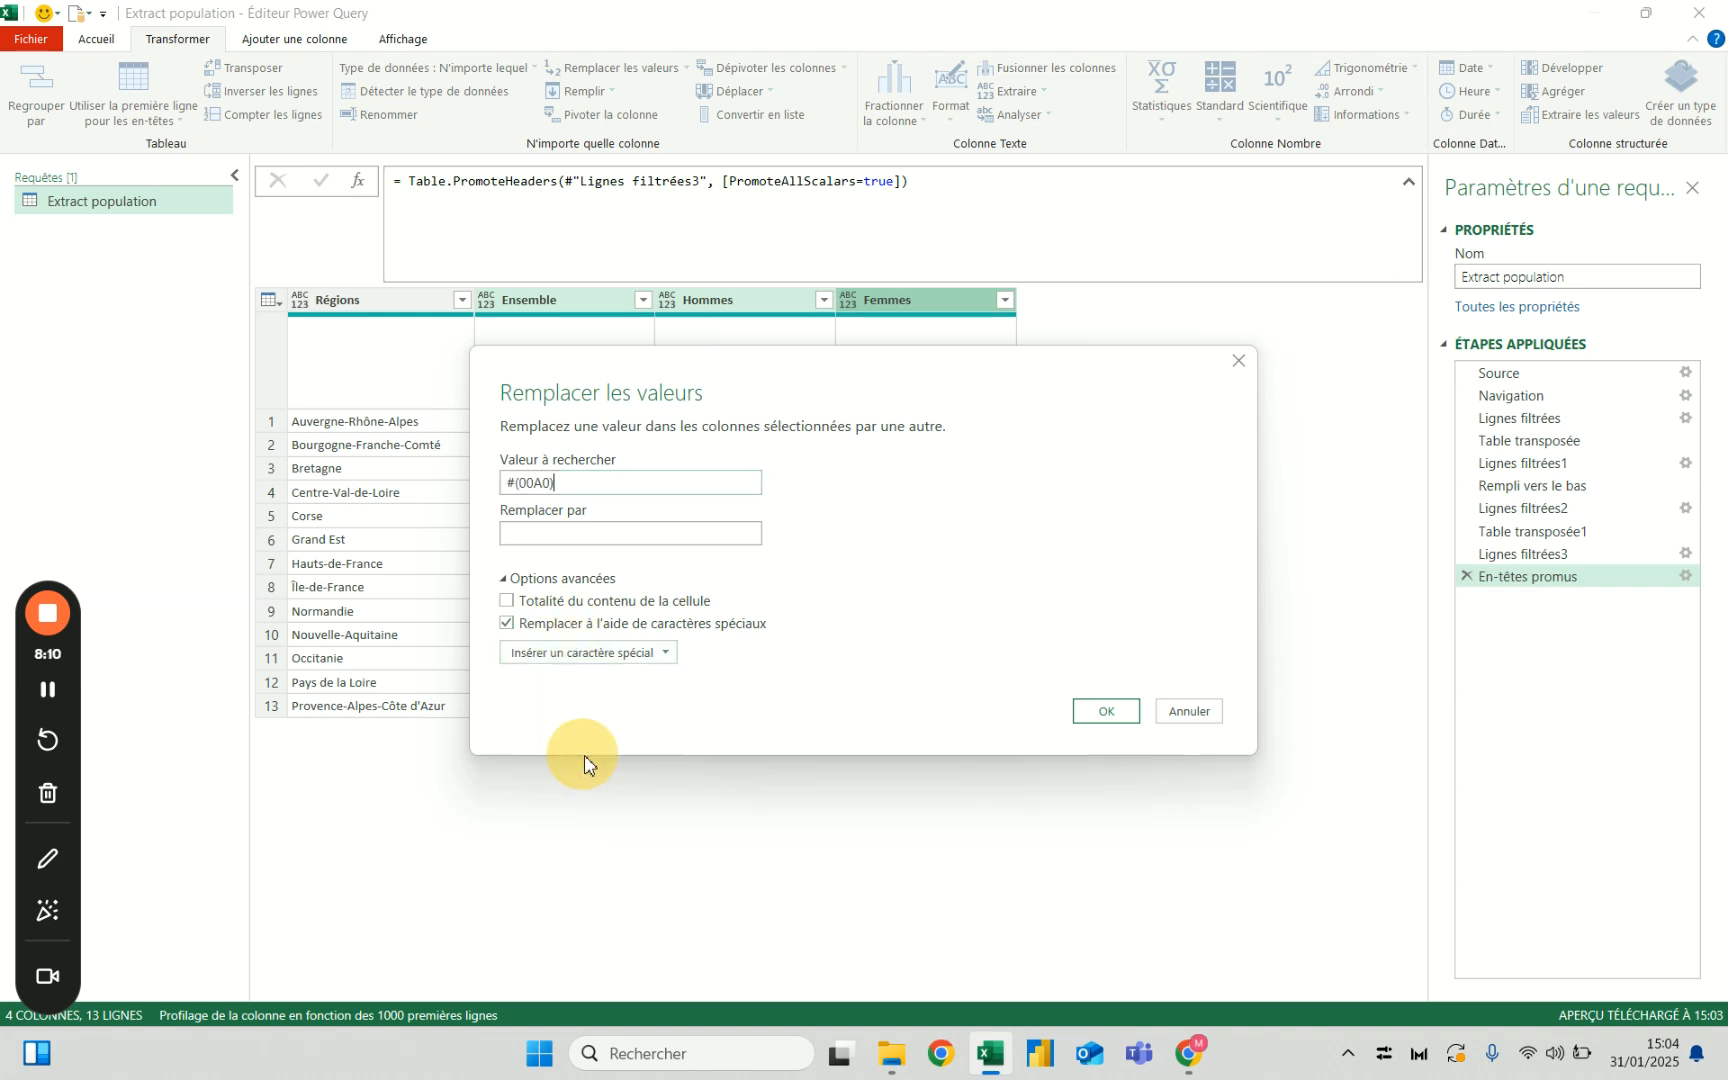
left_click_drag(790, 366, 891, 493)
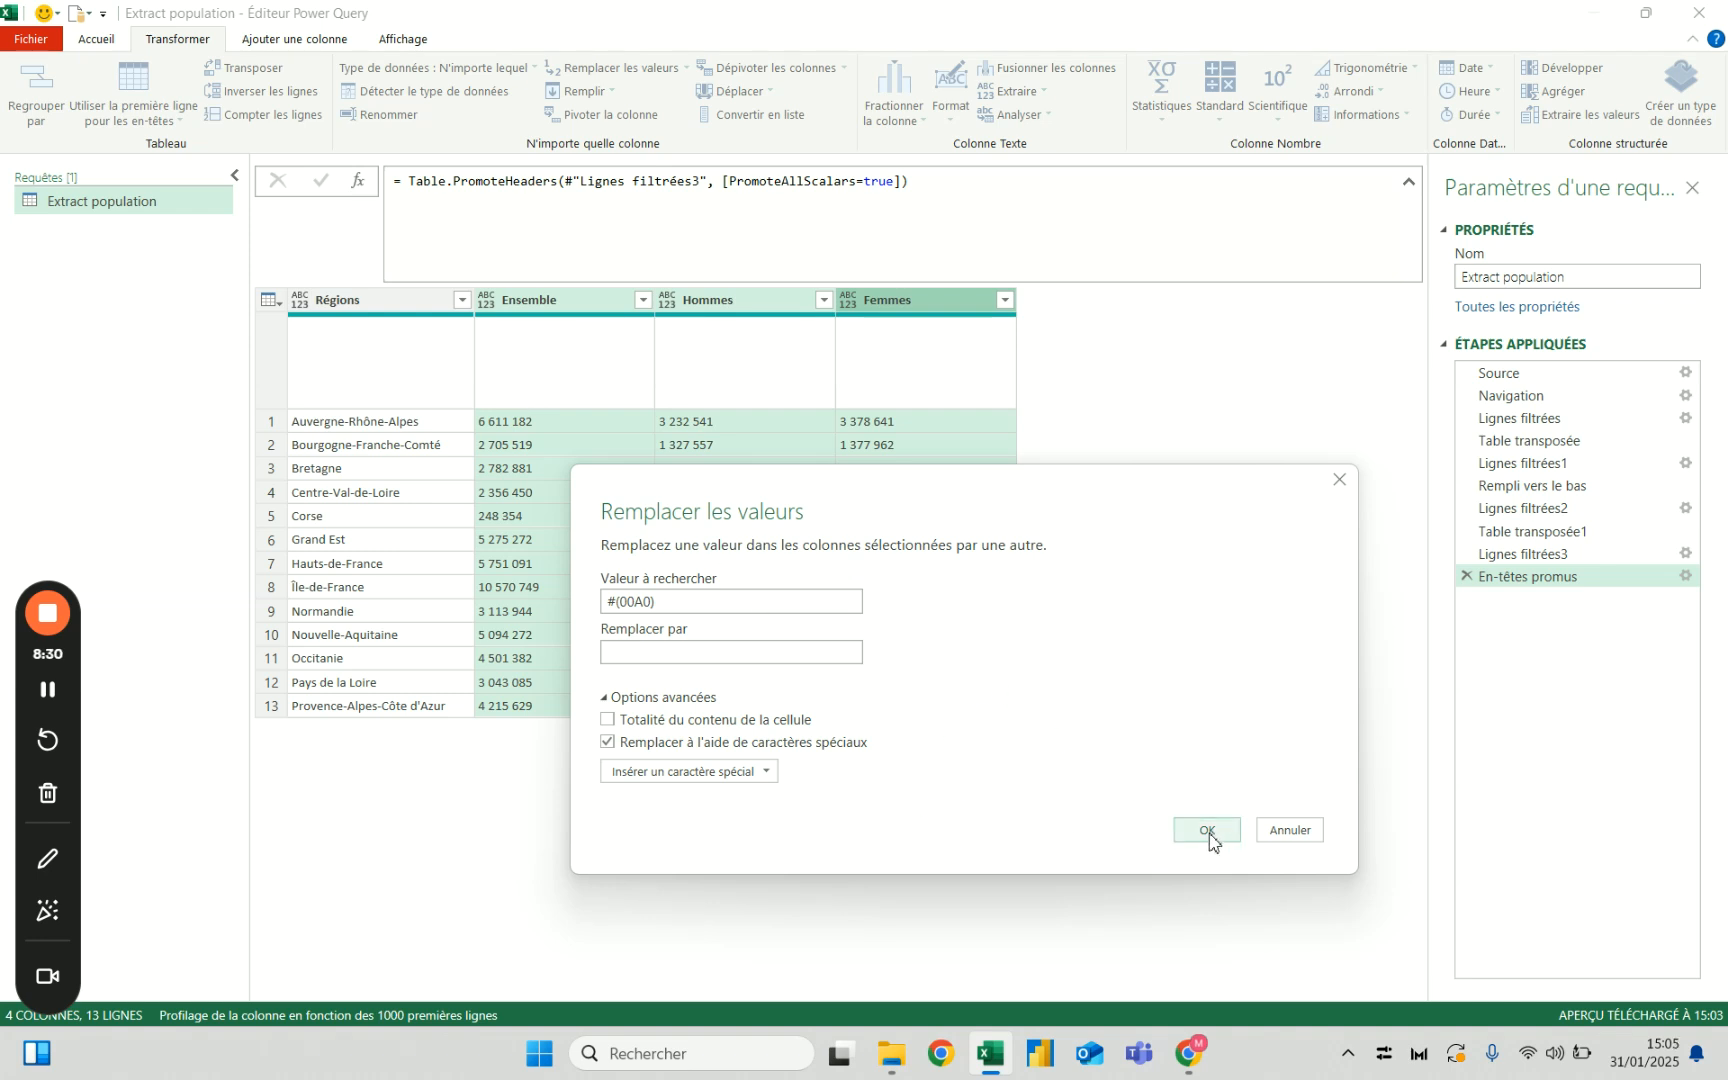
left_click_drag(672, 601, 609, 601)
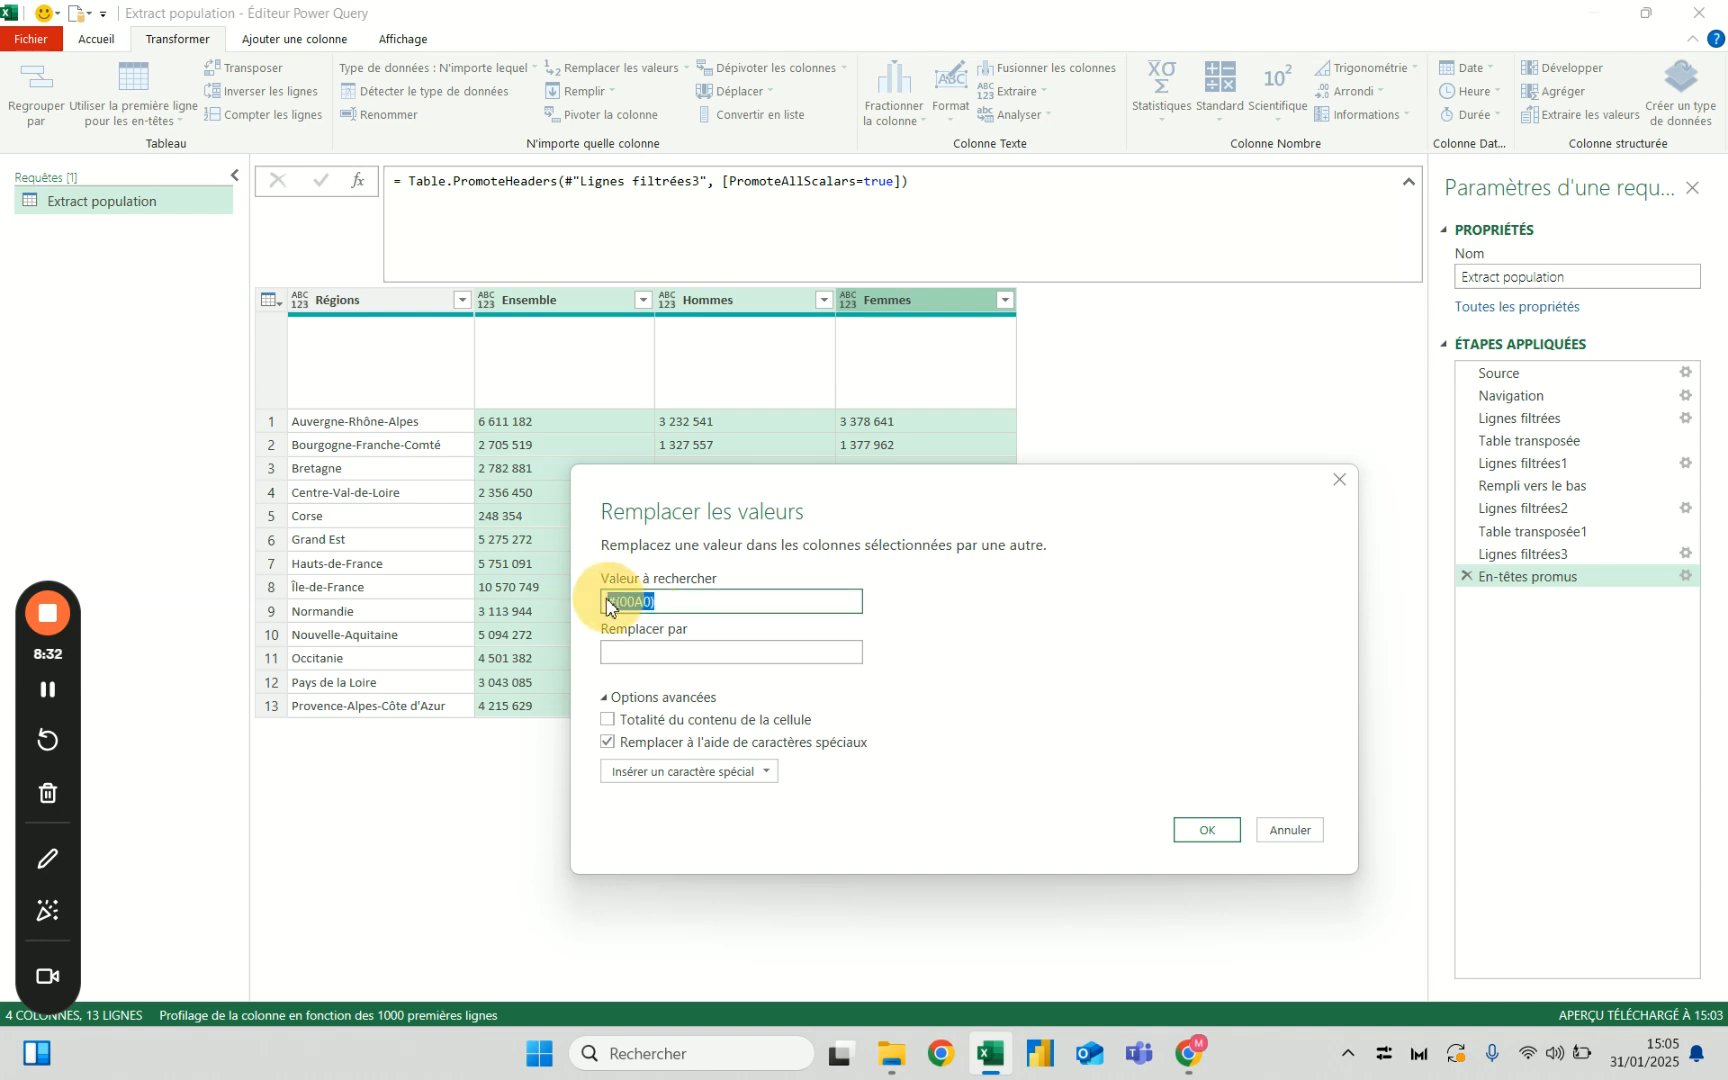
left_click(671, 601)
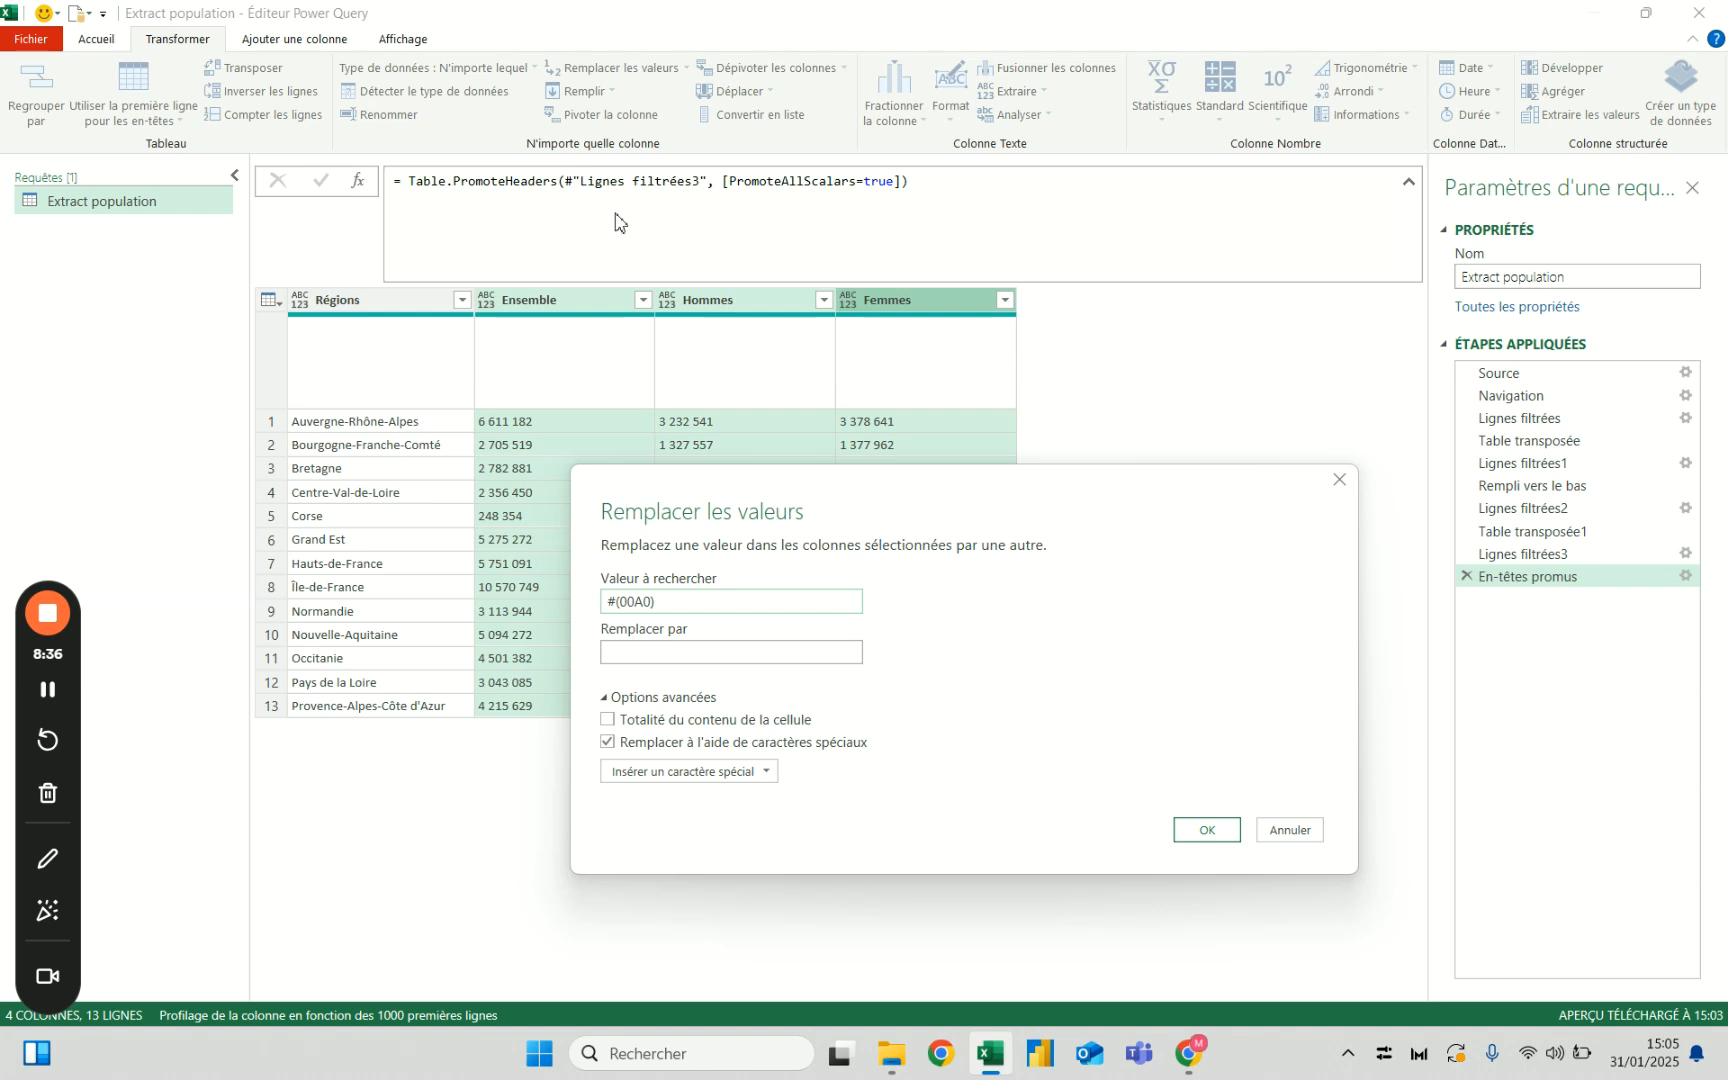
left_click(1199, 838)
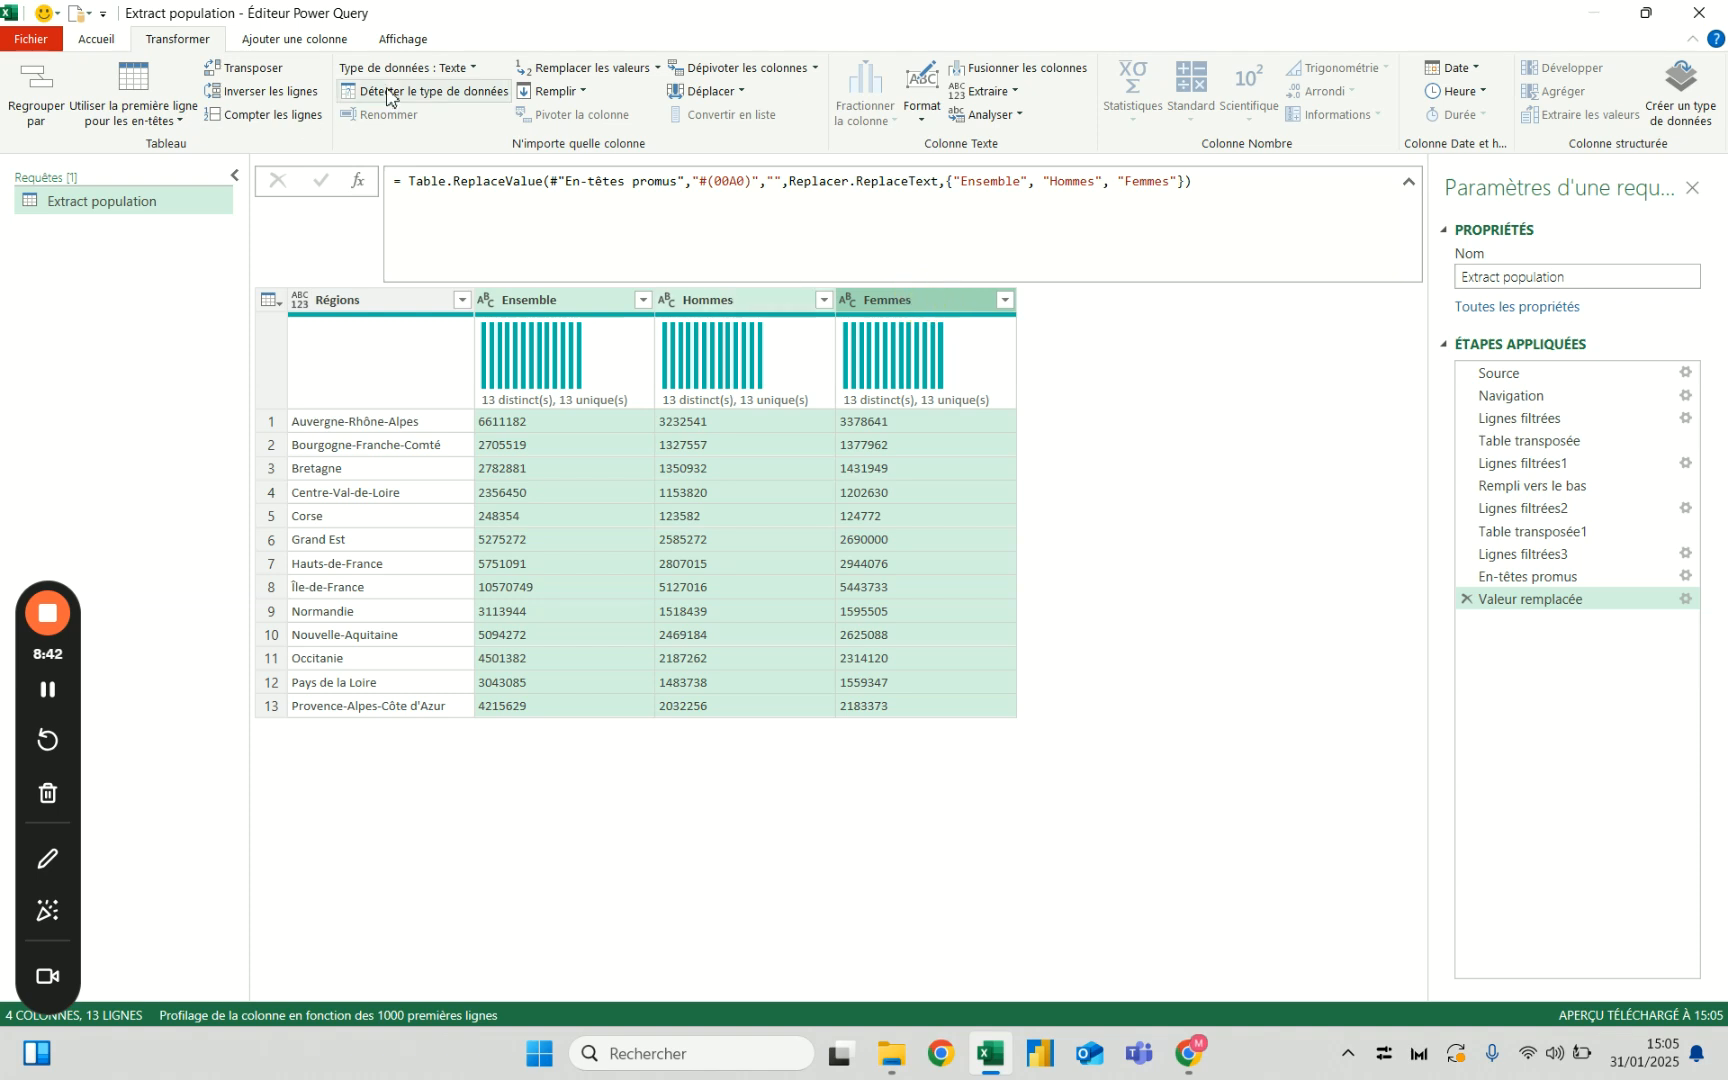
Set the Ensemble, Hommes and Femmes columns to whole number and the Régions column to text.
left_click(460, 70)
left_click(437, 148)
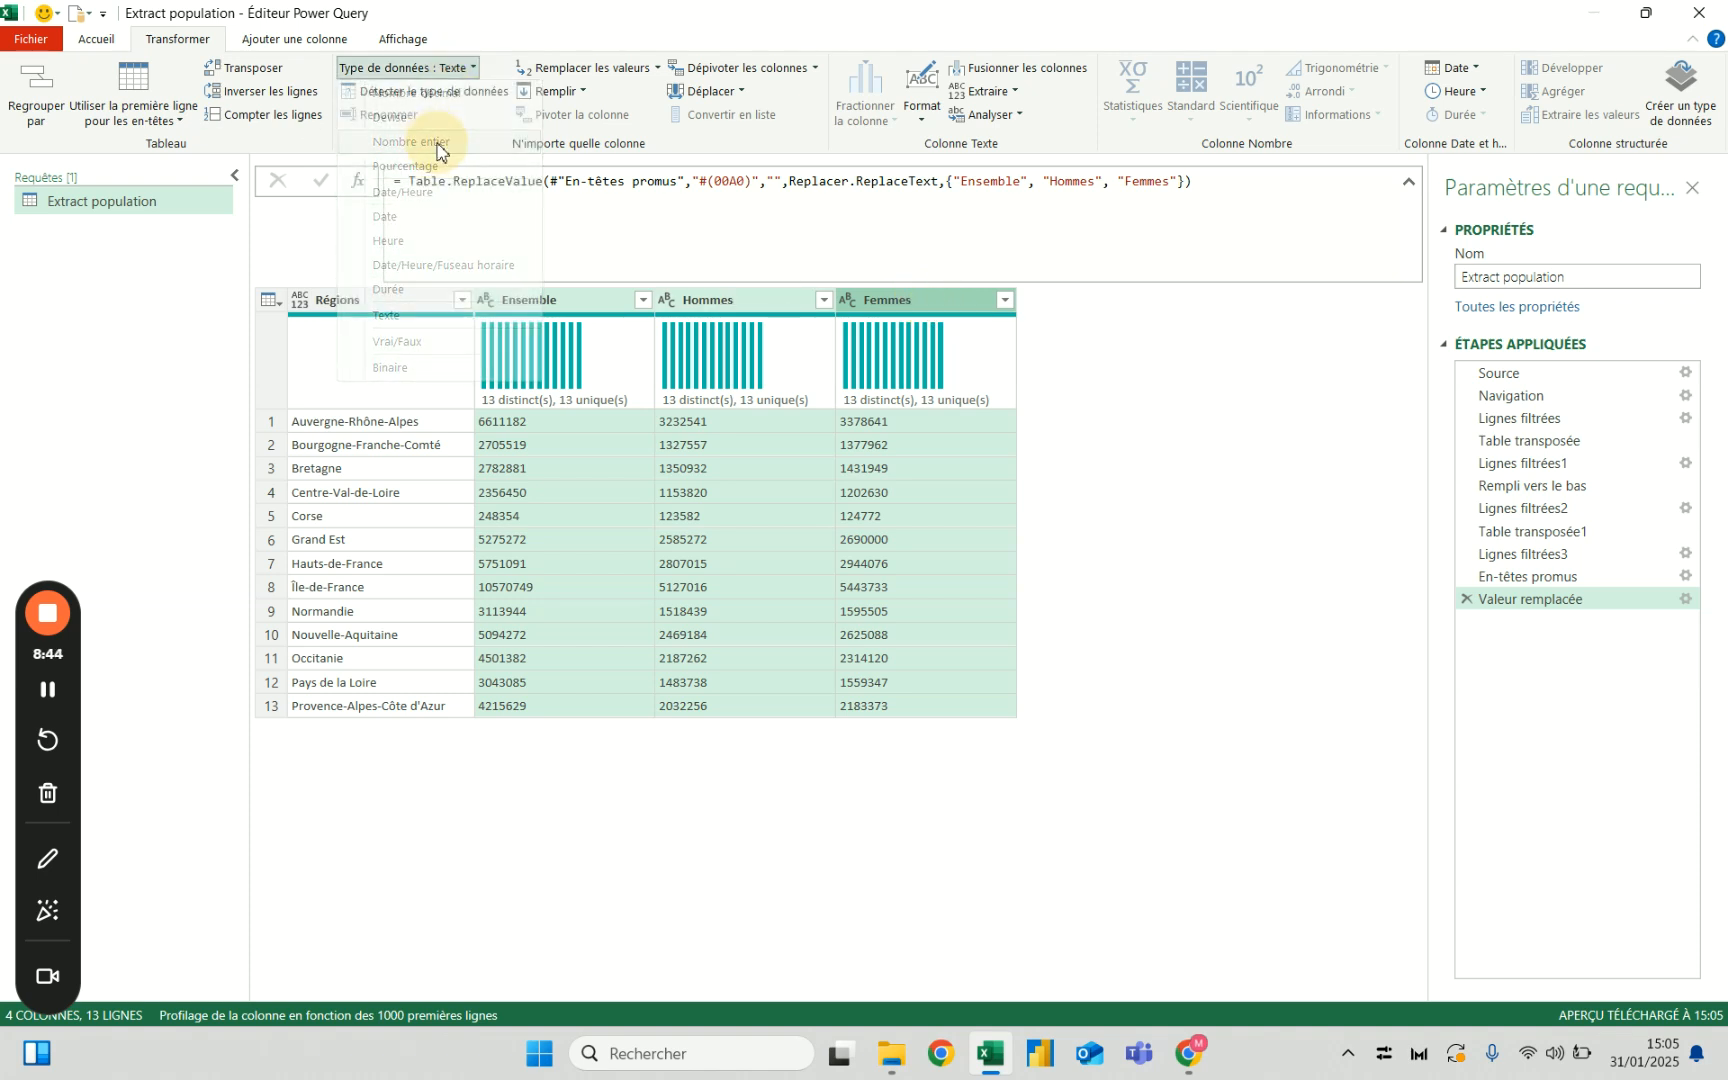
left_click(515, 300)
left_click(340, 302)
left_click(298, 300)
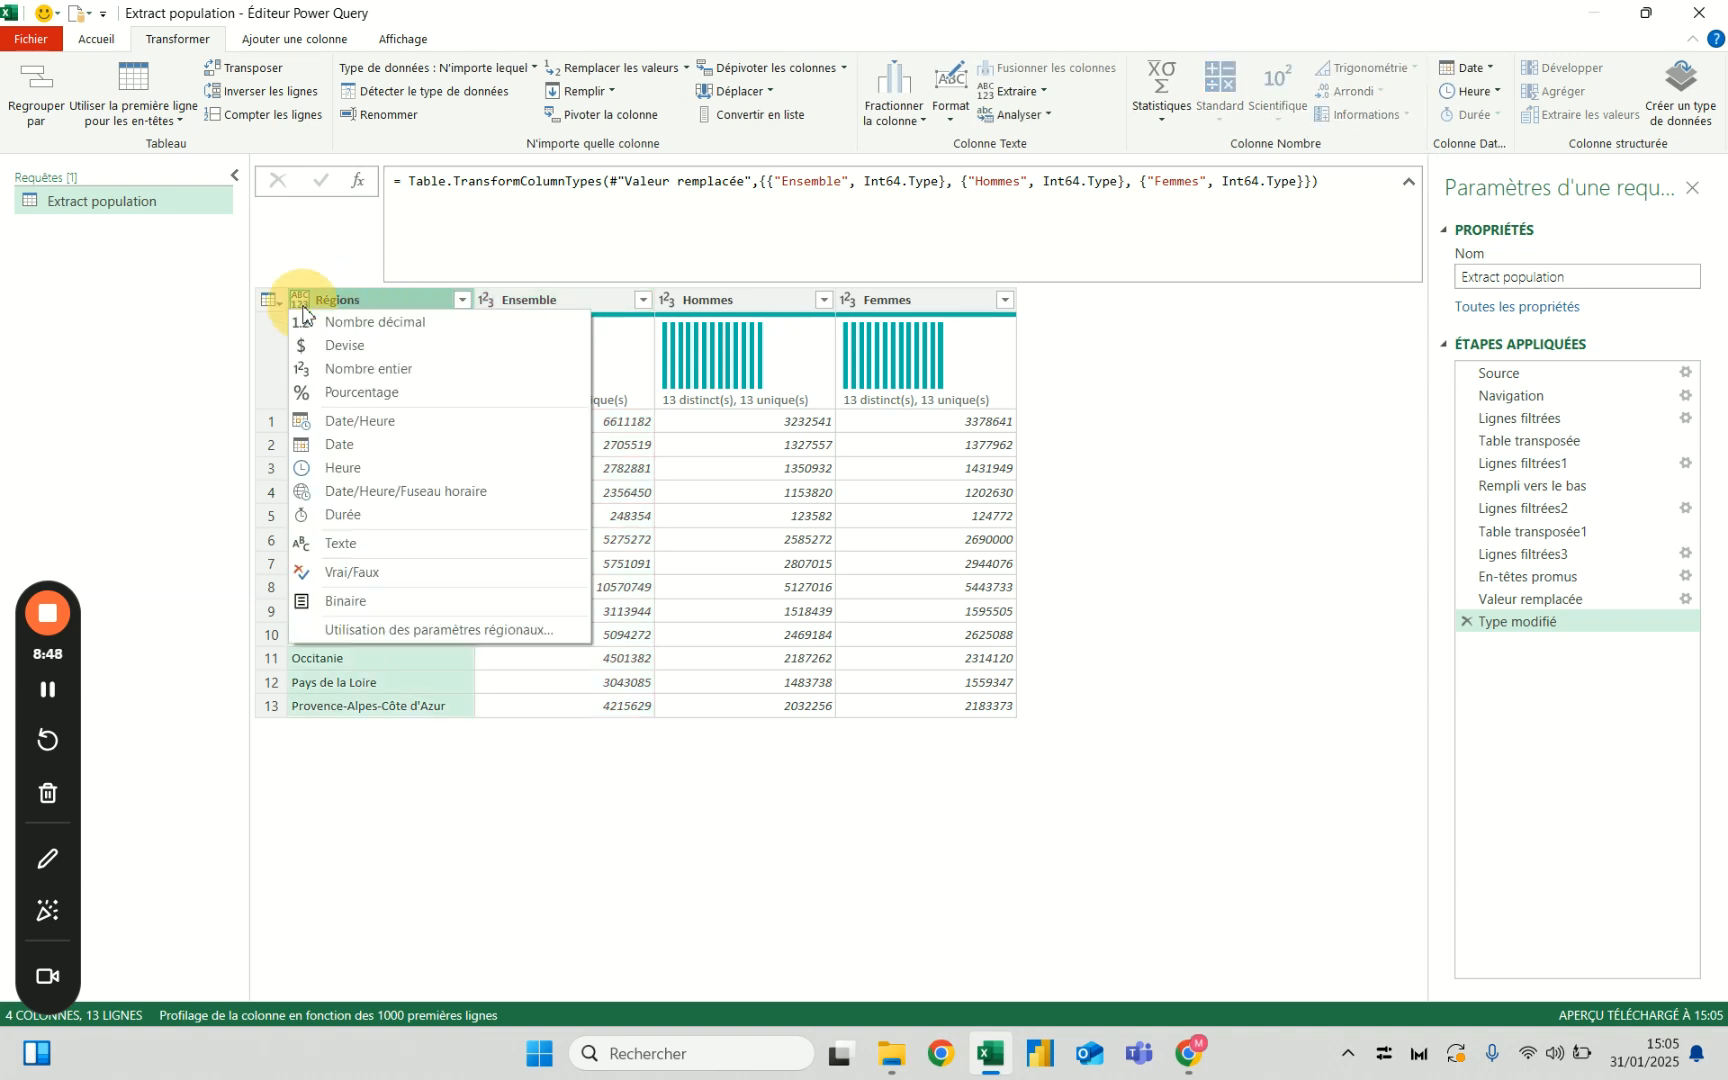
left_click(320, 548)
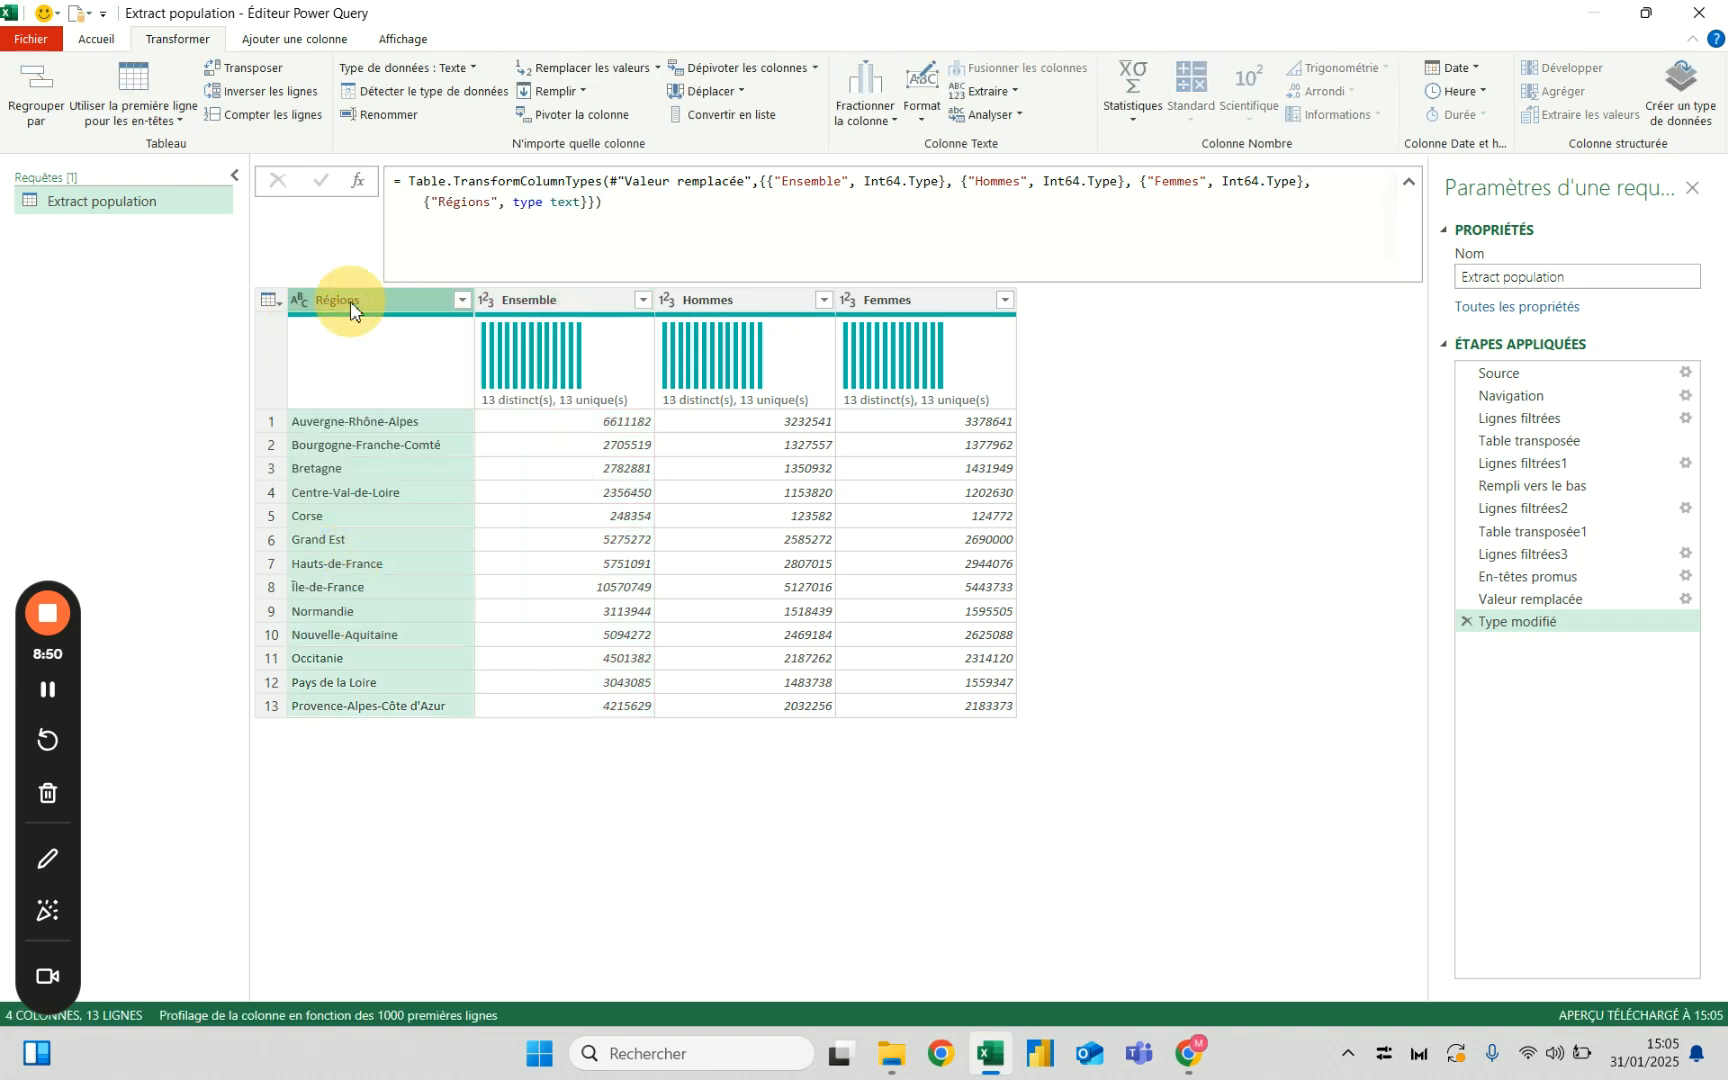
Examine the Ensemble, Hommes and Femmes values for Bourgogne-Franche-Comté and Bretagne.
left_click(600, 302)
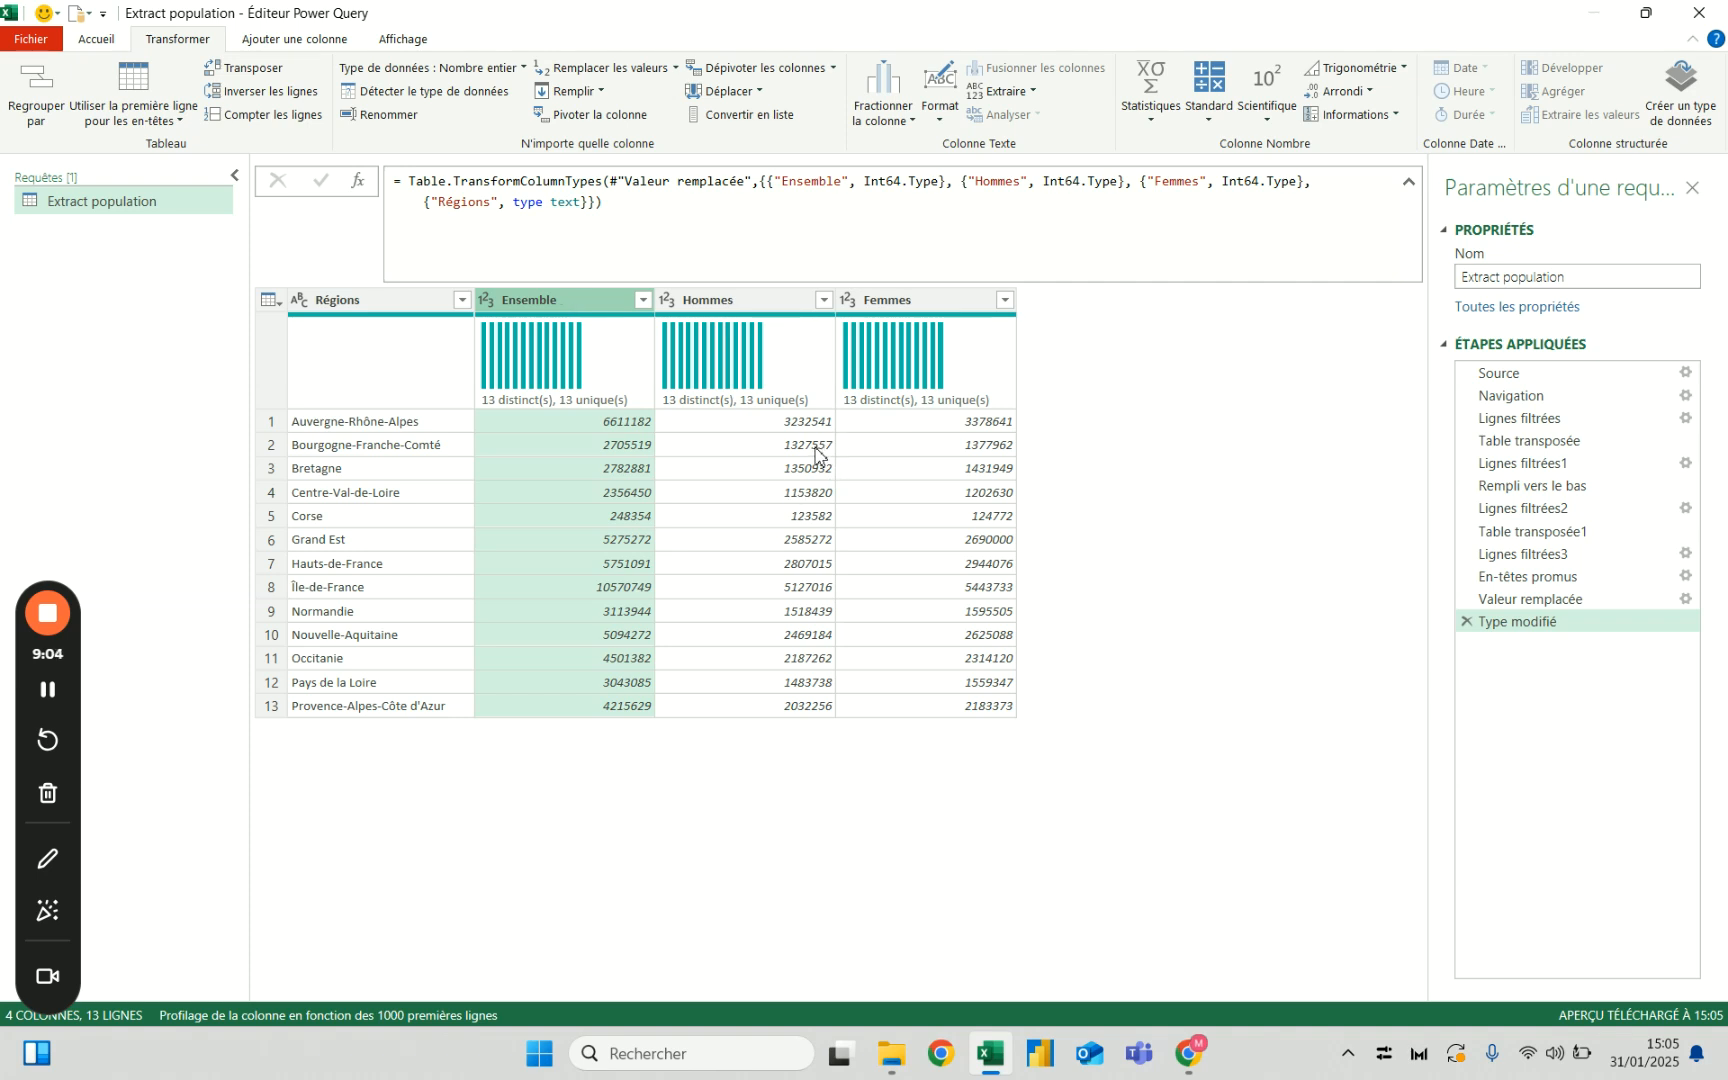
left_click(608, 446)
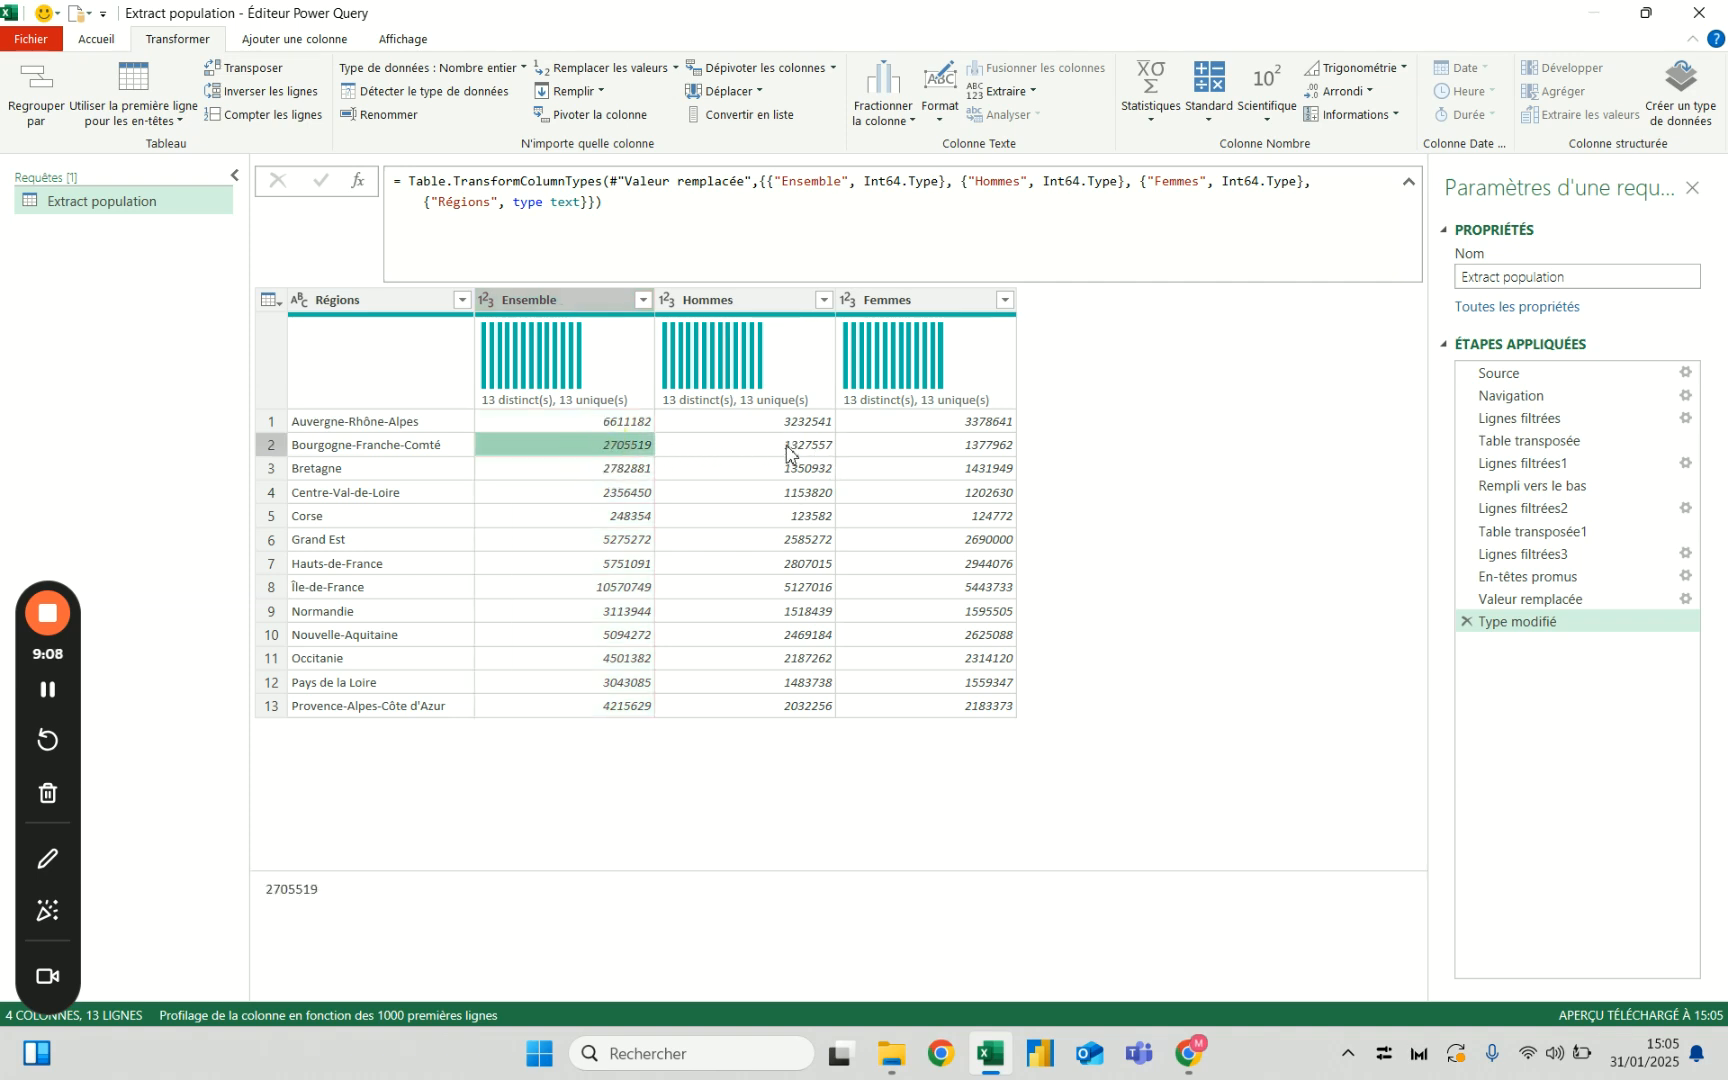
left_click(822, 447)
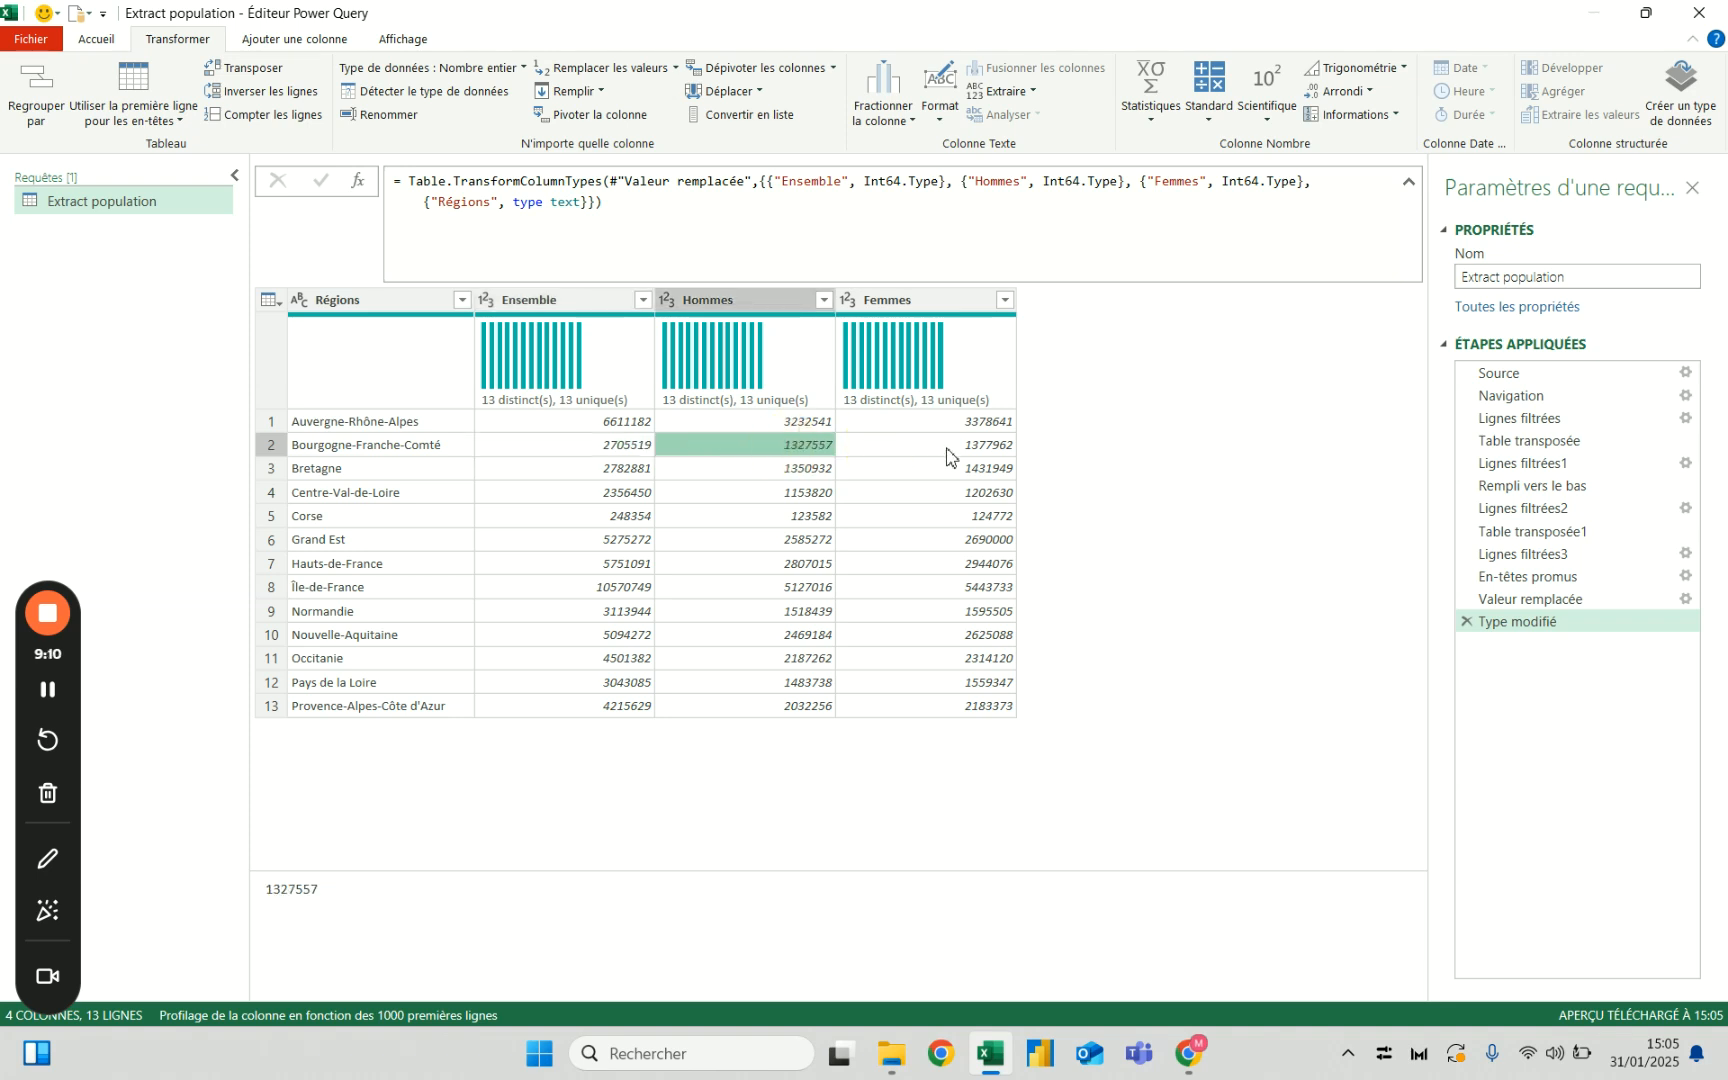
left_click(643, 450)
left_click(829, 450)
left_click(930, 447)
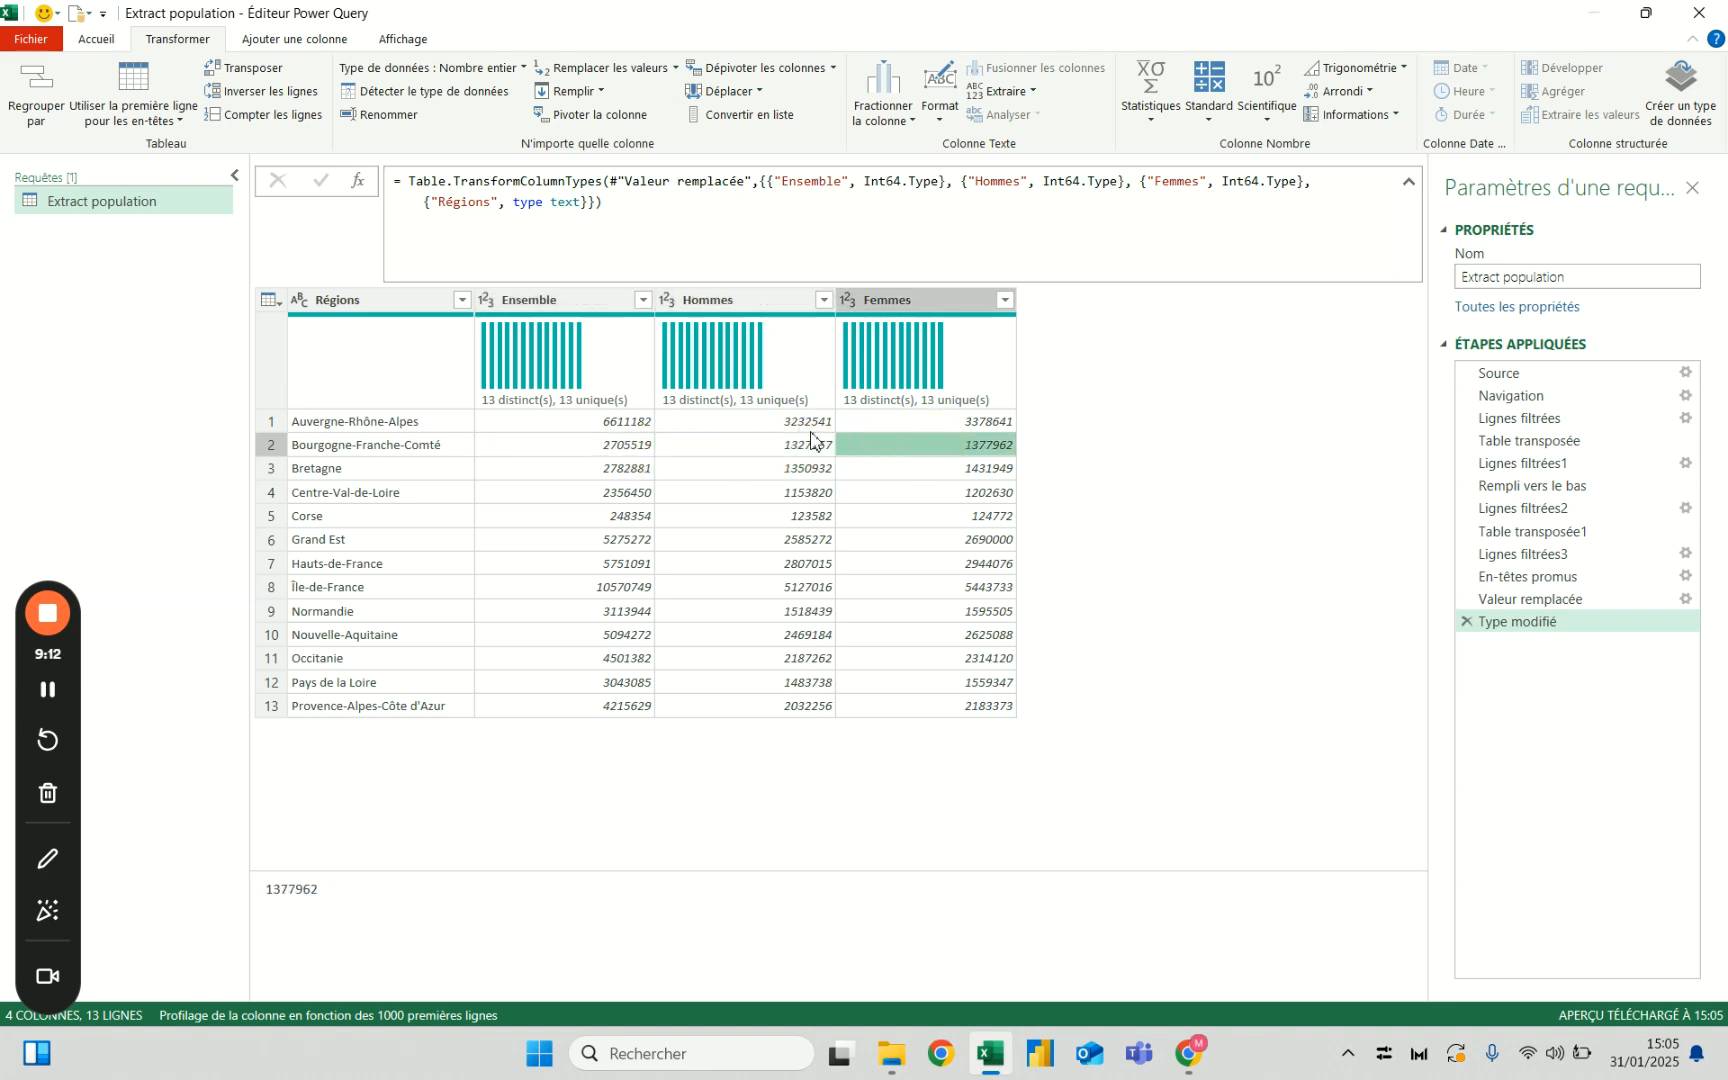
left_click(802, 470)
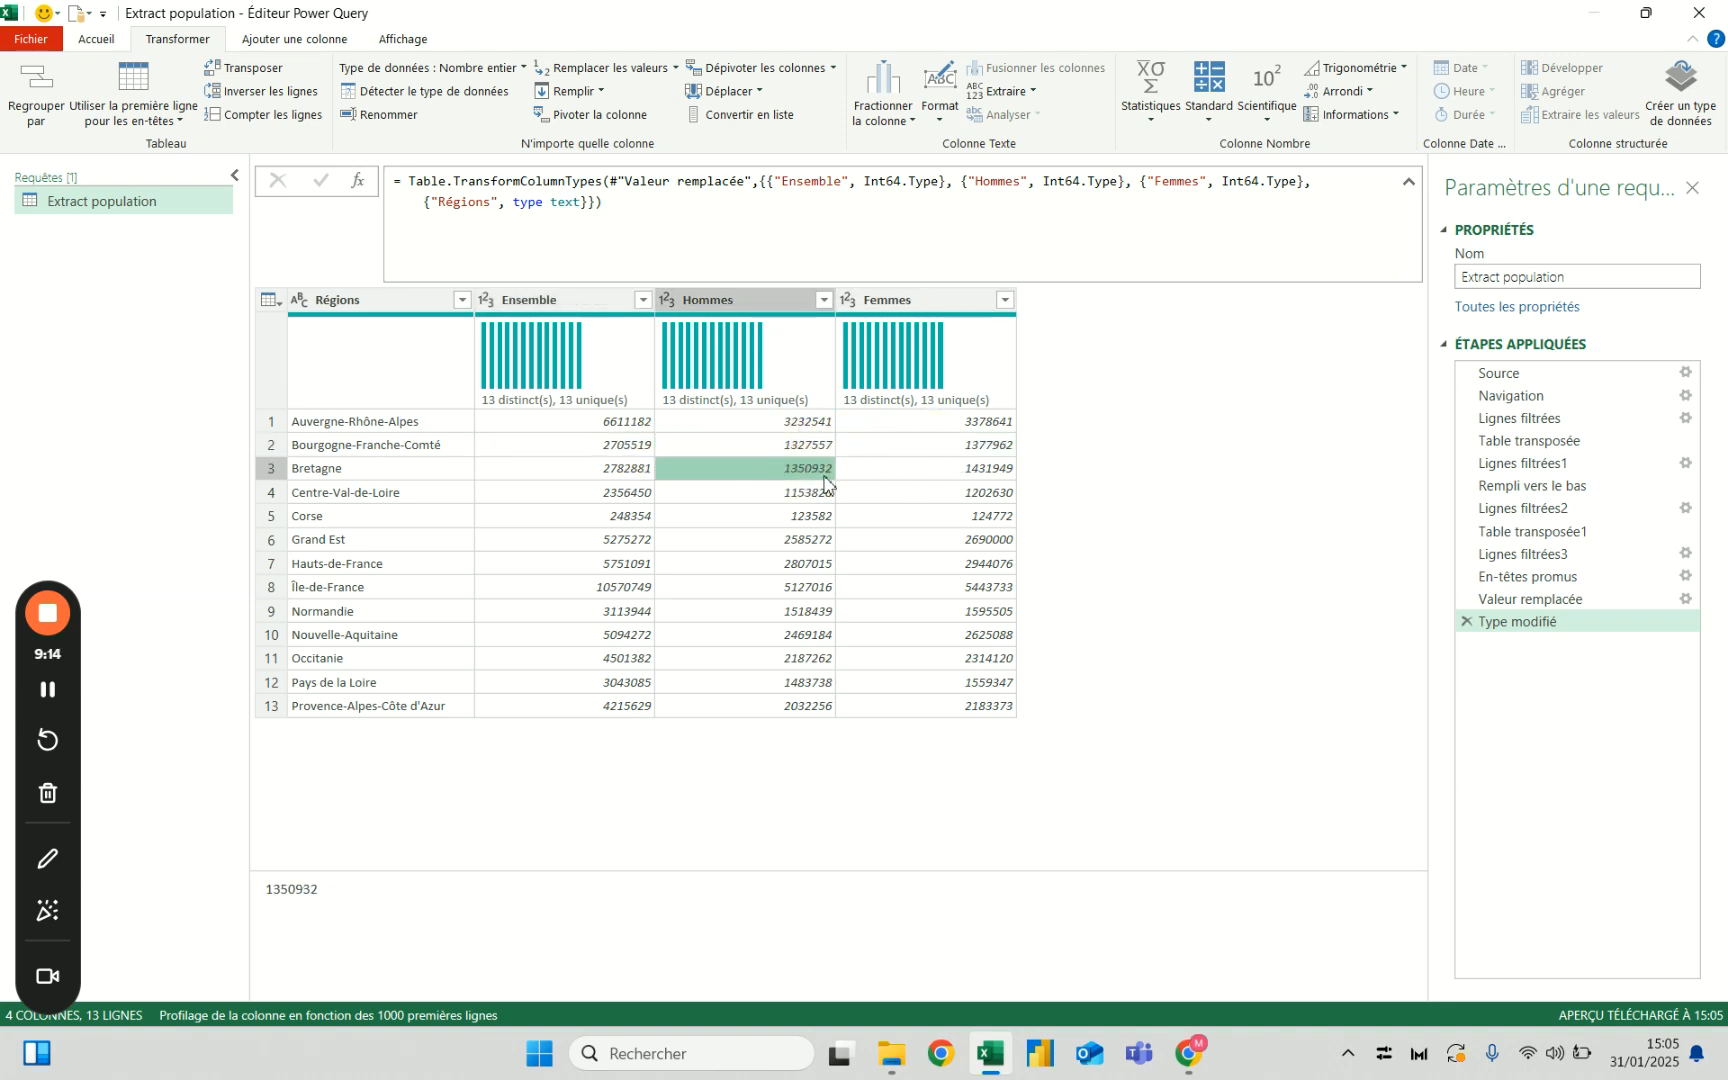
left_click(1005, 470)
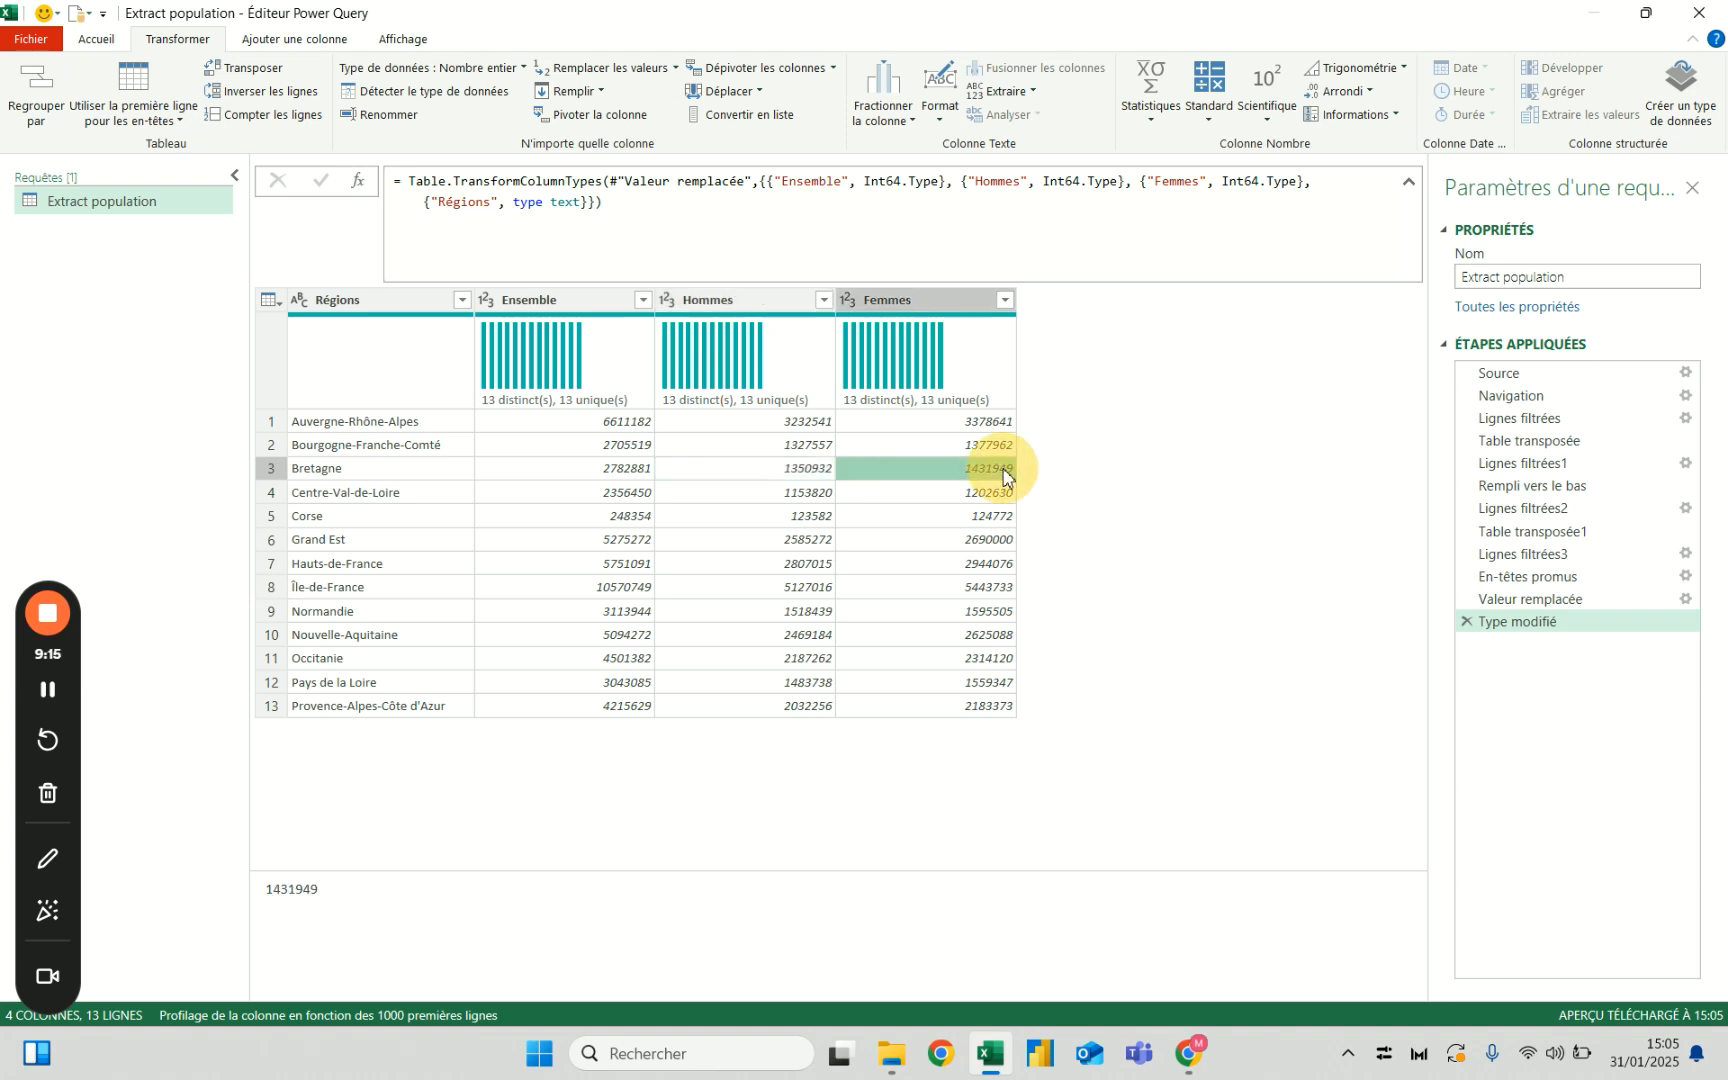
left_click(607, 484)
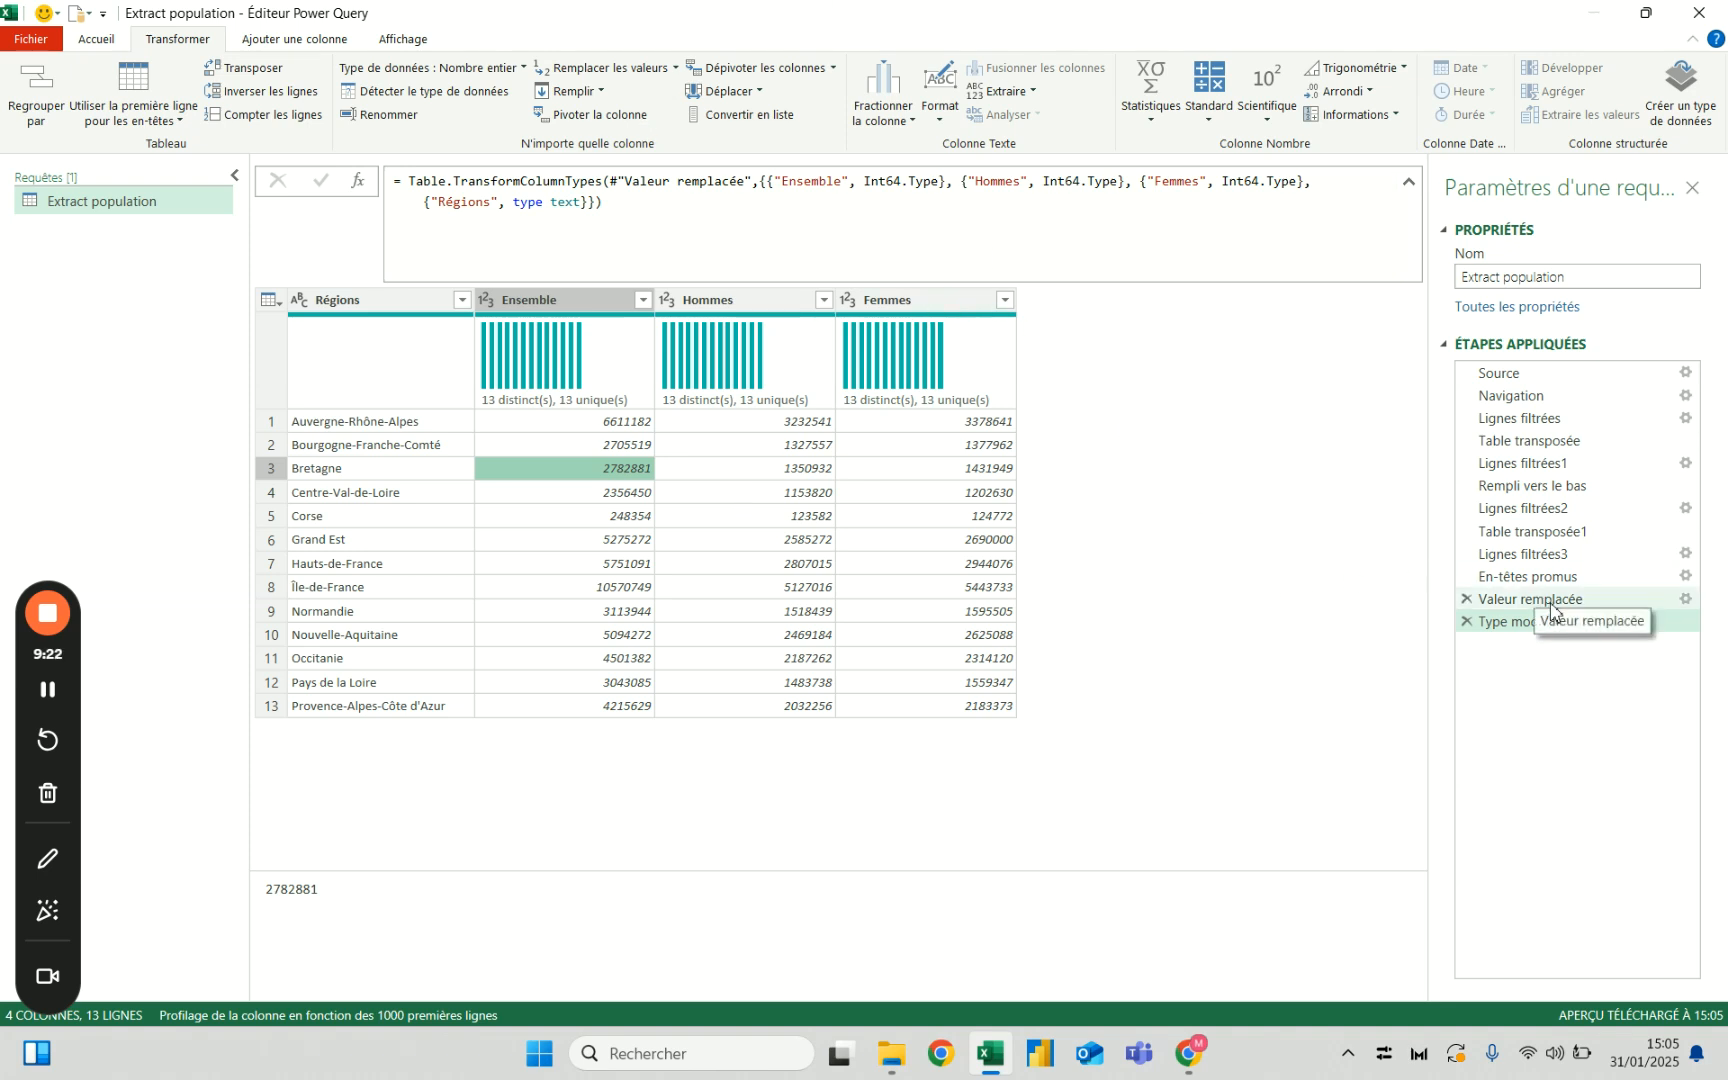
Review the full M code of the Extract population query in the Advanced Editor, then close it without changes.
left_click(100, 42)
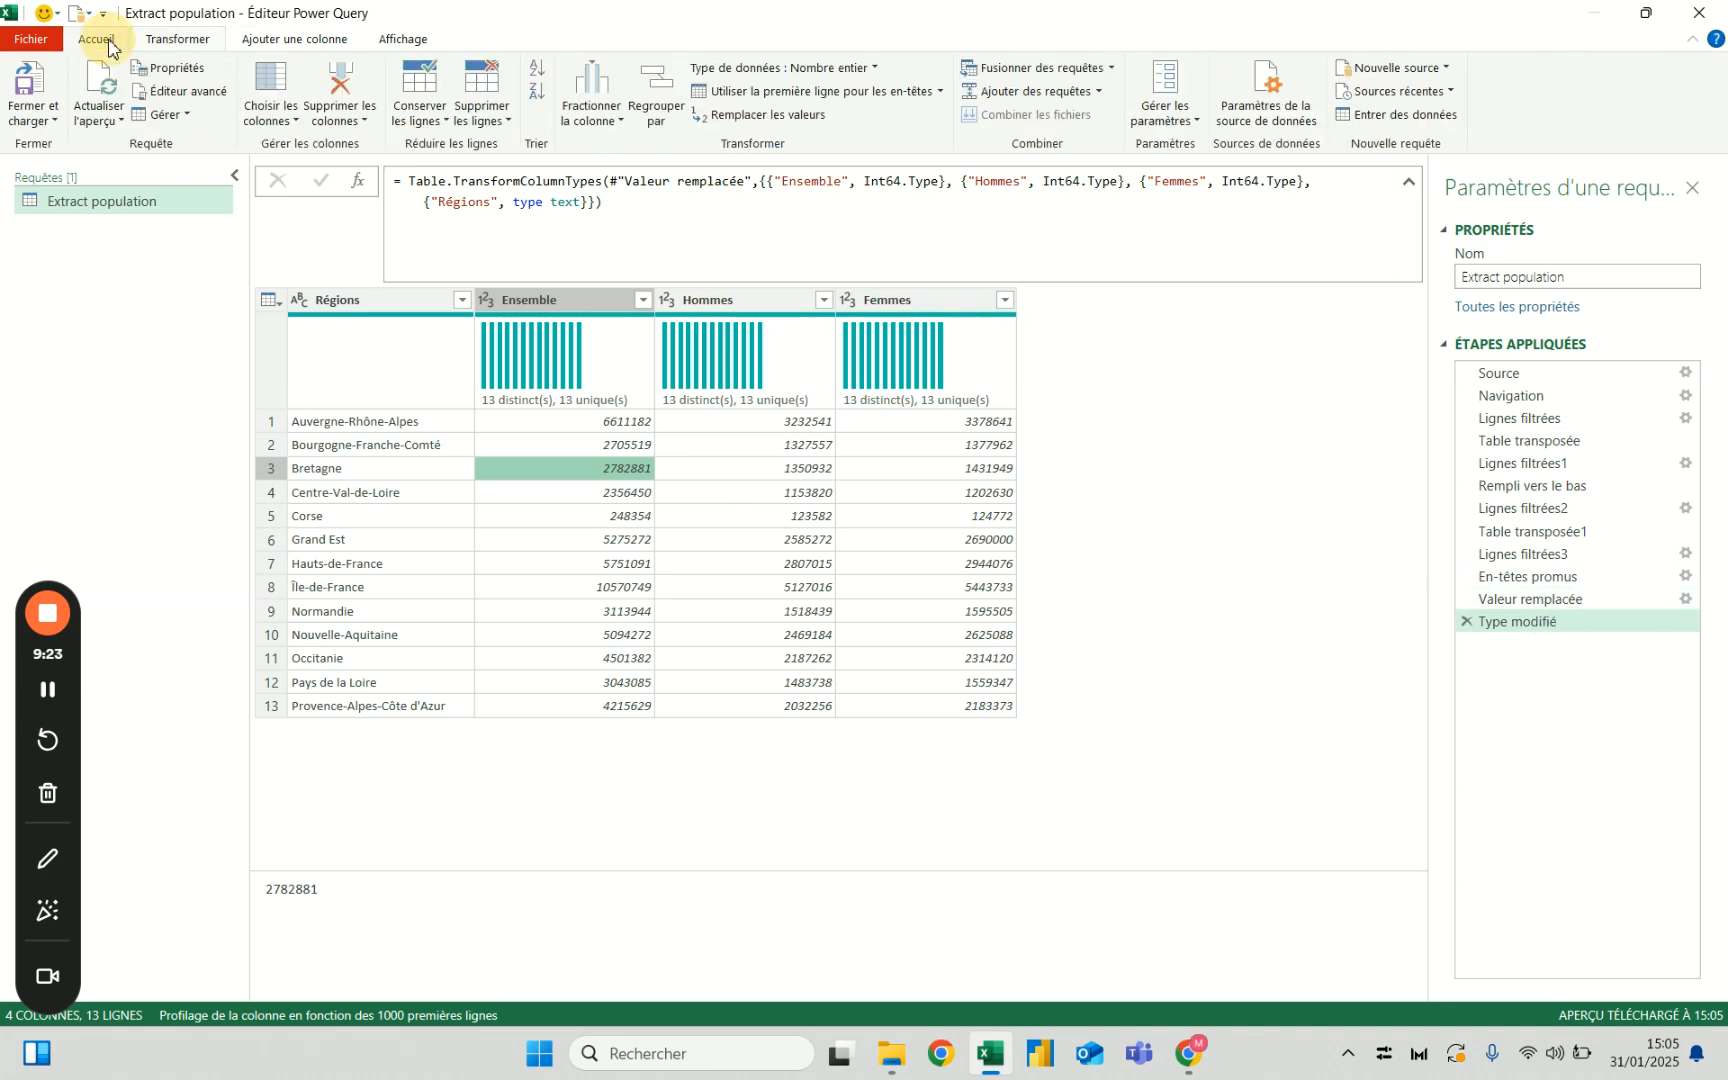
left_click(210, 90)
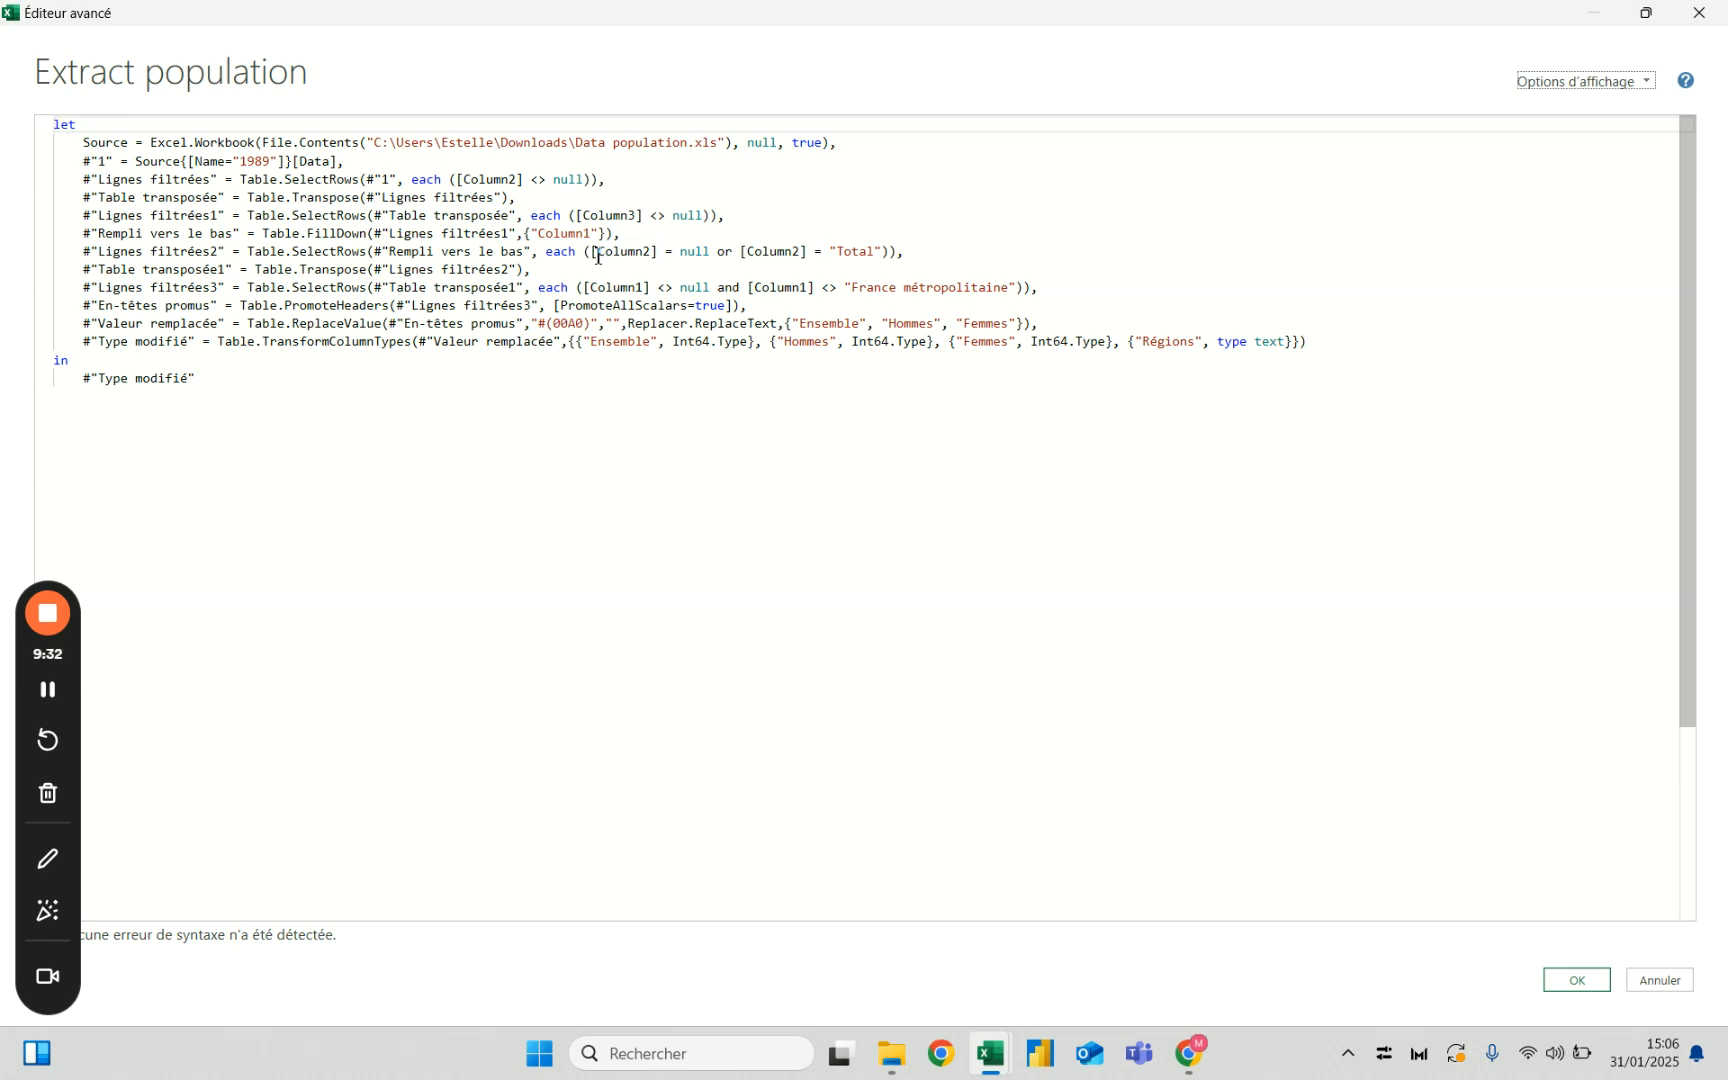
left_click(1657, 985)
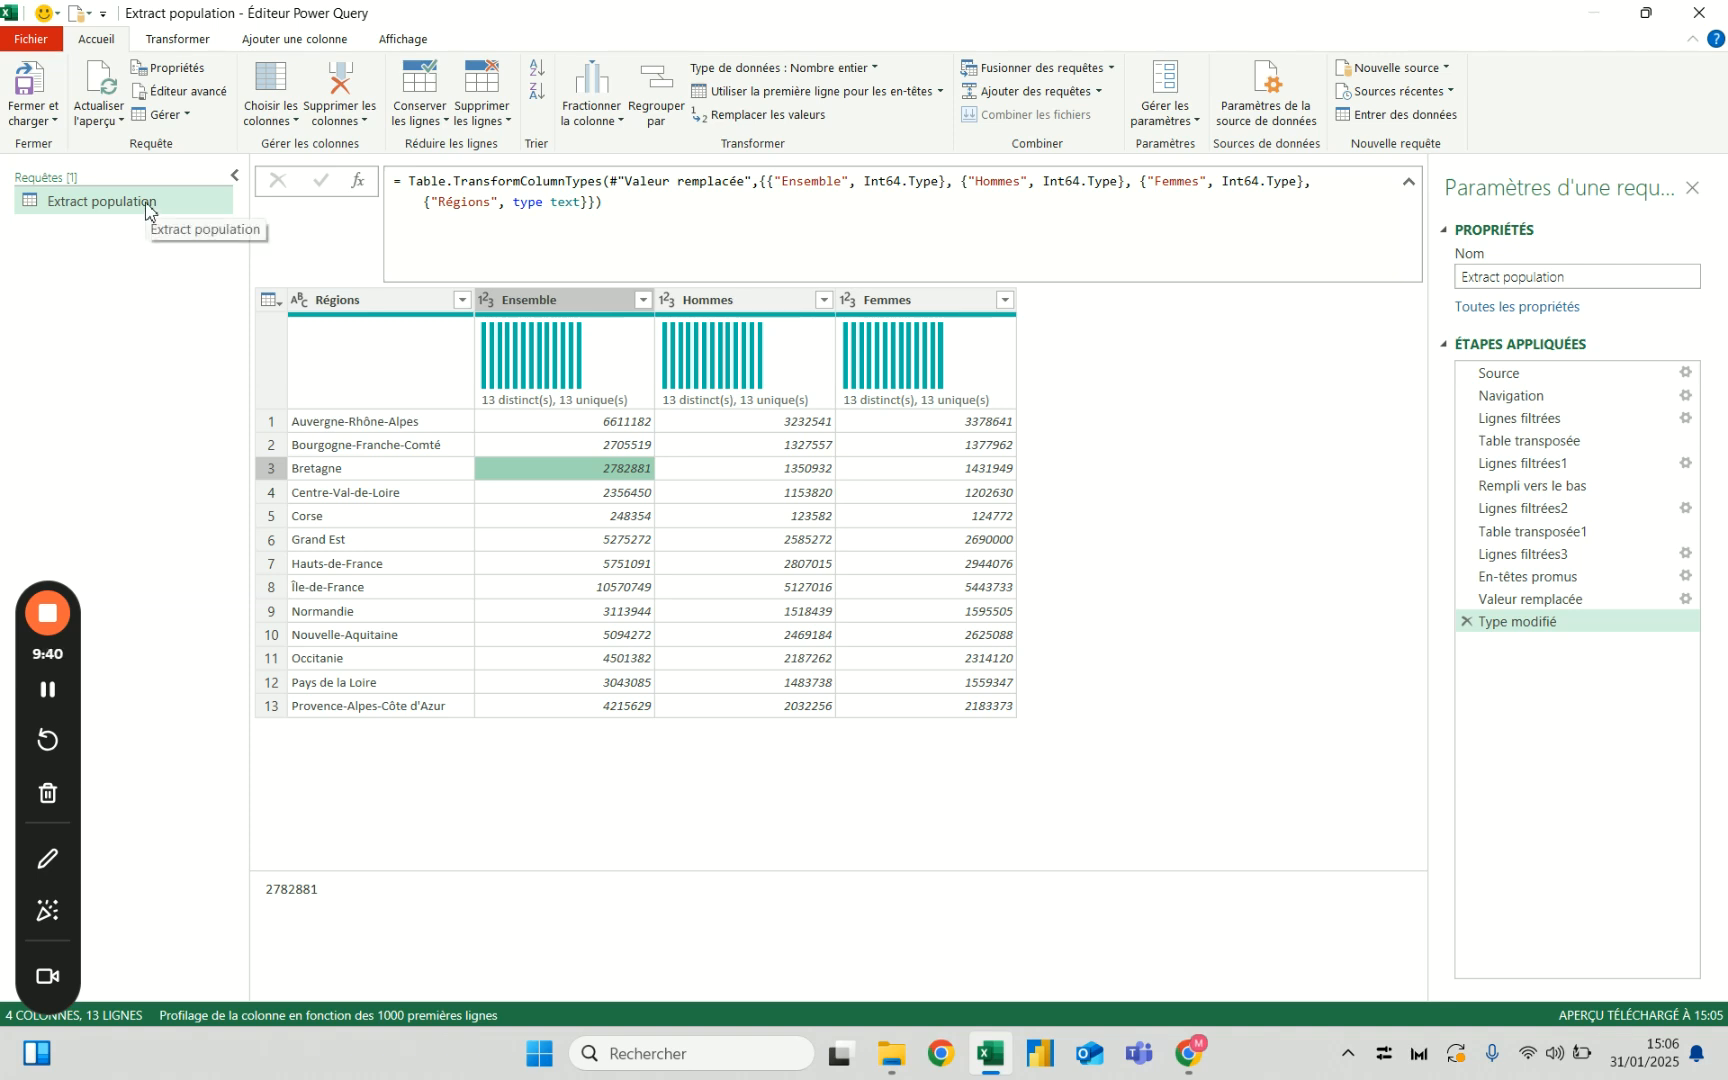
Duplicate the Extract population query and rename the copy Extract général.
right_click(147, 209)
left_click(300, 322)
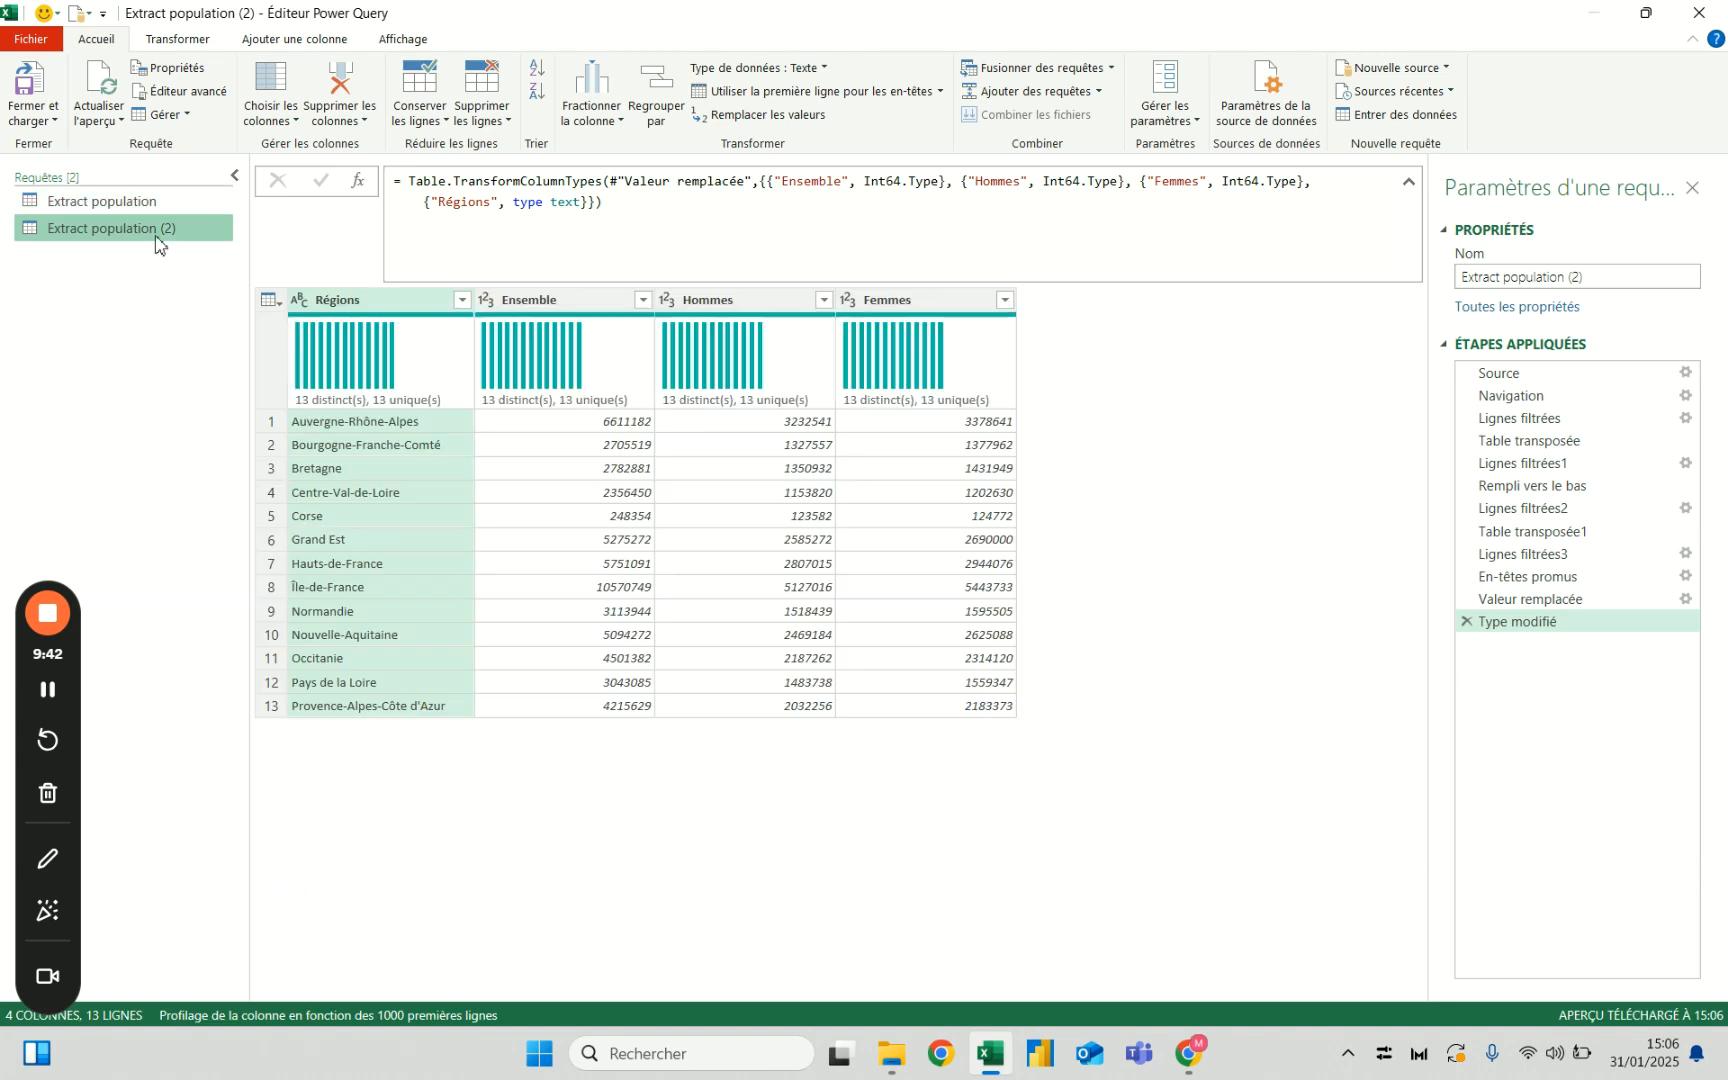
double_click(150, 228)
type("Extract")
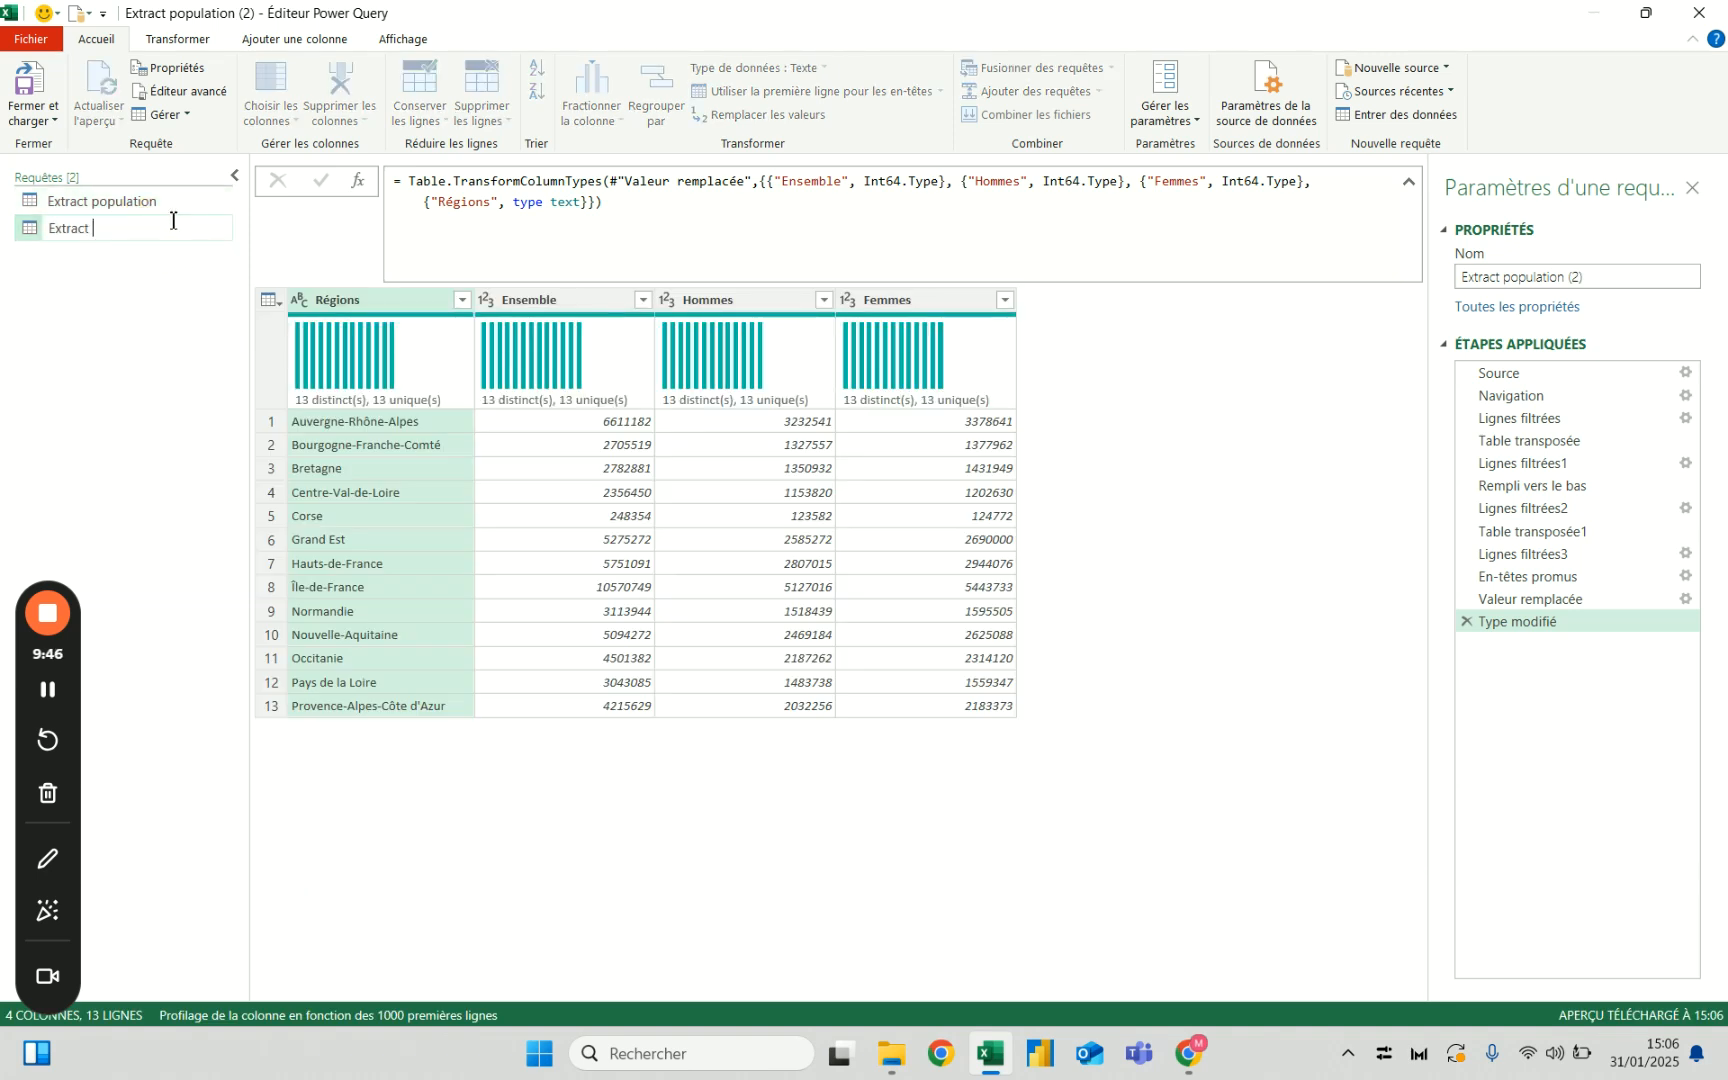
type(" général")
key("Return")
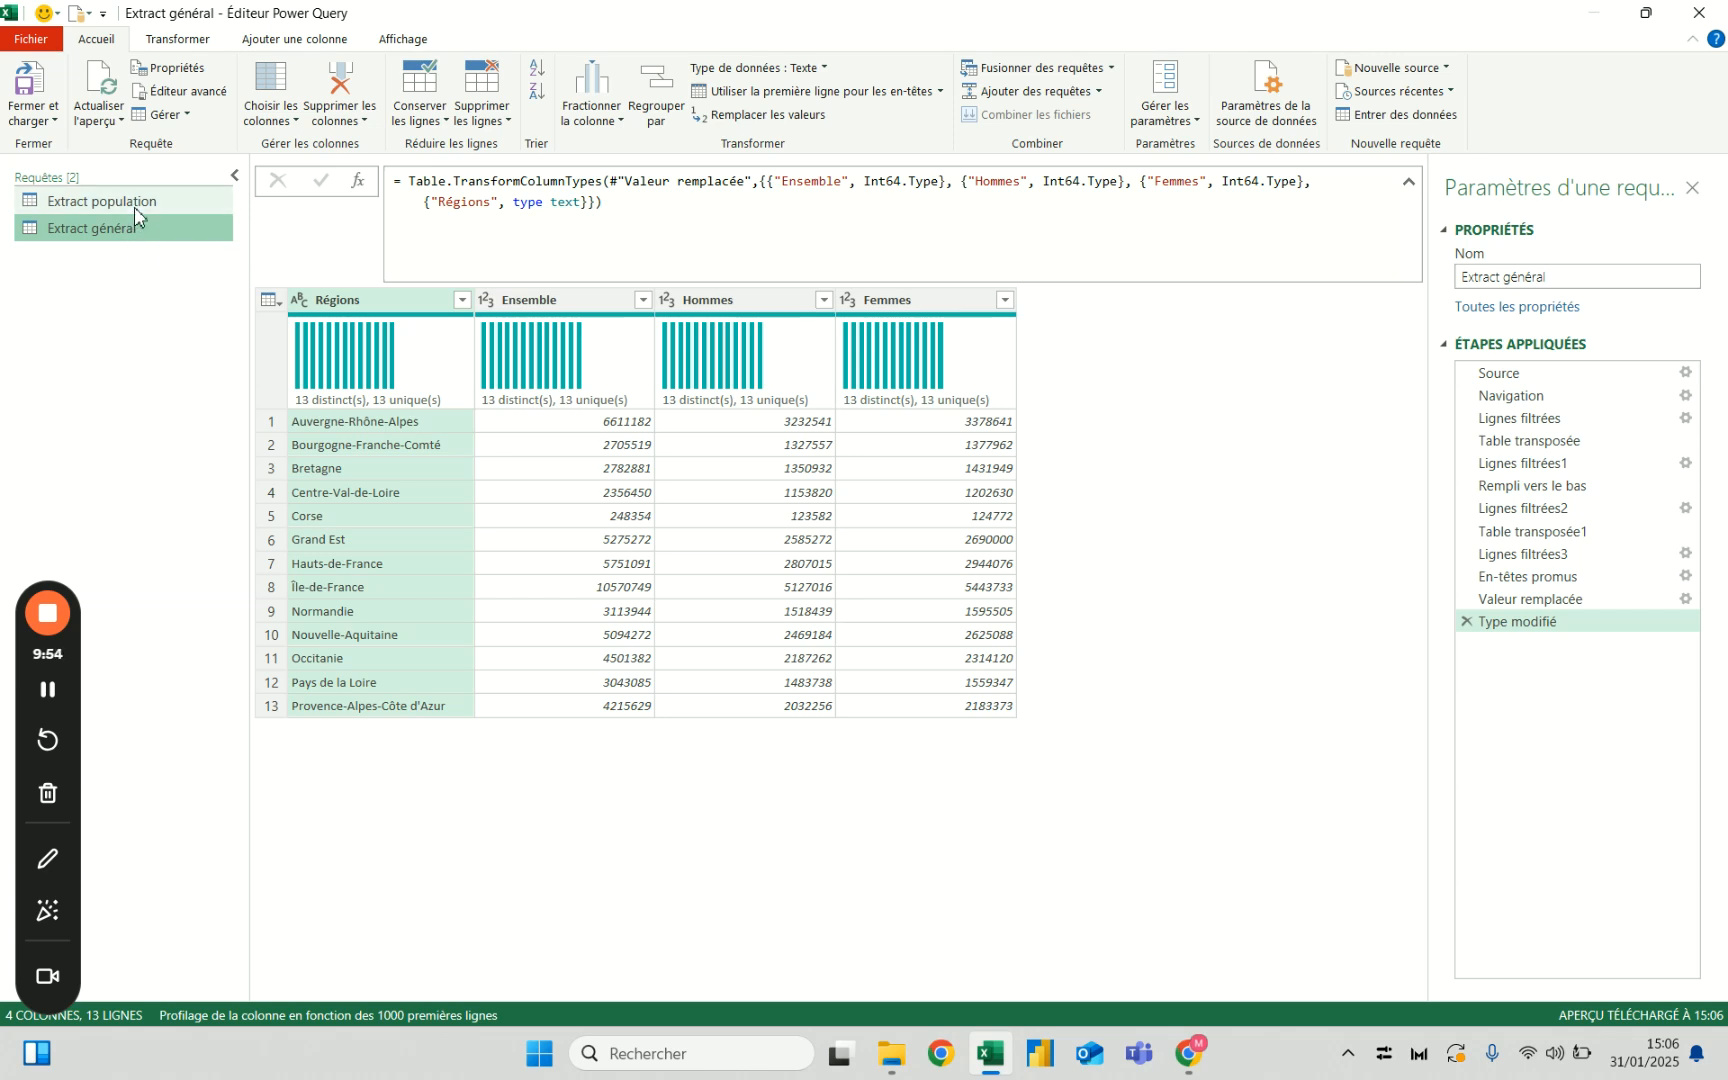
Create a function without parameters from the Extract population query and name it f Extract population.
left_click(134, 207)
right_click(134, 205)
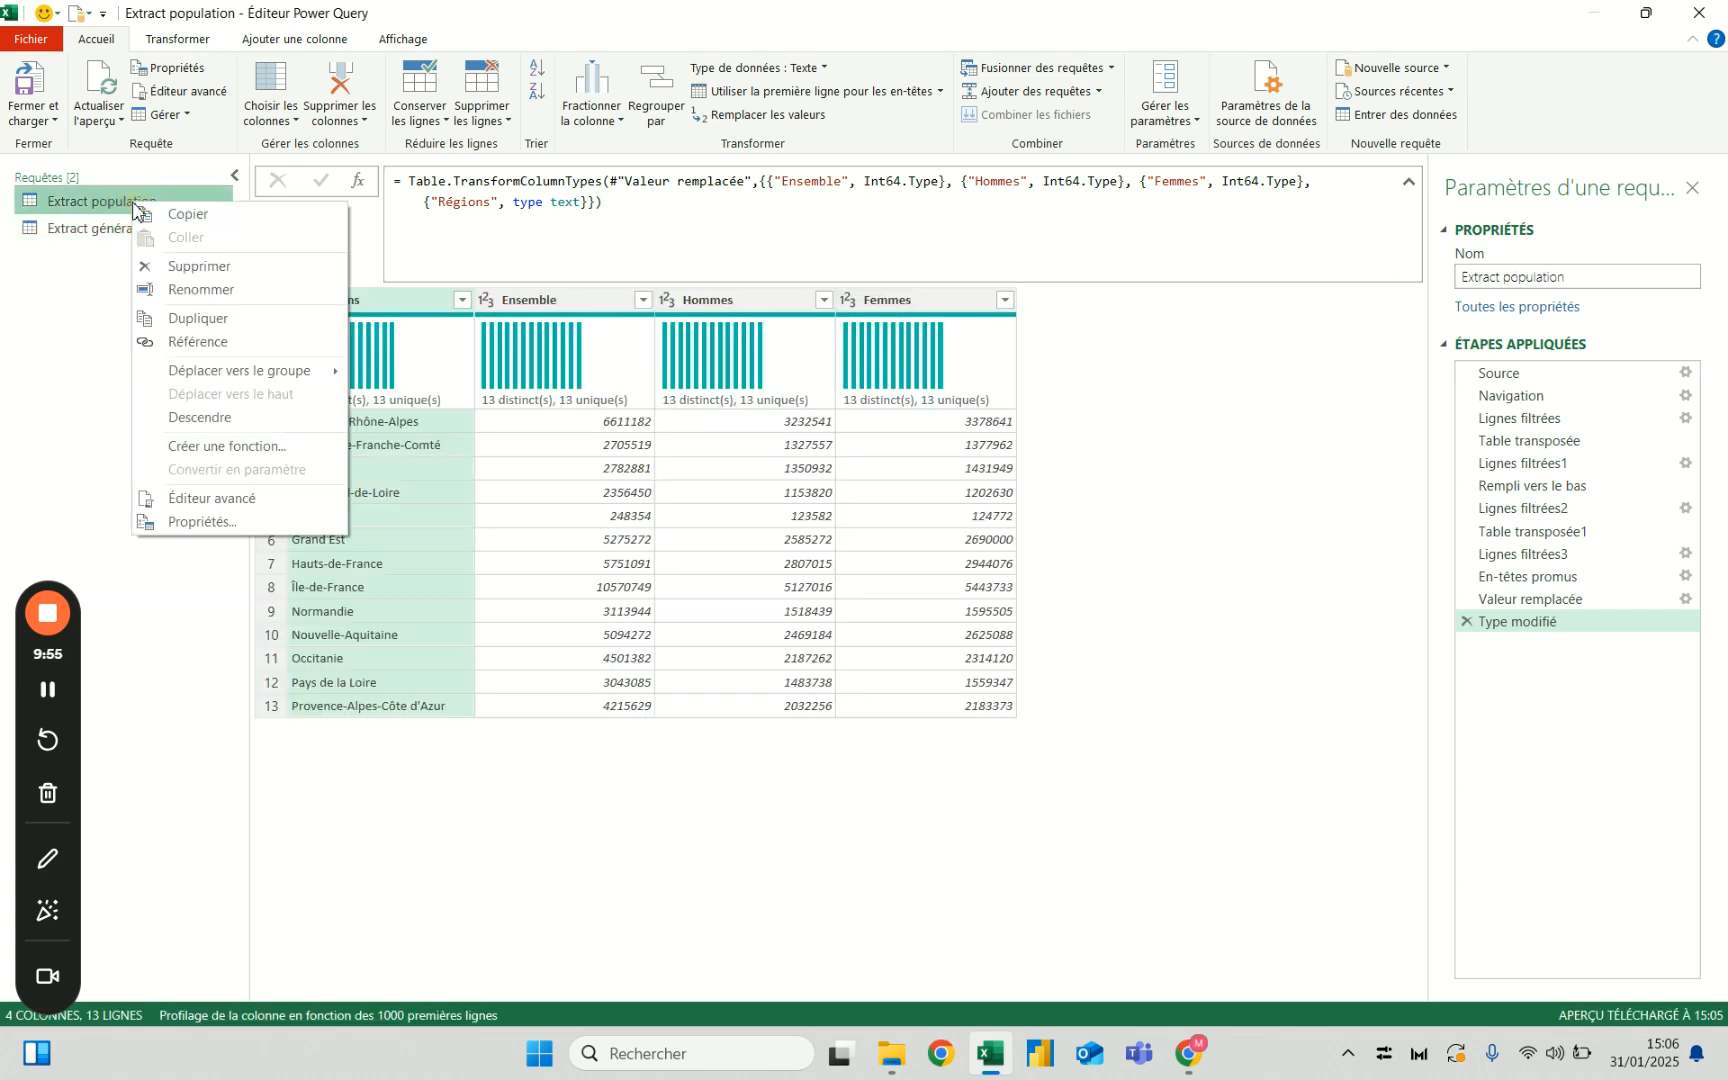
left_click(228, 447)
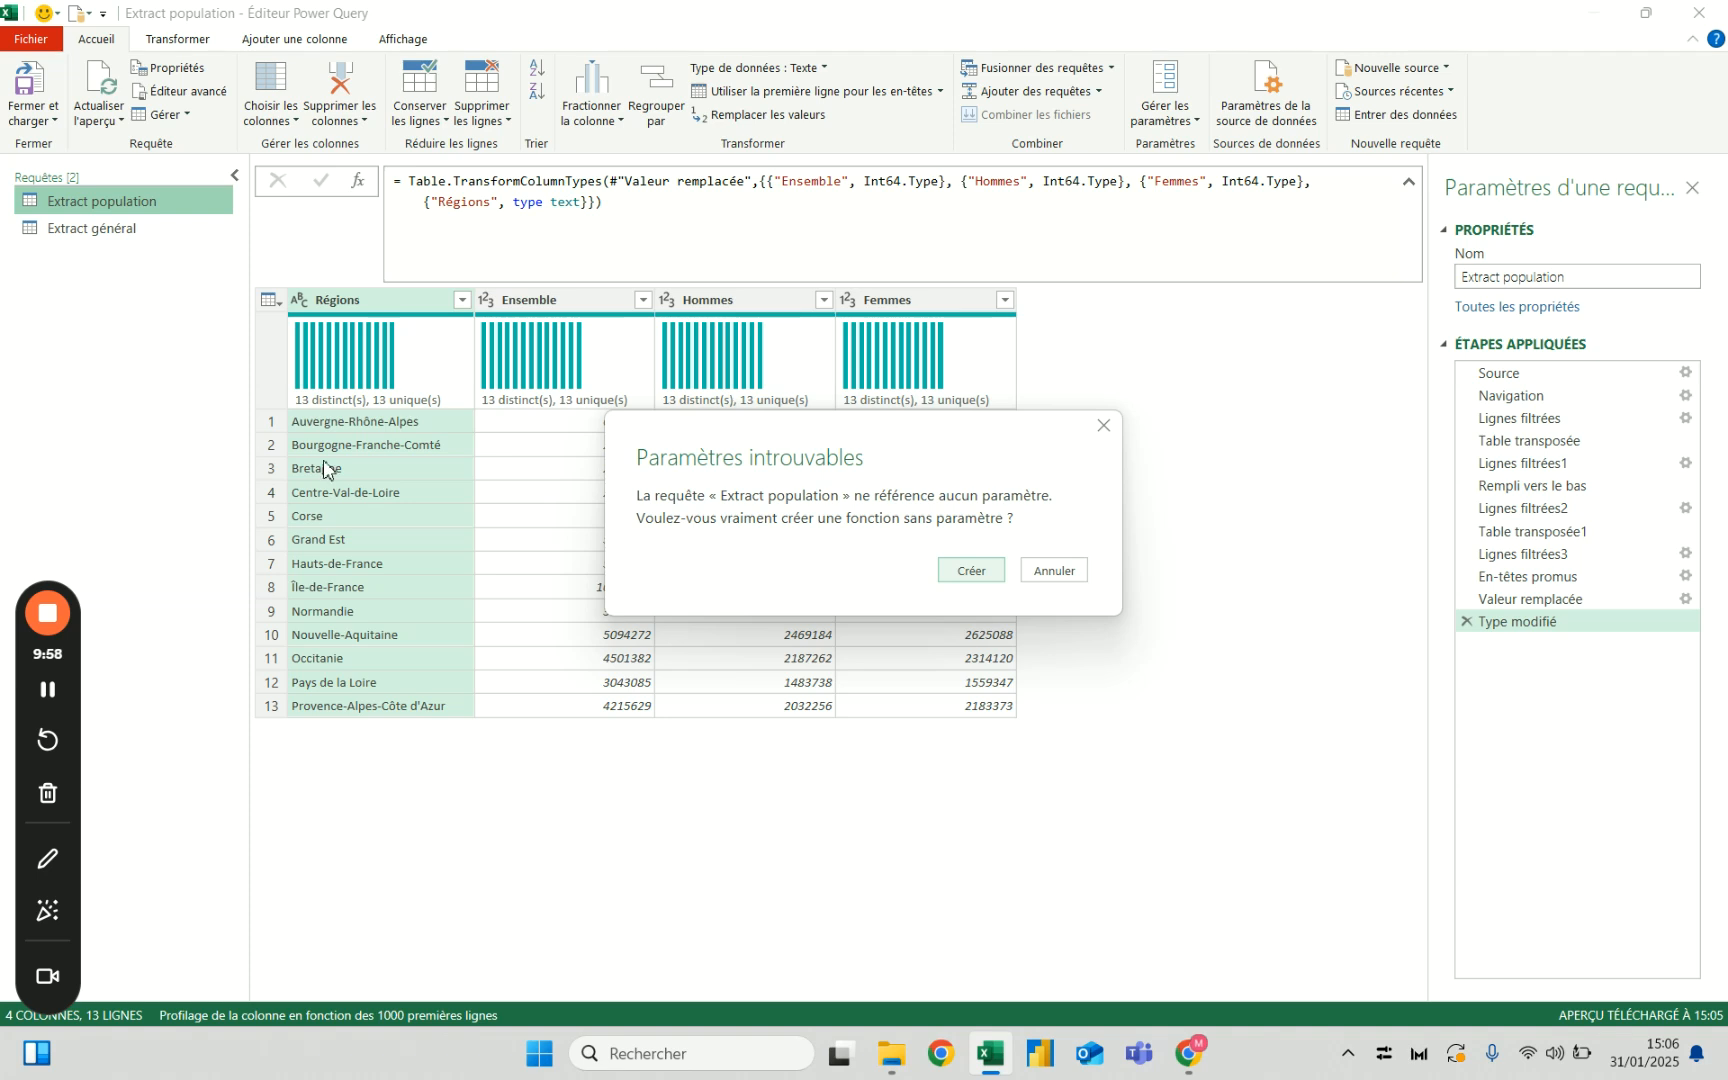
left_click(962, 570)
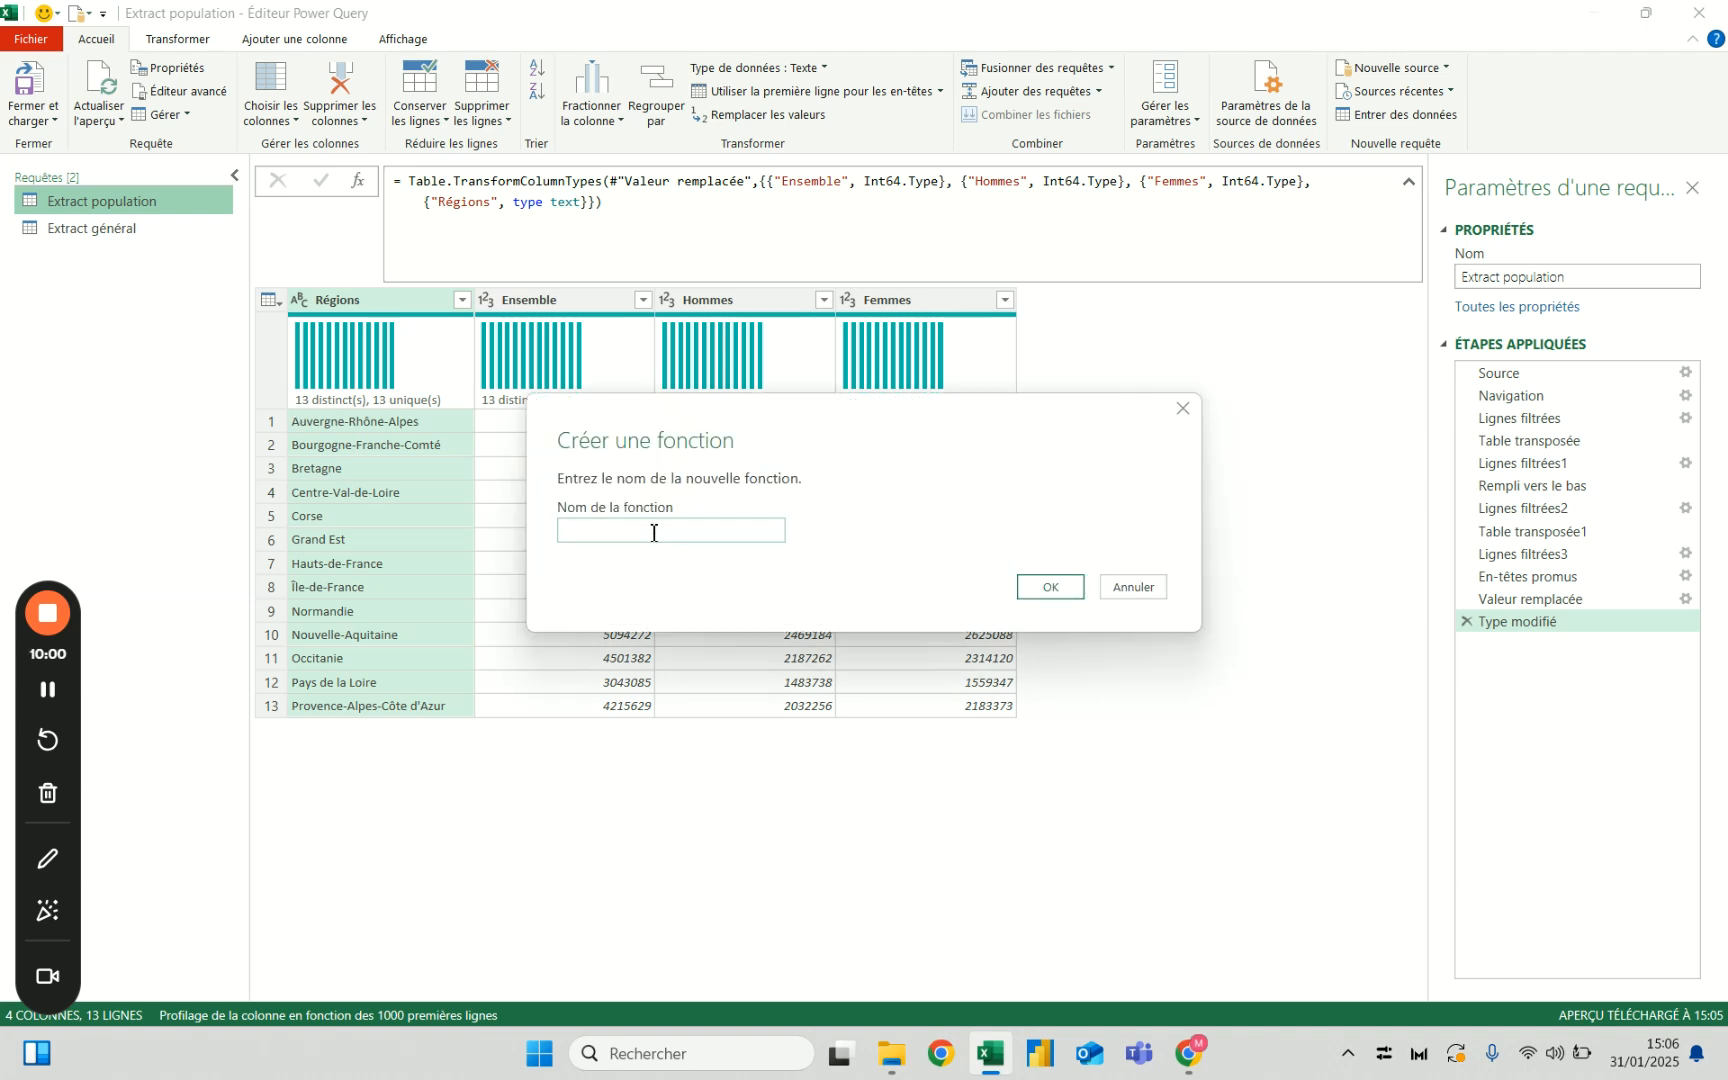
type("f Extract population")
key("Return")
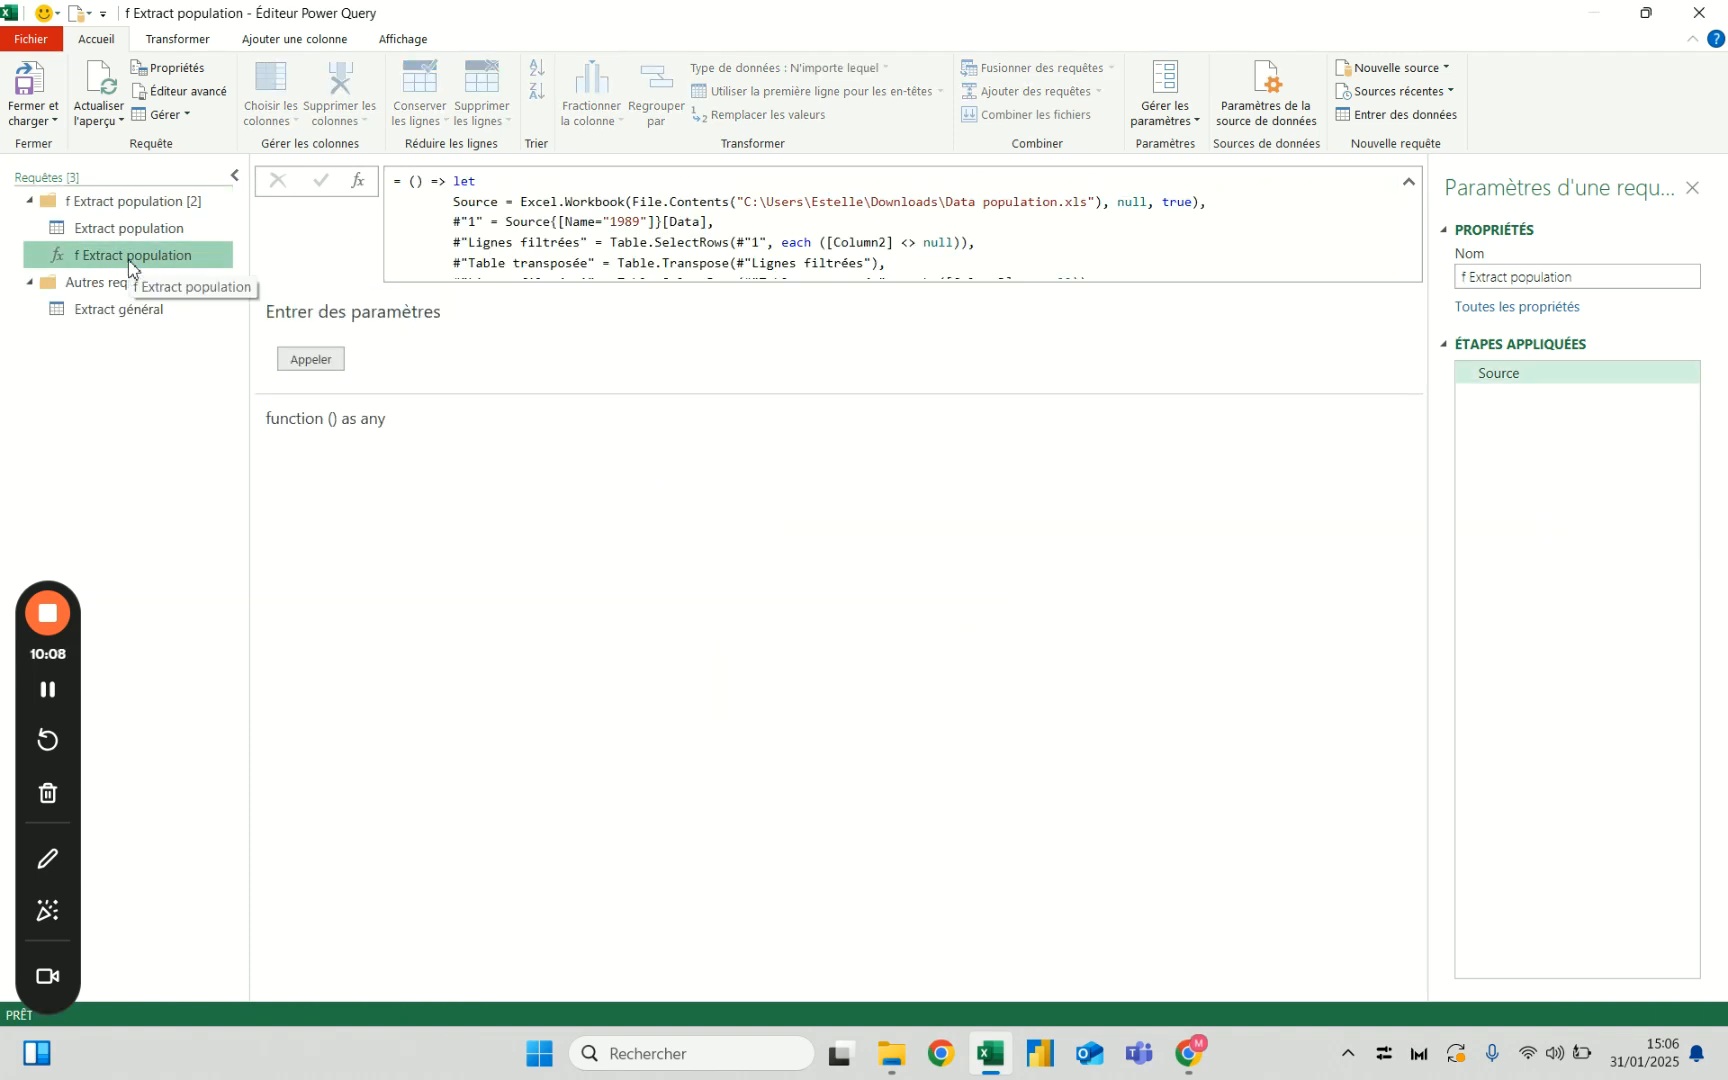
Rename the query group that holds Extract population and its function as Fonctions.
left_click(127, 229)
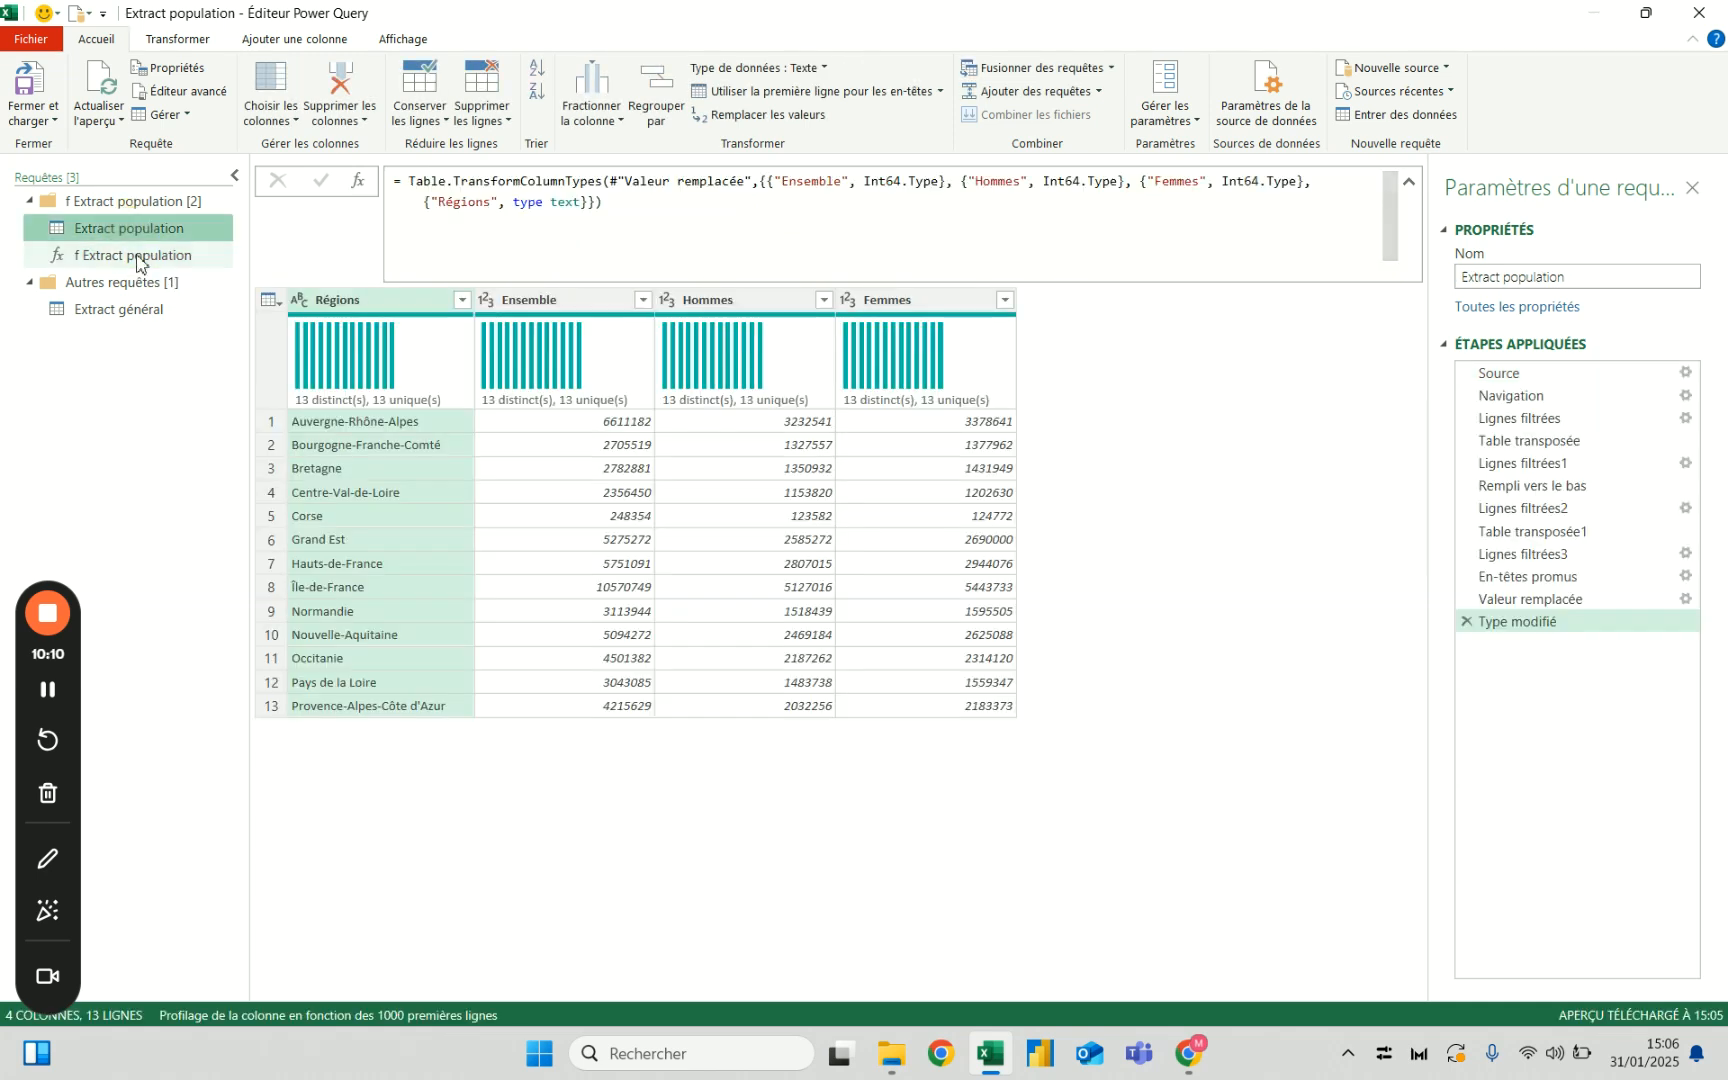
right_click(134, 207)
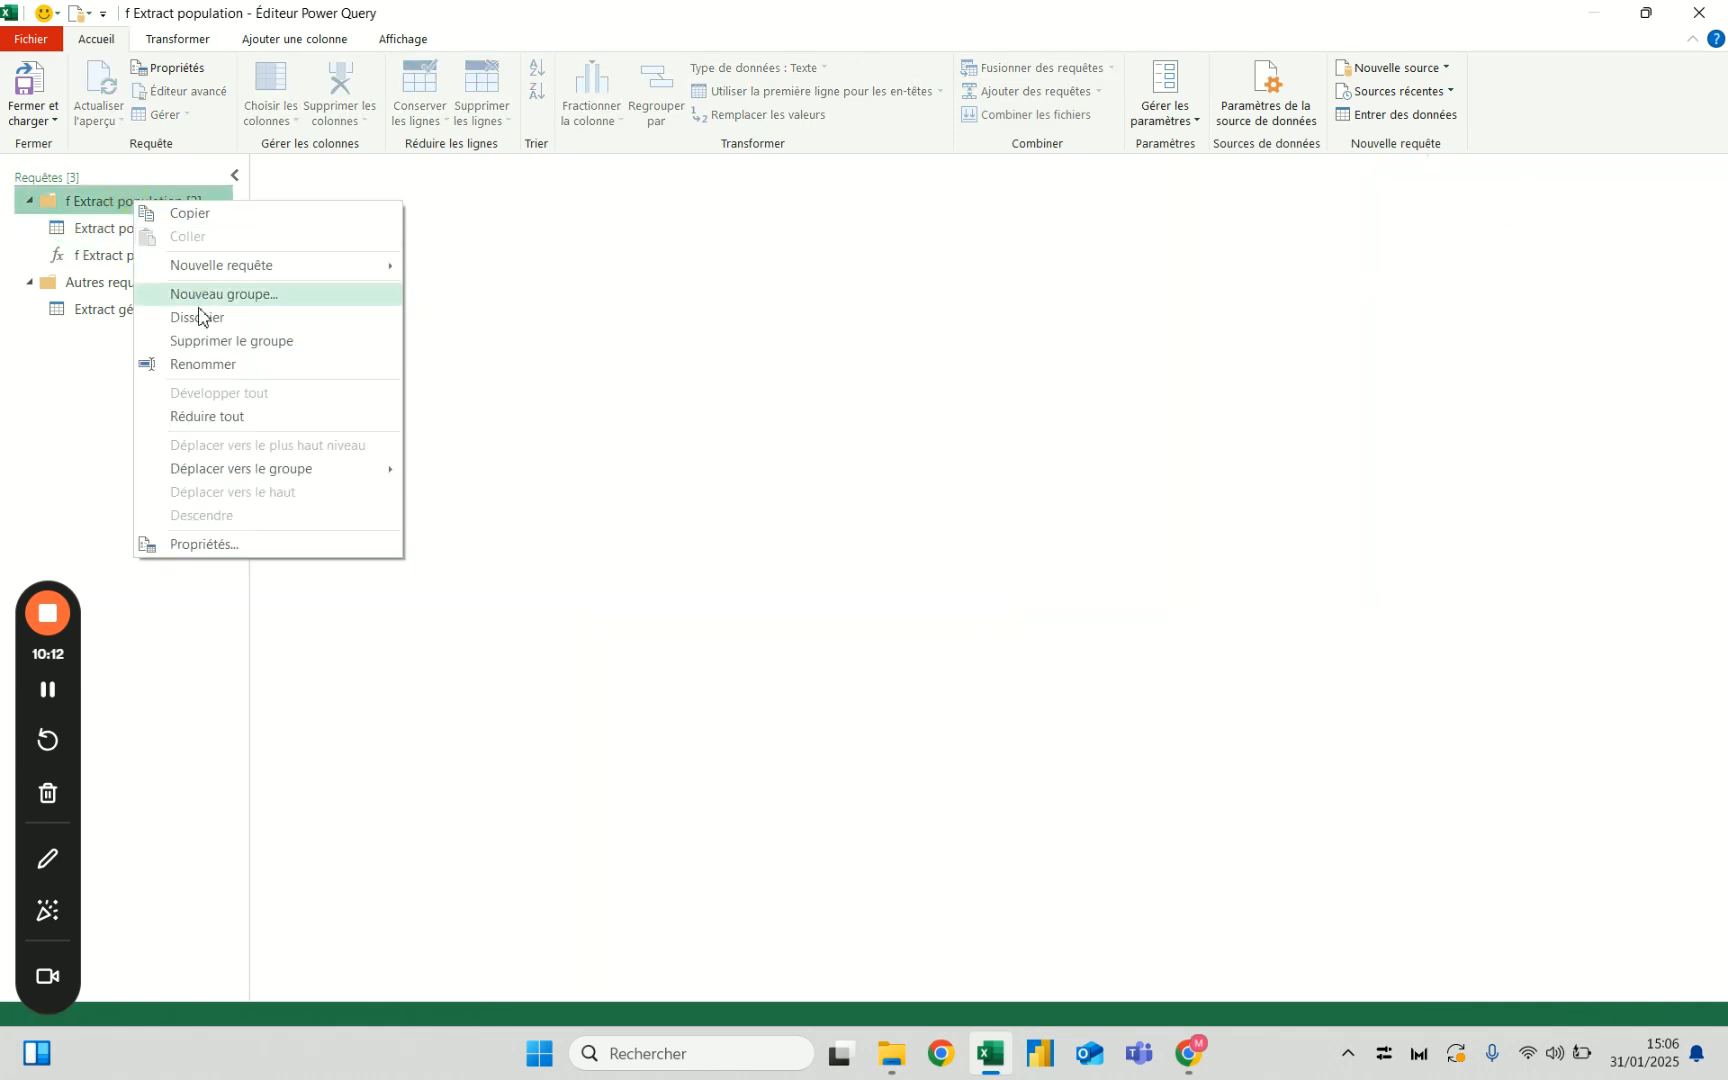
left_click(213, 363)
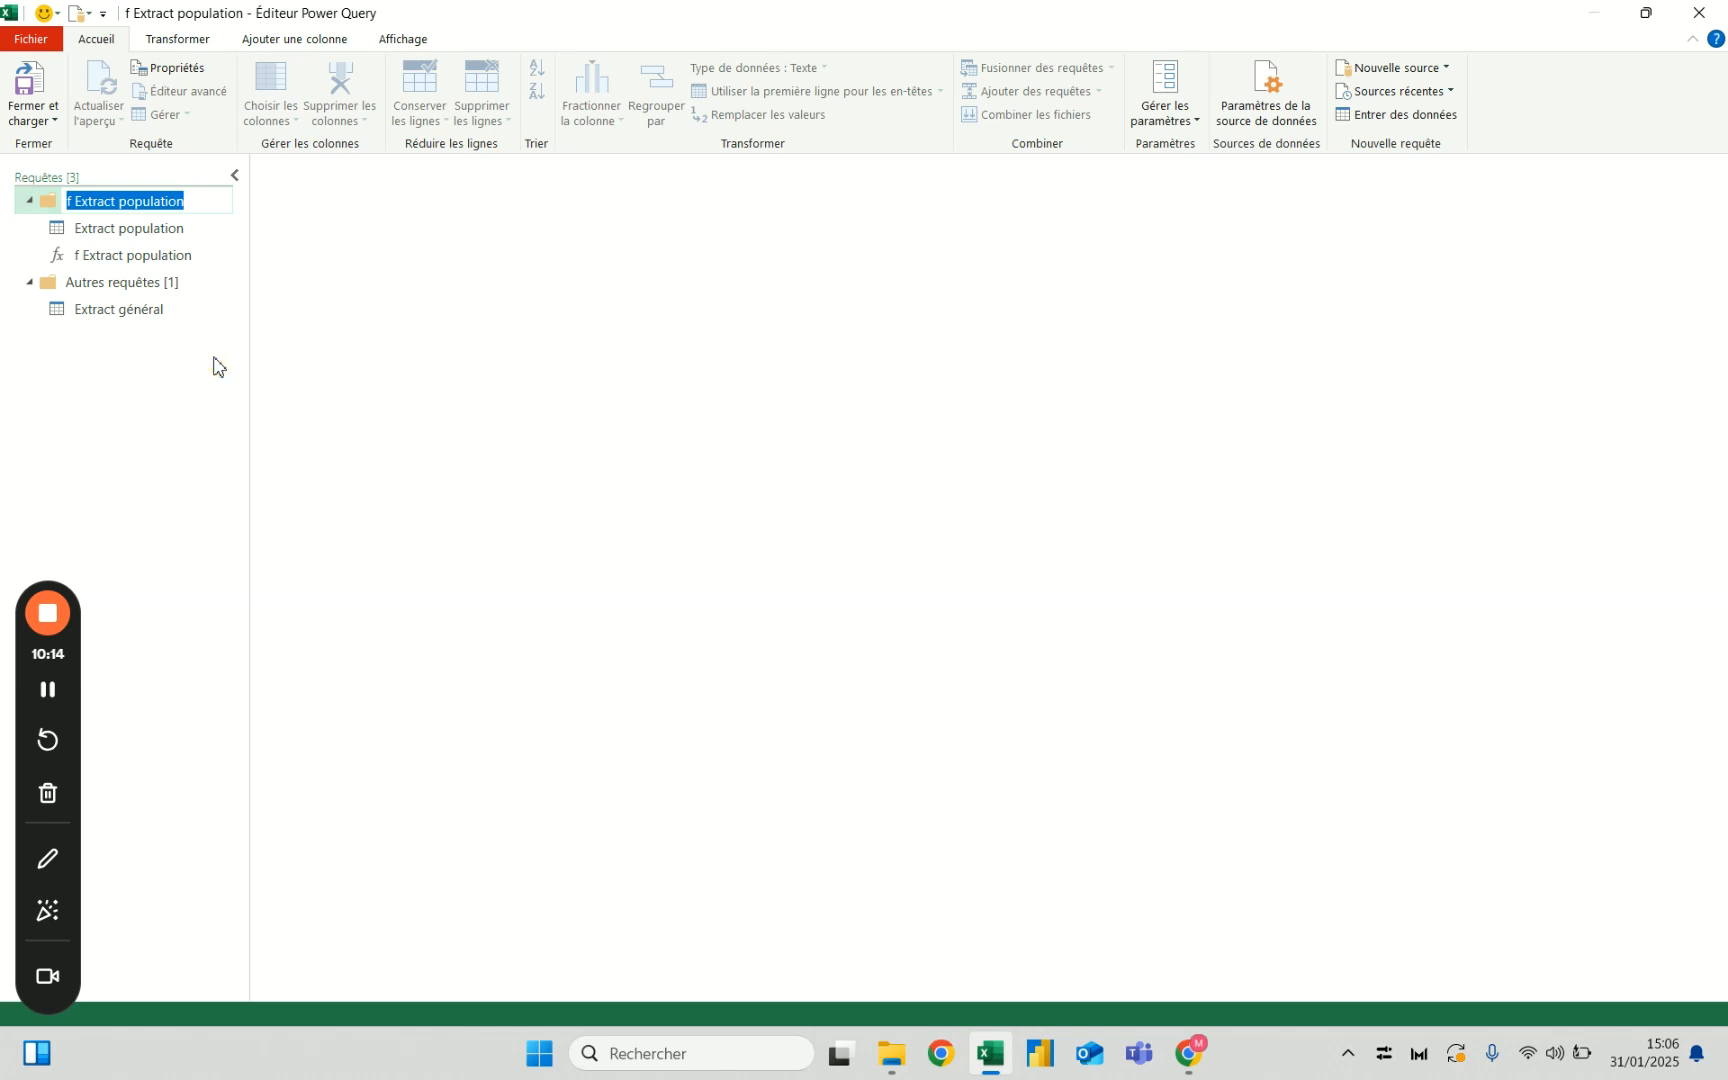
type("Fonctions")
key("Return")
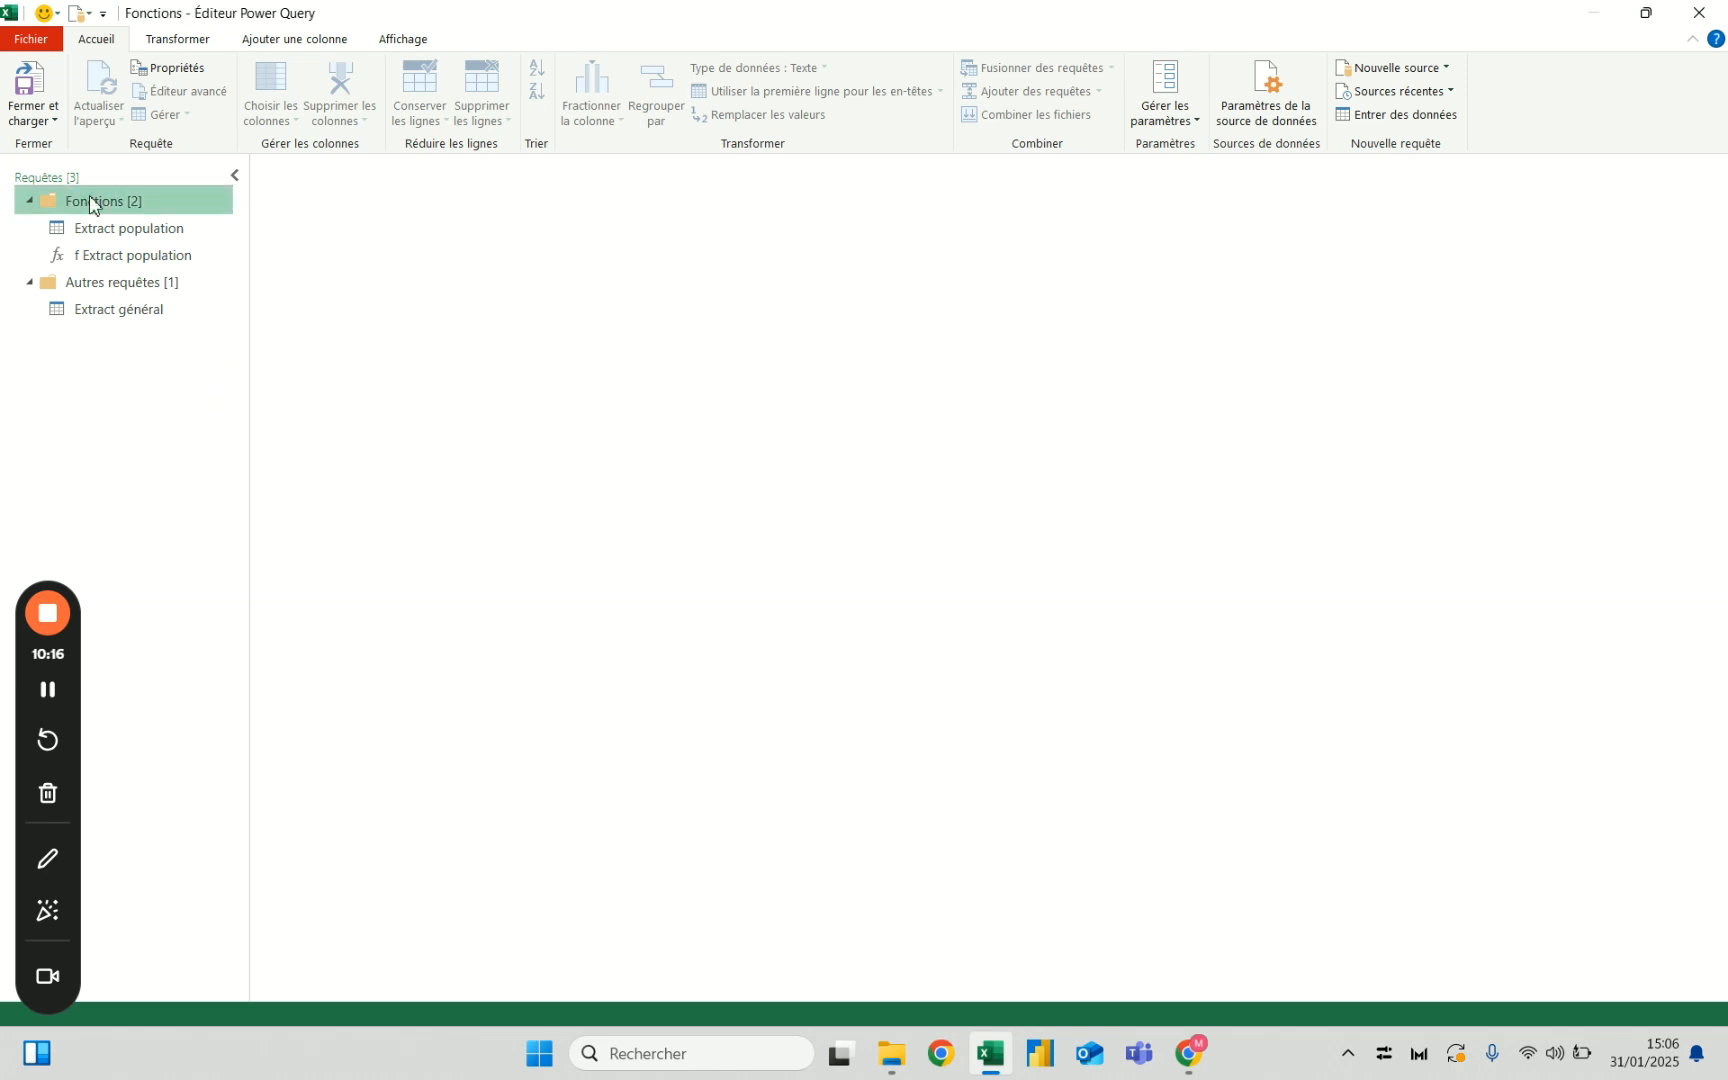
Compare the Extract population query with the f Extract population function and try to open the function's code in the Advanced Editor.
left_click(140, 229)
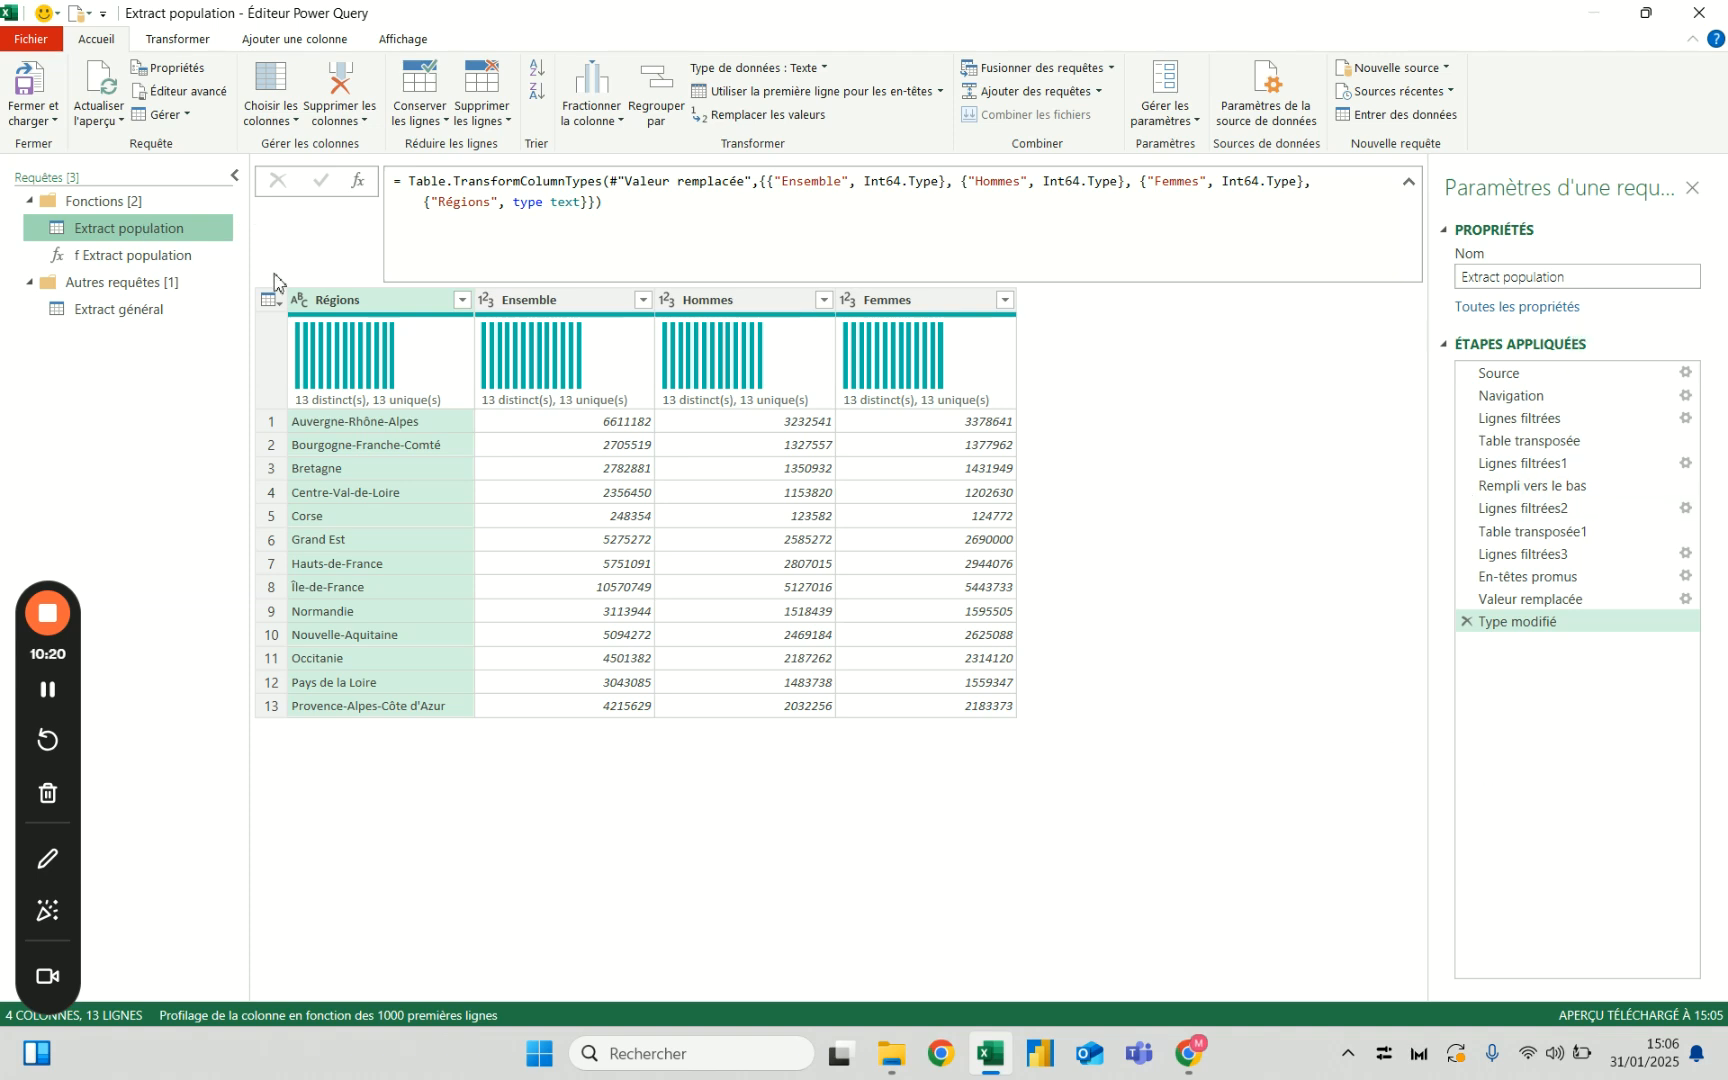
left_click(159, 258)
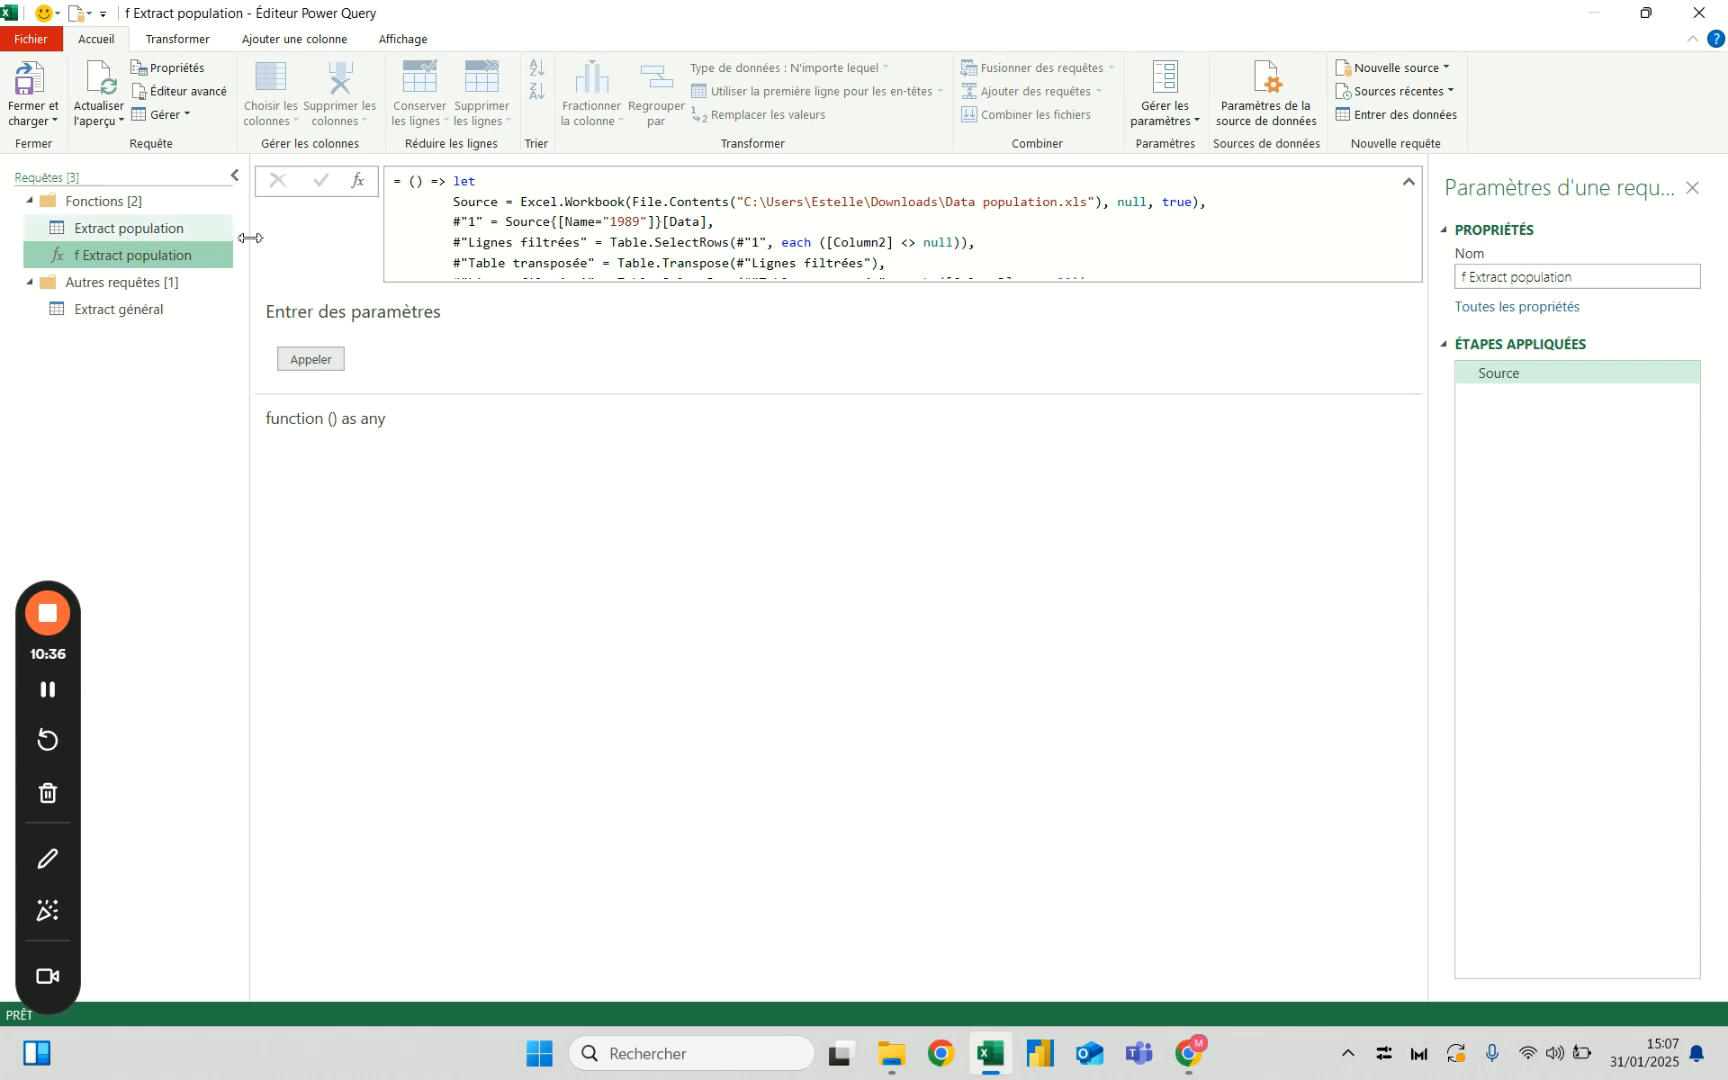
right_click(134, 262)
left_click(137, 280)
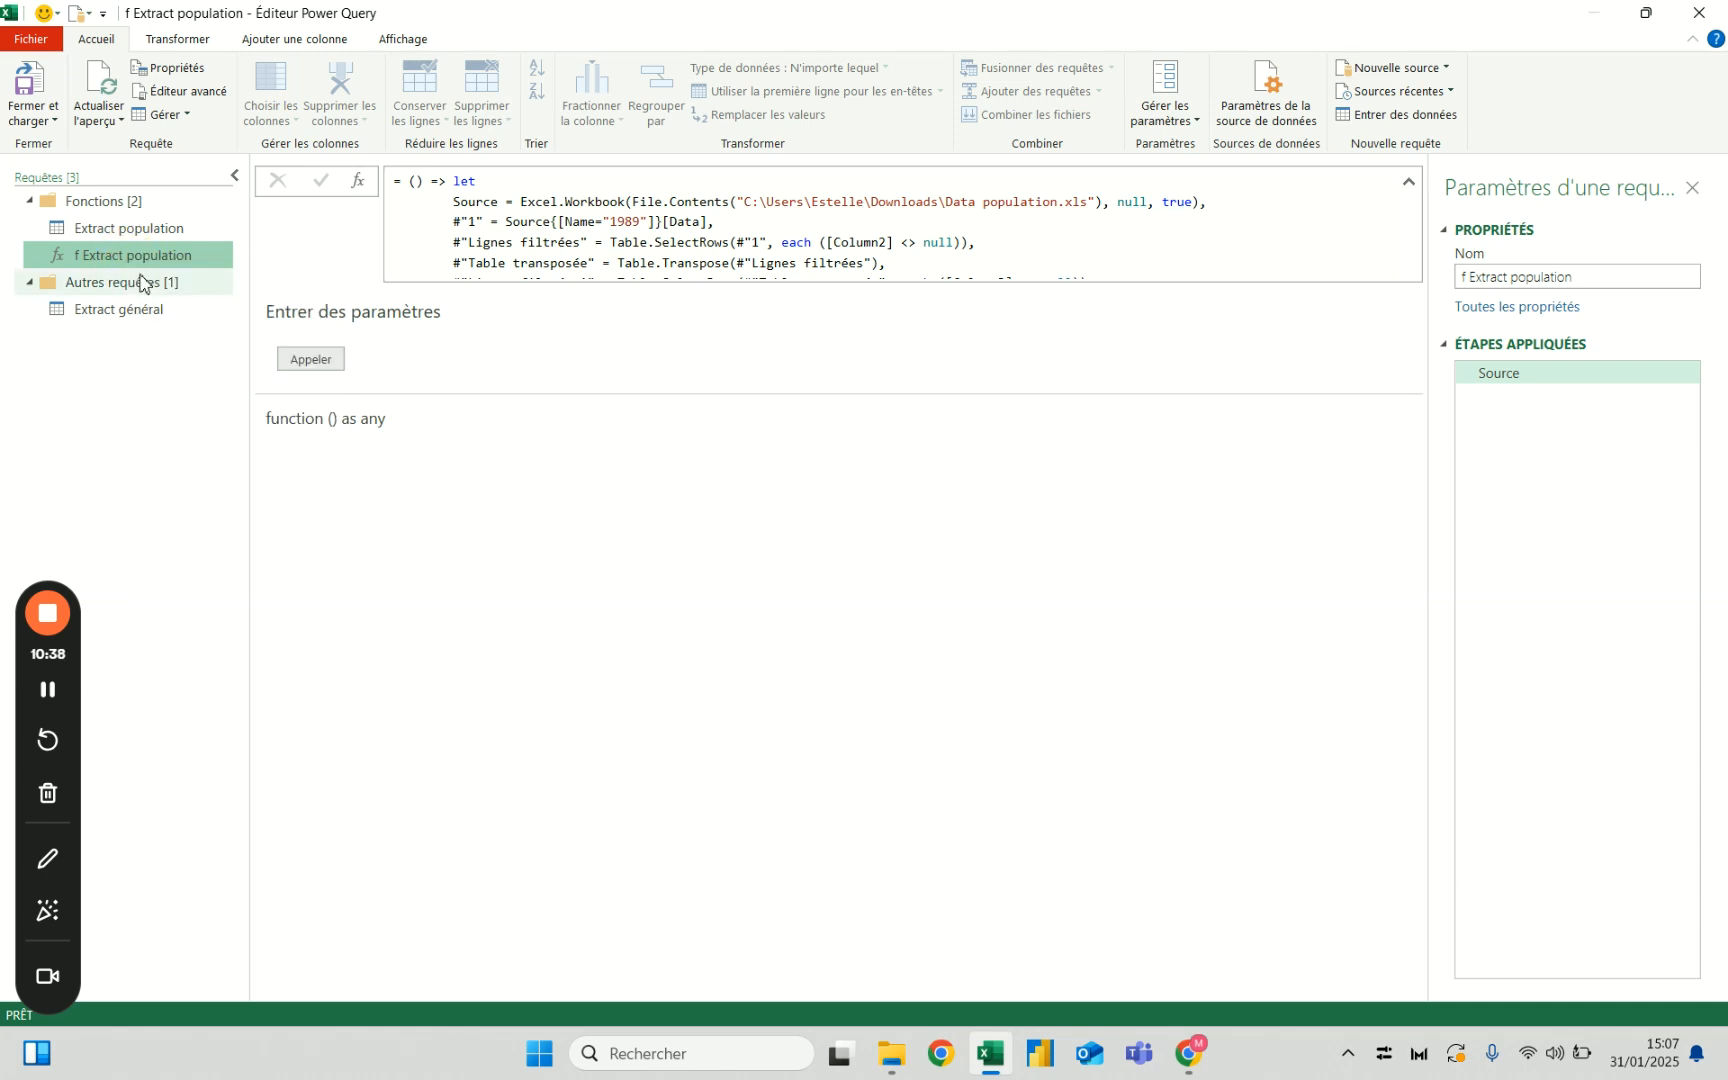
left_click(152, 226)
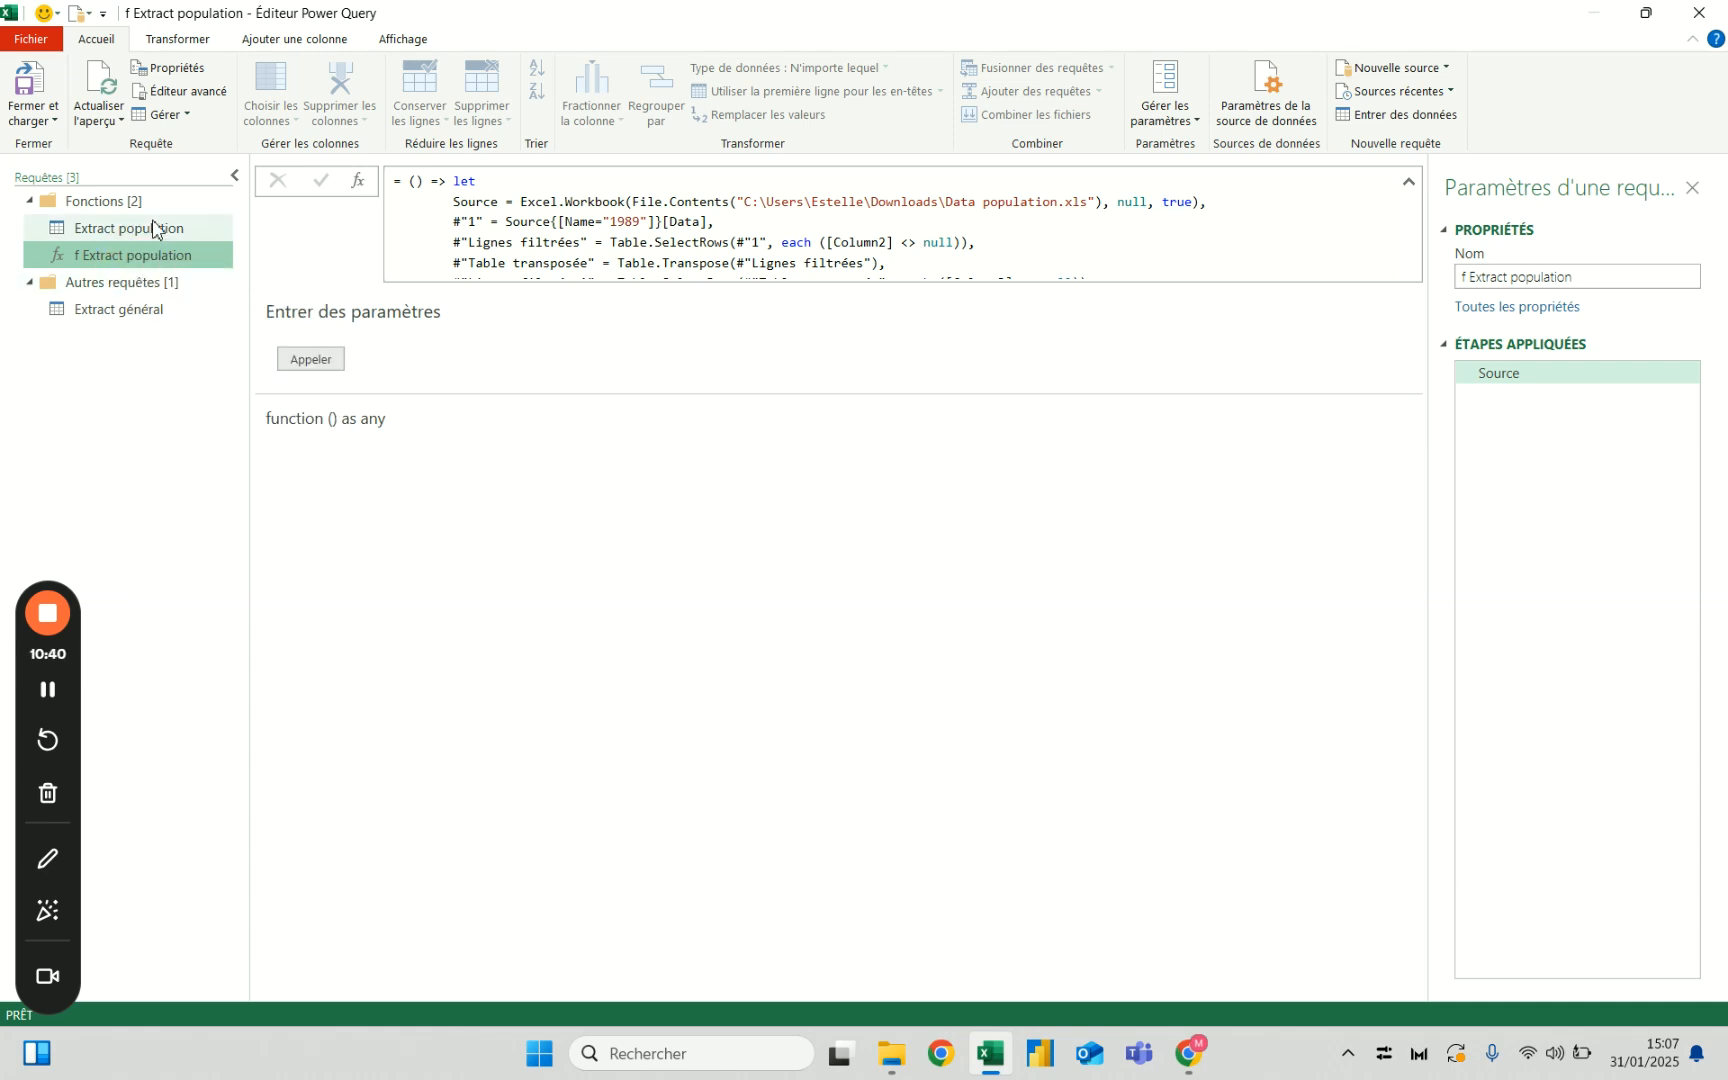
left_click(153, 256)
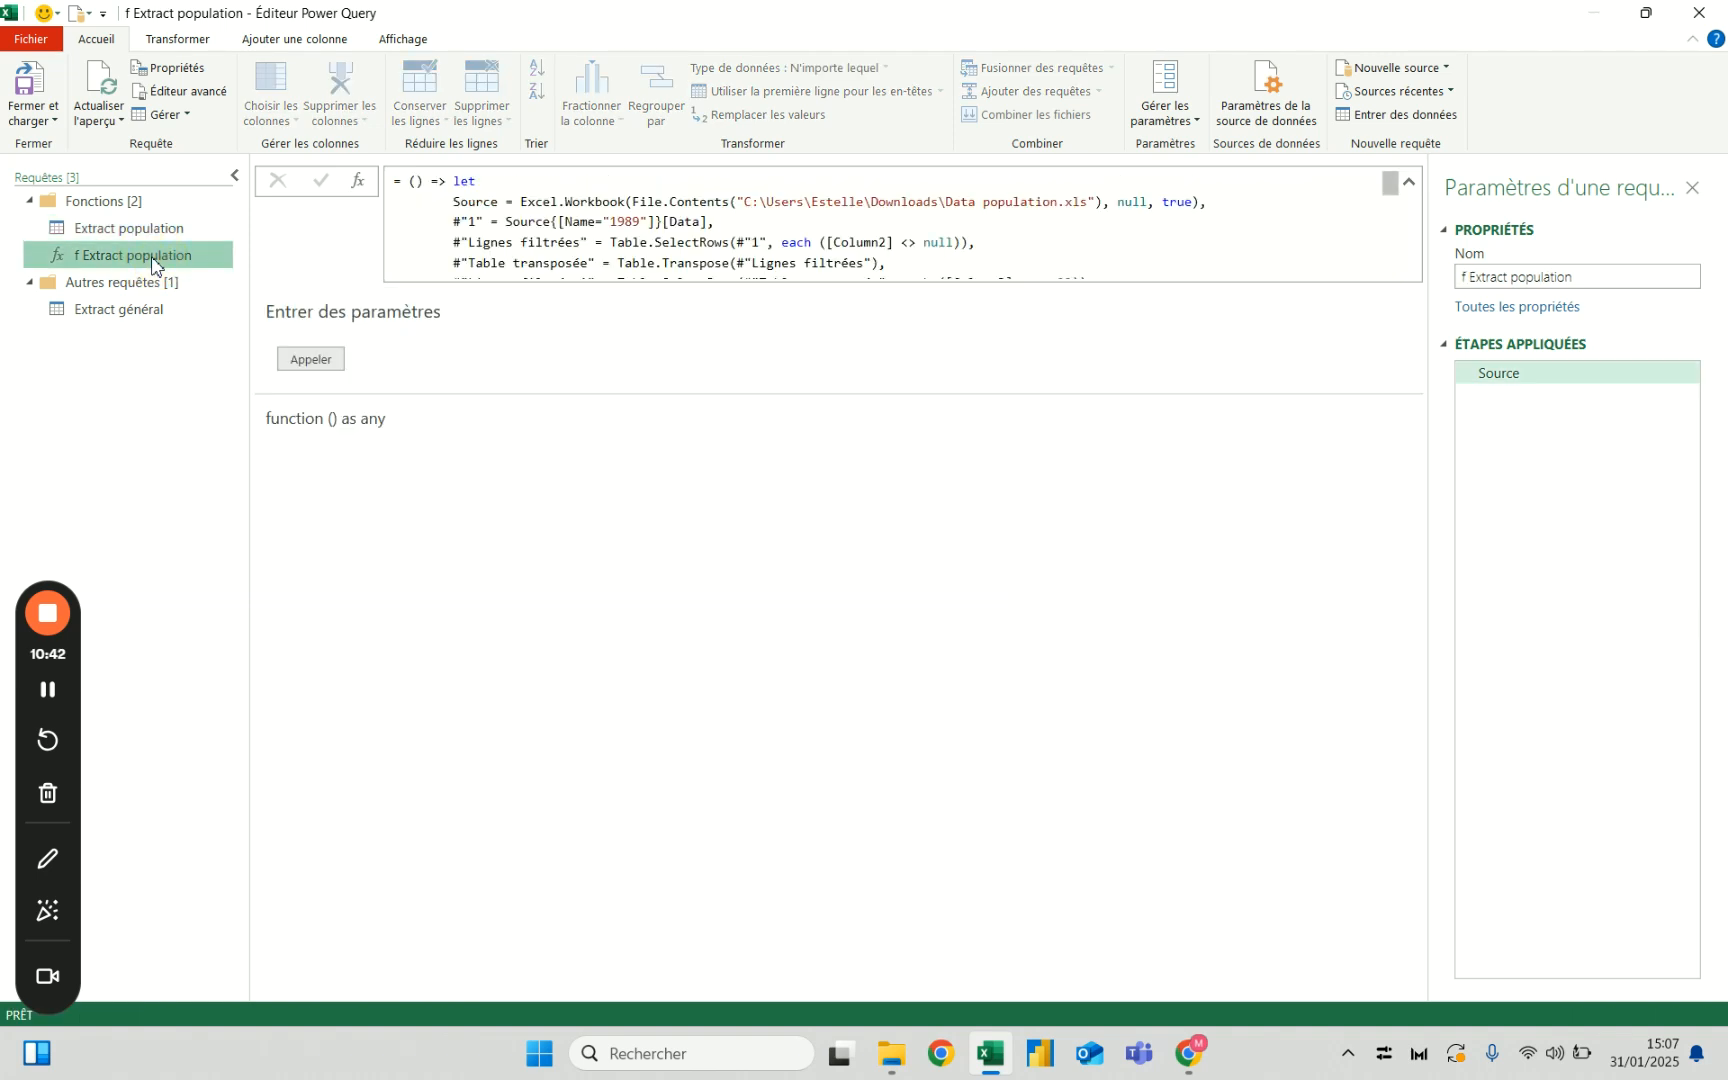
left_click(186, 91)
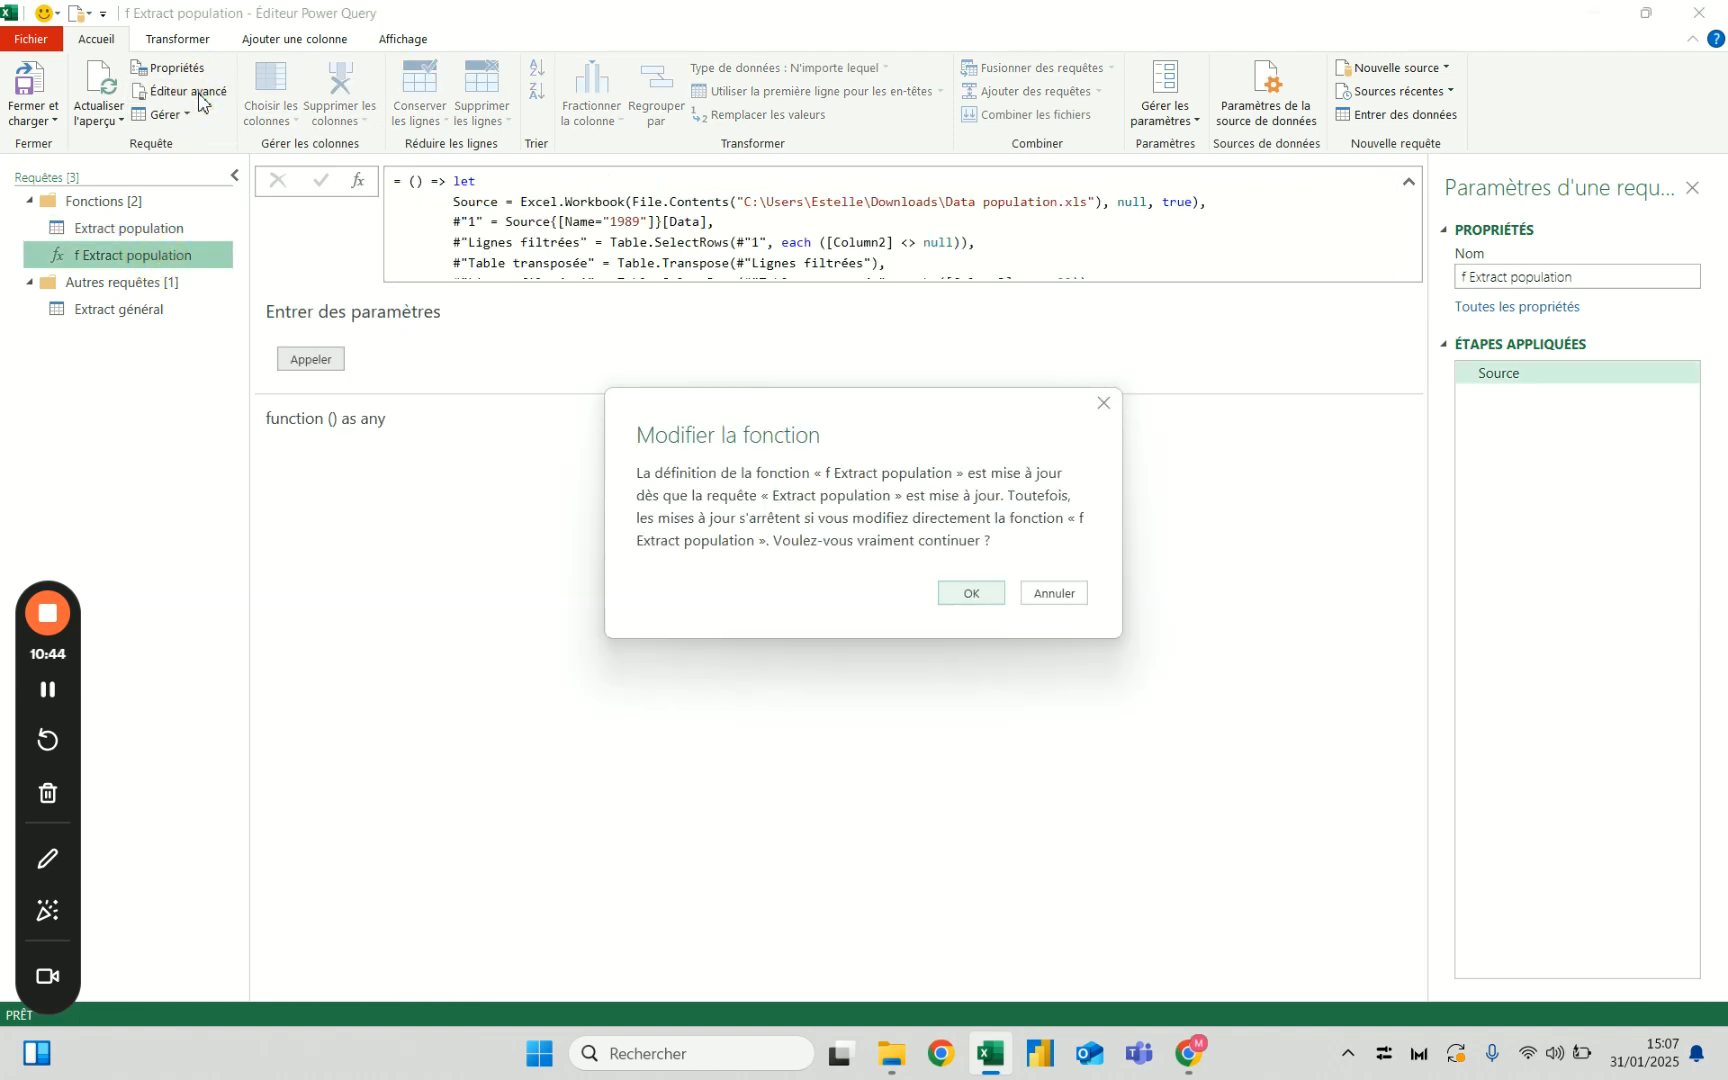
left_click(977, 594)
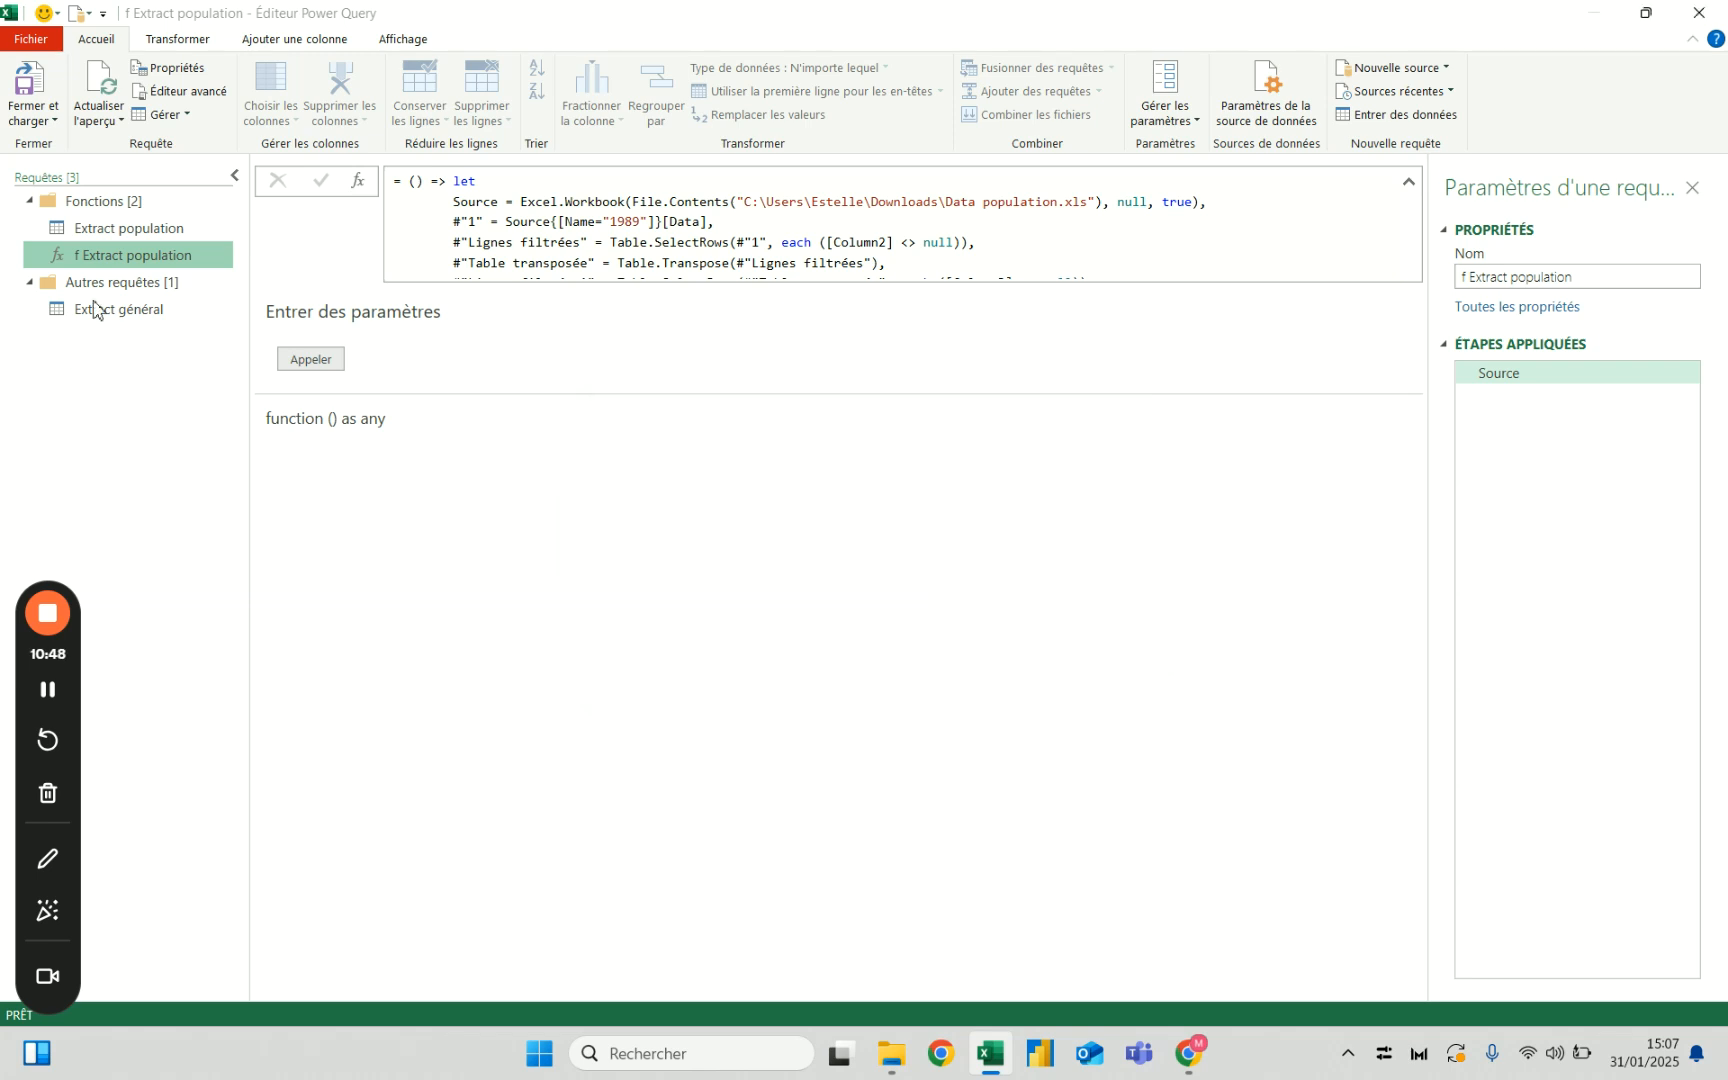
Delete the Navigation step and every step after it from the Extract général query, keeping only Source.
left_click(125, 312)
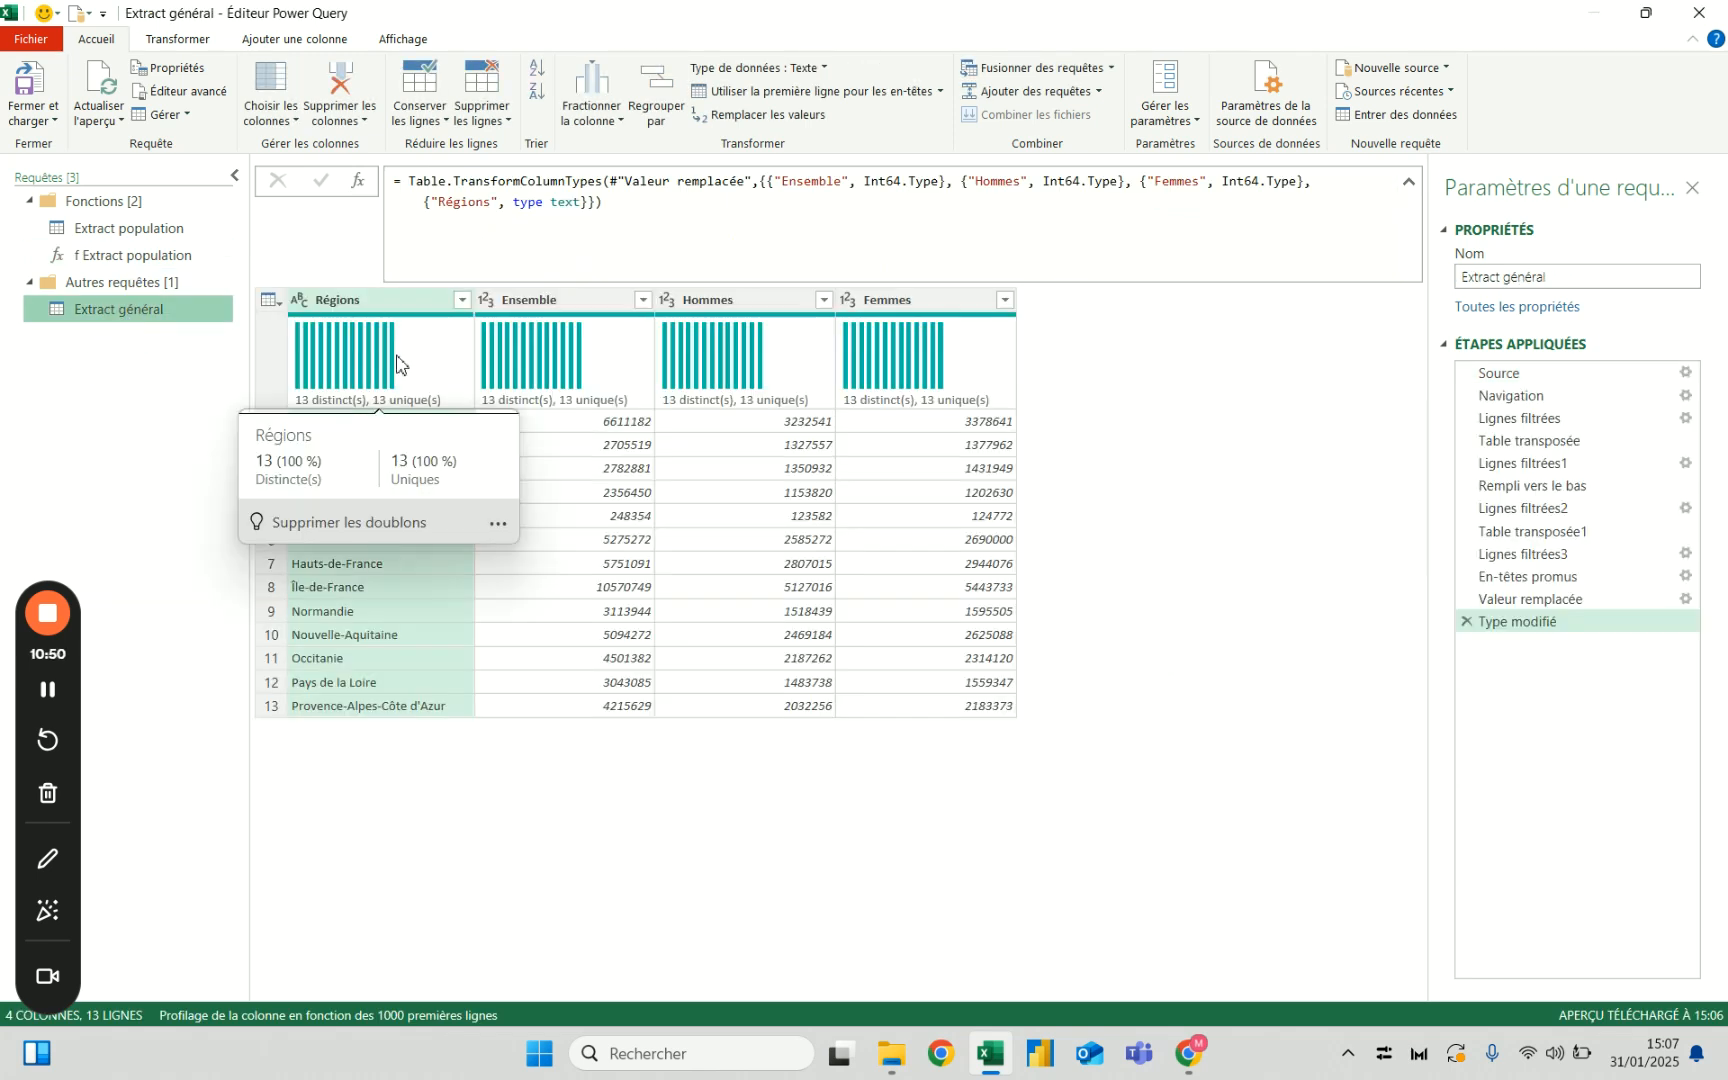
right_click(1530, 396)
left_click(1583, 495)
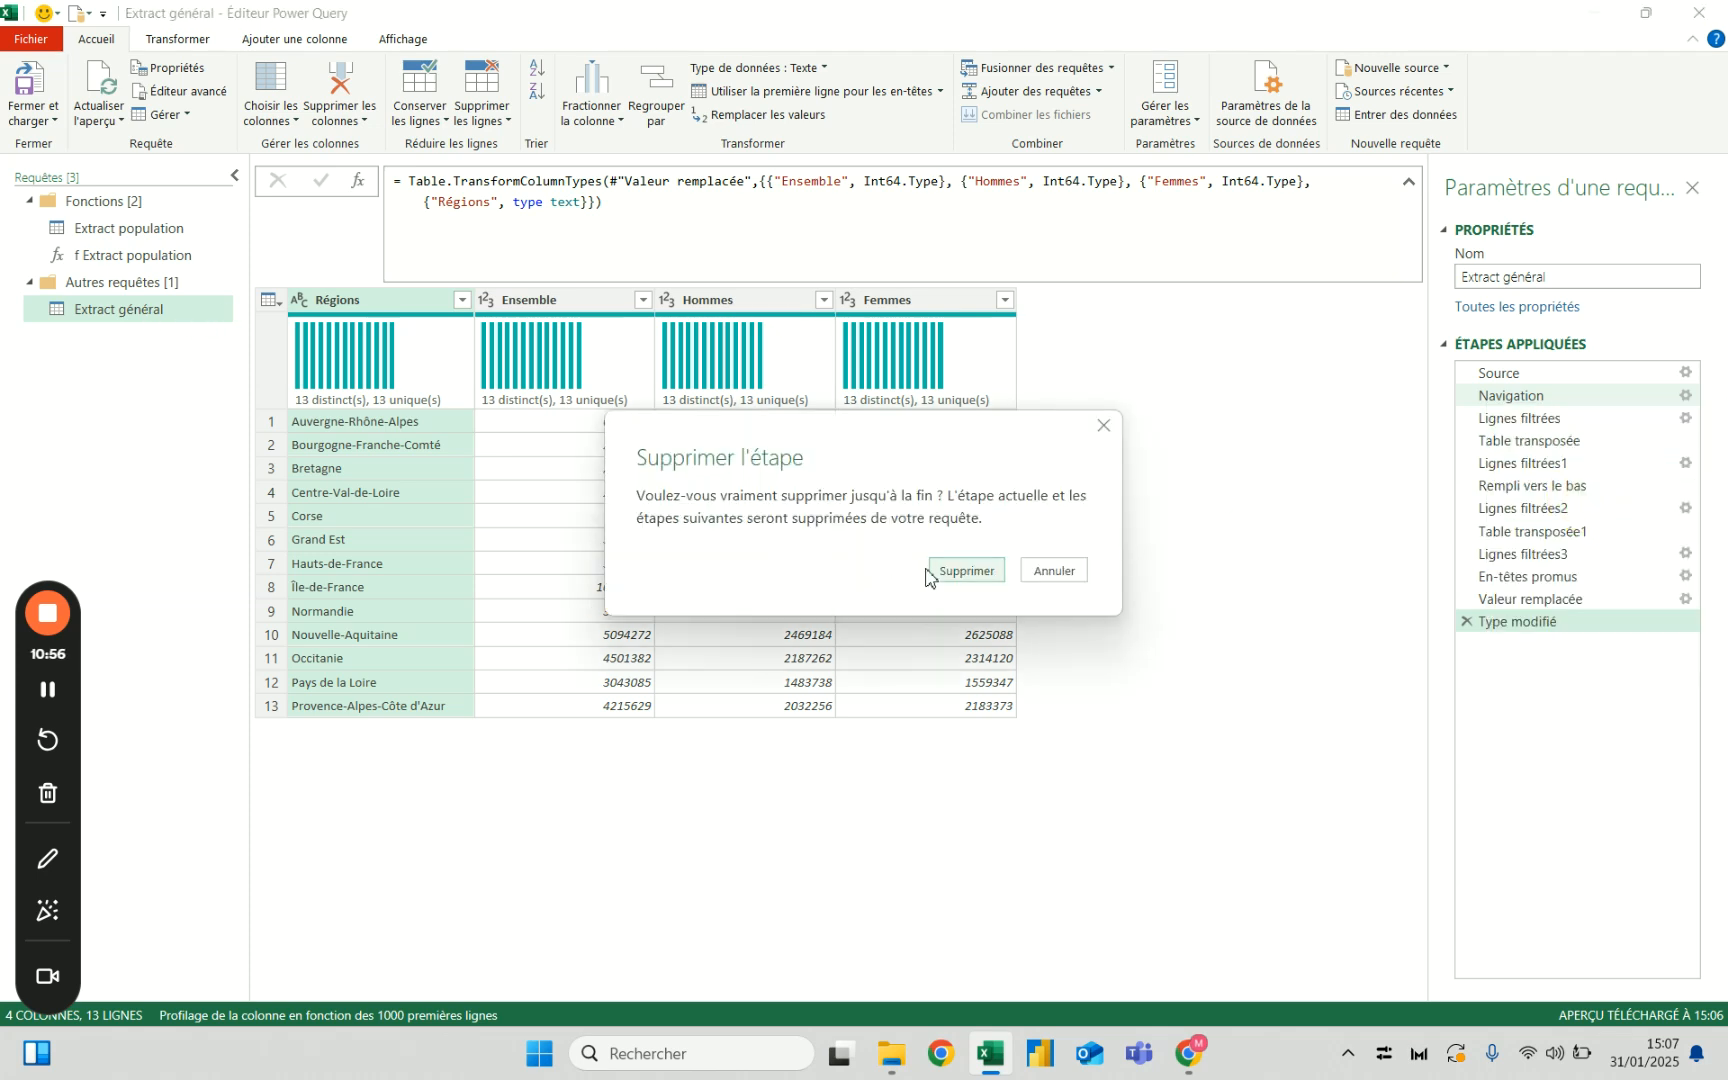
left_click(962, 574)
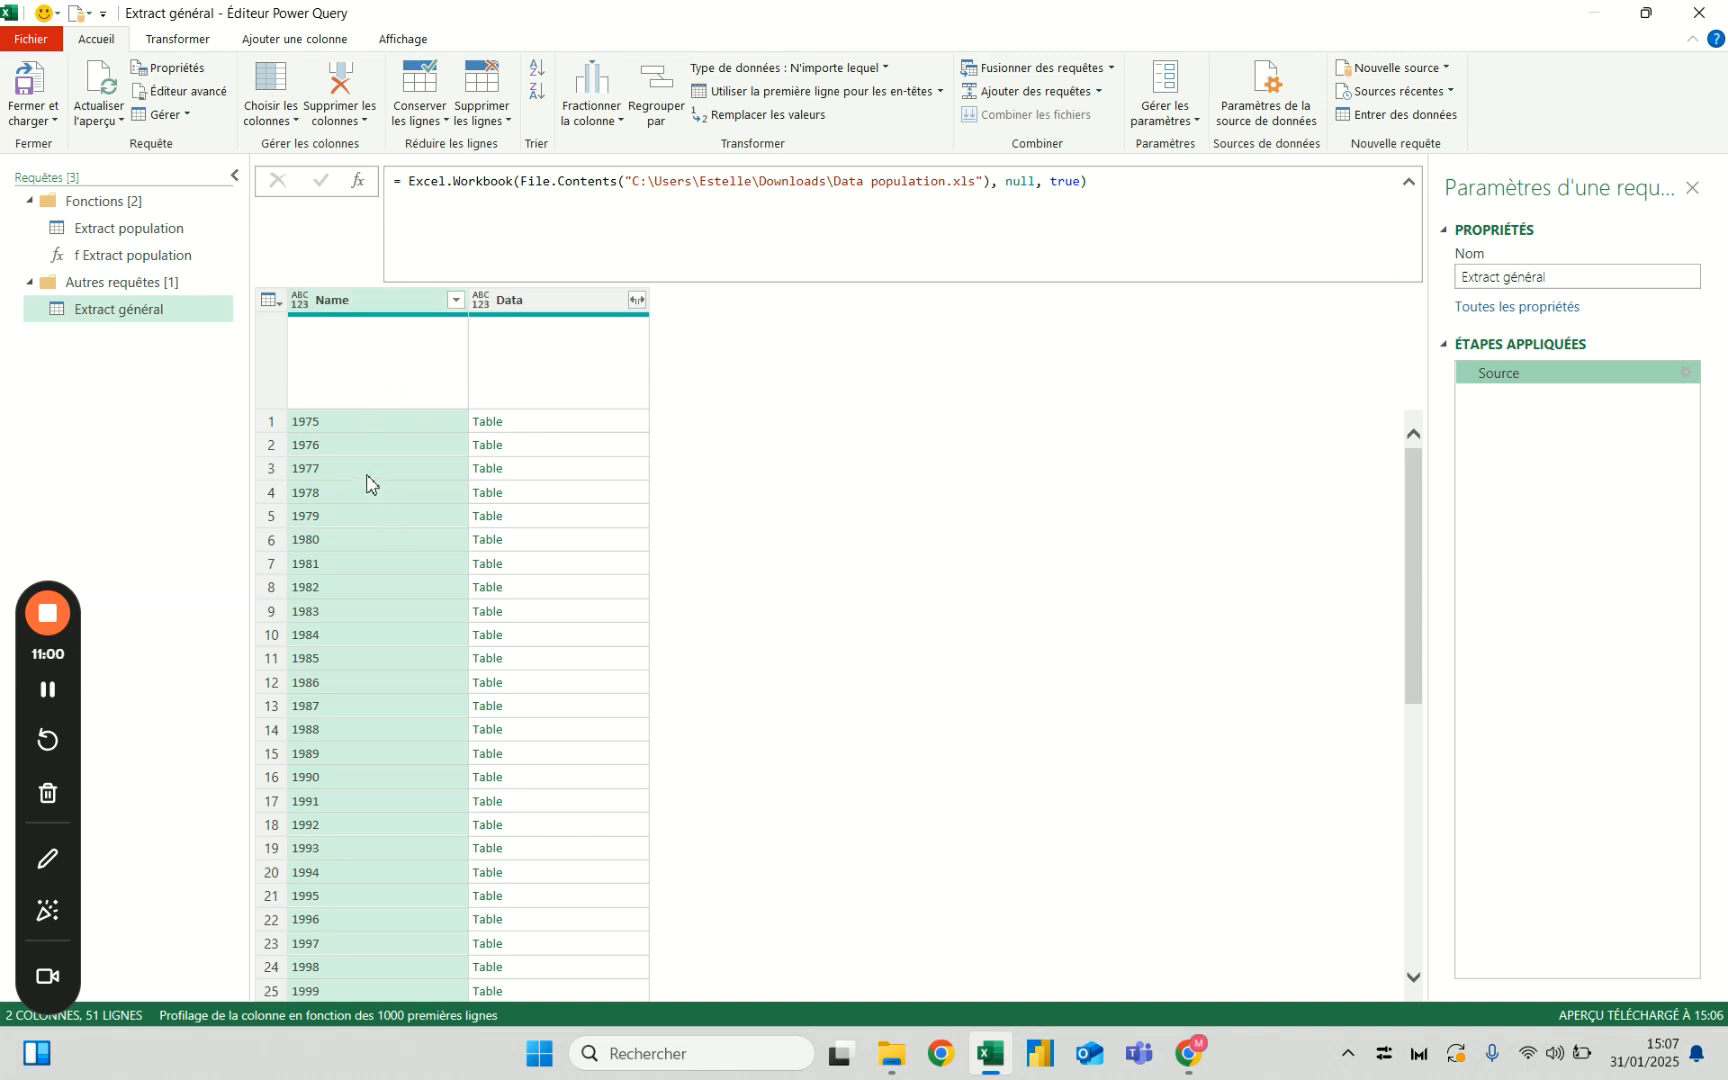
Preview the 1975 table and the sheet list, then filter the Name column to exclude À savoir.
left_click(580, 424)
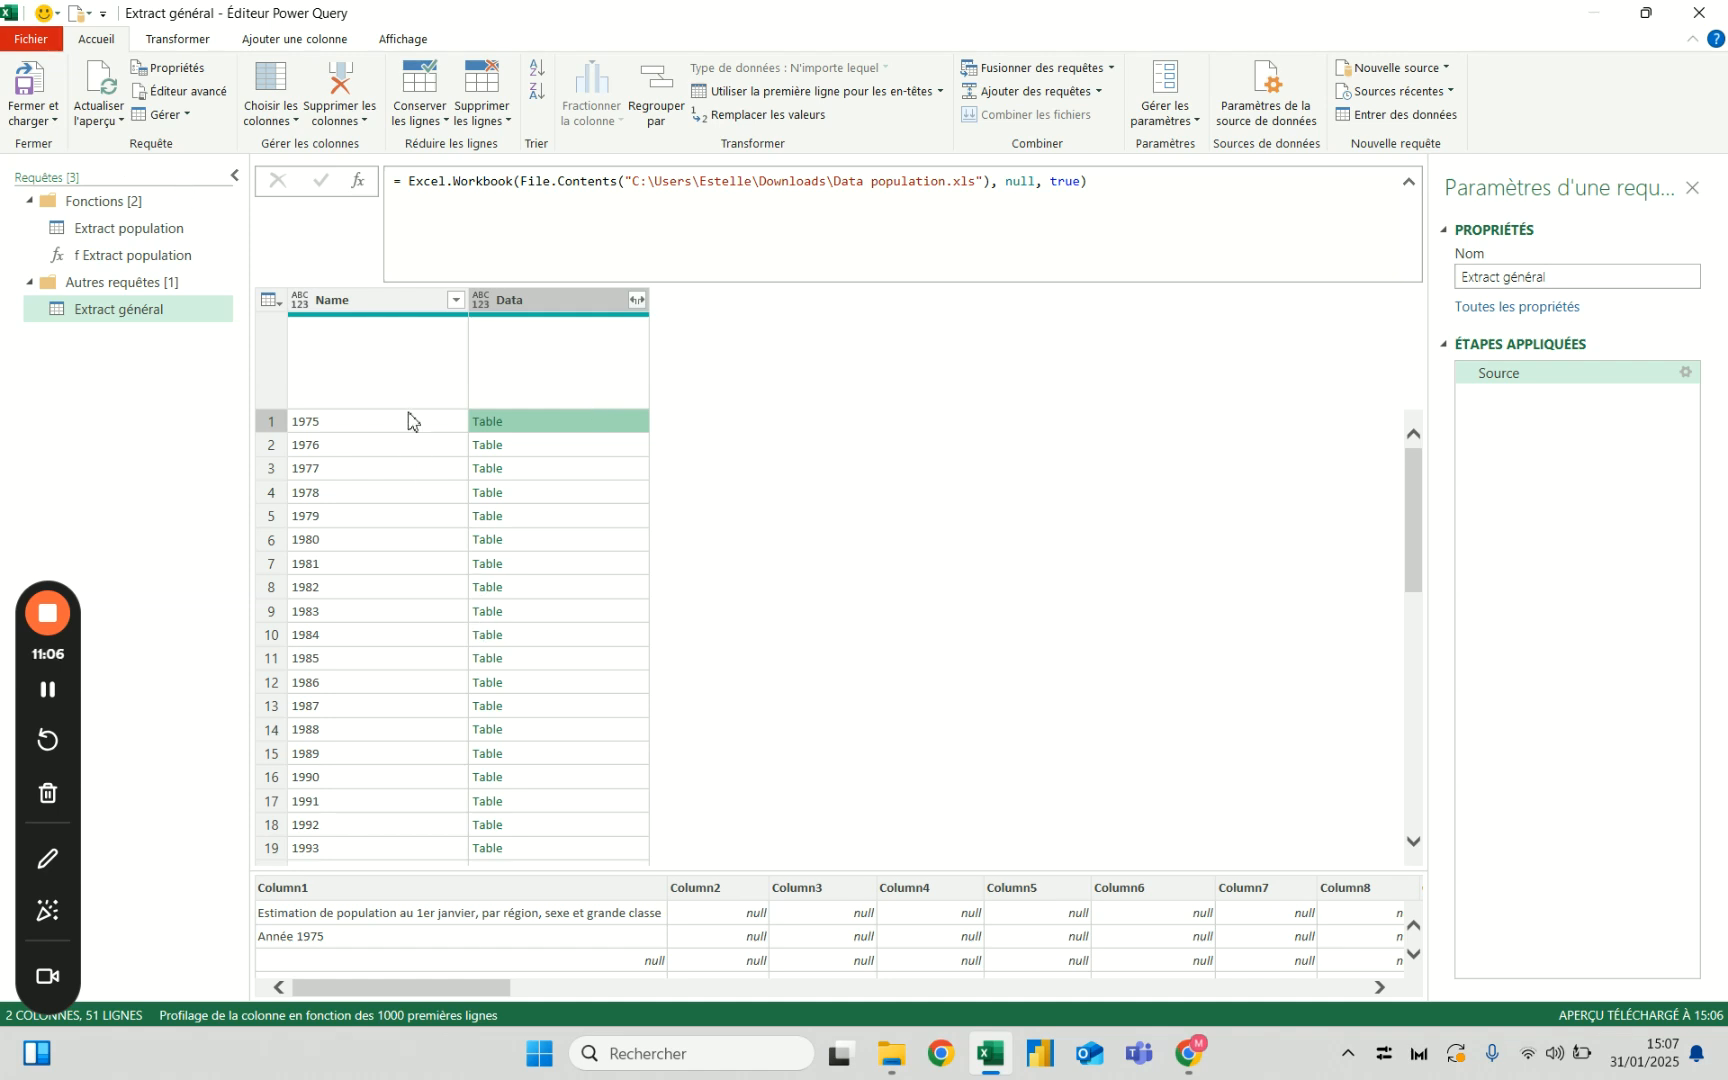
scroll(388, 606, "down", 11)
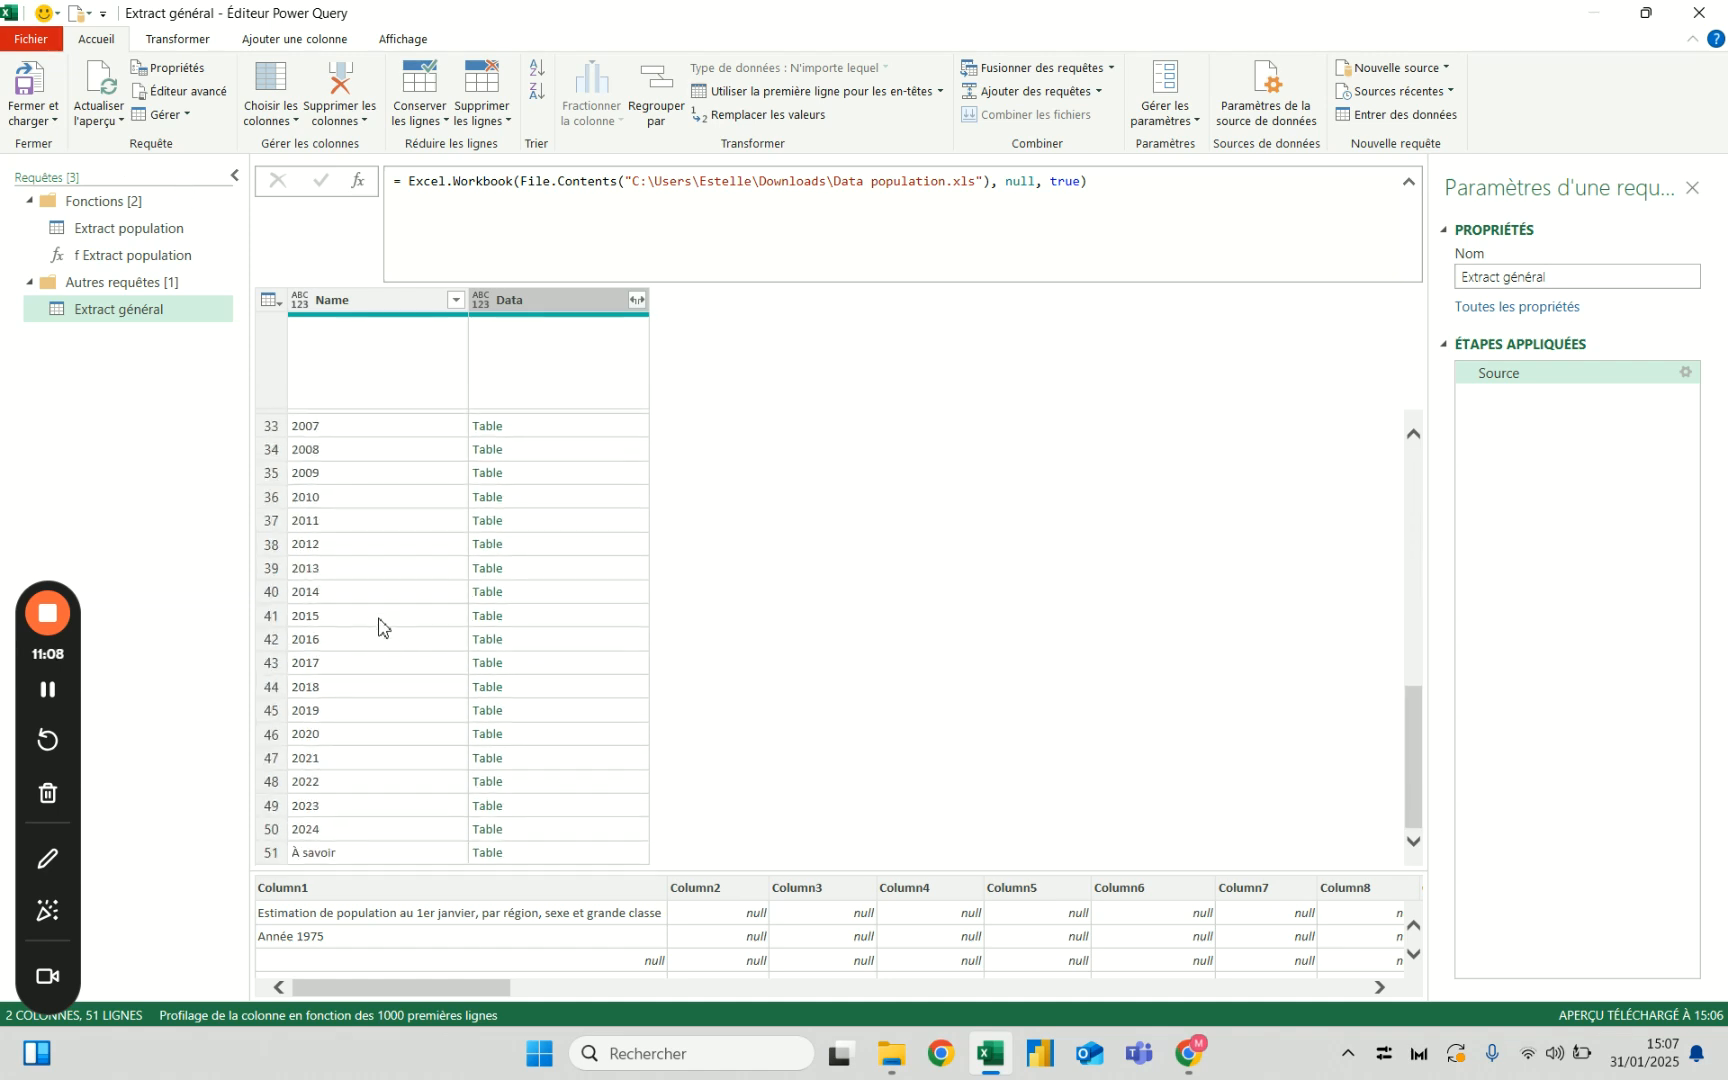
left_click(355, 855)
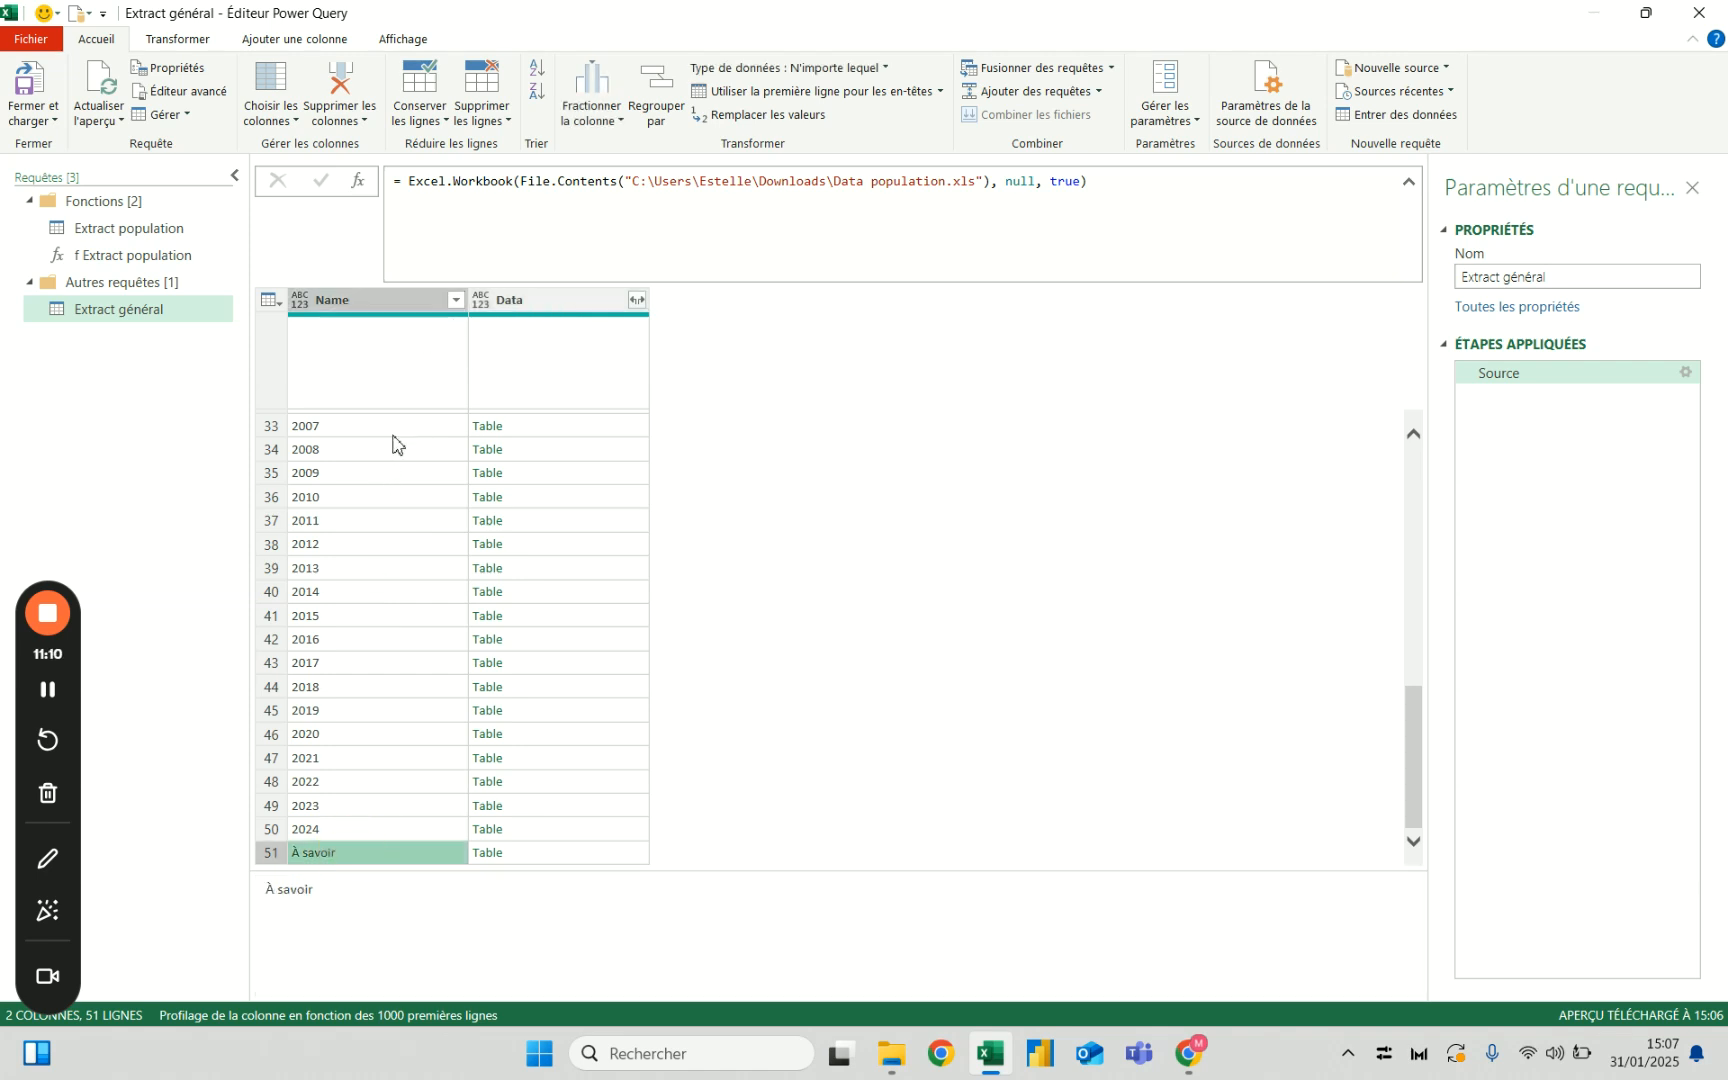
left_click(455, 300)
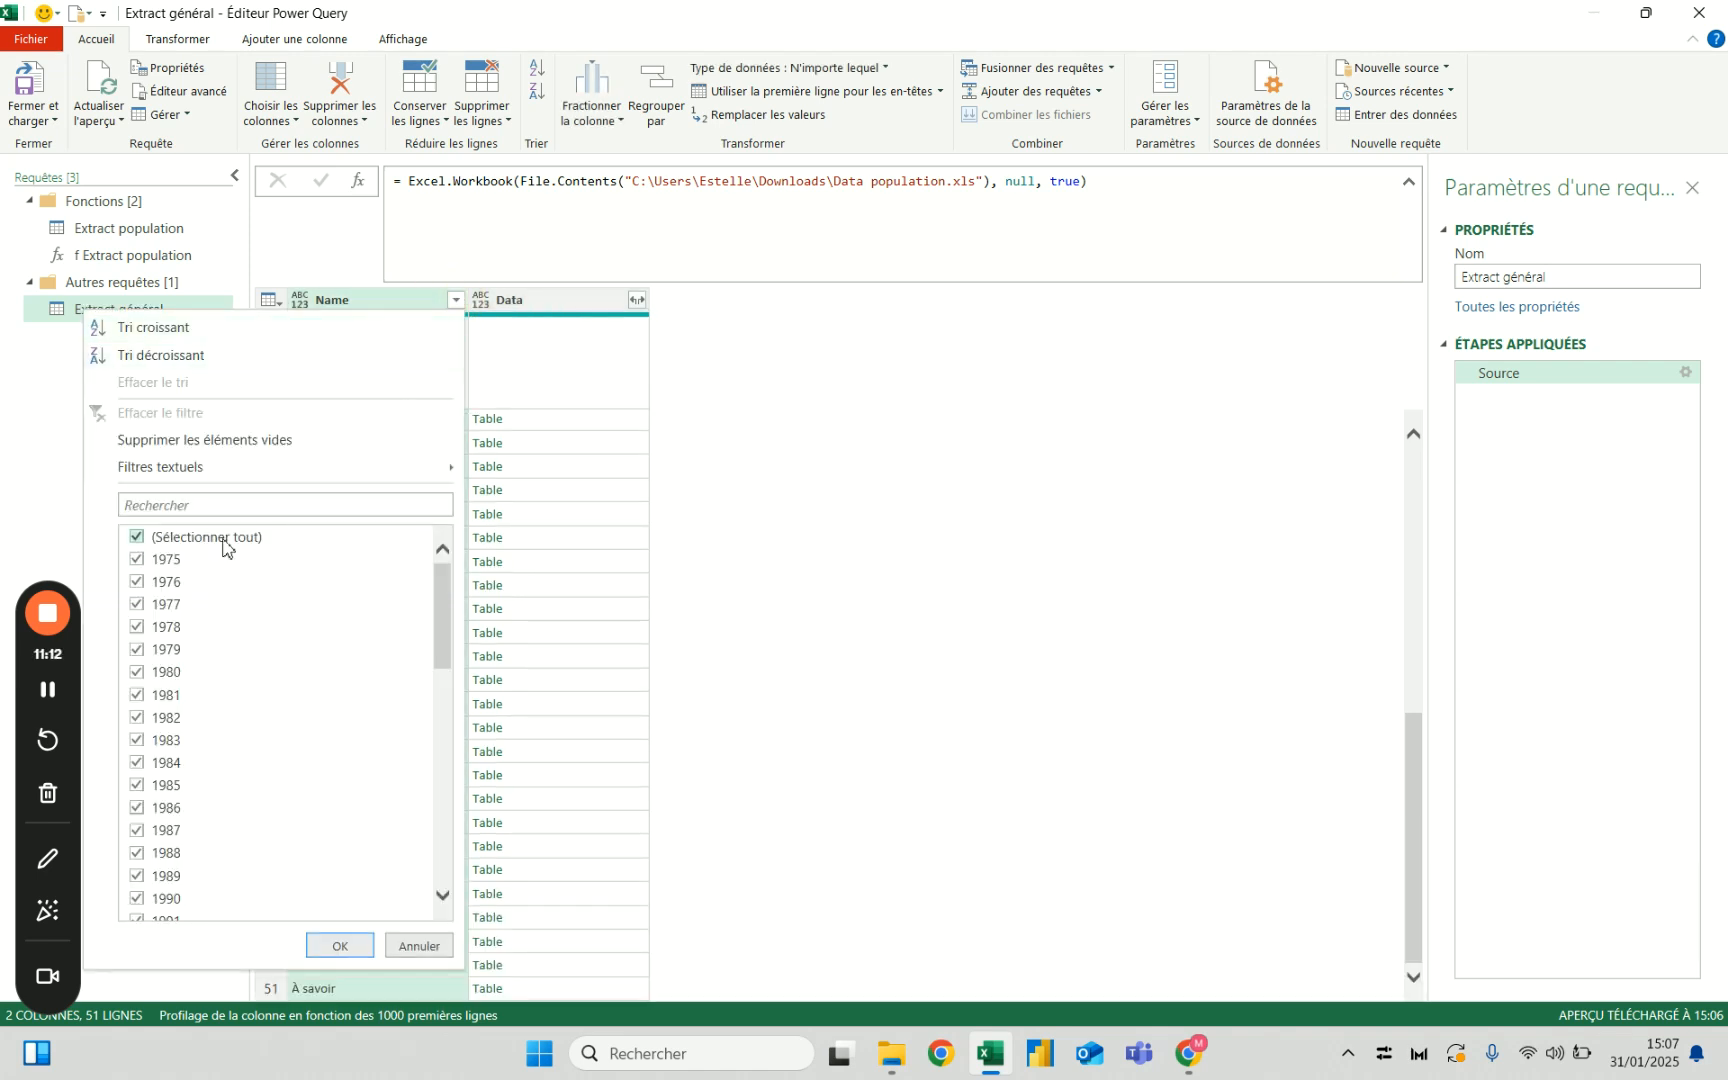
scroll(203, 665, "down", 1)
scroll(203, 665, "down", 10)
left_click(172, 909)
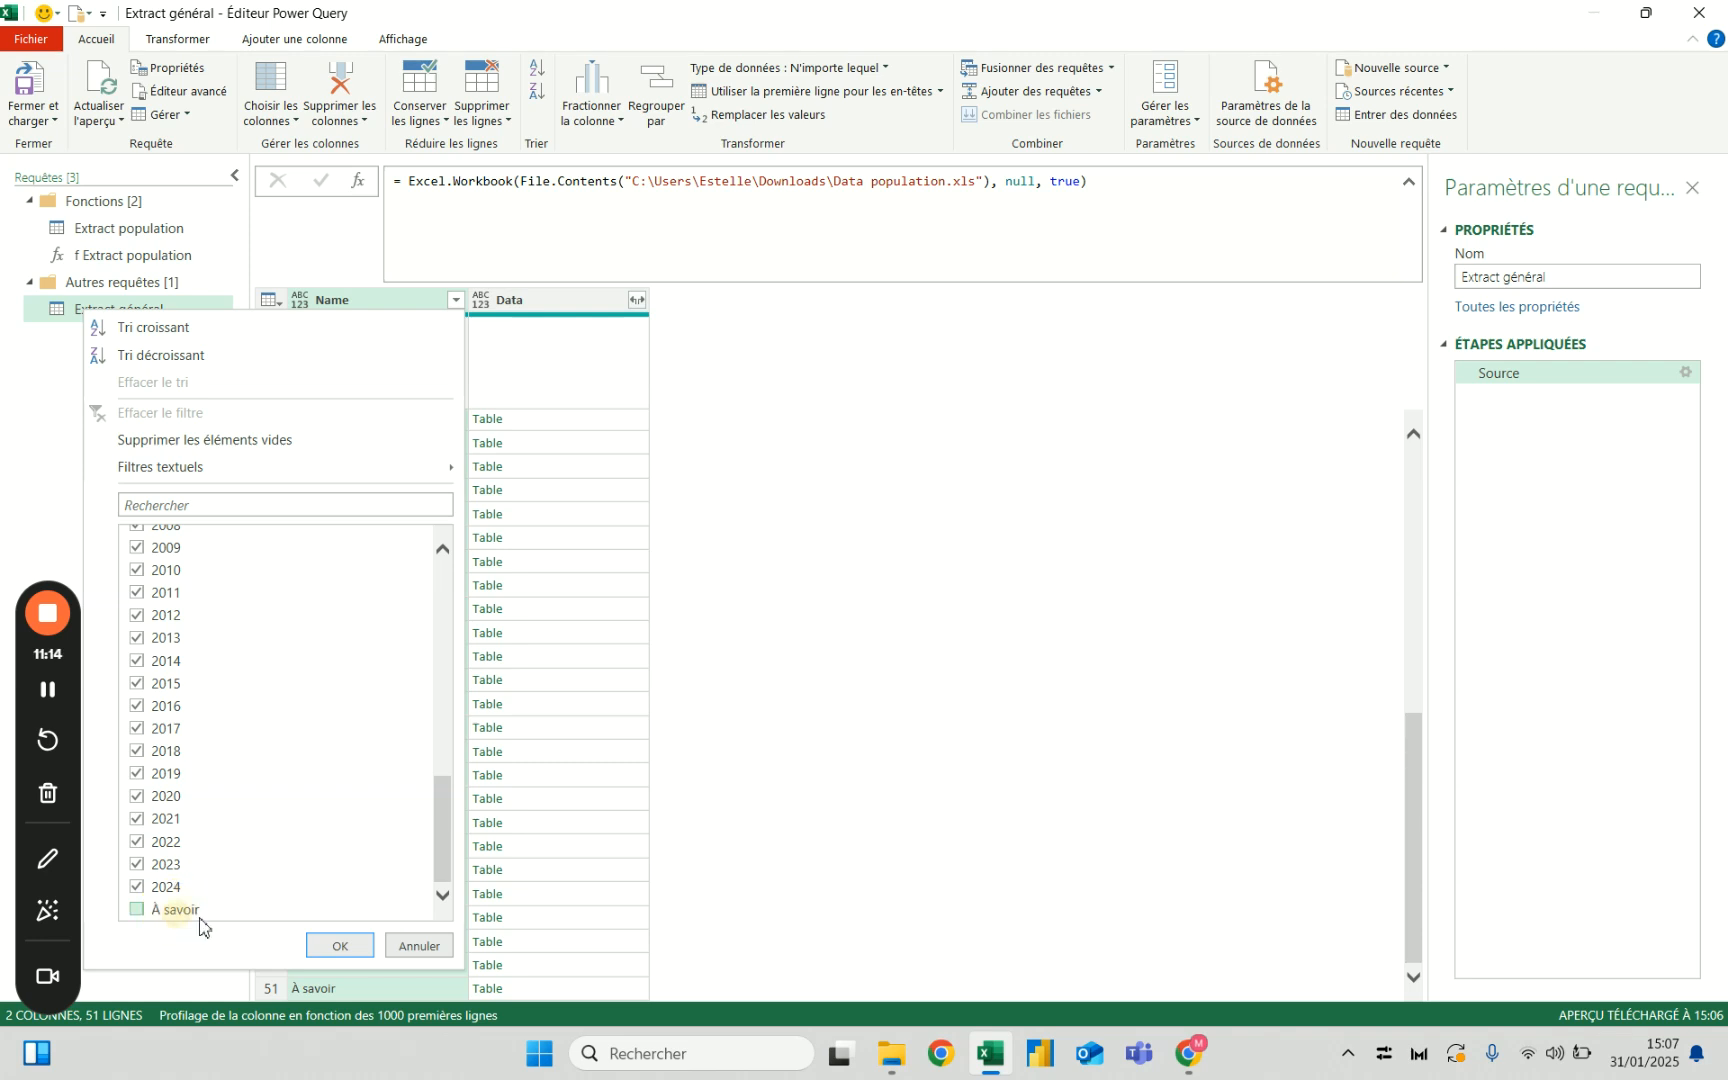
left_click(312, 946)
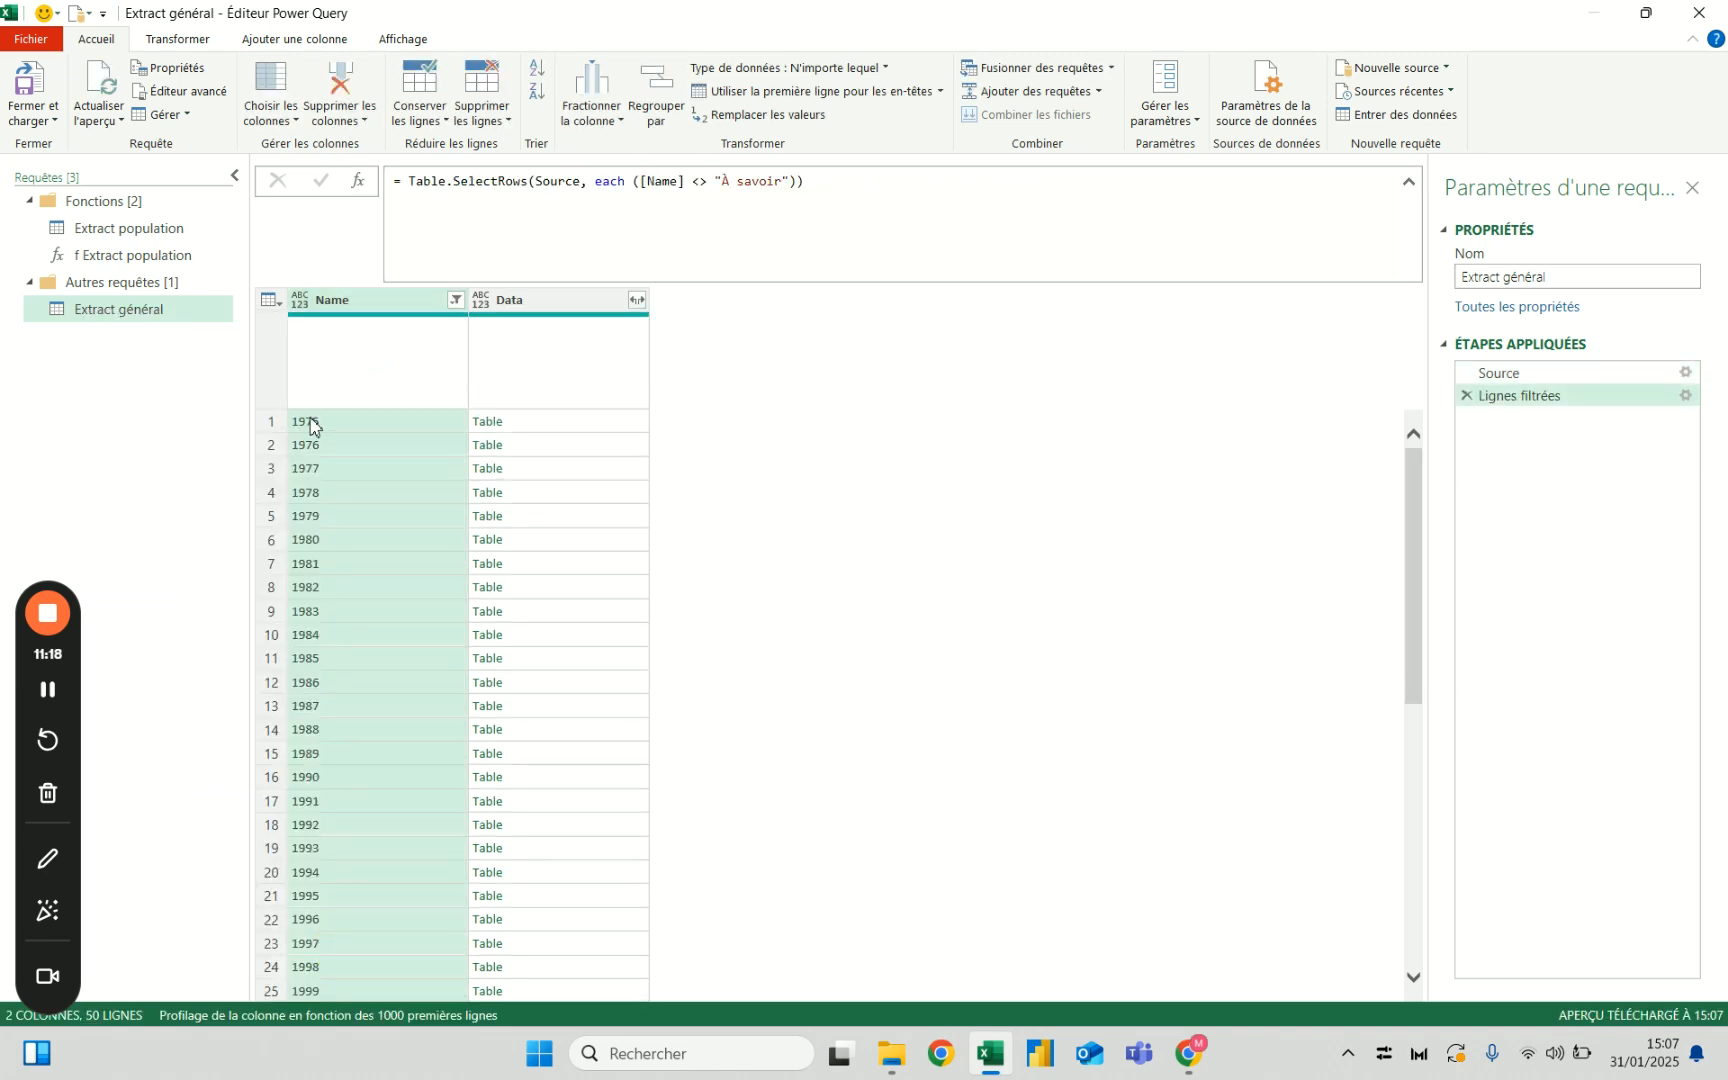
Rename the Name column as Année and set its data type to whole number.
double_click(343, 300)
type("Année")
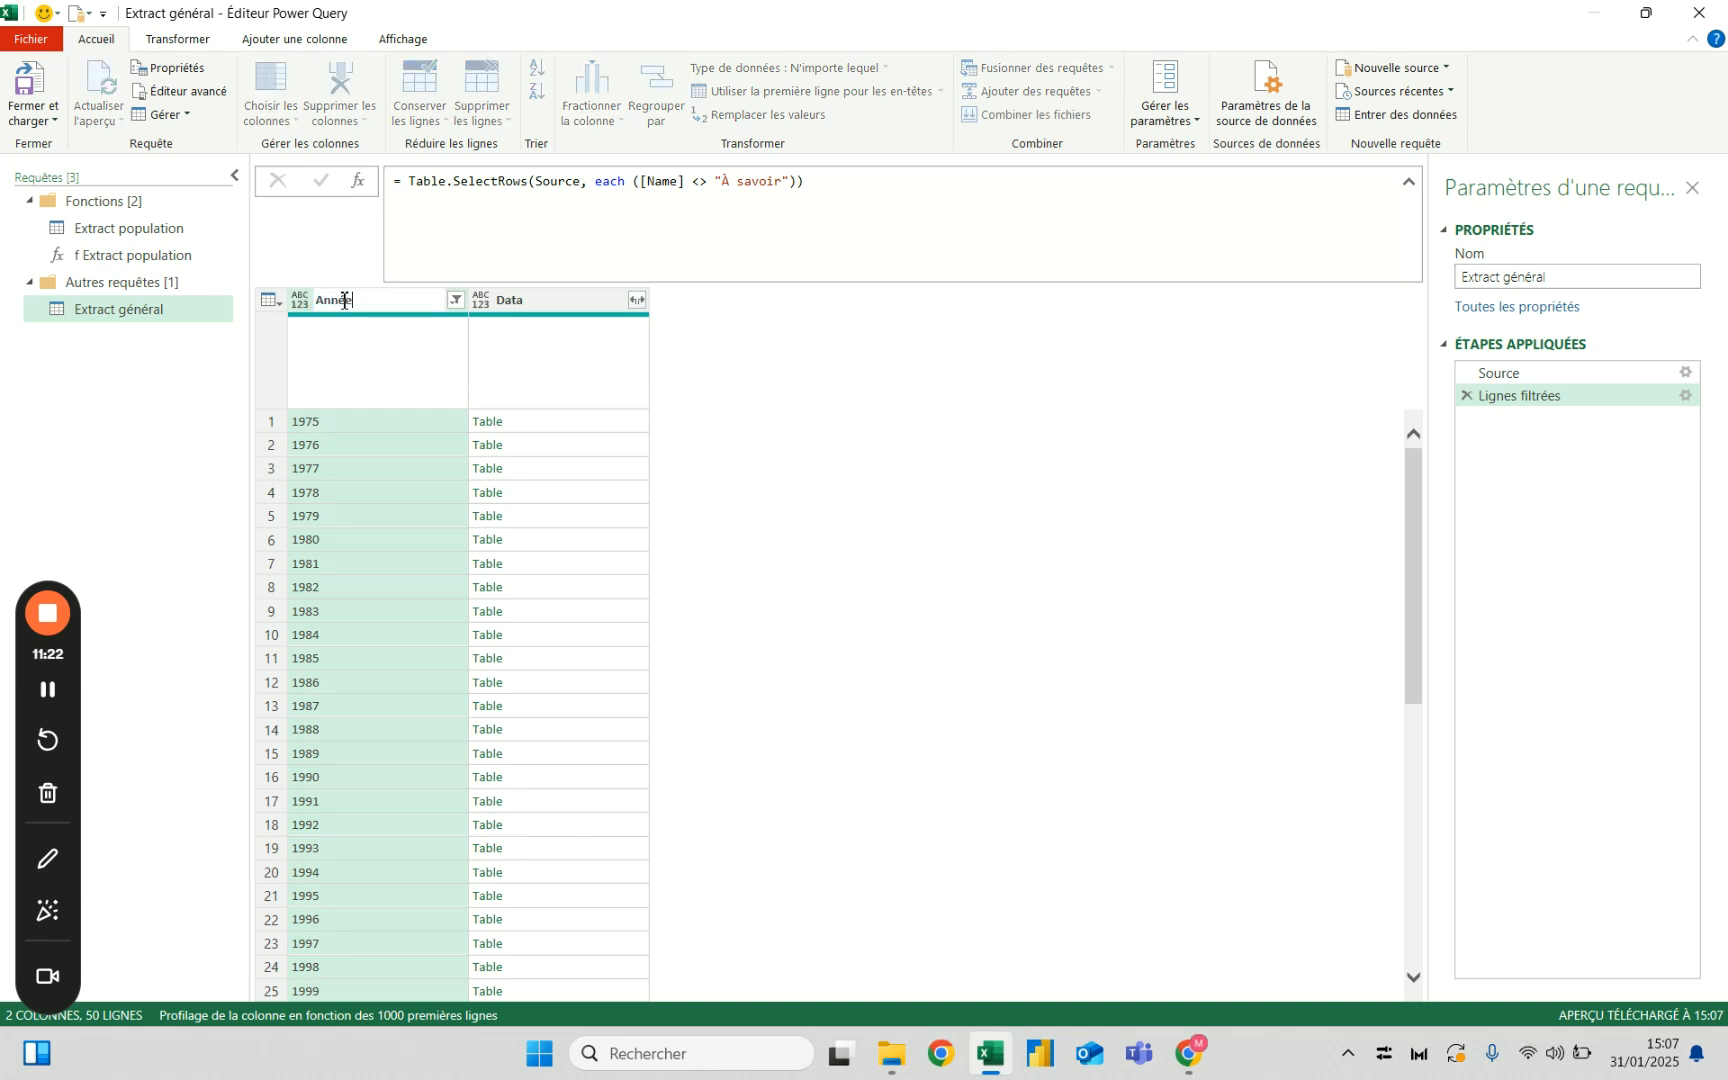
key("Return")
left_click(299, 299)
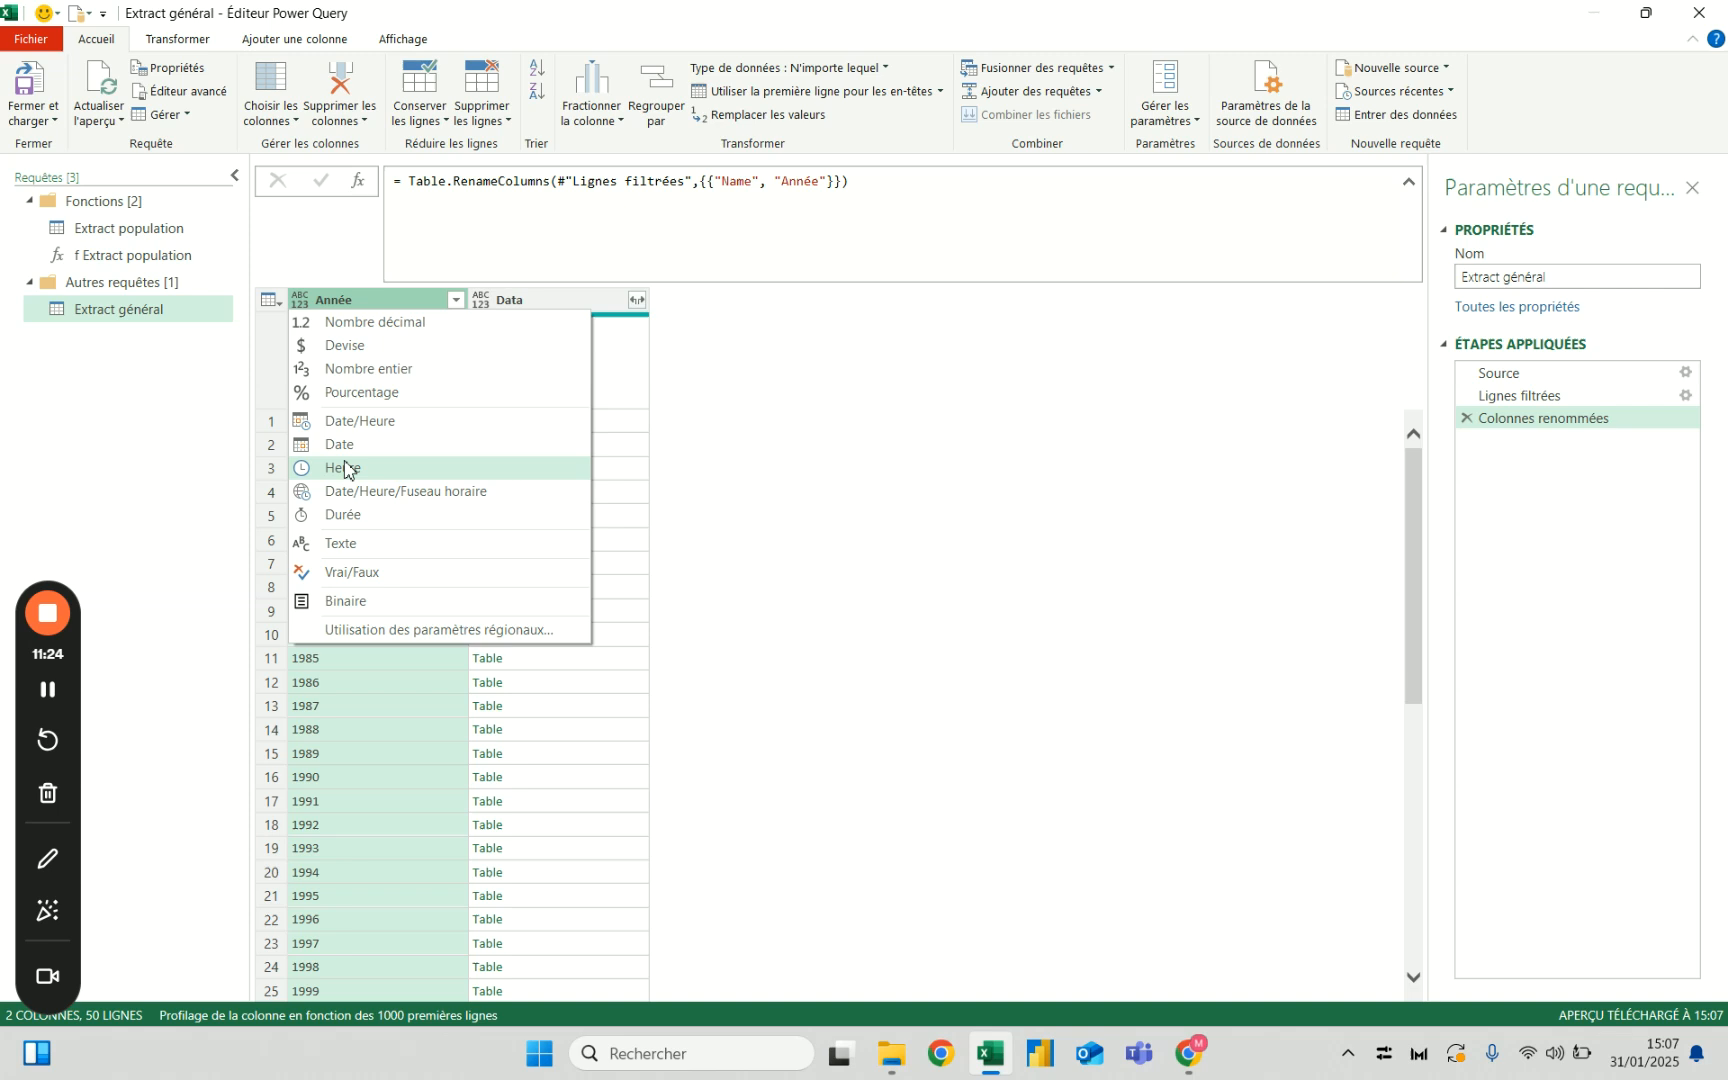
left_click(381, 378)
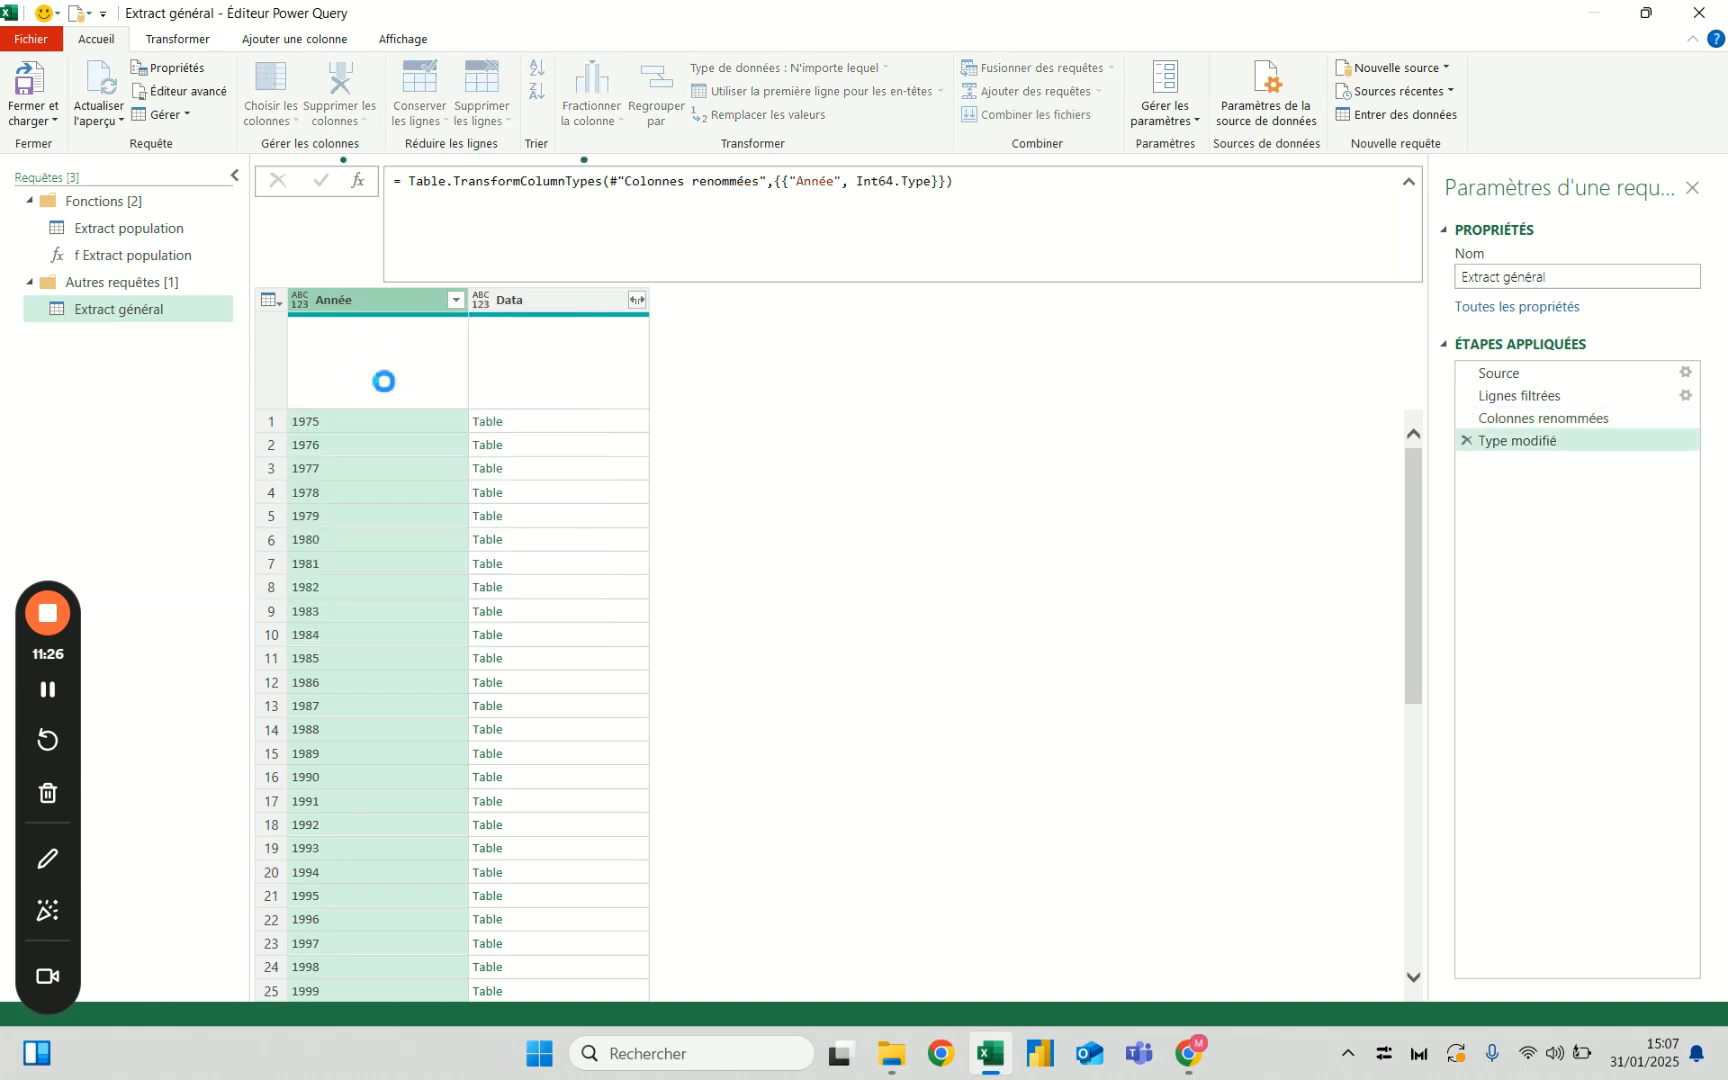
Preview the nested tables in the Data column for 1975, 1976 and 1982 in an enlarged preview area.
left_click(529, 302)
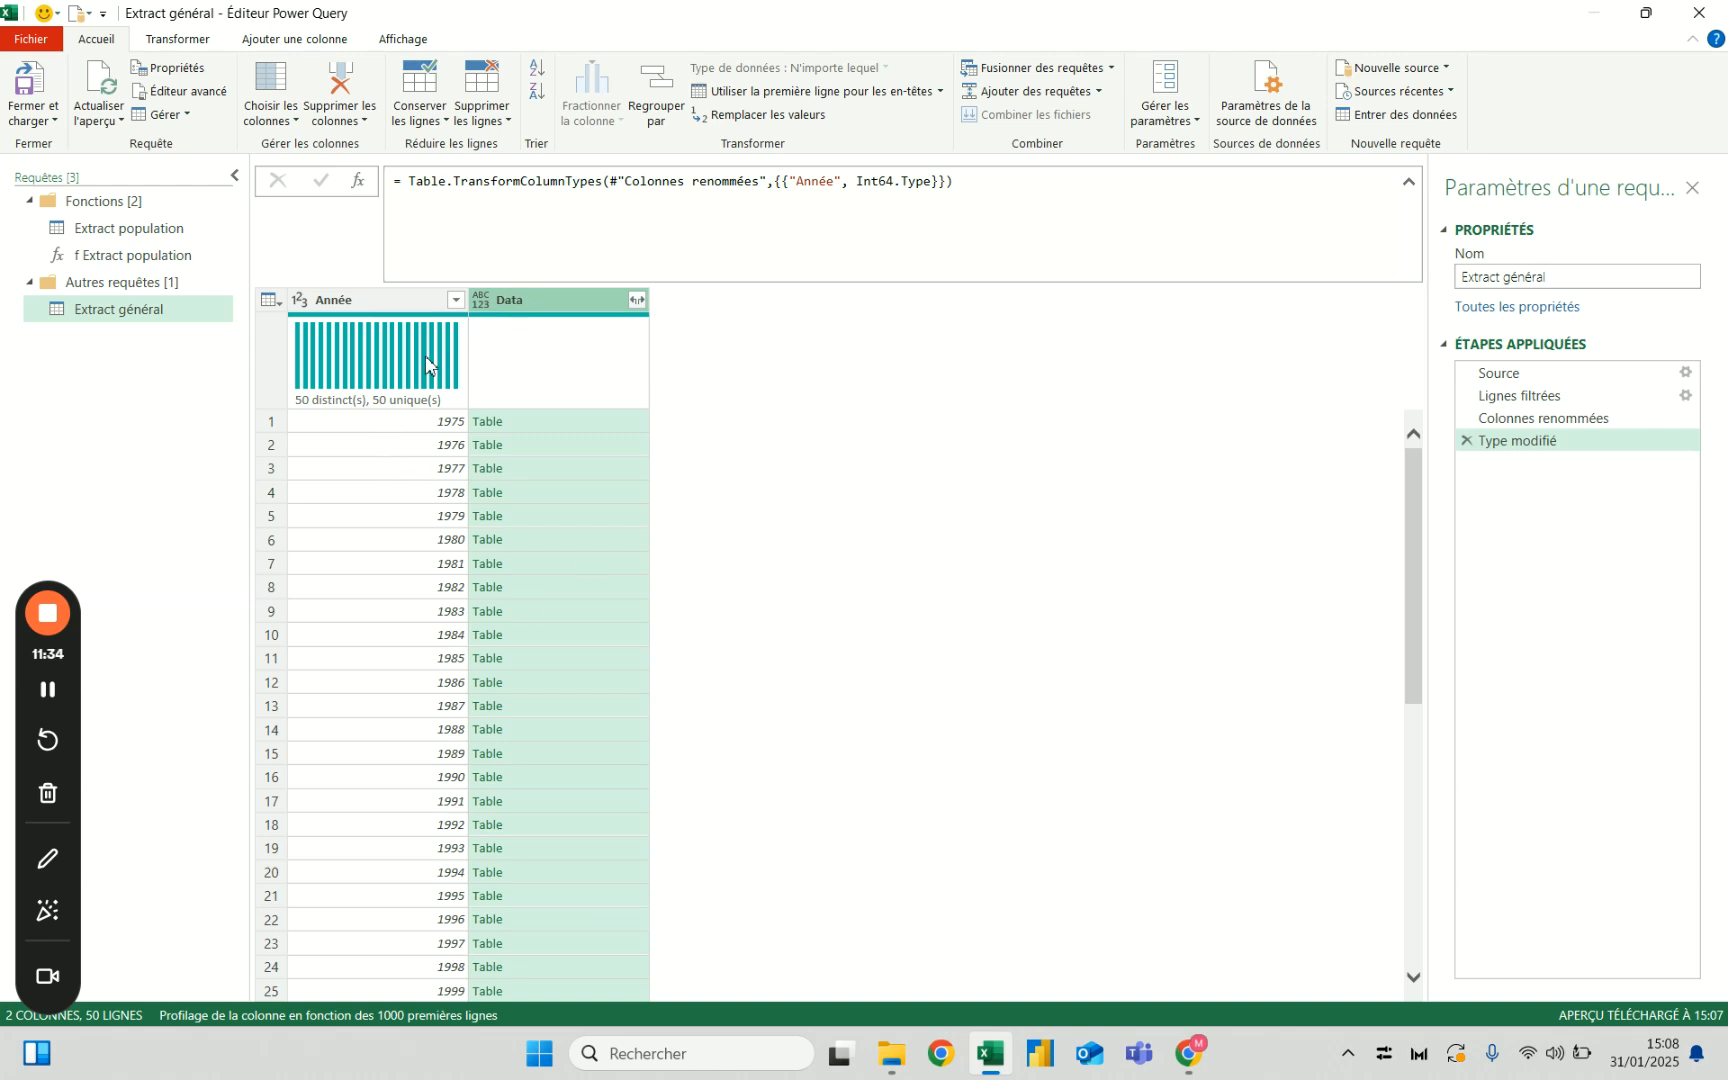
left_click(612, 424)
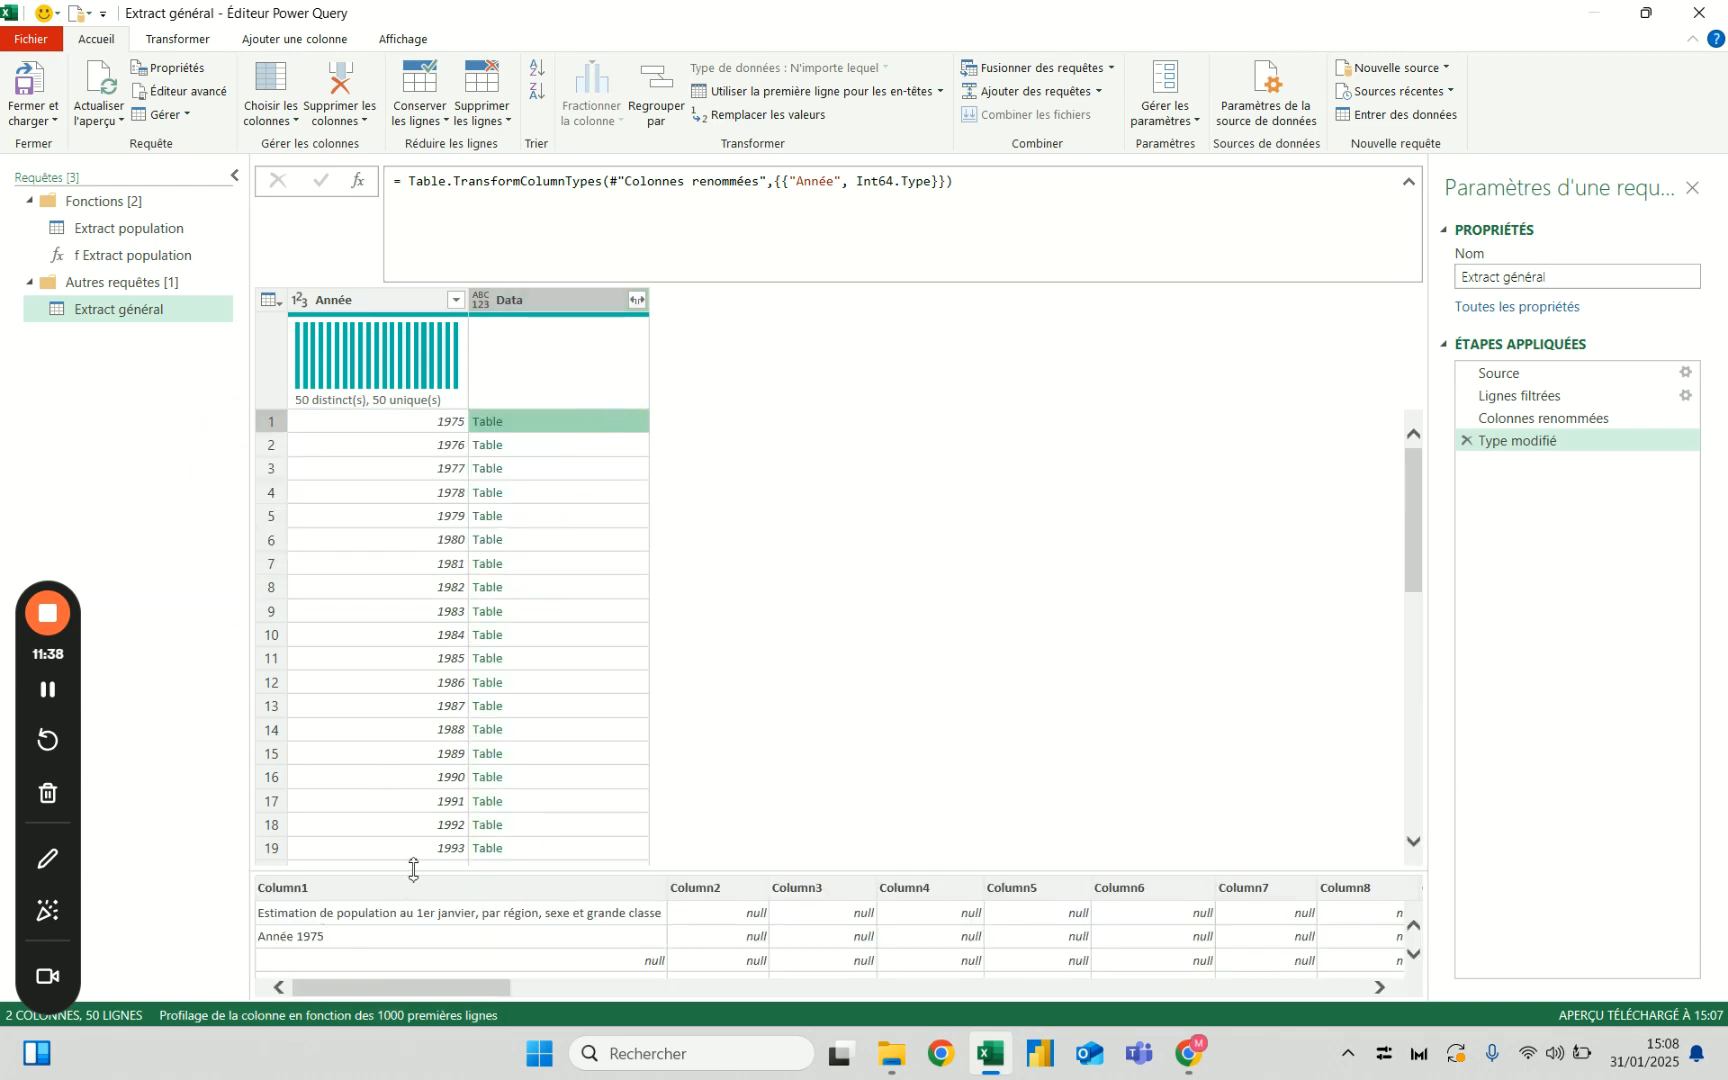
left_click_drag(413, 869, 413, 712)
left_click(534, 447)
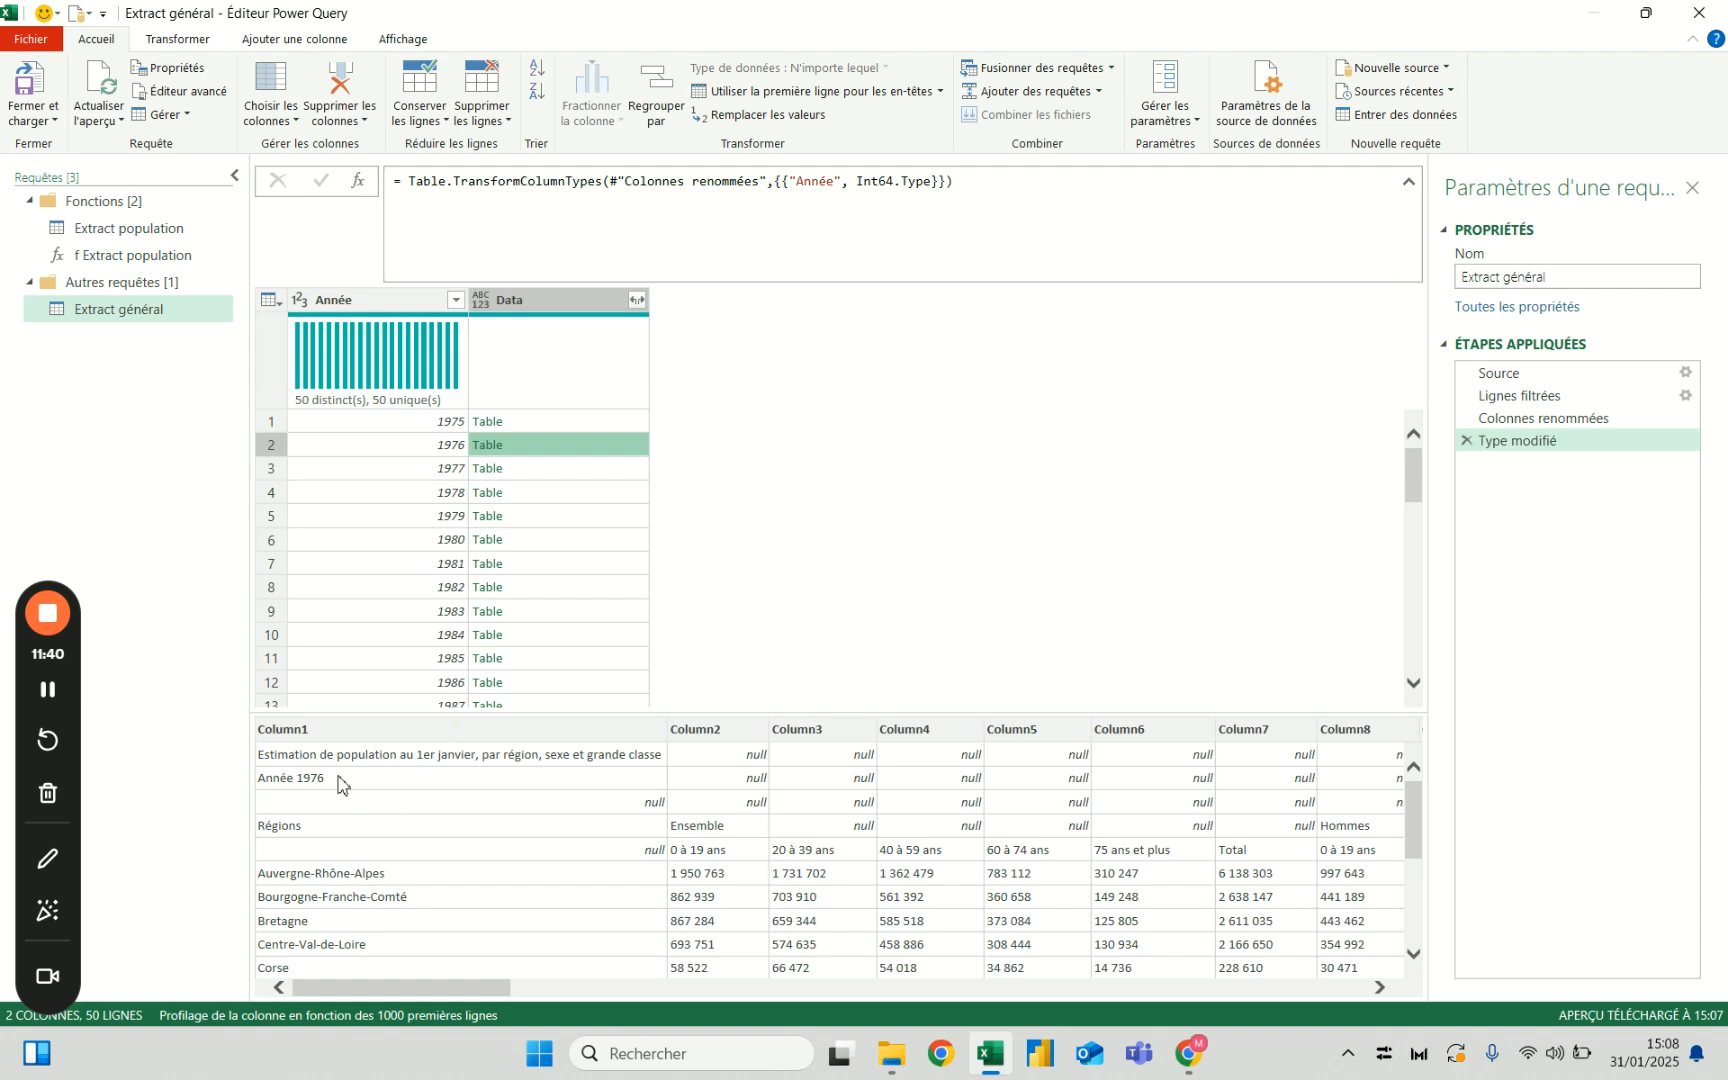
left_click(522, 589)
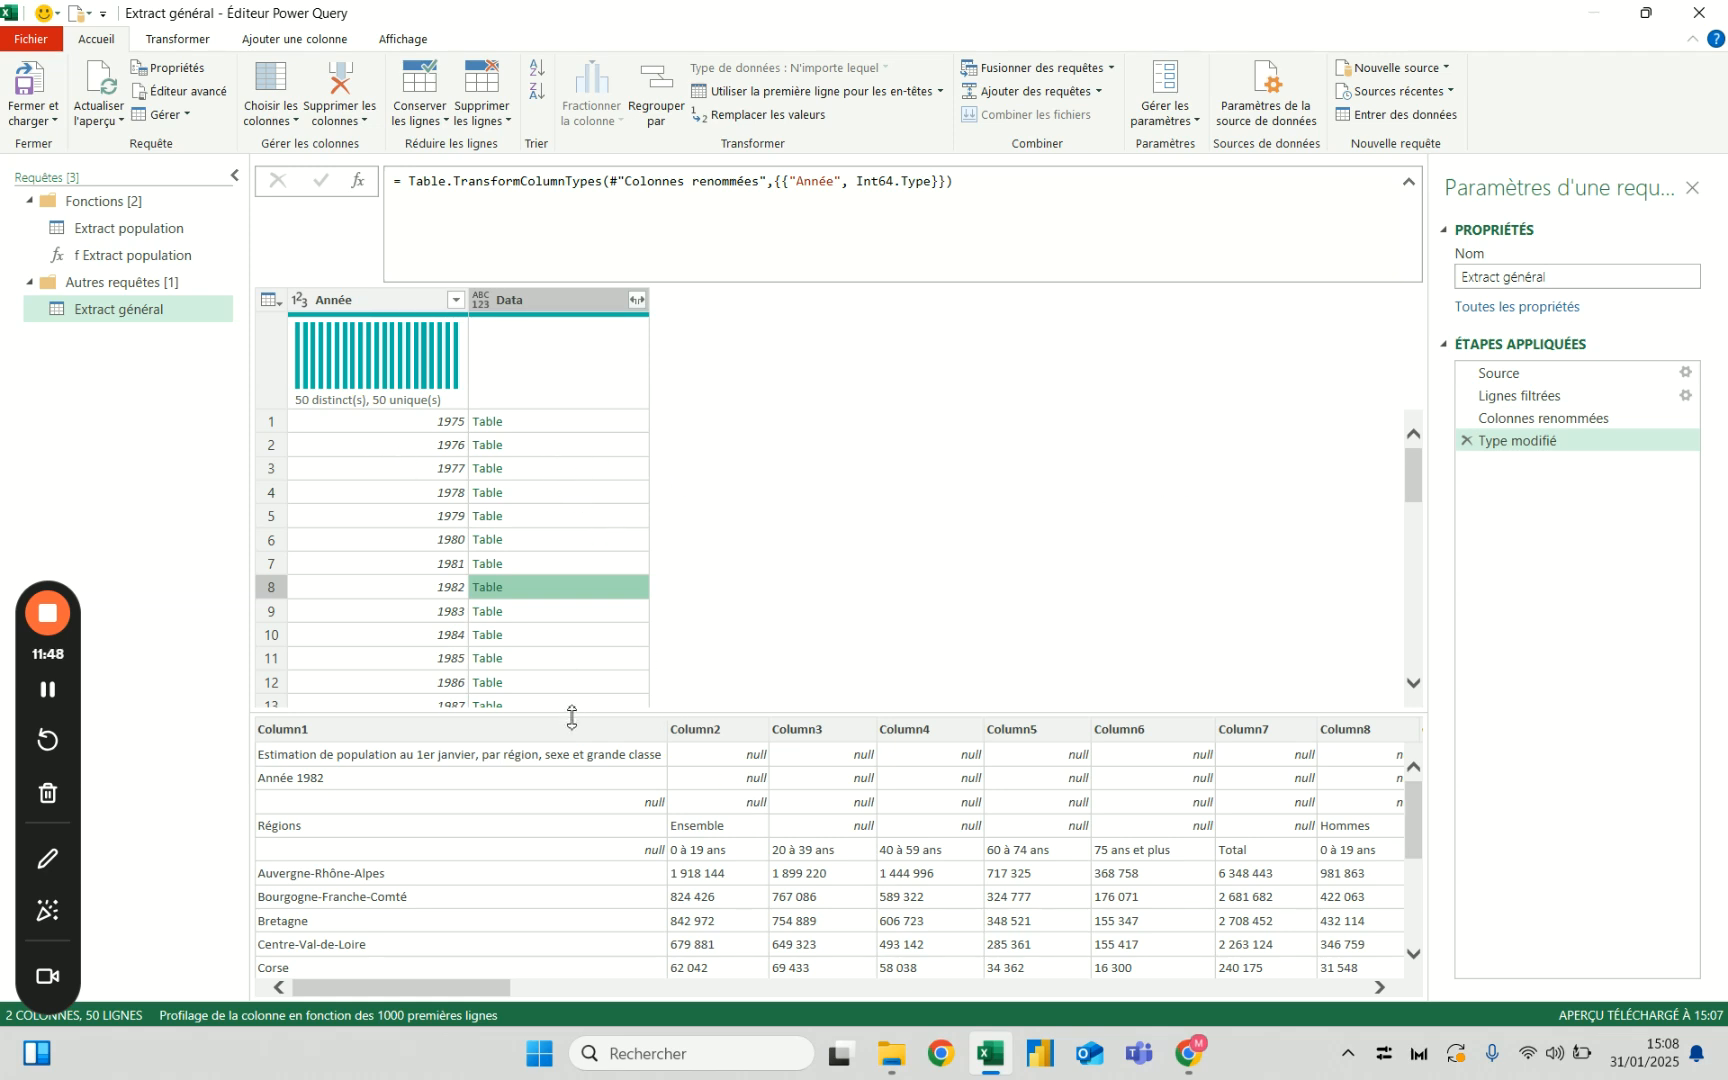
left_click_drag(574, 711, 596, 879)
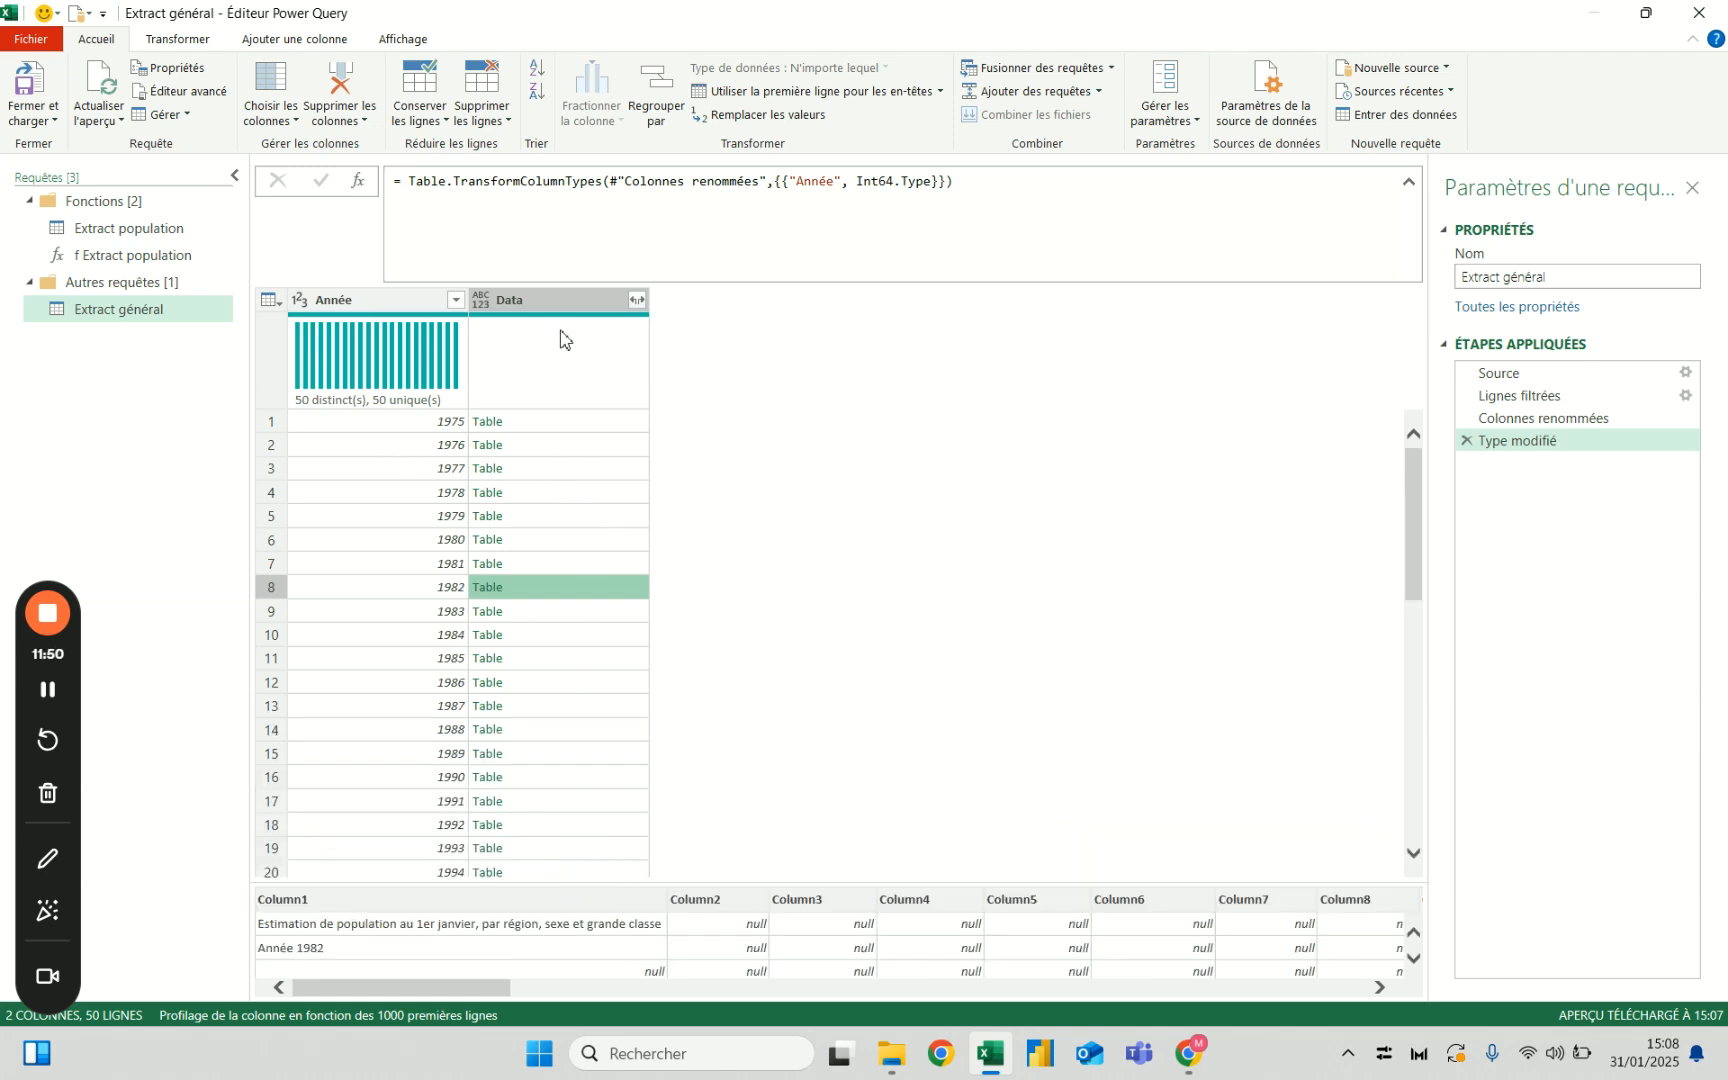
left_click(560, 303)
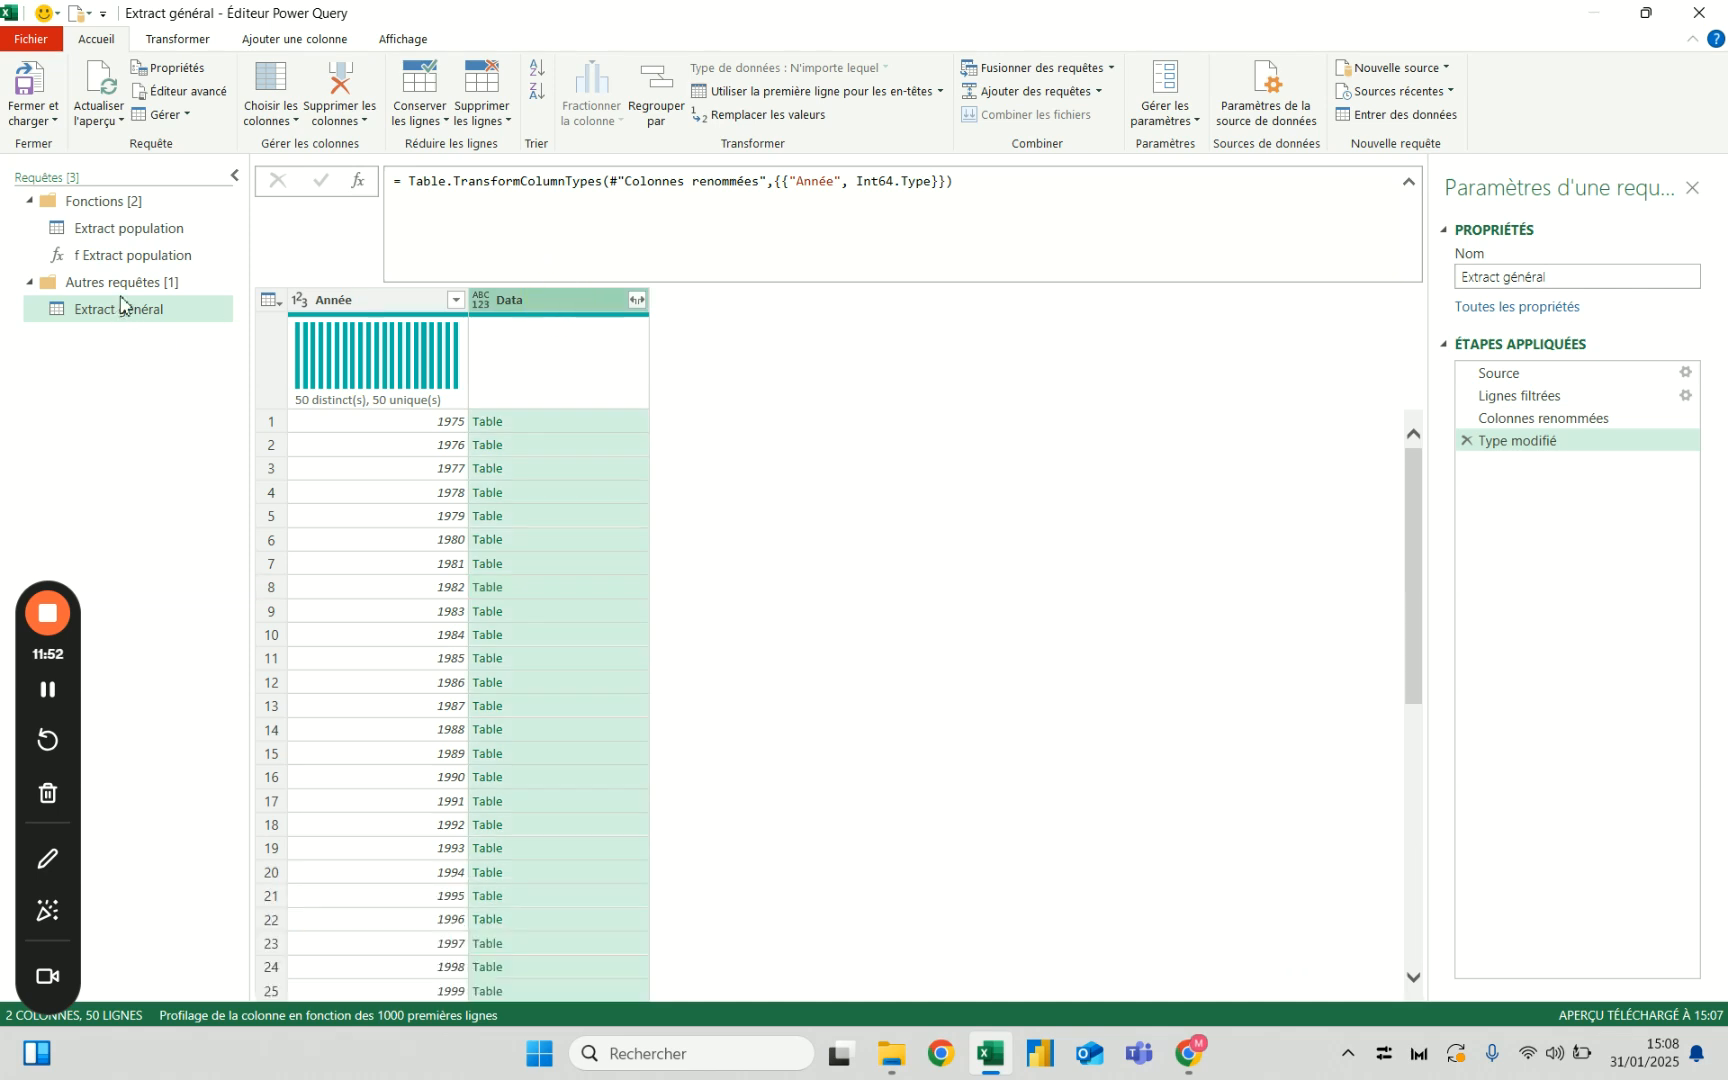
Examine the f Extract population function's formula, focusing on the line that selects the 1989 sheet.
left_click(130, 256)
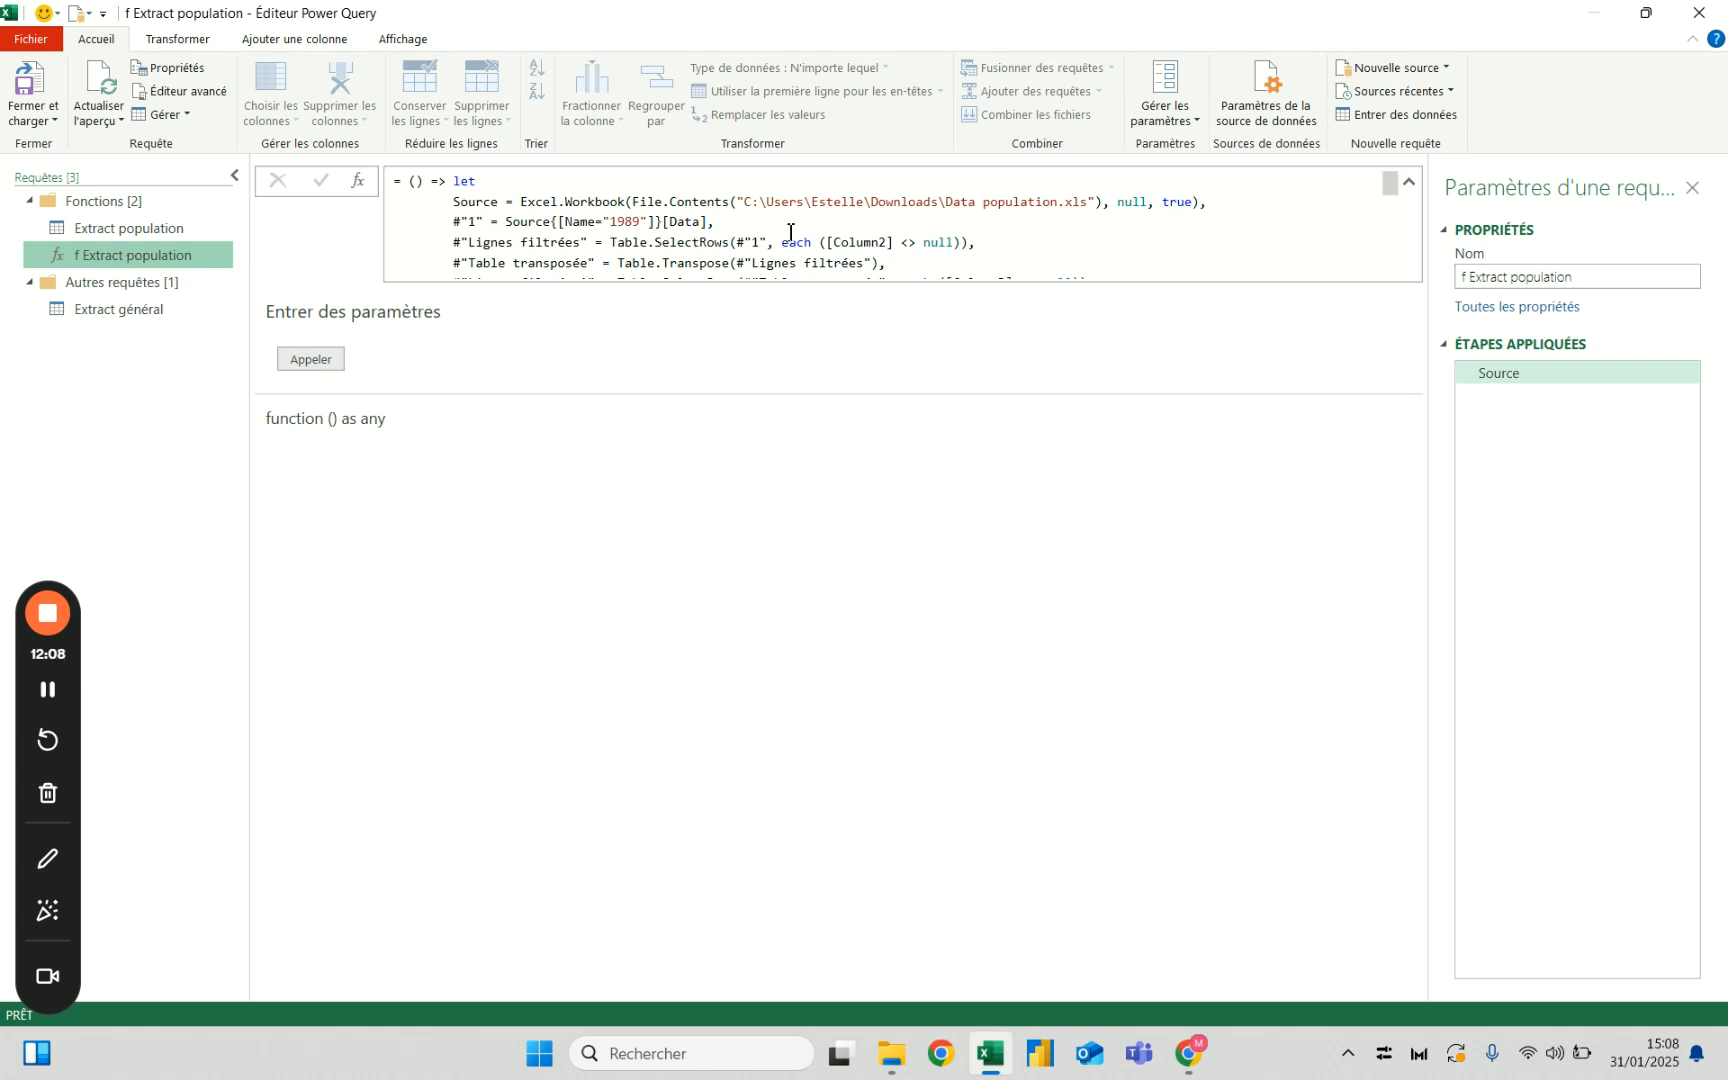
left_click_drag(638, 227, 612, 228)
left_click(163, 262)
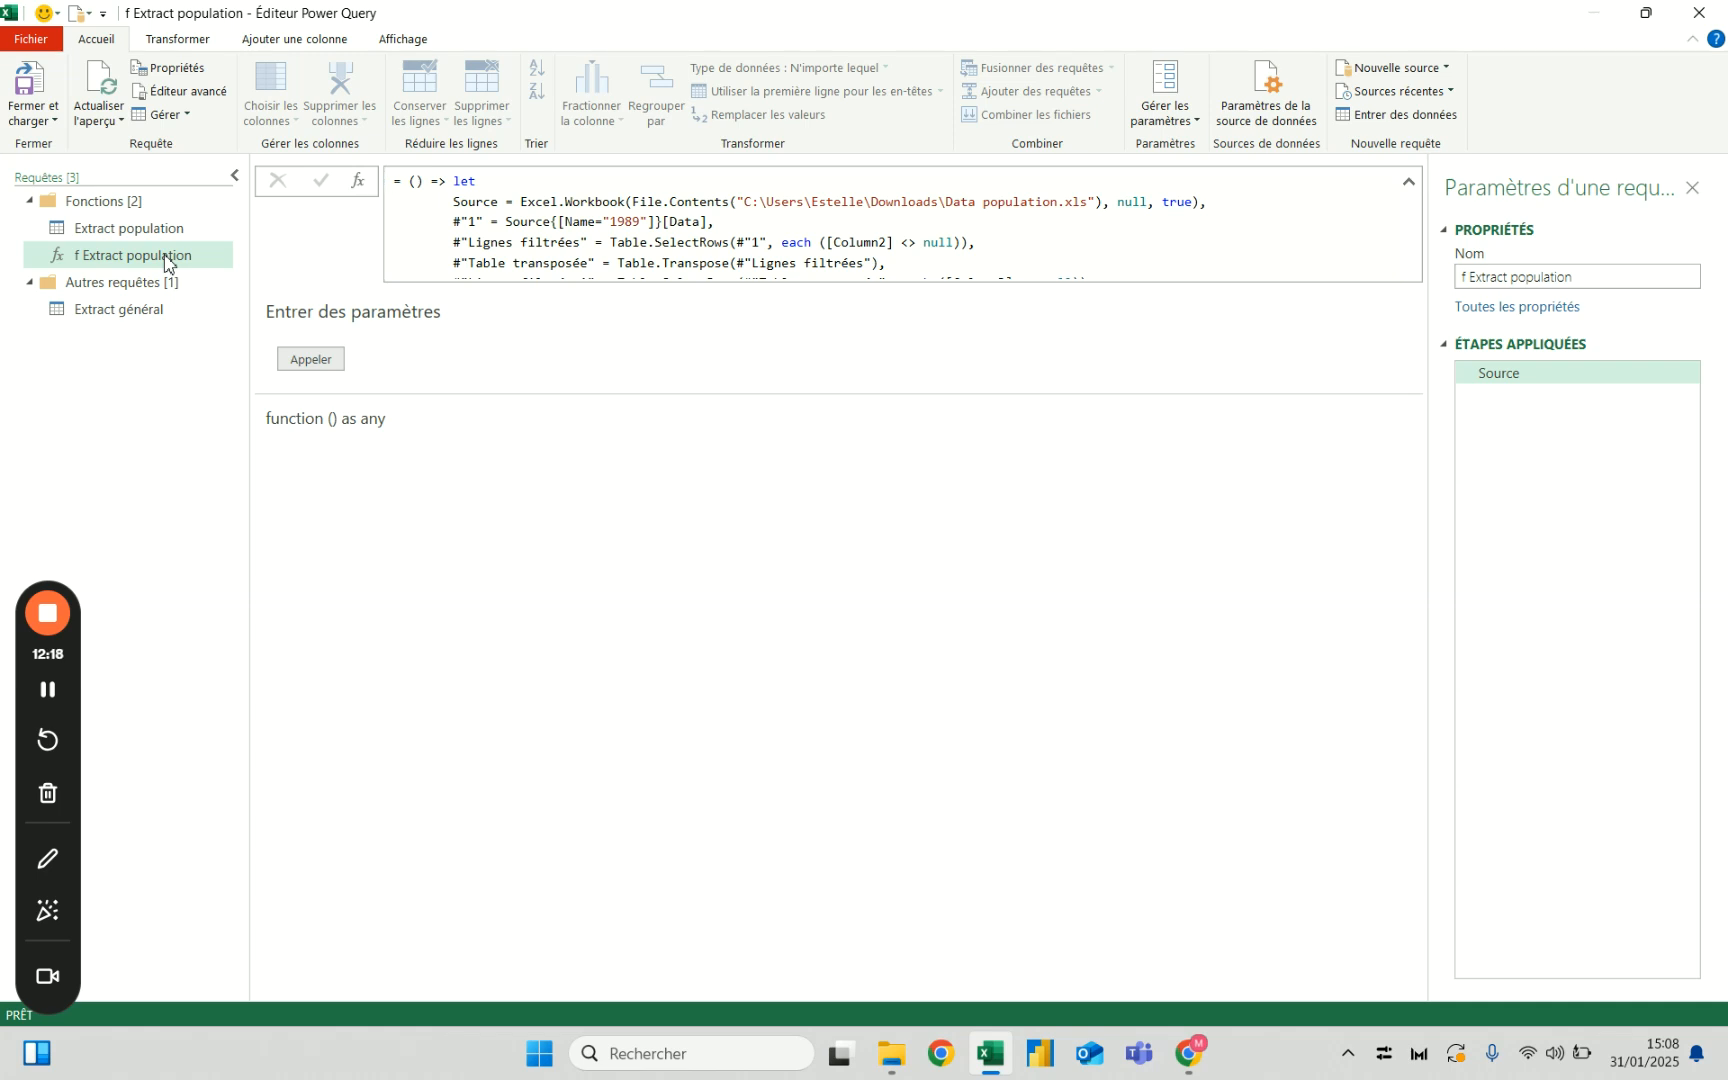
Open the f Extract population code in the advanced editor and add lannée as the function's input parameter.
left_click(202, 93)
left_click(983, 597)
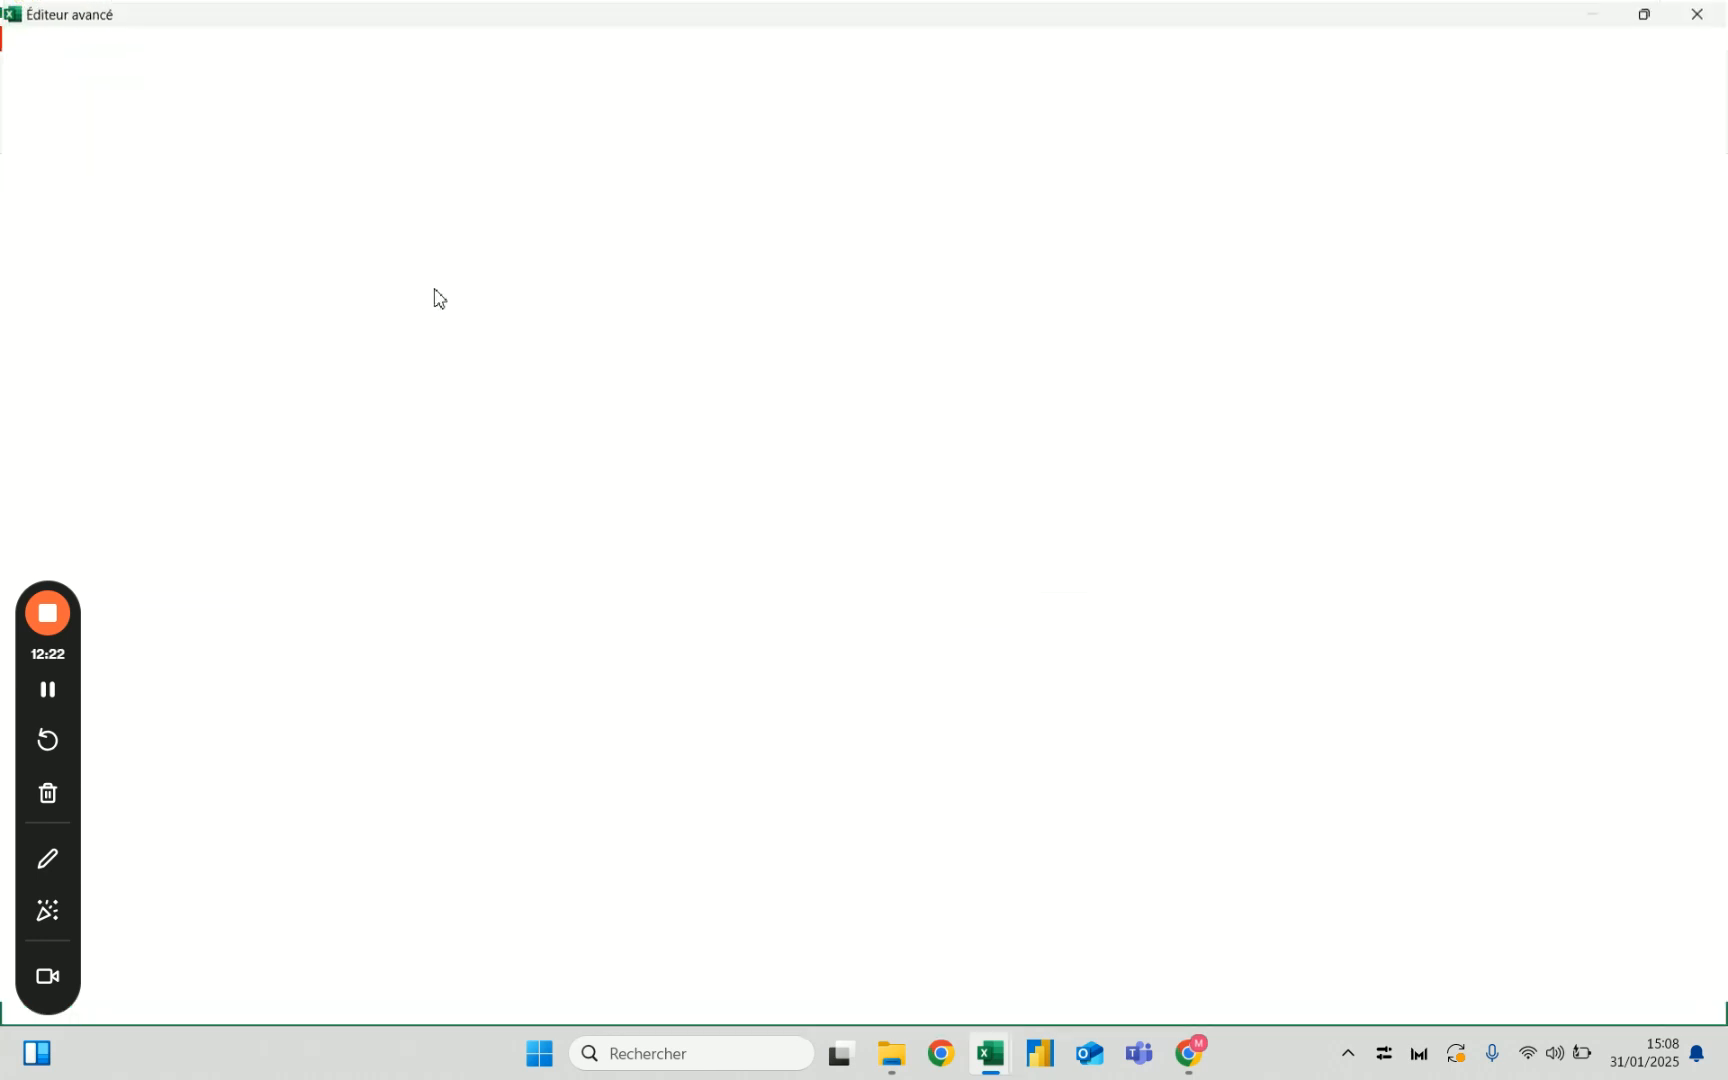
left_click(155, 140)
type("( lannéé")
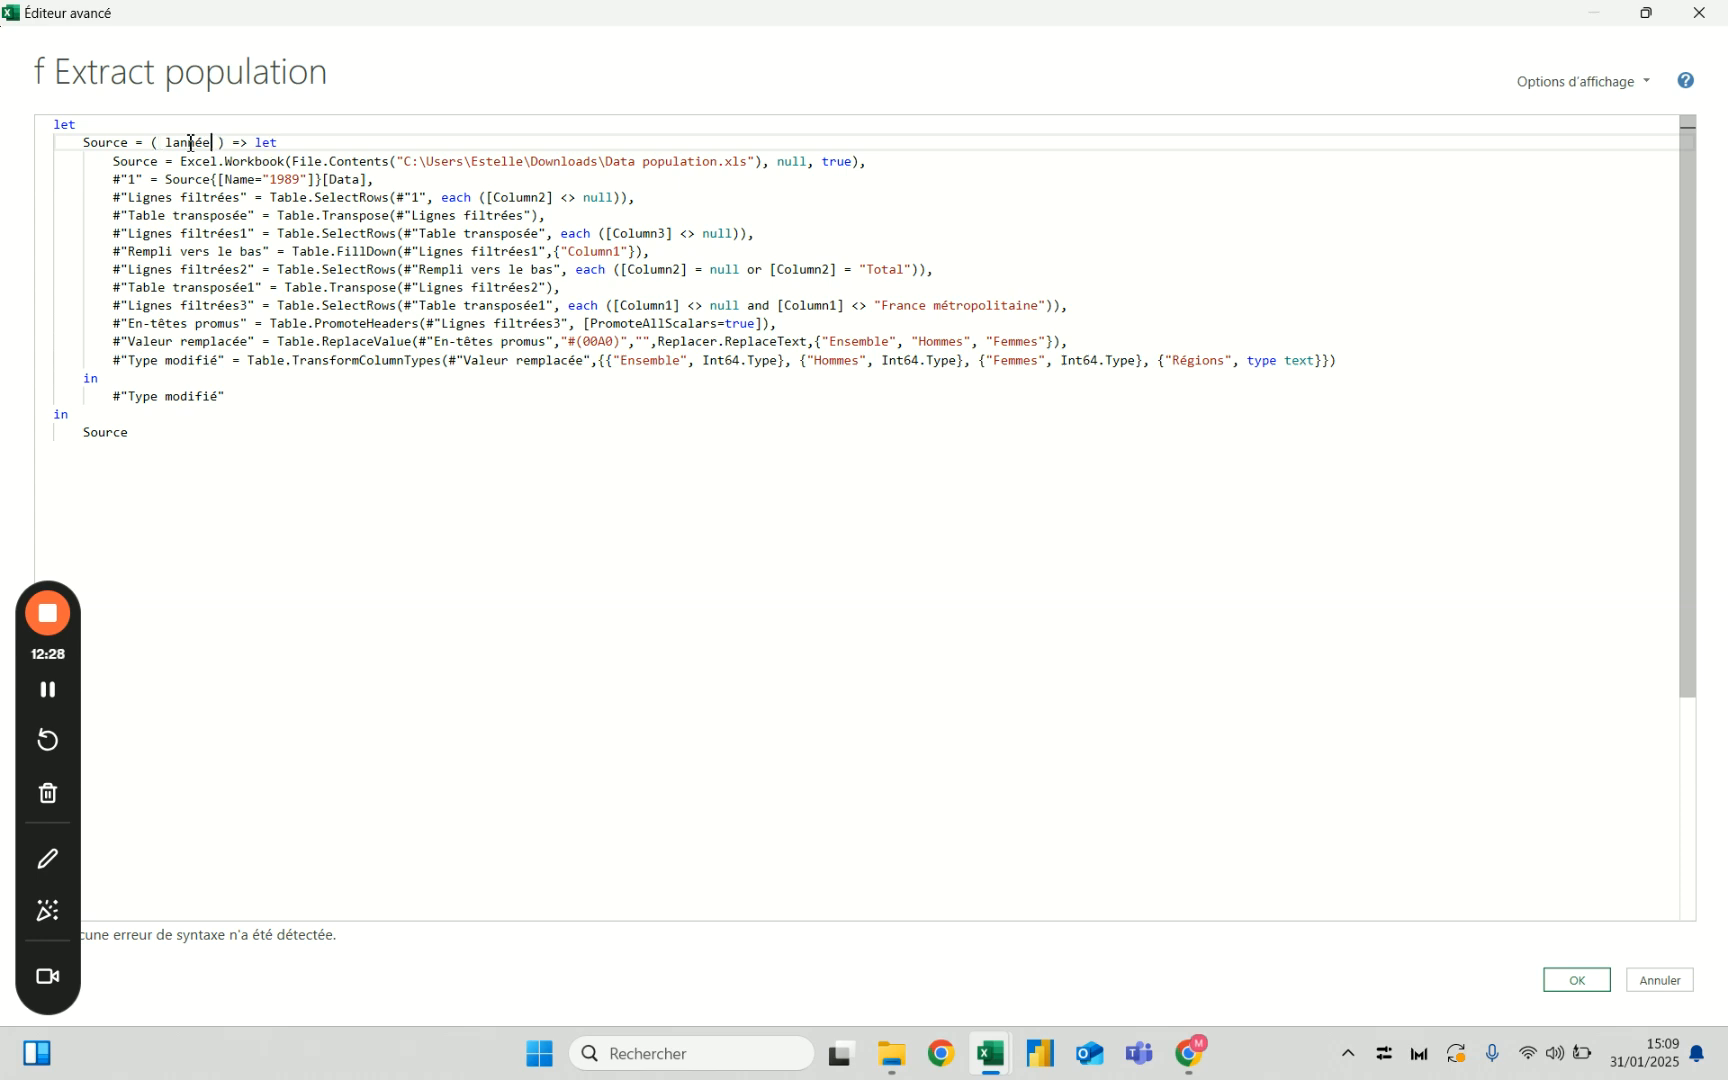
double_click(186, 142)
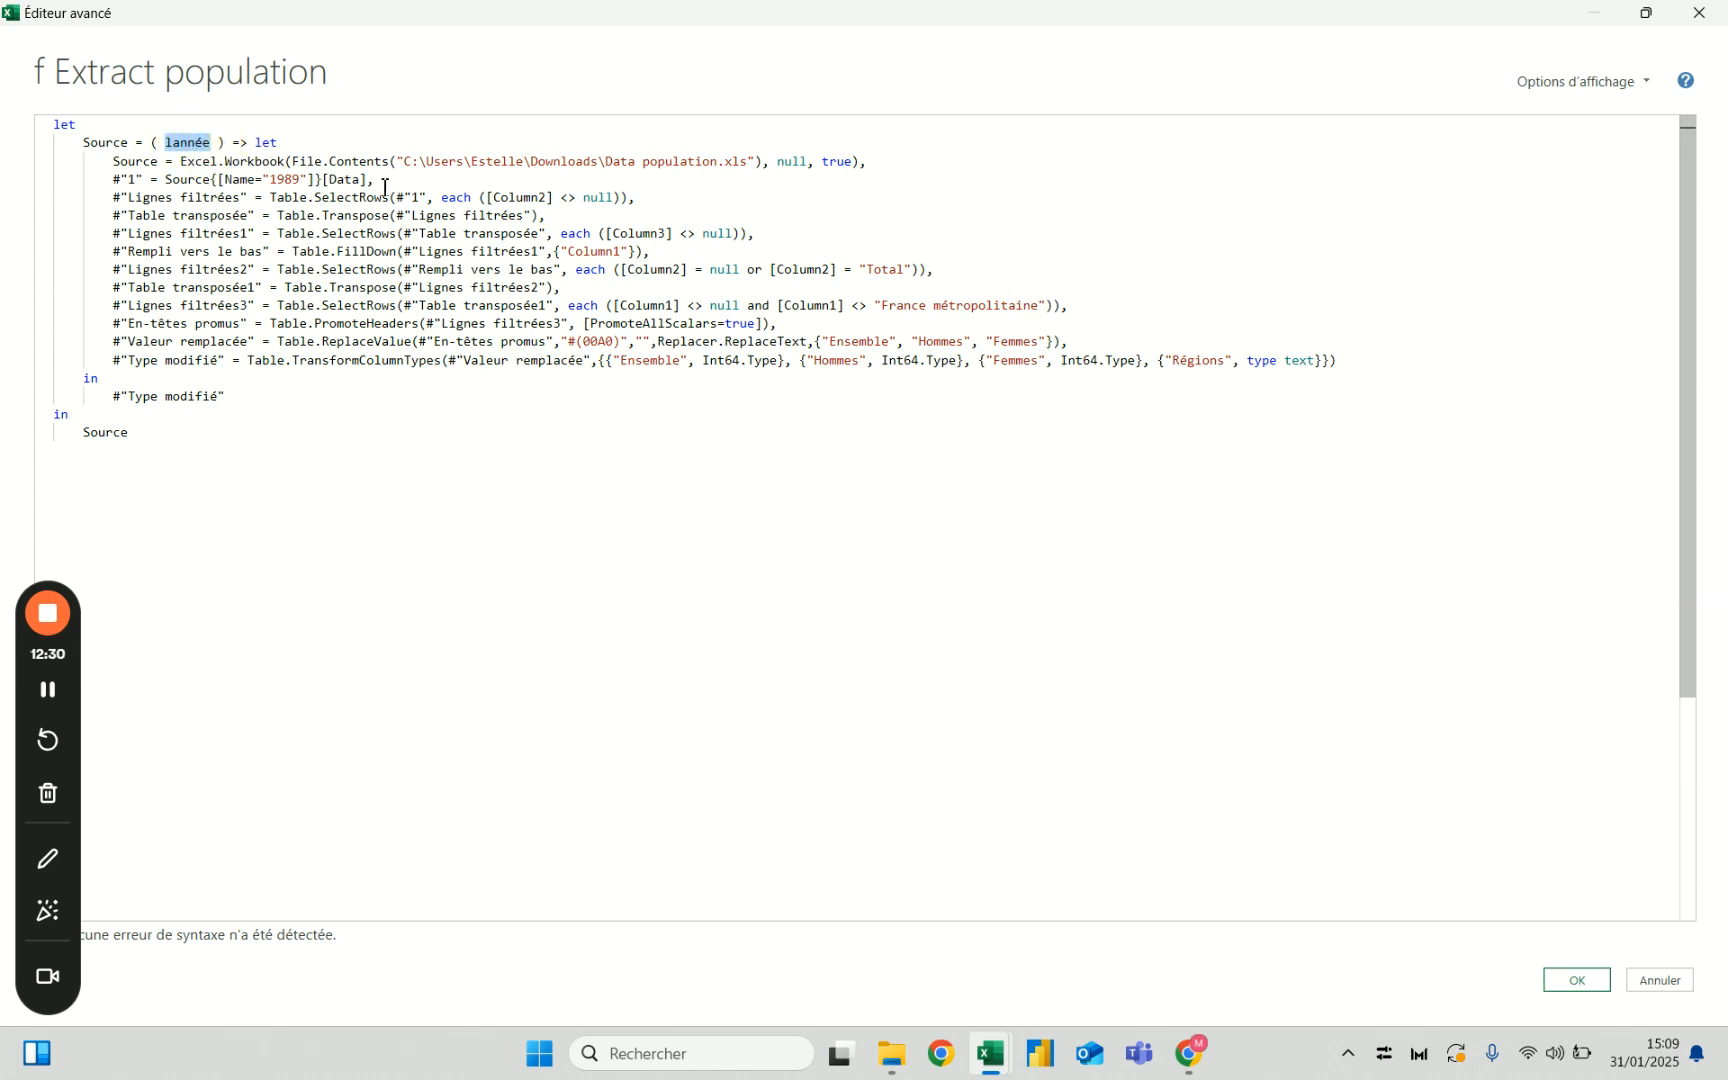
Replace the hard-coded "1989" sheet name with Text.From( lannée ) in the sheet selection line and save the function code.
left_click_drag(306, 180, 263, 180)
key("BackSpace")
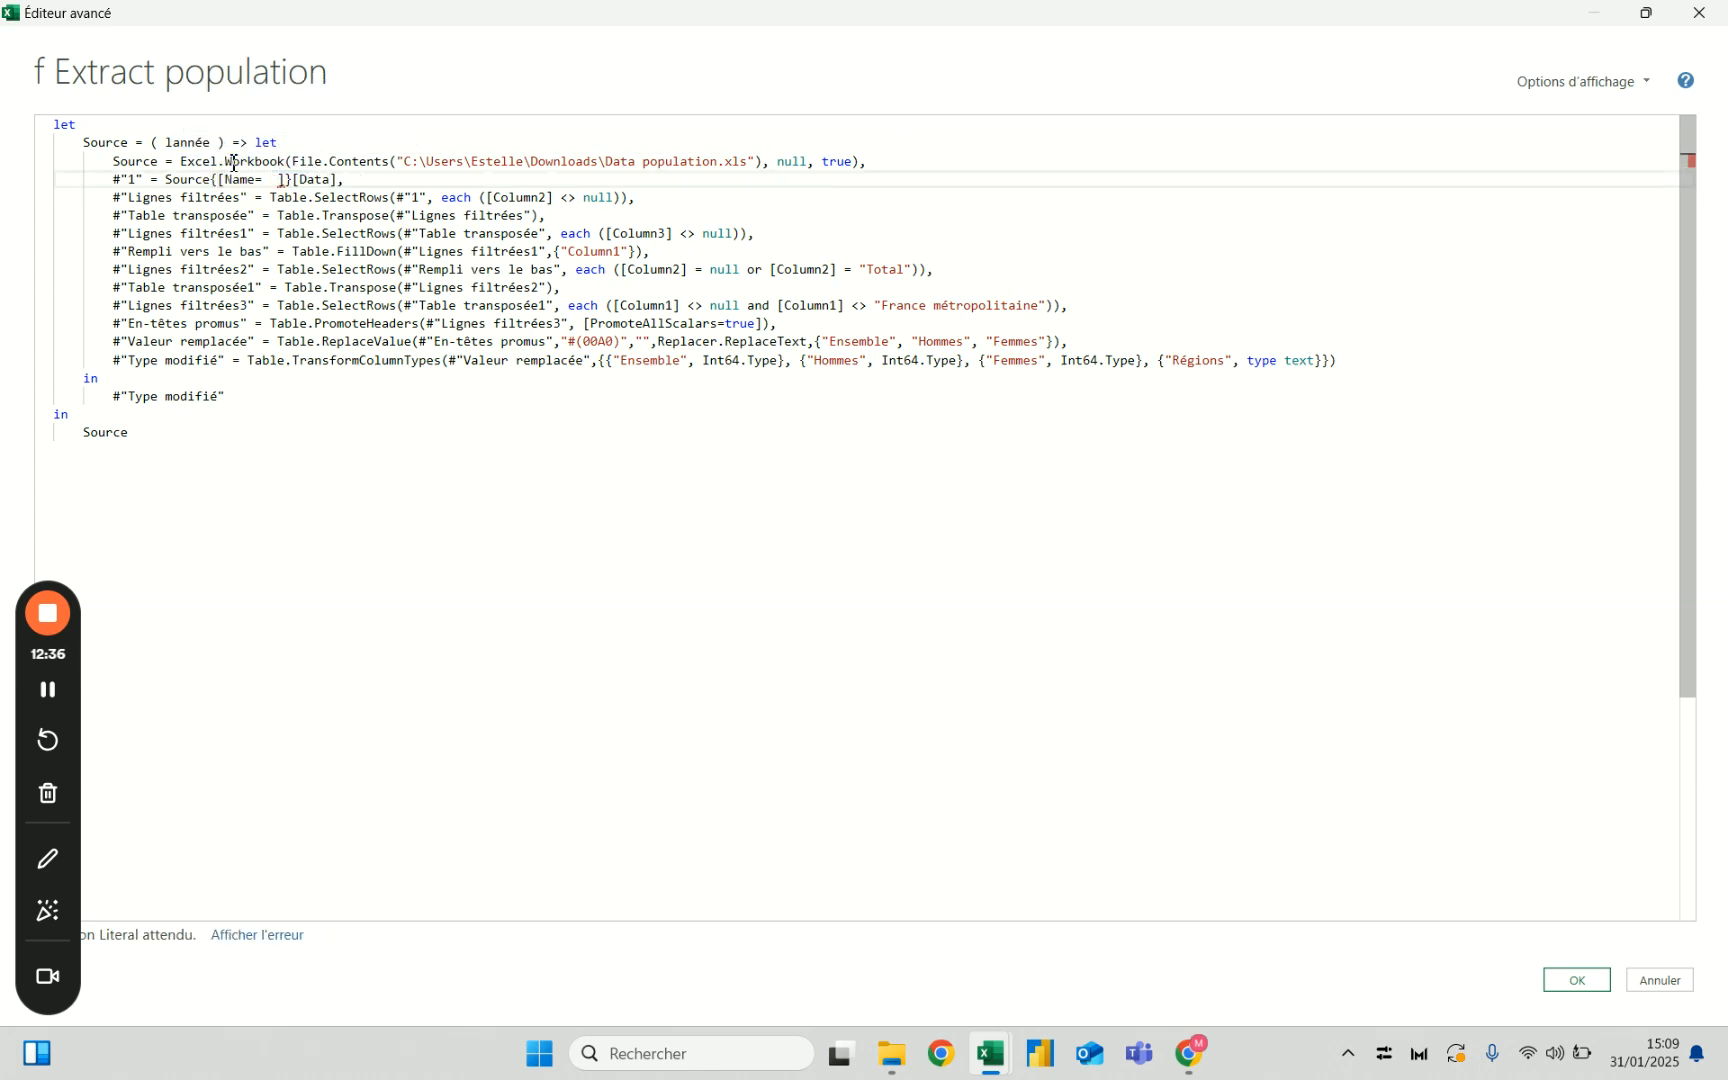
type("Text.From(")
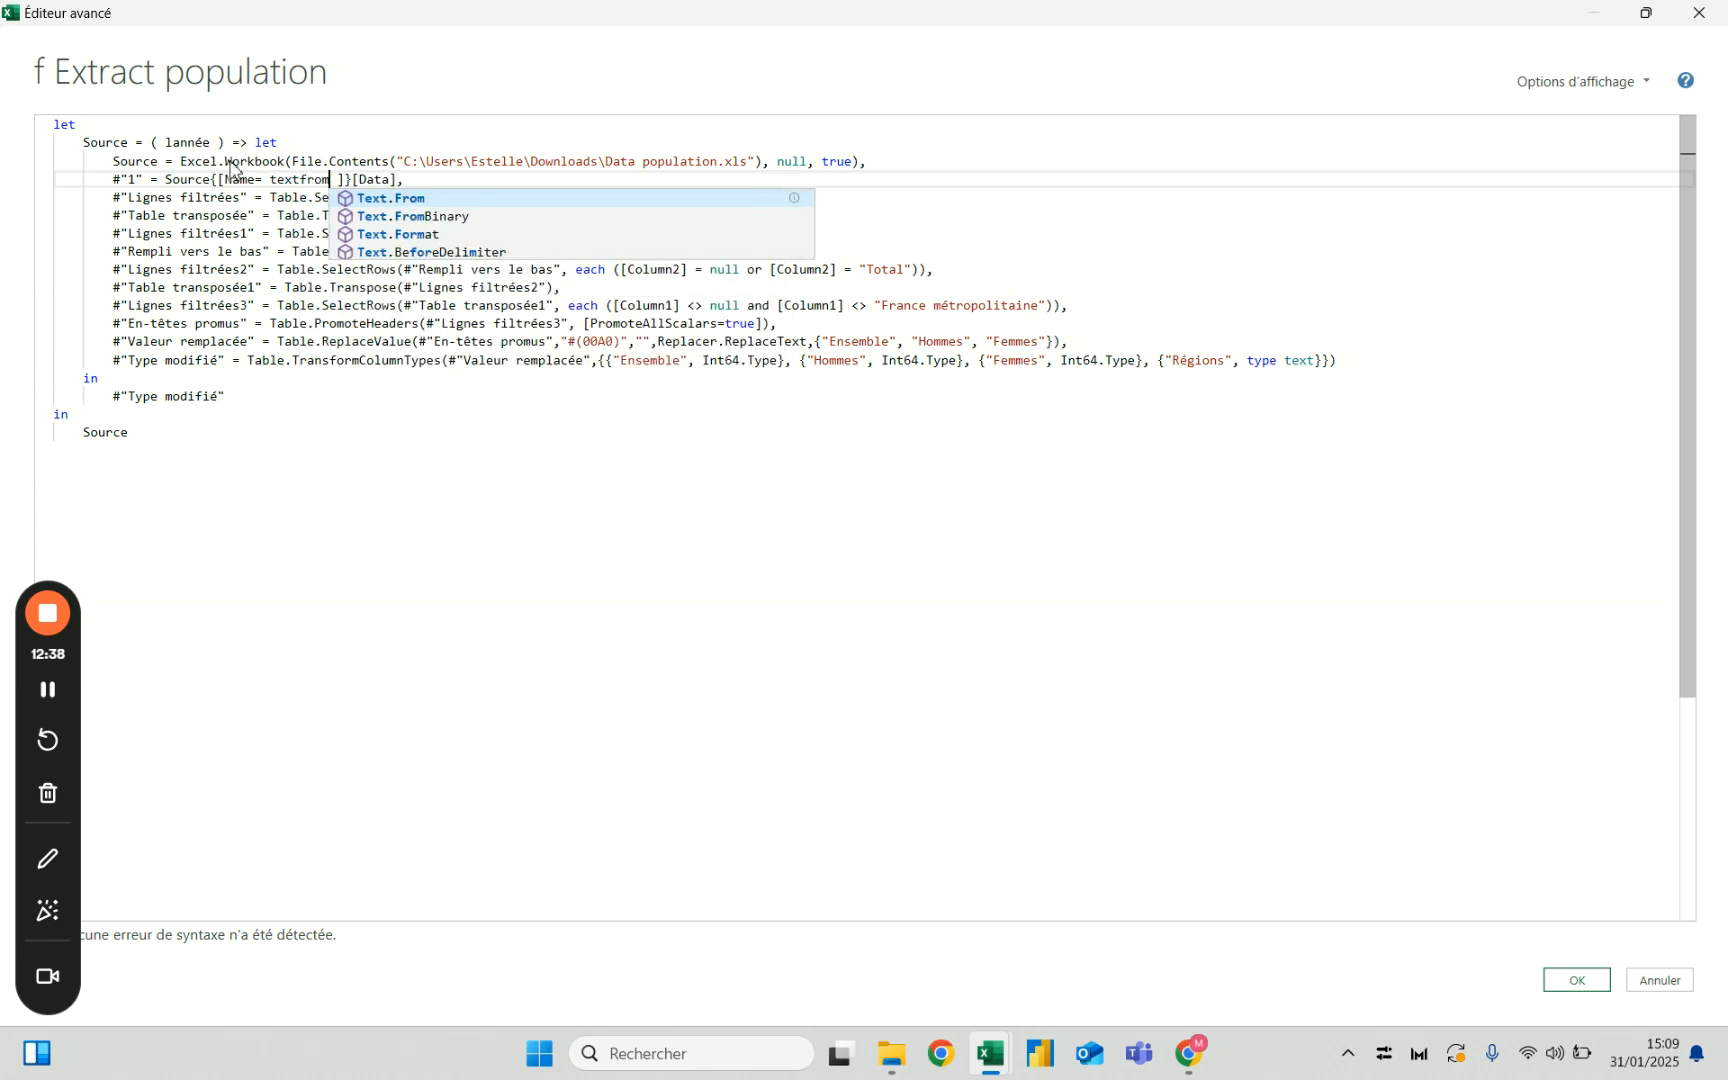
type(" lannée")
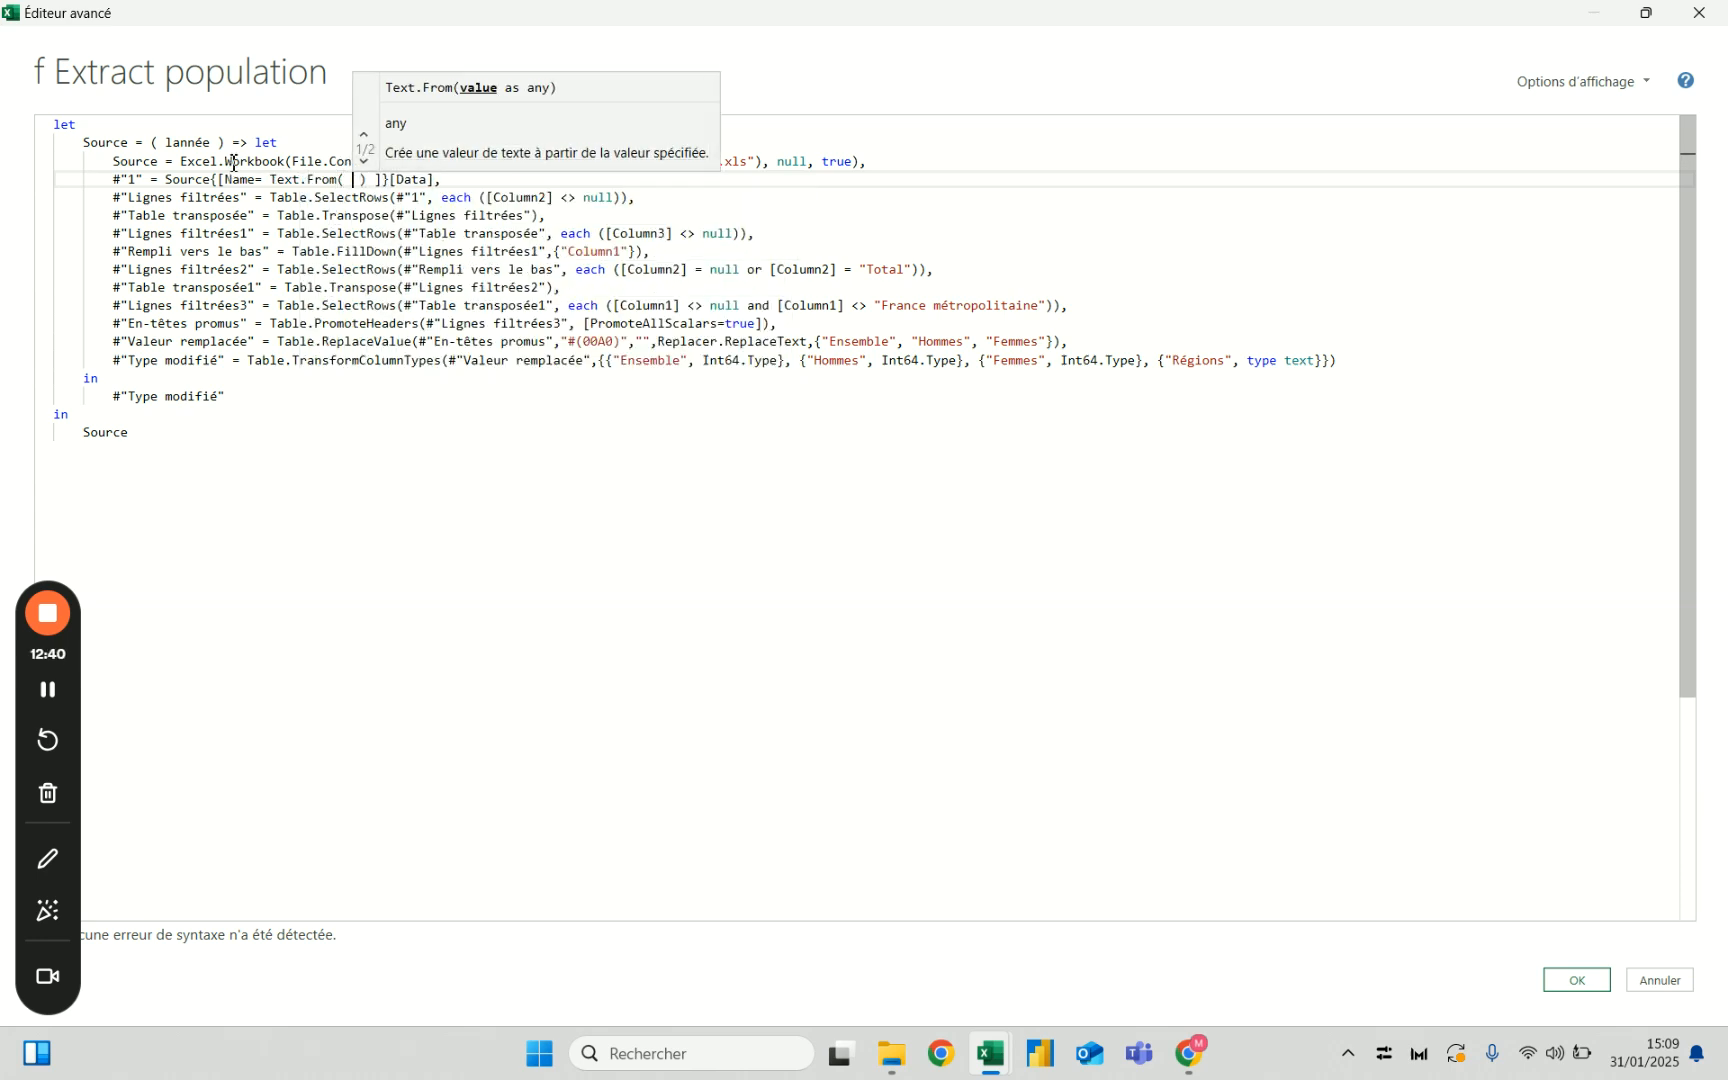
left_click(376, 181)
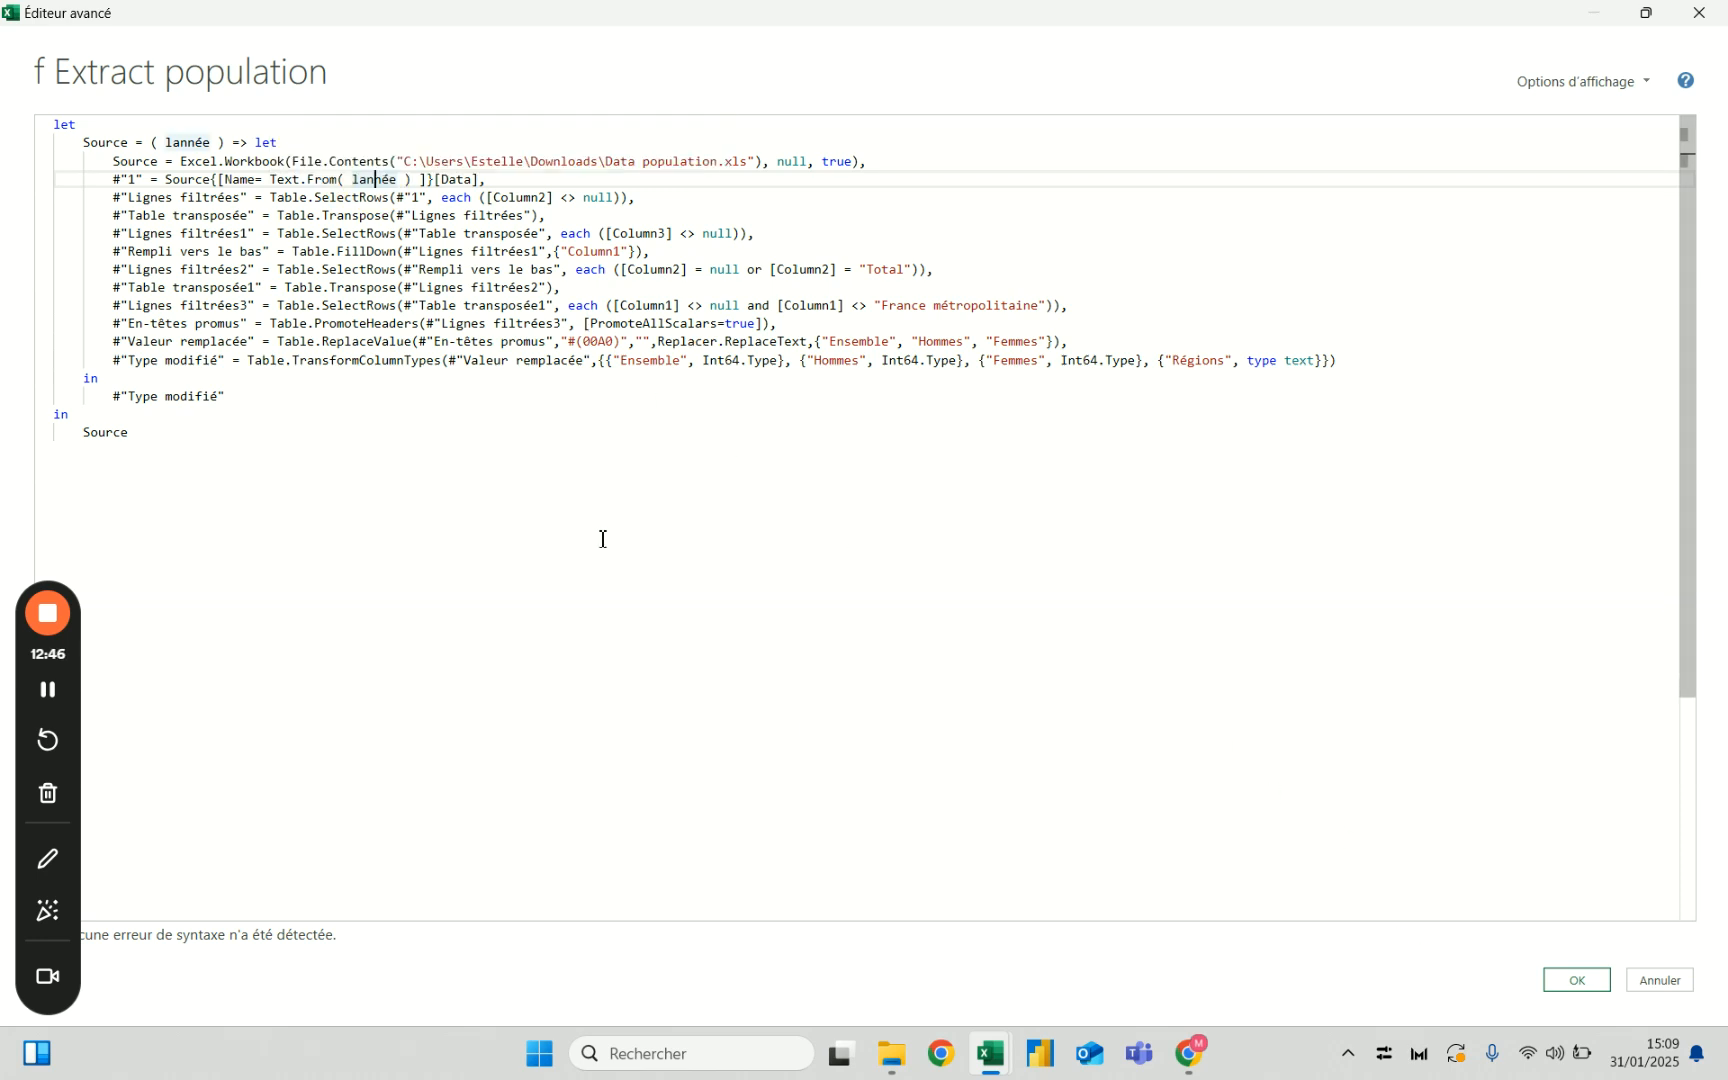
left_click(1578, 980)
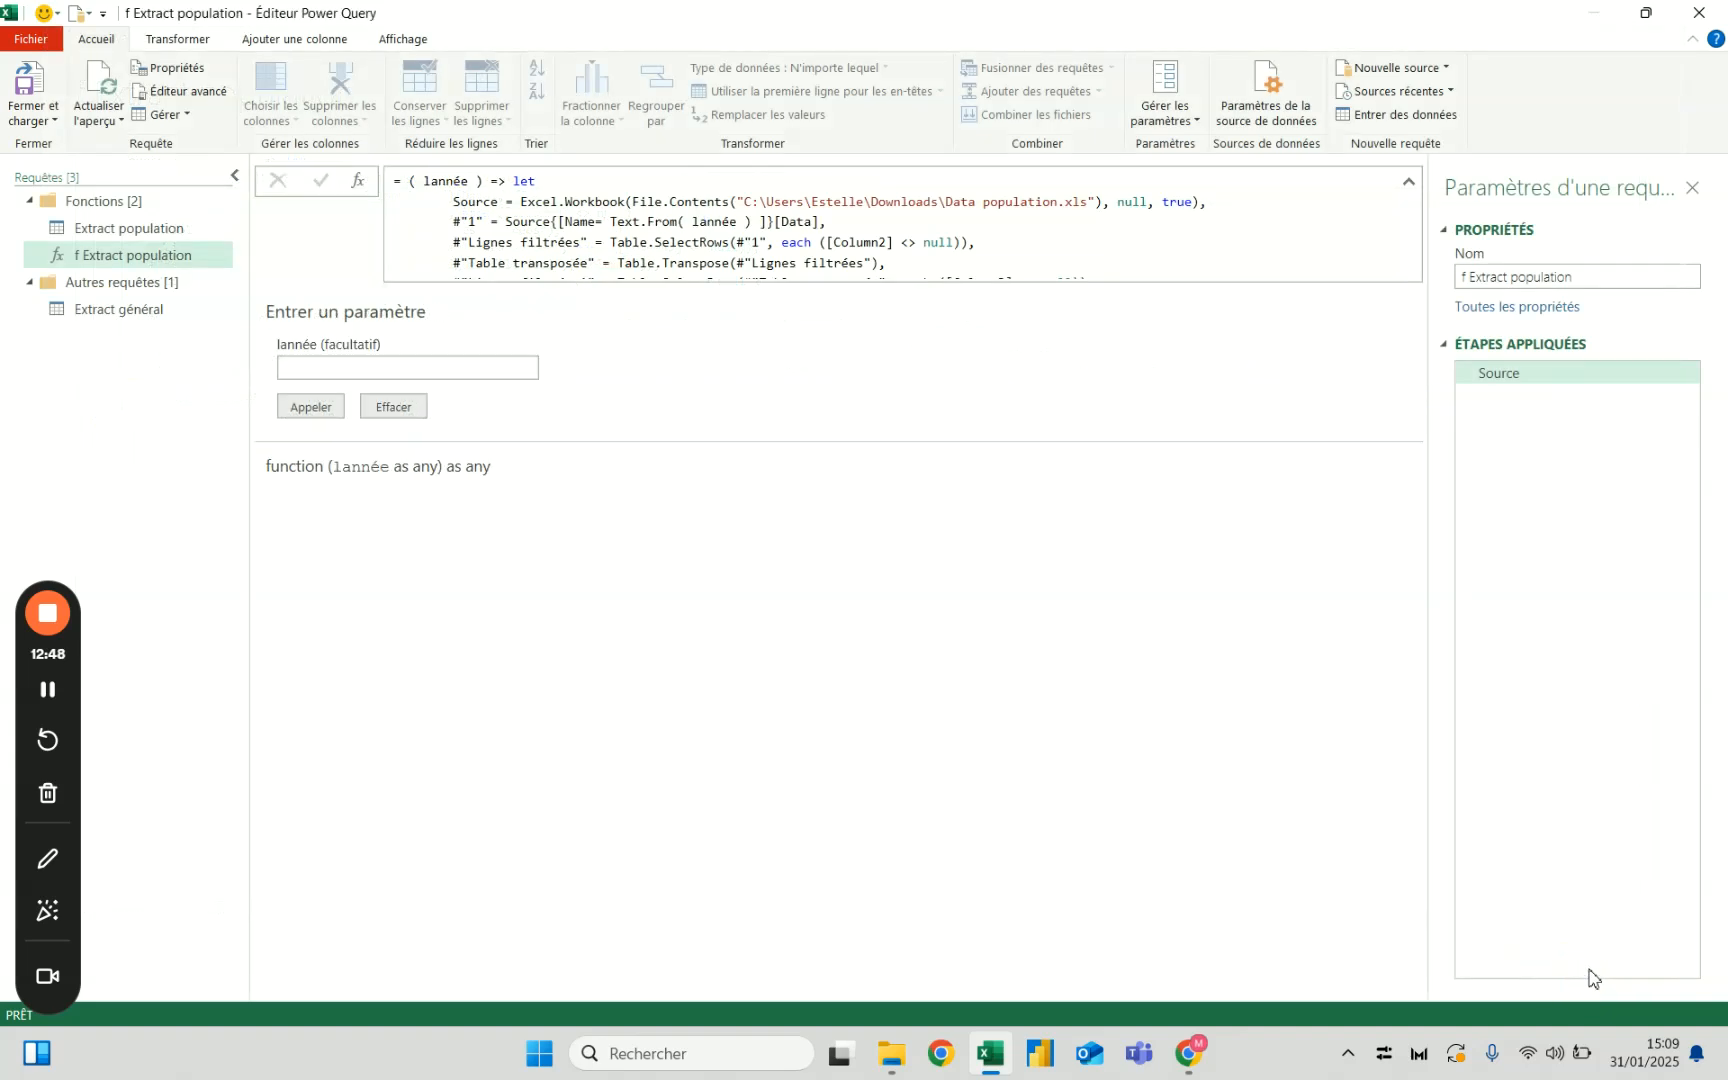
Test the f Extract population function by calling it for the years 2024 and 2023.
left_click(358, 366)
left_click(318, 410)
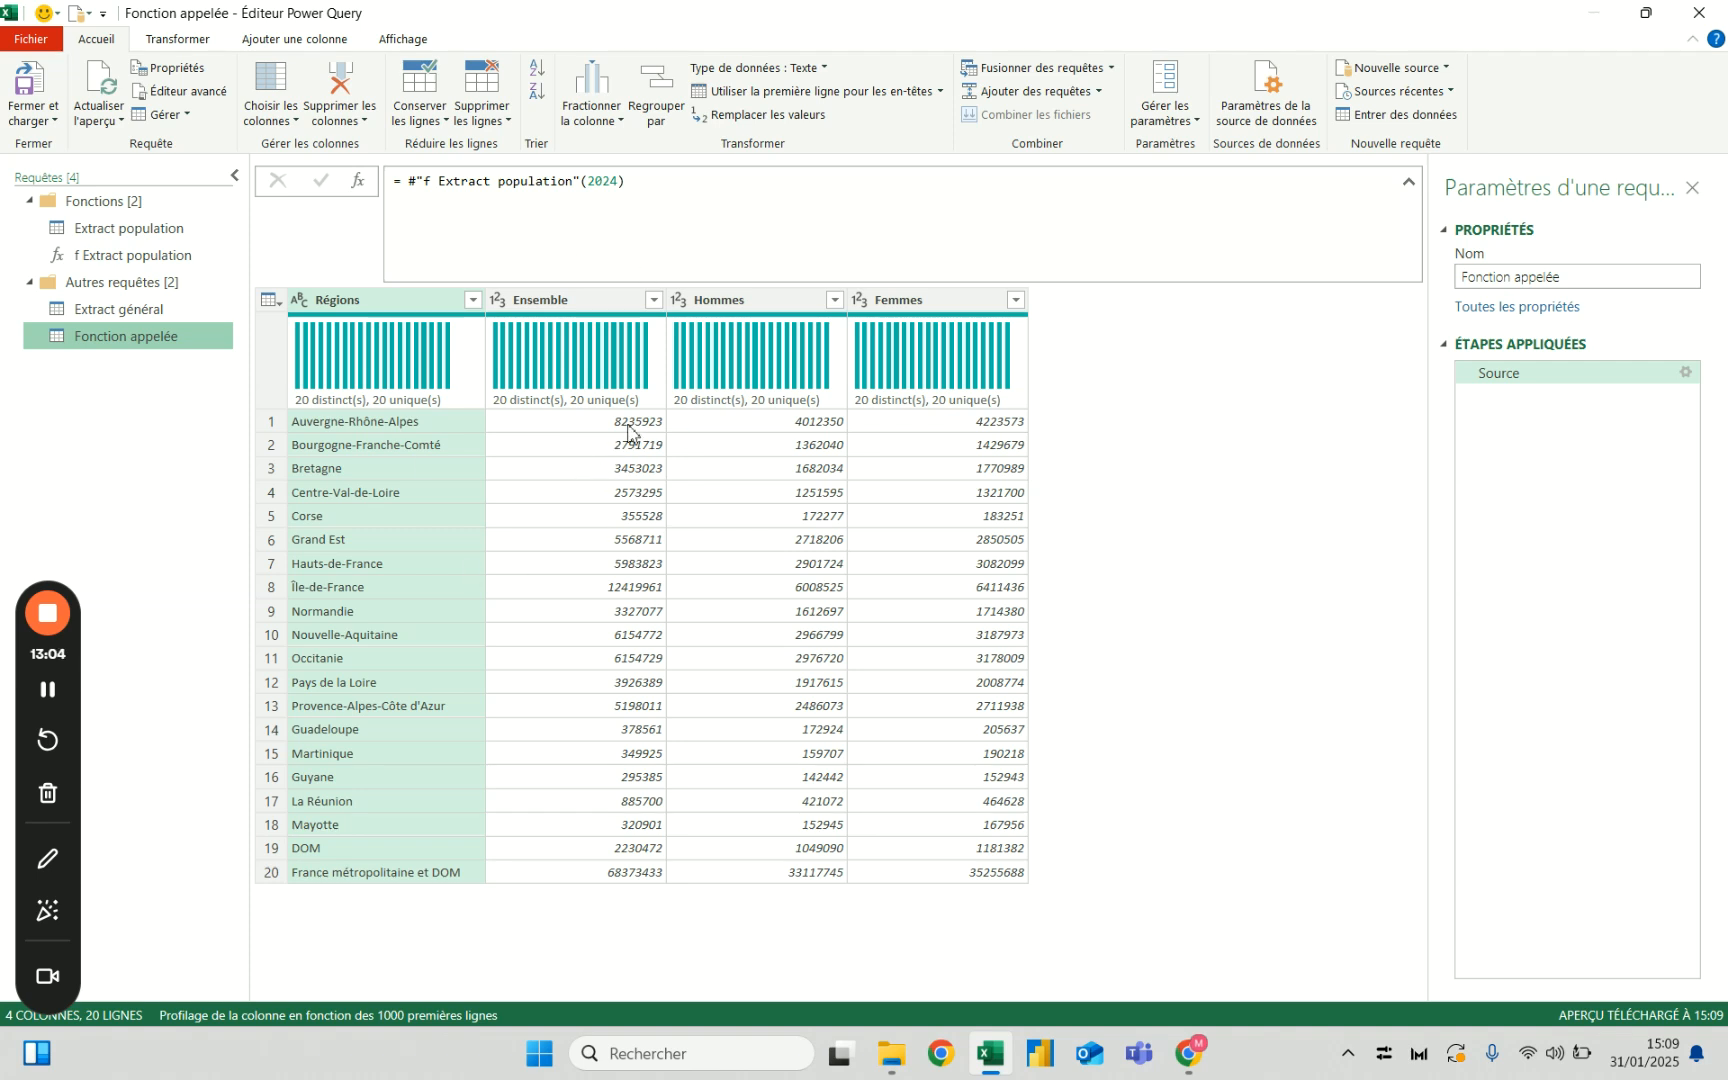
left_click(181, 255)
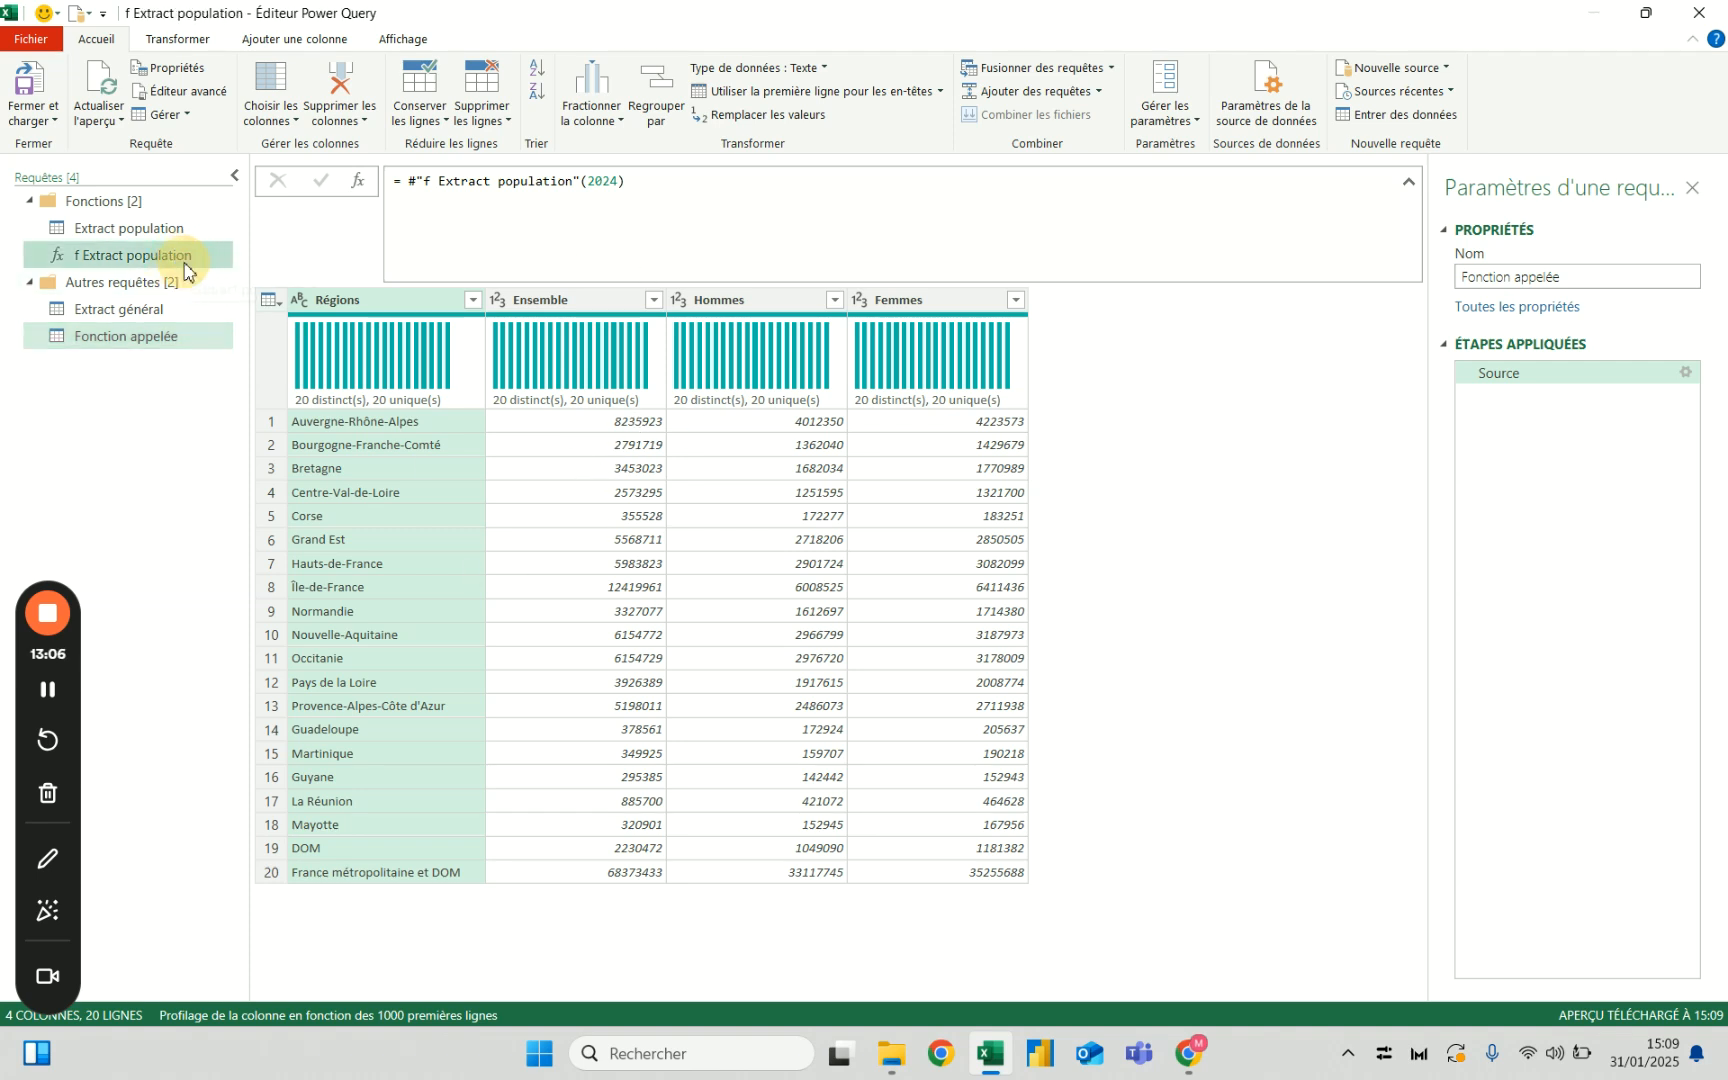
left_click(375, 370)
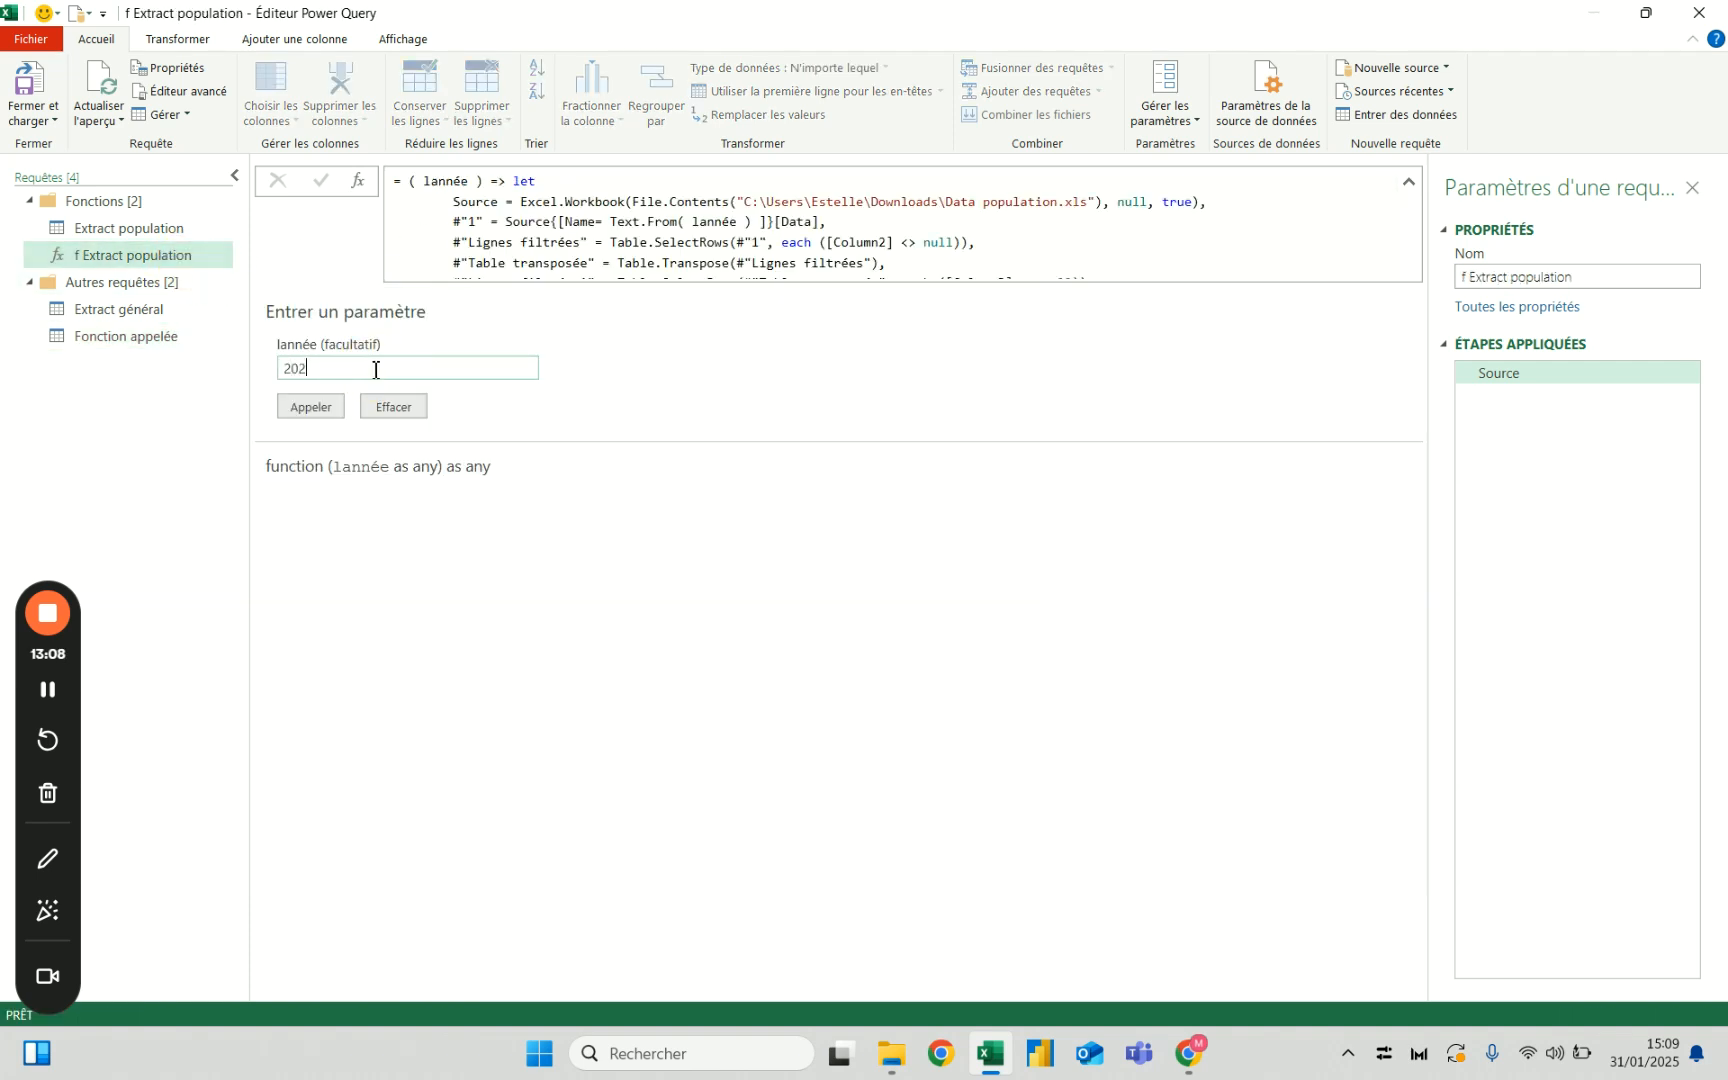
left_click(338, 406)
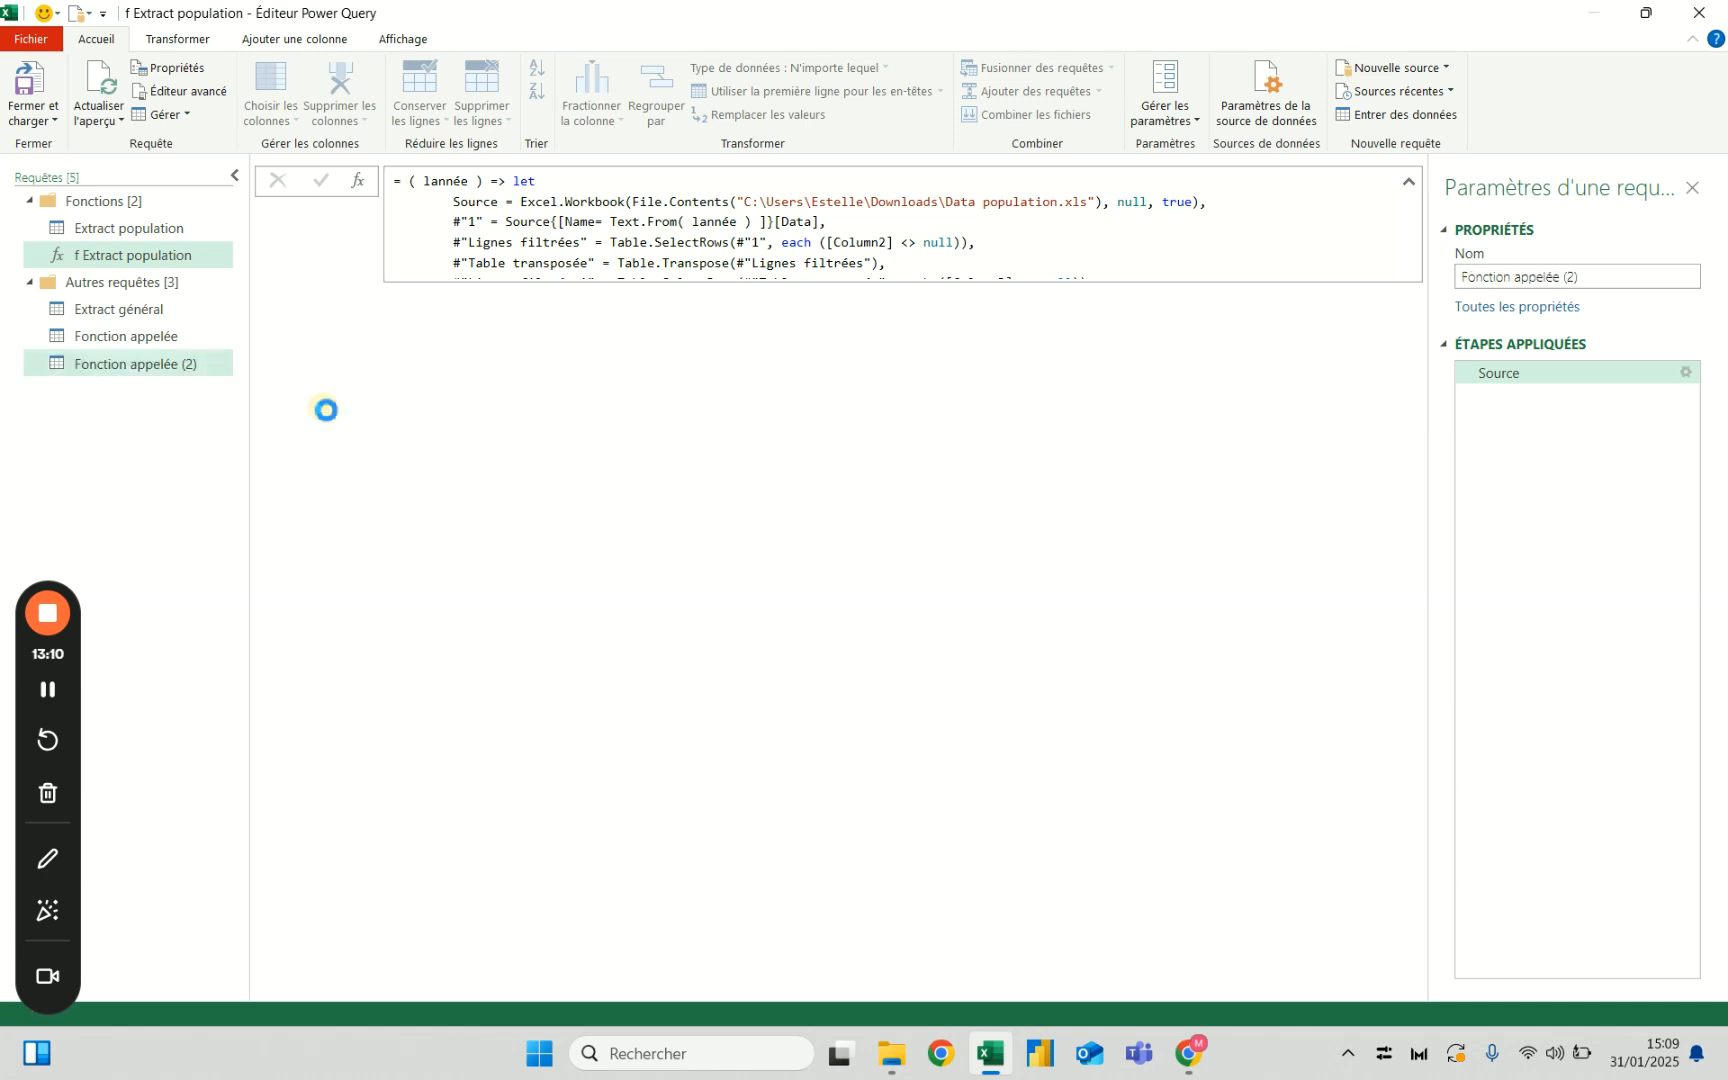
Examine the 2024 test result, including the Auvergne-Rhône-Alpes and France métropolitaine et DOM totals and the formula, and view the 2023 result.
left_click(161, 347)
left_click(638, 424)
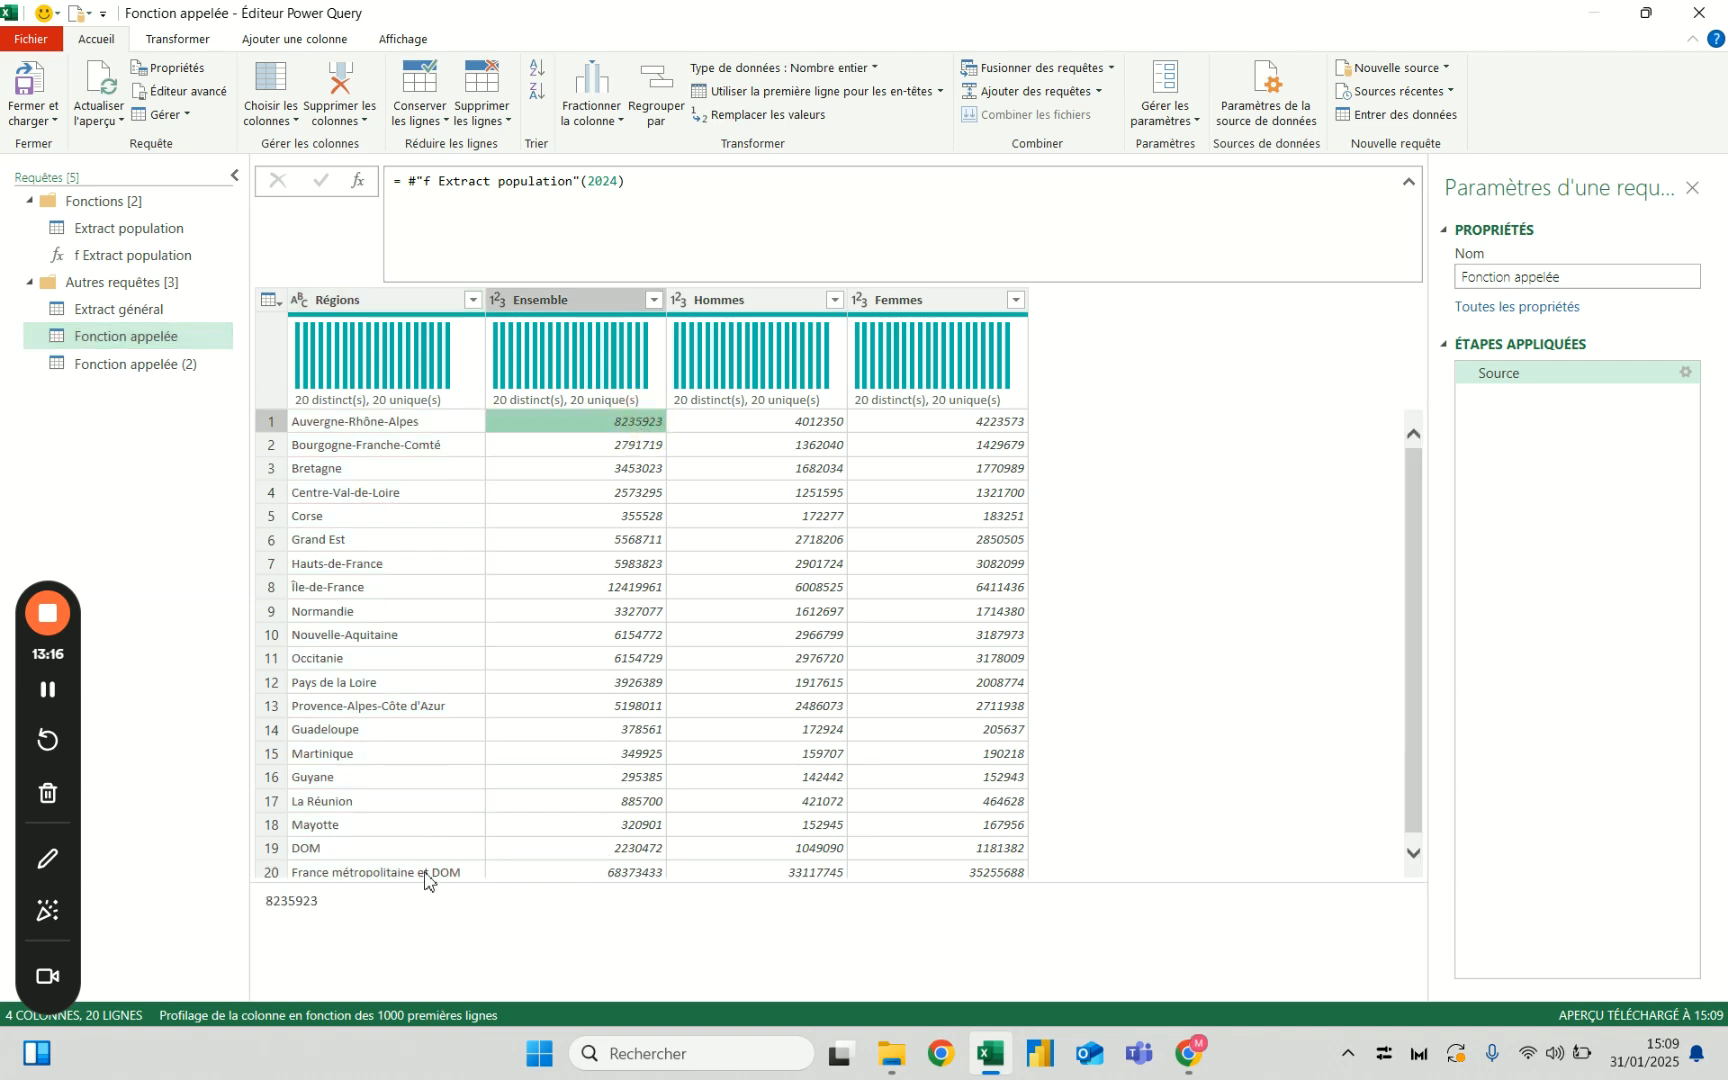
left_click(426, 871)
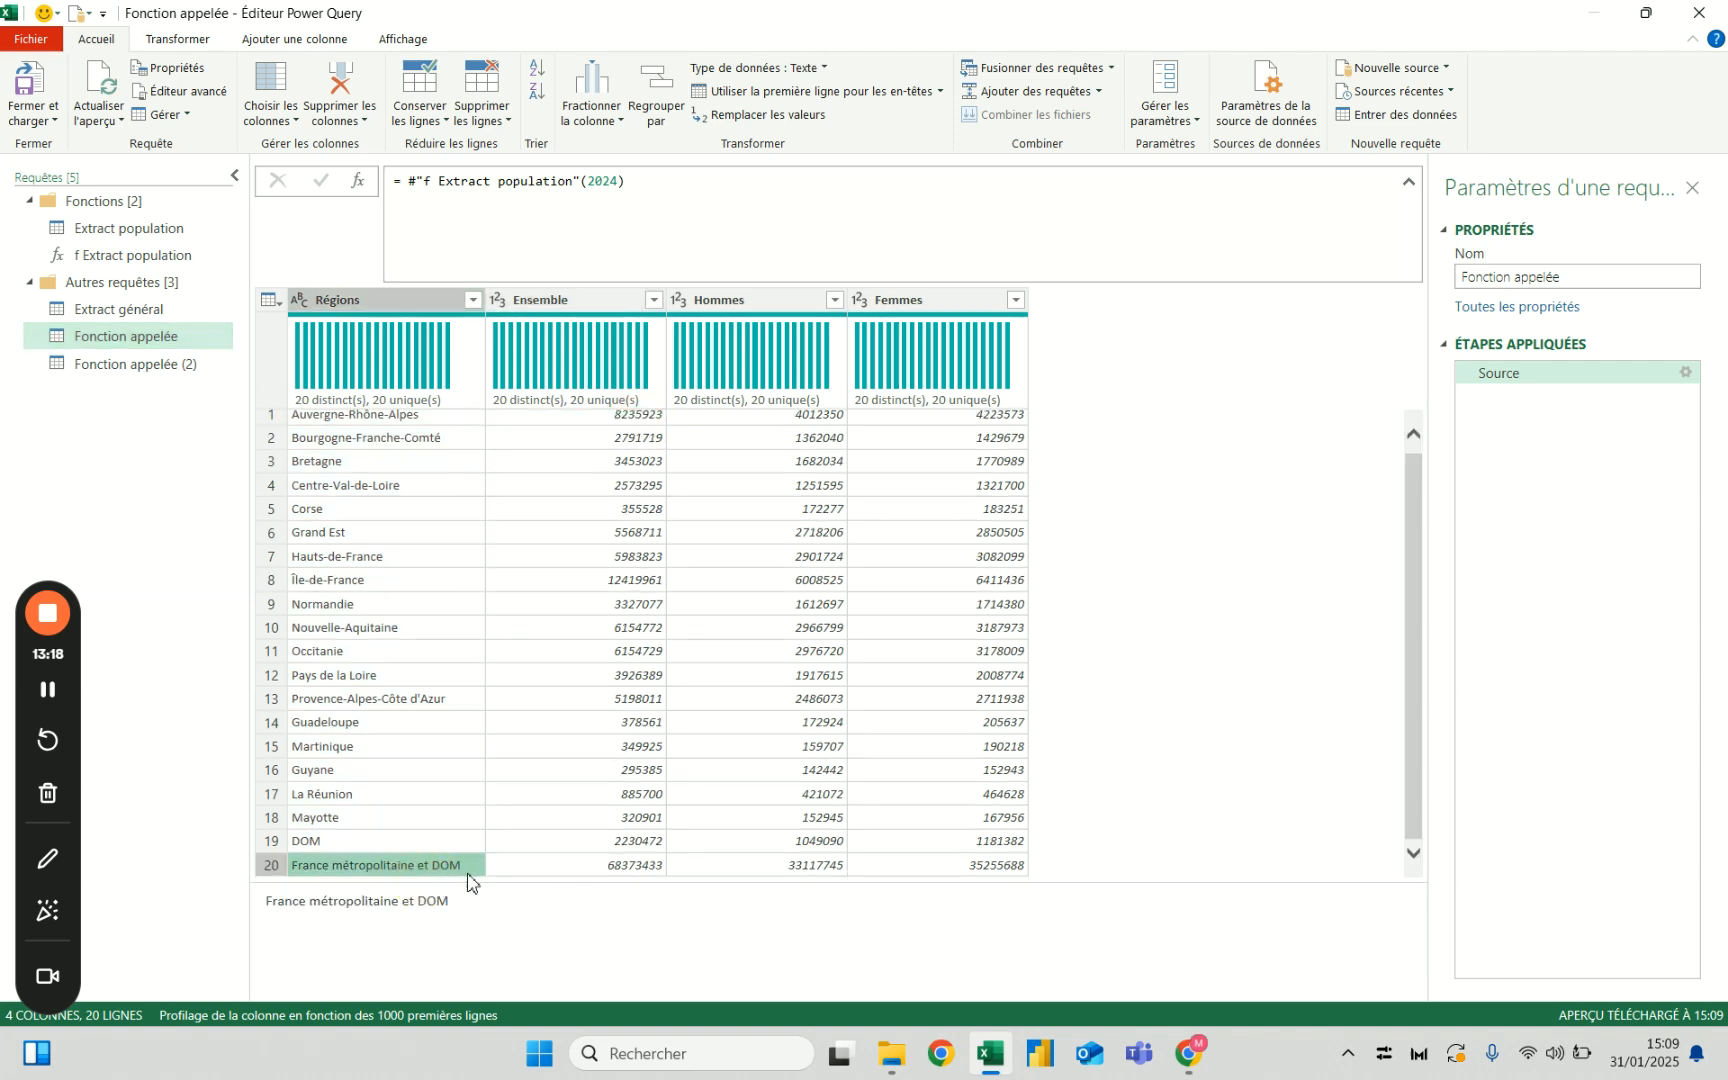
left_click(535, 866)
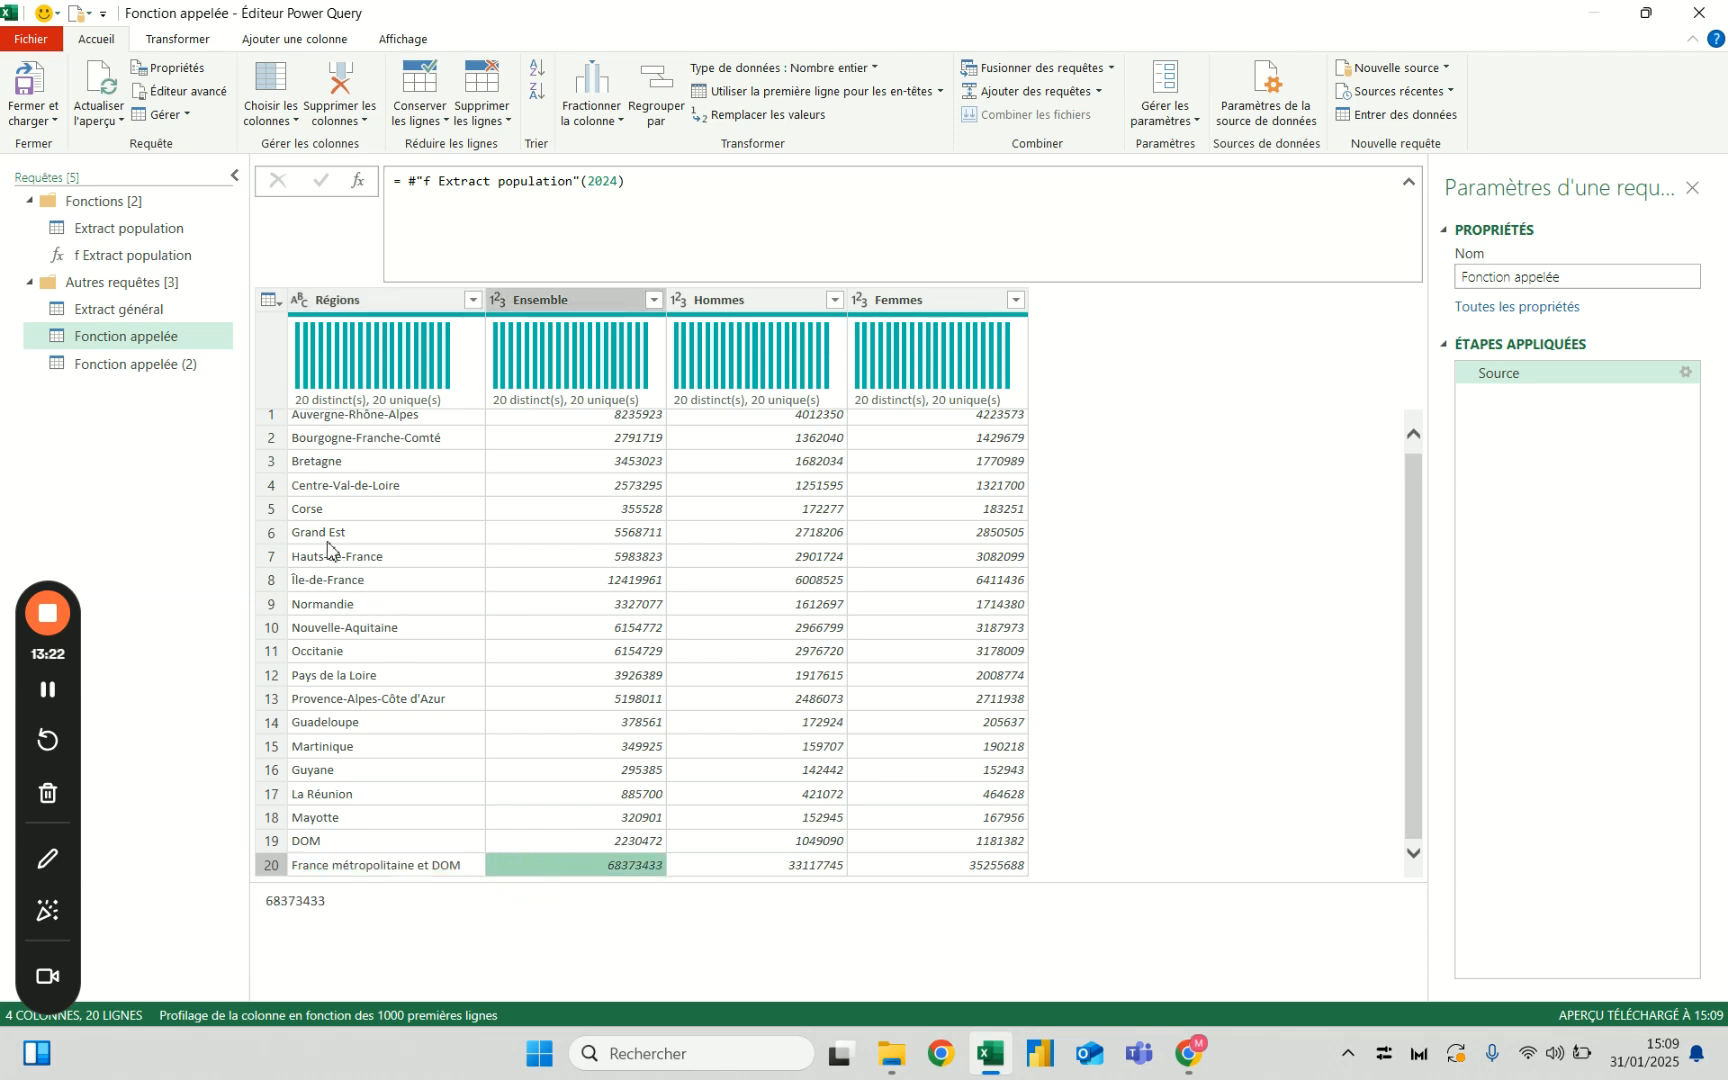
scroll(602, 582, "up", 1)
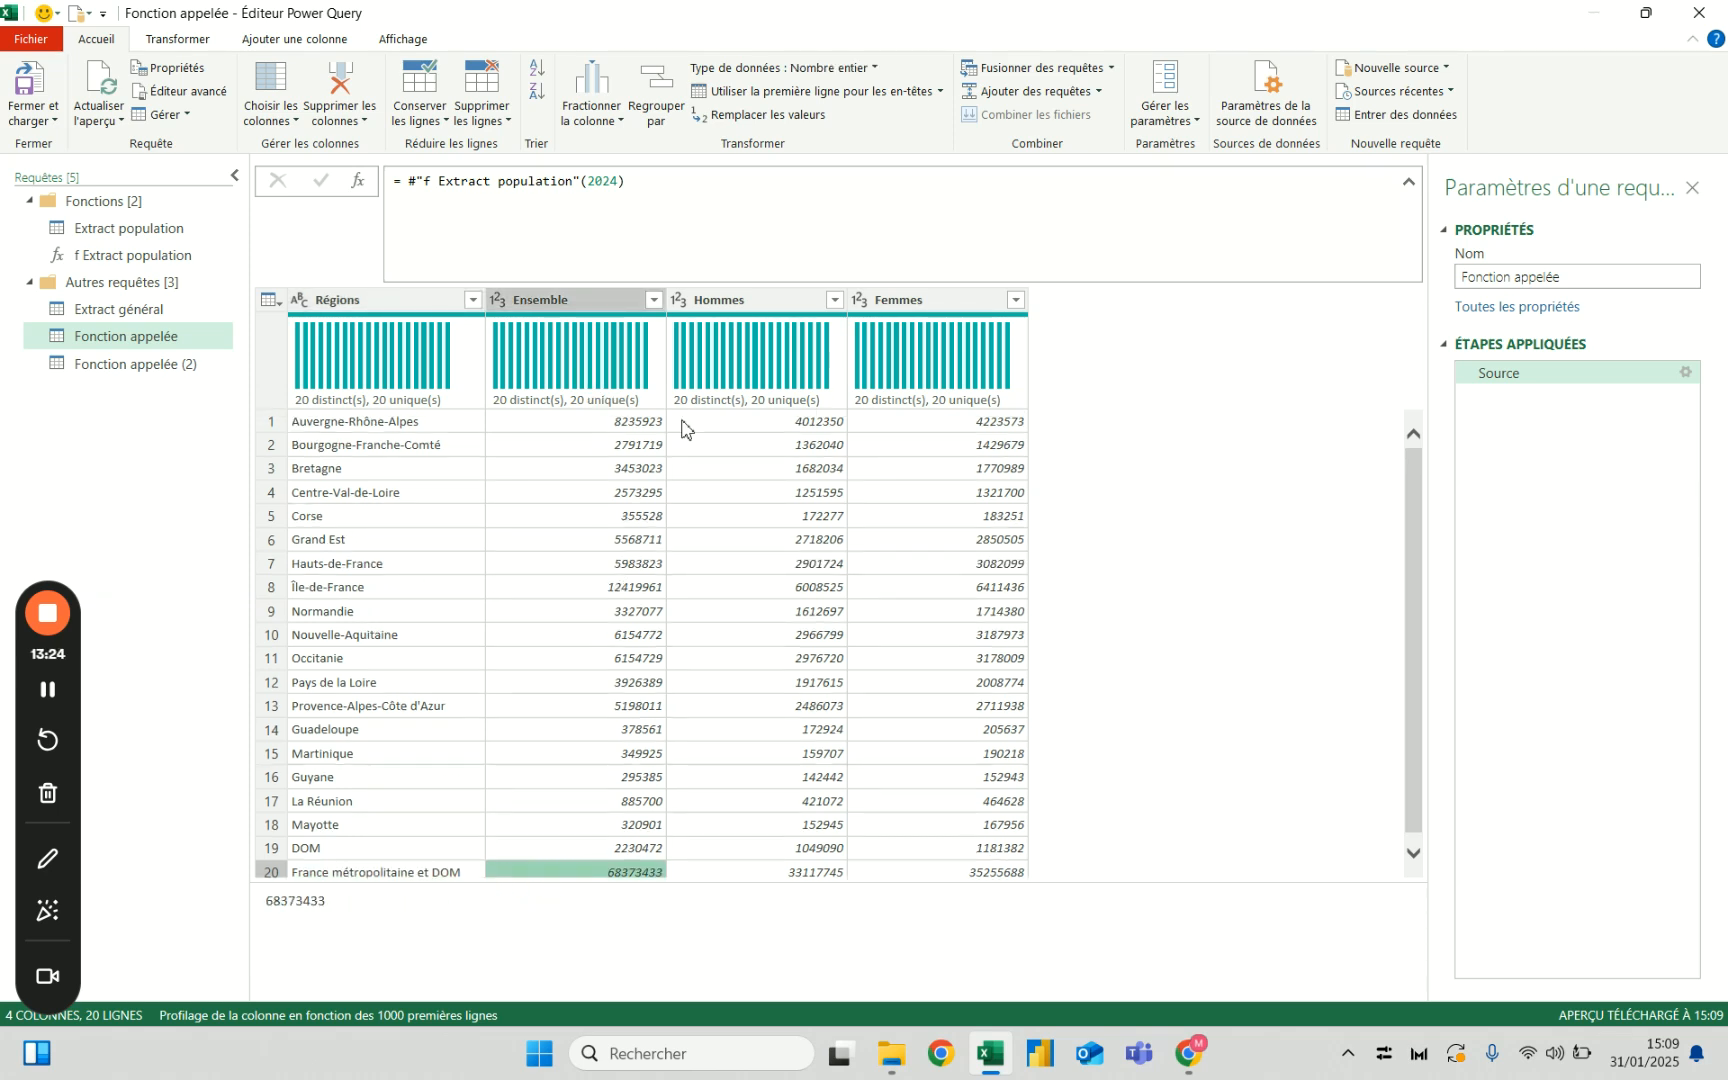
scroll(580, 716, "down", 1)
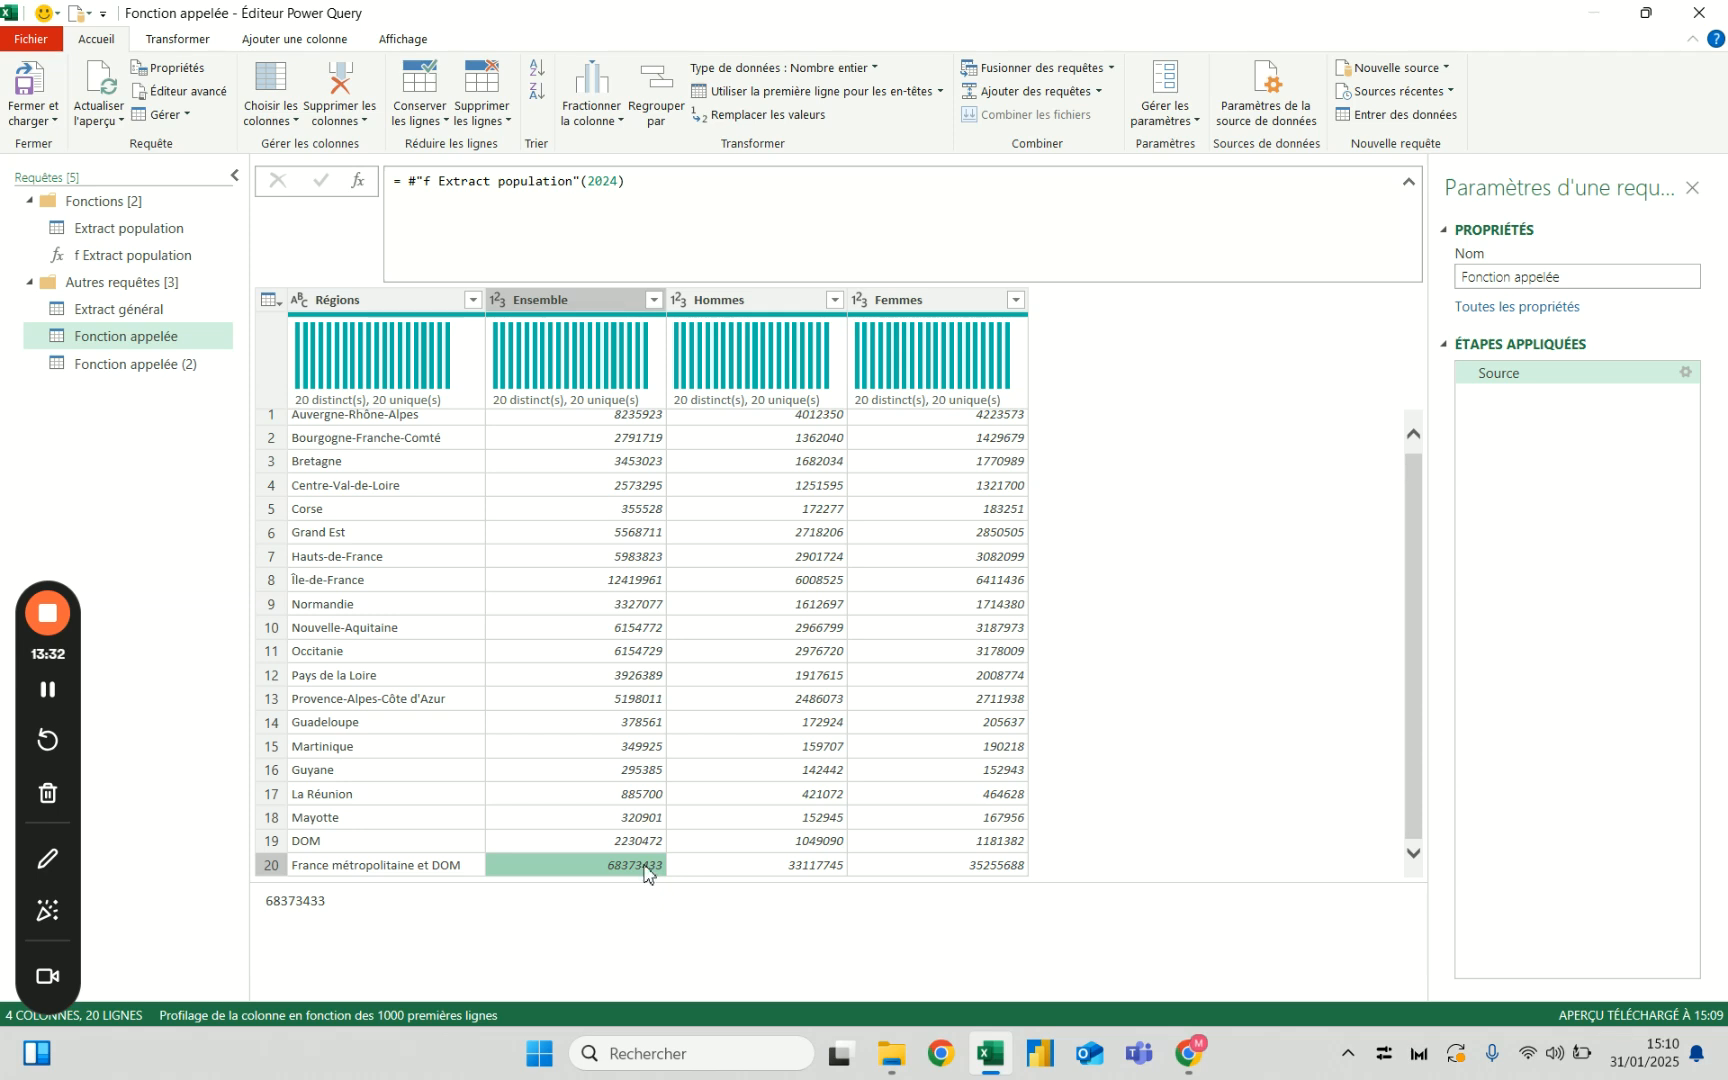
left_click(617, 180)
key("Escape")
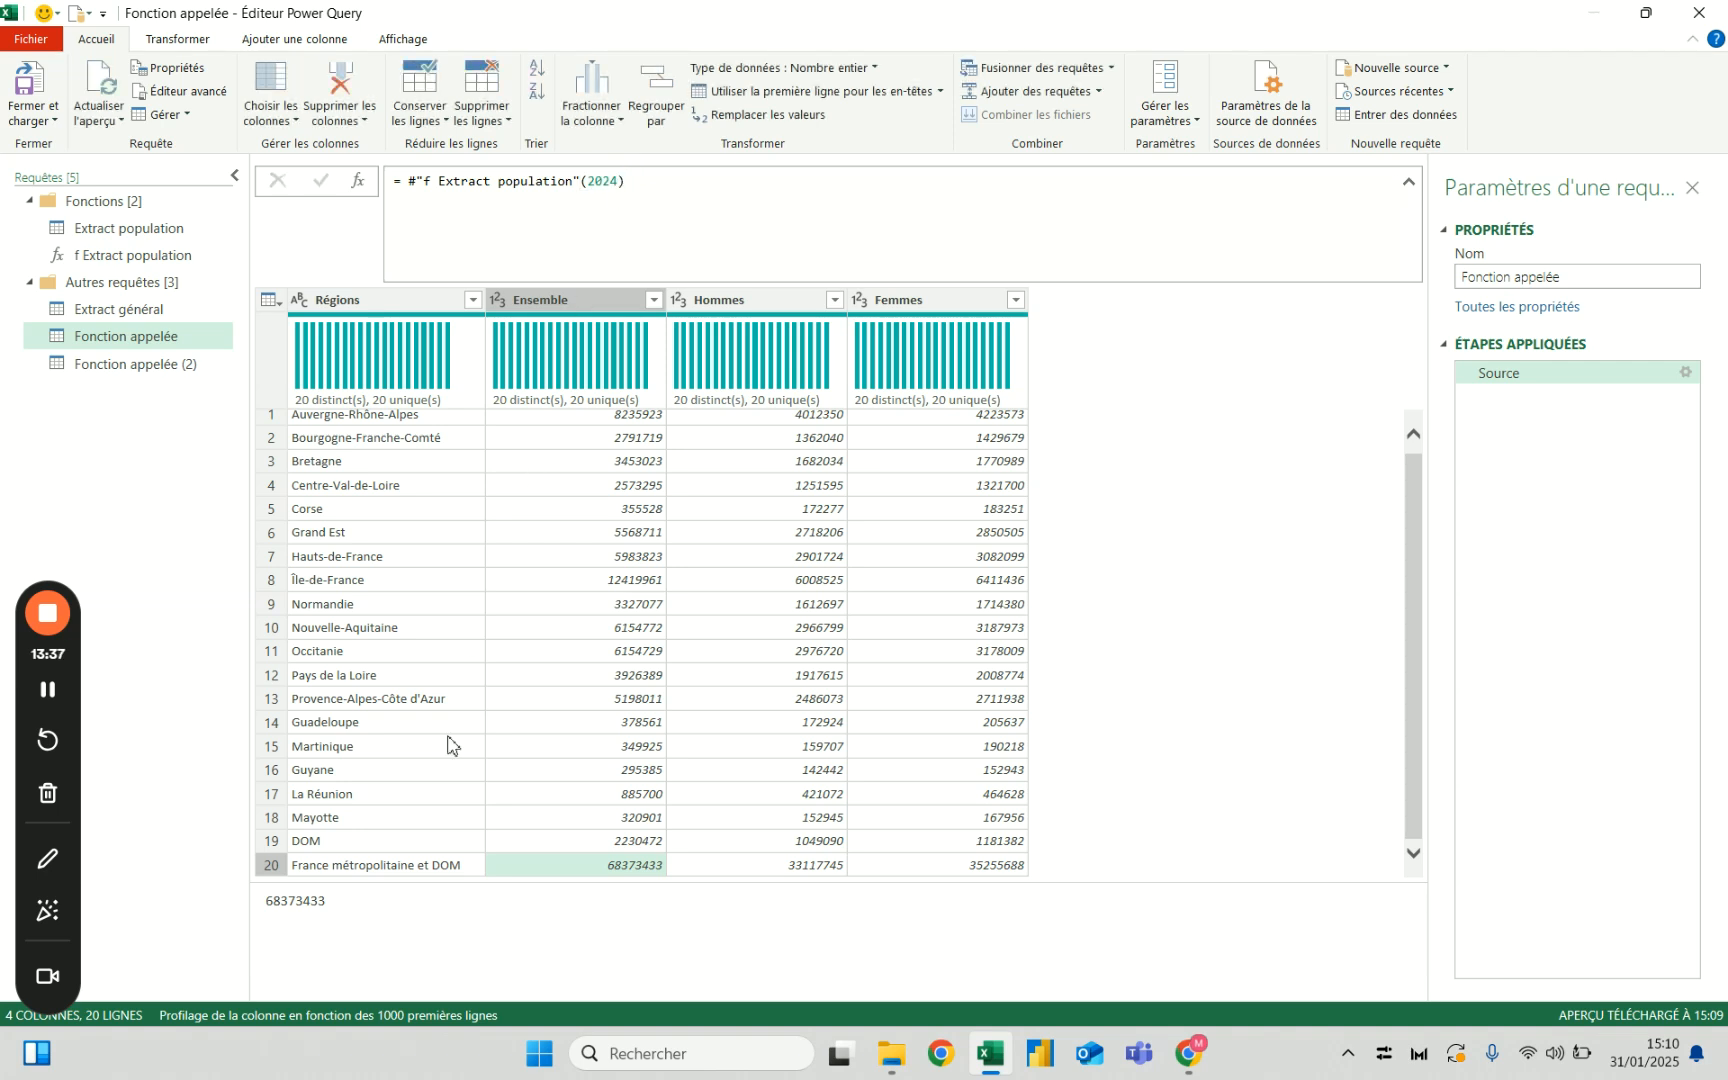
left_click(166, 368)
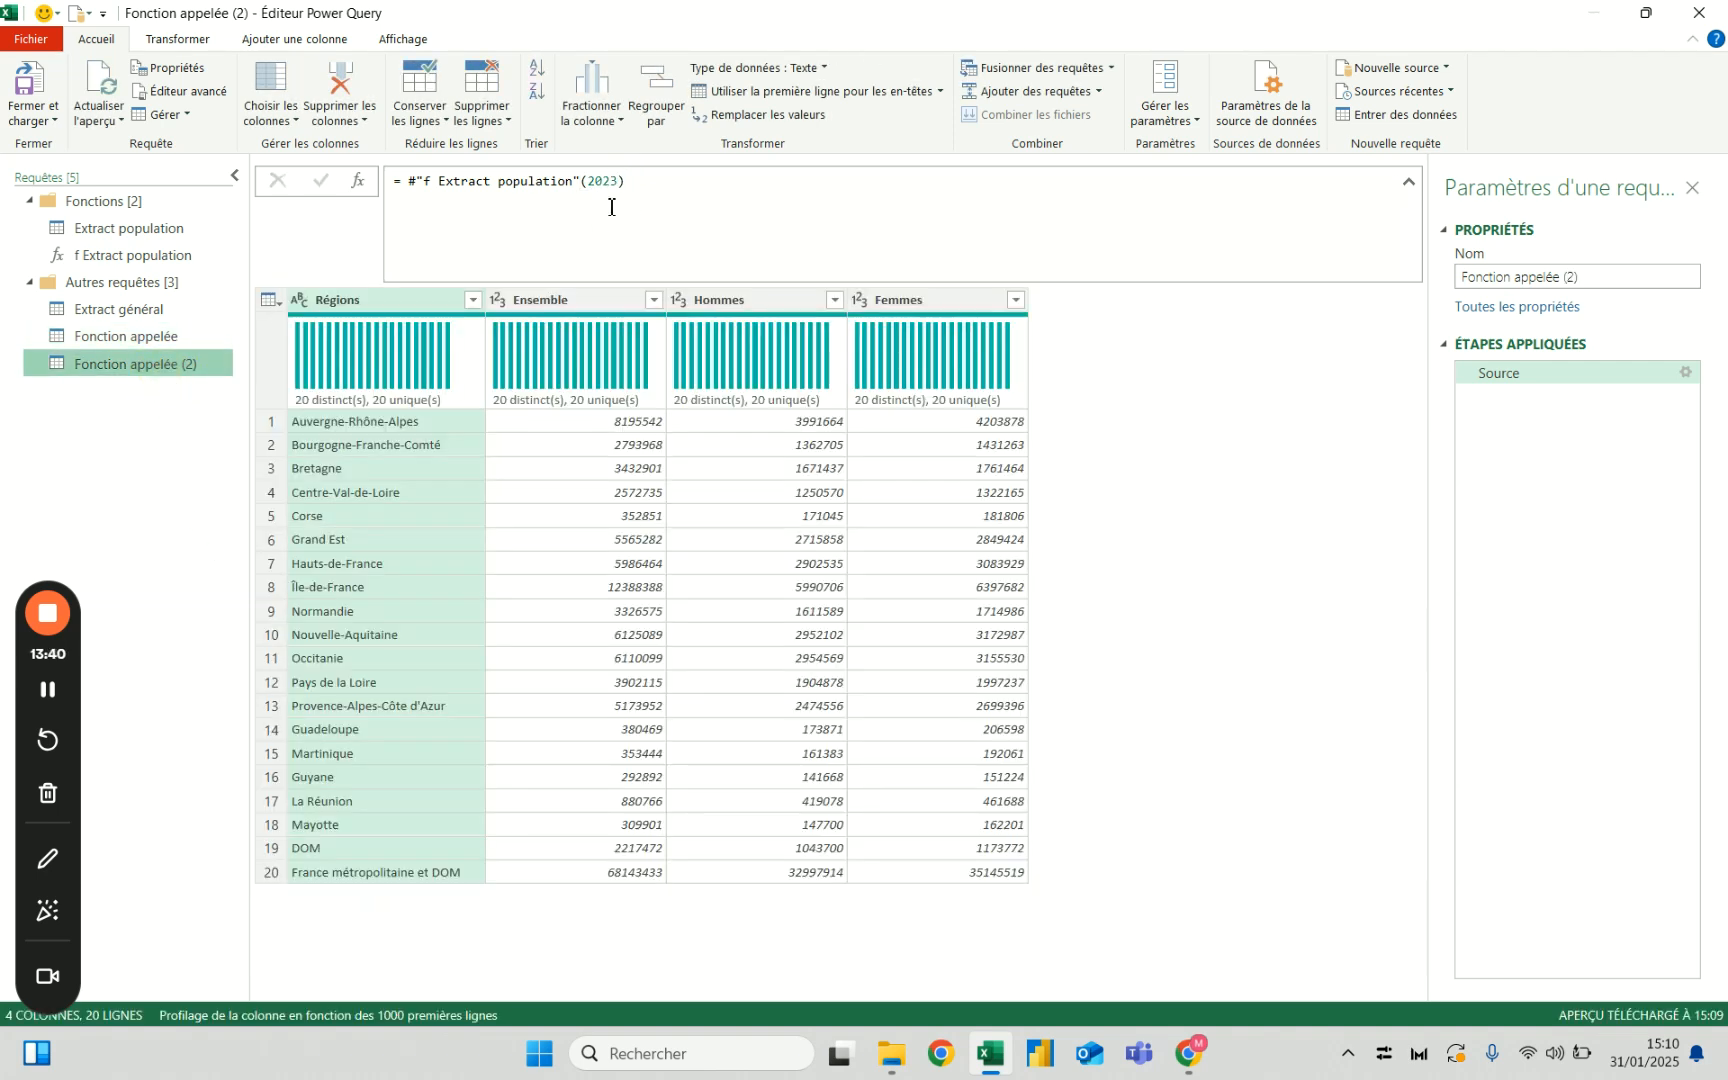
Delete both test queries, Fonction appelée and Fonction appelée (2).
left_click(183, 332)
right_click(172, 336)
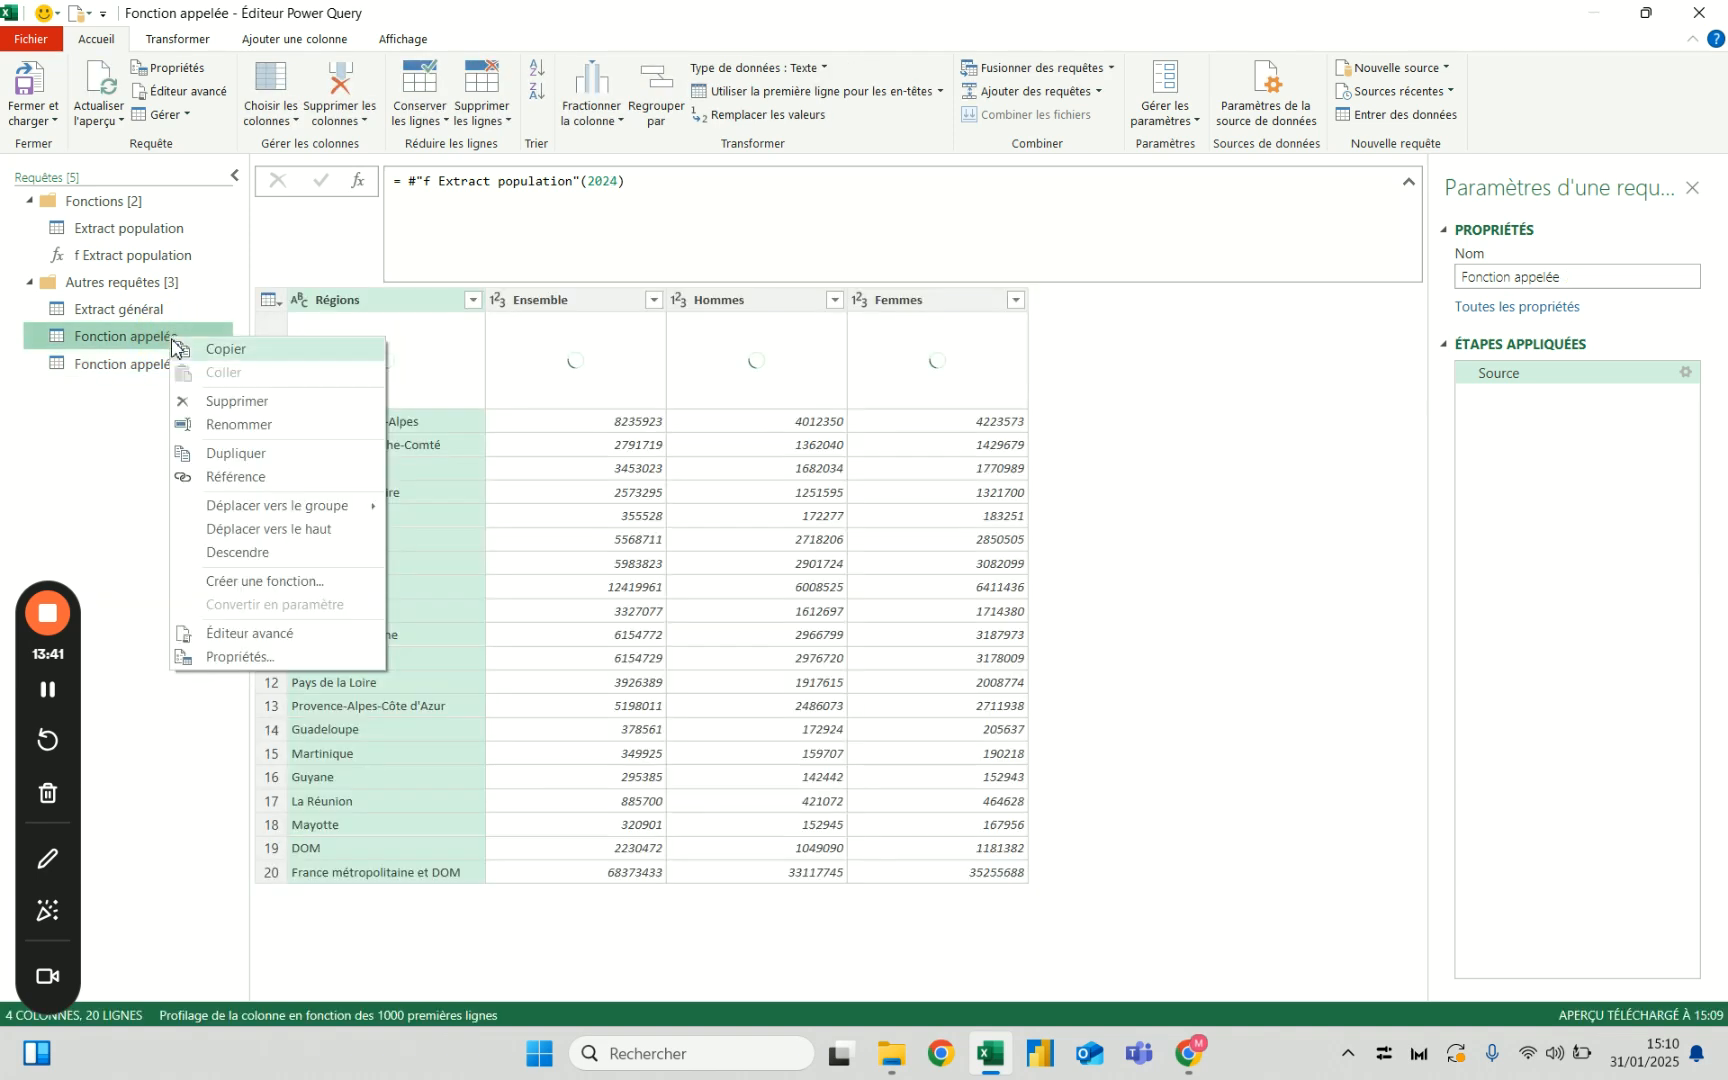
left_click(238, 401)
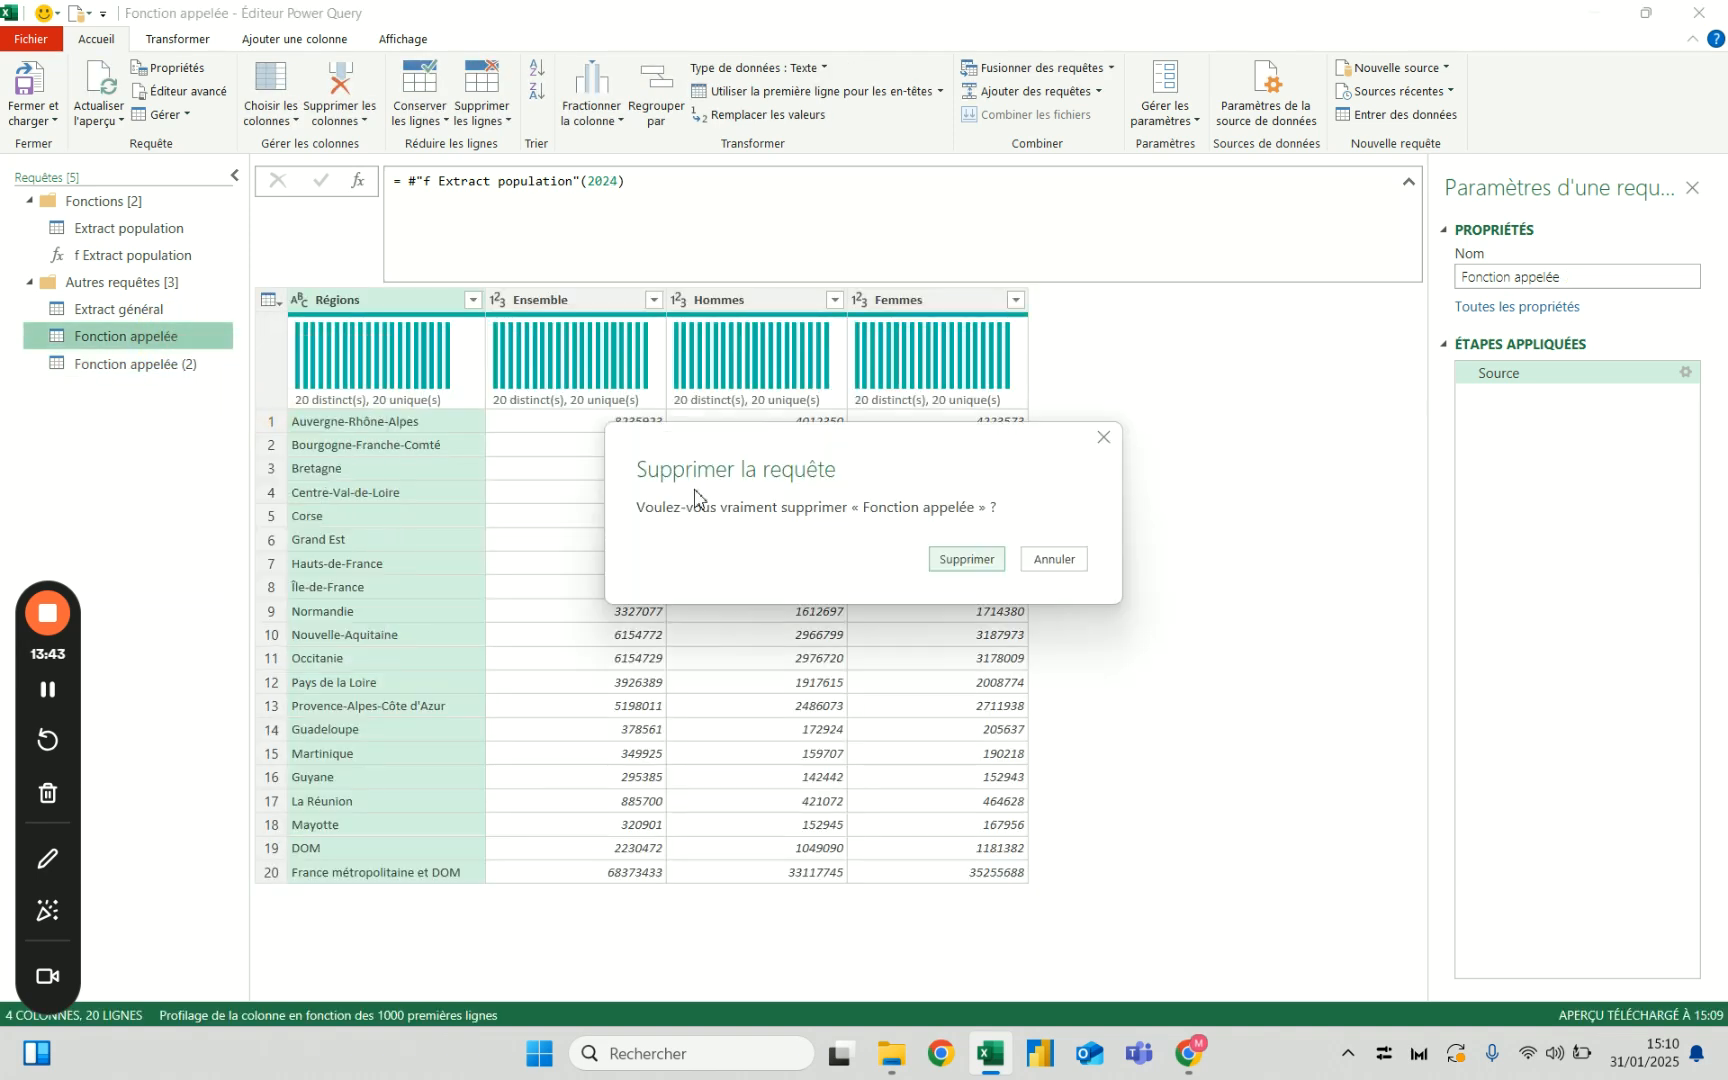
left_click(965, 563)
left_click(174, 340)
right_click(175, 343)
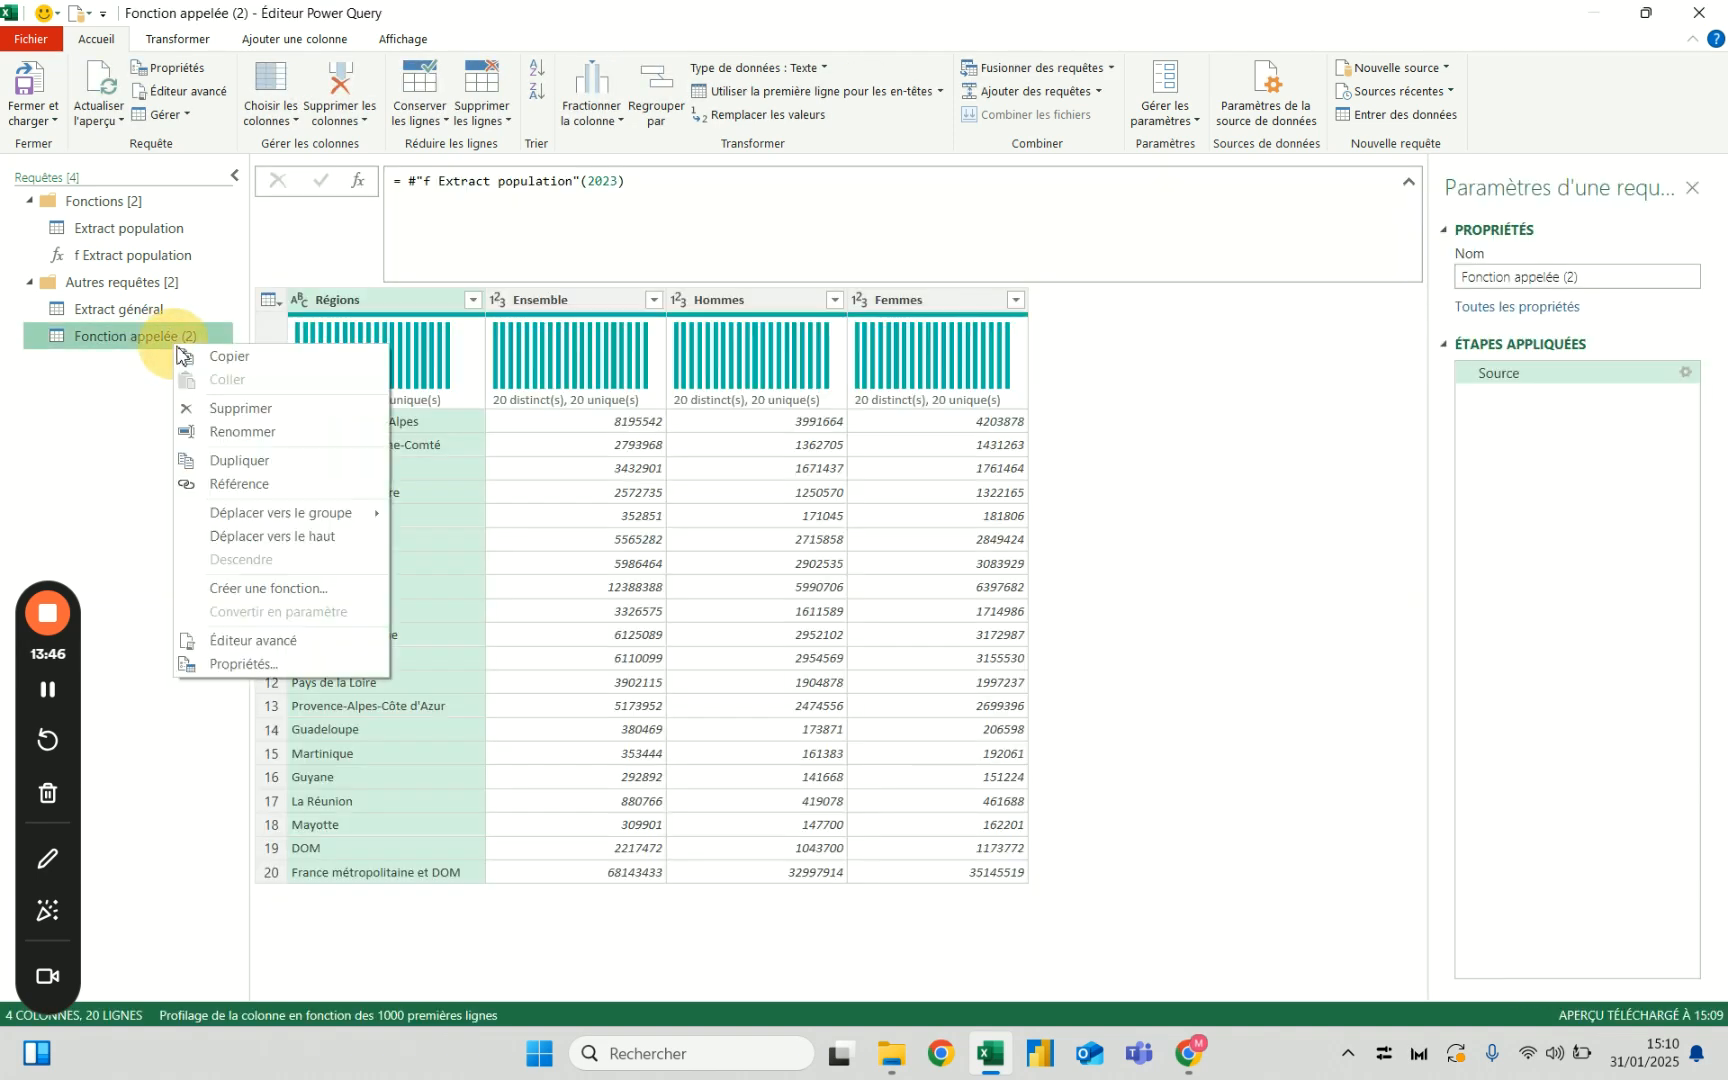
left_click(266, 410)
left_click(962, 562)
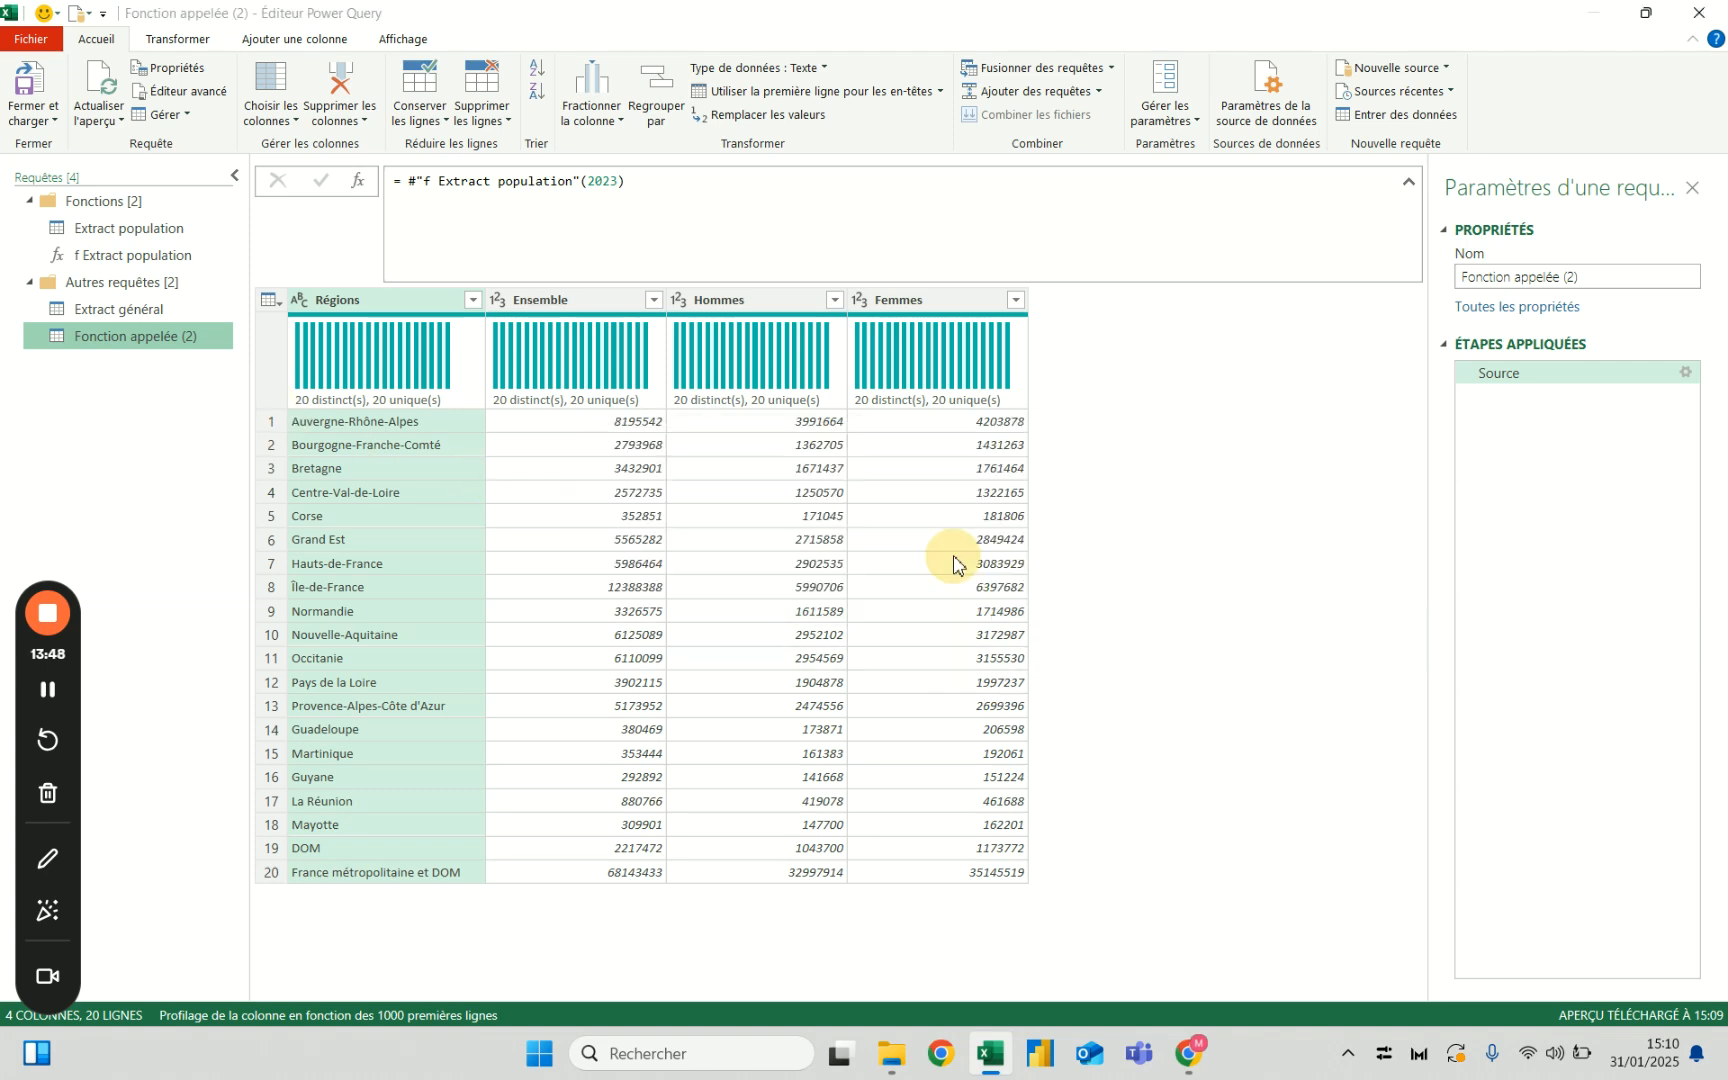
In Extract général, start a column that invokes a custom function and name it Data X.
left_click(141, 258)
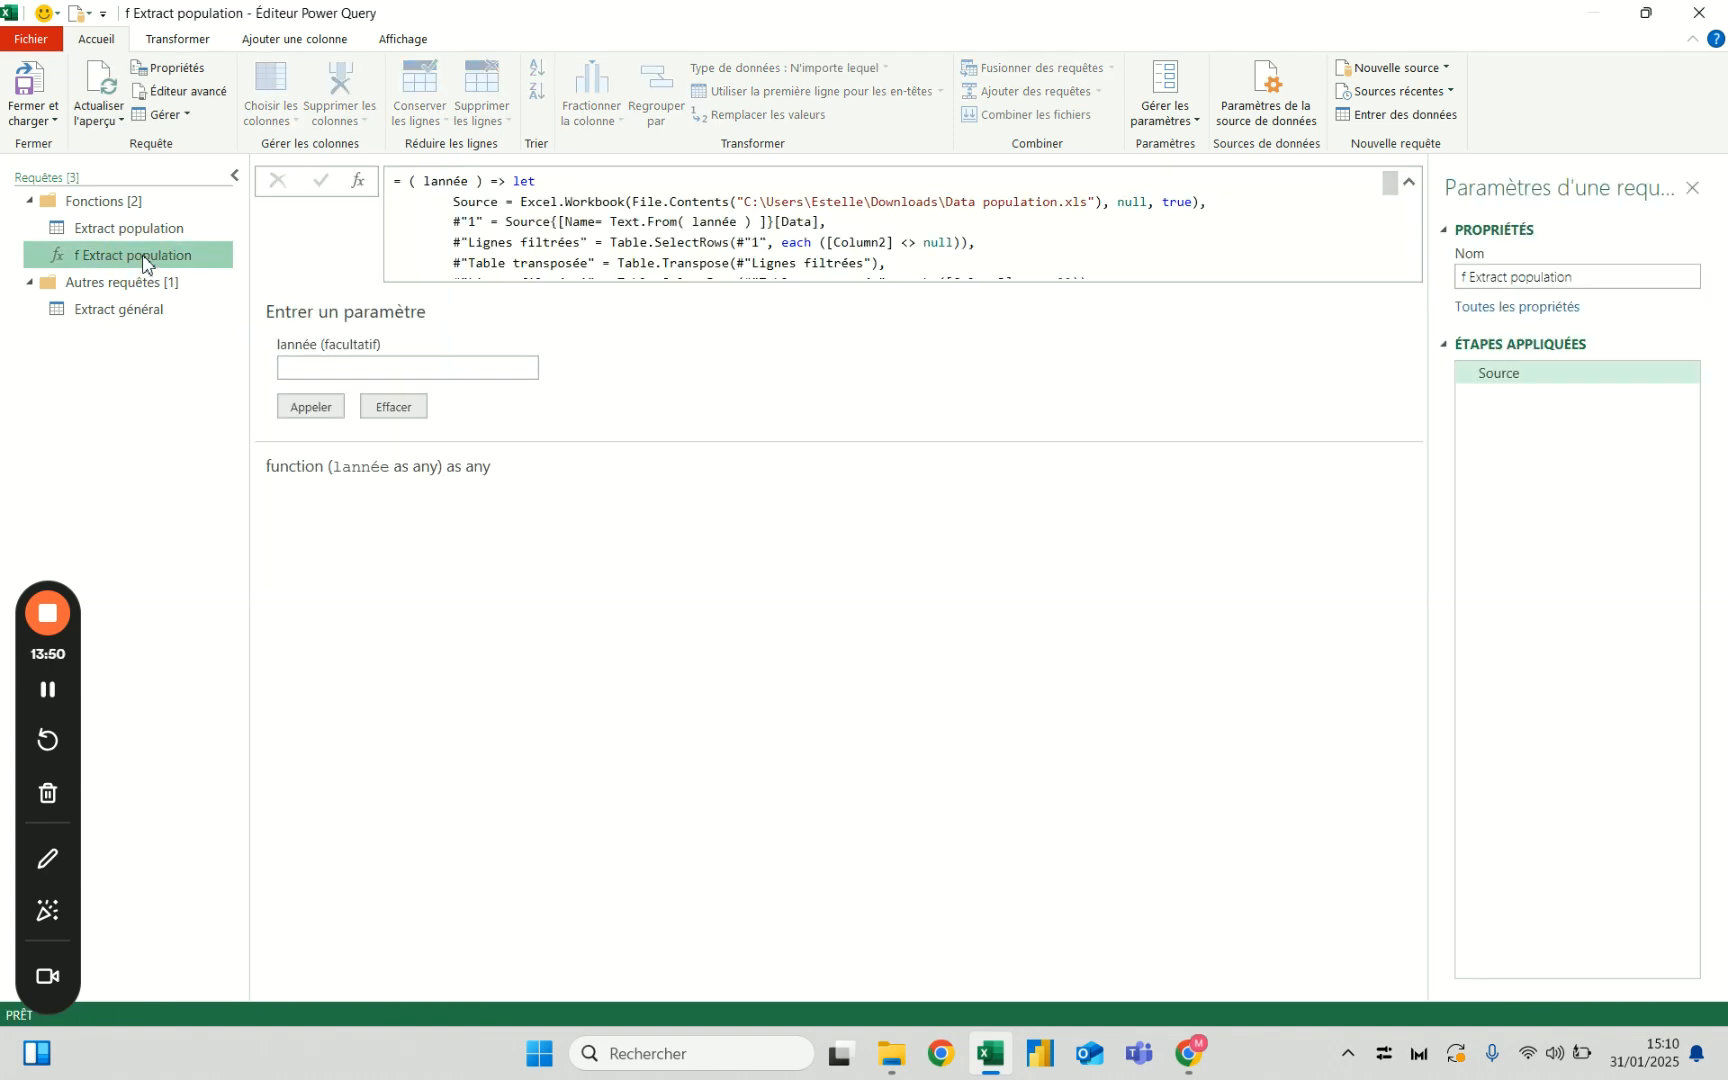
left_click(132, 311)
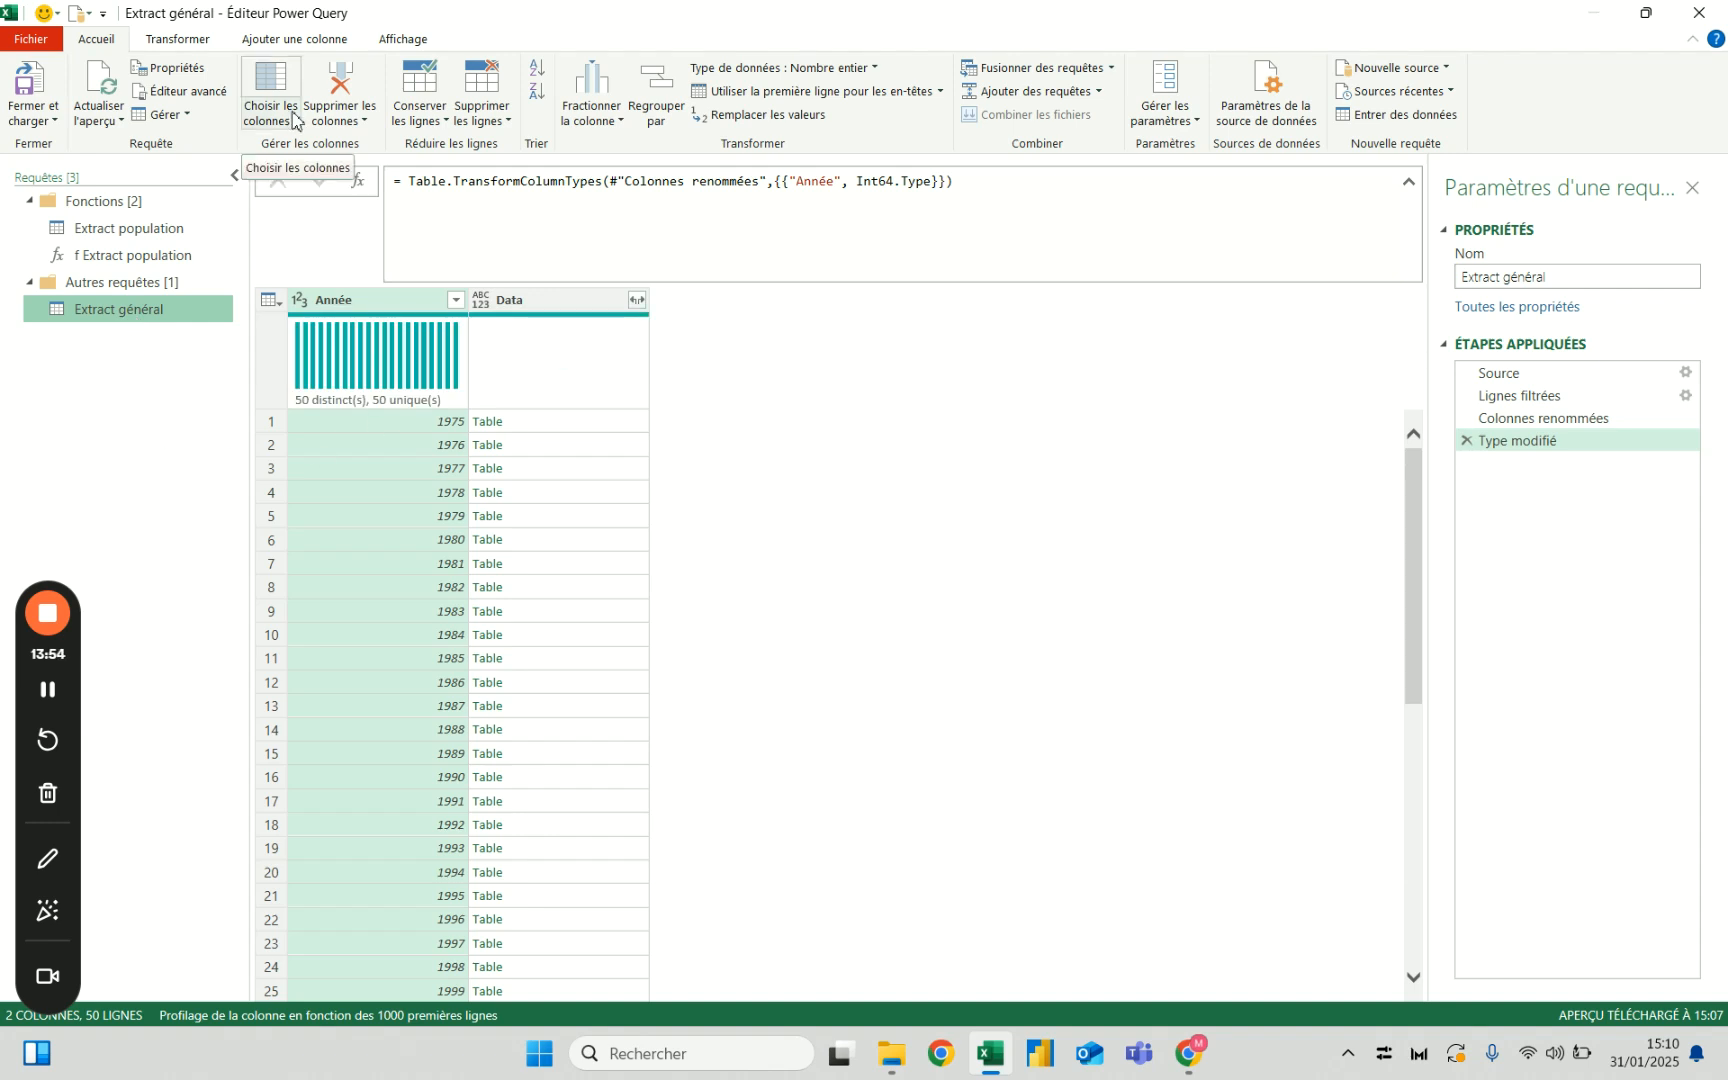
left_click(282, 40)
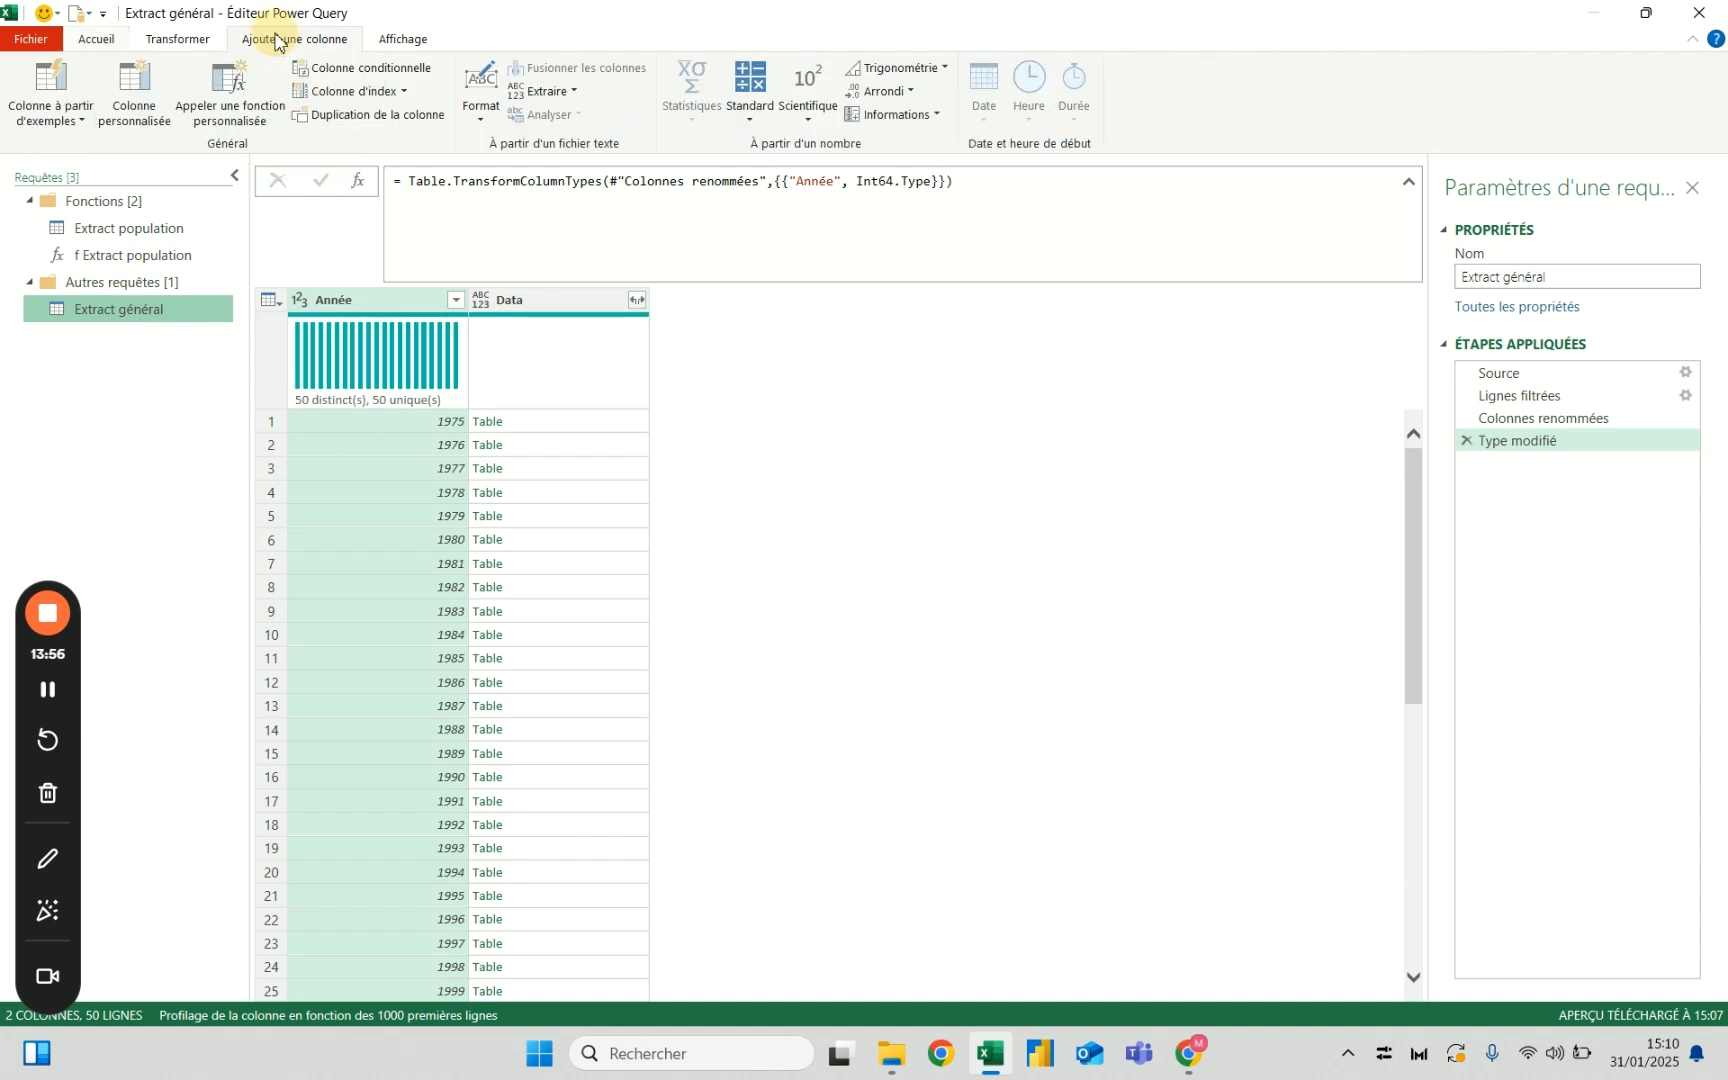
left_click(240, 88)
left_click(612, 493)
left_click_drag(613, 496, 444, 463)
type("Dat")
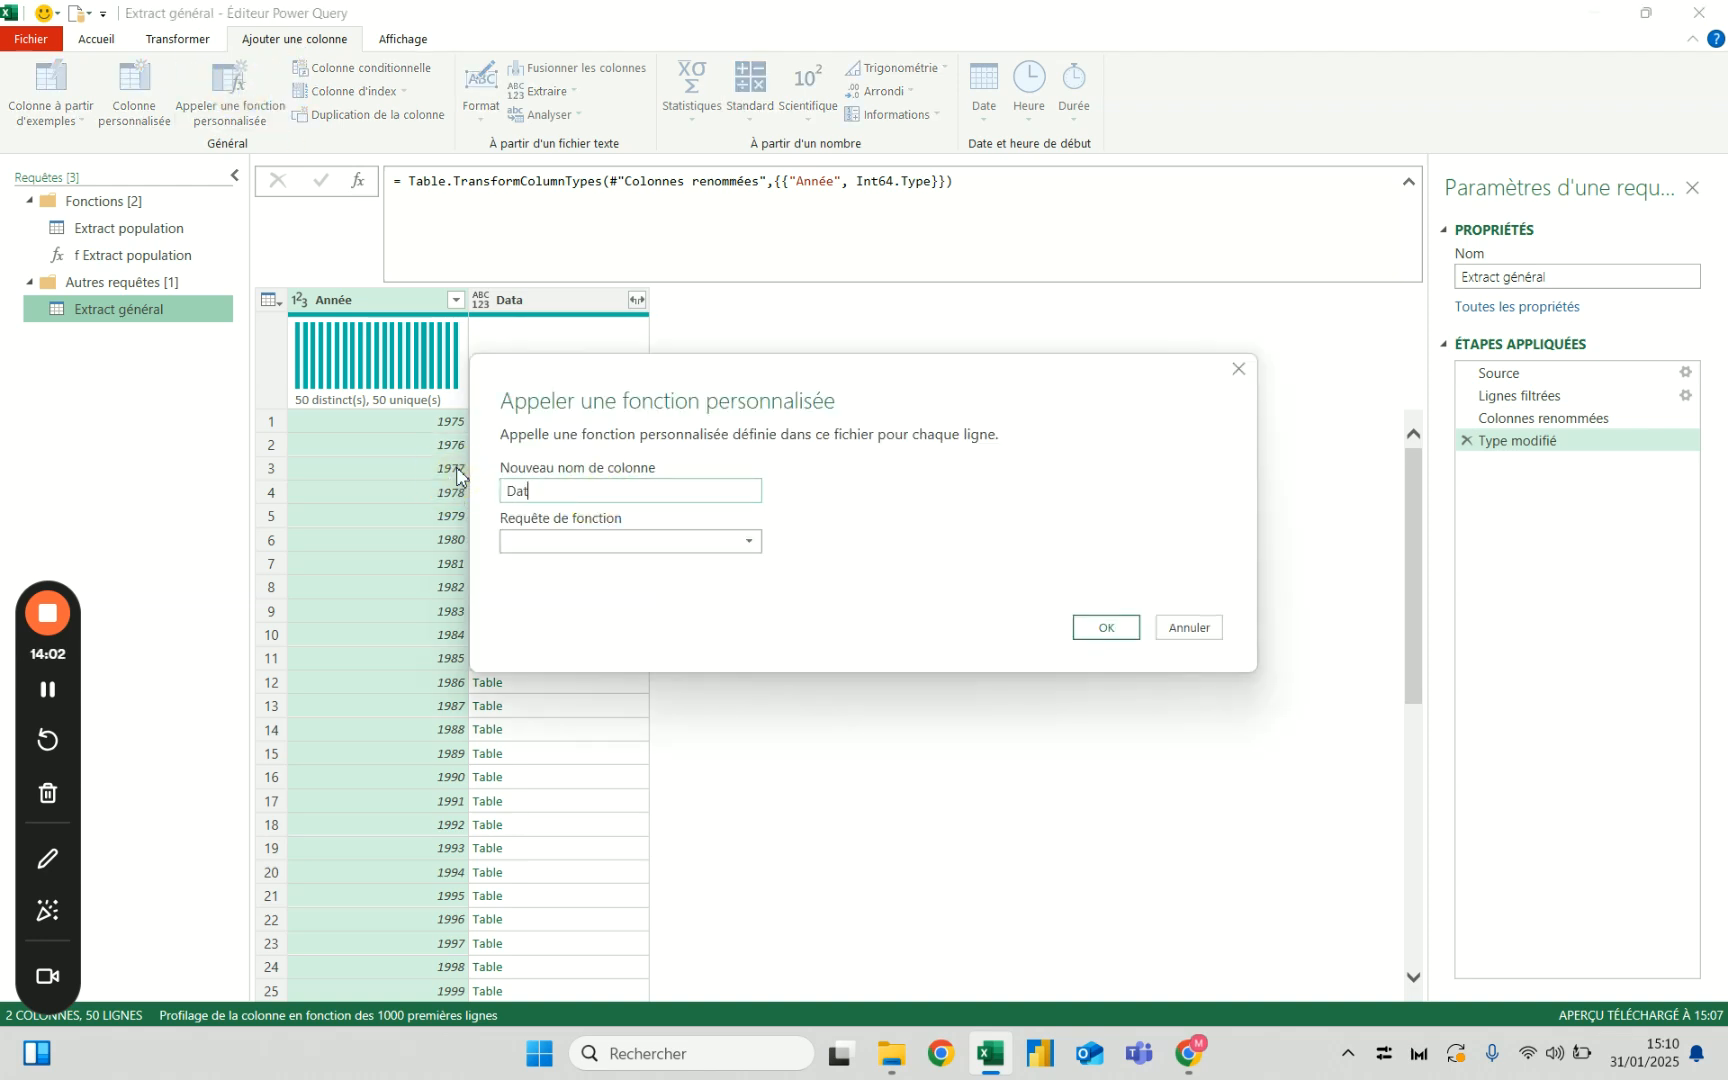
type("a X")
Choose f Extract population as the function query, pass the Année column as lannée, and add the column.
left_click(625, 541)
left_click(620, 565)
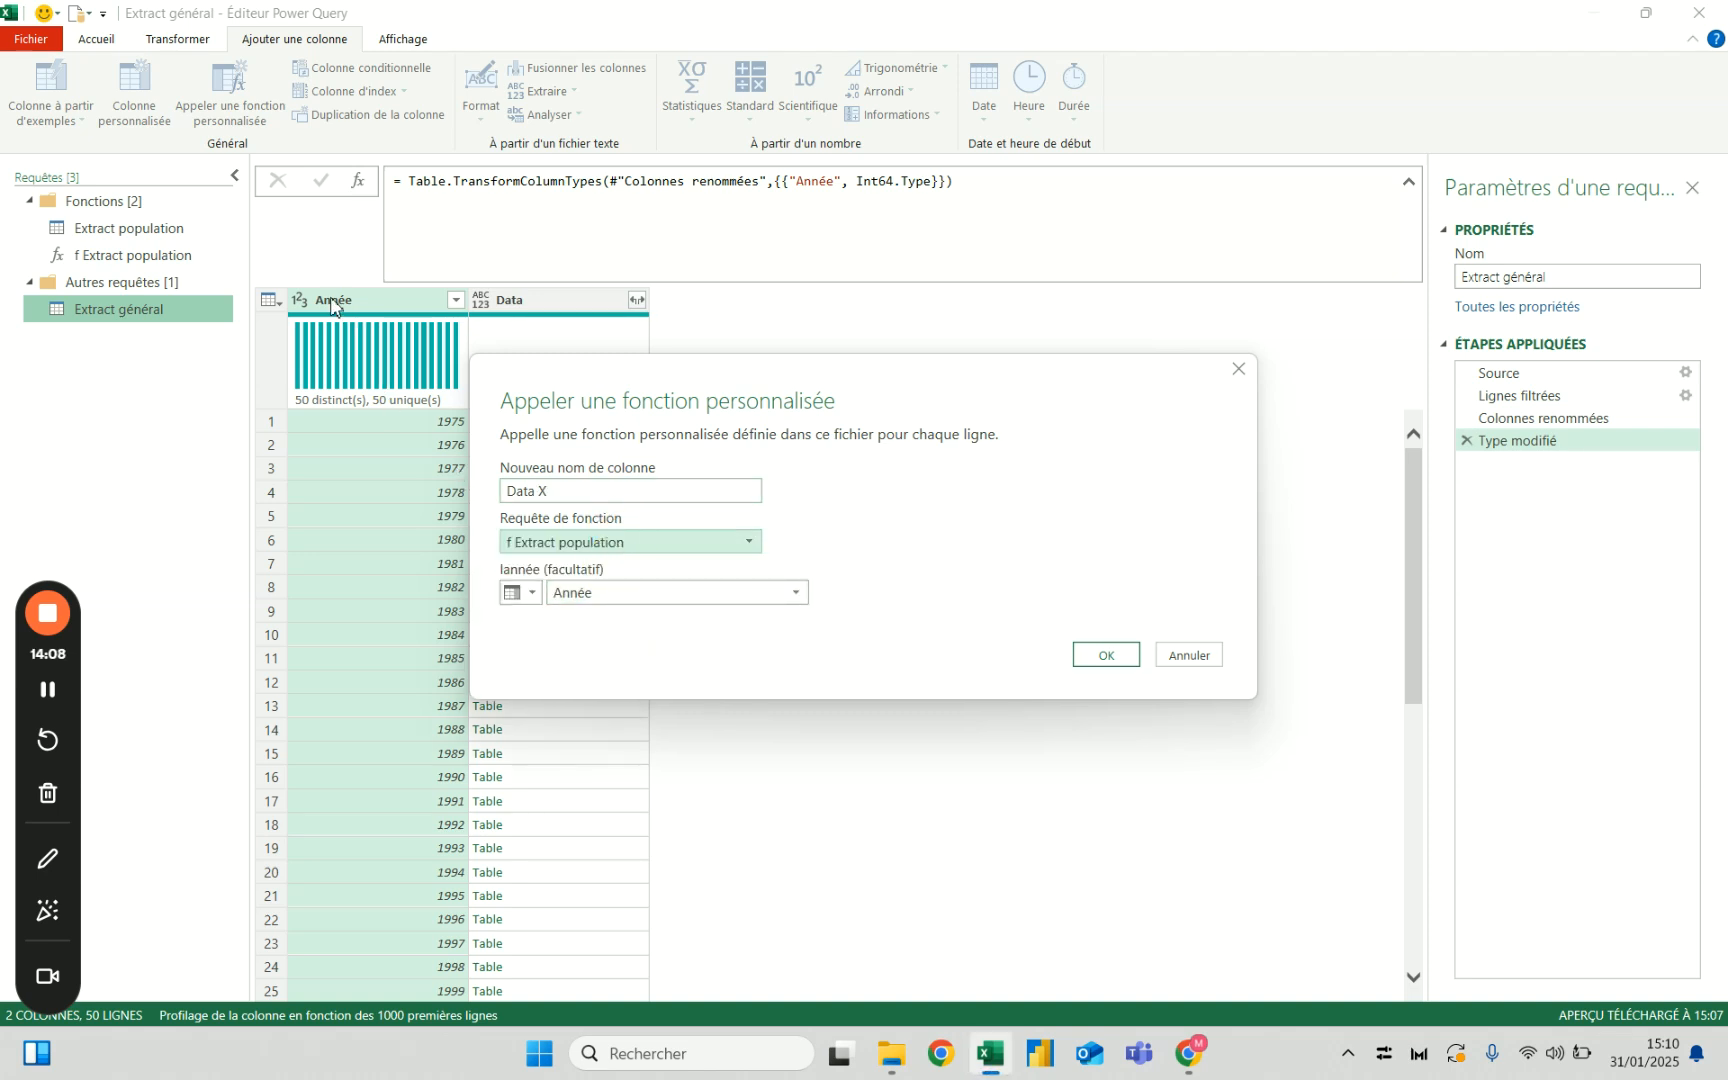
left_click(575, 594)
left_click(583, 615)
left_click(578, 595)
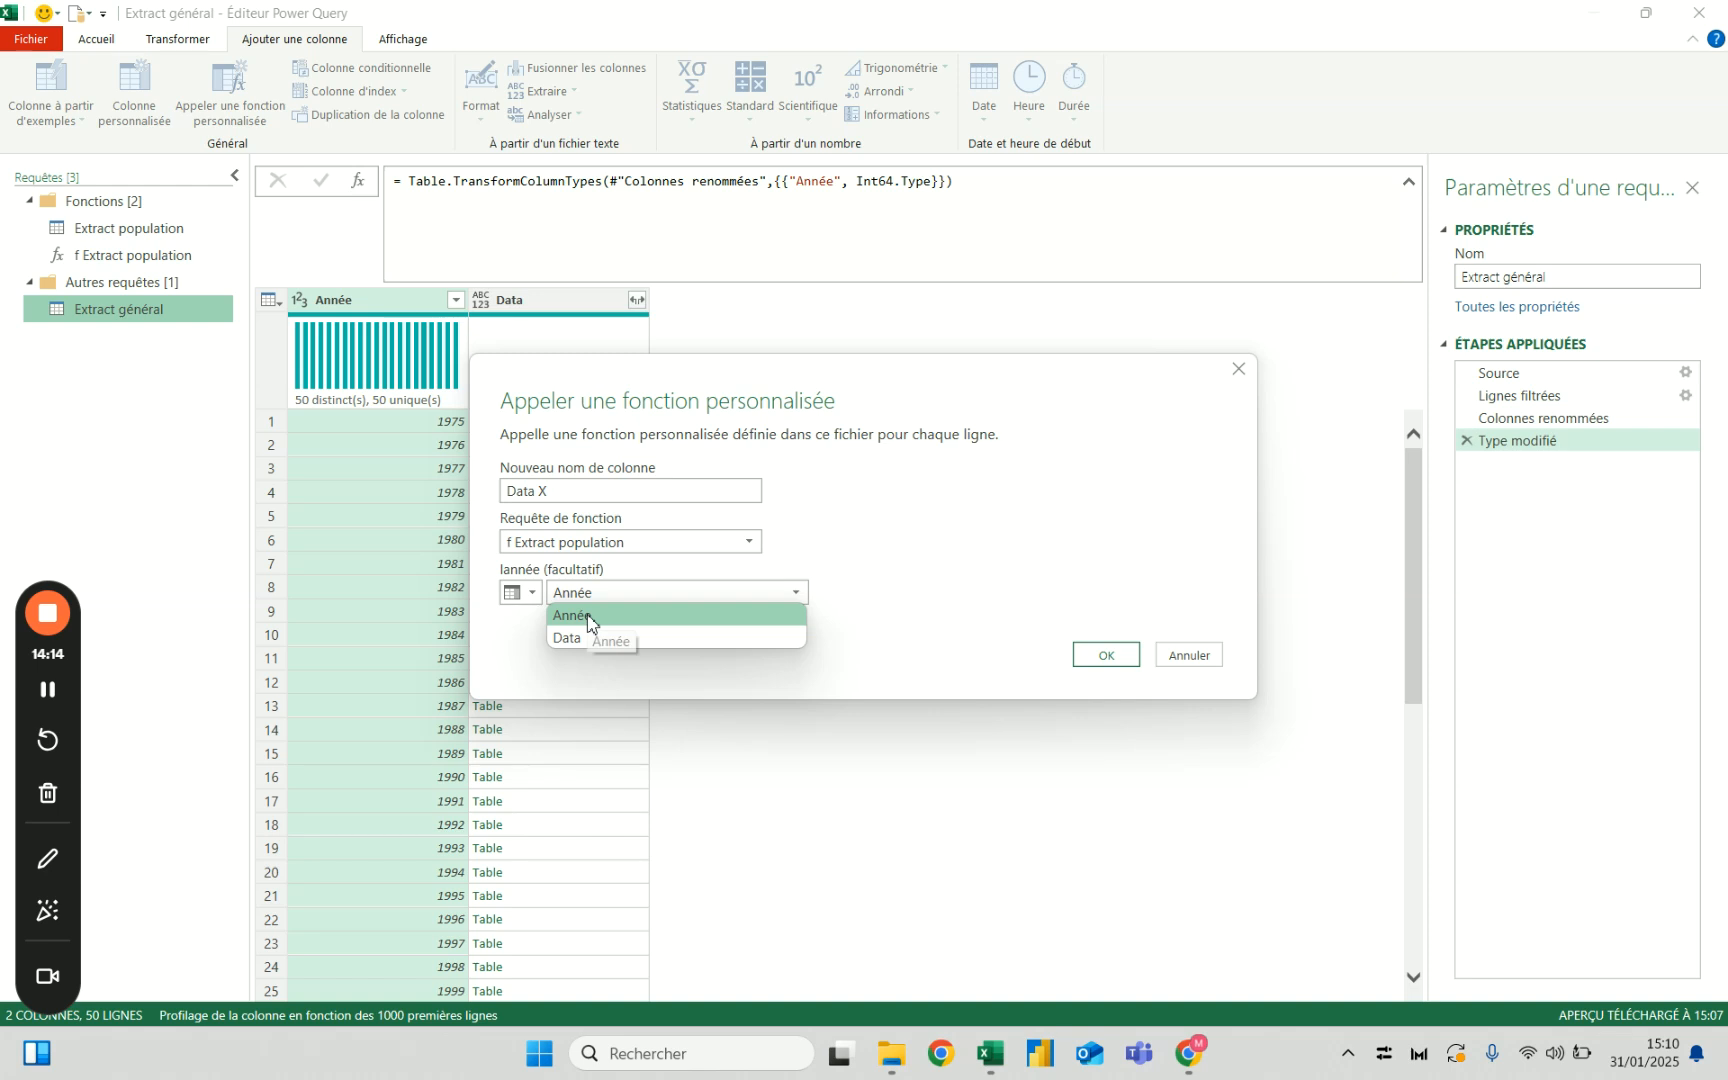
left_click(588, 620)
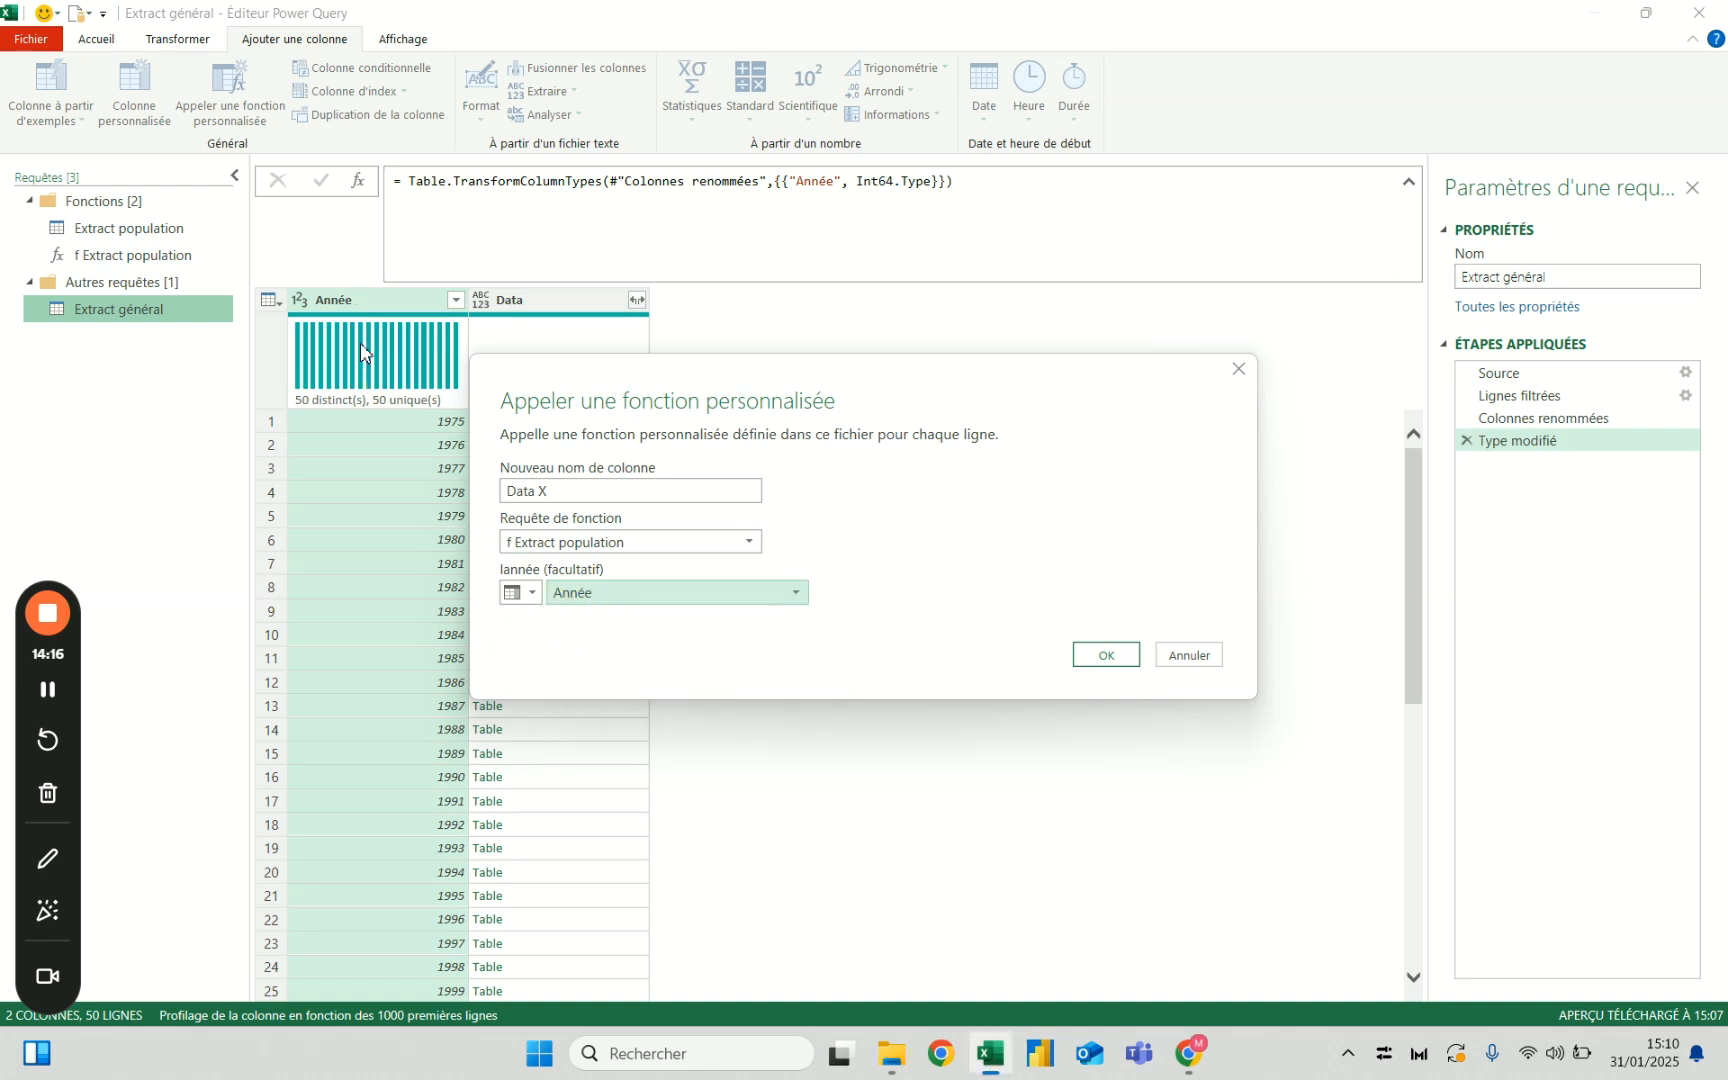
left_click(1110, 657)
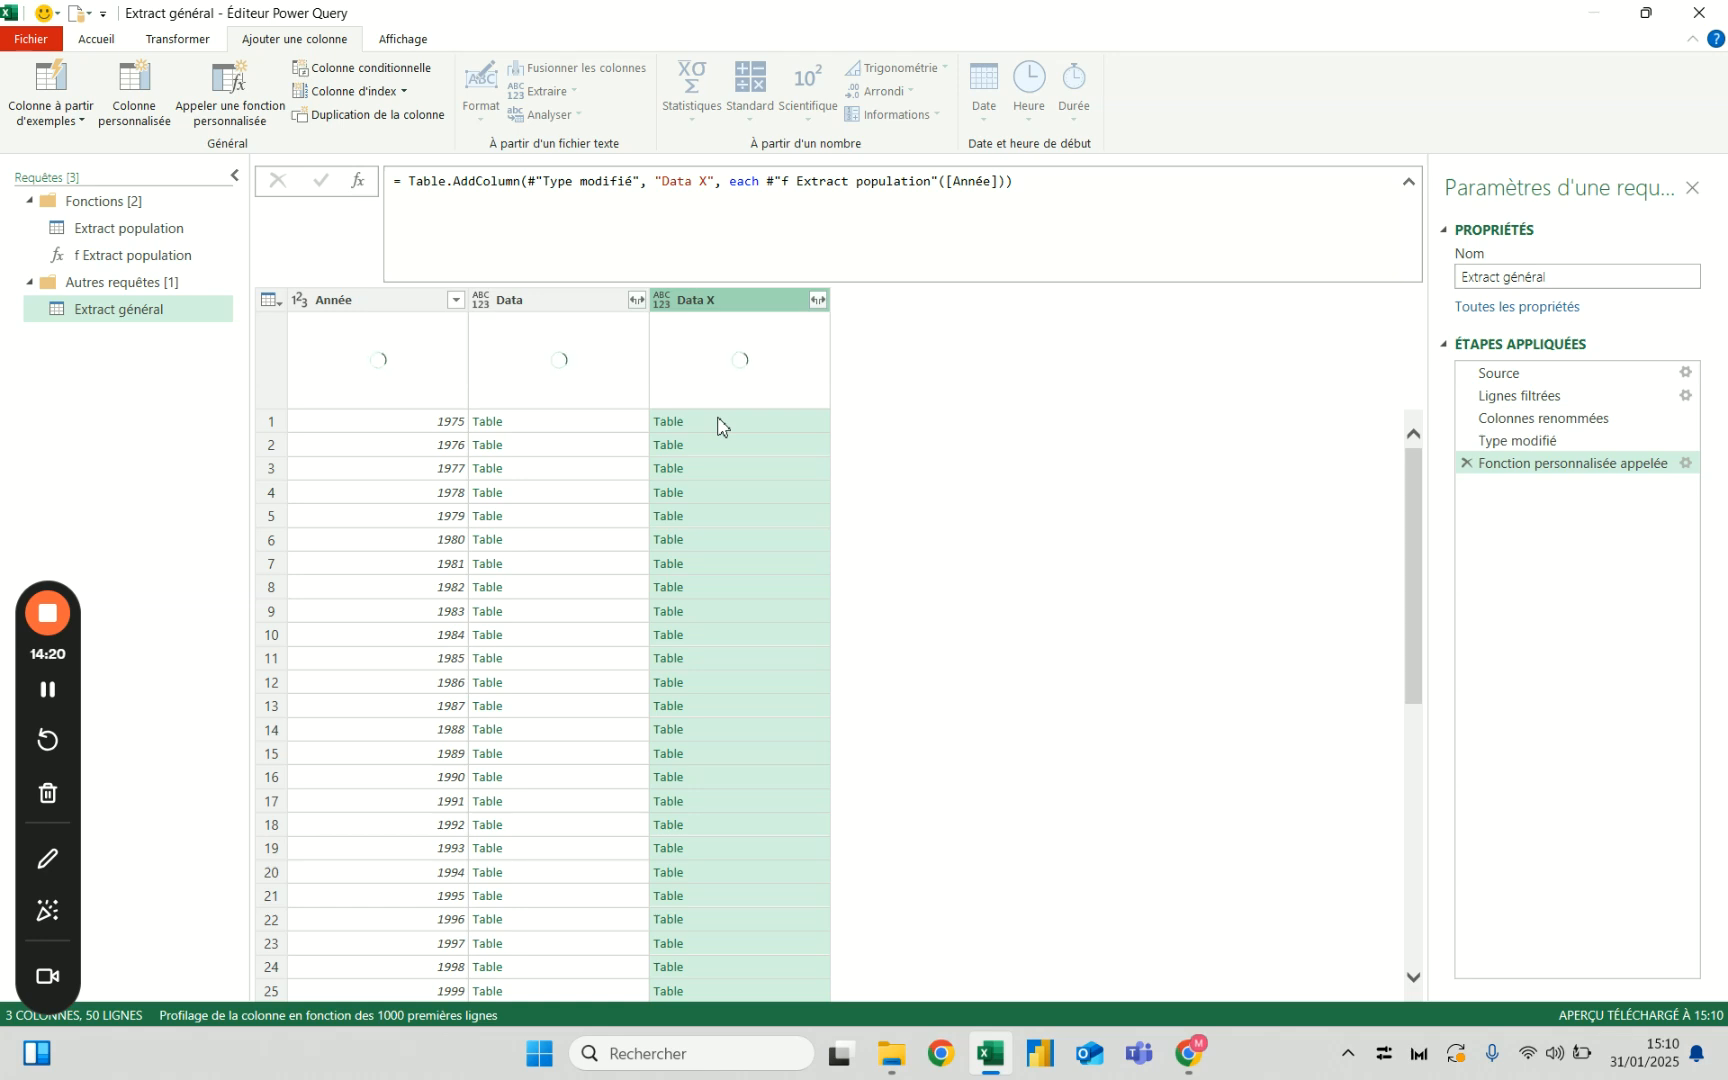
Compare the raw Data table with the cleaned Data X table for 1975 in an enlarged preview, and preview Data X for 1978.
left_click(594, 421)
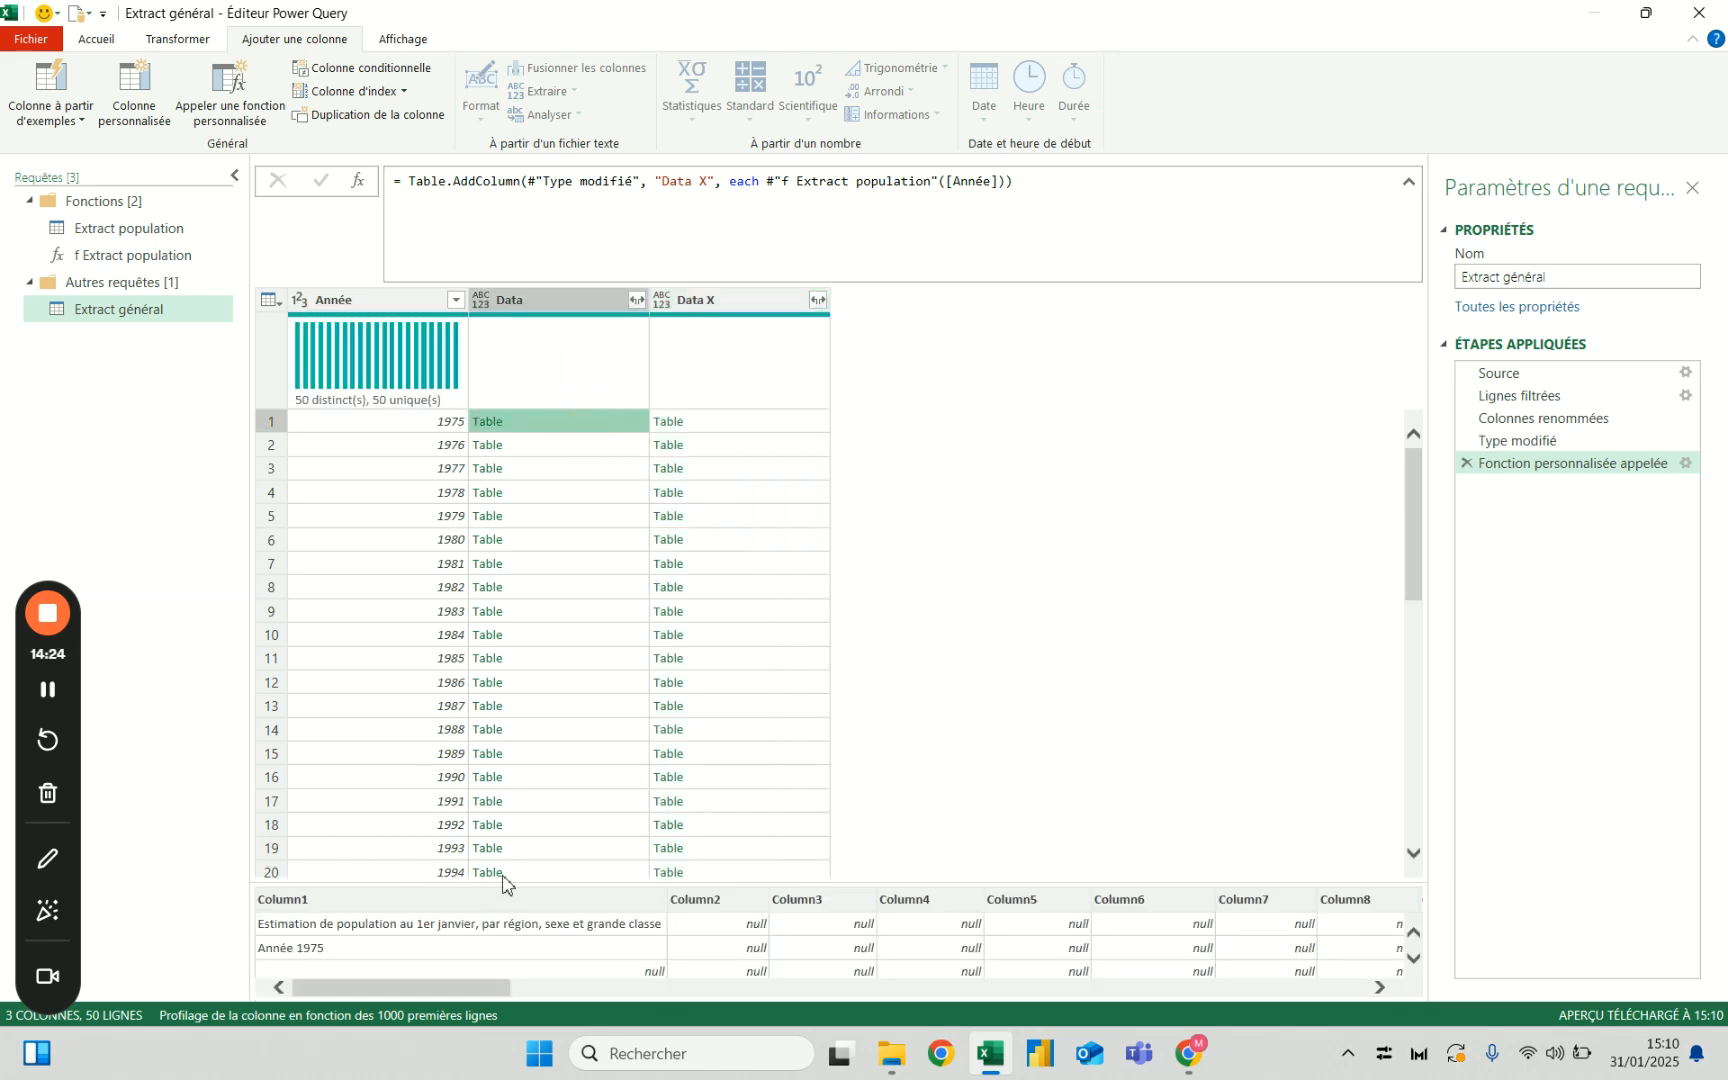
left_click_drag(503, 887, 492, 708)
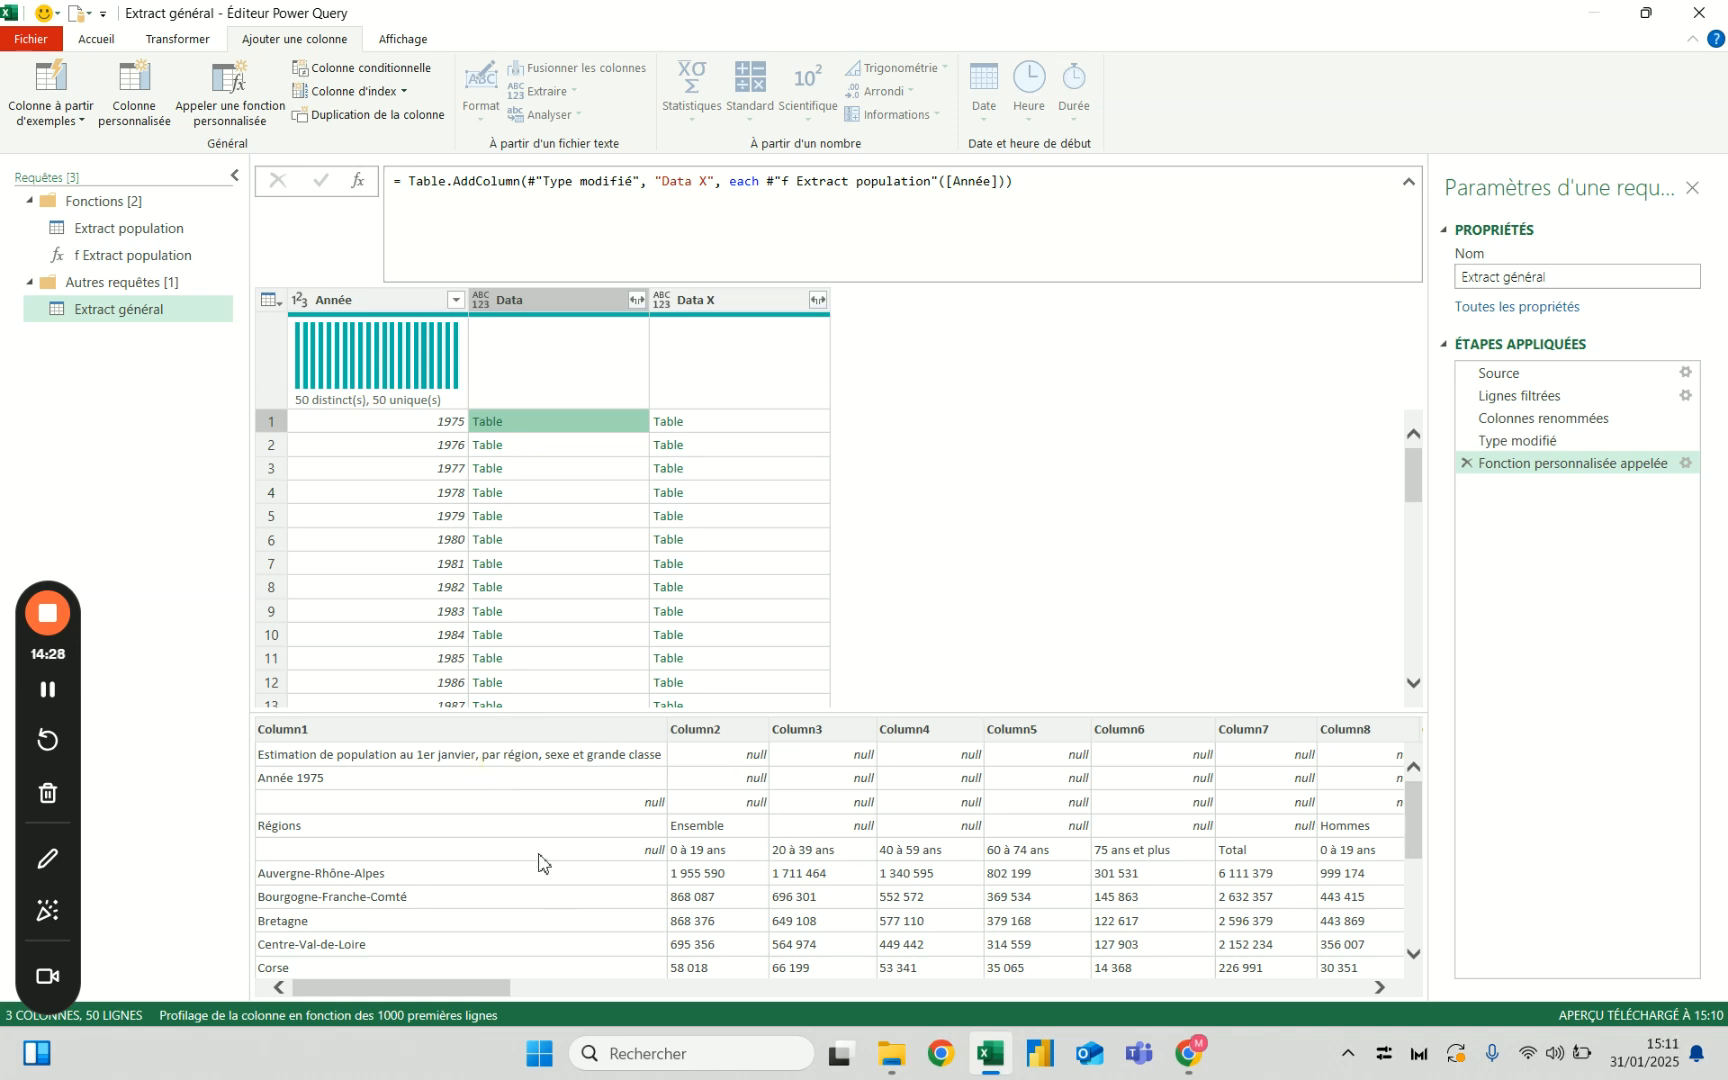
left_click(749, 421)
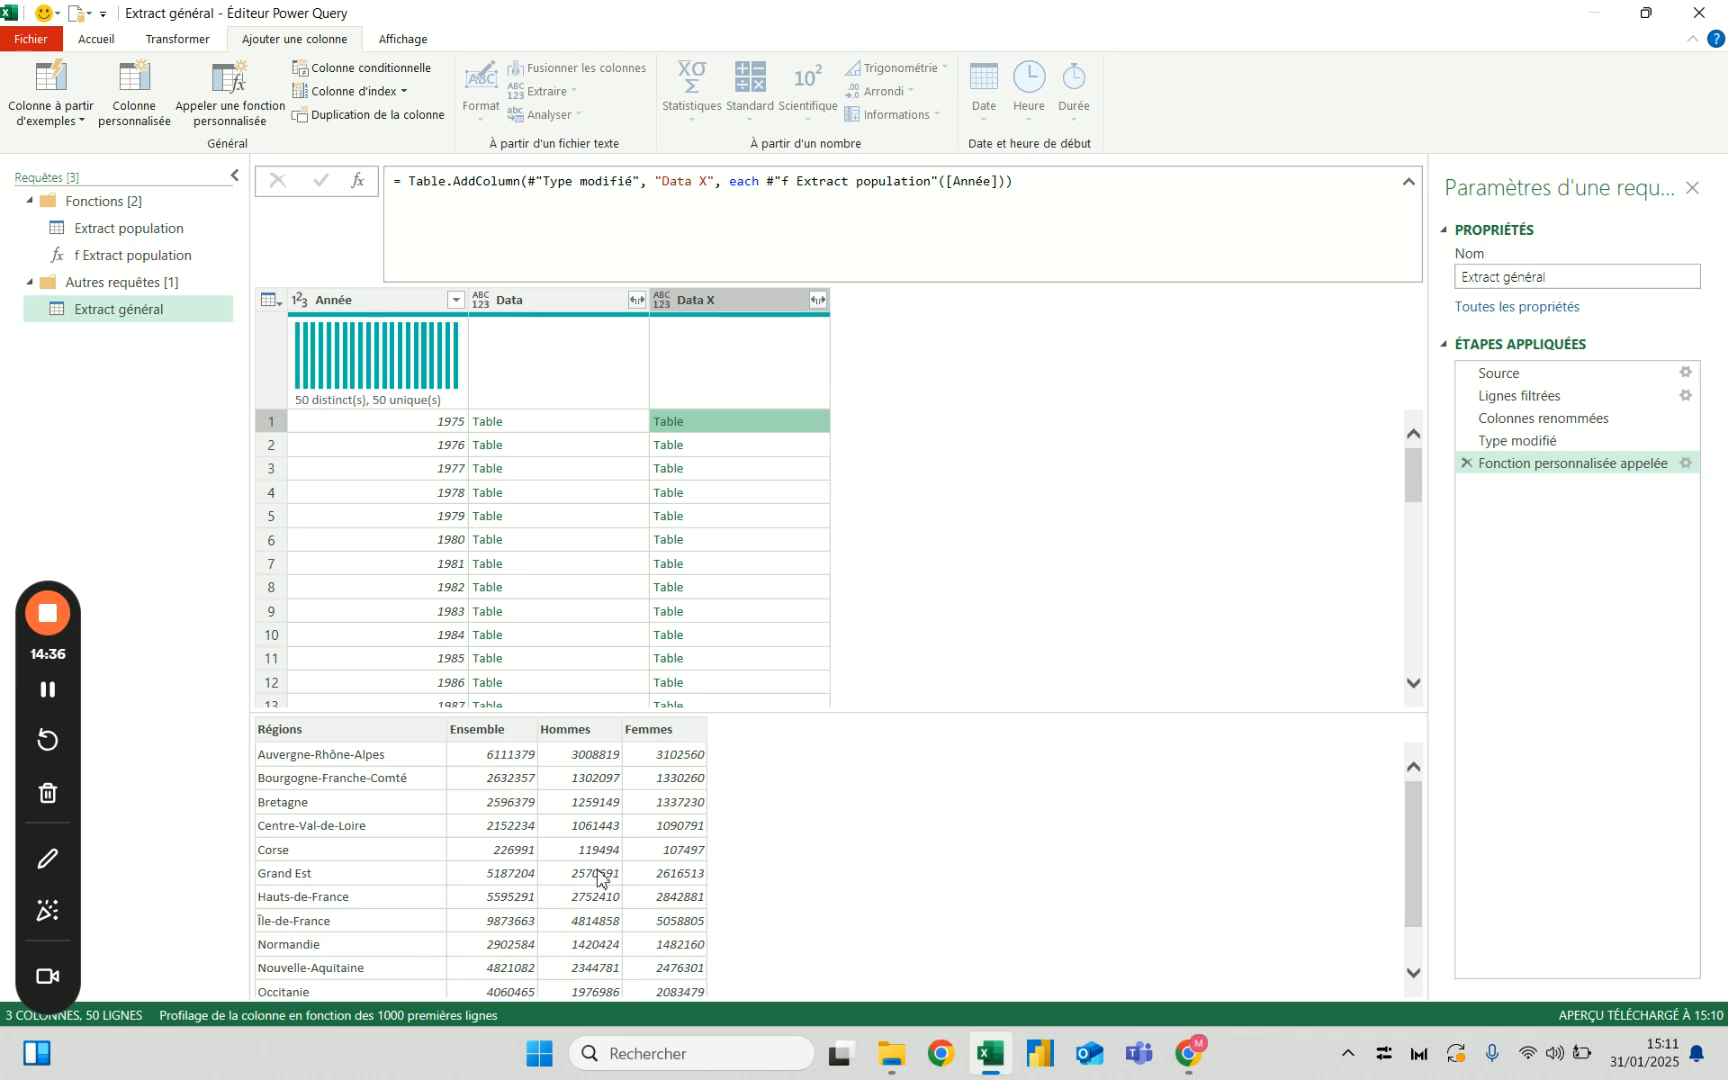
left_click(753, 494)
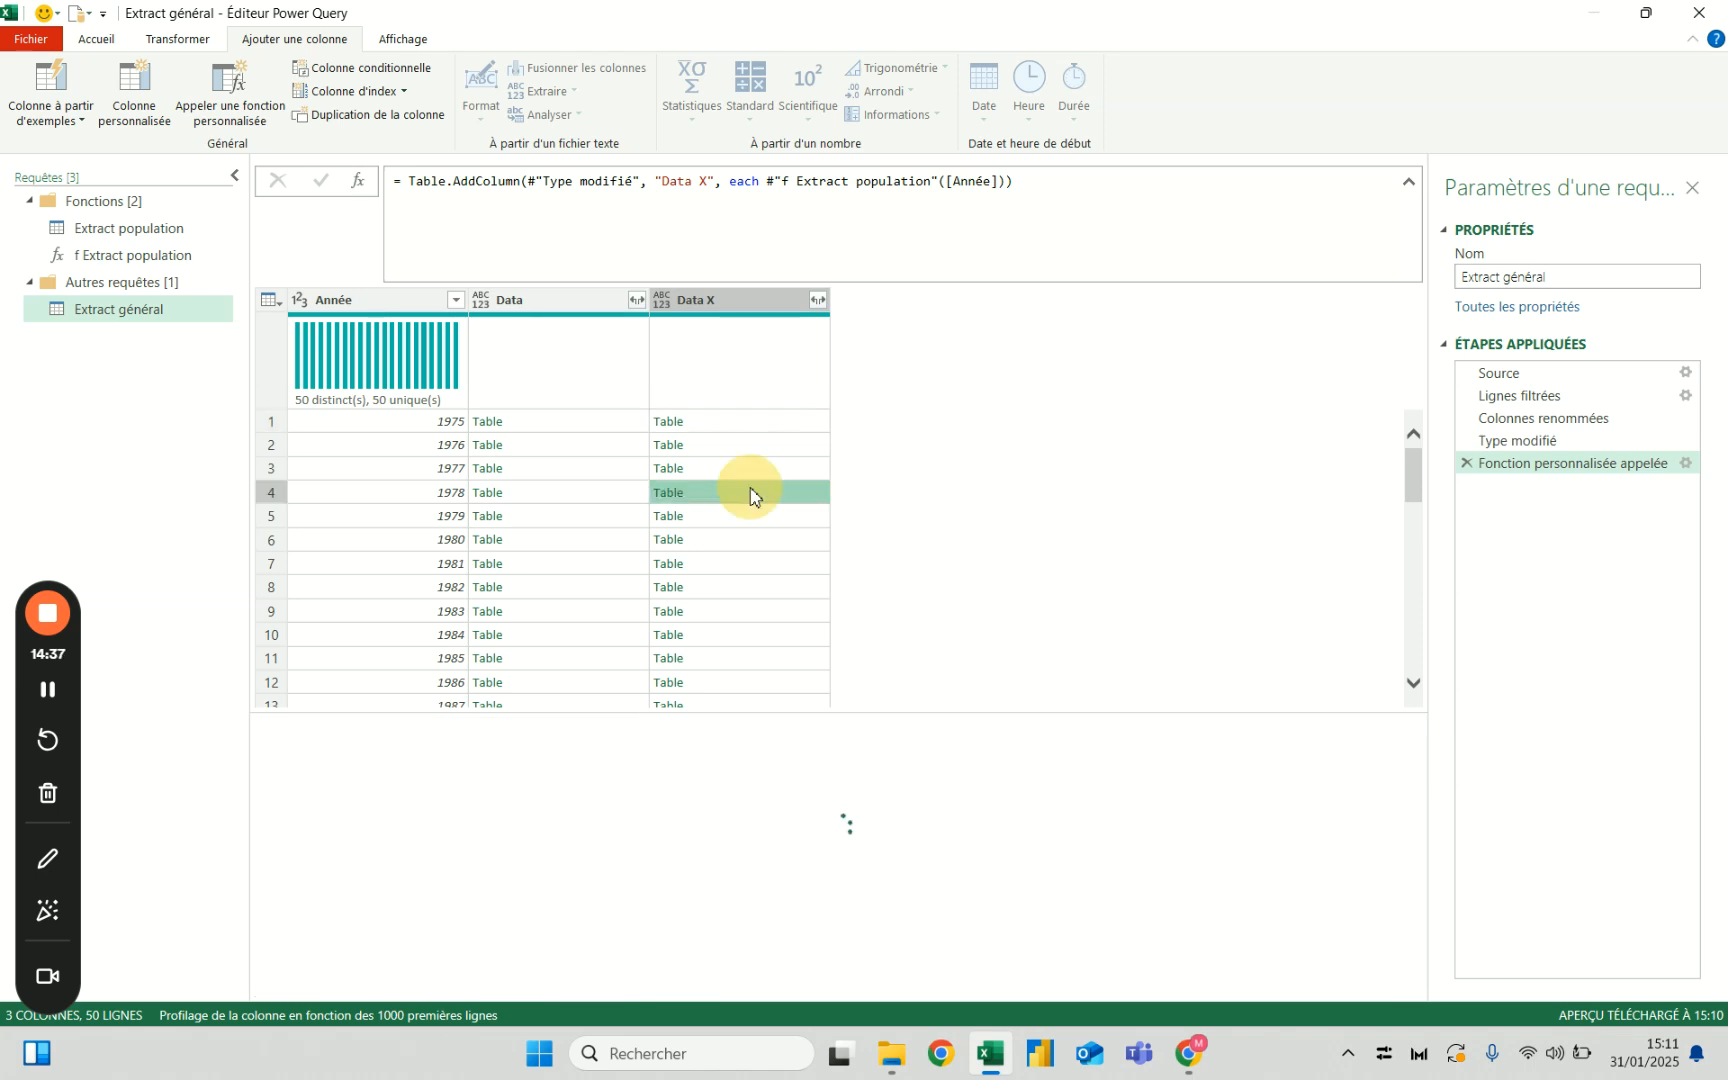
Spot-check the cleaned Data X tables for several years down the list, including 2021 and 2024.
left_click(758, 566)
scroll(757, 575, "down", 1)
scroll(757, 575, "down", 3)
left_click(757, 575)
scroll(757, 575, "down", 5)
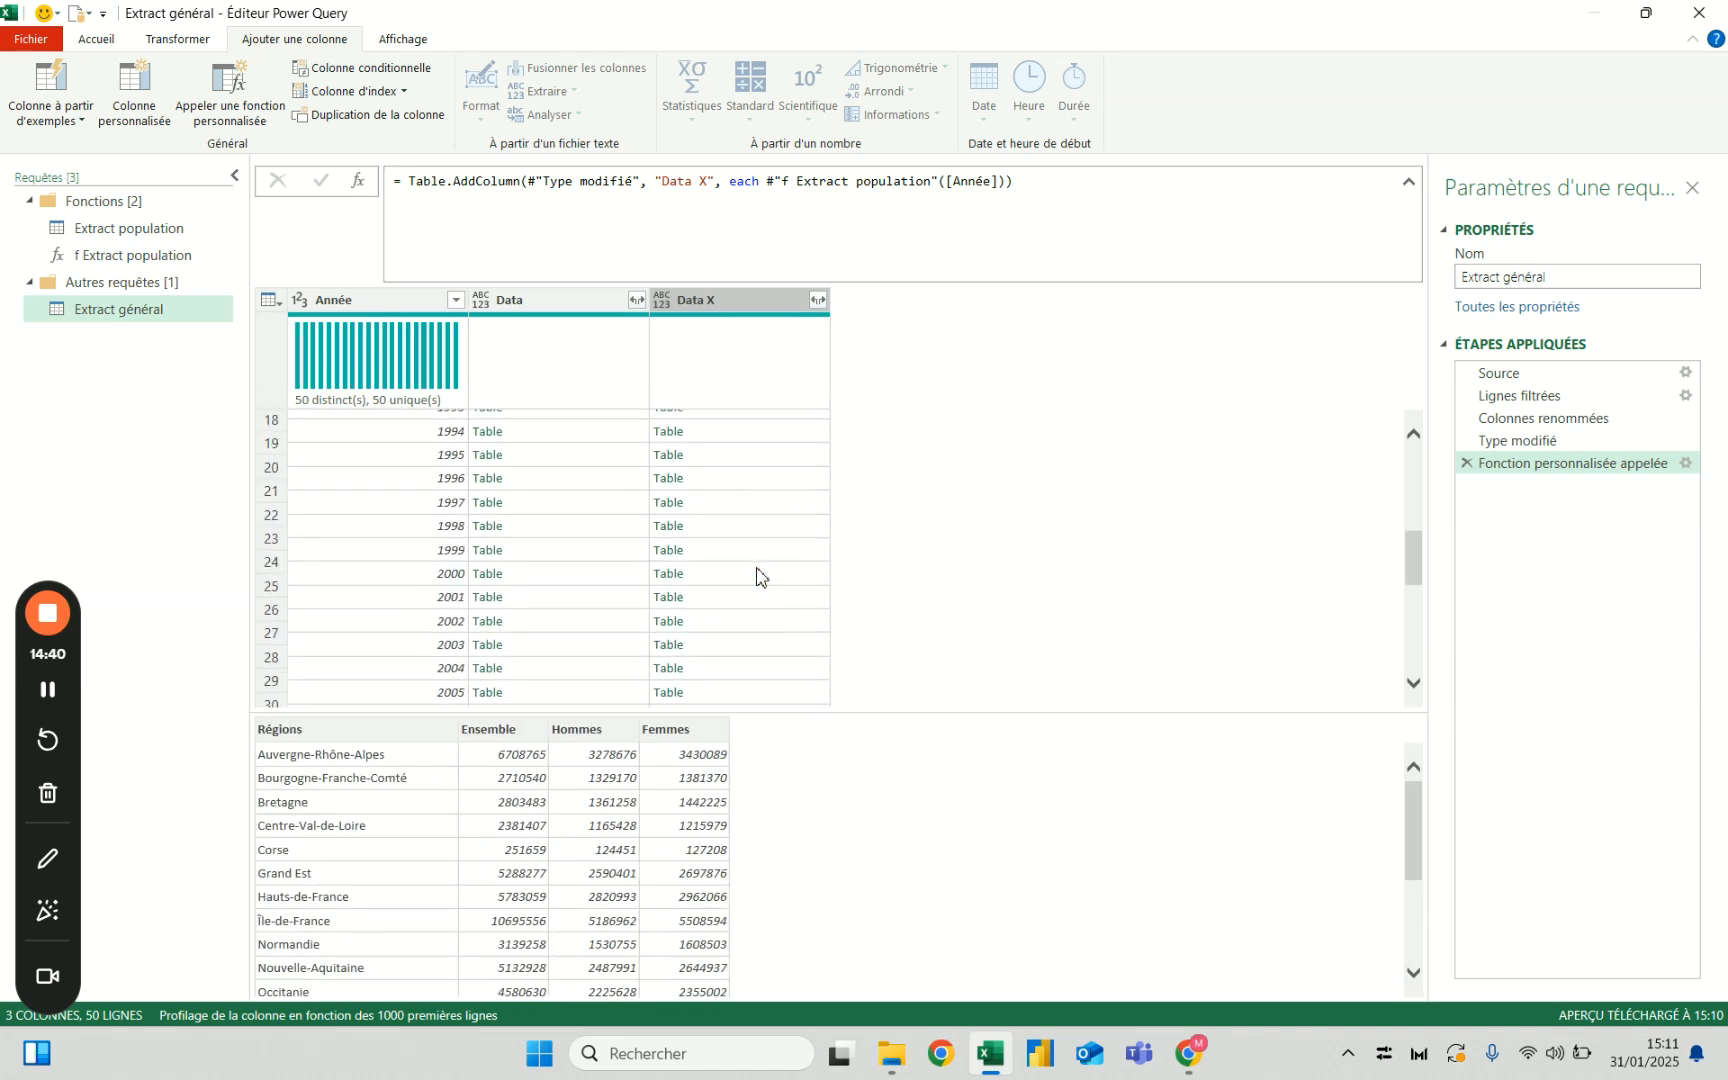
left_click(757, 575)
scroll(757, 575, "down", 4)
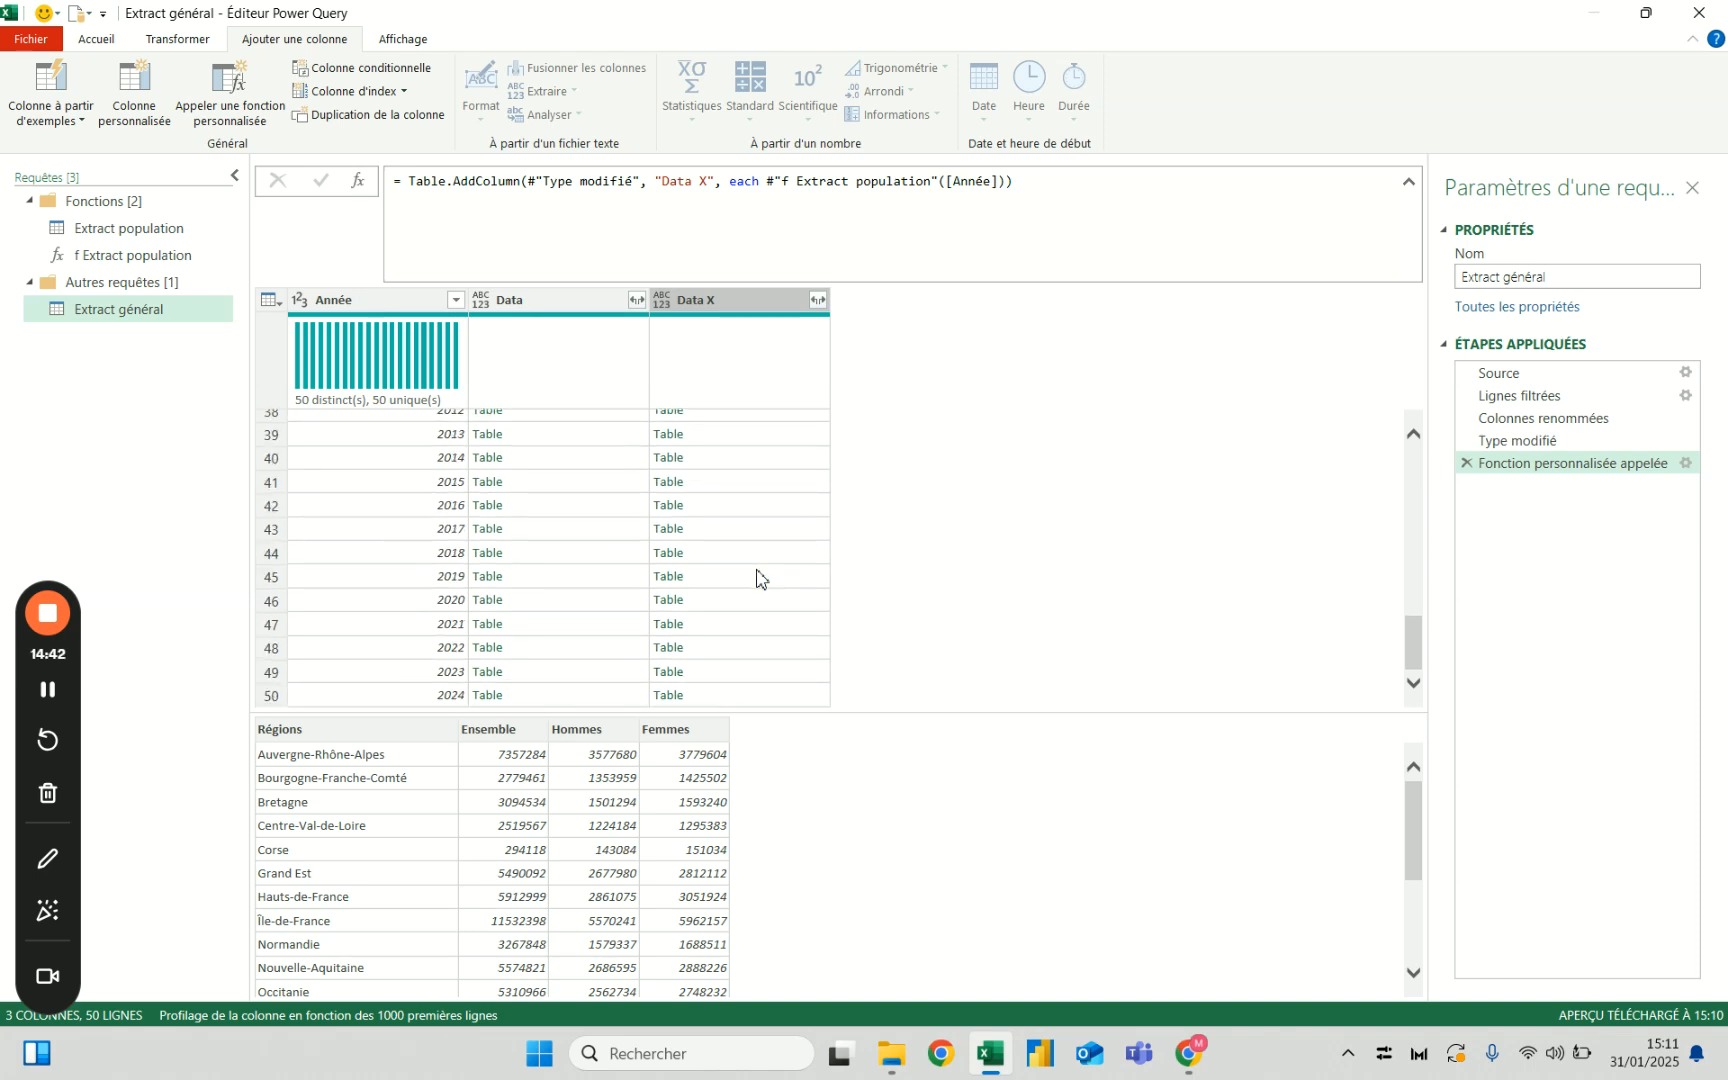
left_click(757, 632)
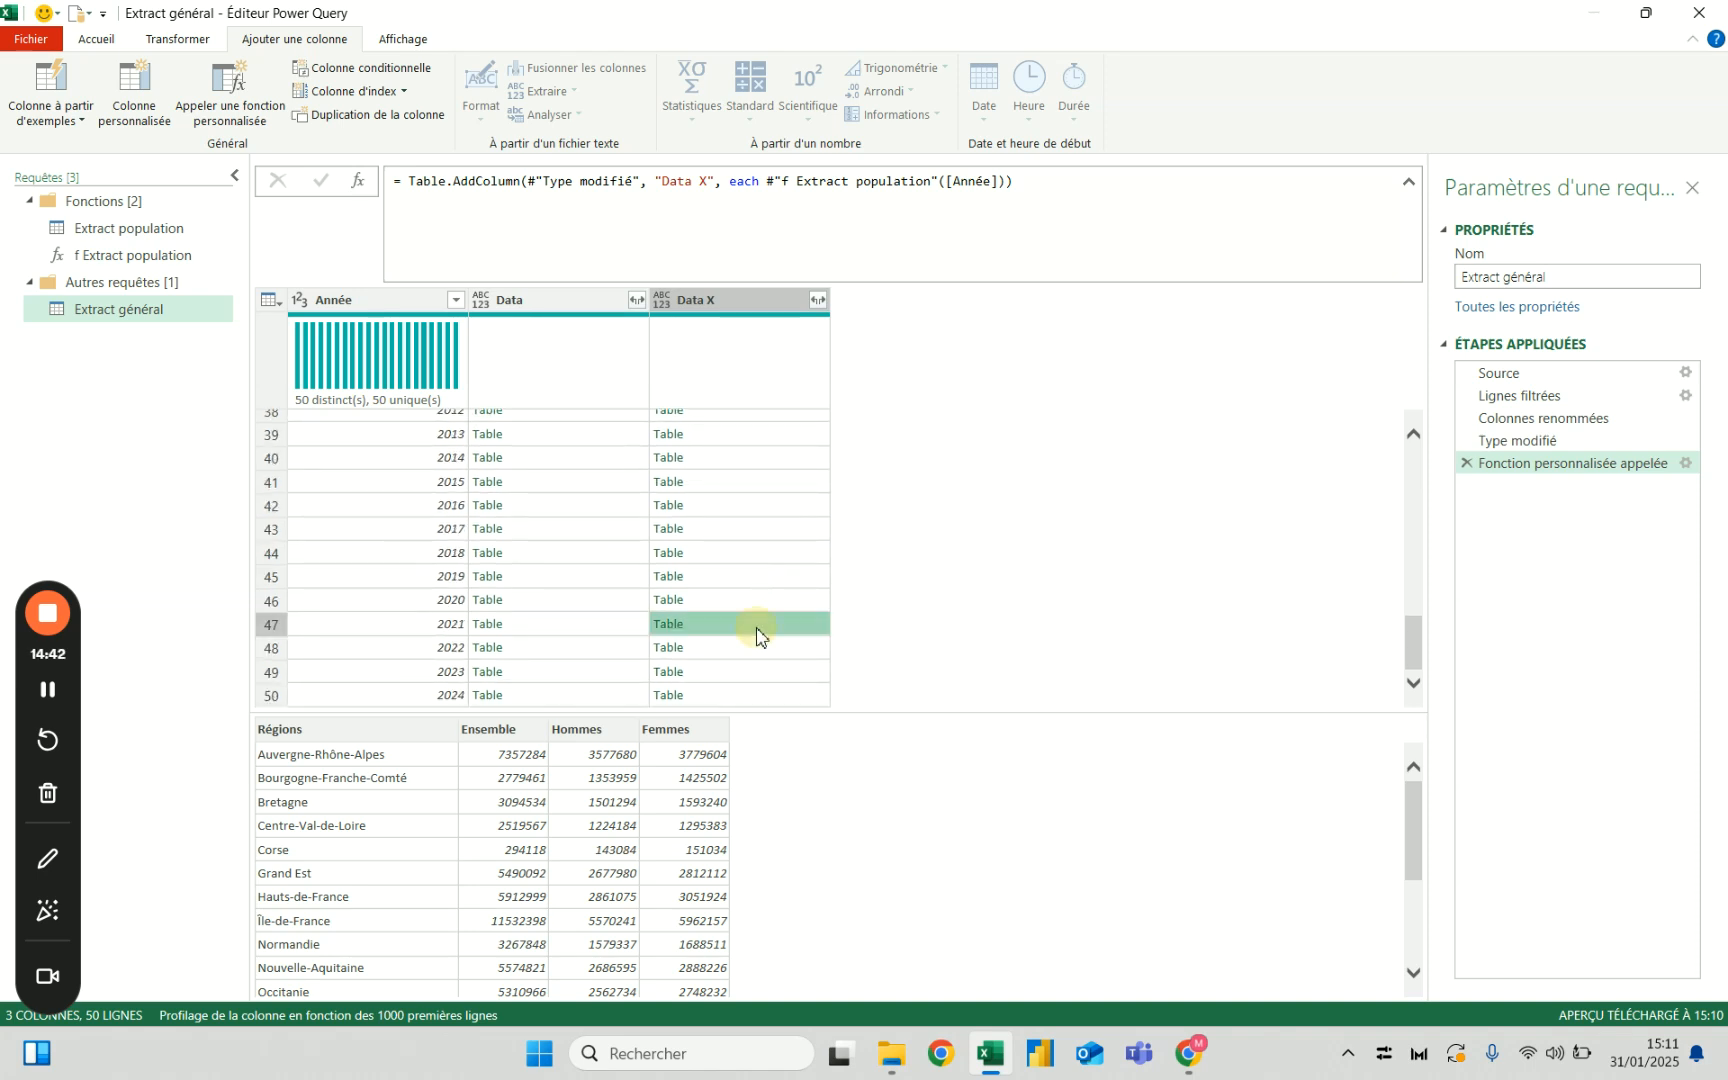
left_click(748, 695)
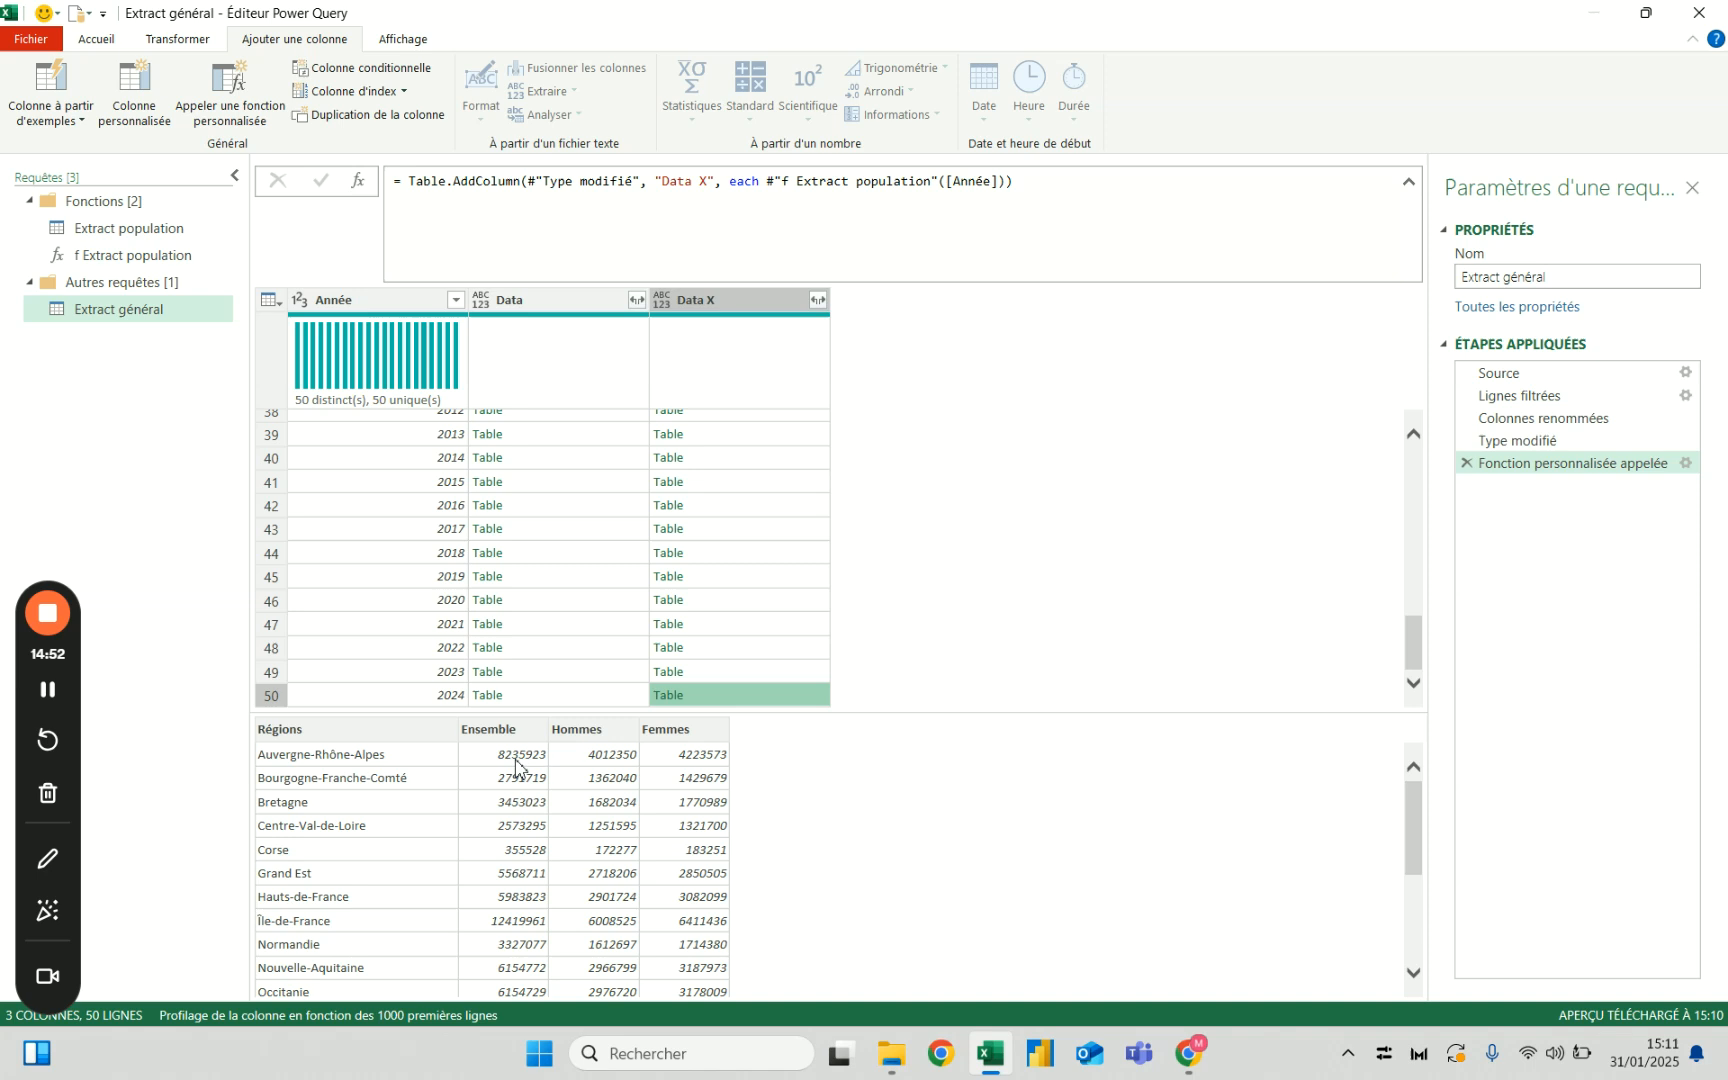
Return to the start of the list and preview the cleaned Data X table for 1975.
scroll(737, 559, "up", 8)
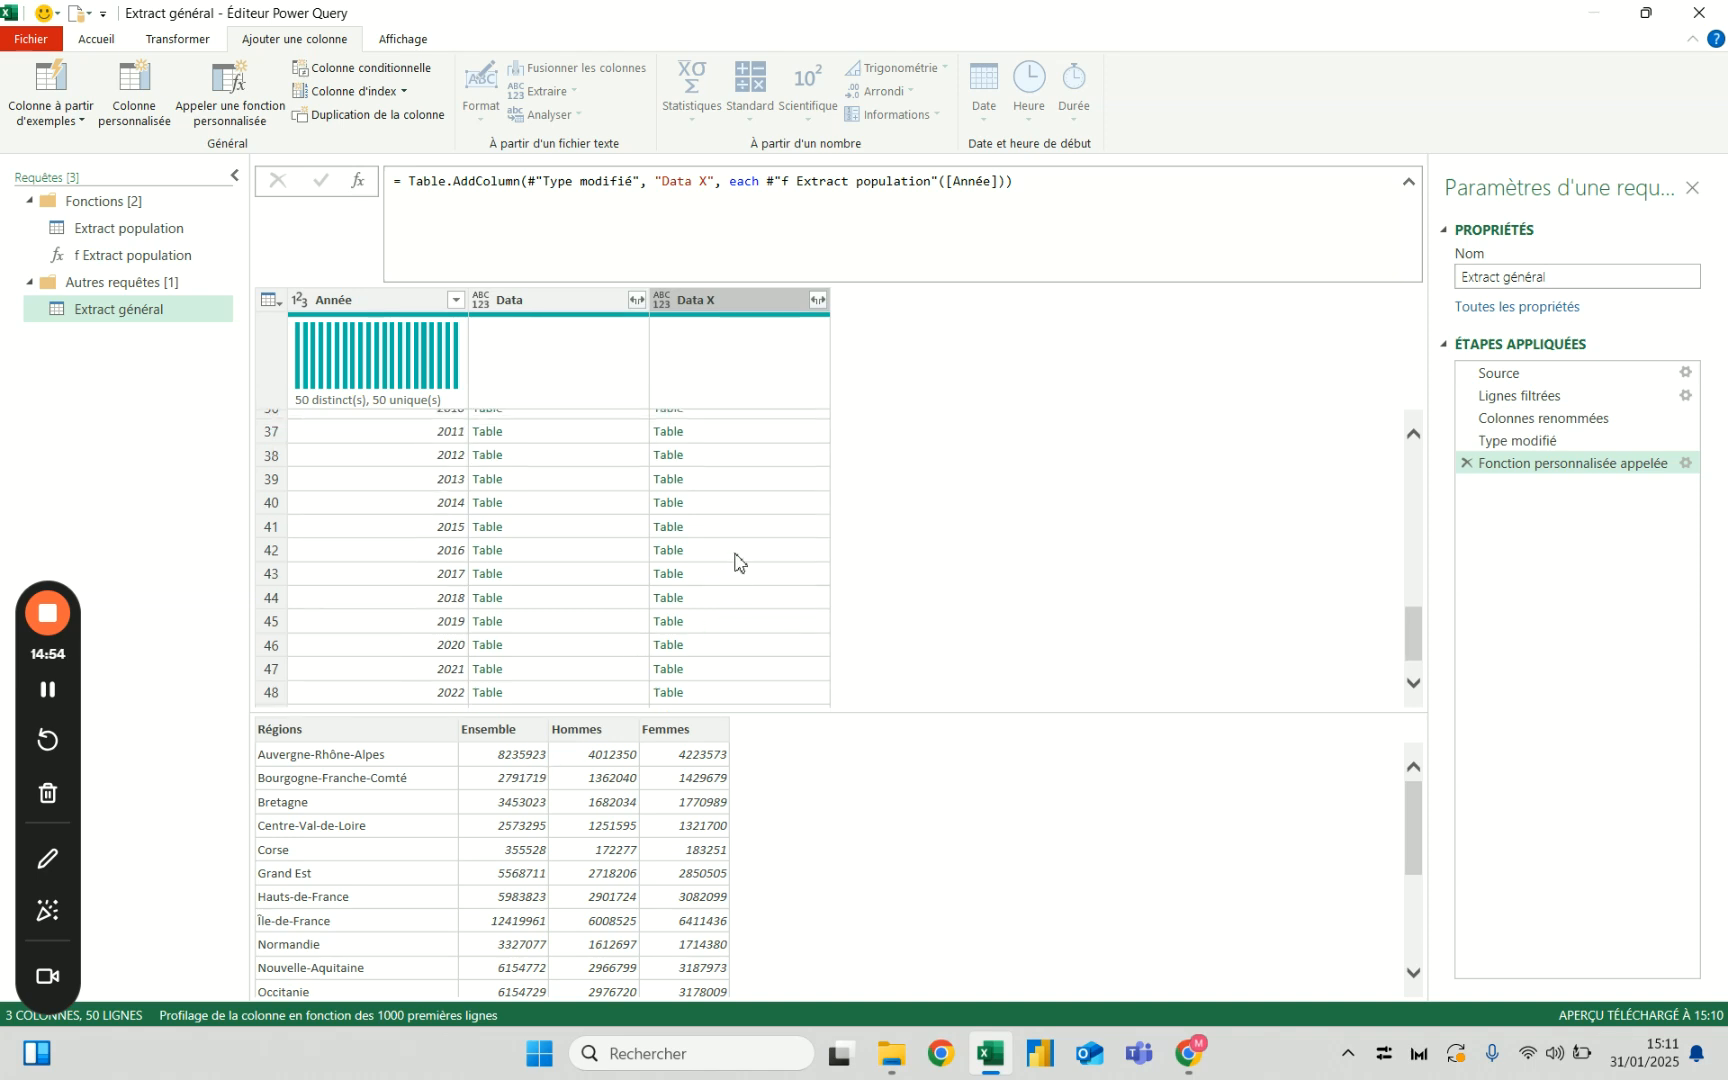
scroll(737, 559, "up", 5)
left_click(745, 421)
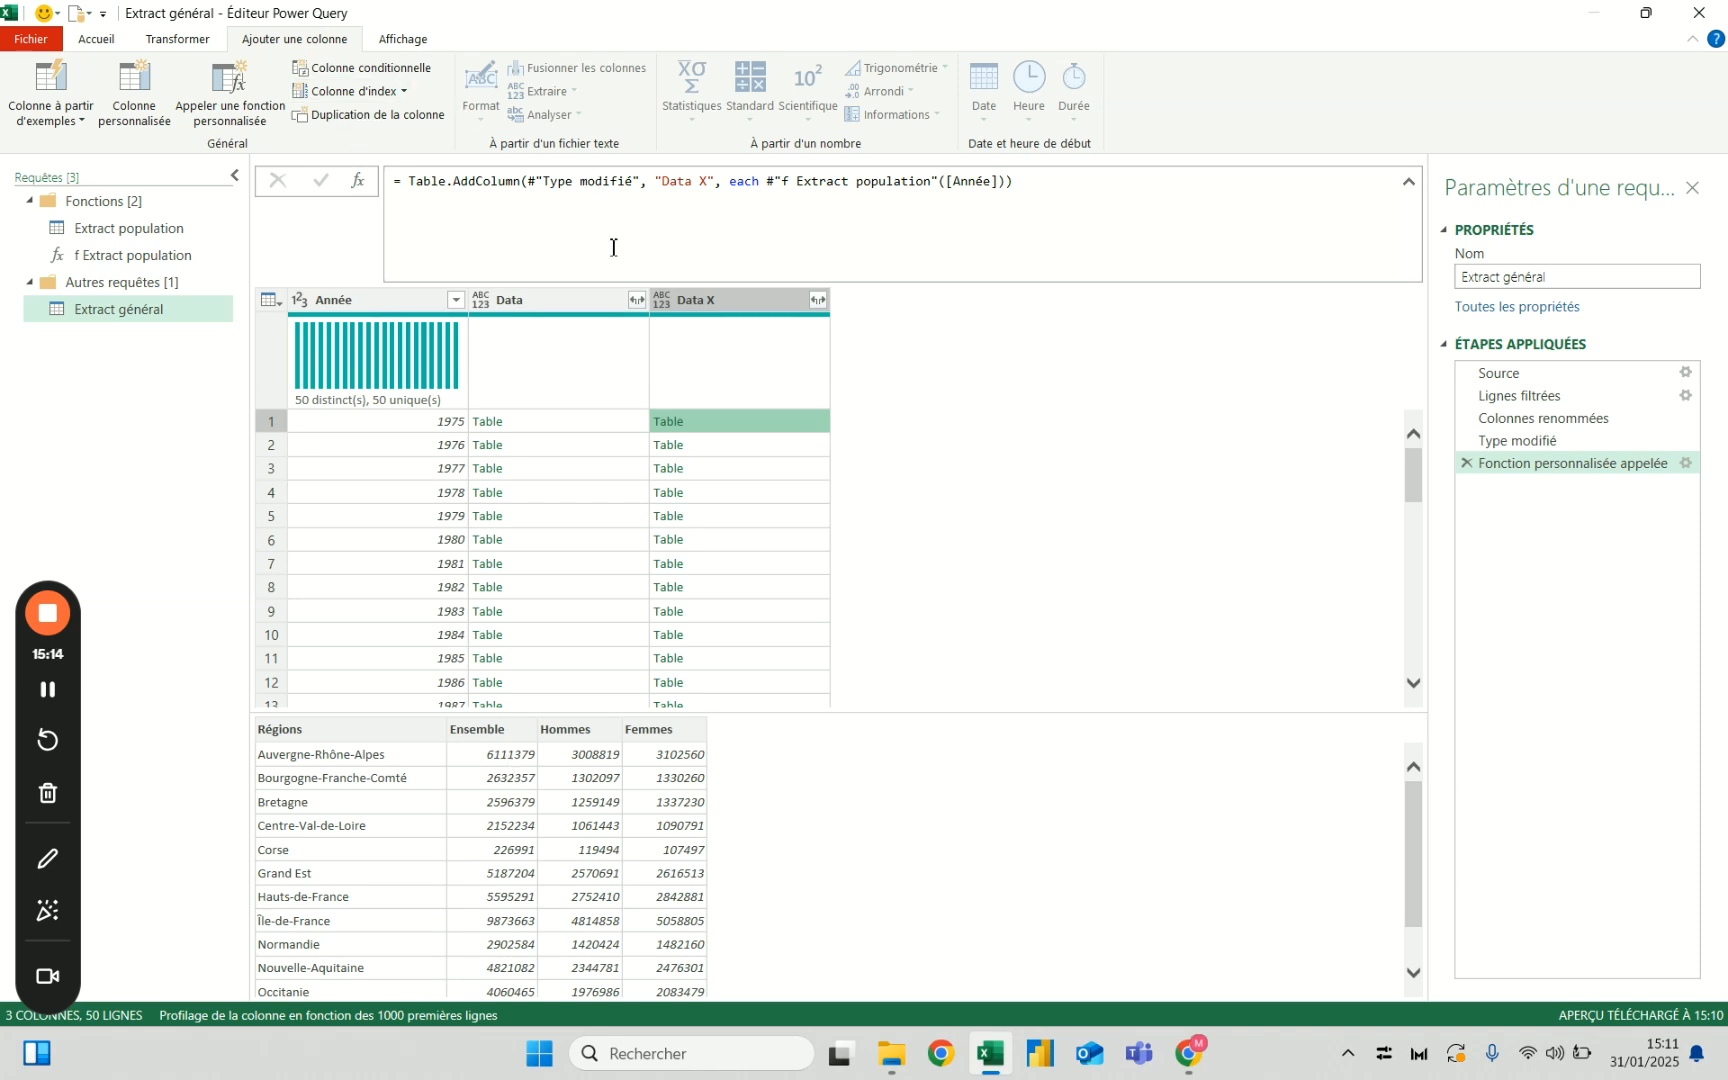
left_click(714, 300)
left_click(716, 425)
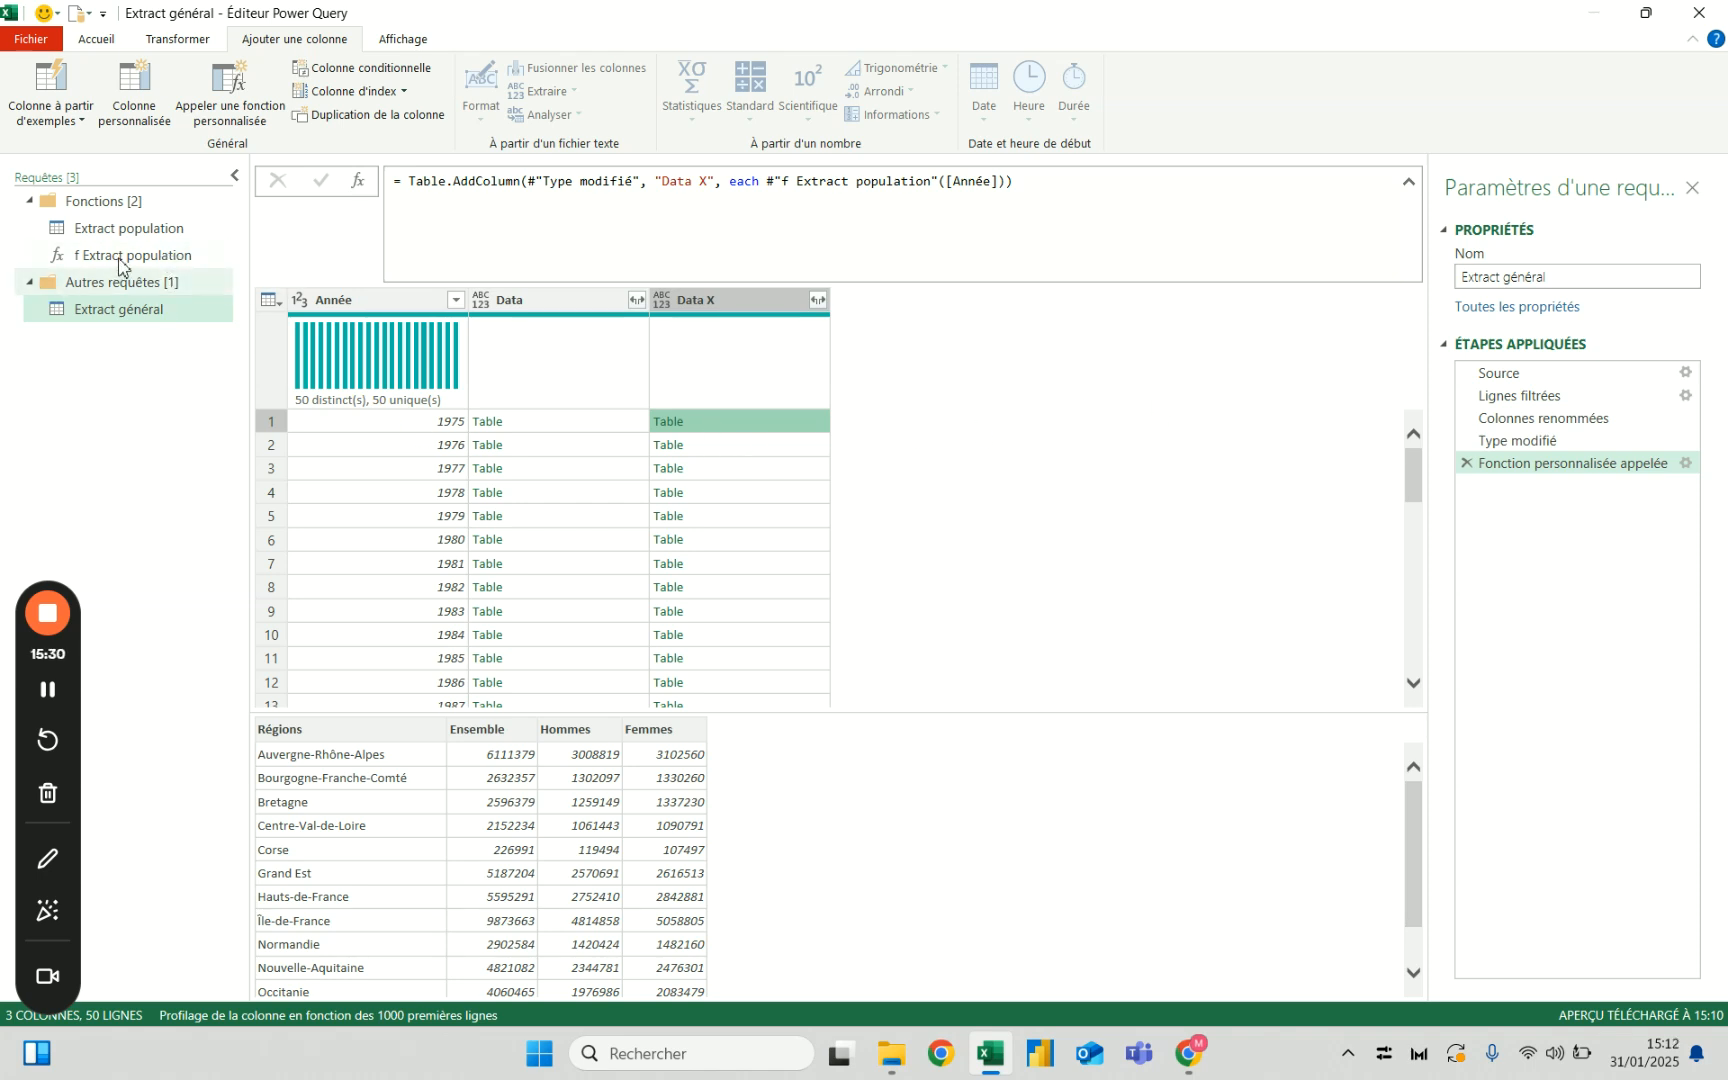
Examine the f Extract population code, the raw Data tables for 1975 and 1976, and the Source step of Extract général.
left_click(128, 255)
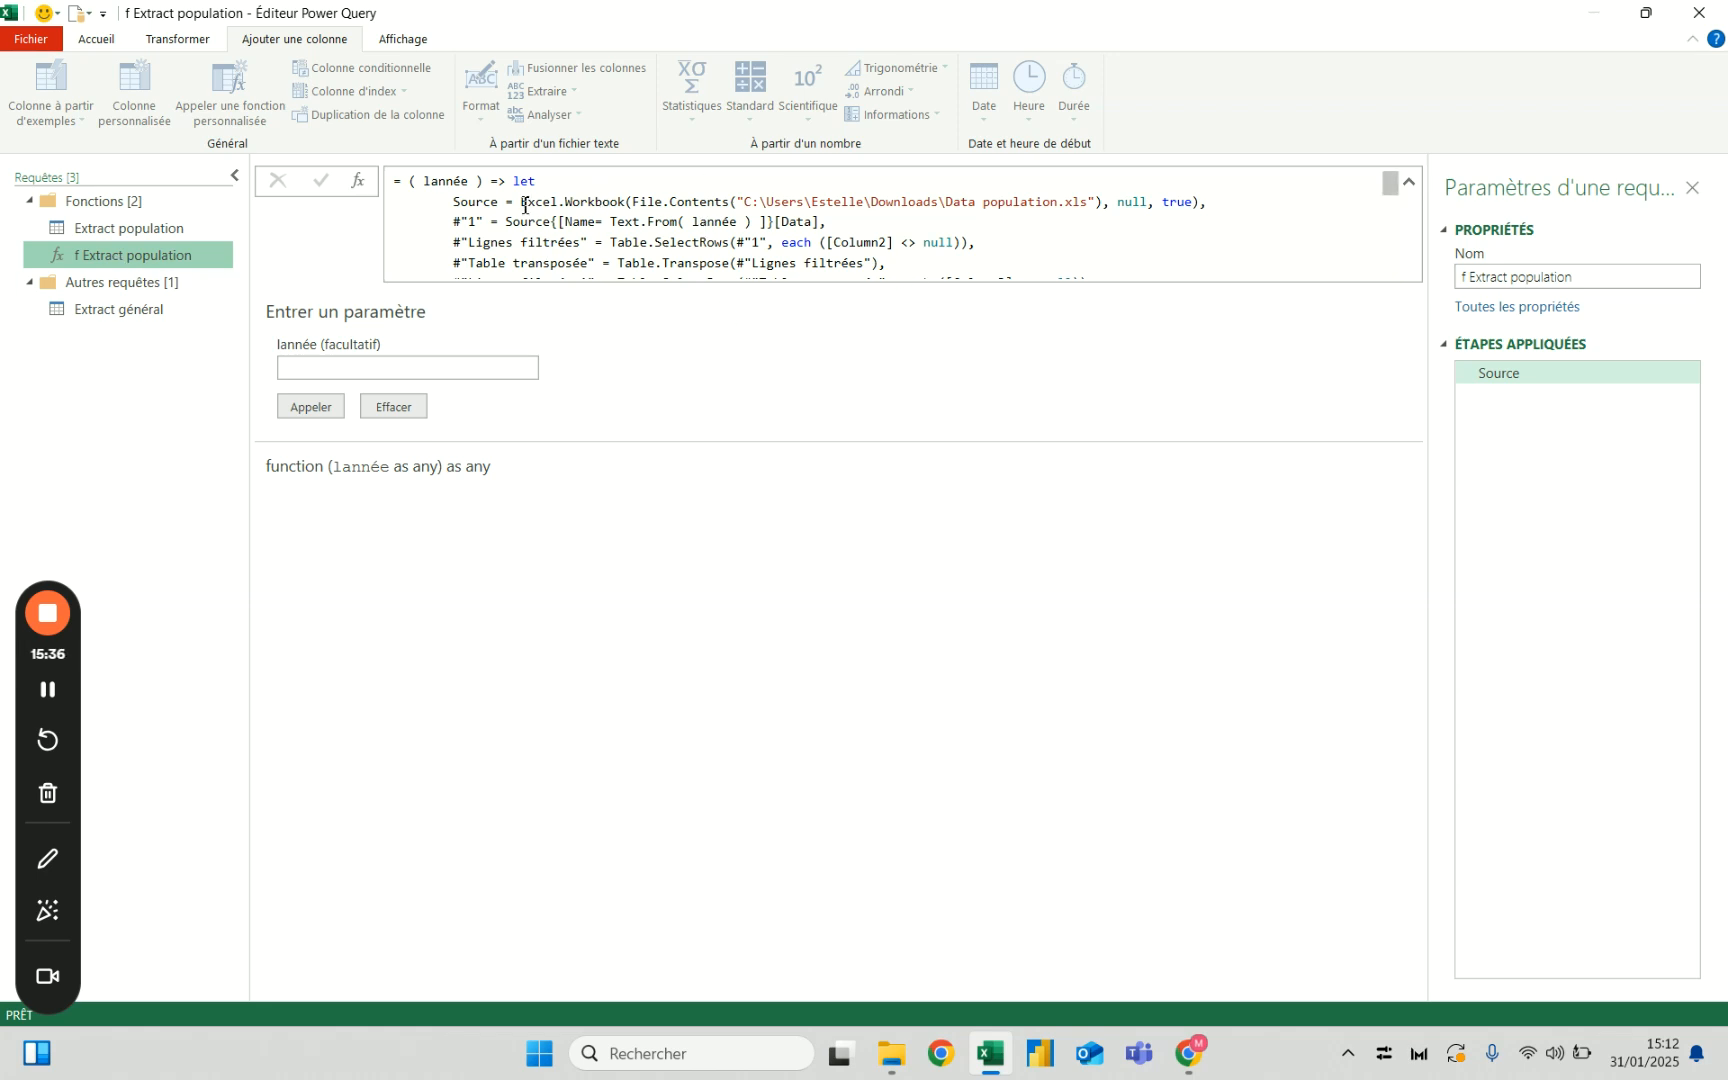
left_click(145, 311)
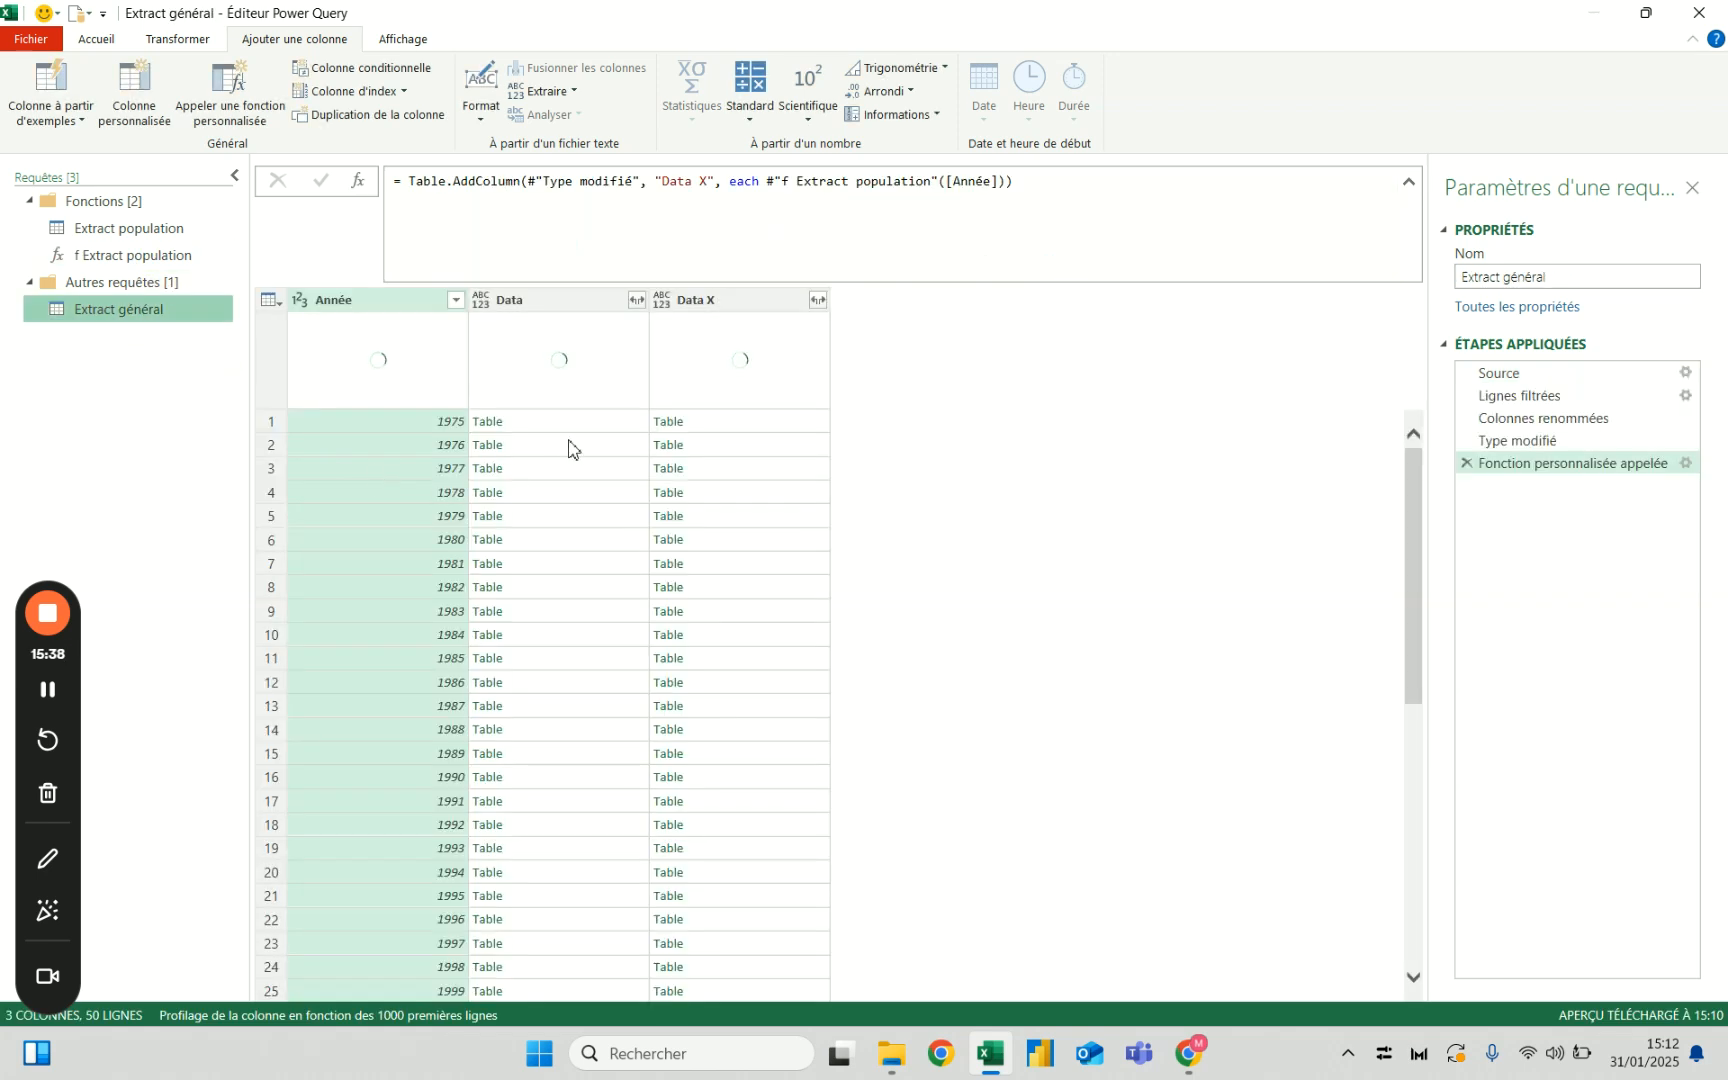
left_click(571, 425)
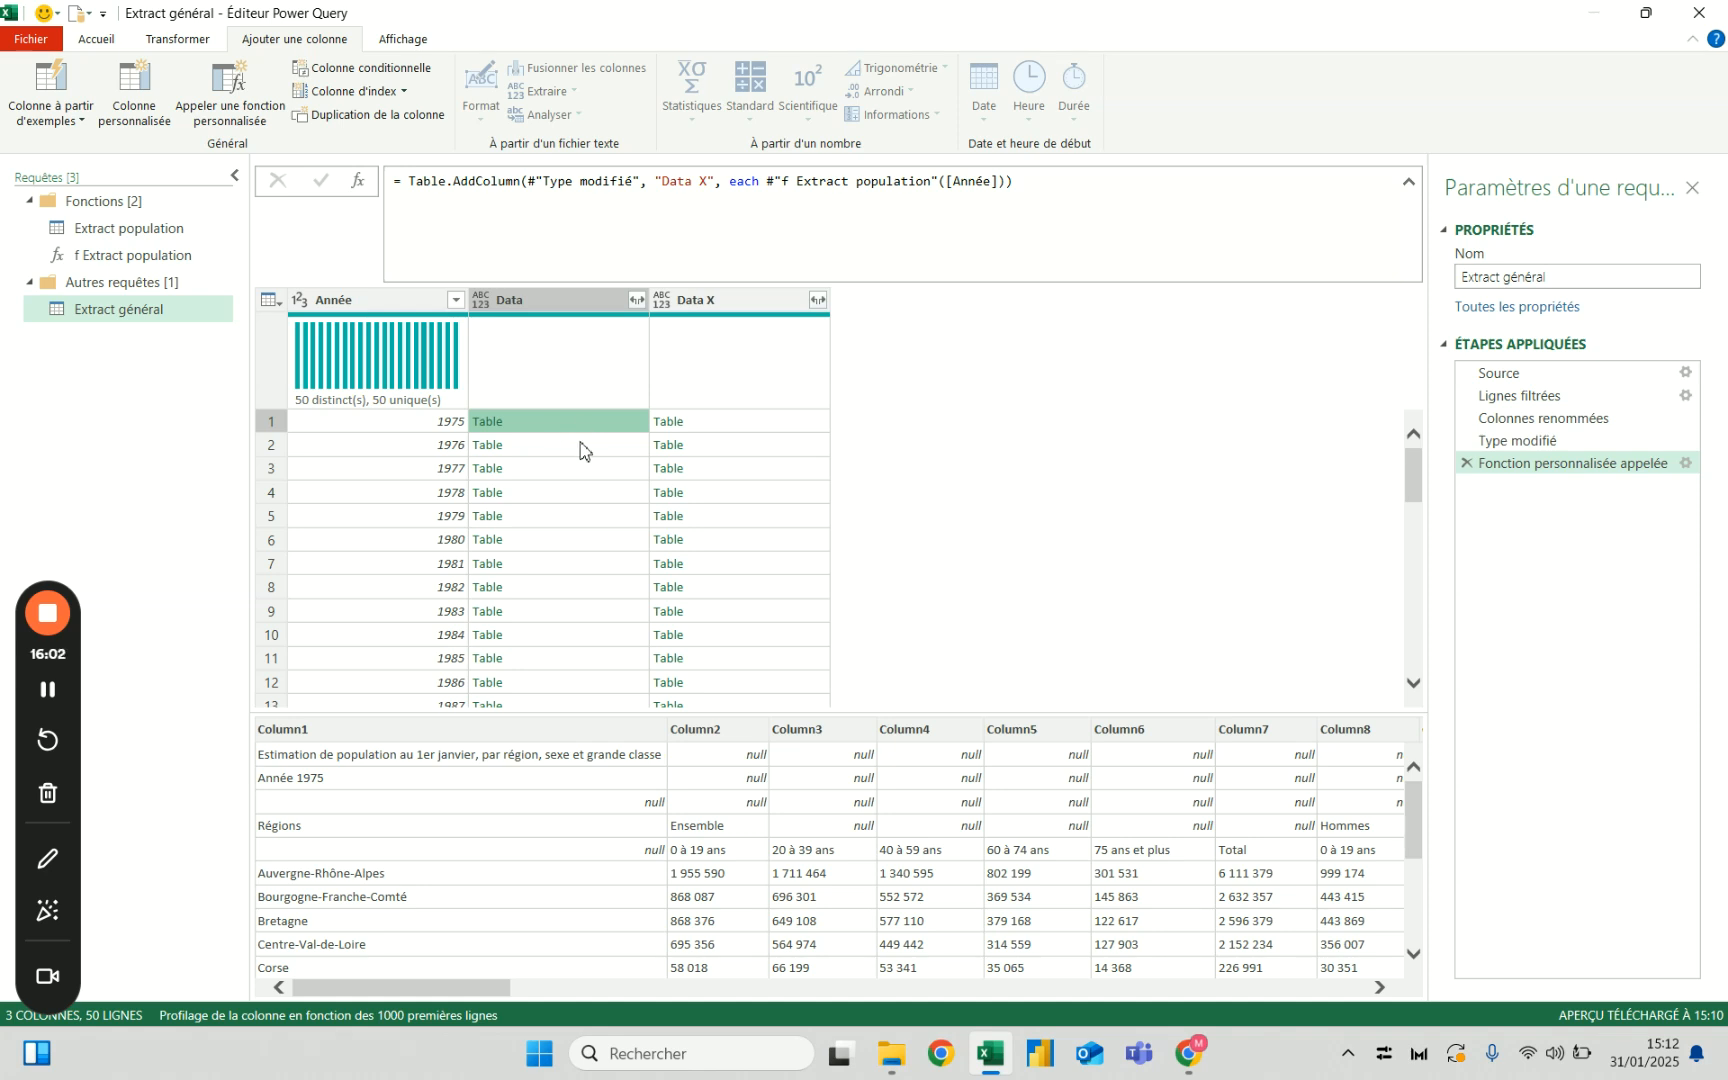
left_click(582, 446)
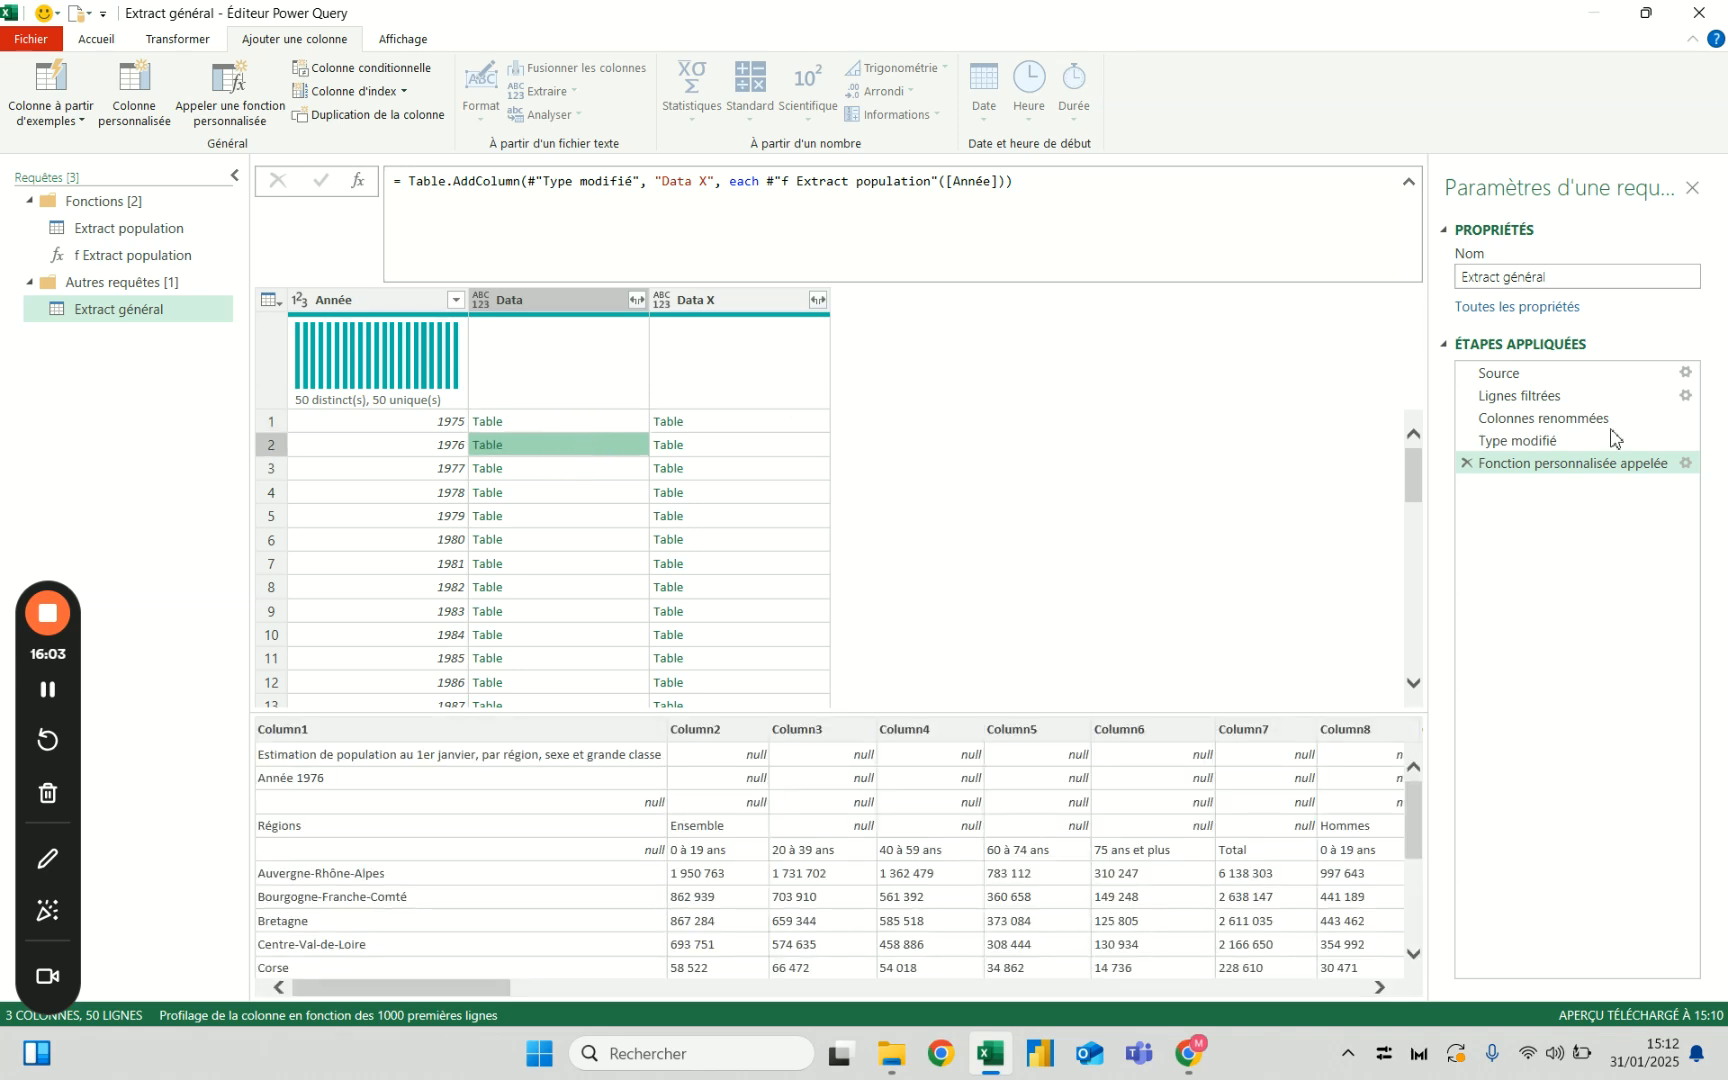
left_click(1588, 373)
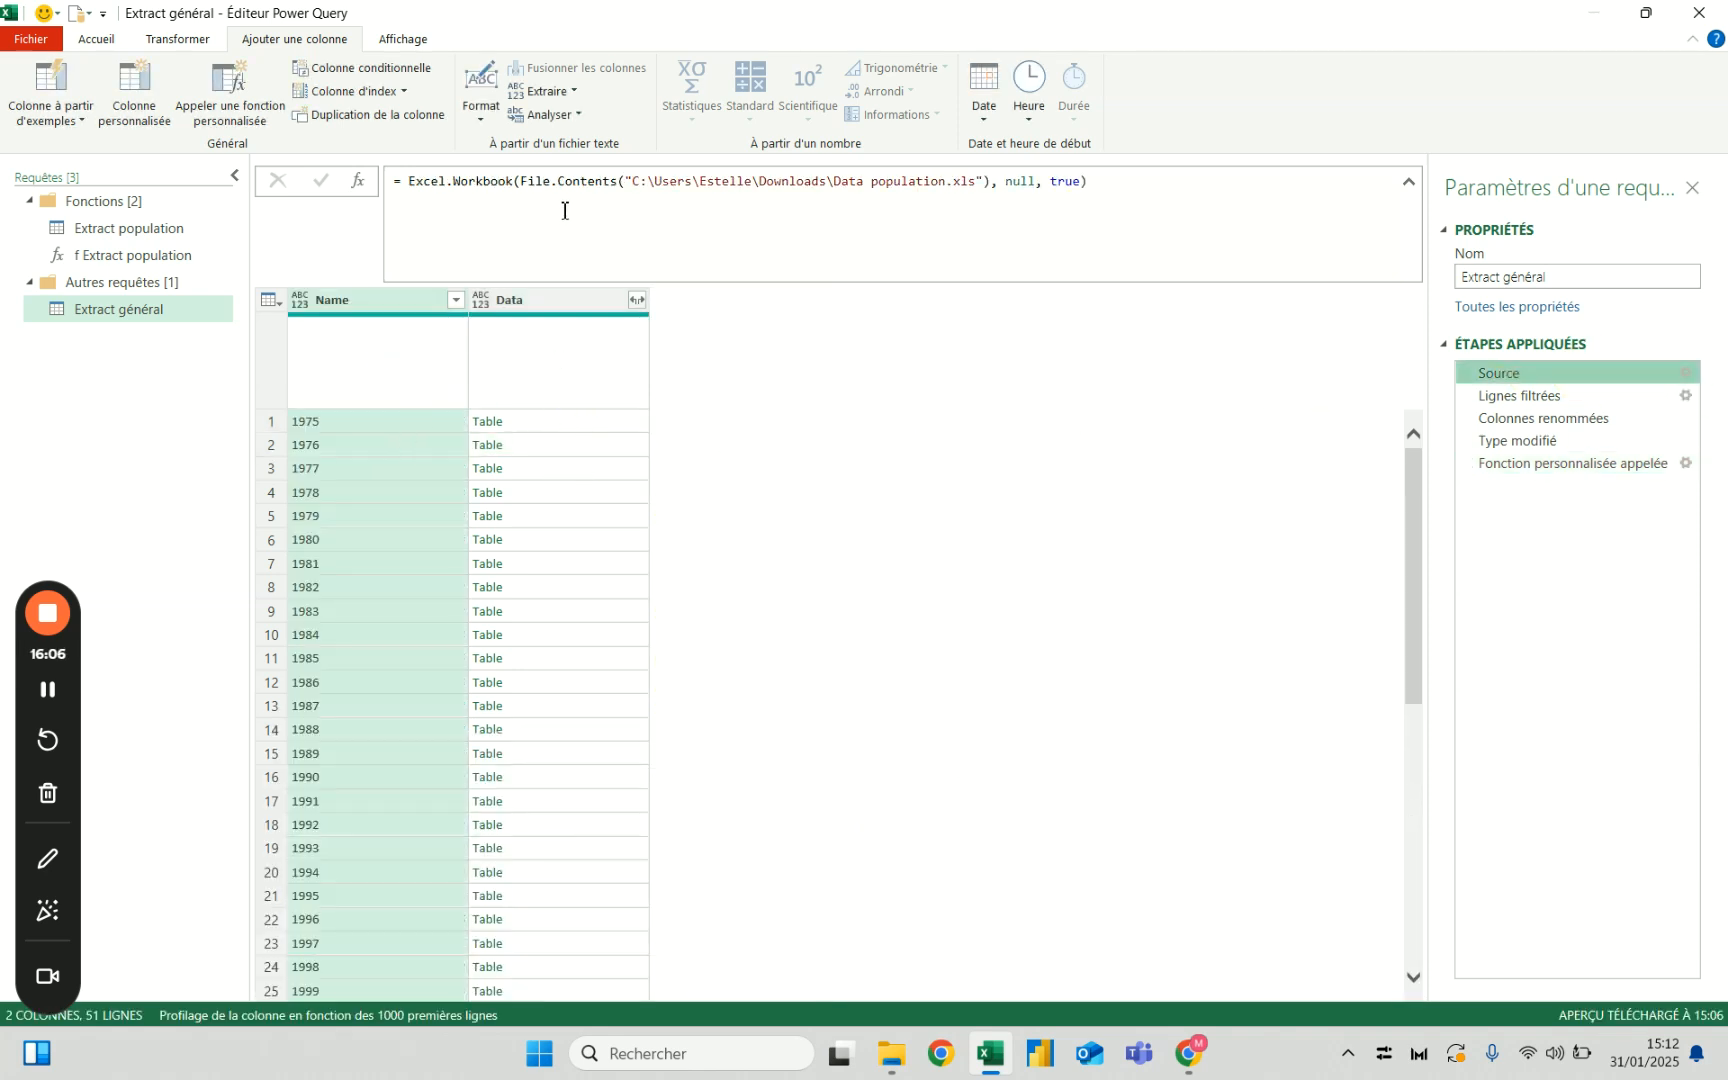
left_click(589, 428)
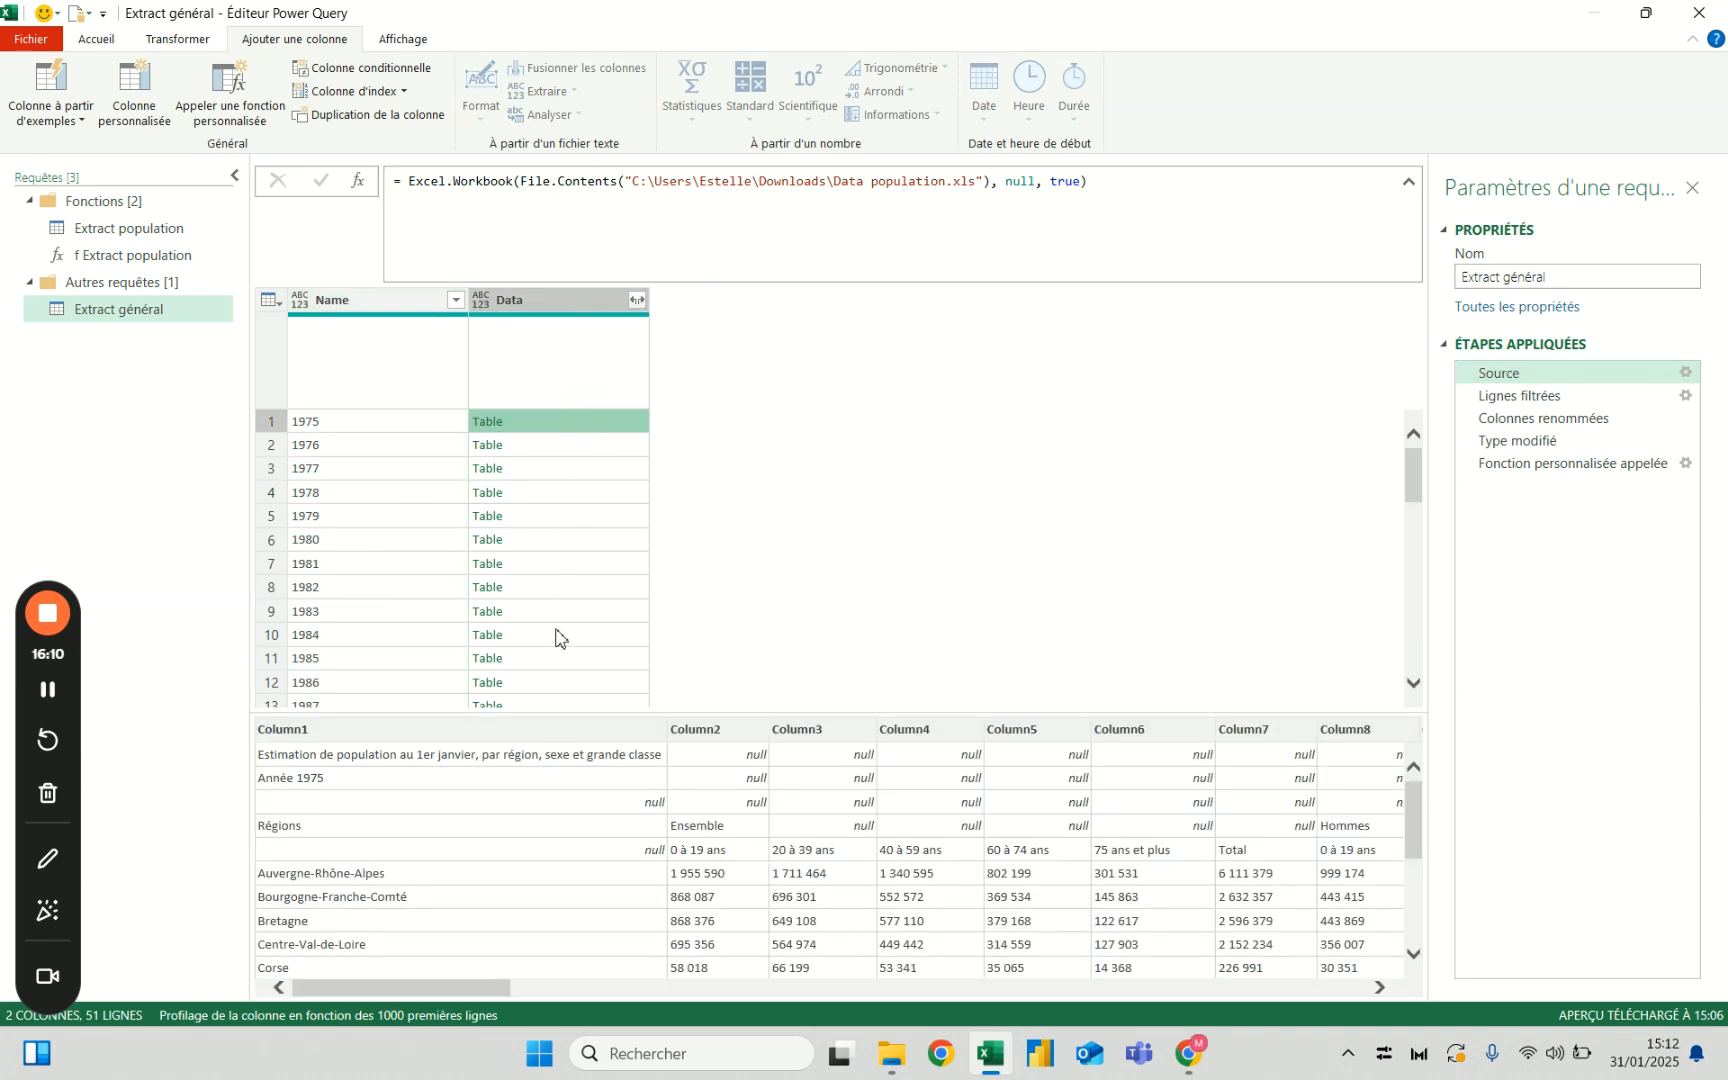
left_click(1530, 462)
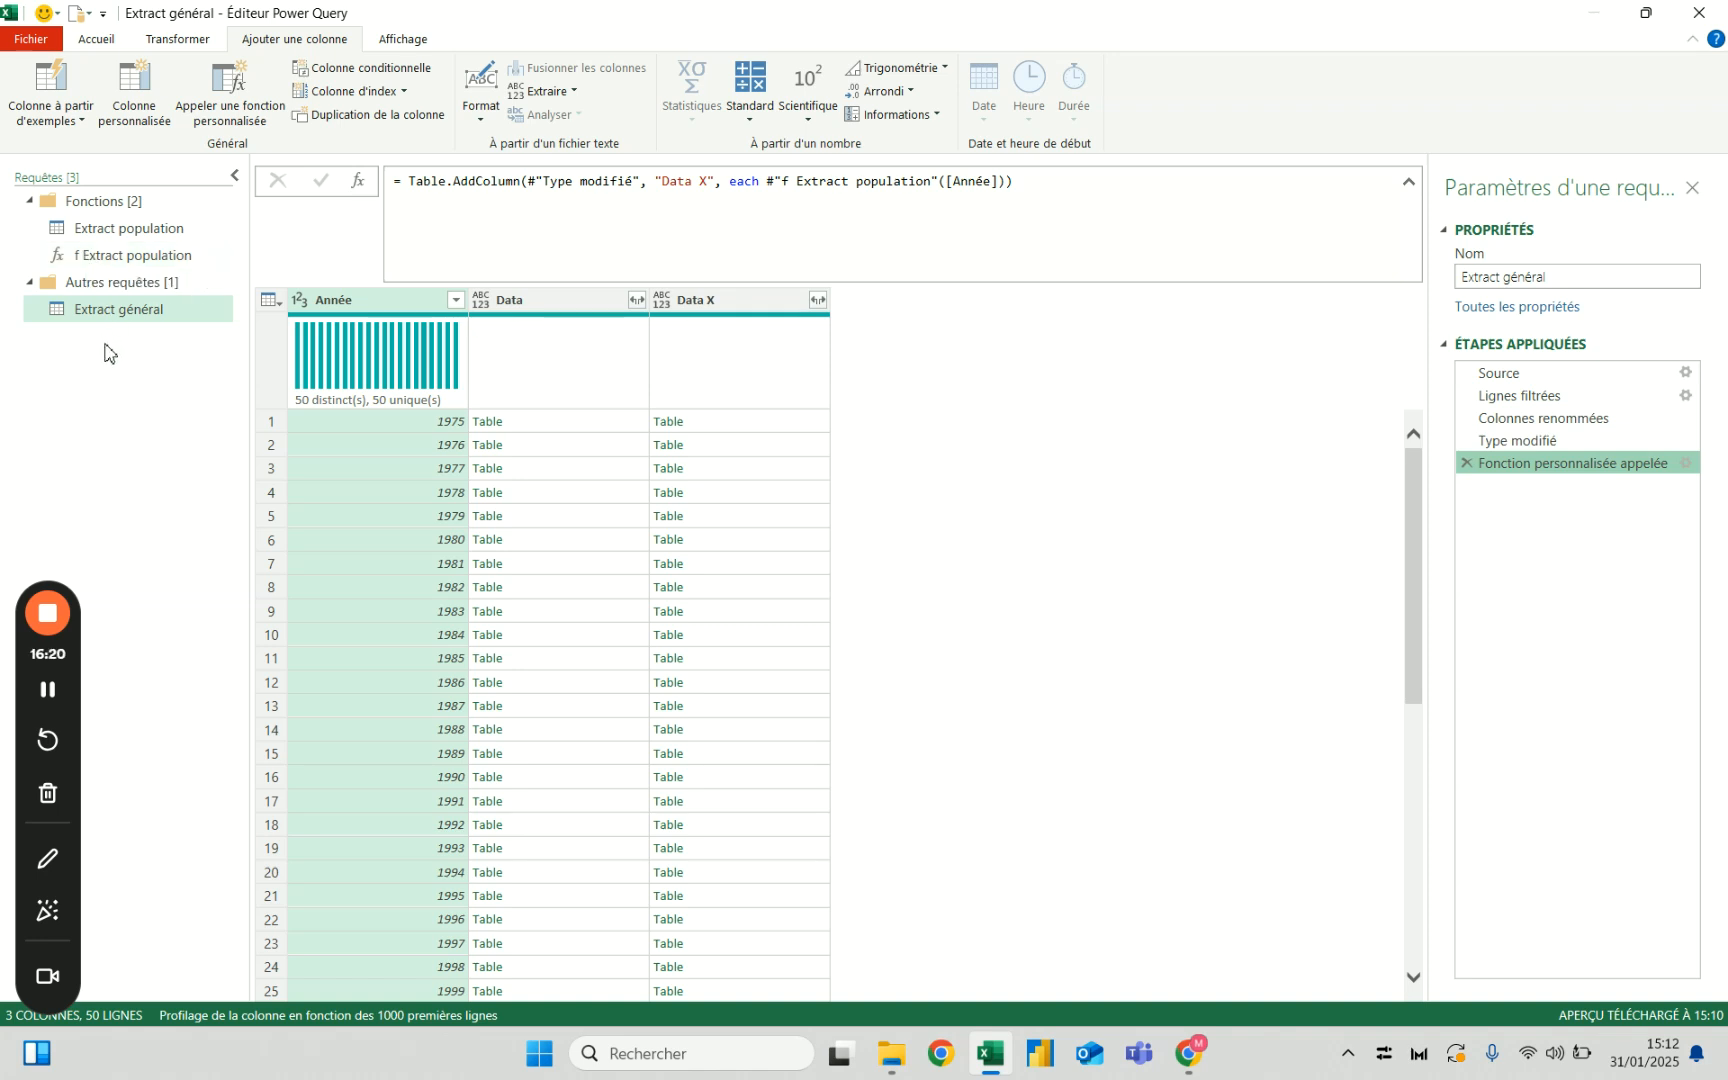
Copy the full Data population.xls file path from the Source step's formula in Extract général.
left_click(1516, 379)
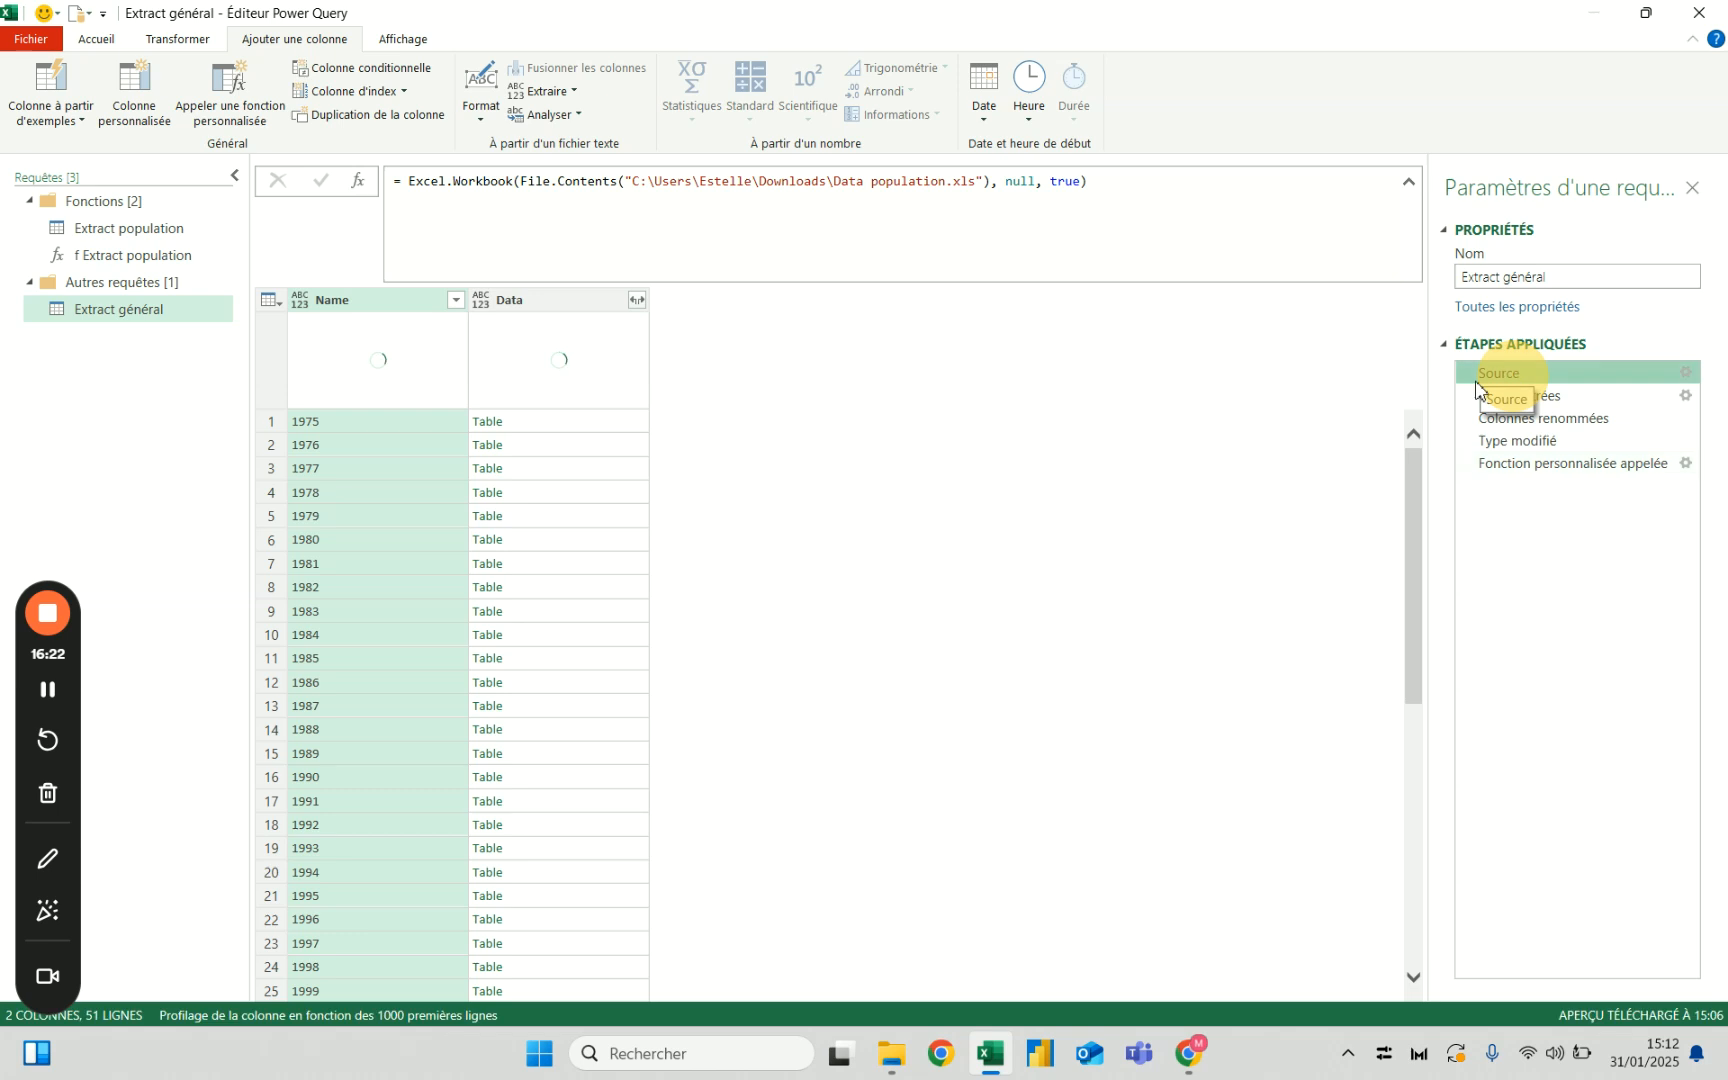
left_click_drag(628, 181, 978, 187)
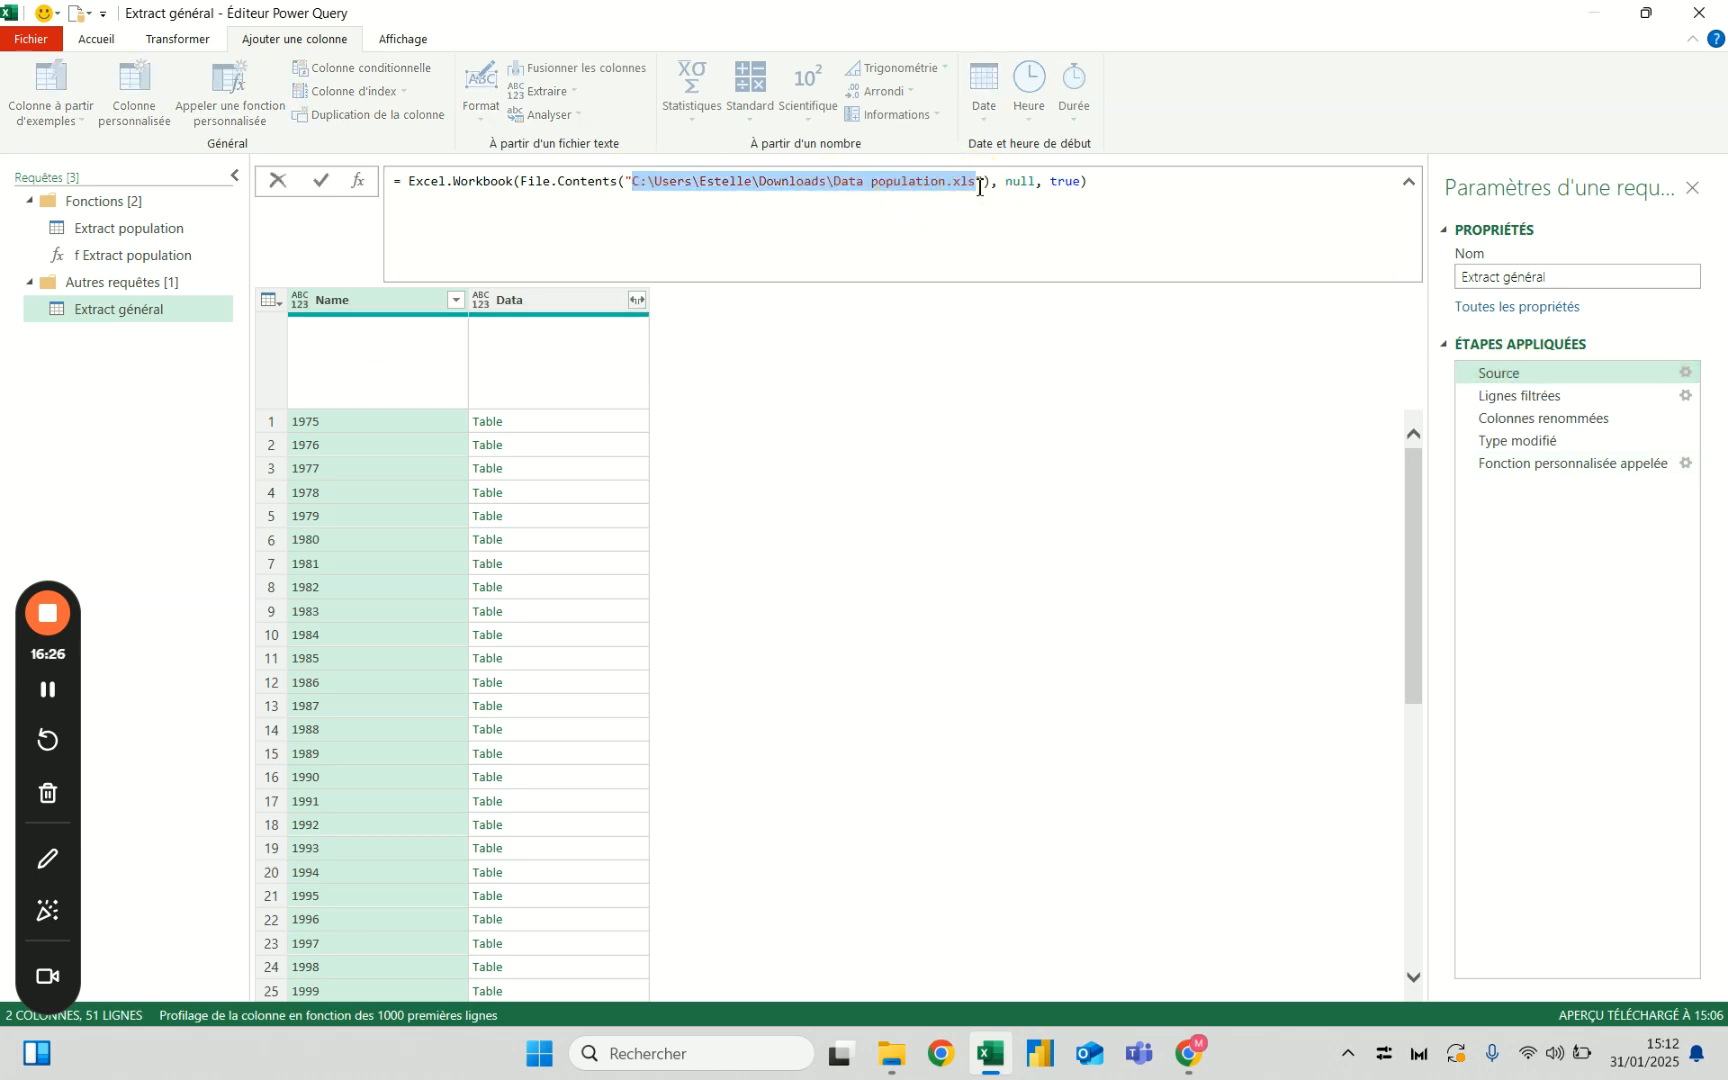
left_click(109, 359)
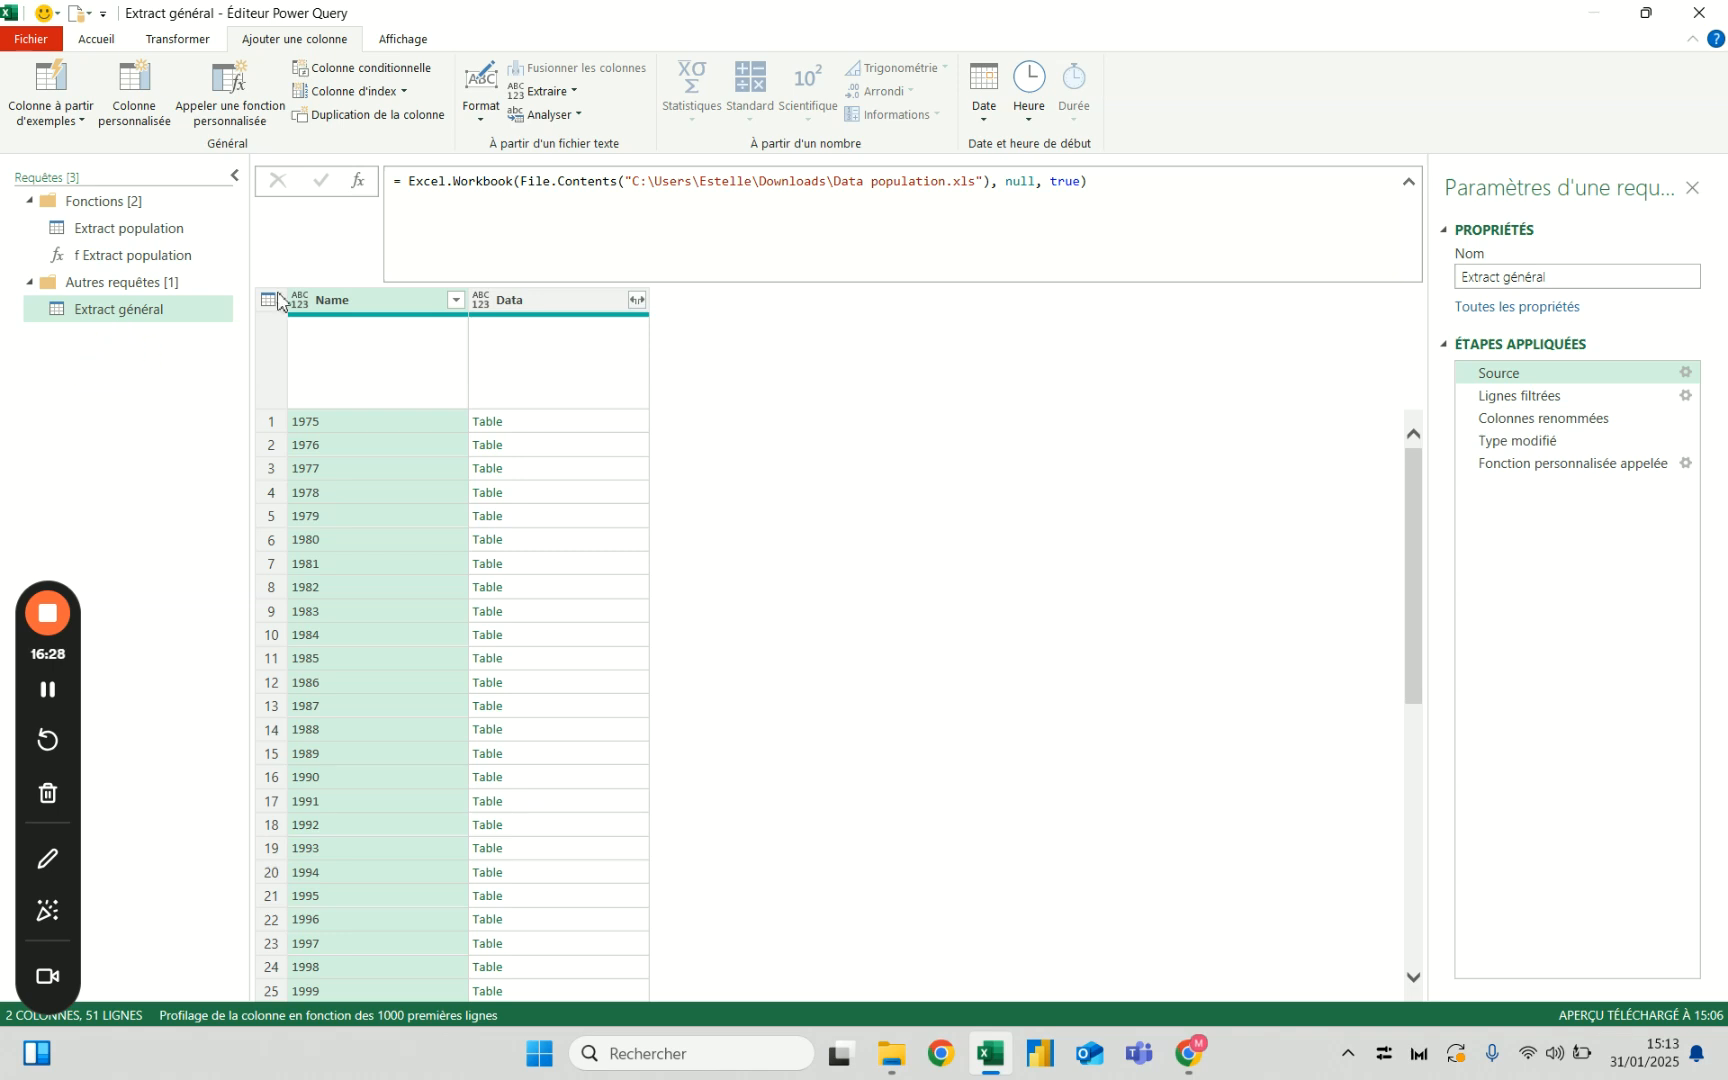
Start a new query parameter and name it maSource.
left_click(92, 42)
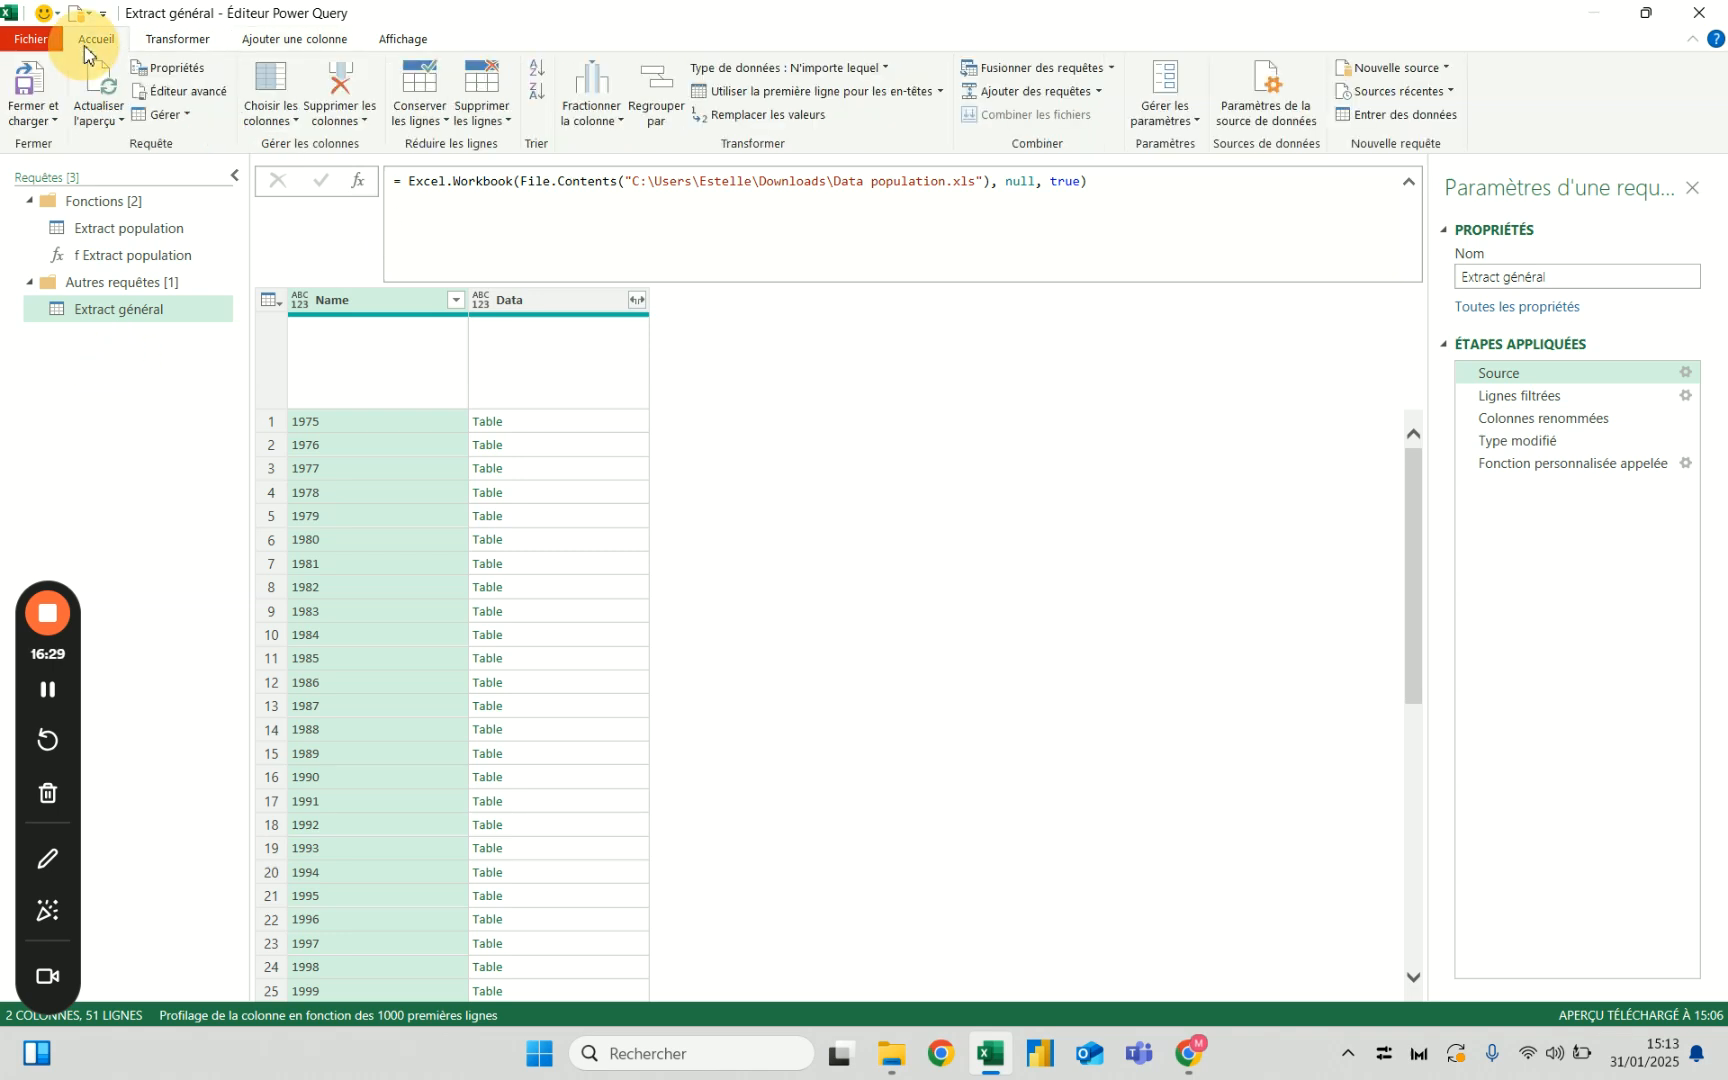
left_click(1165, 92)
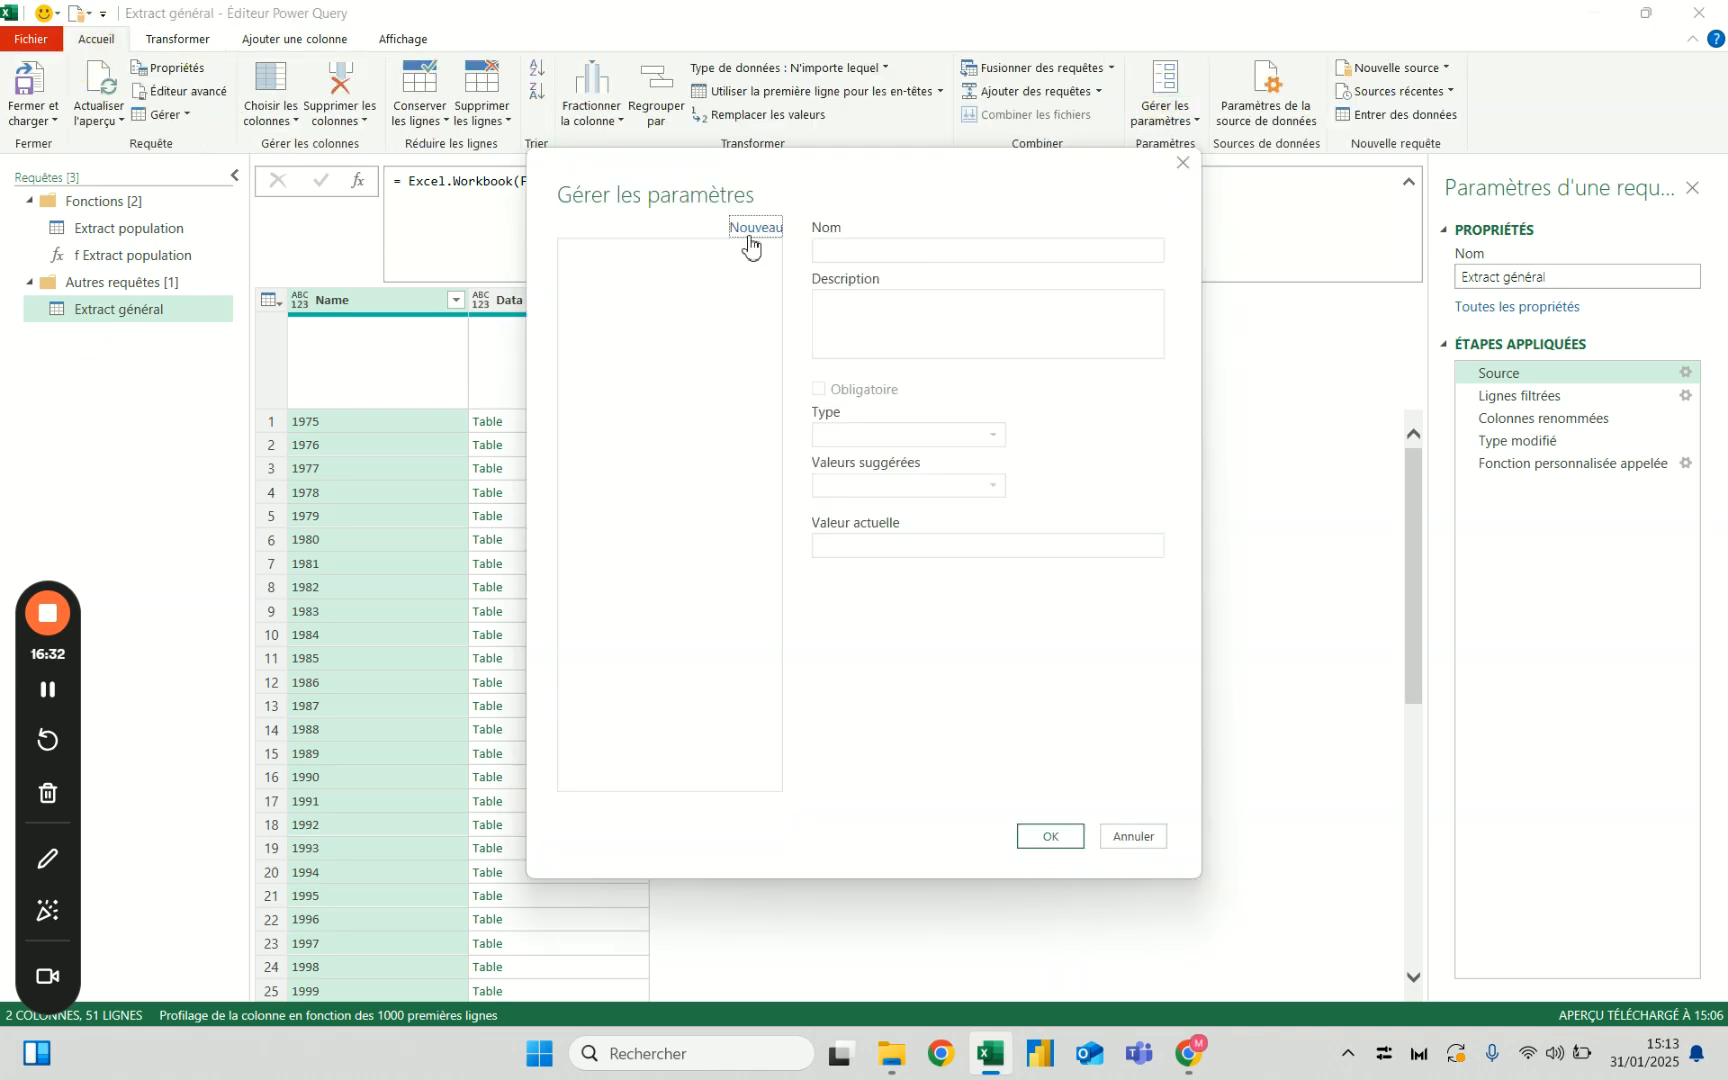
left_click(749, 233)
left_click_drag(920, 252, 645, 225)
type("Source")
key("ctrl+a")
type("M")
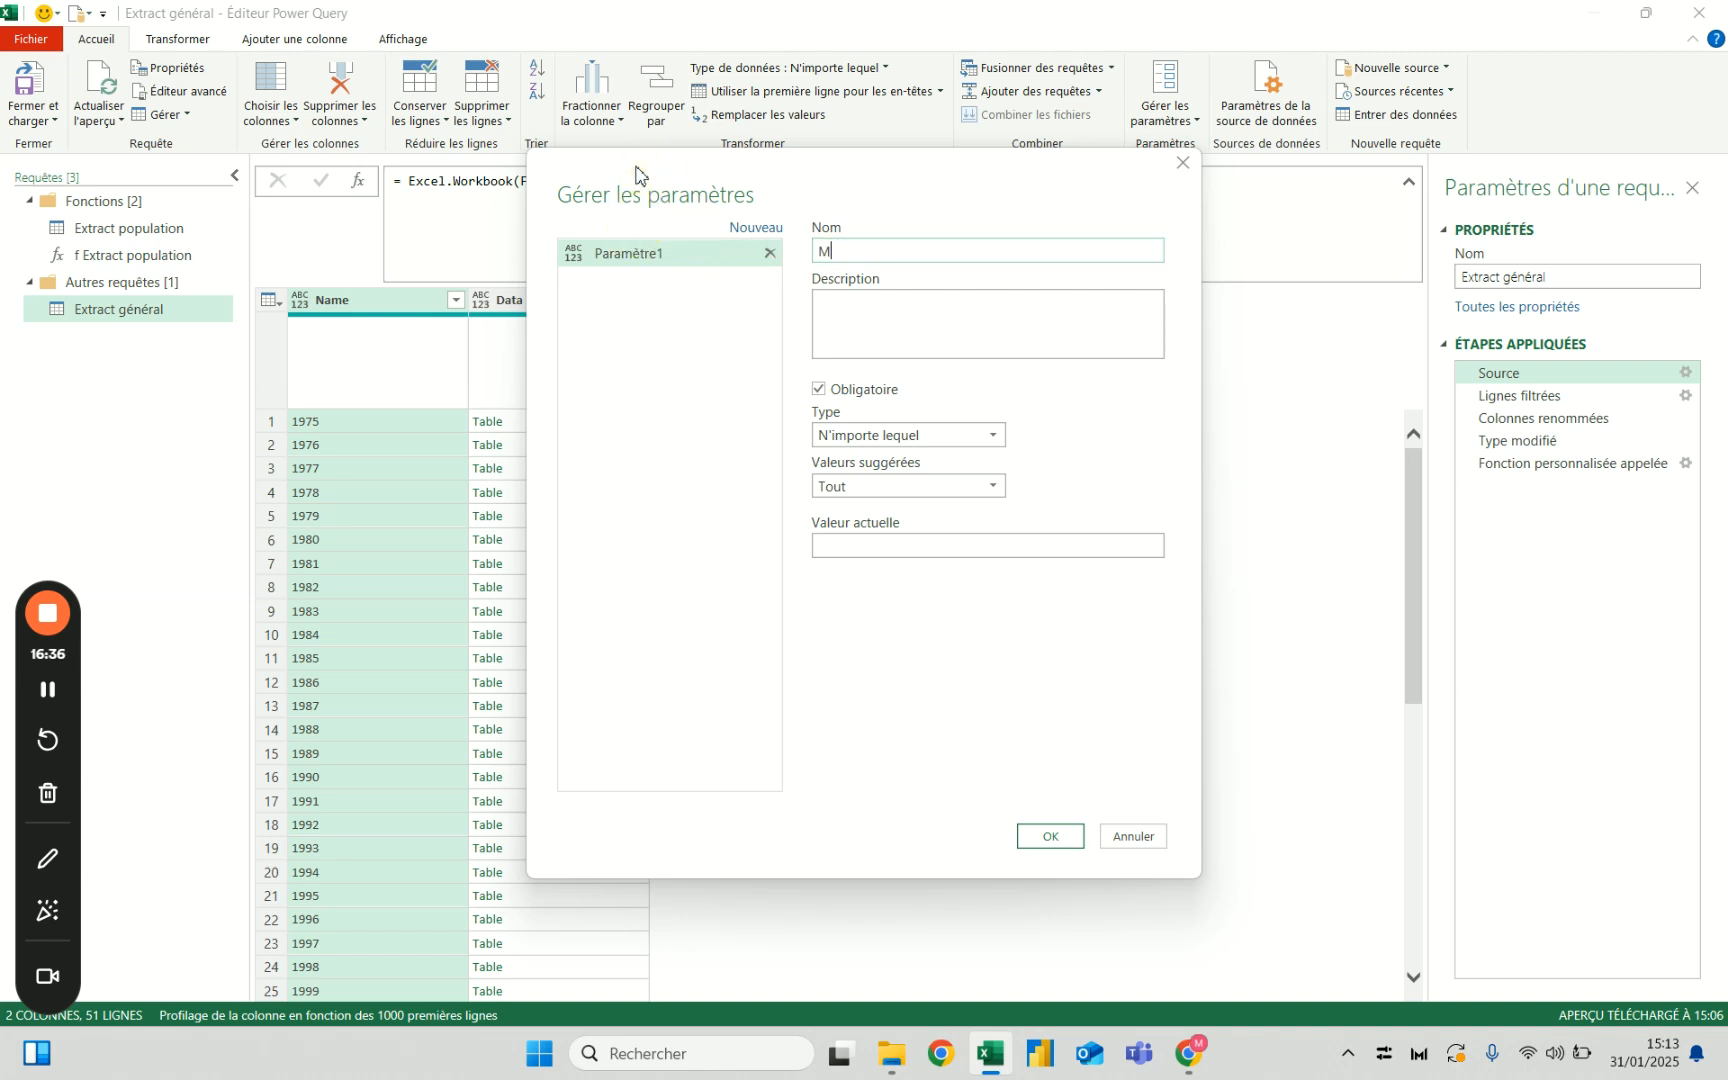
type("aSource")
Set the maSource parameter's type to Texte, enter the copied Data population.xls path as its current value, and create it.
left_click(905, 545)
left_click(900, 435)
left_click(864, 608)
left_click(902, 547)
type("C:\\Users\\Estelle\\Downloads\\Data population.xls")
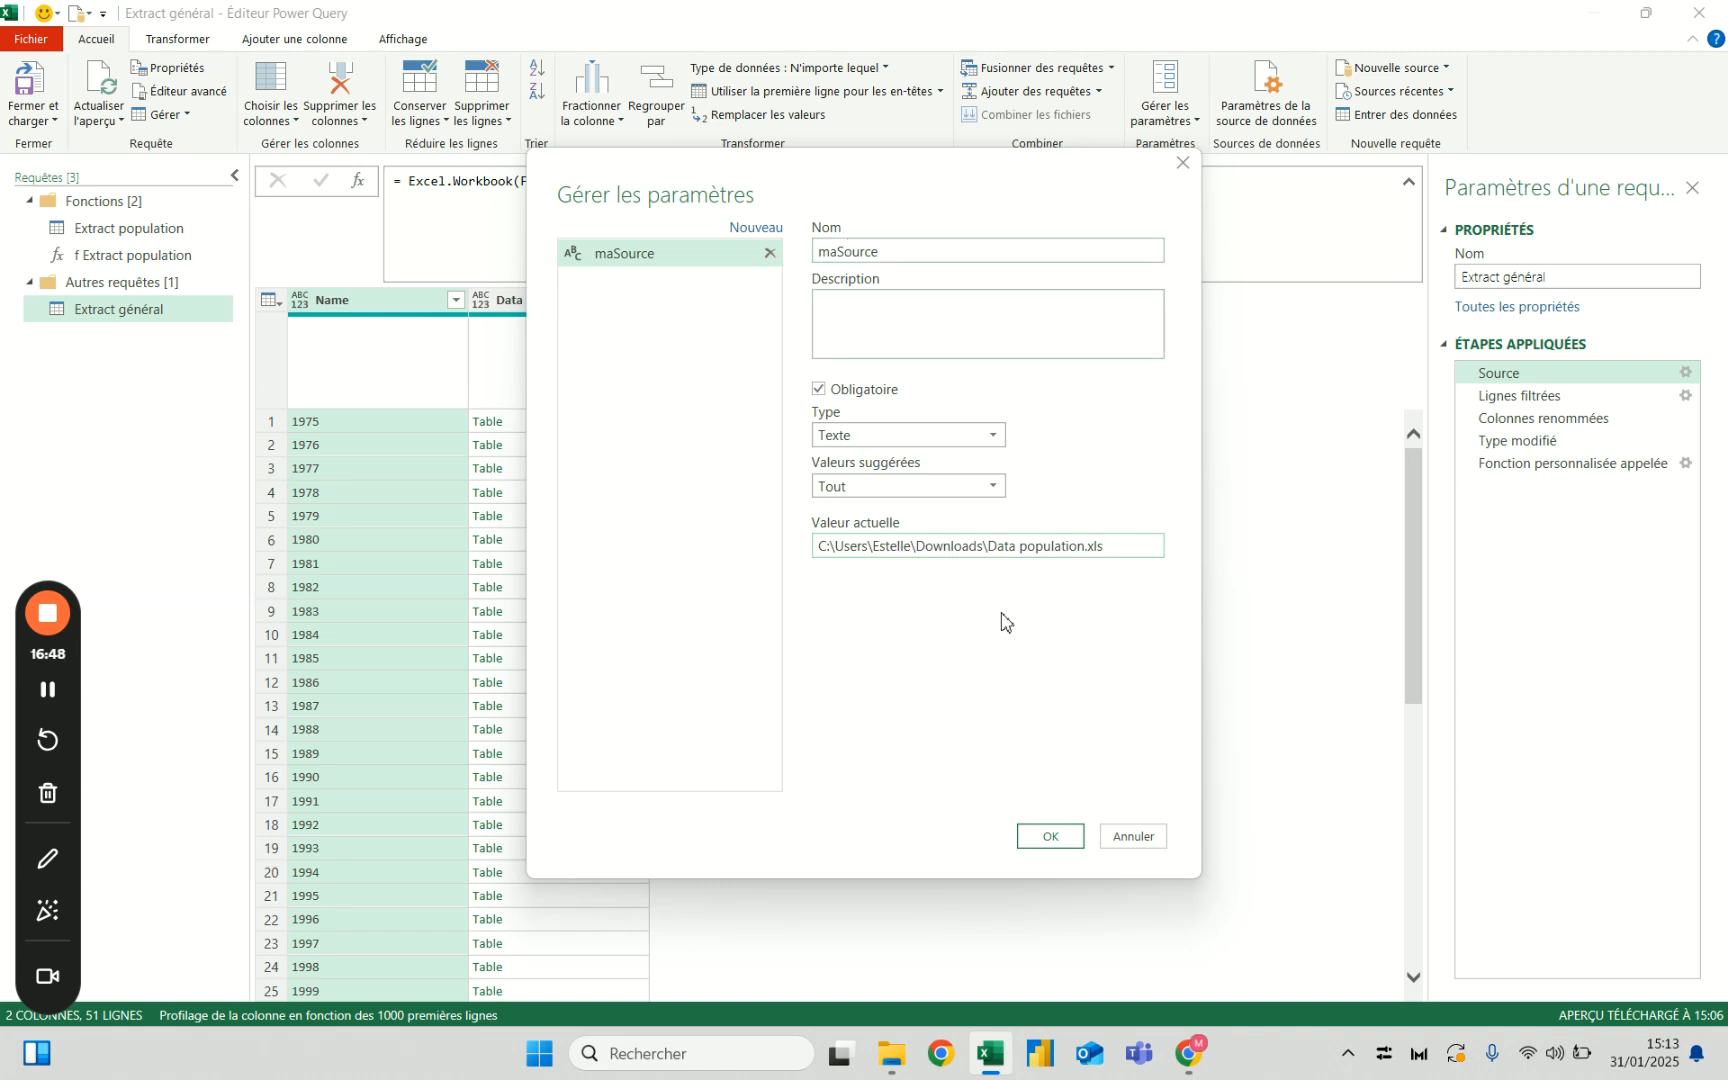
left_click(1050, 838)
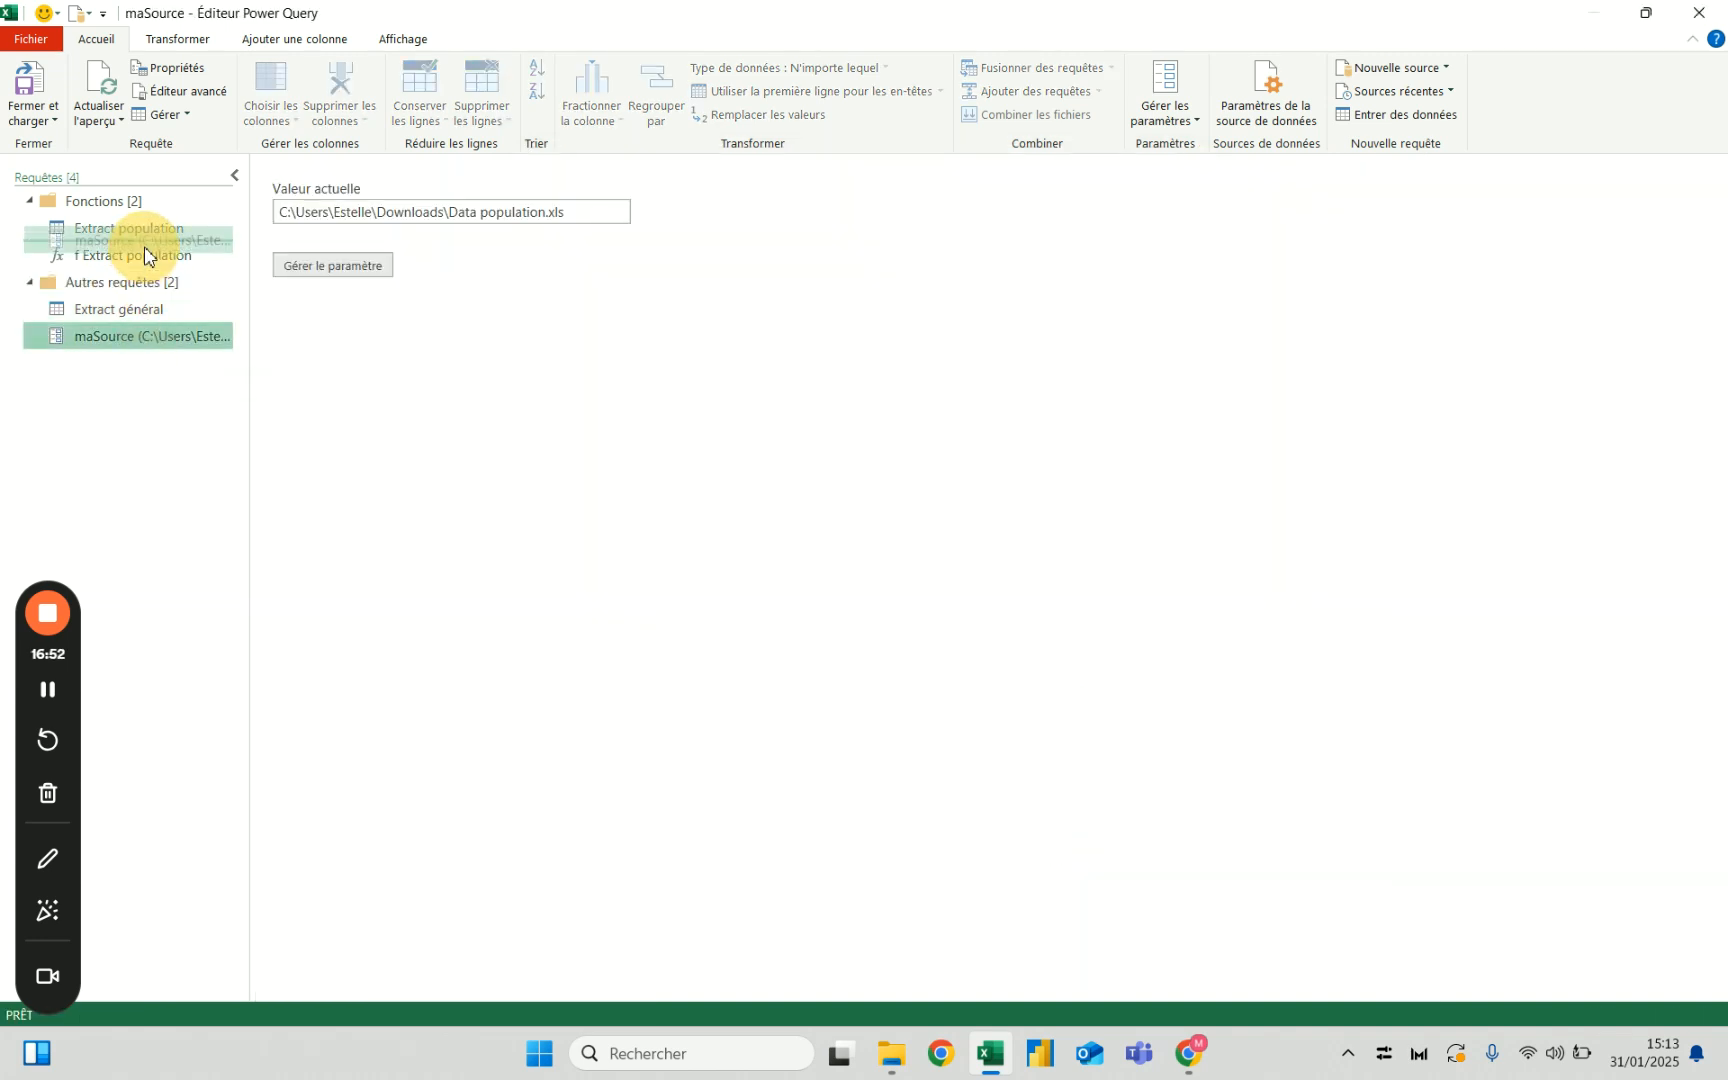
Create a query group named Mes sources above Fonctions and move the maSource parameter into it.
right_click(143, 403)
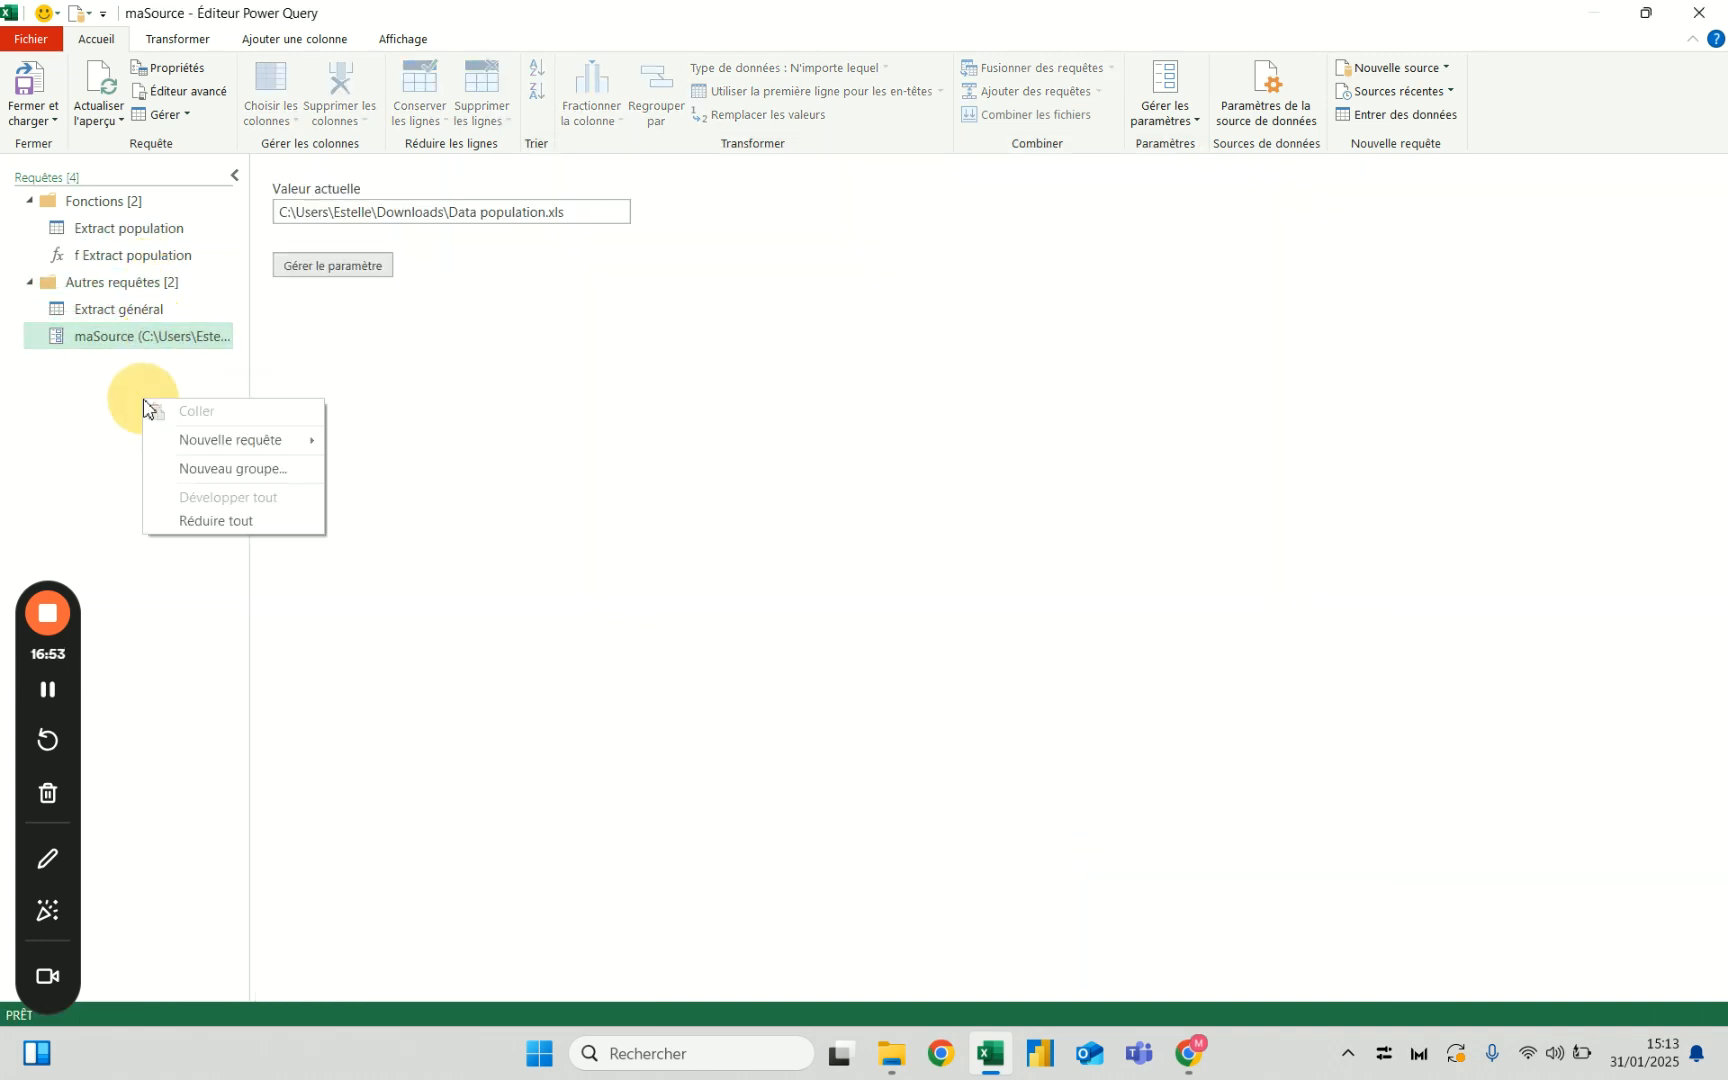
left_click(215, 468)
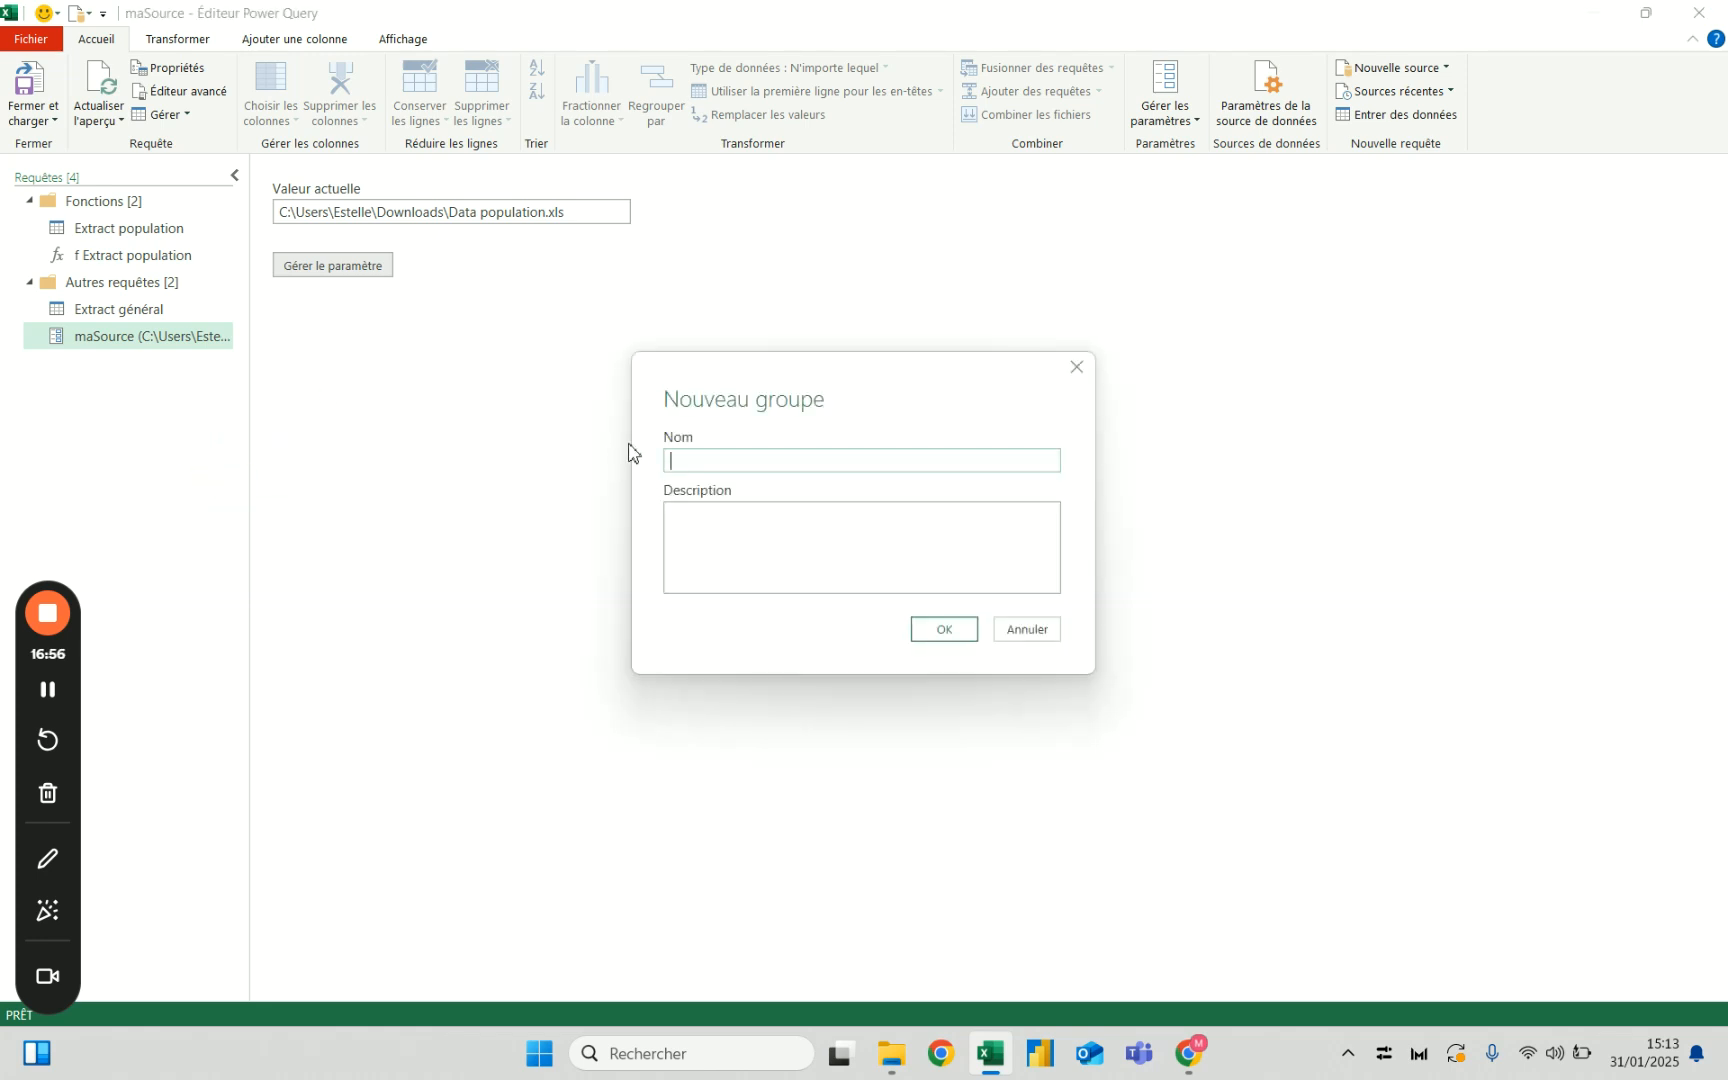
type("Mes sources")
key("Return")
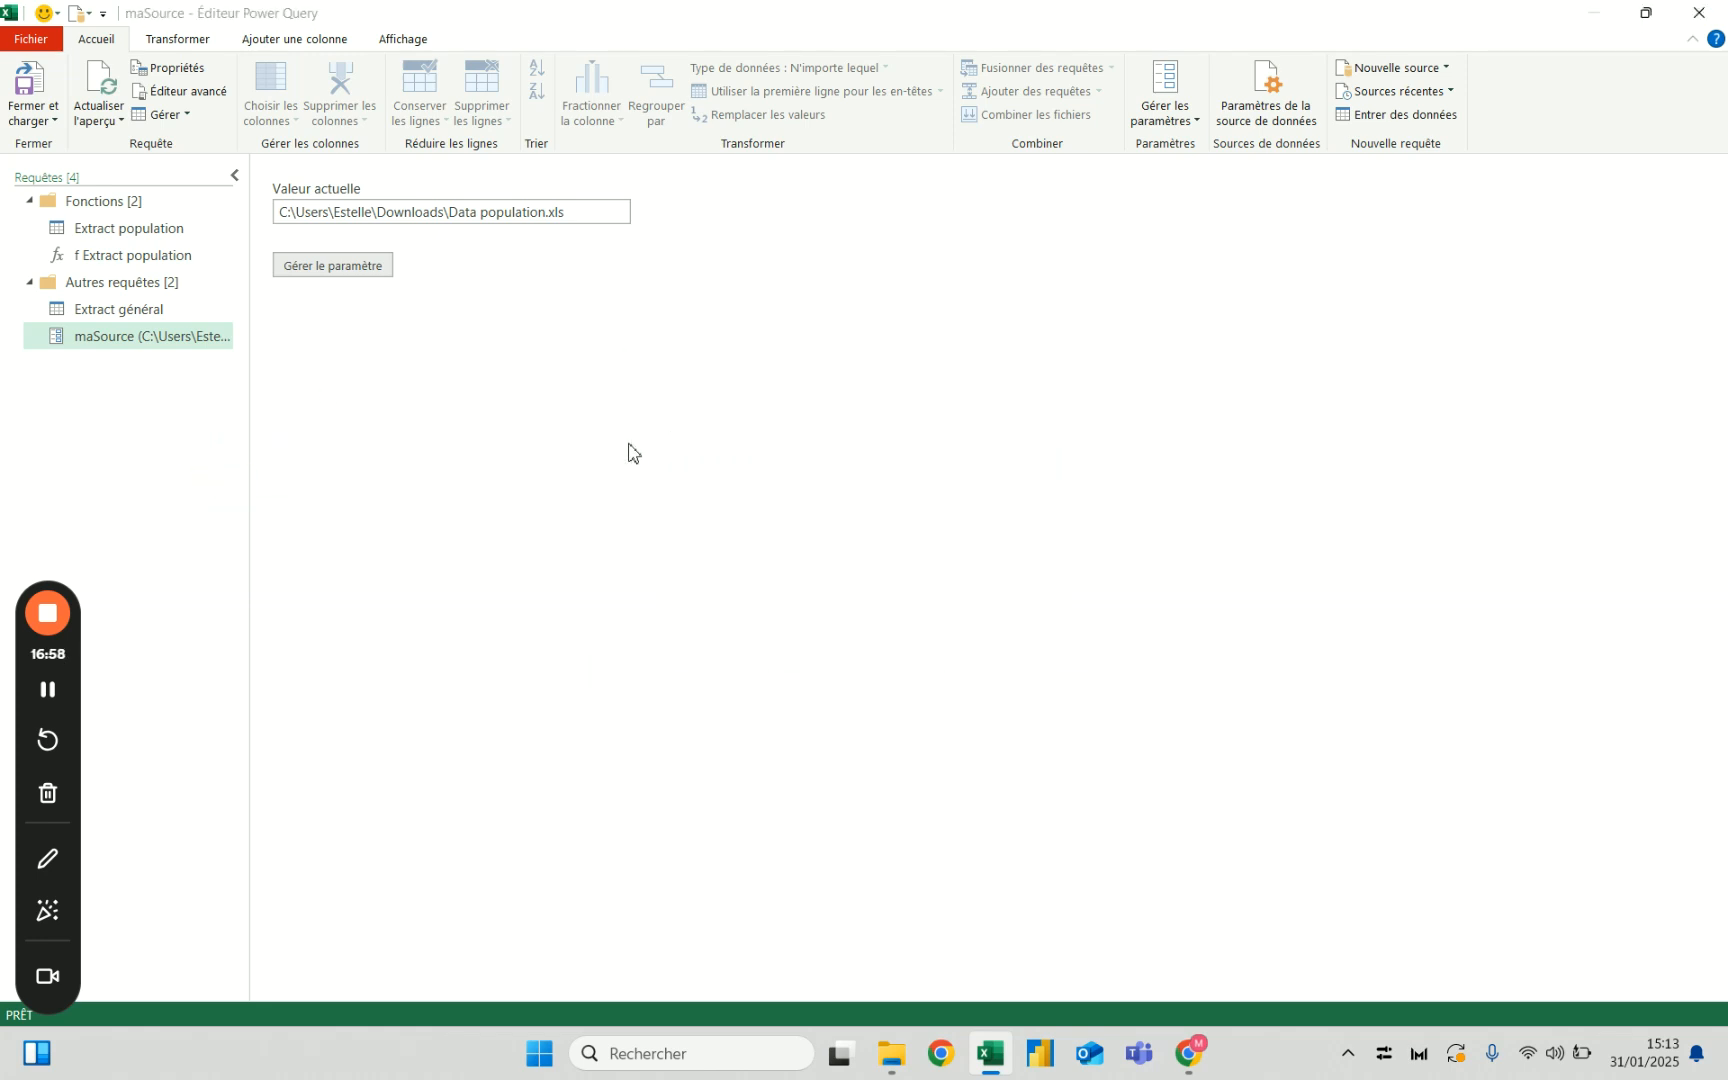
left_click_drag(150, 282, 127, 198)
left_click_drag(140, 364, 130, 207)
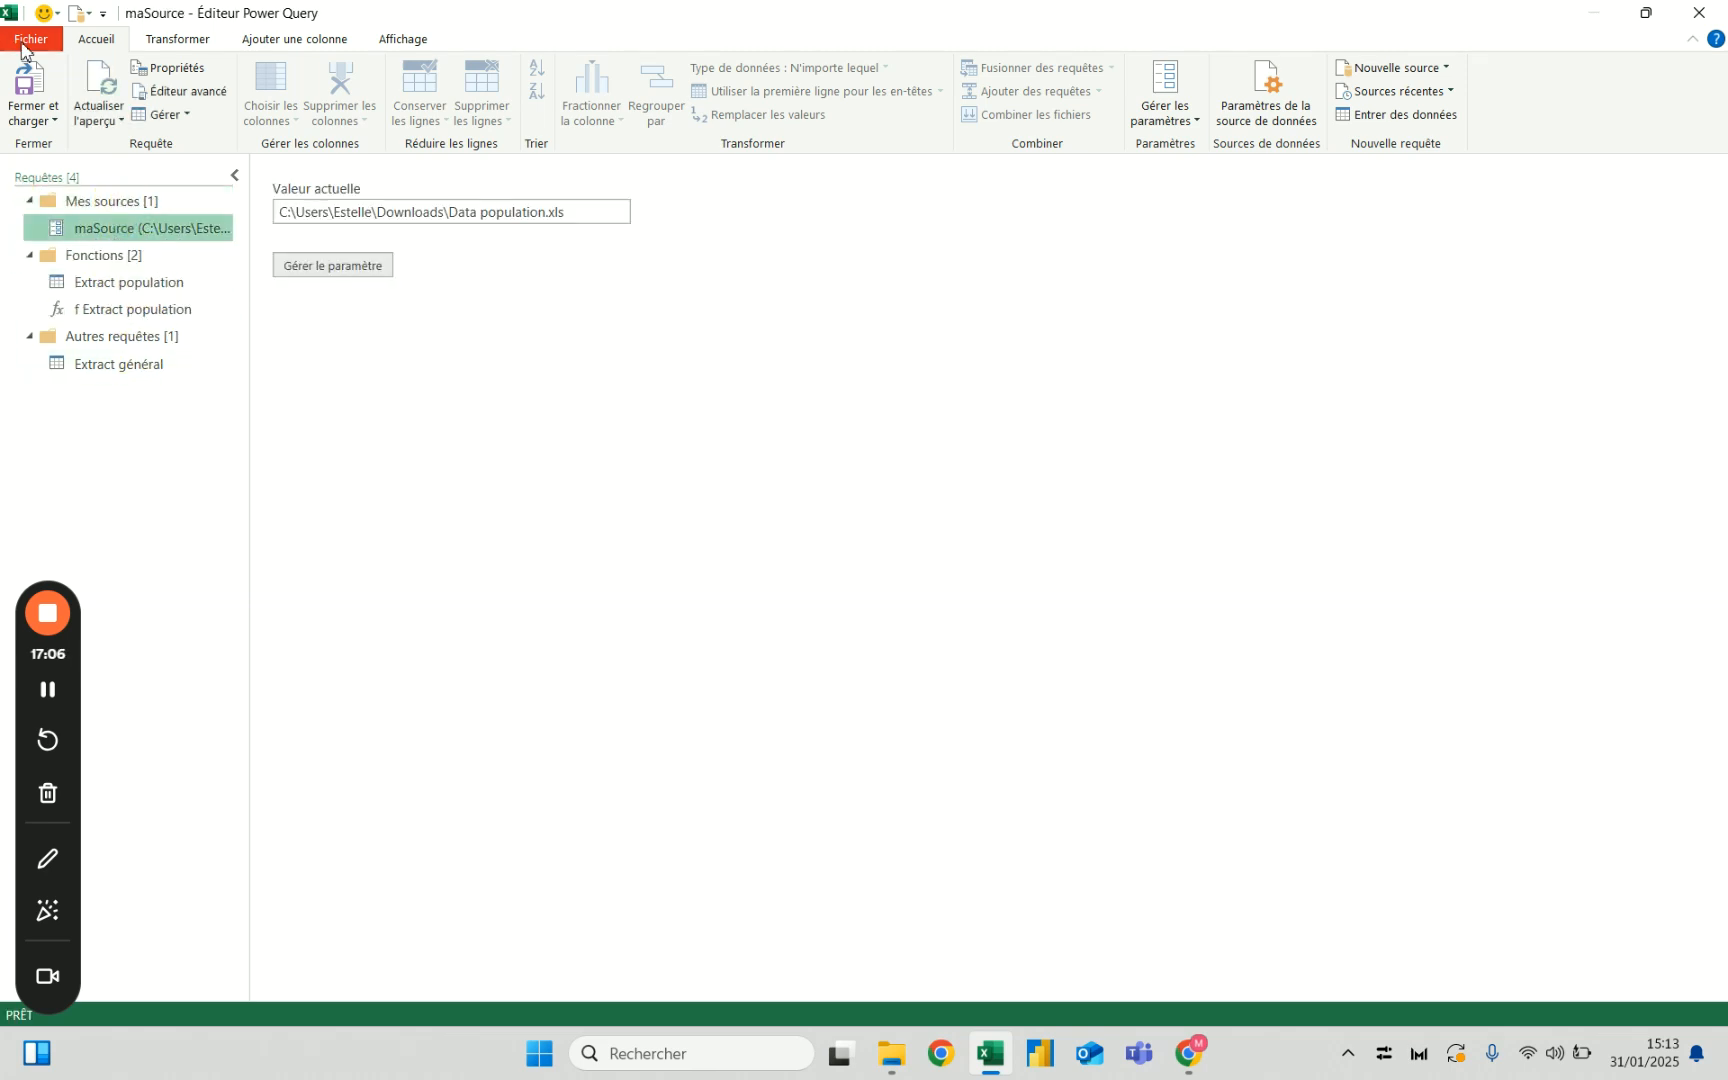
In f Extract population, replace the hard-coded file path inside File.Contents with the maSource parameter and validate the formula.
left_click(151, 377)
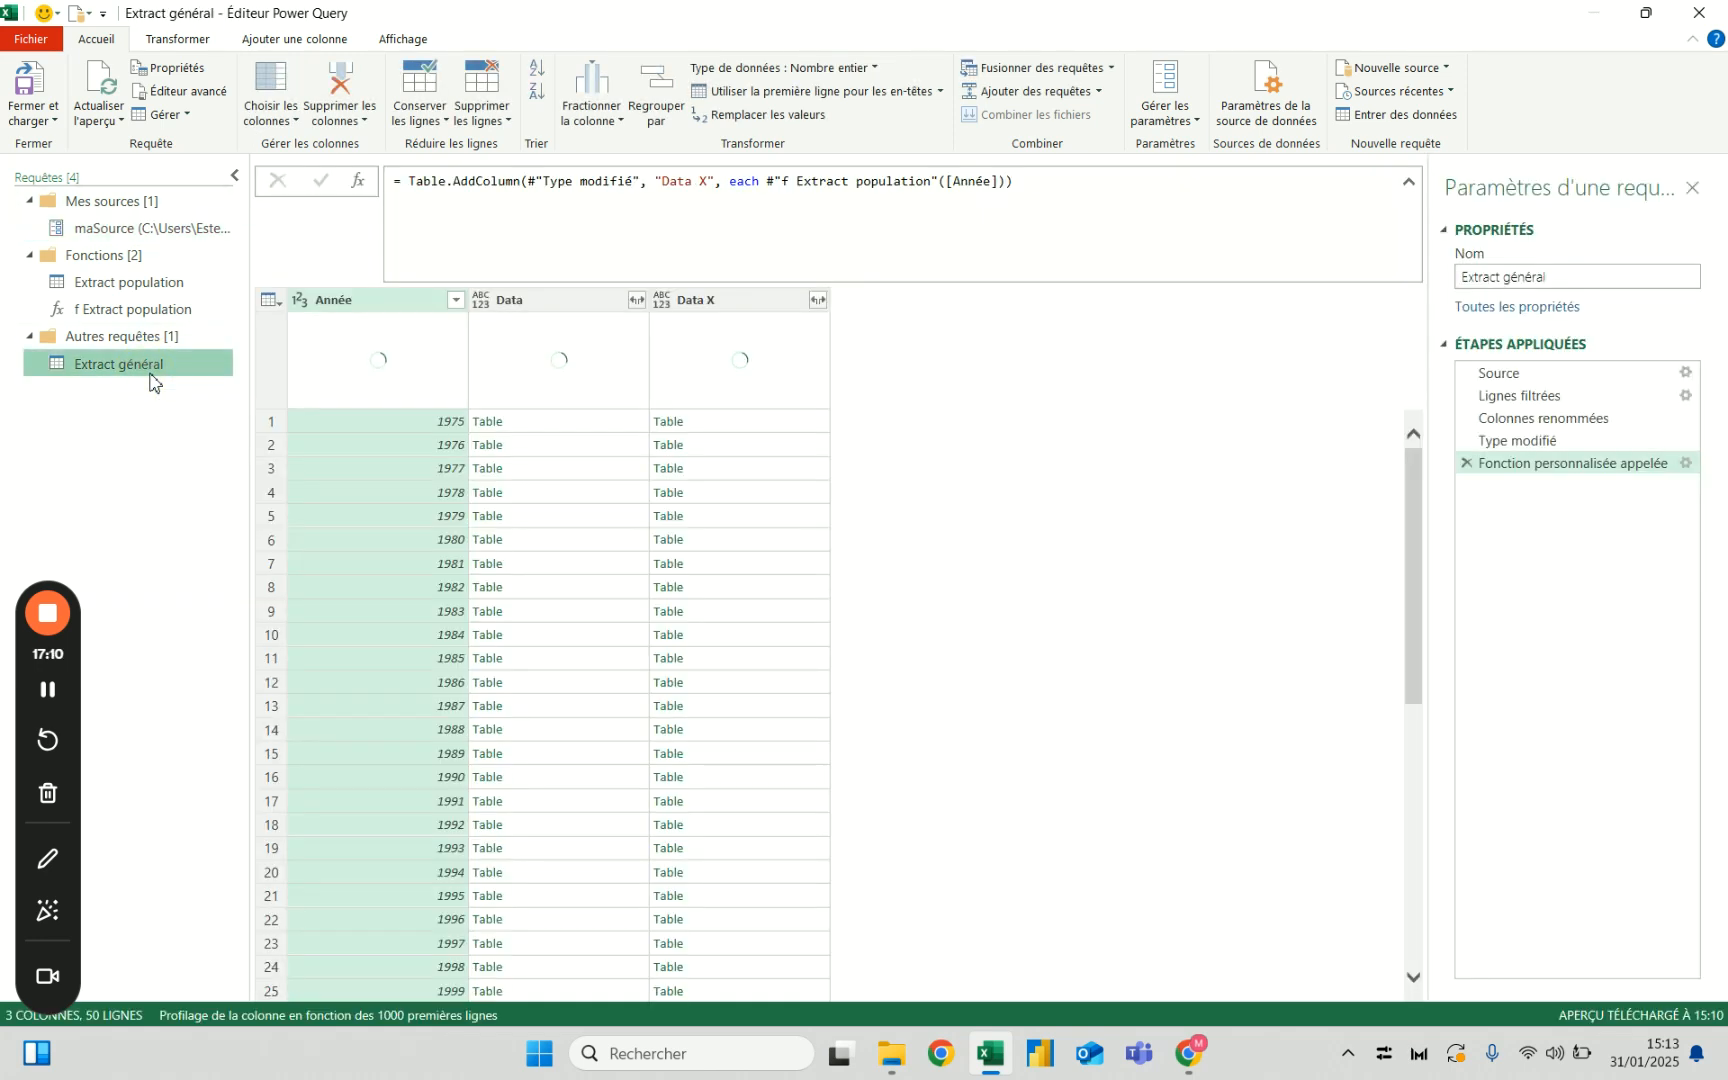
left_click(155, 312)
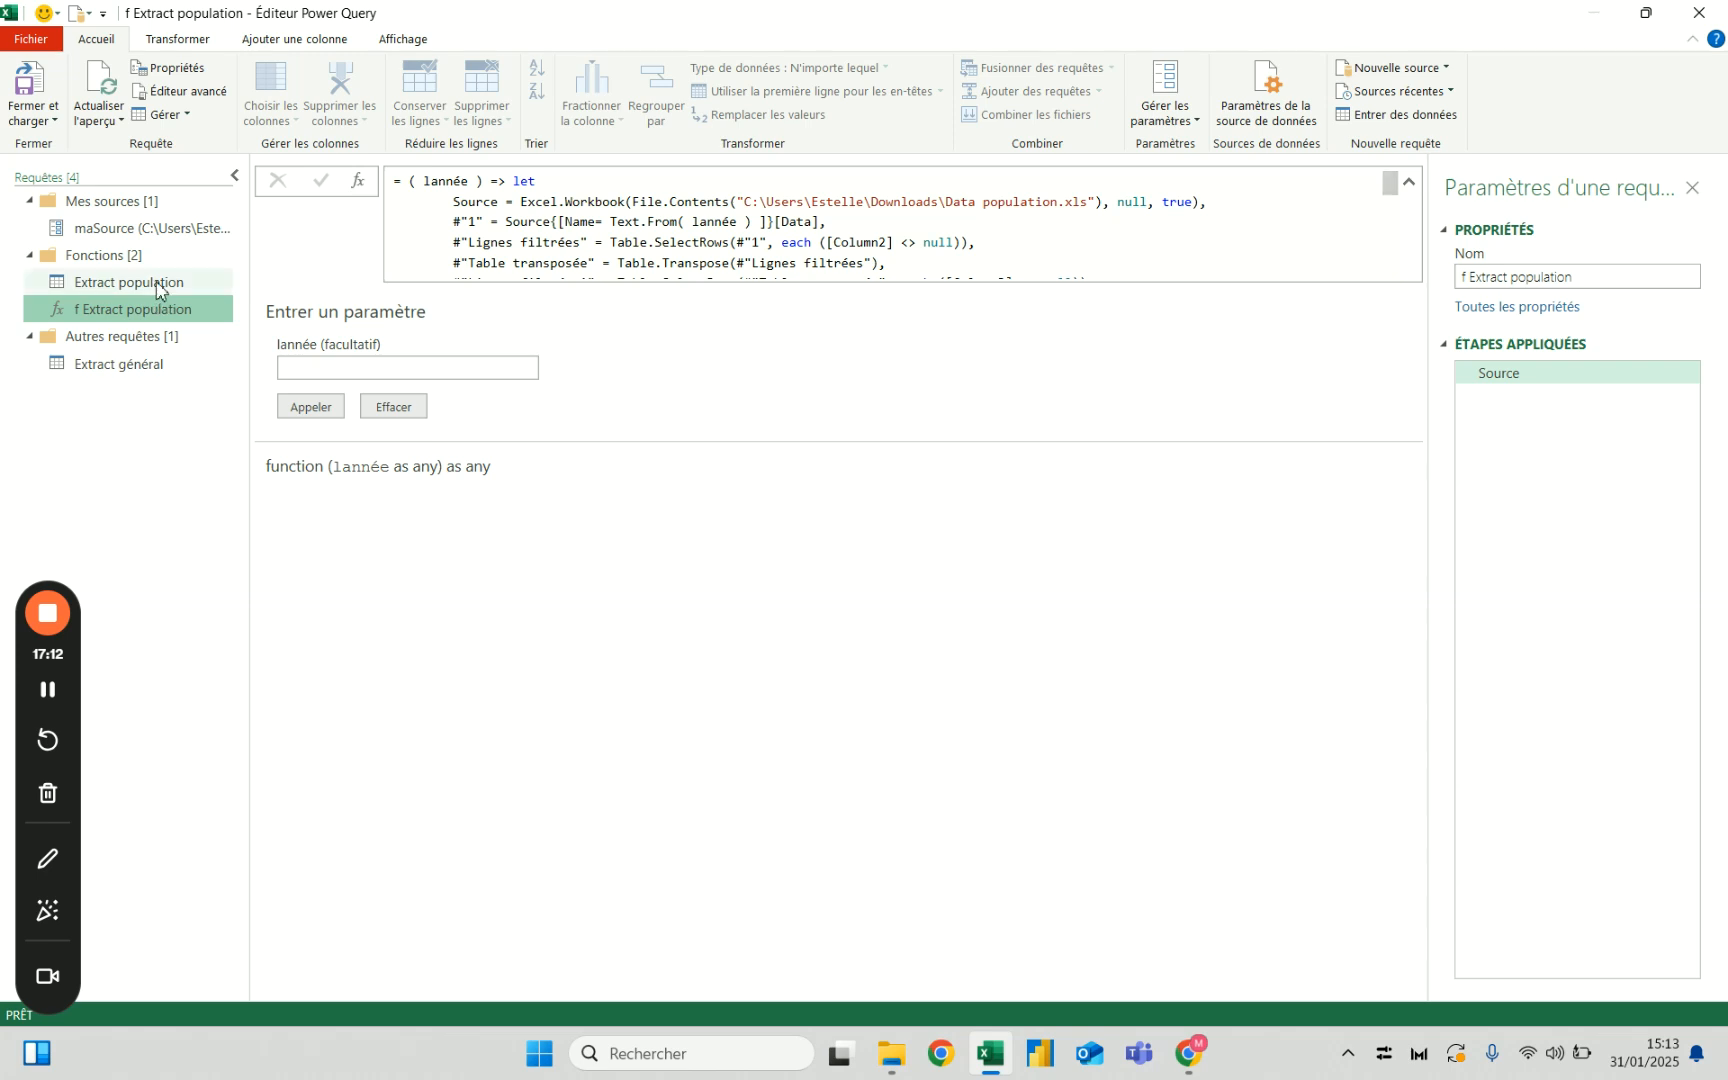
left_click(157, 286)
left_click(150, 310)
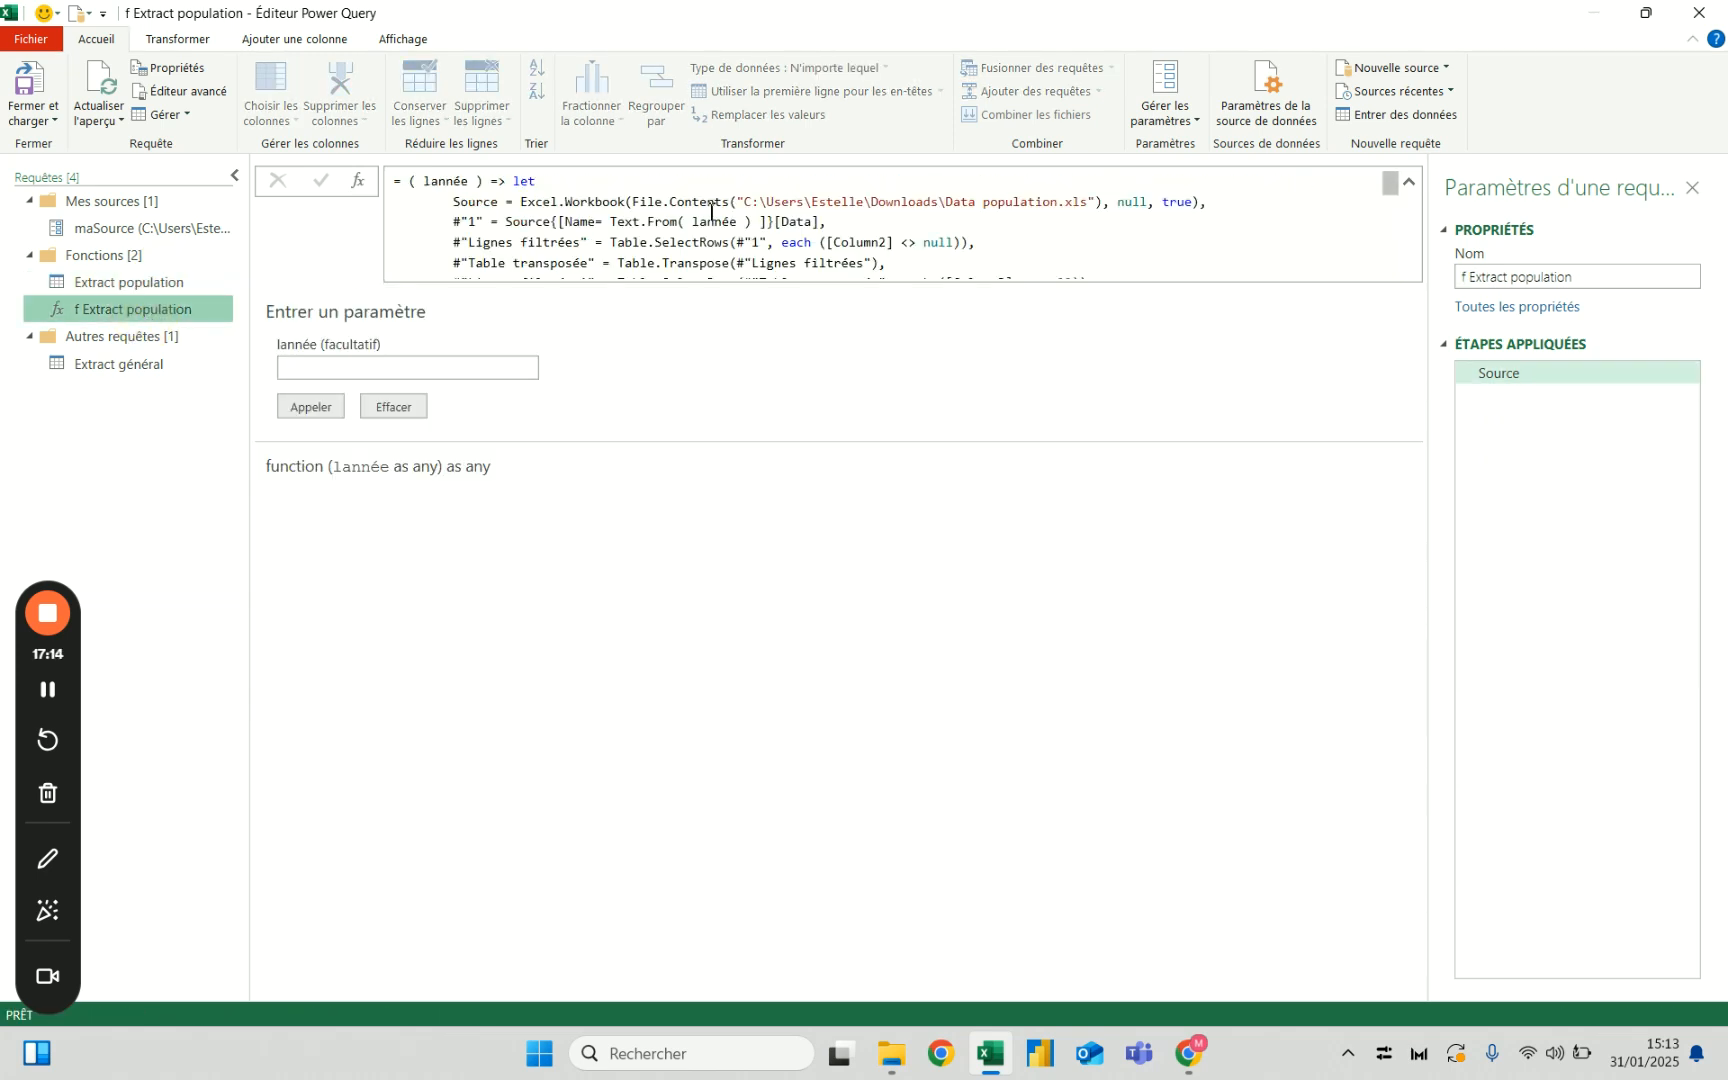
left_click_drag(743, 201, 1115, 207)
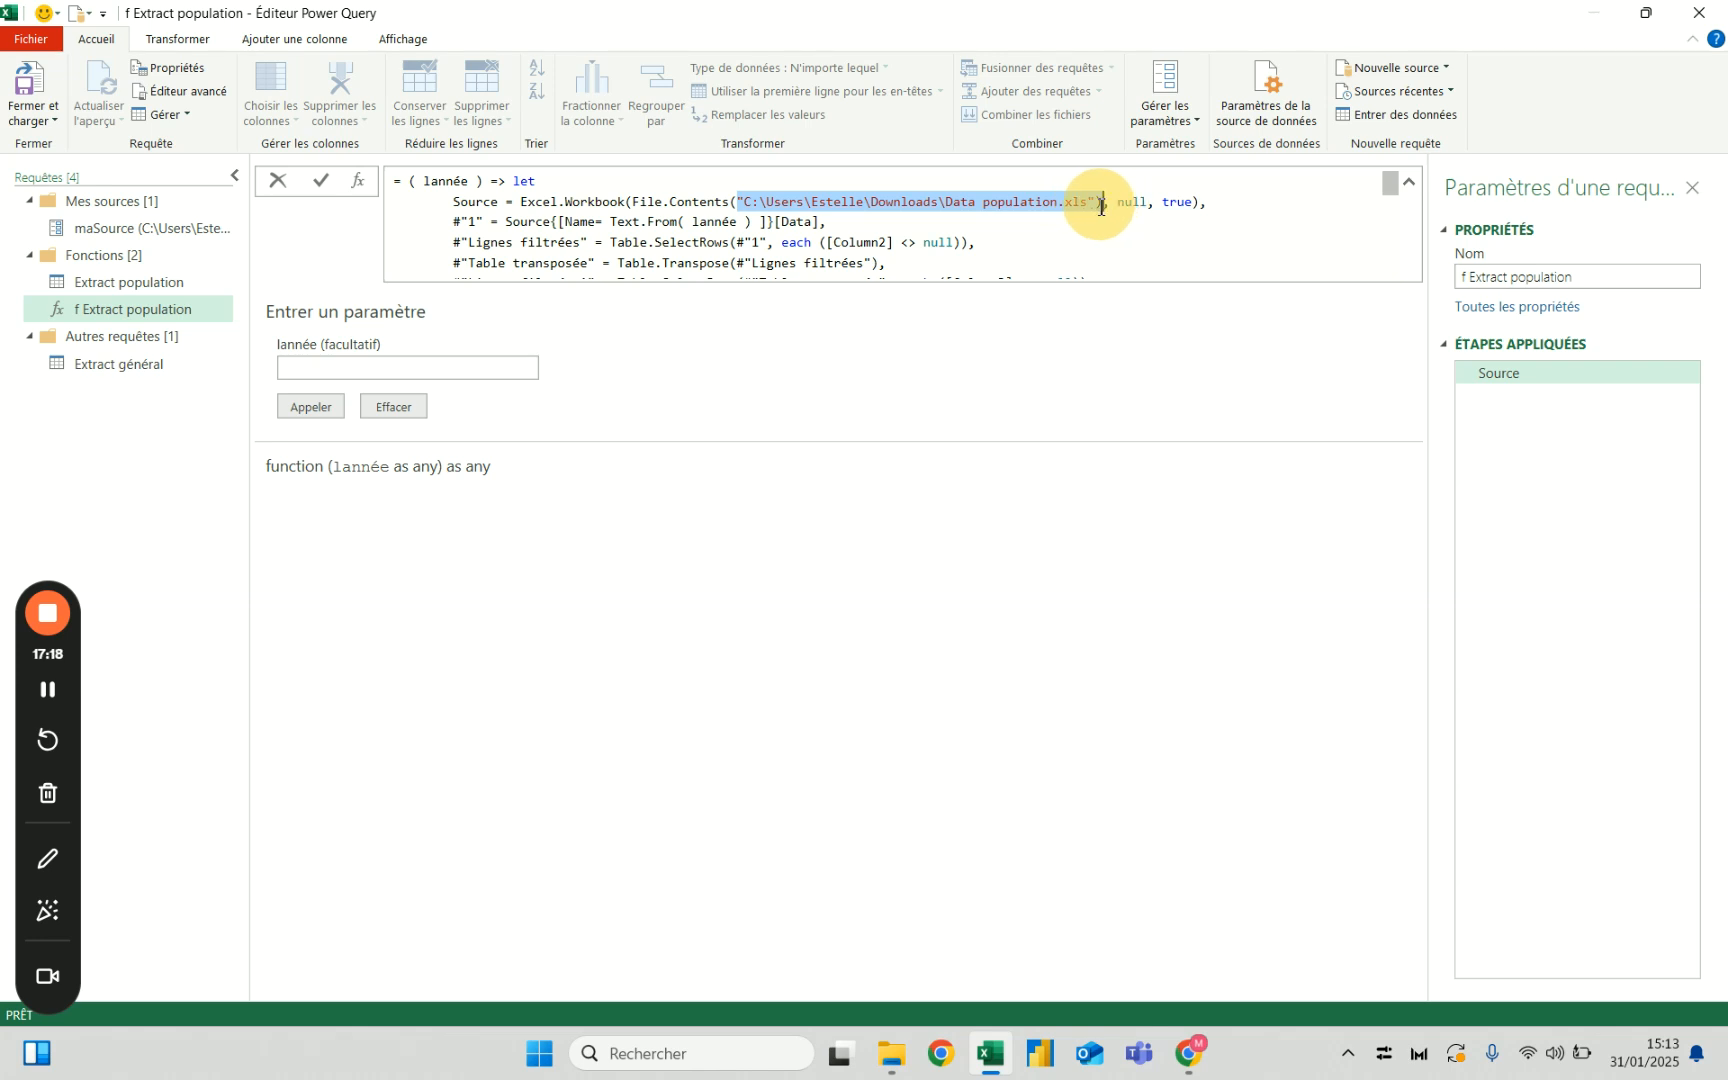
type("masource")
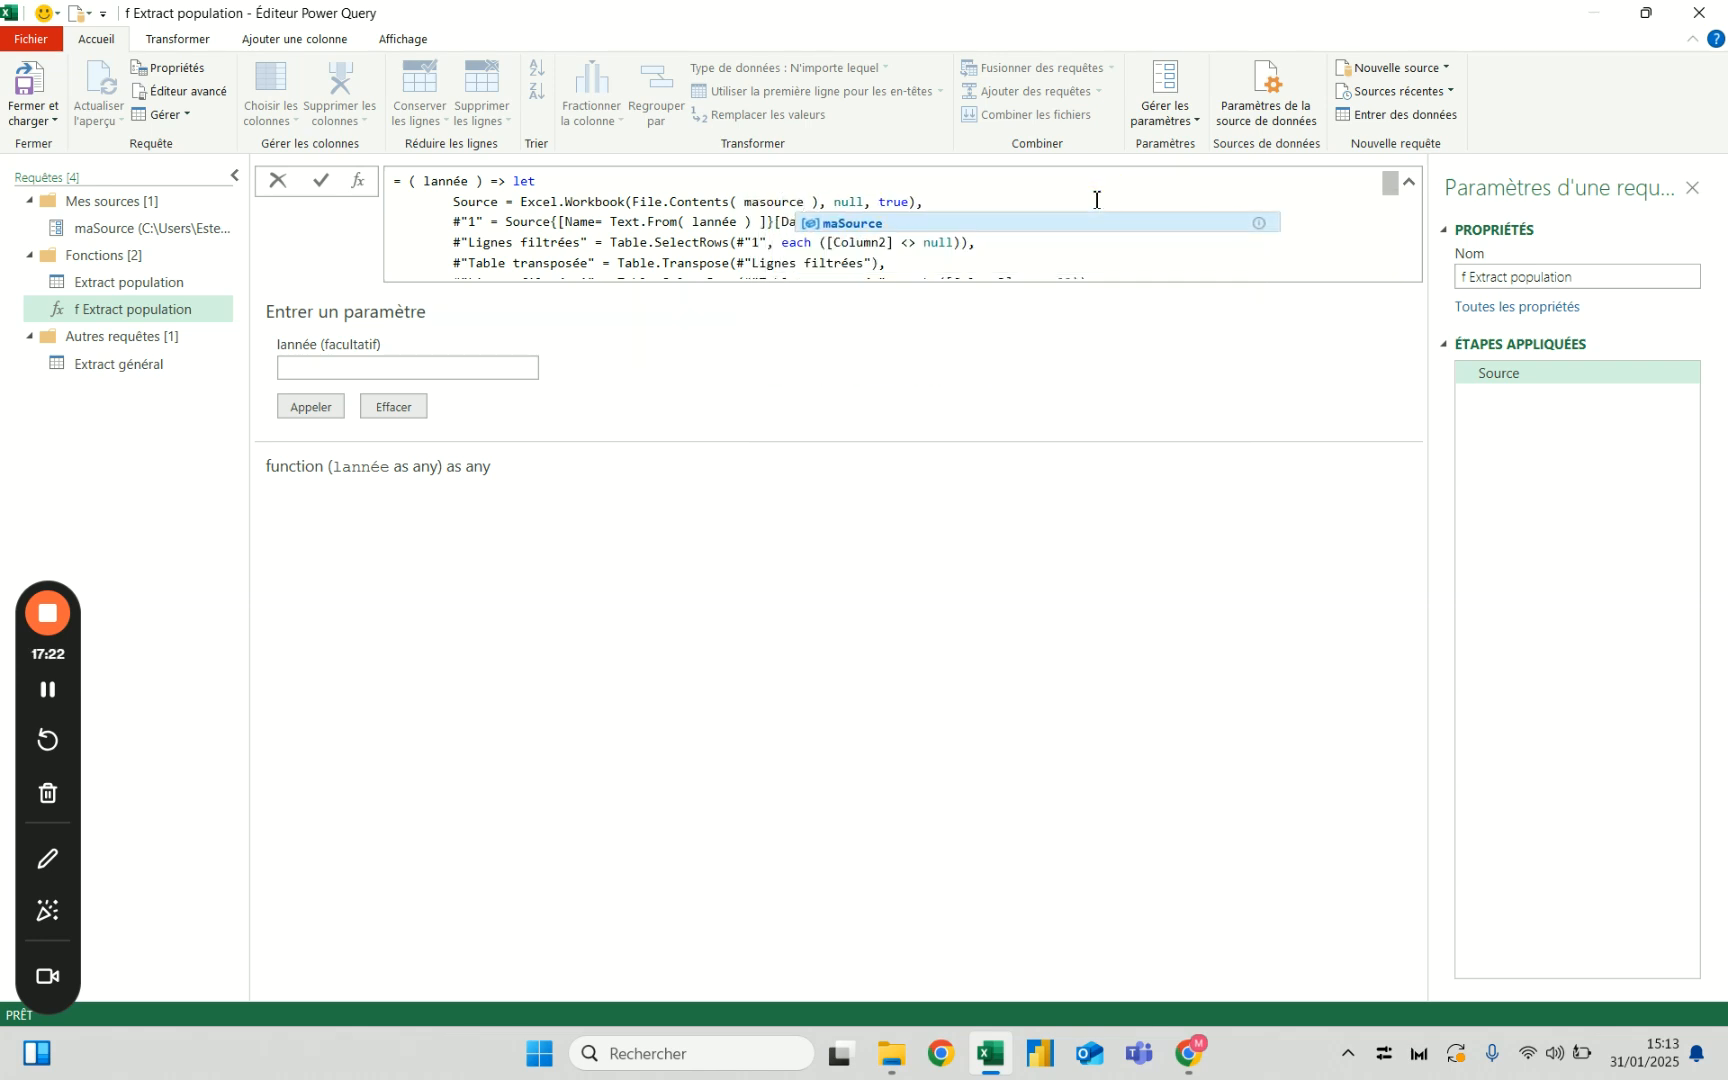
key("Tab")
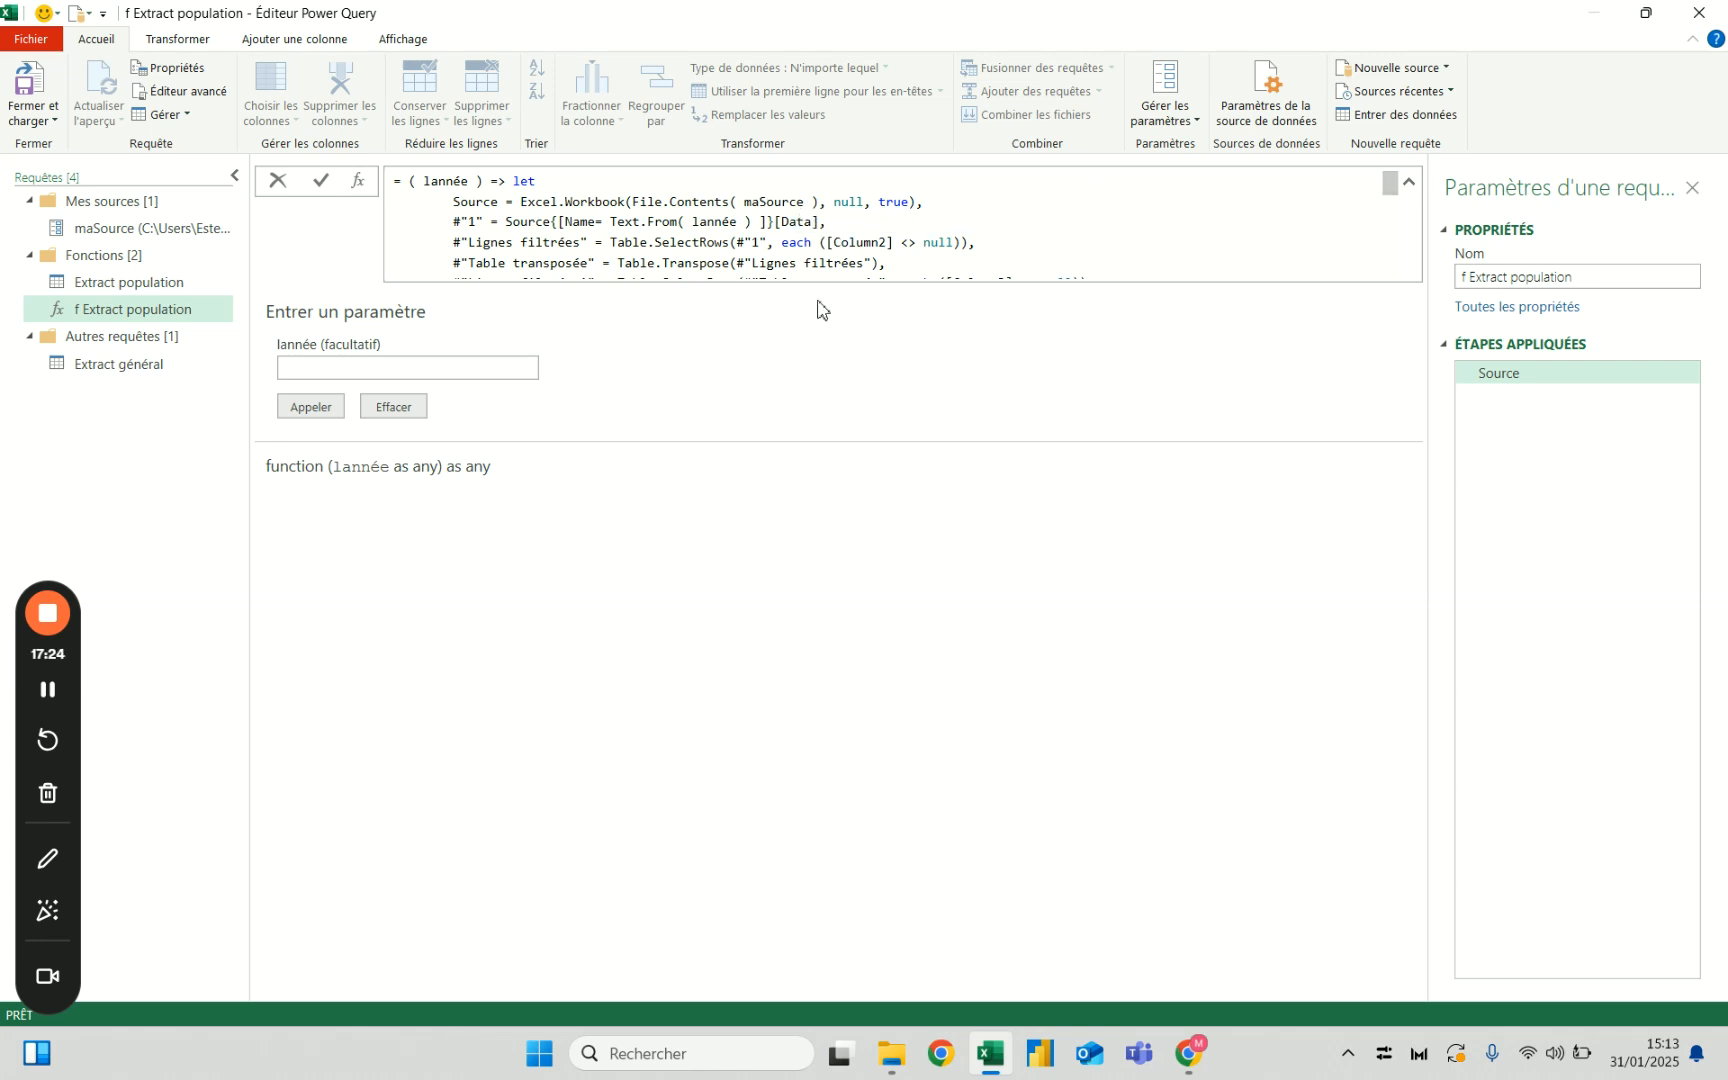
double_click(790, 204)
left_click(790, 201)
left_click(320, 182)
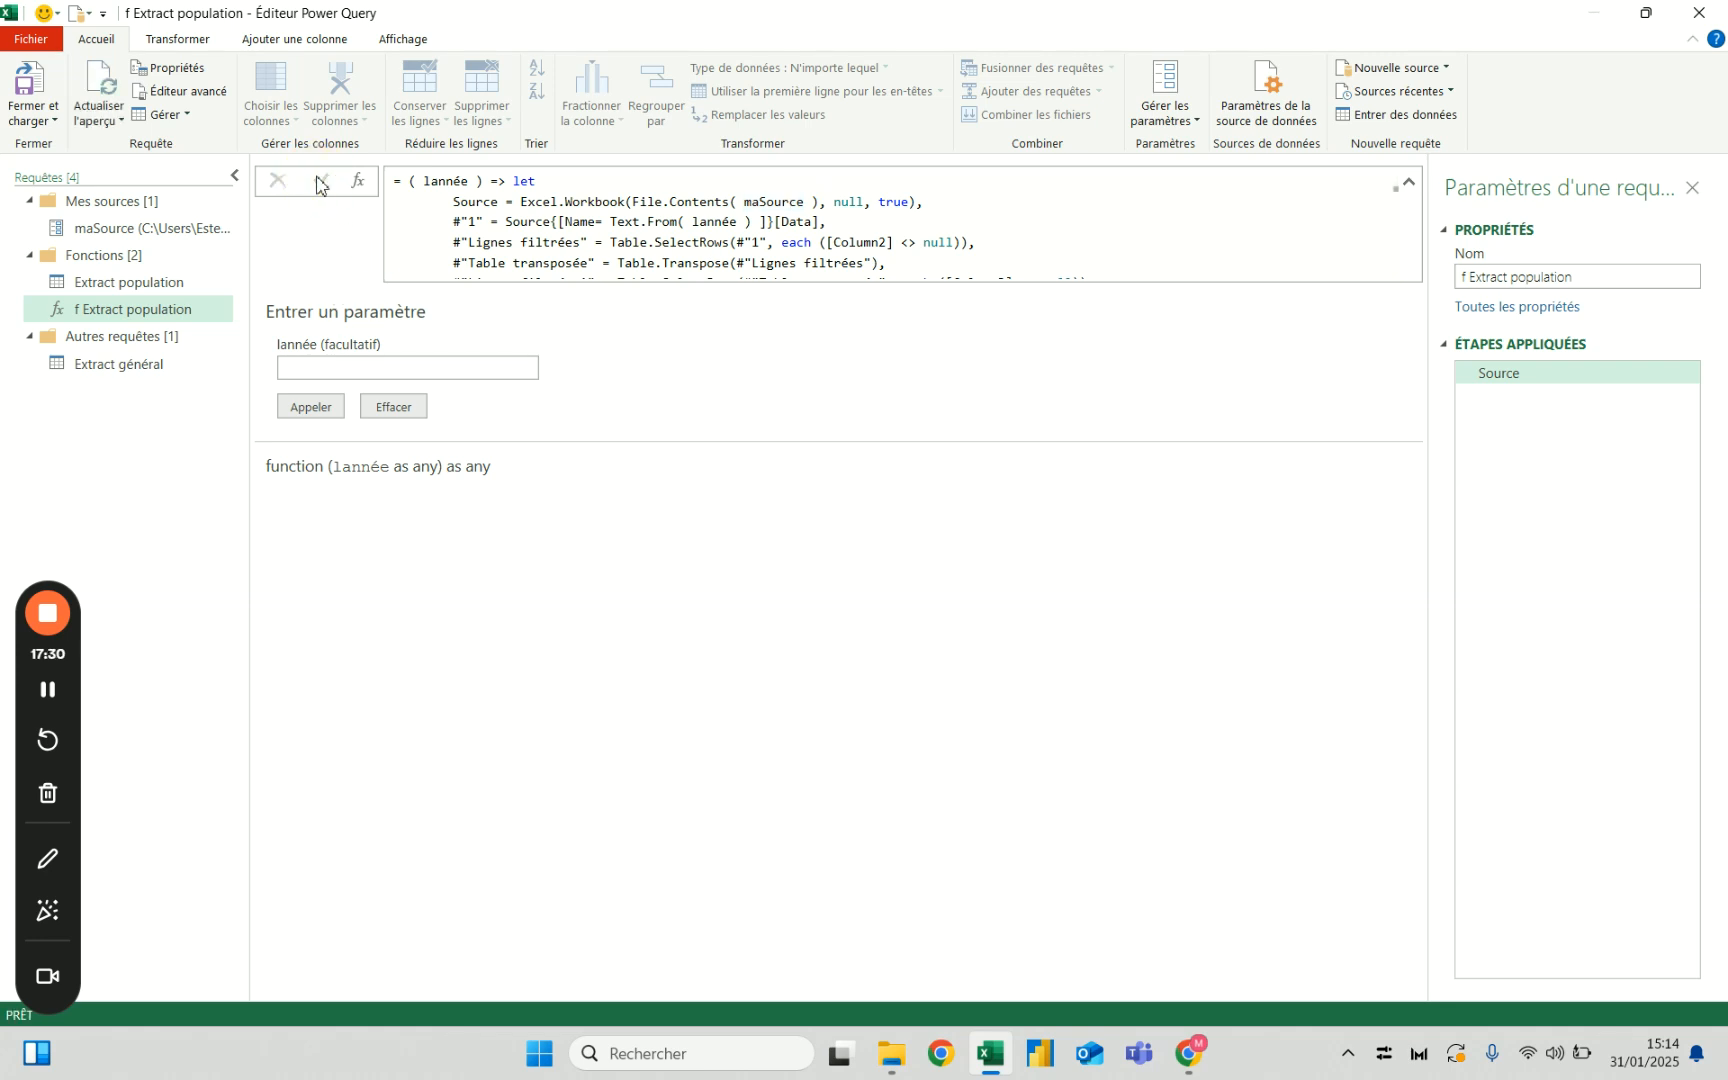
Check the Data X column in Extract général and view the current value of the maSource parameter.
left_click(172, 368)
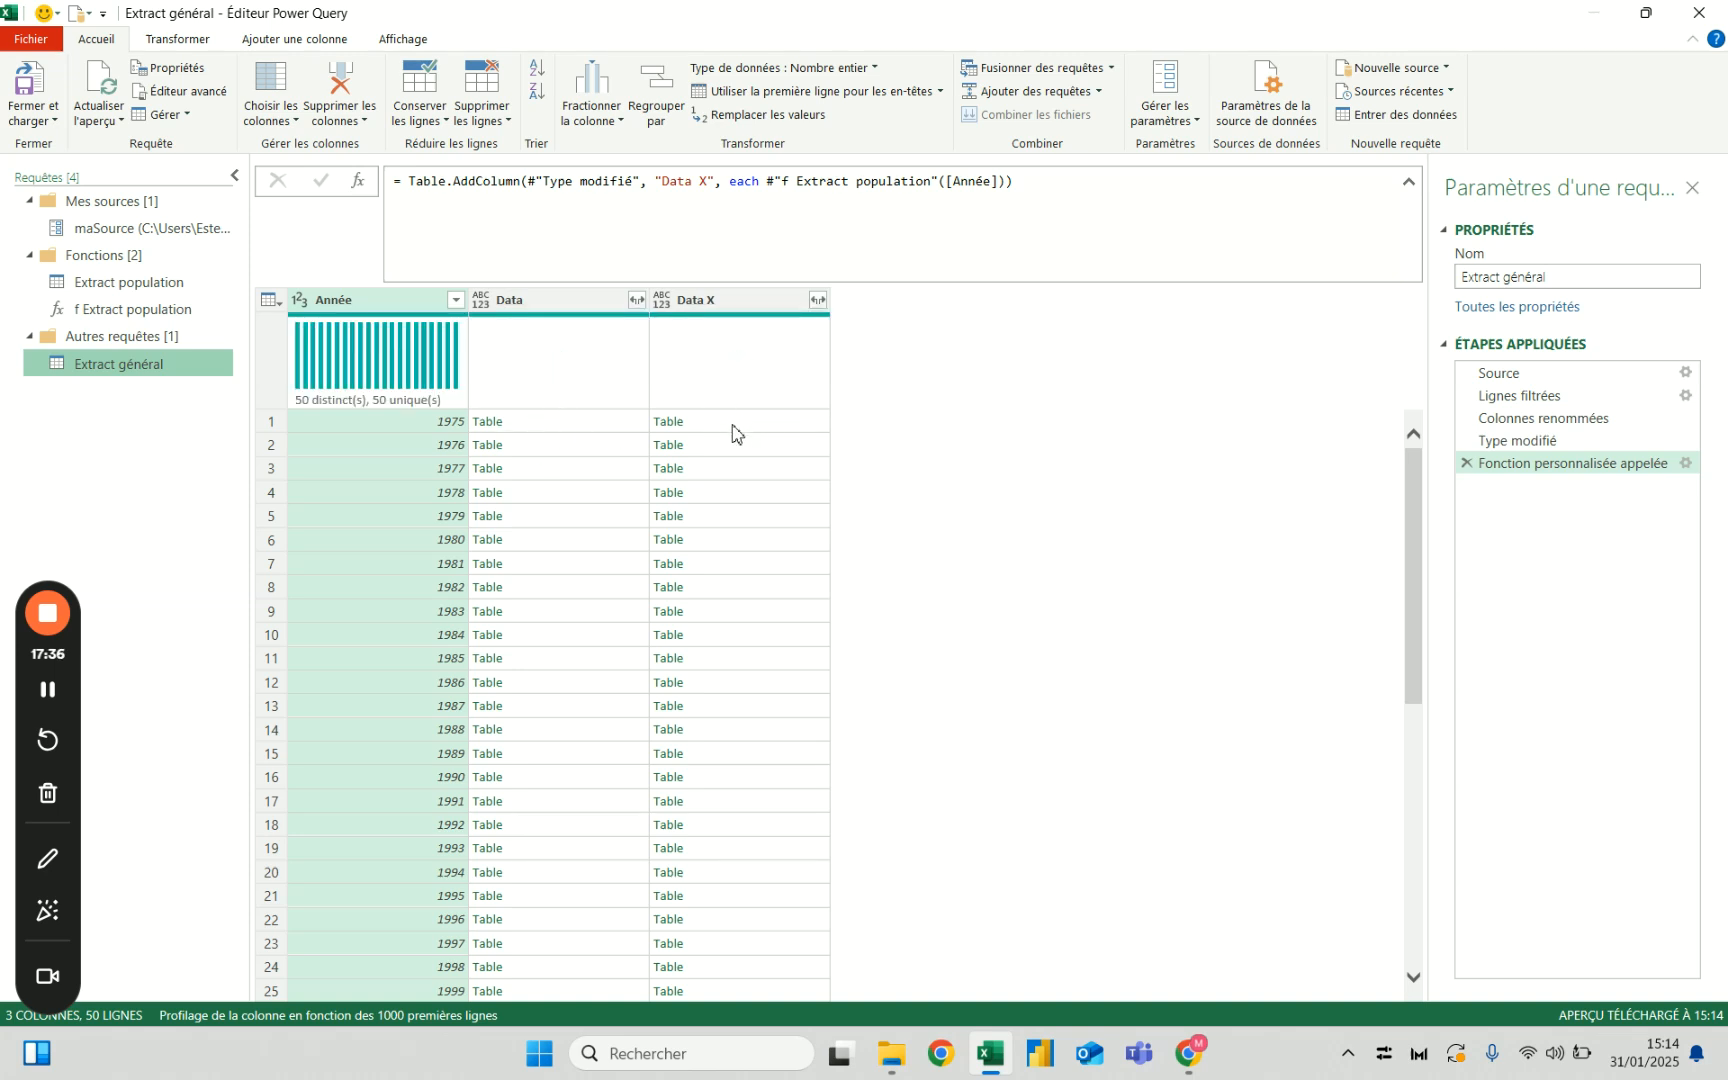
left_click(188, 229)
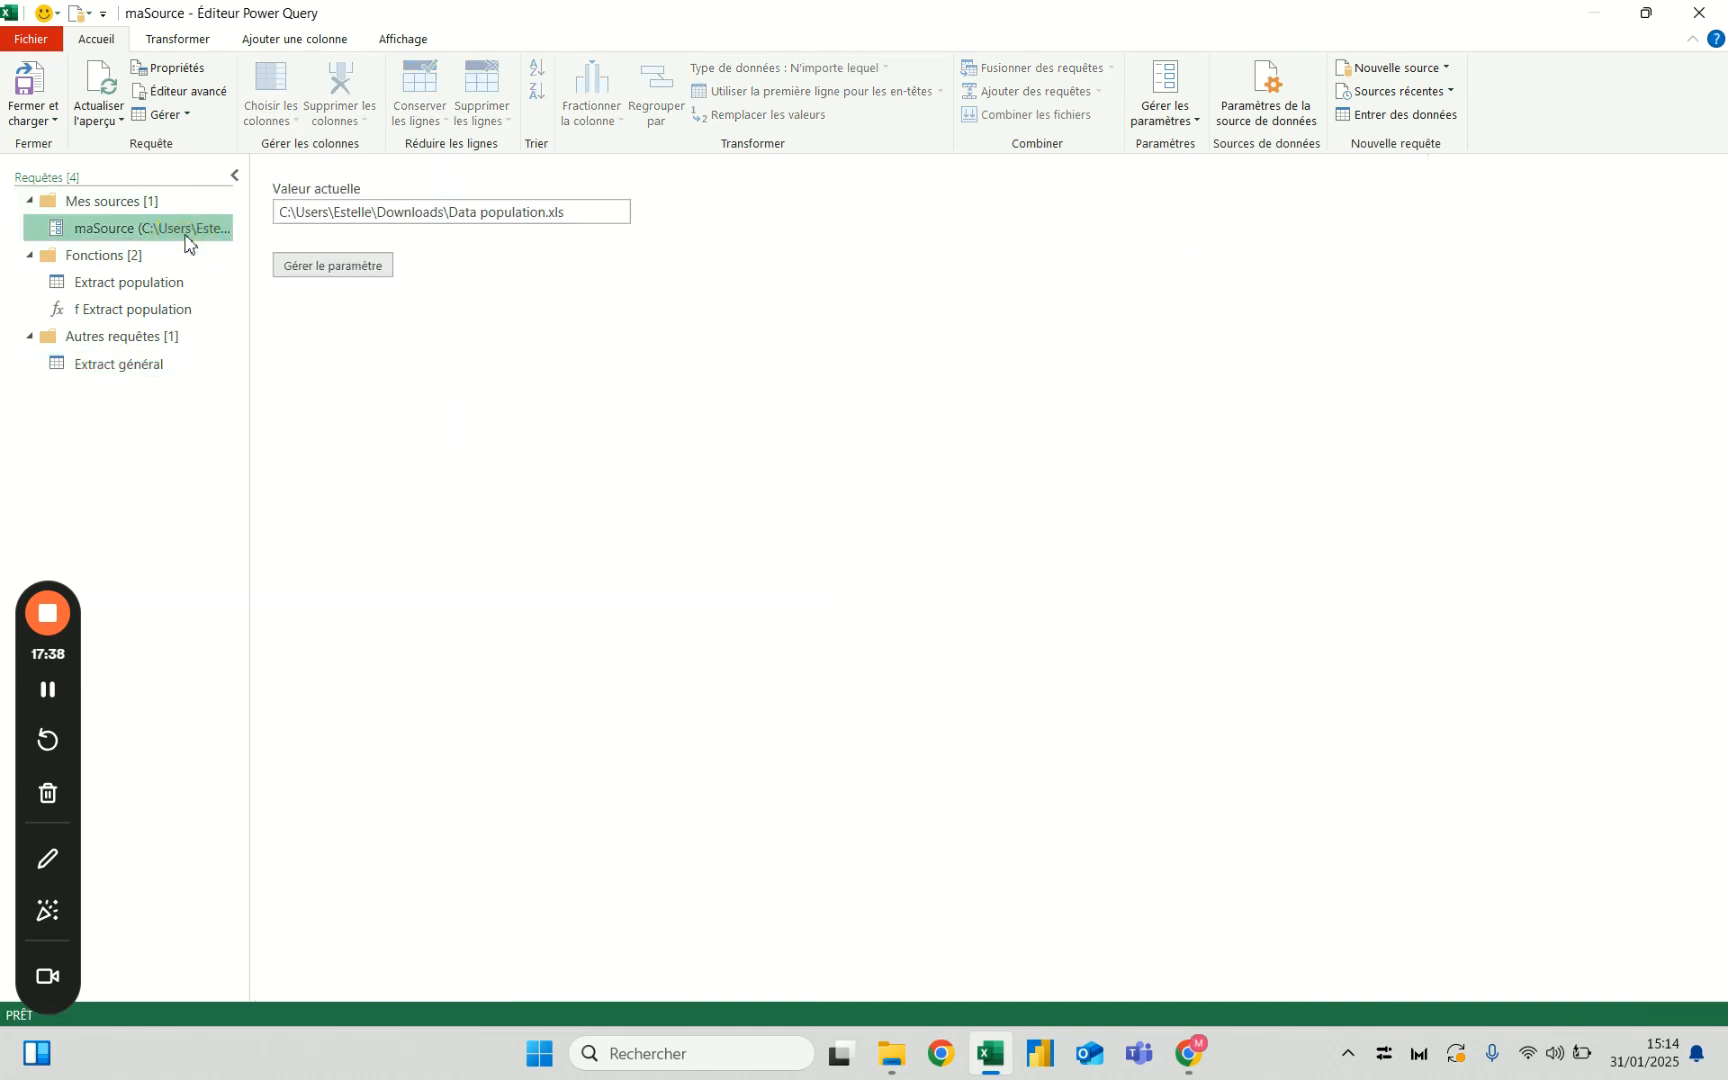
In the Source step of Extract général, replace the hard-coded file path inside File.Contents with maSource and validate the formula.
left_click(147, 366)
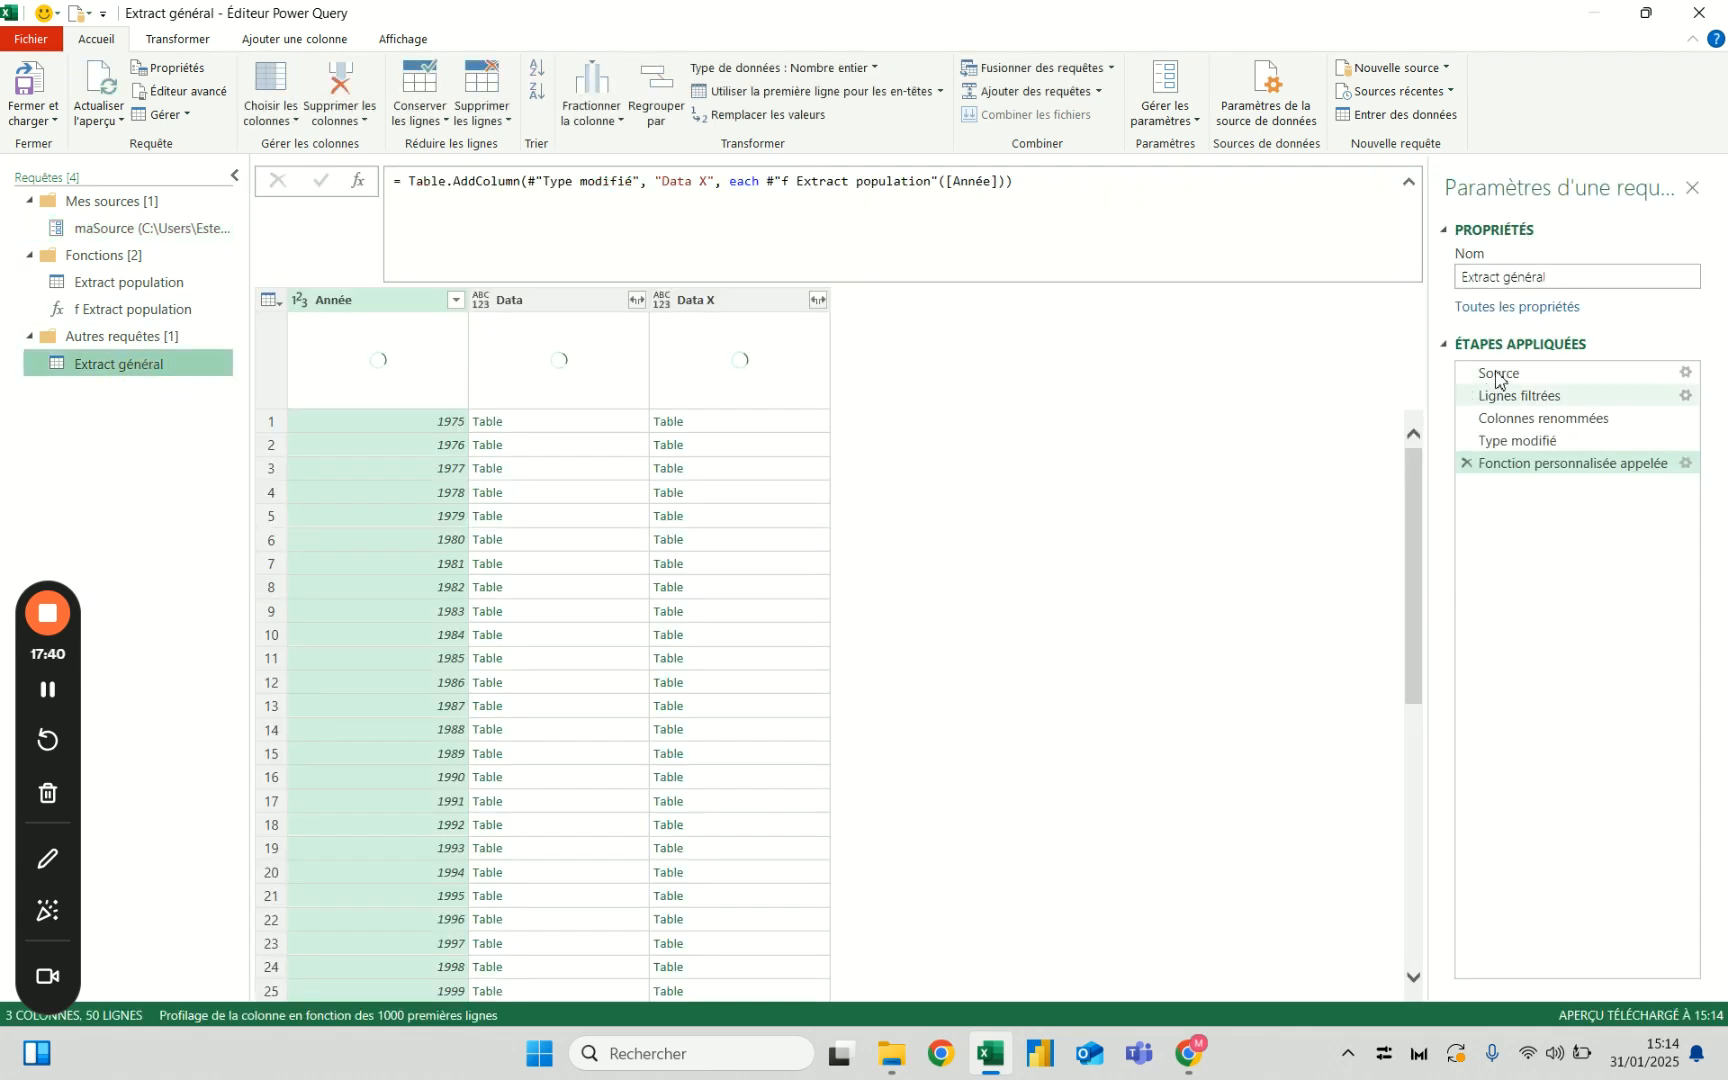
left_click(1502, 376)
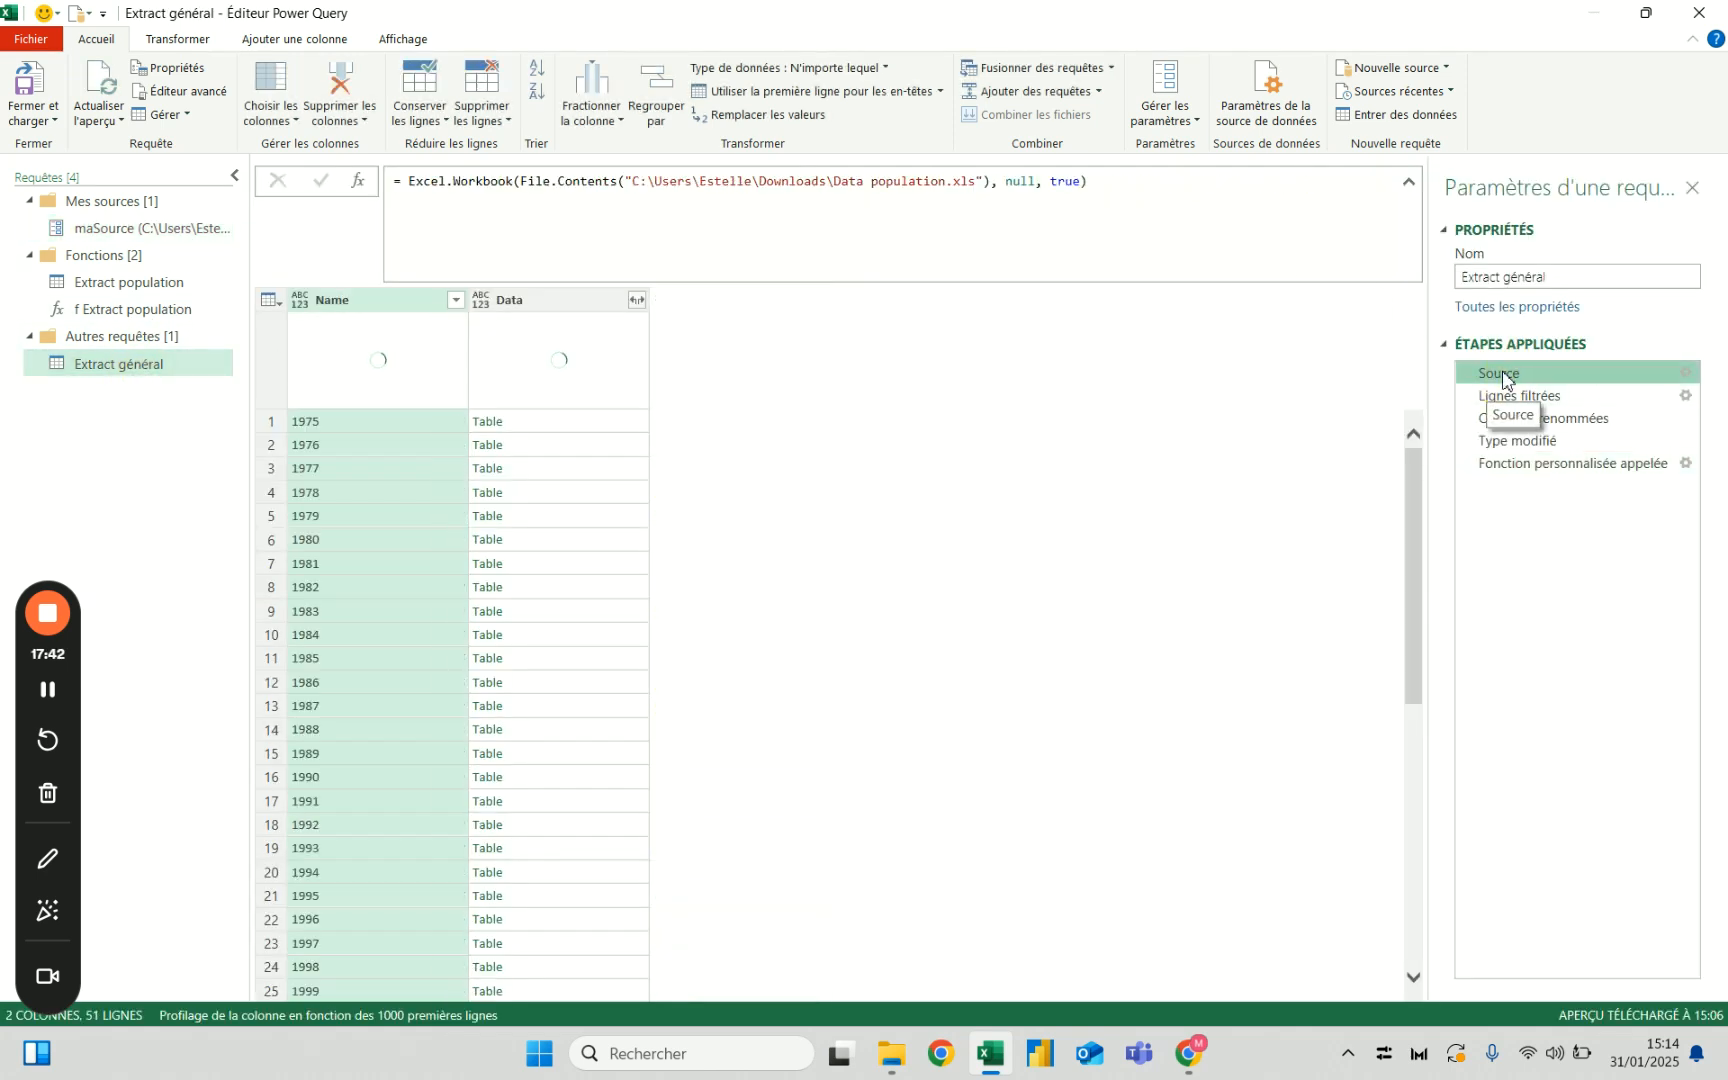
left_click_drag(628, 188, 996, 179)
type("ma")
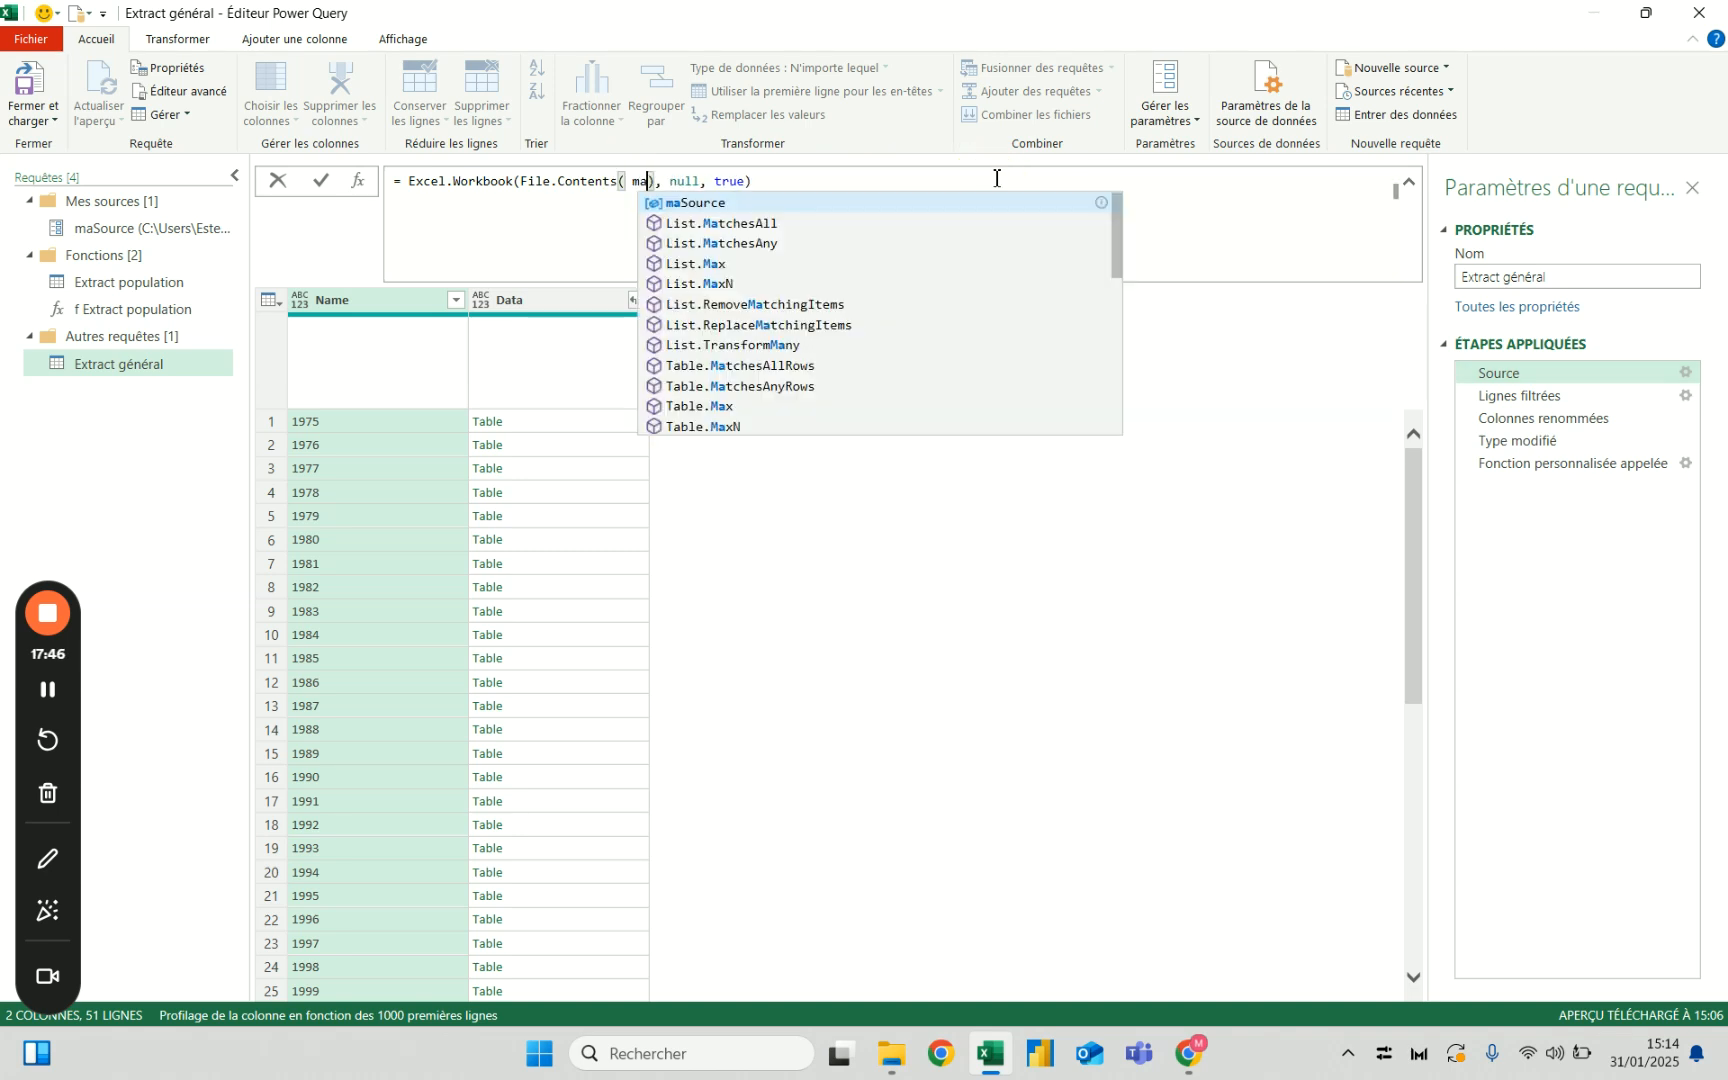
key("Tab")
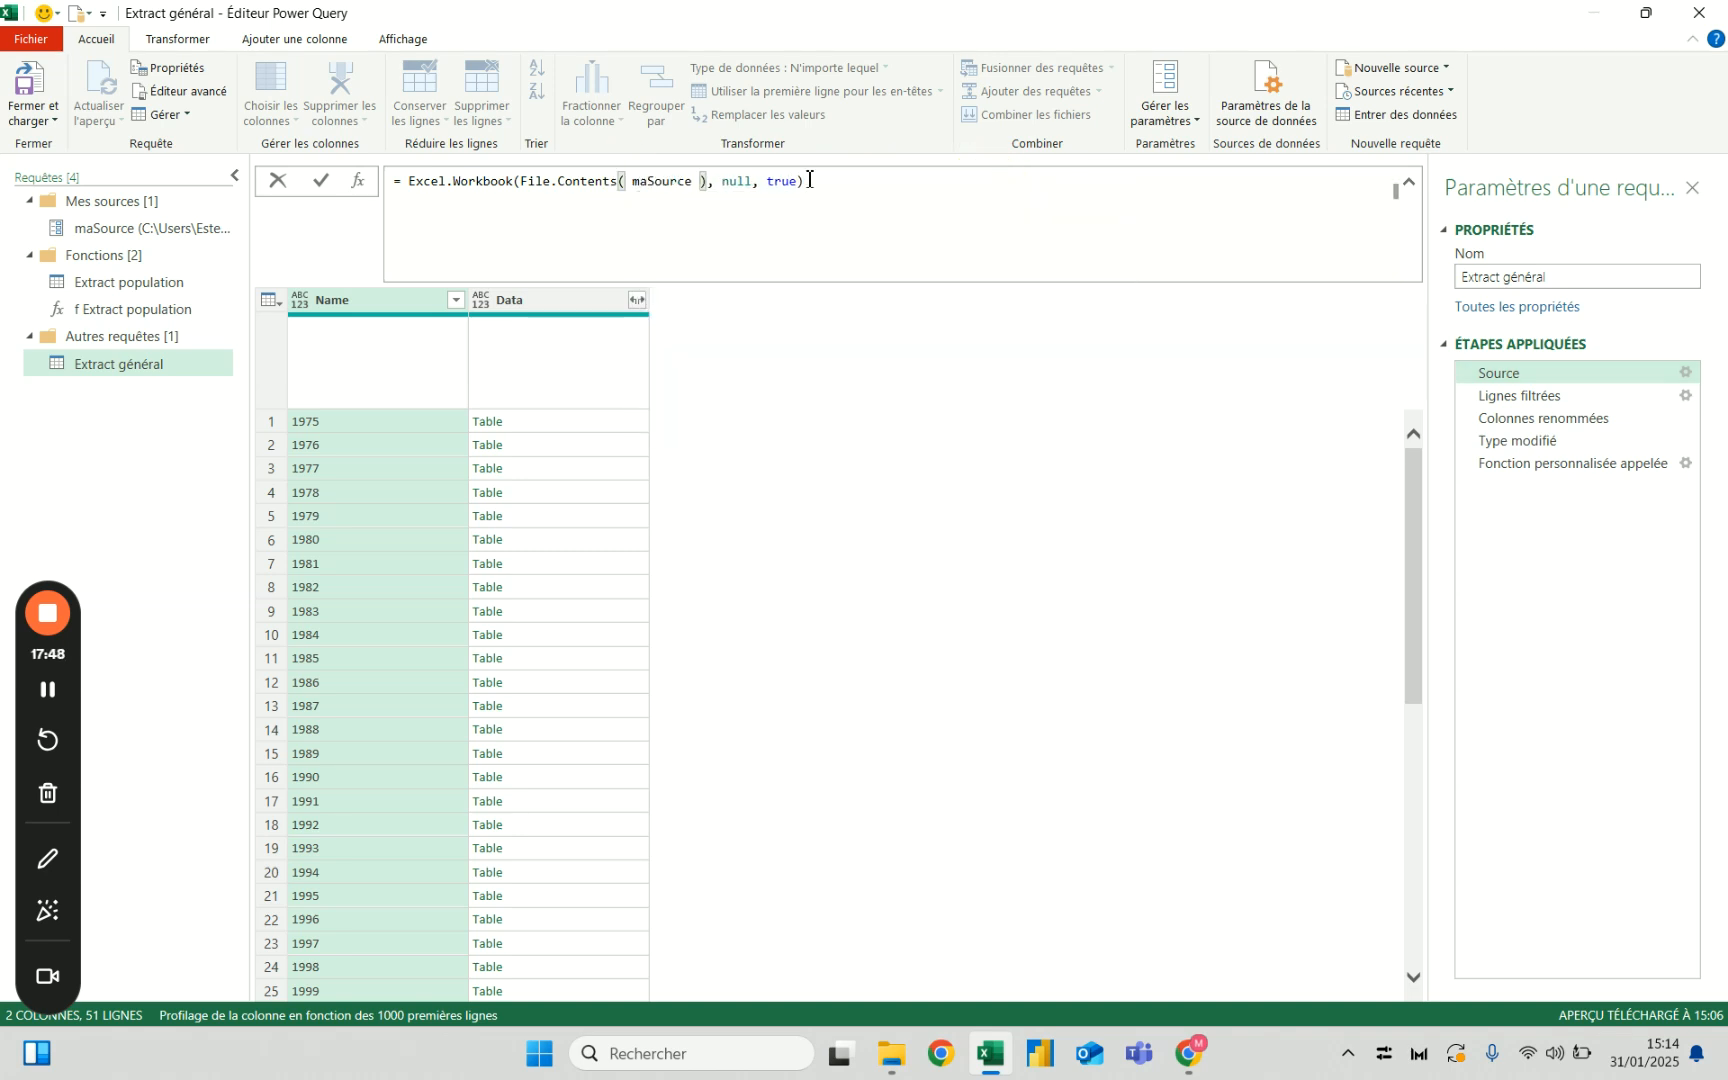
left_click(321, 184)
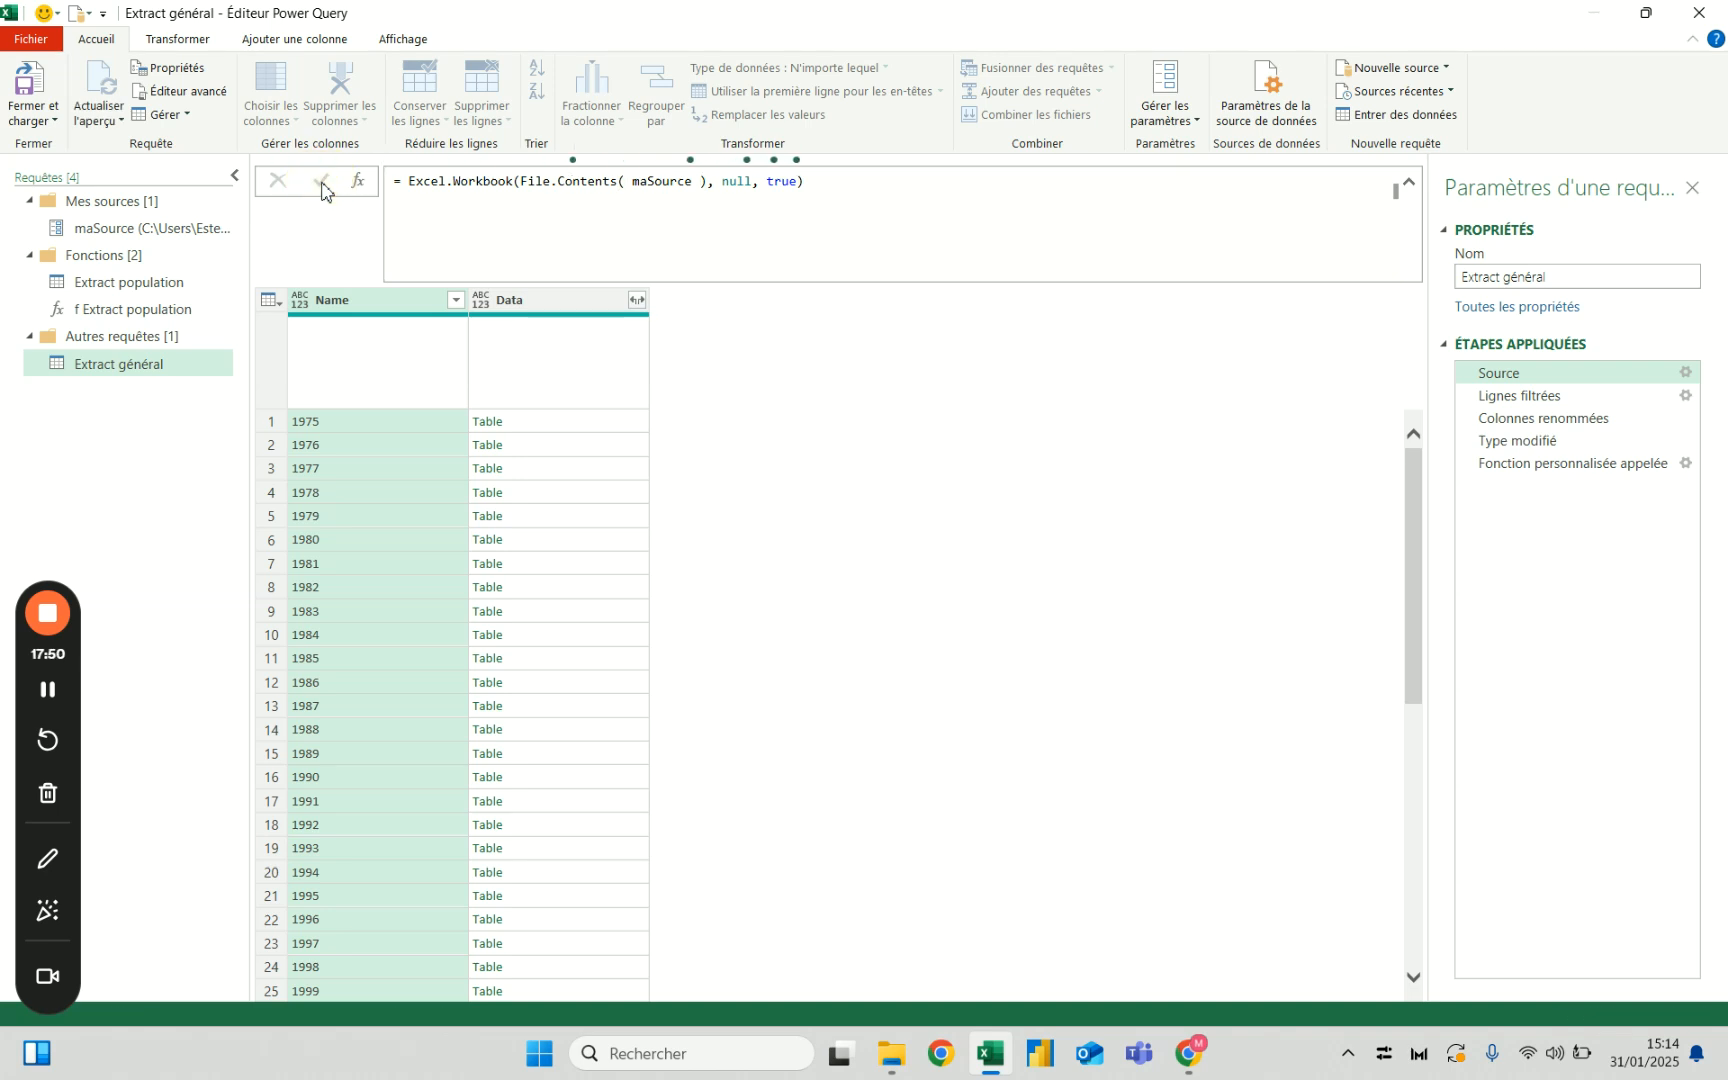
Examine the maSource parameter, the Source line of f Extract population, and the first-row Data and Data X tables in Extract général.
left_click(140, 232)
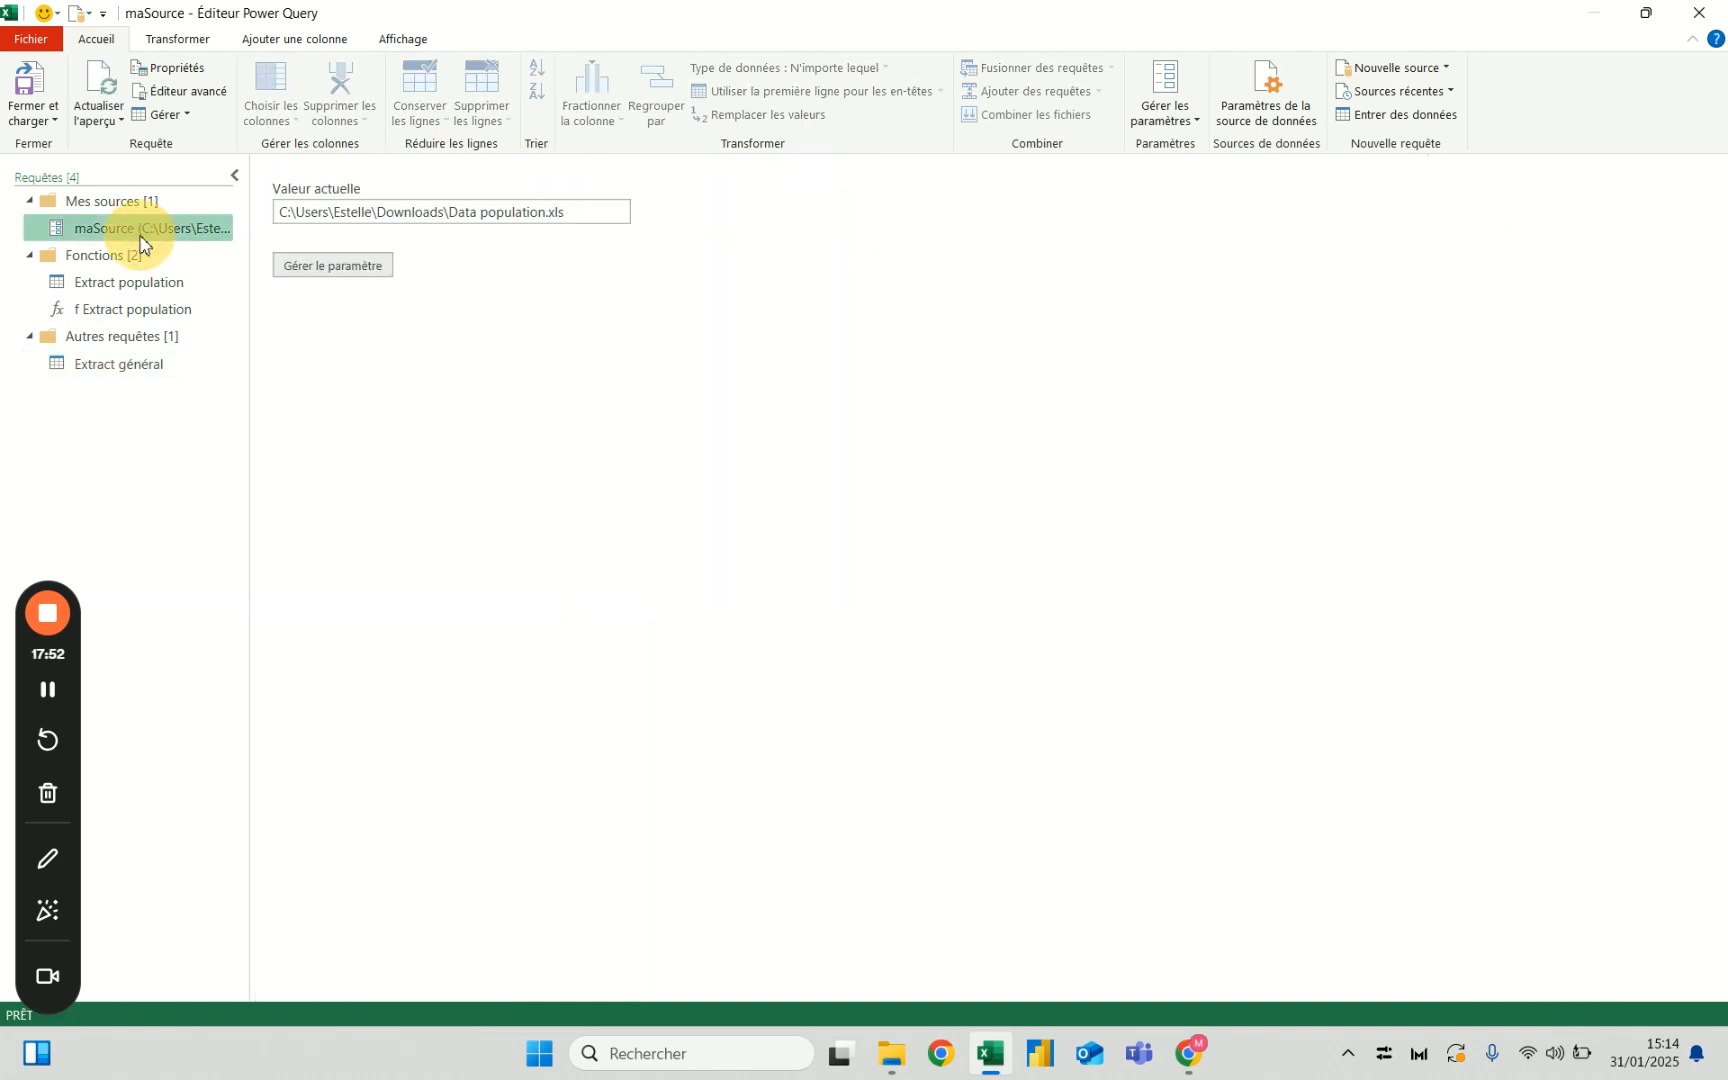
left_click(123, 375)
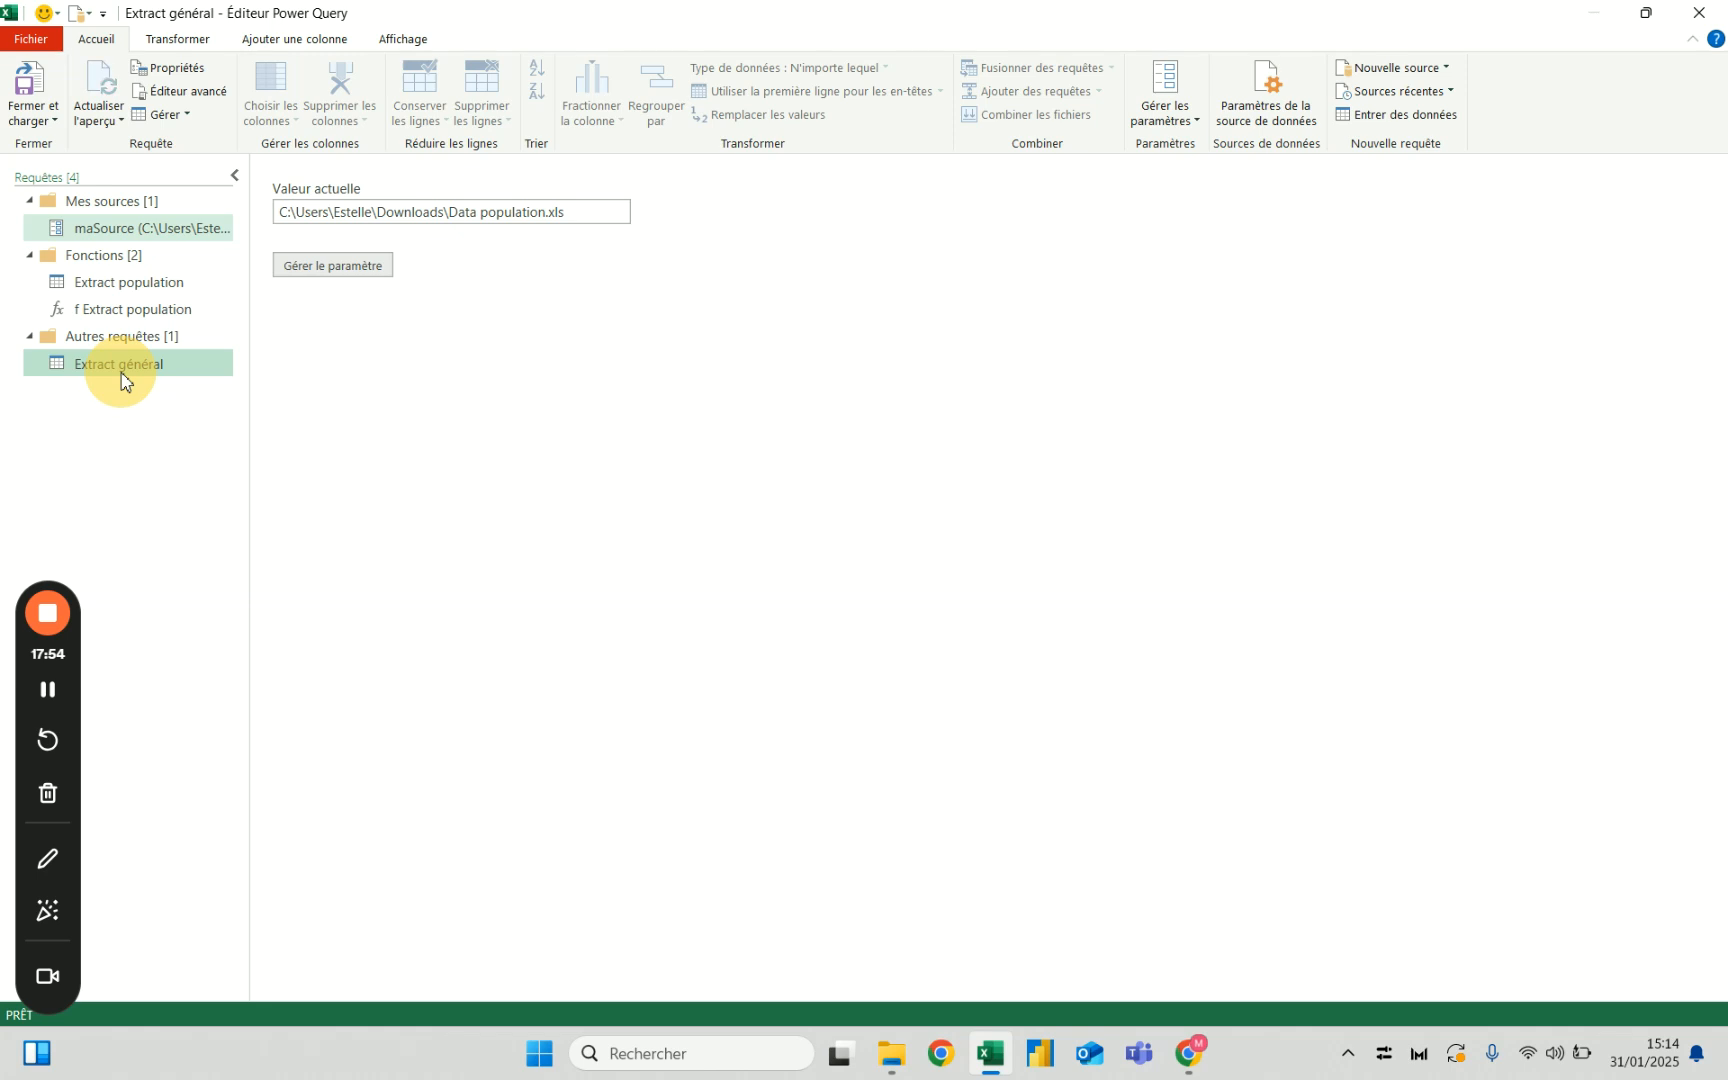
left_click_drag(1522, 397, 1492, 372)
left_click(1495, 372)
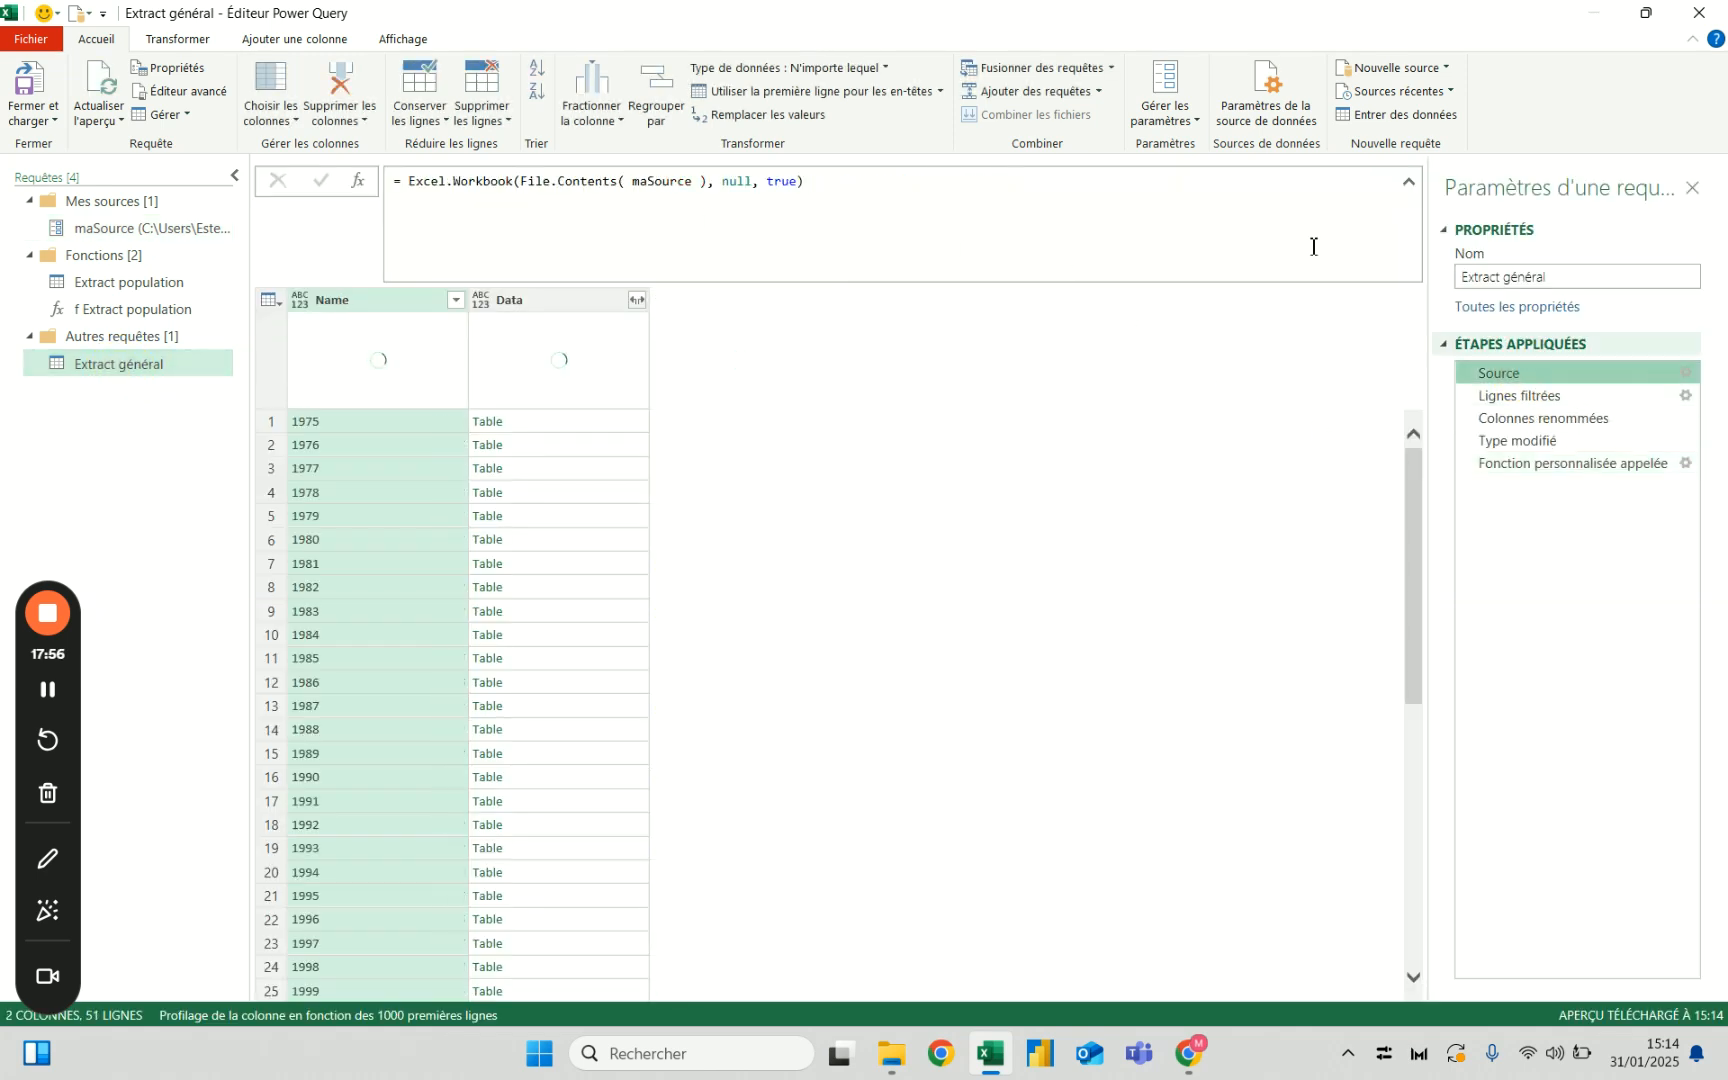
left_click(148, 312)
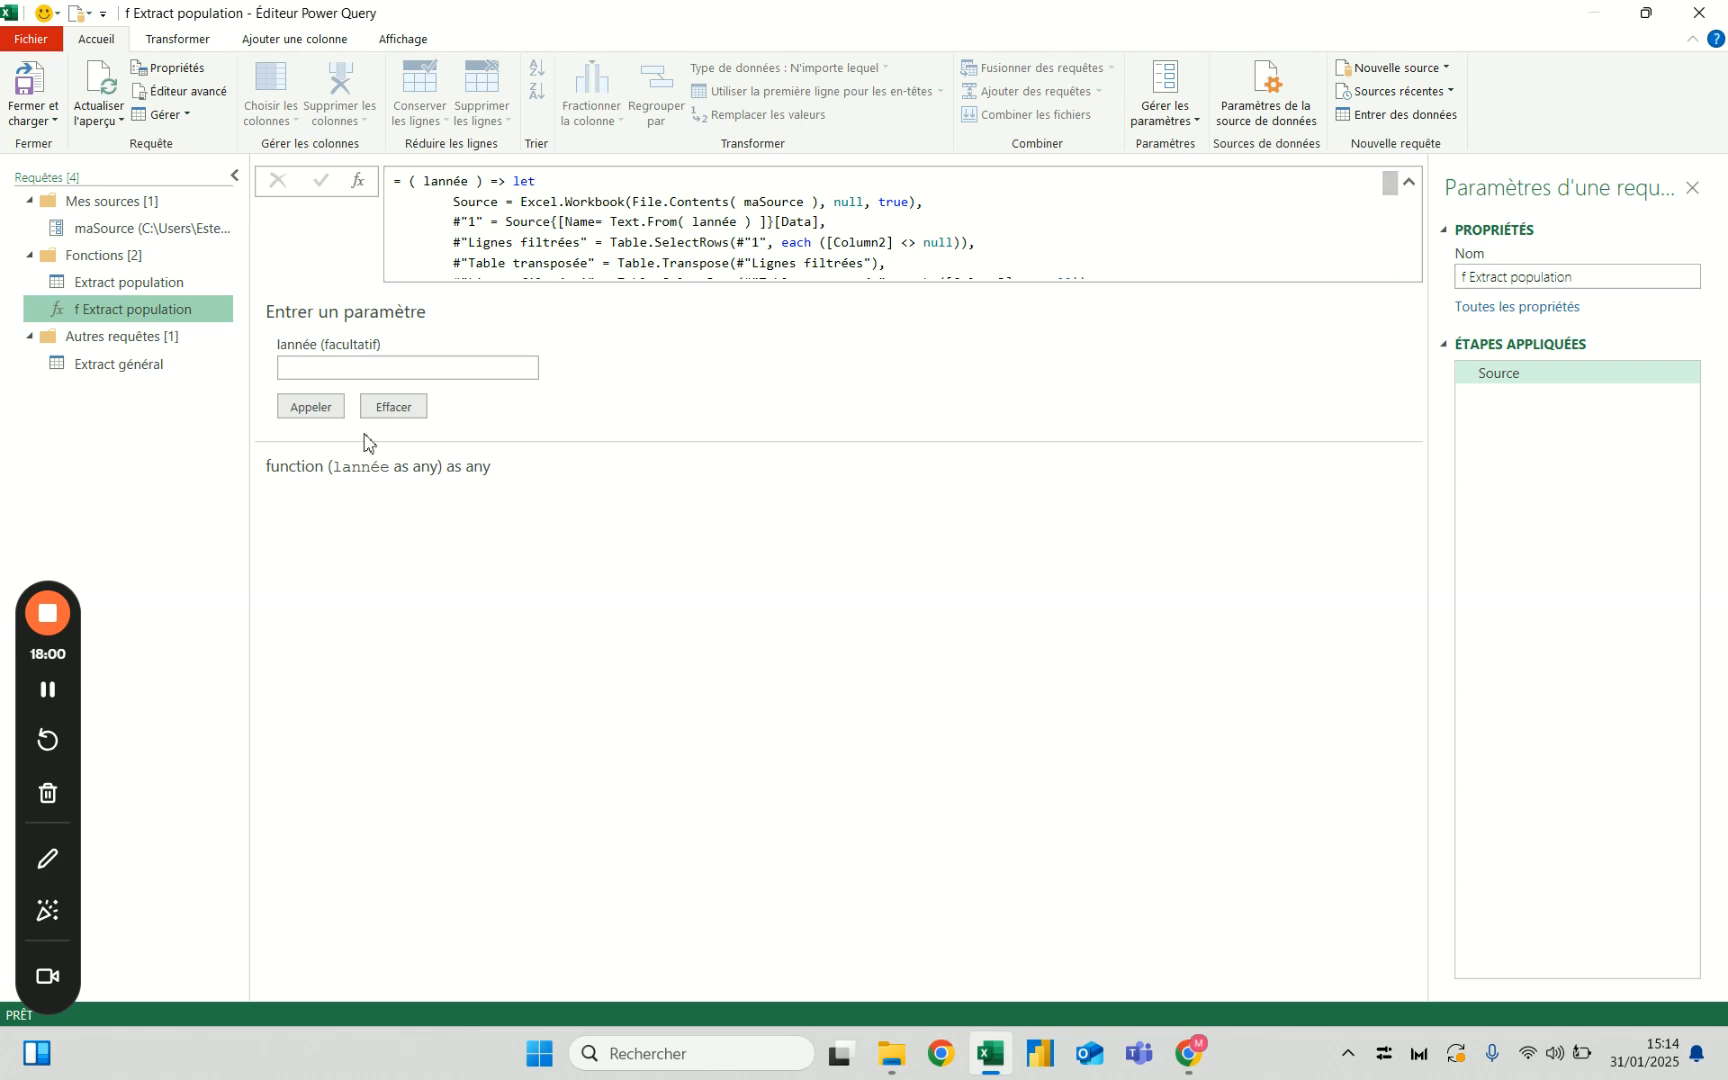
left_click(125, 364)
left_click(744, 421)
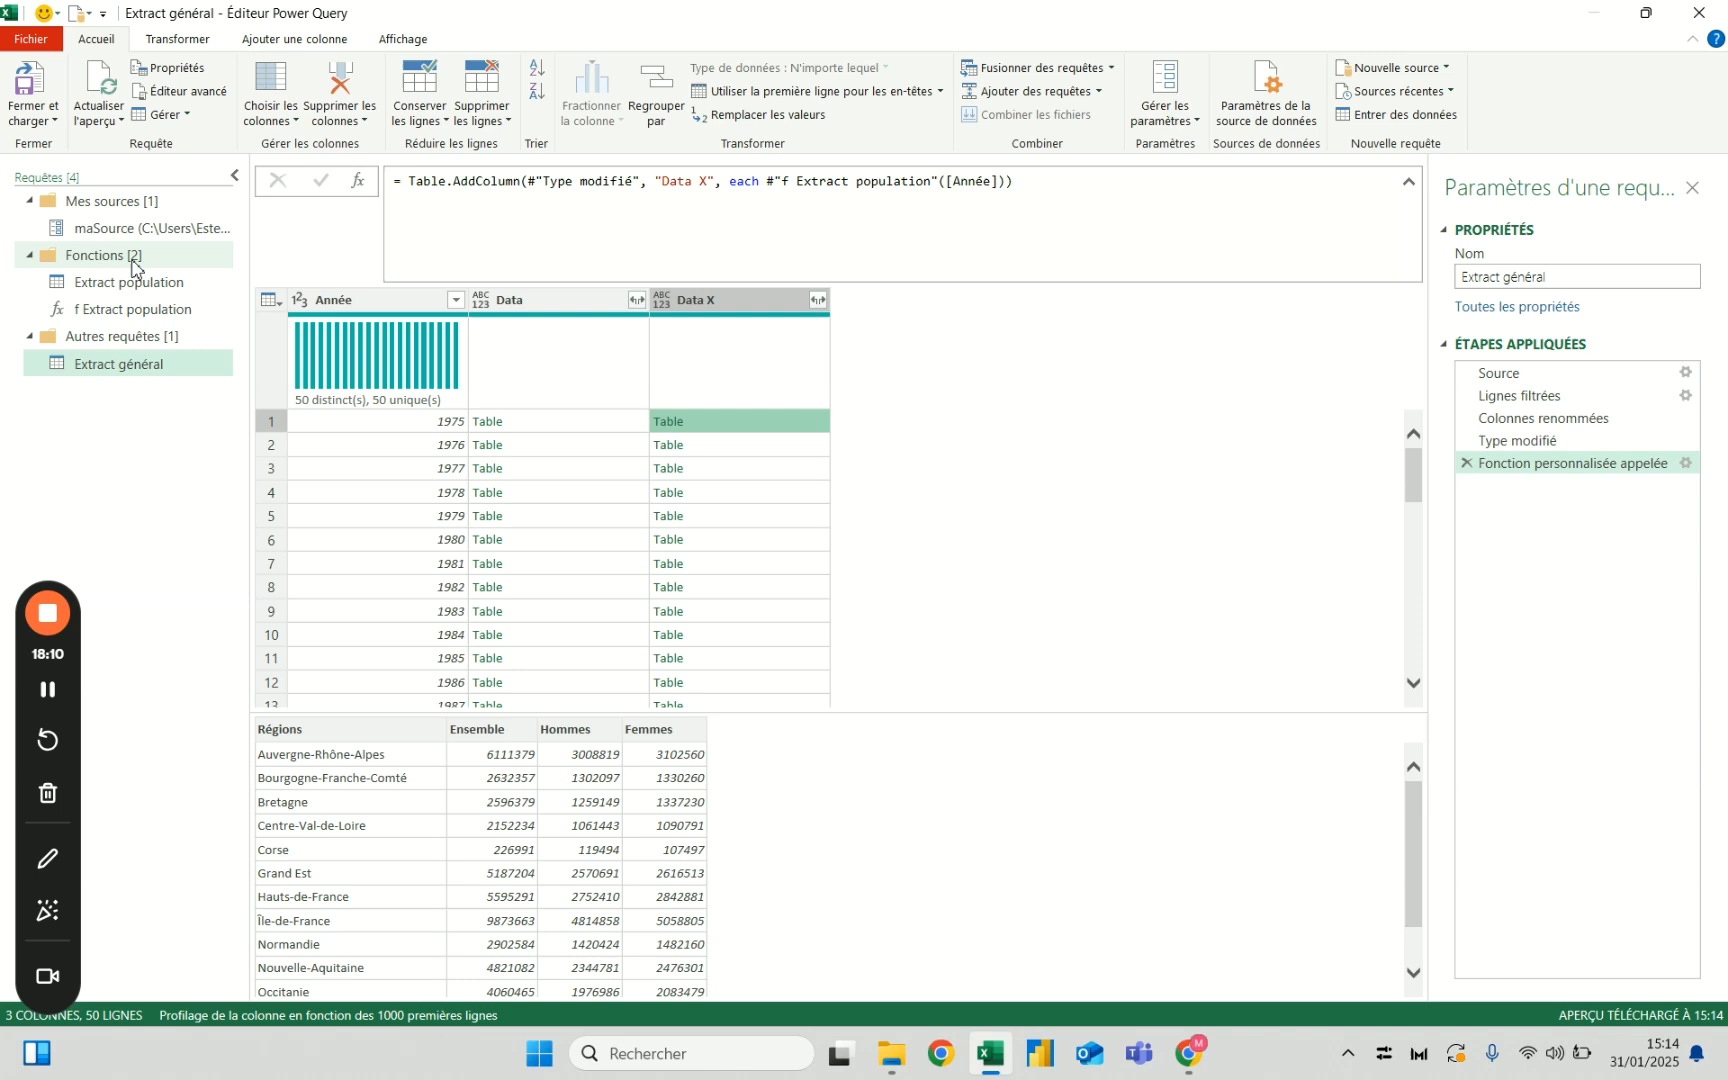
left_click(127, 312)
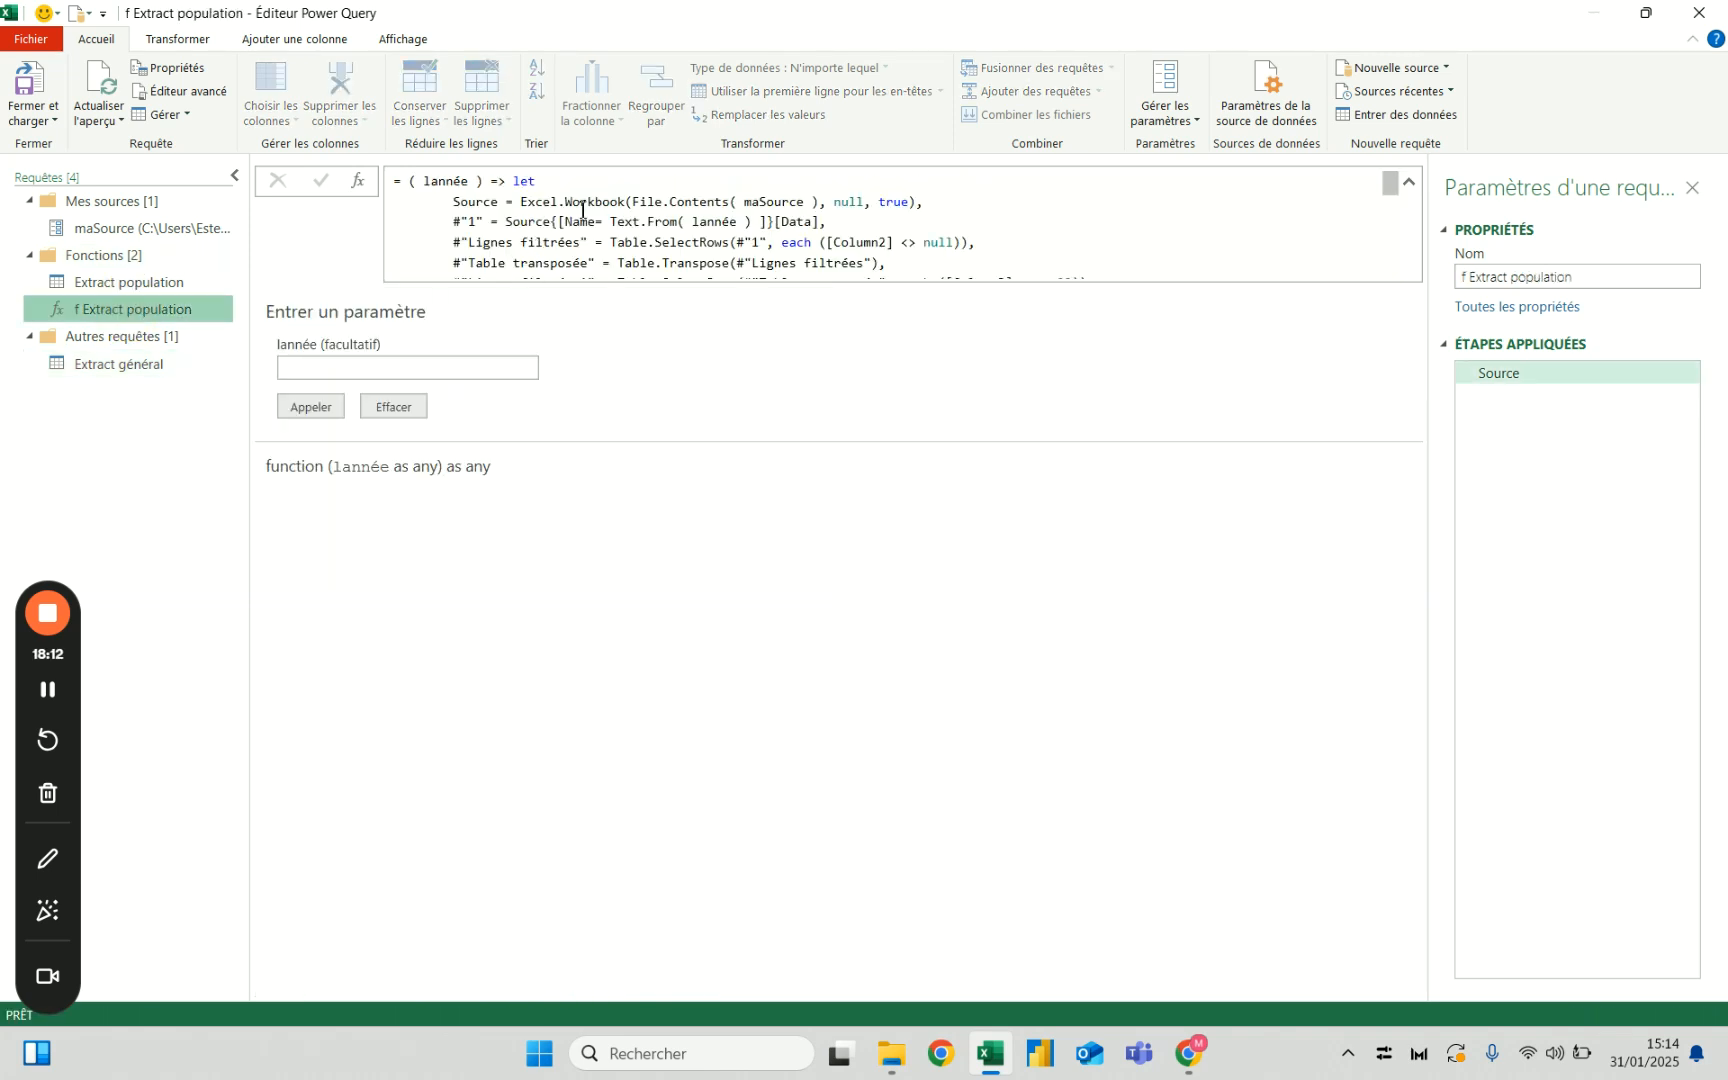
left_click_drag(913, 205, 451, 203)
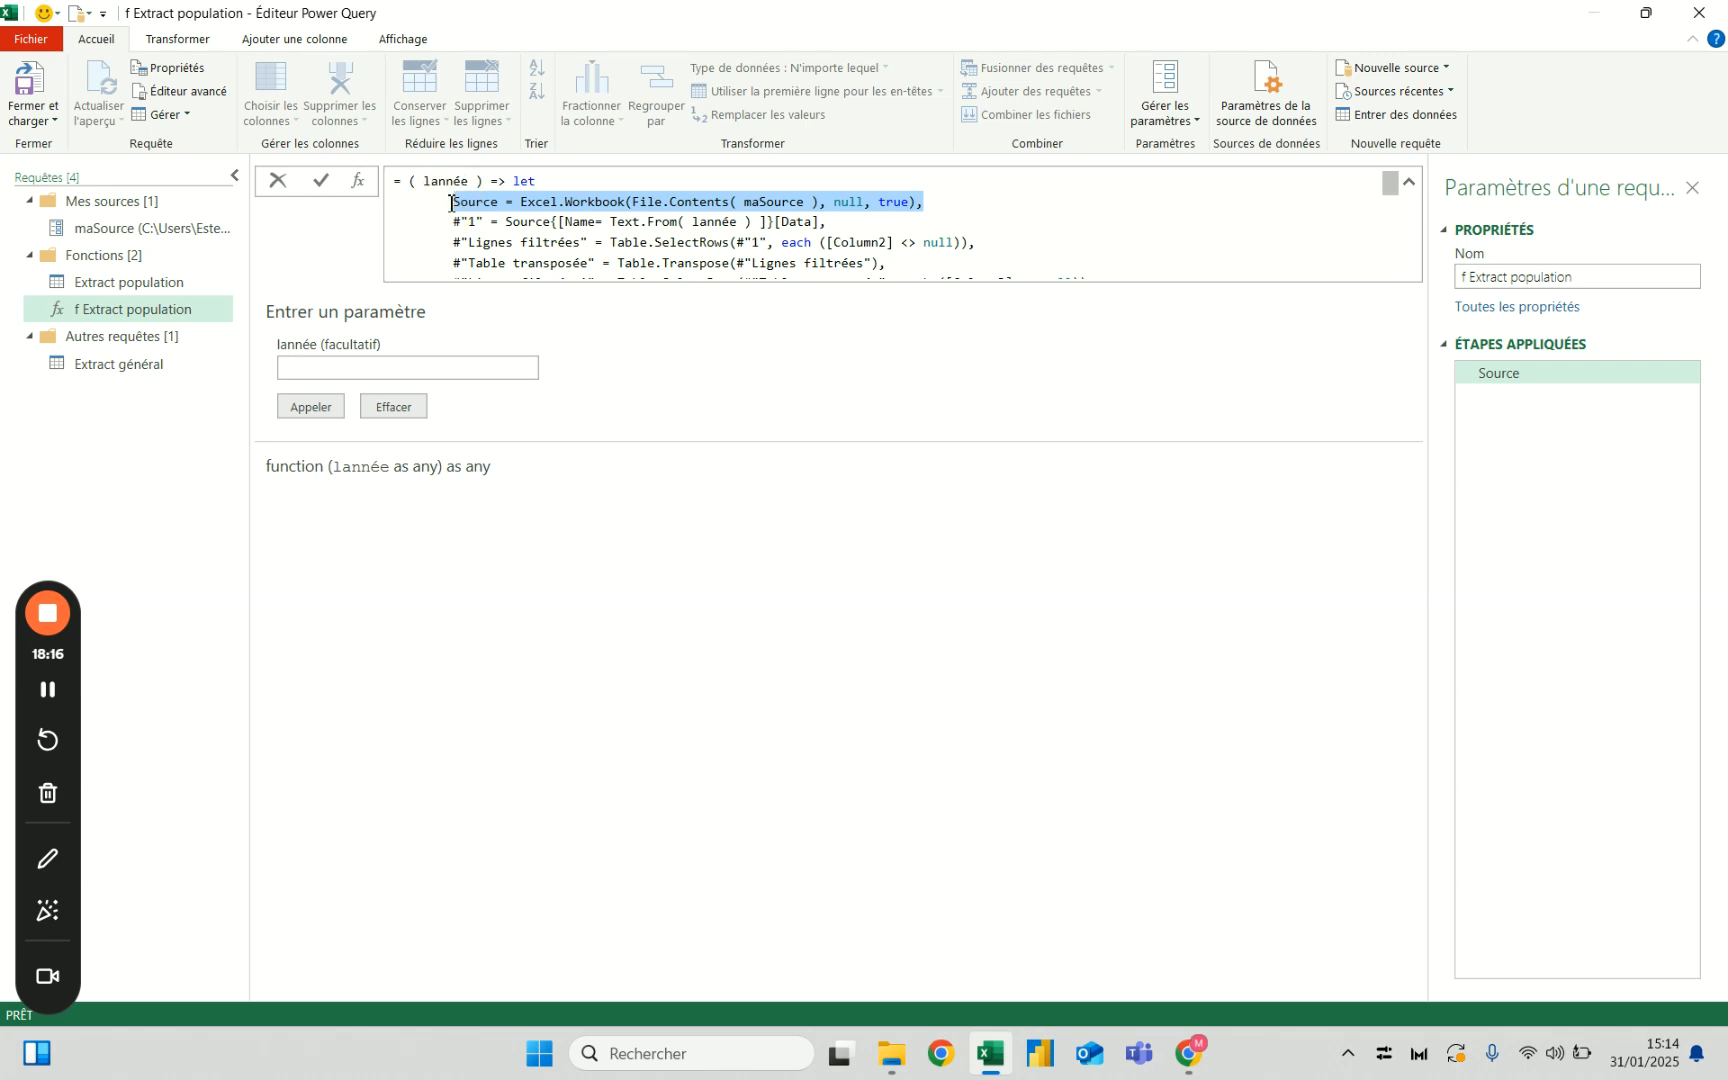
left_click(86, 363)
left_click(580, 421)
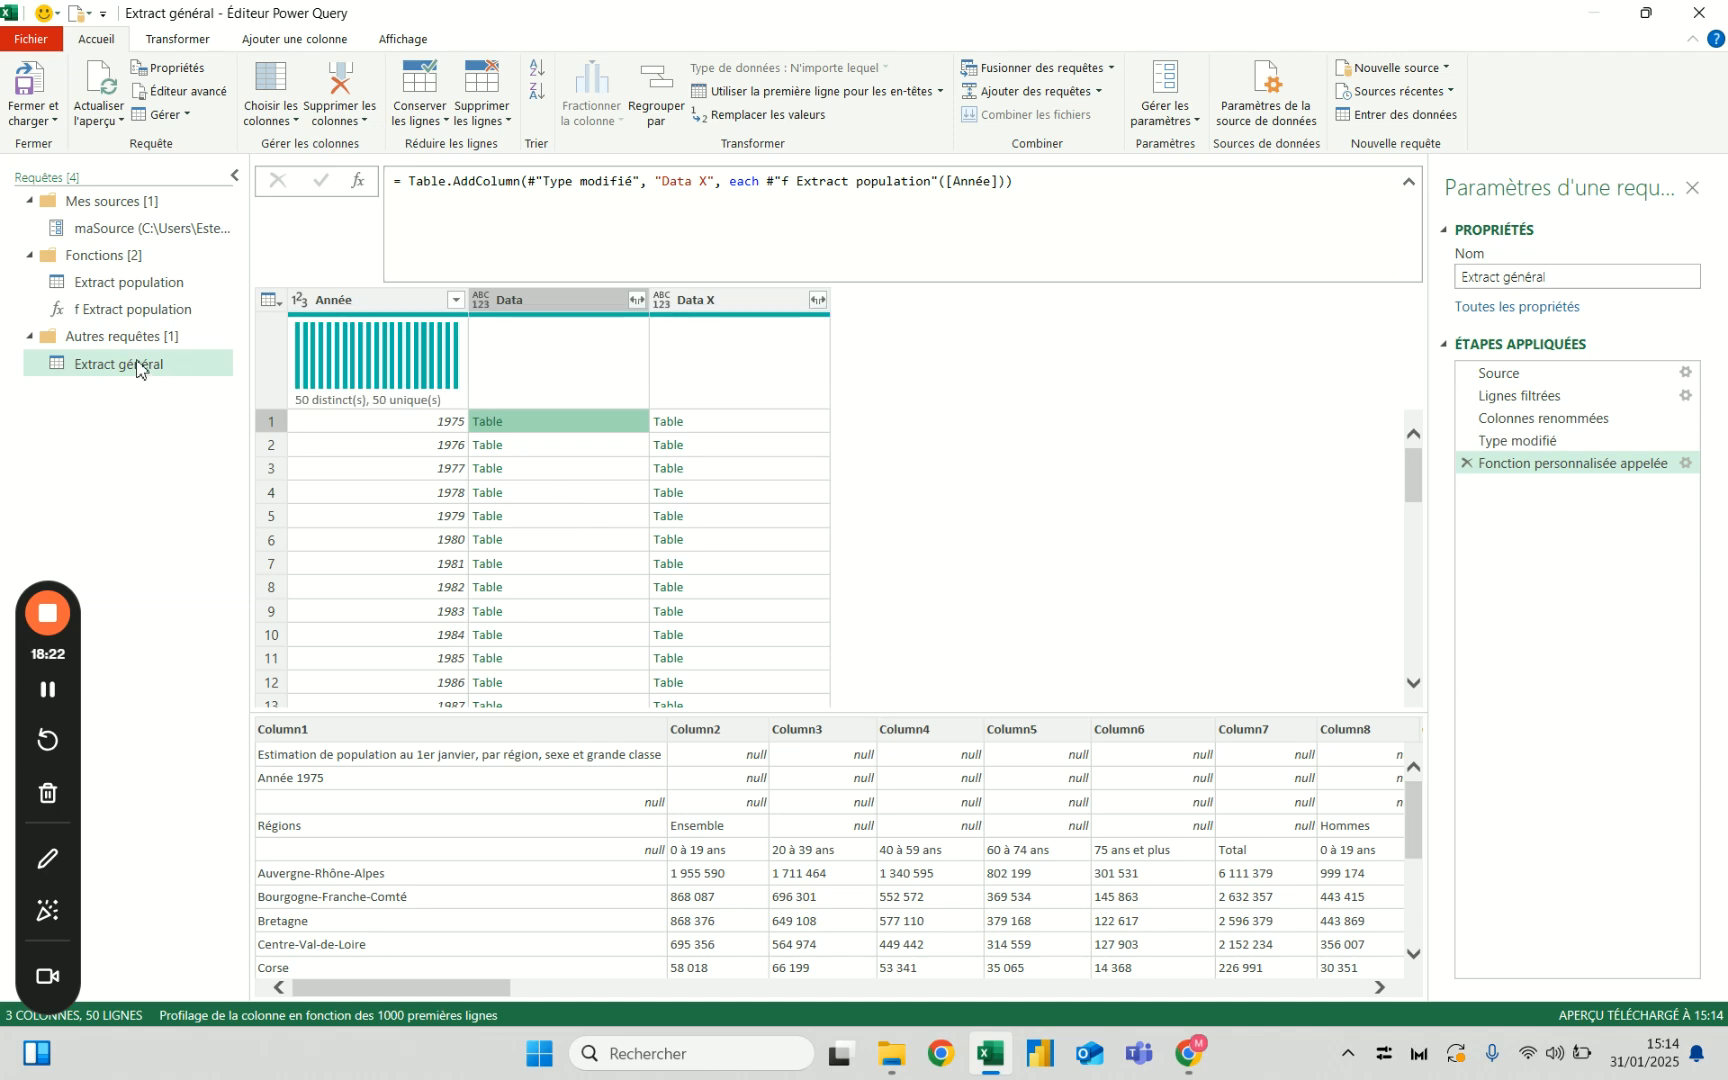
Delete the whole Source = Excel.Workbook(...) line from the formula of the f Extract population function.
left_click(113, 318)
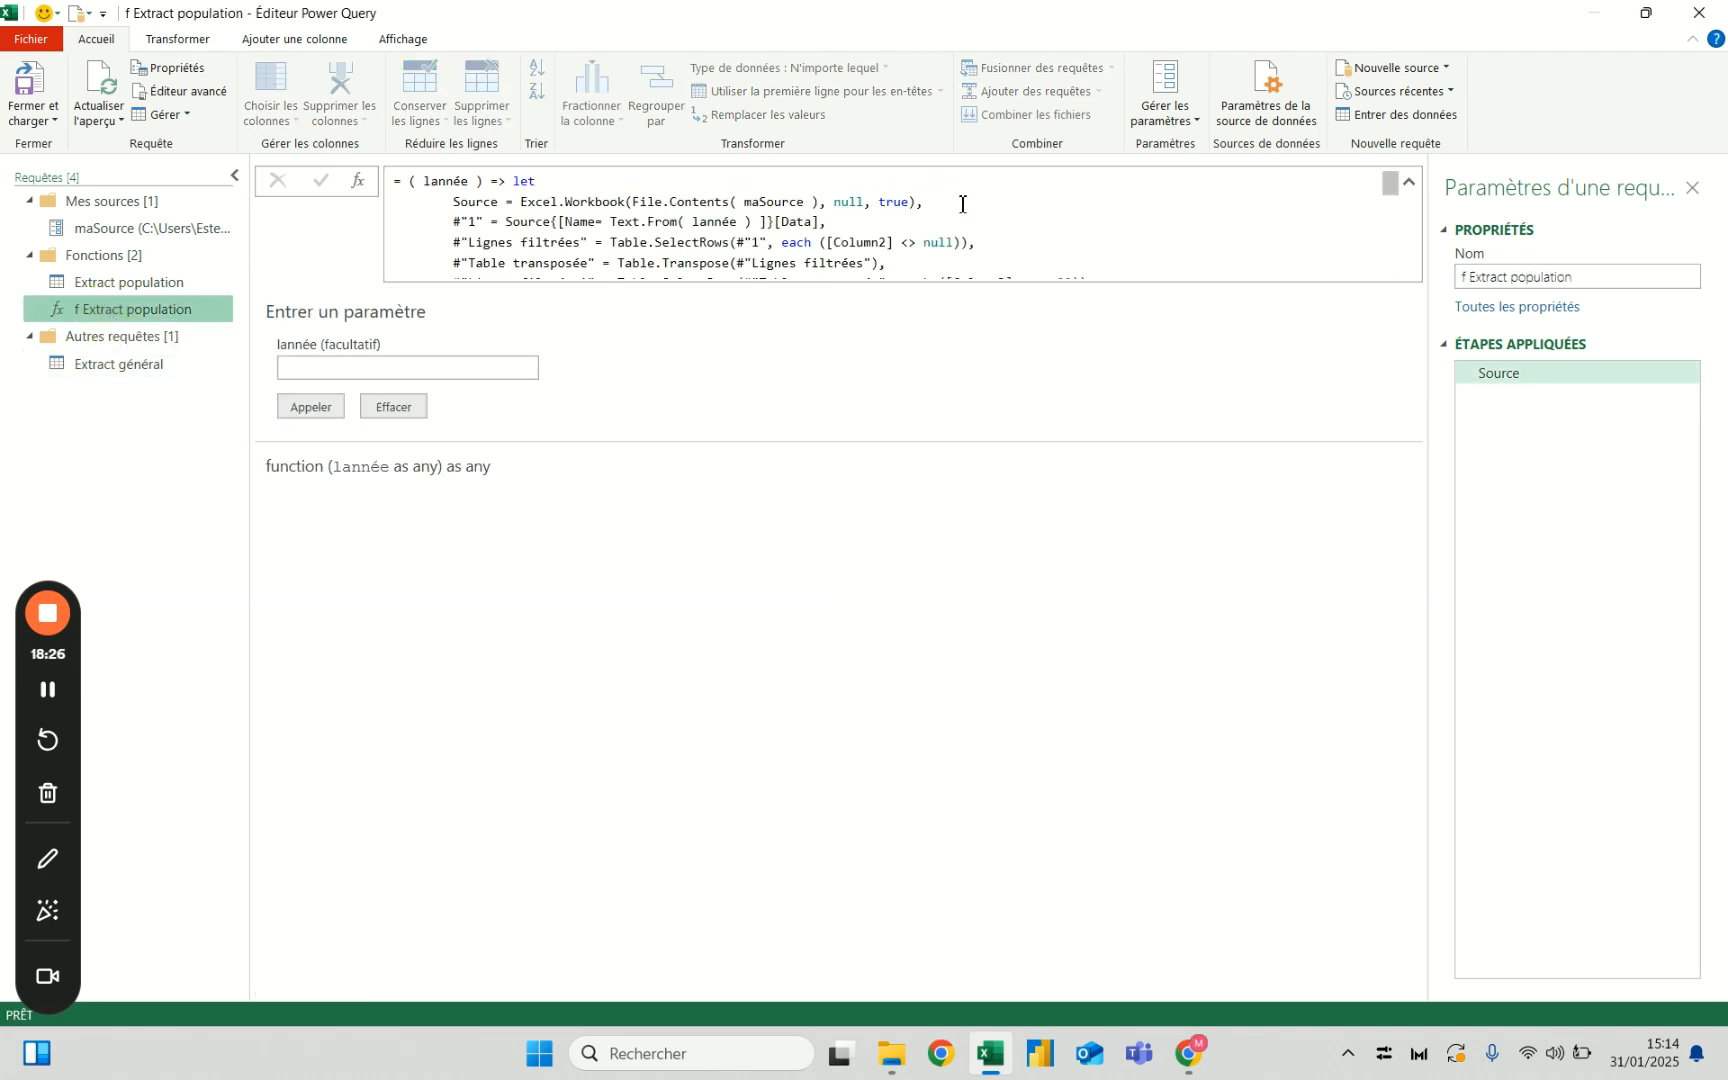
left_click_drag(937, 207, 455, 201)
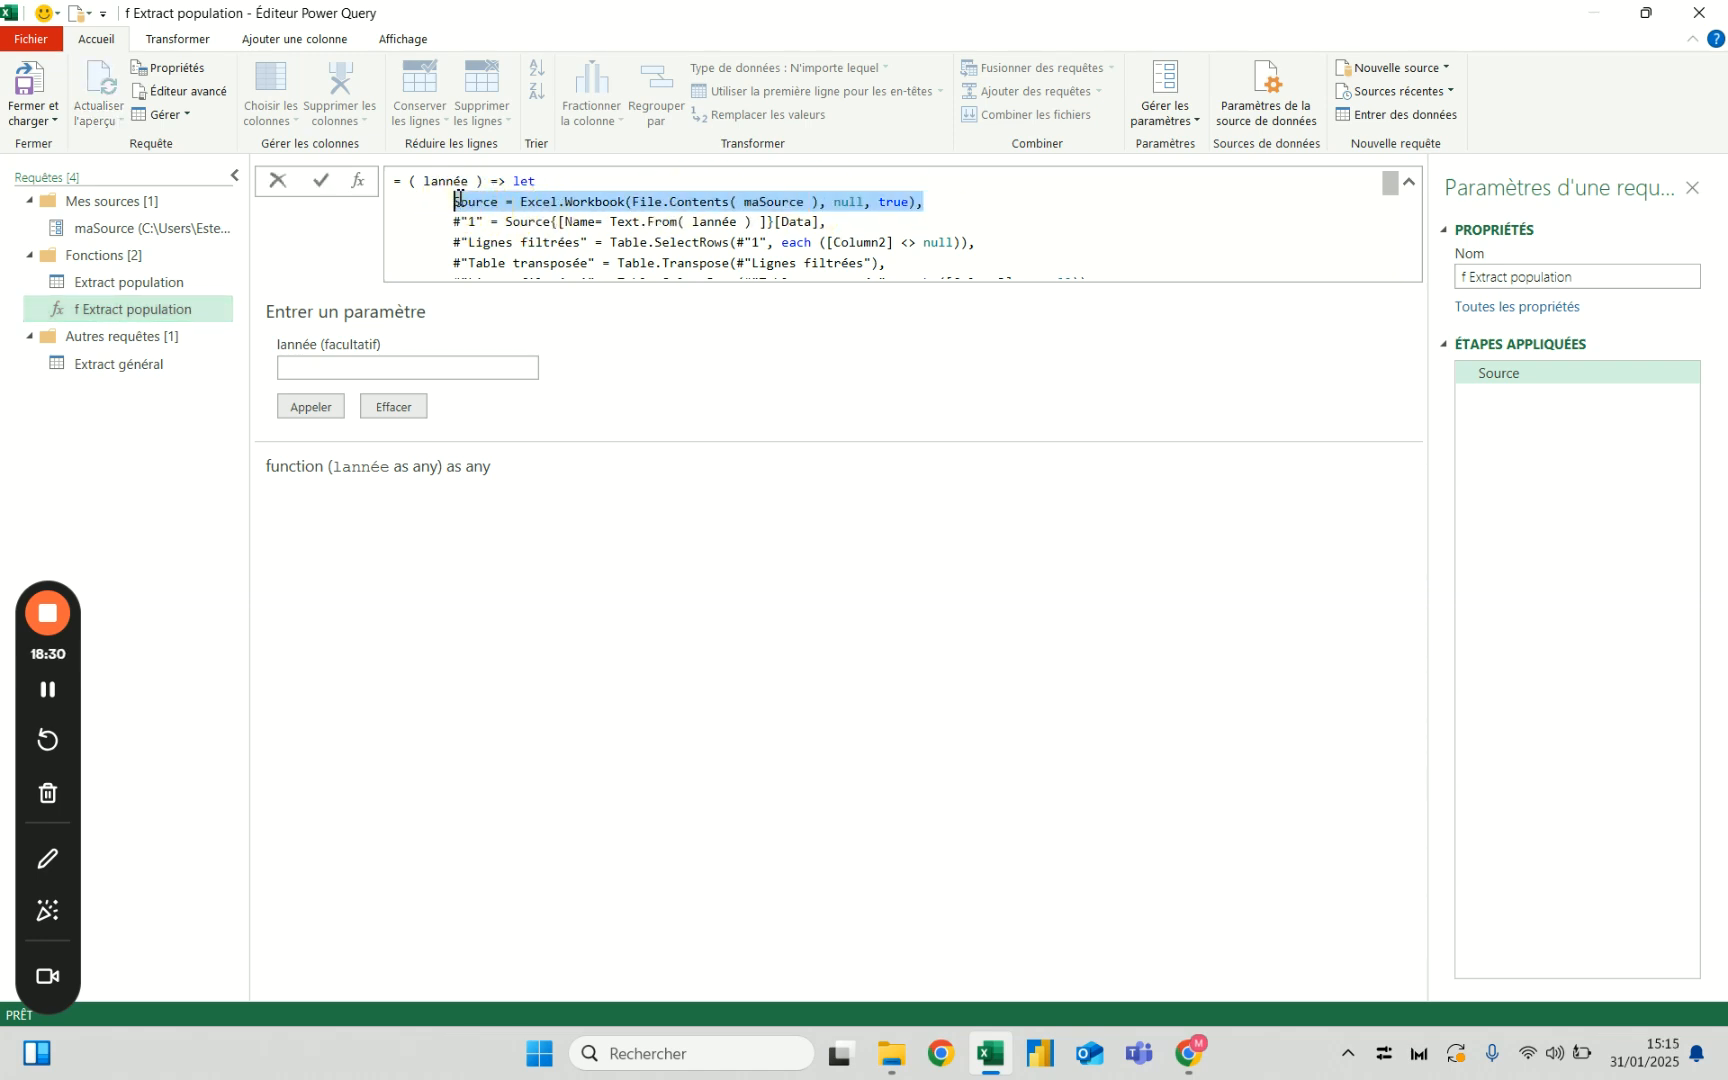
key("BackSpace")
key("BackSpace")
key("BackSpace")
key("BackSpace")
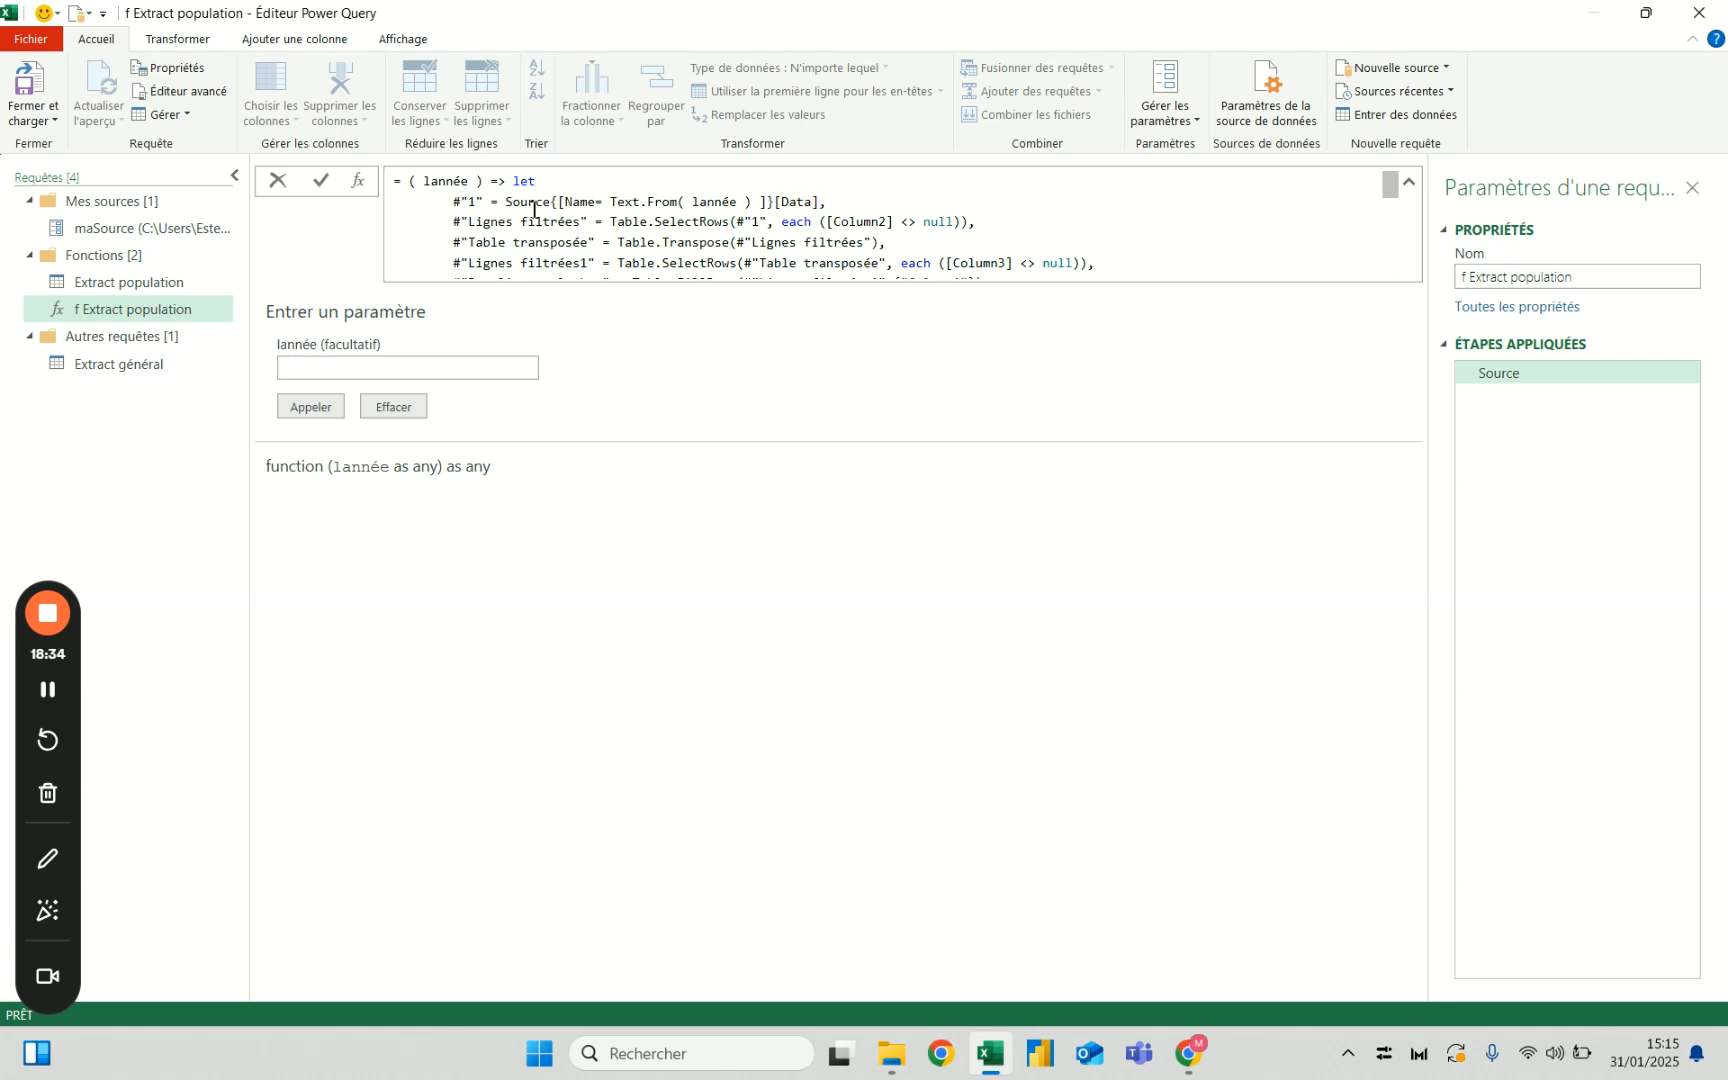
In f Extract population, replace the Source navigation expression assigned to #"1" with latable, keeping the trailing comma.
left_click(485, 202)
left_click_drag(509, 202, 836, 207)
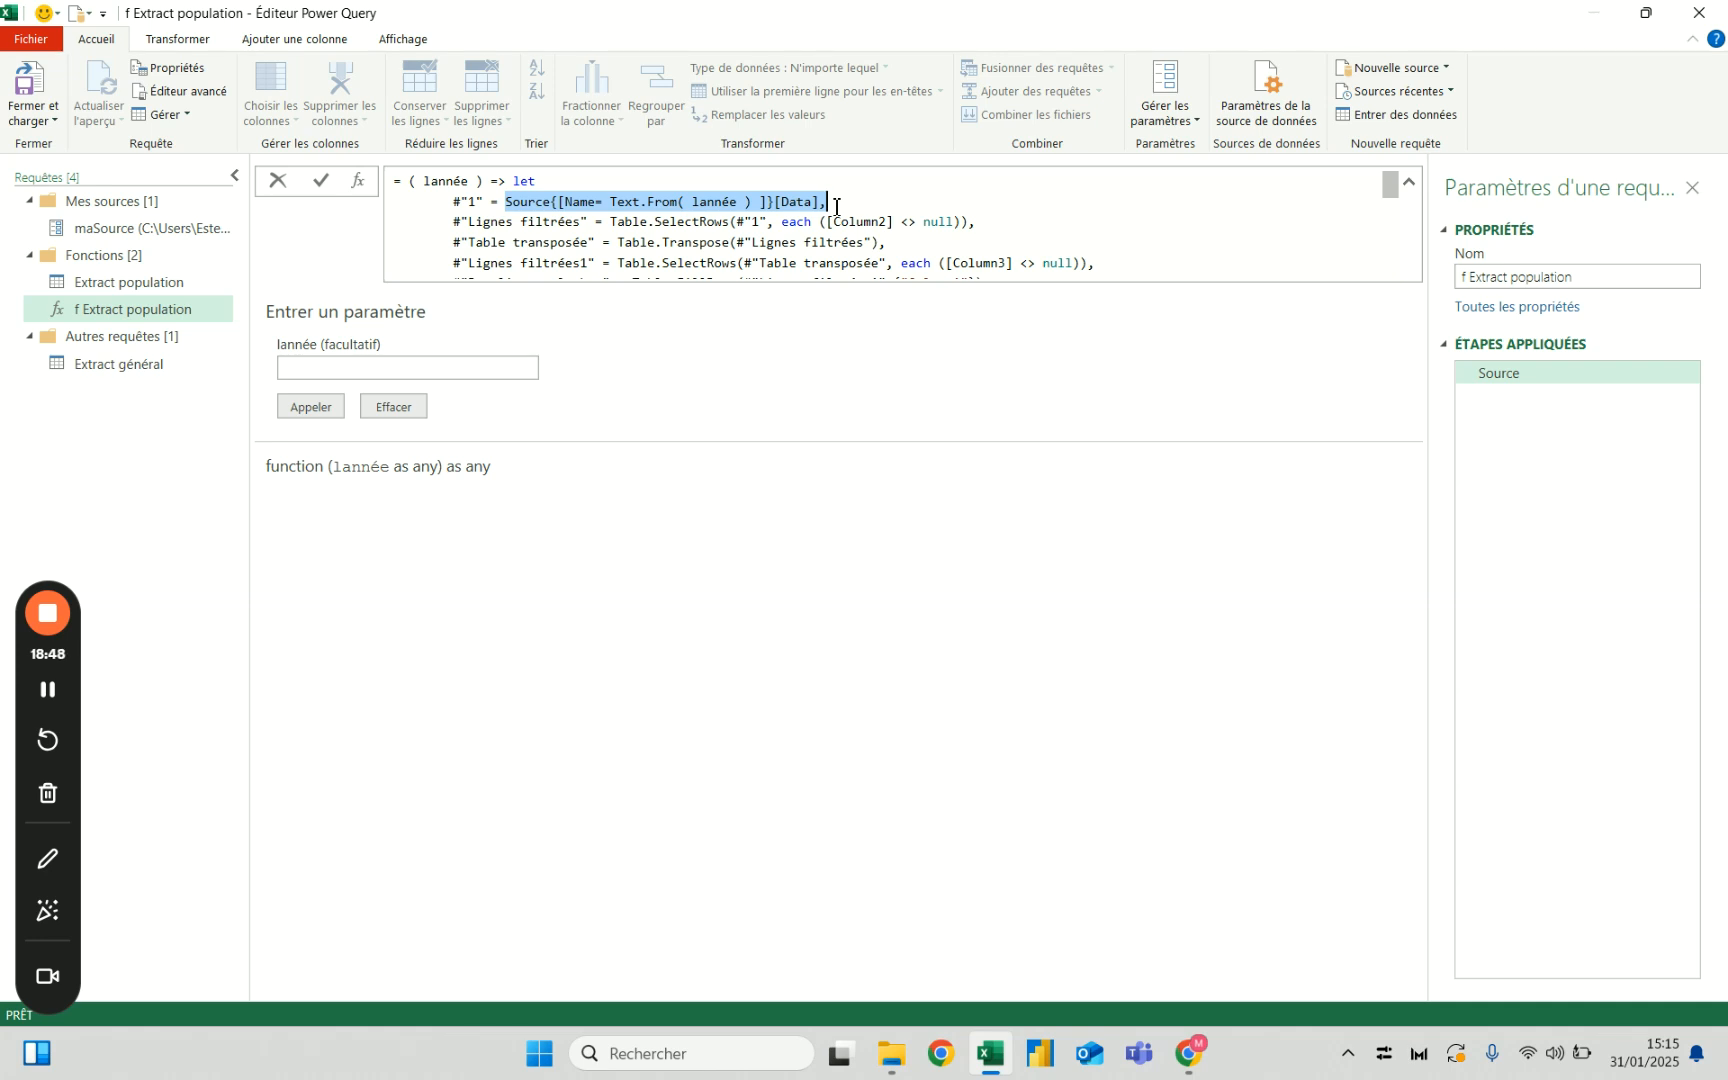
type("latable ,")
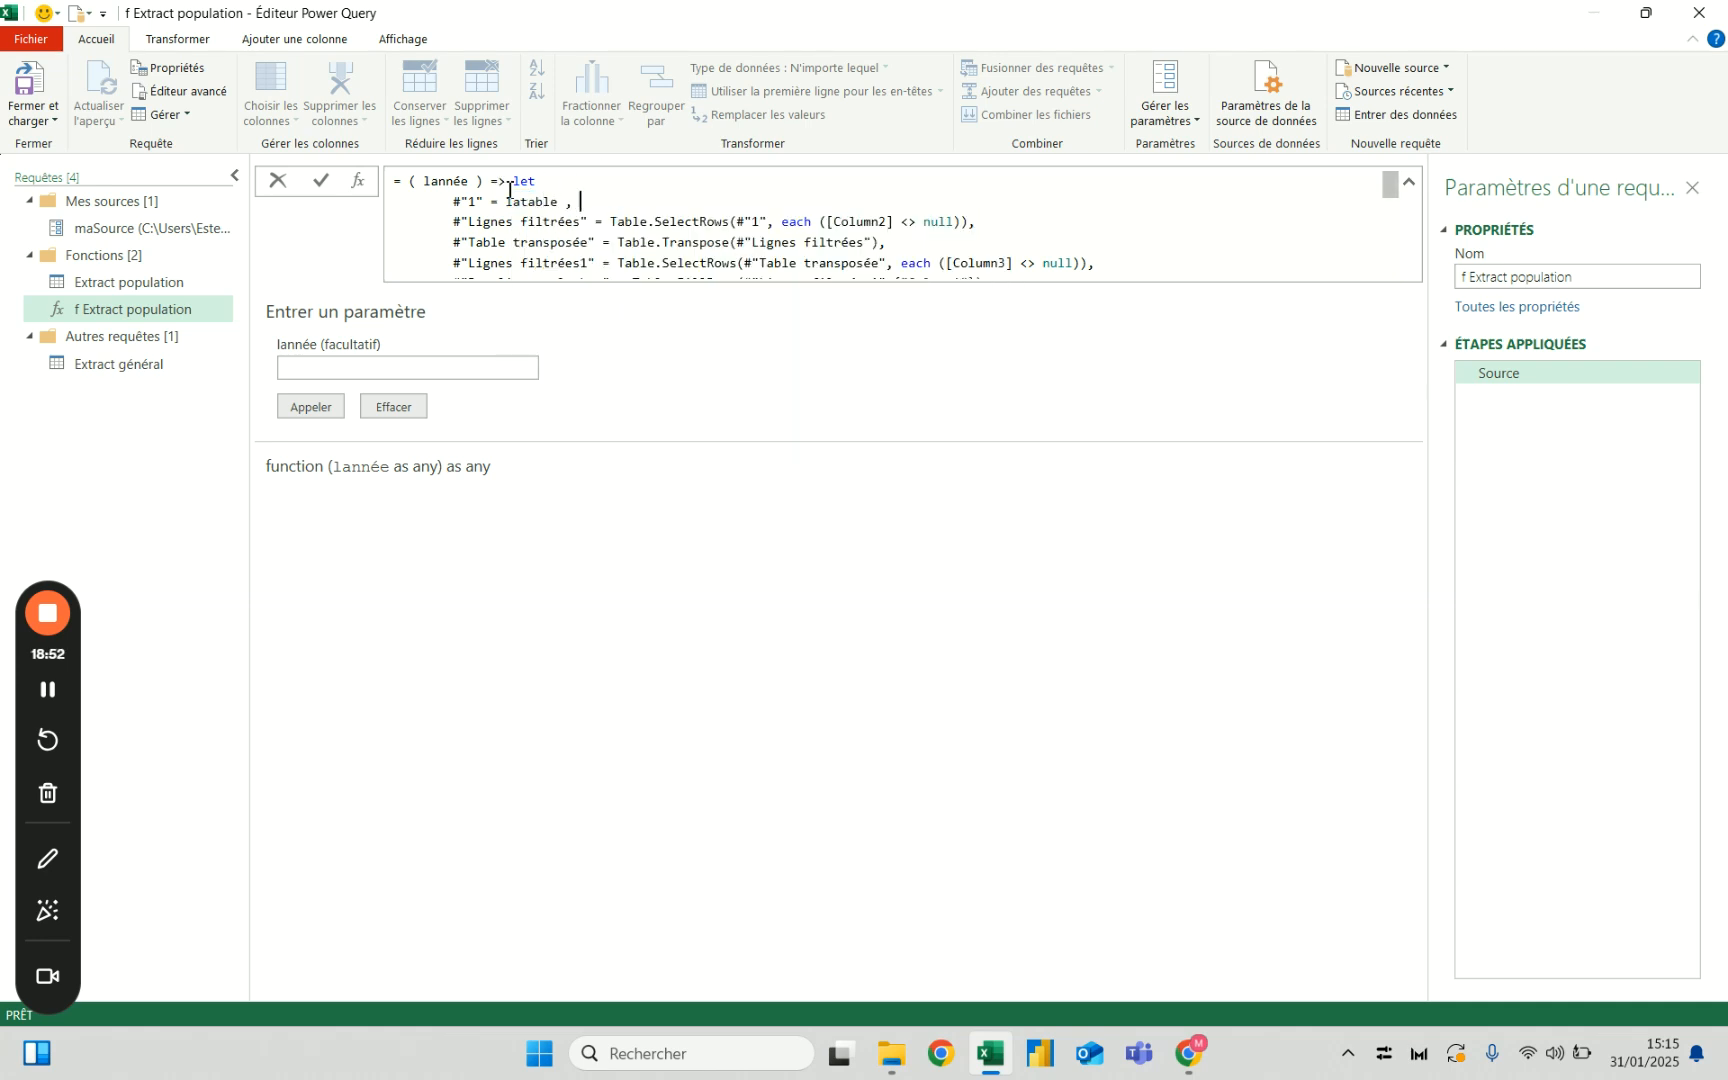
Rename the function's input parameter lannée to latable and validate the formula of f Extract population.
left_click(420, 183)
left_click(417, 182)
key("shift+Right")
key("shift+Right")
key("shift+Right")
key("shift+Right")
key("Delete")
type("latable")
double_click(455, 183)
left_click(521, 198)
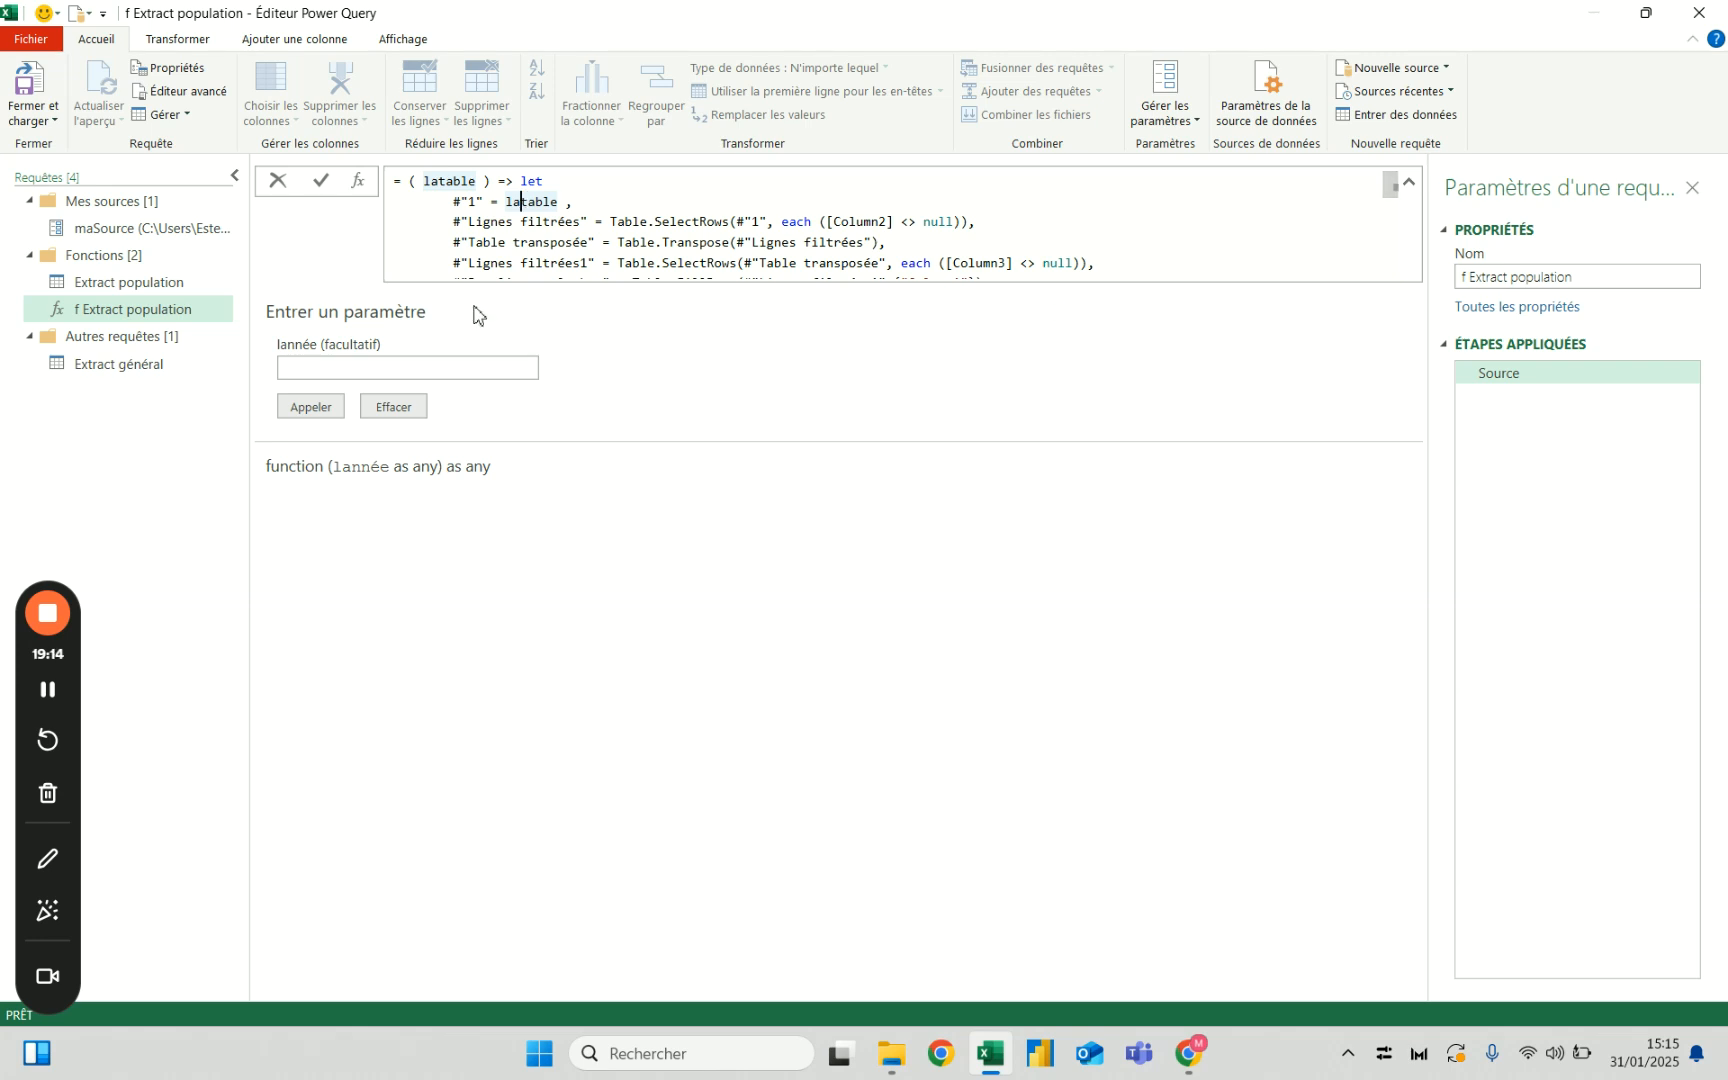
left_click(322, 183)
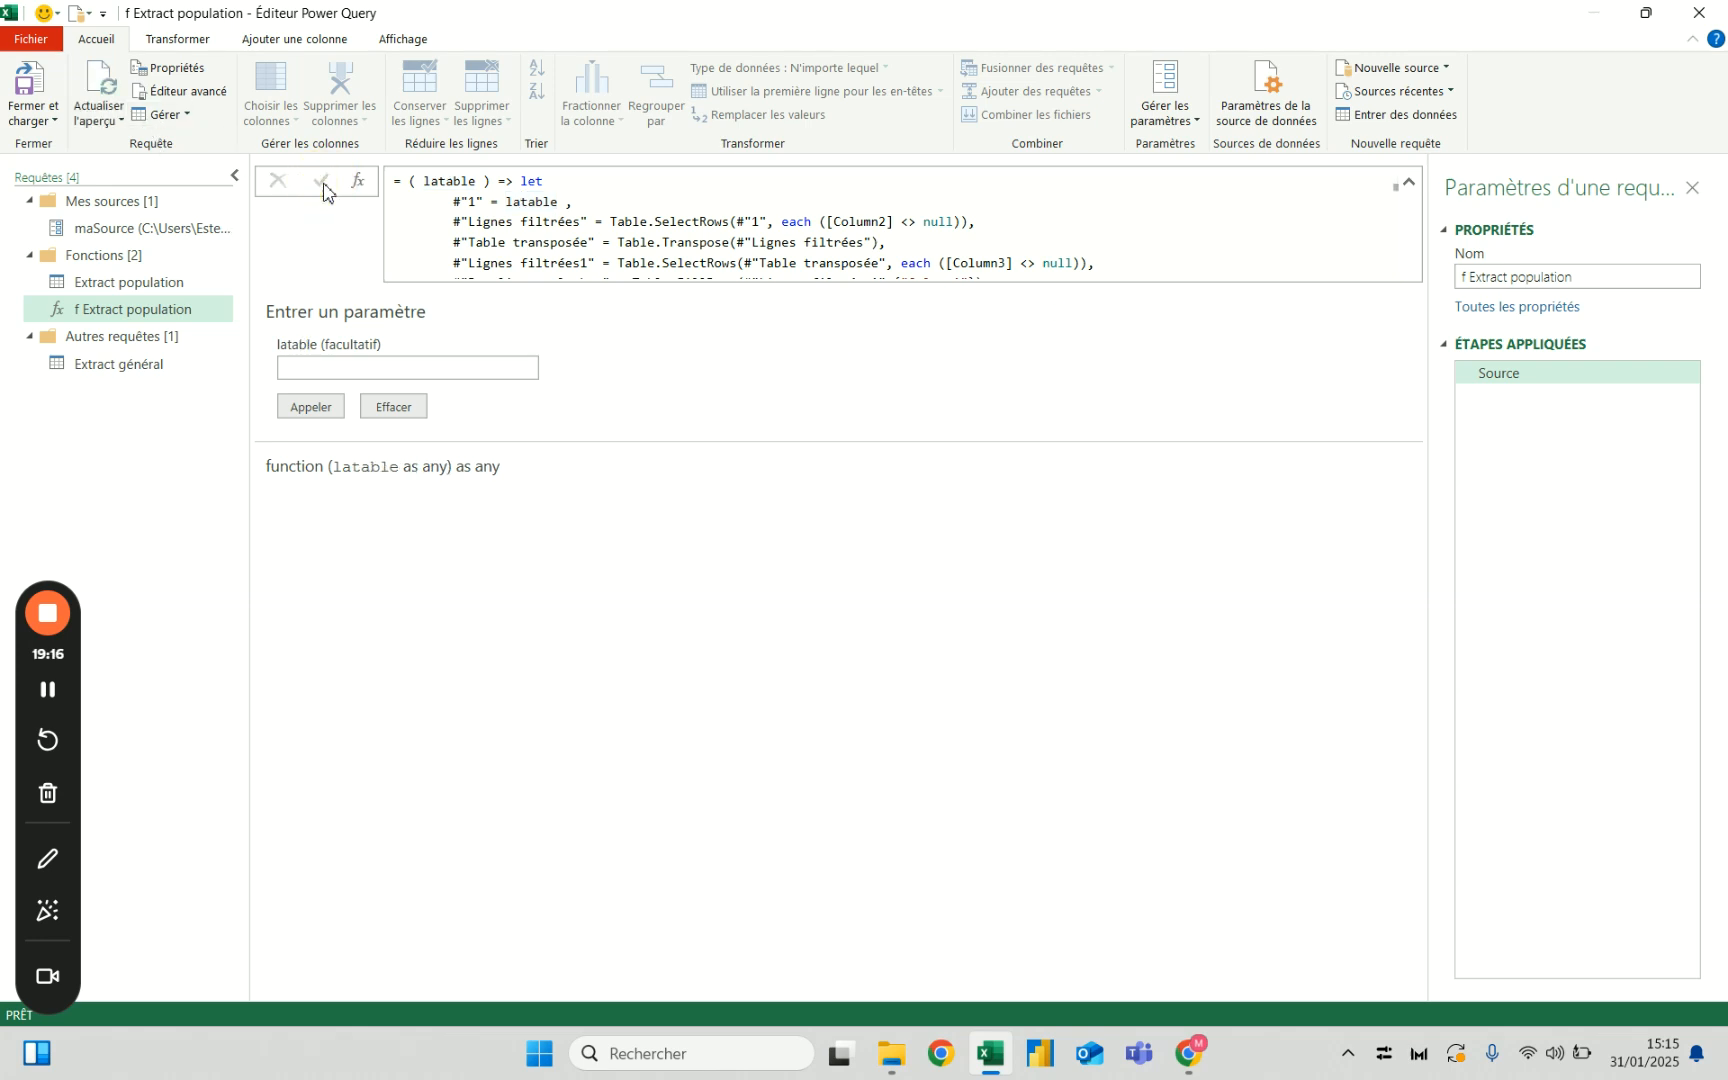
Review the source and sheet lines in Extract population's full code, and inspect the Data and Data X cells in Extract général.
left_click(126, 285)
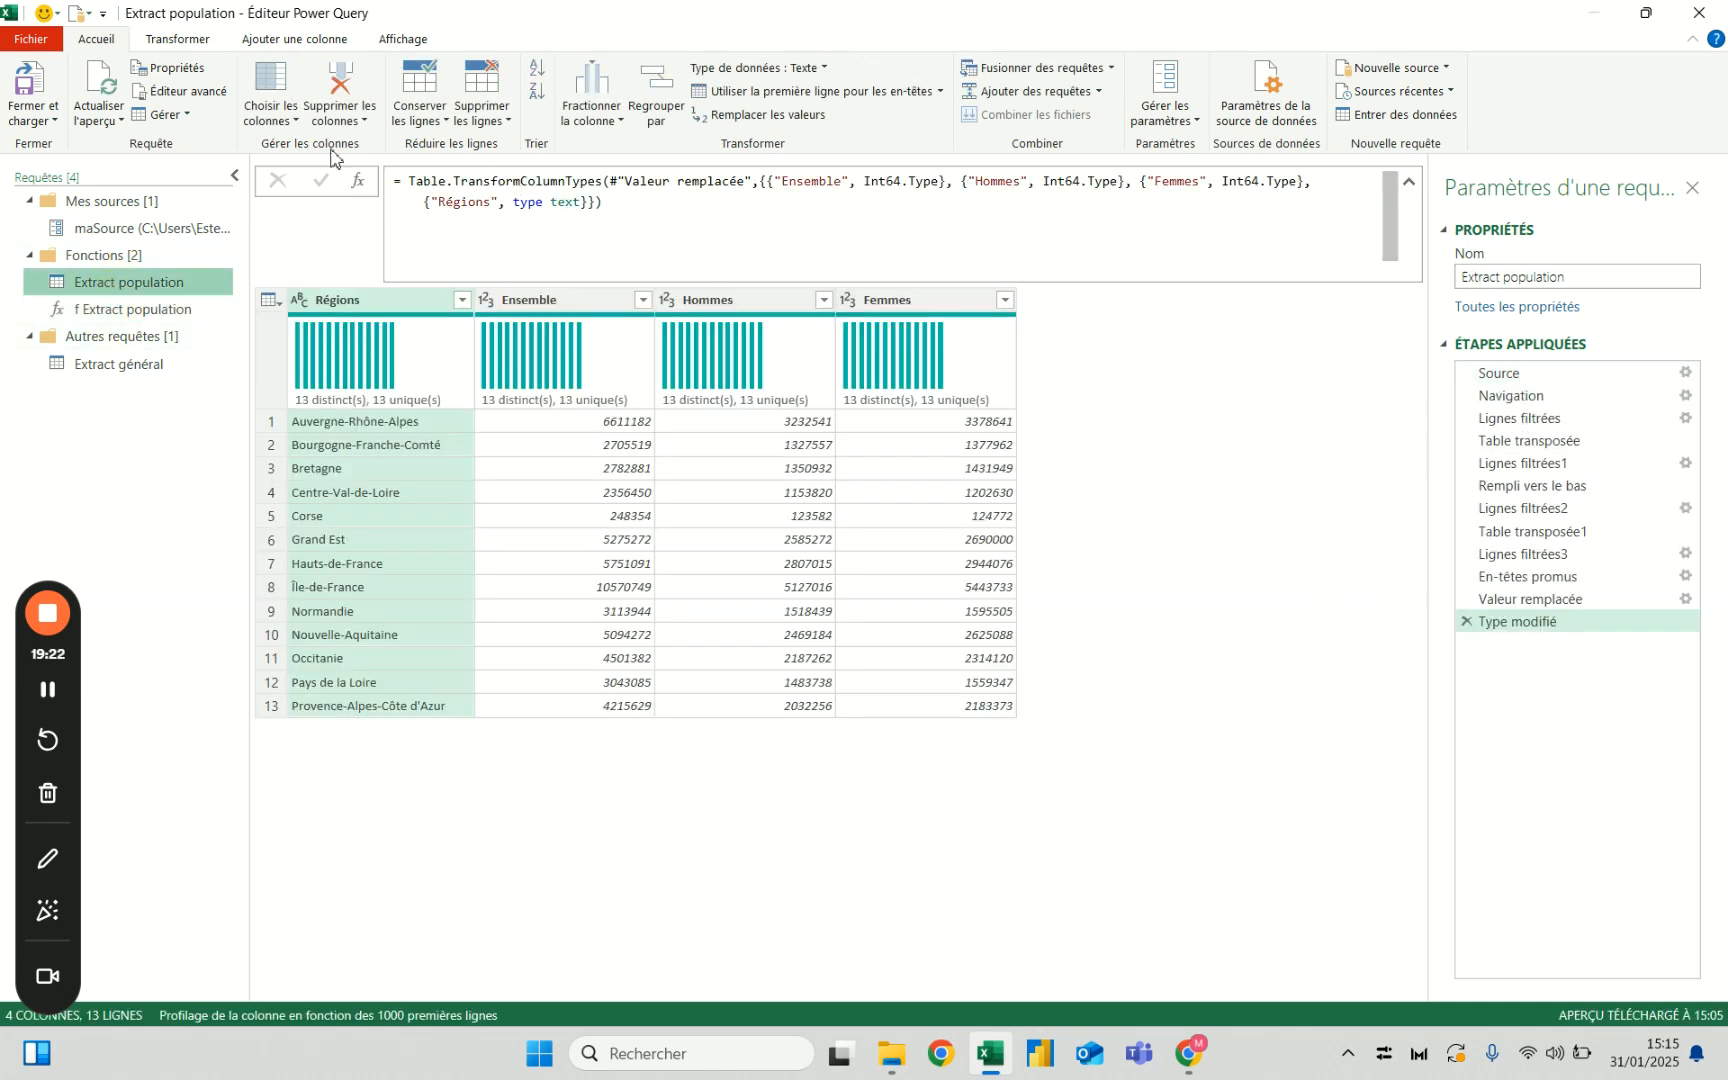
left_click(205, 93)
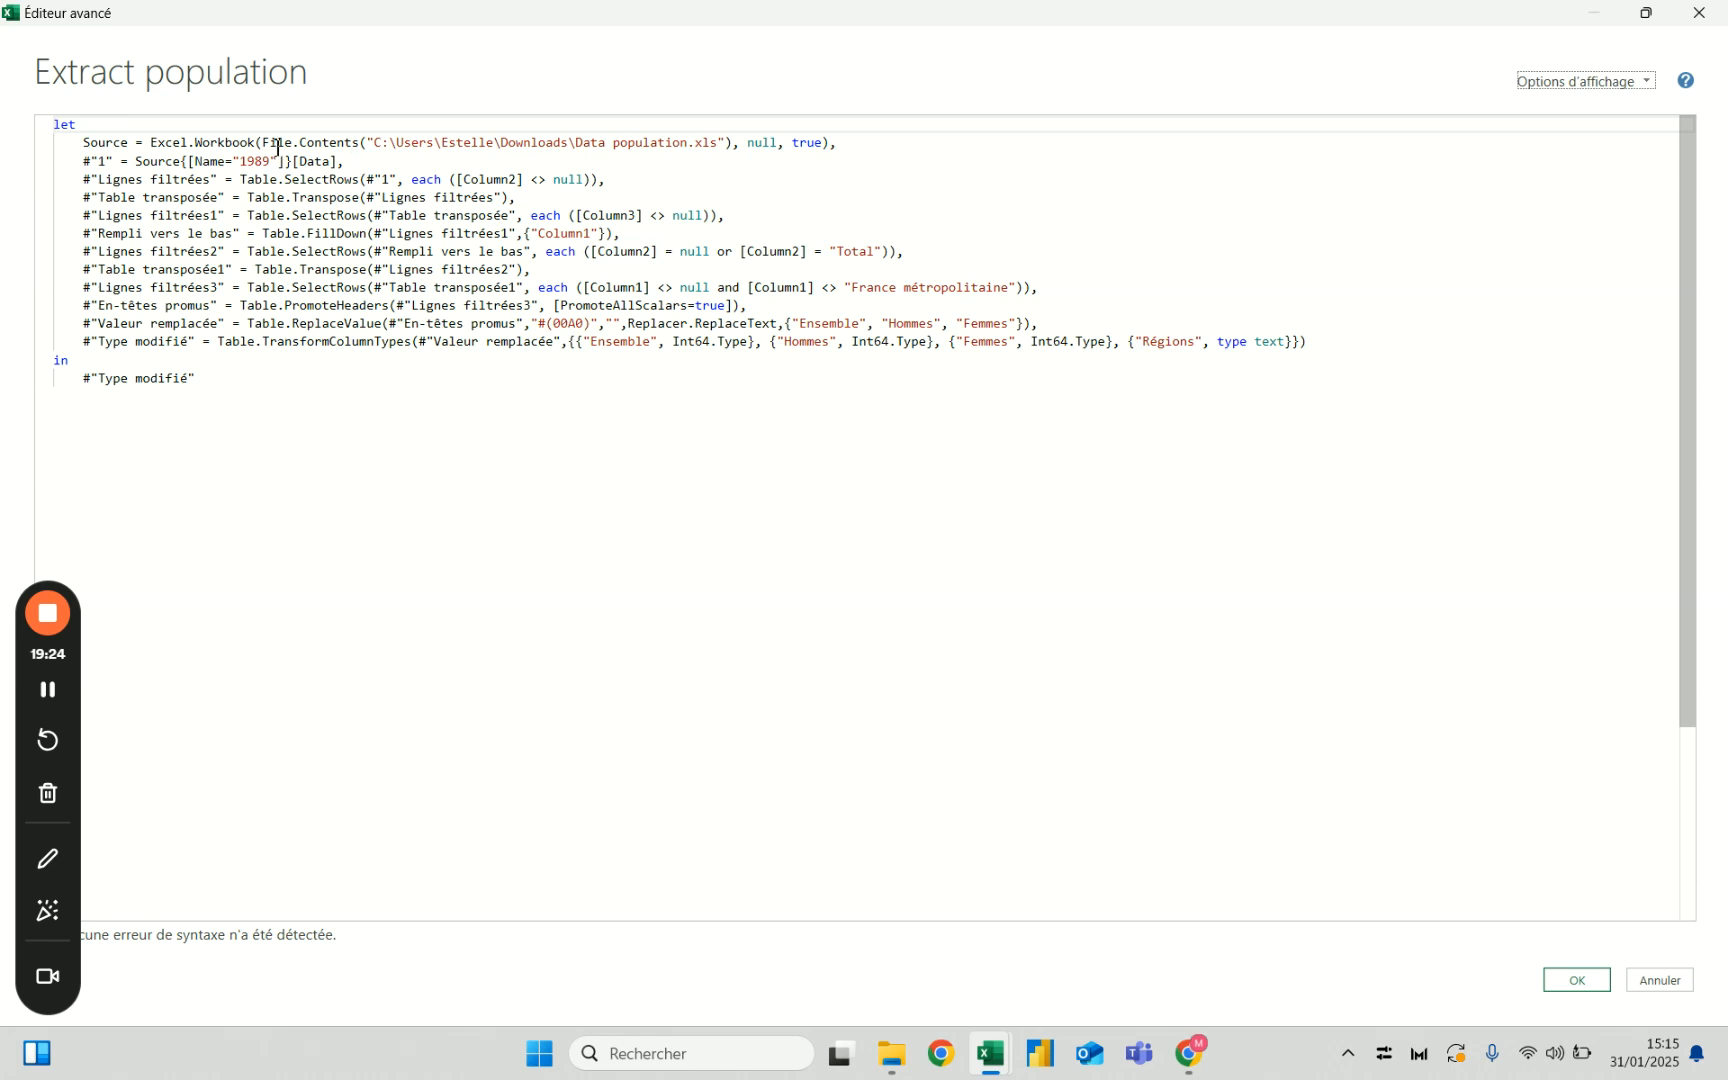
left_click_drag(151, 143, 836, 150)
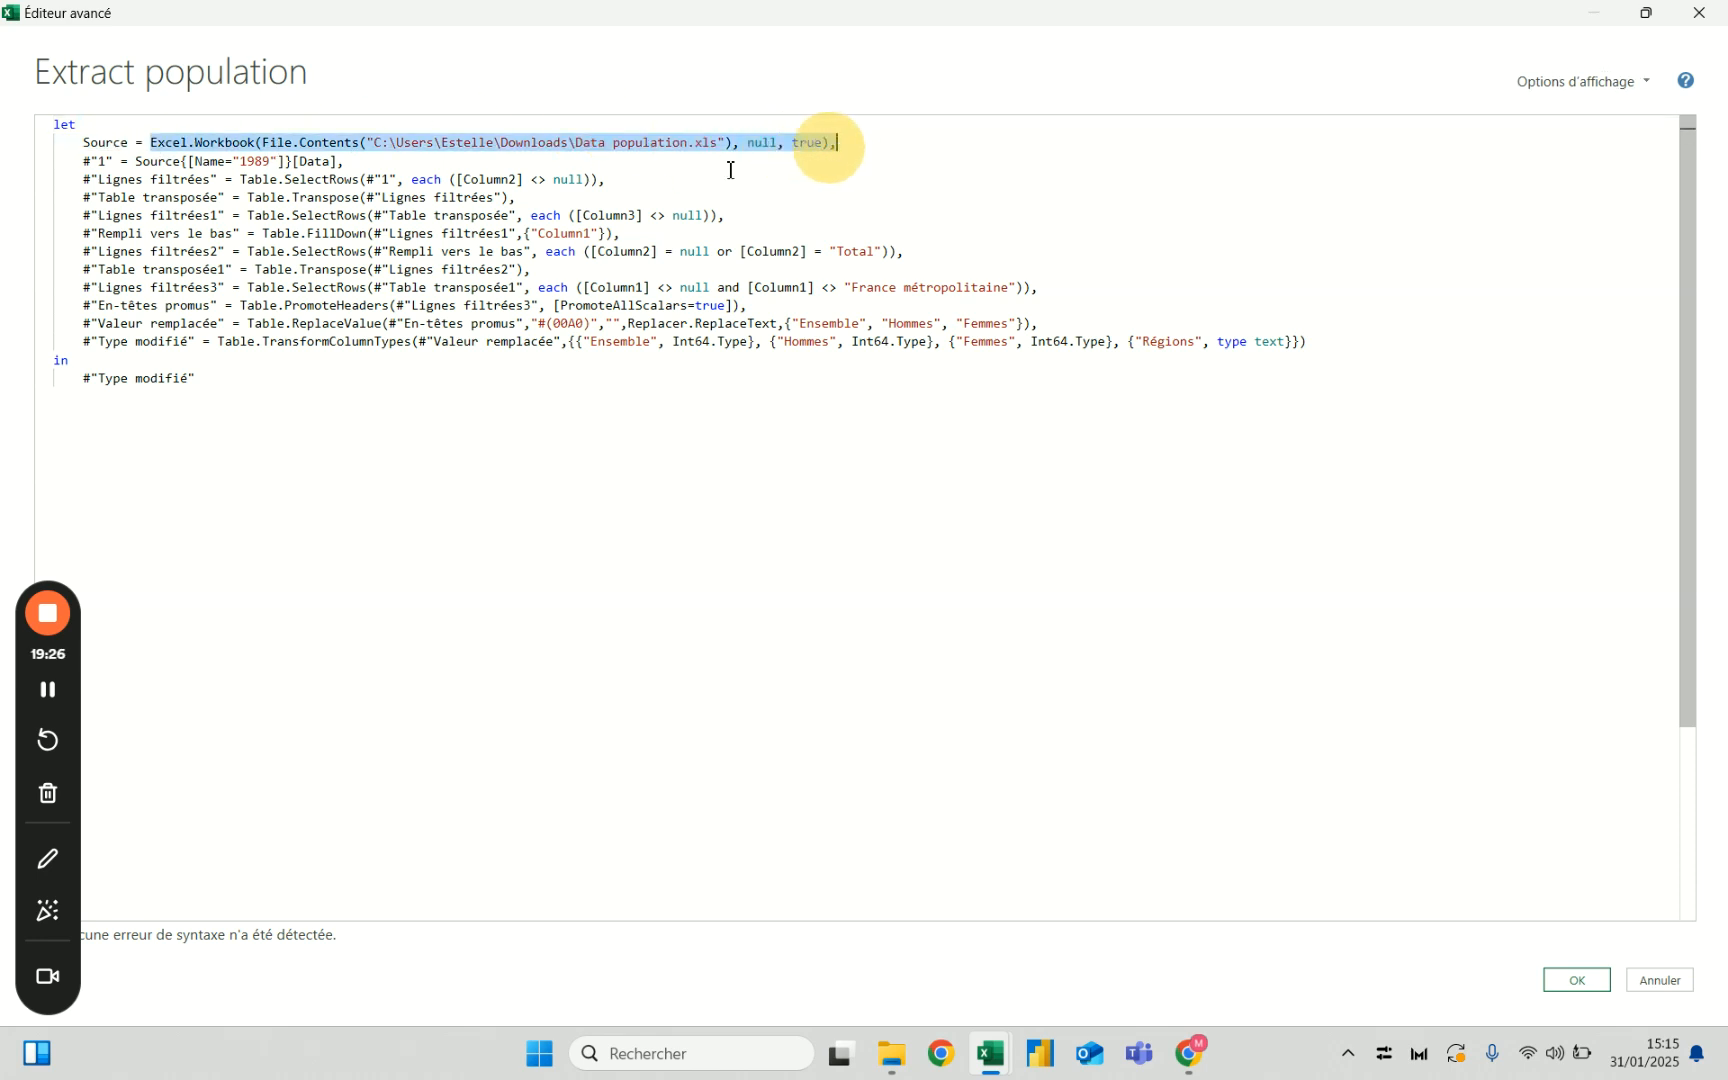
left_click(252, 162)
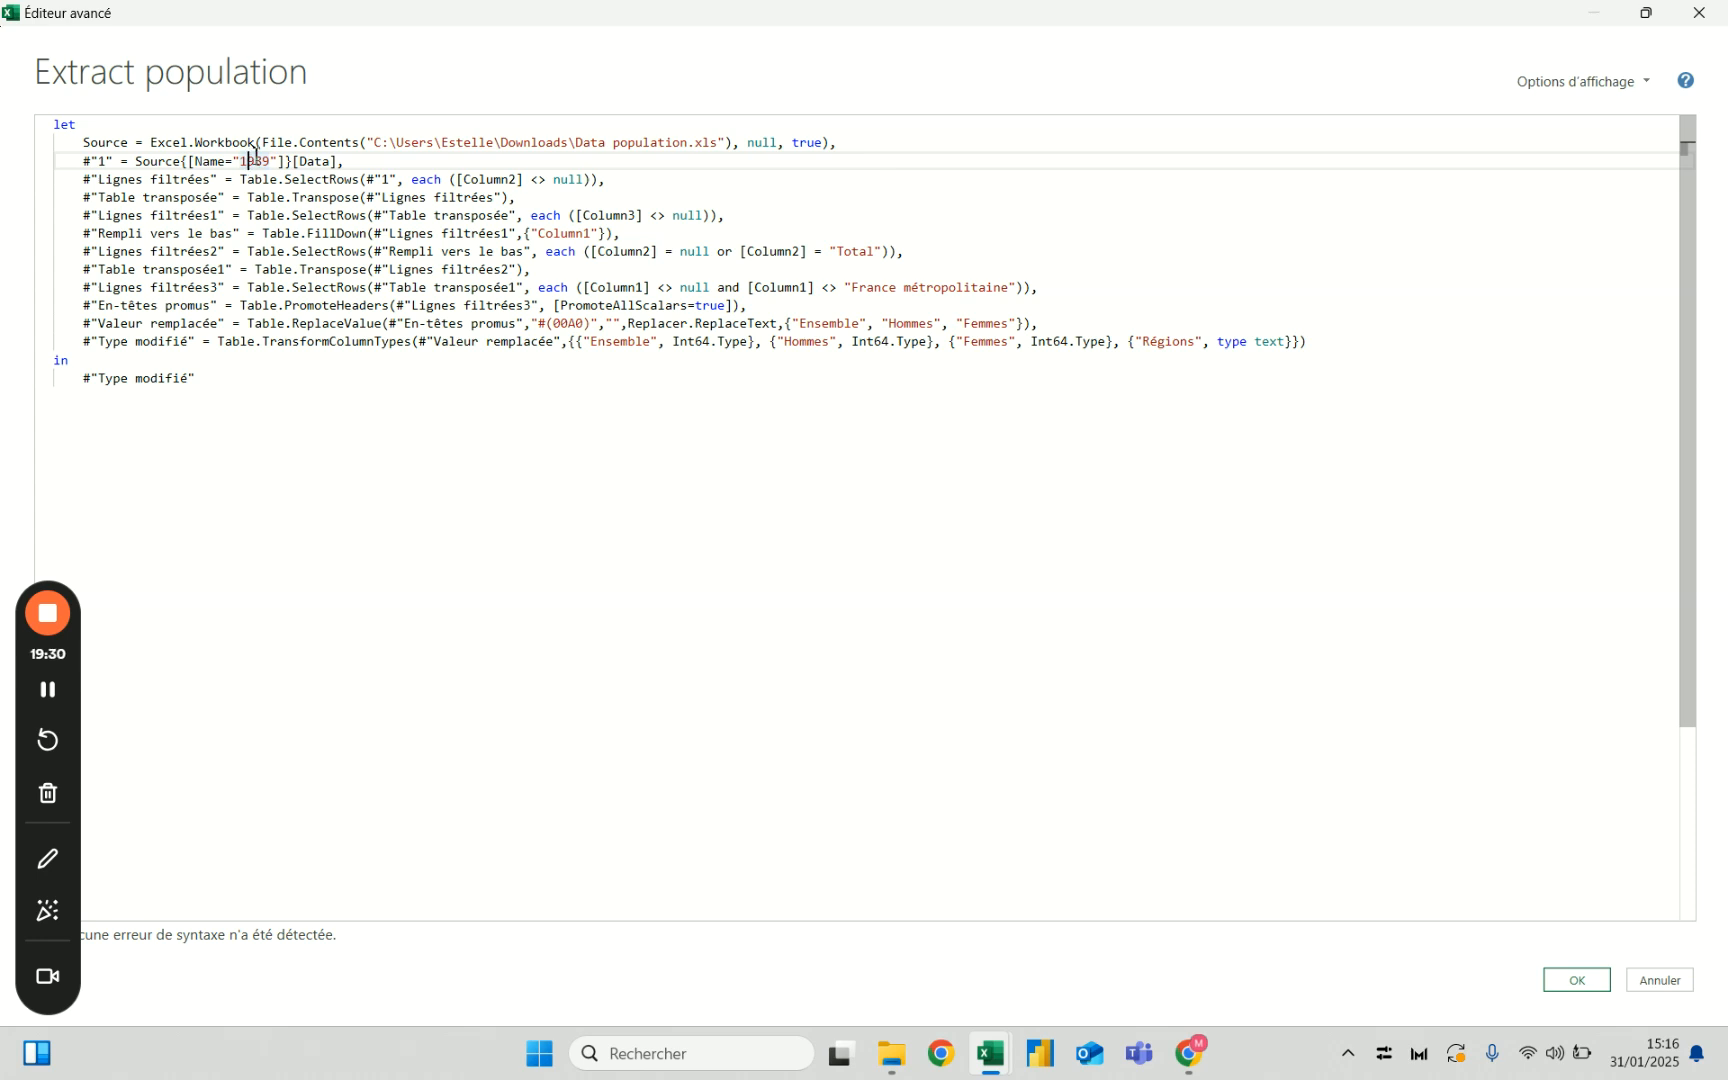
left_click(1708, 14)
left_click(190, 366)
left_click(561, 426)
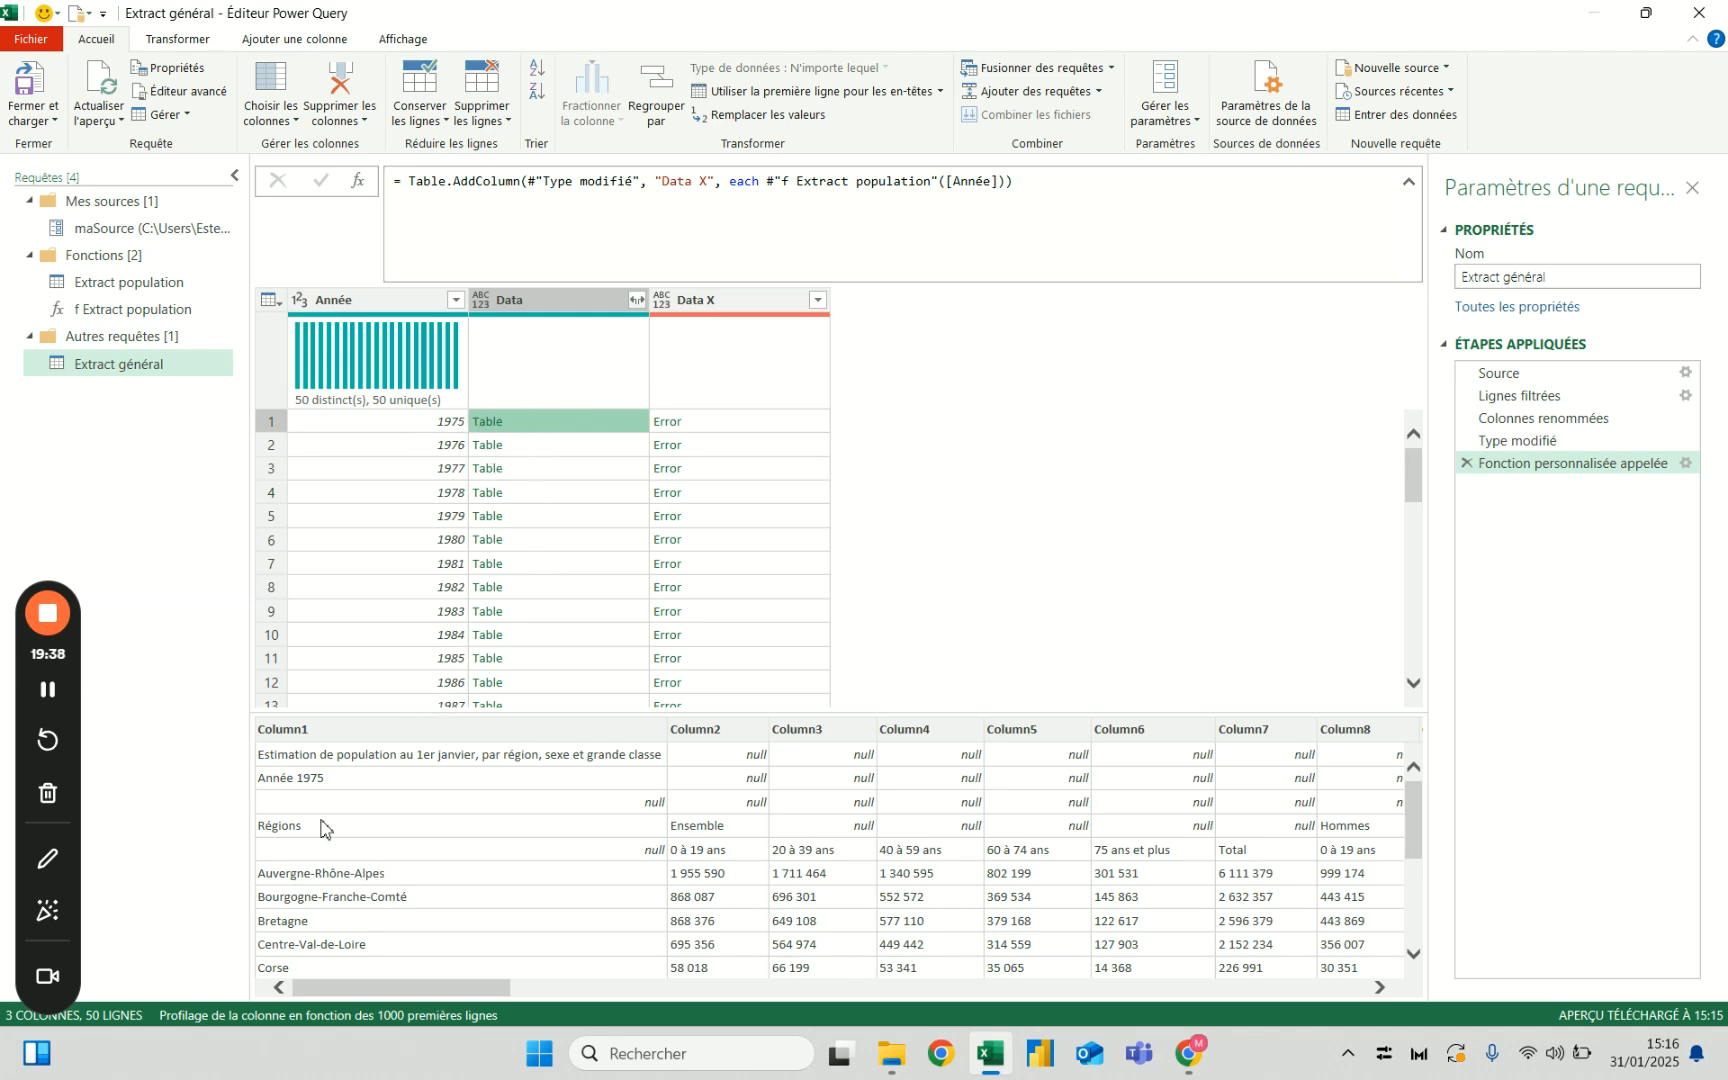
left_click(531, 444)
left_click(724, 424)
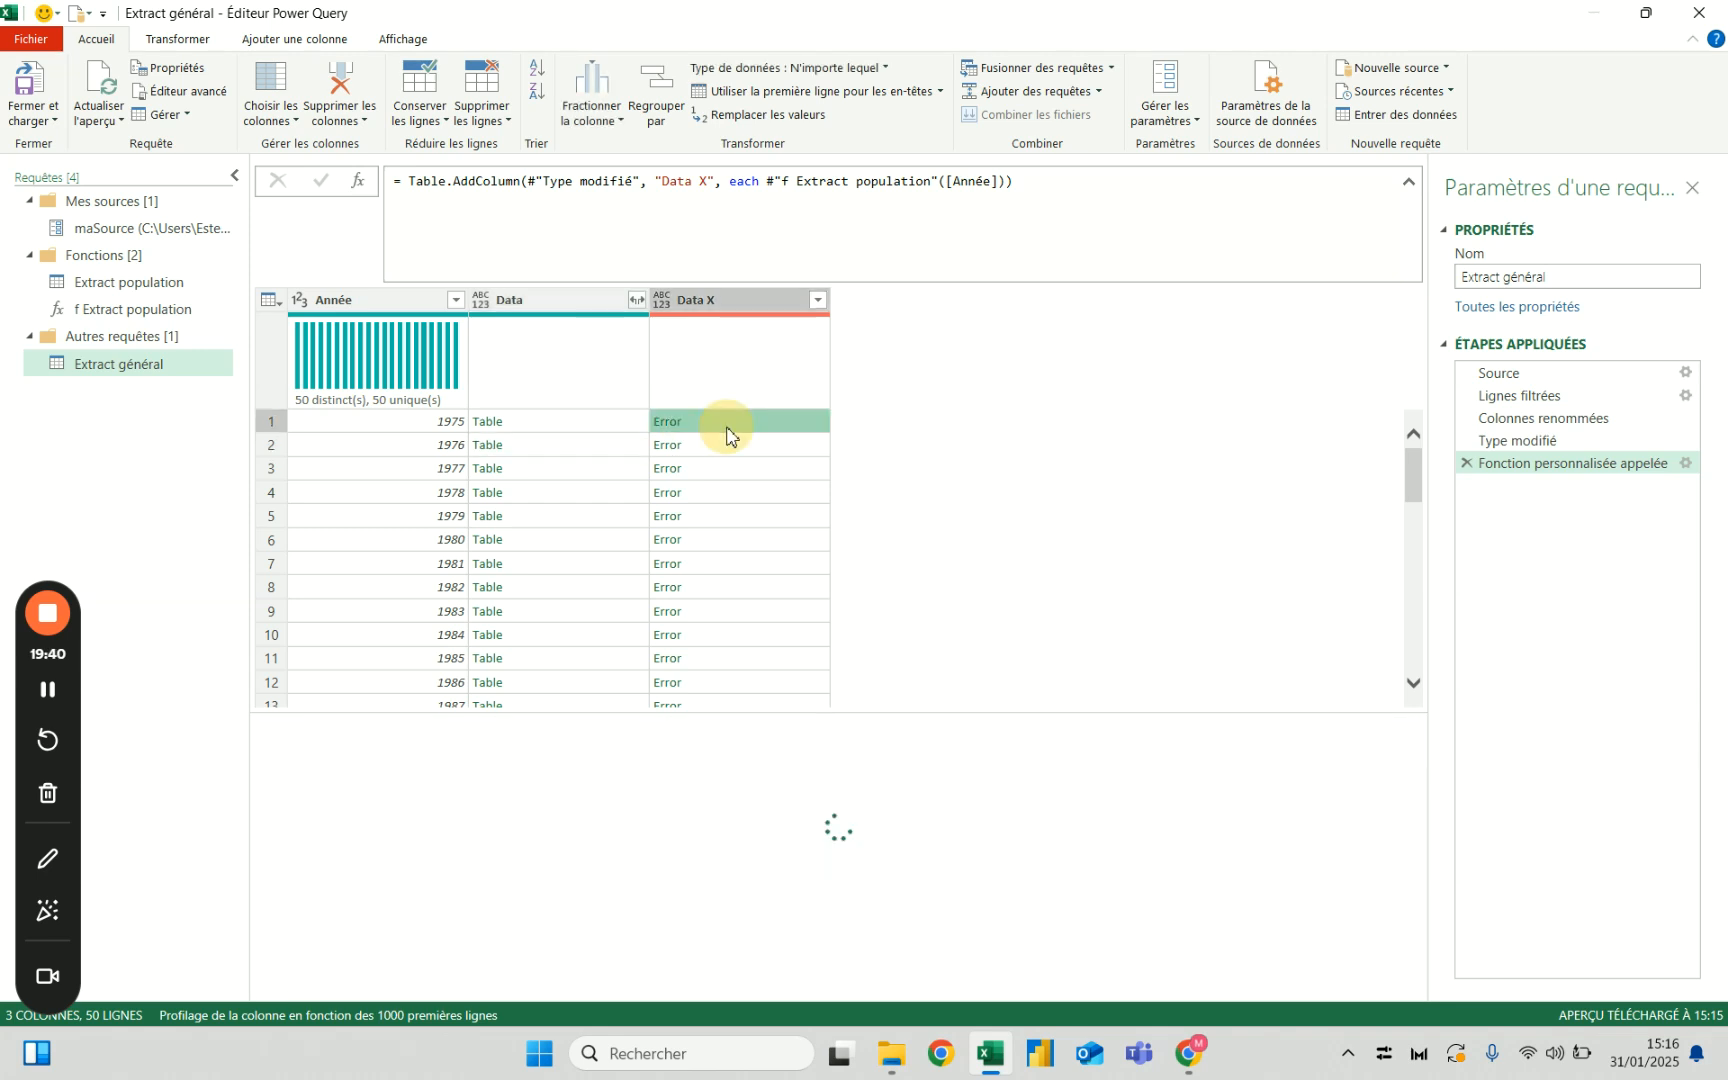
Edit the custom function step of Extract général so latable takes the Data column, and check the first Data X table.
double_click(1565, 465)
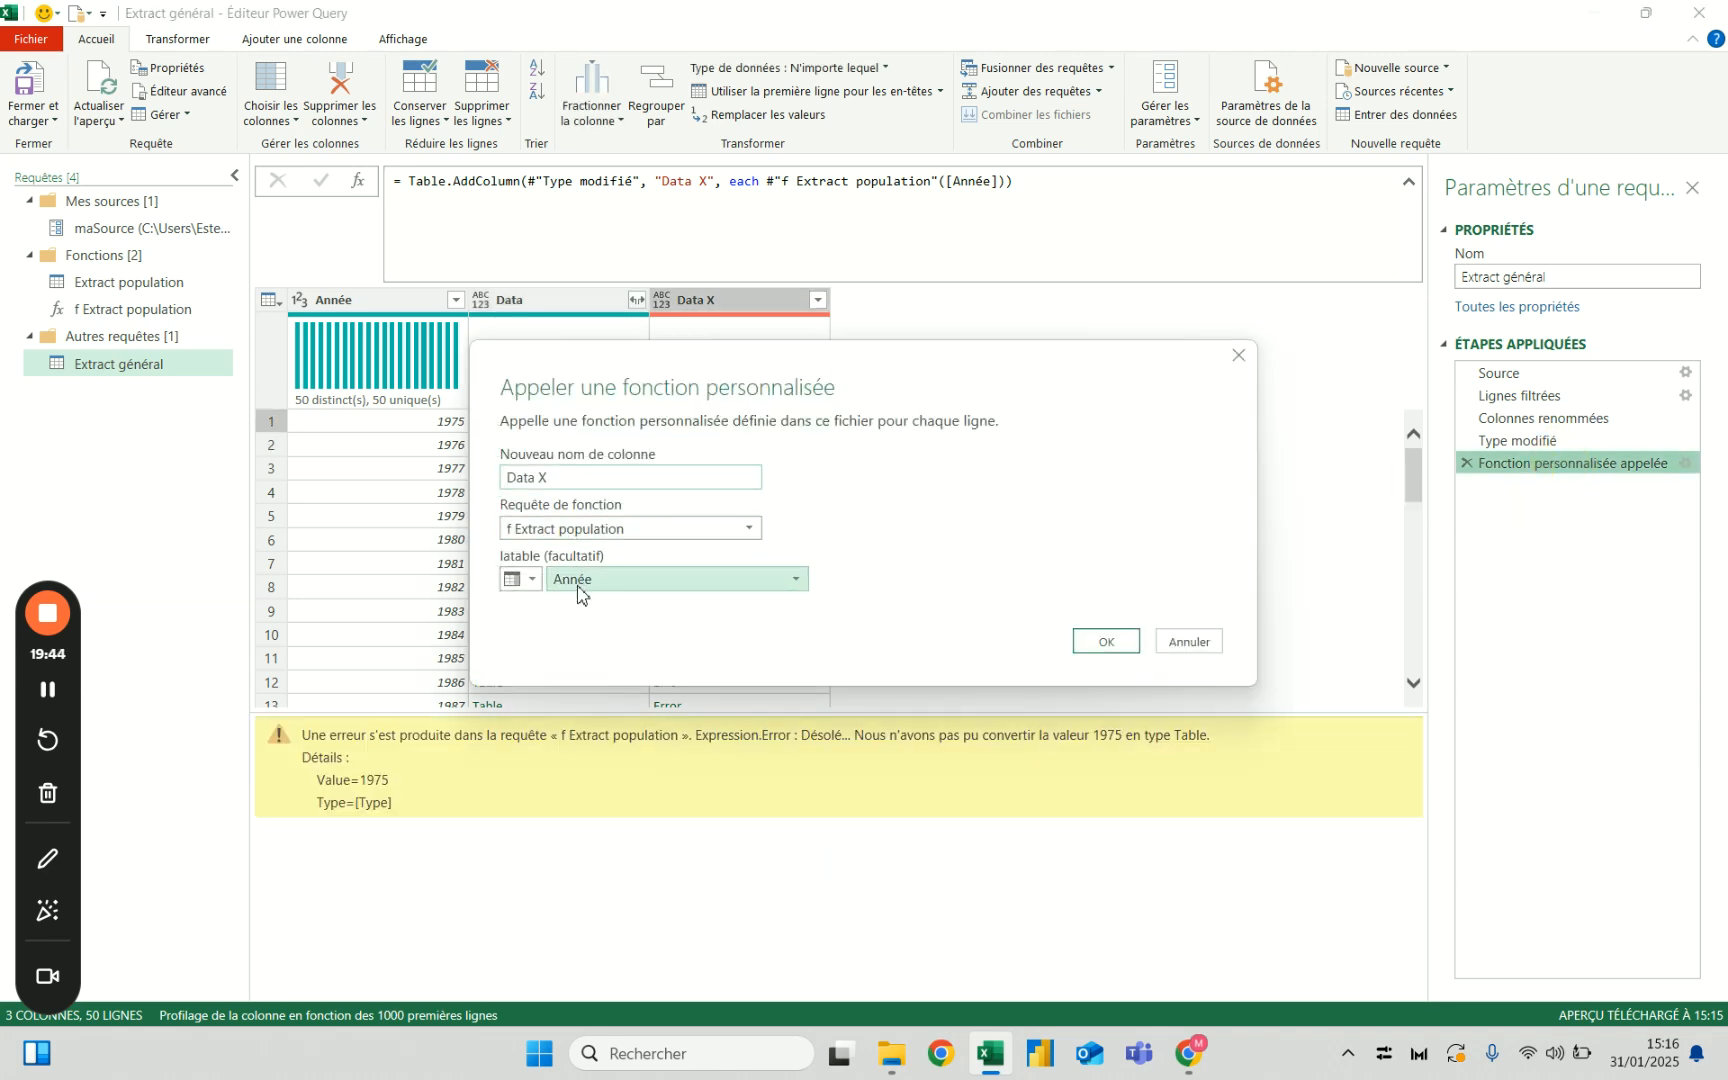
left_click(533, 580)
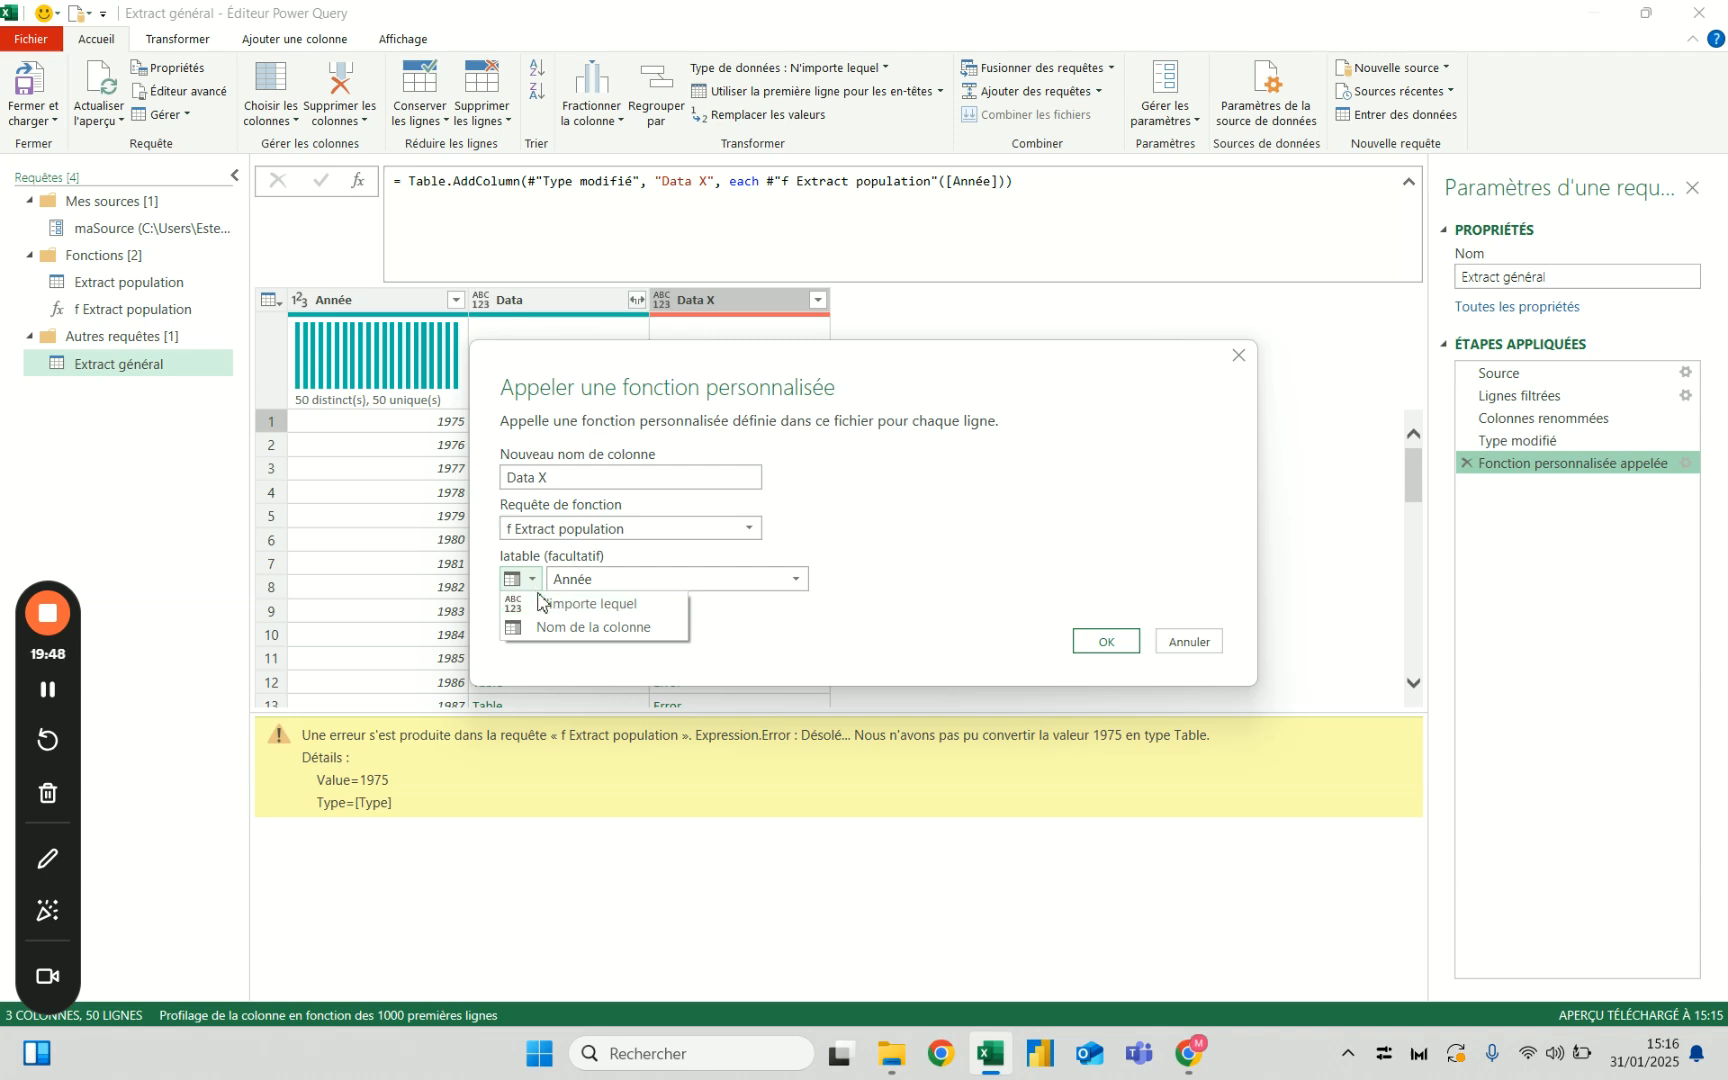
left_click(567, 627)
left_click(595, 580)
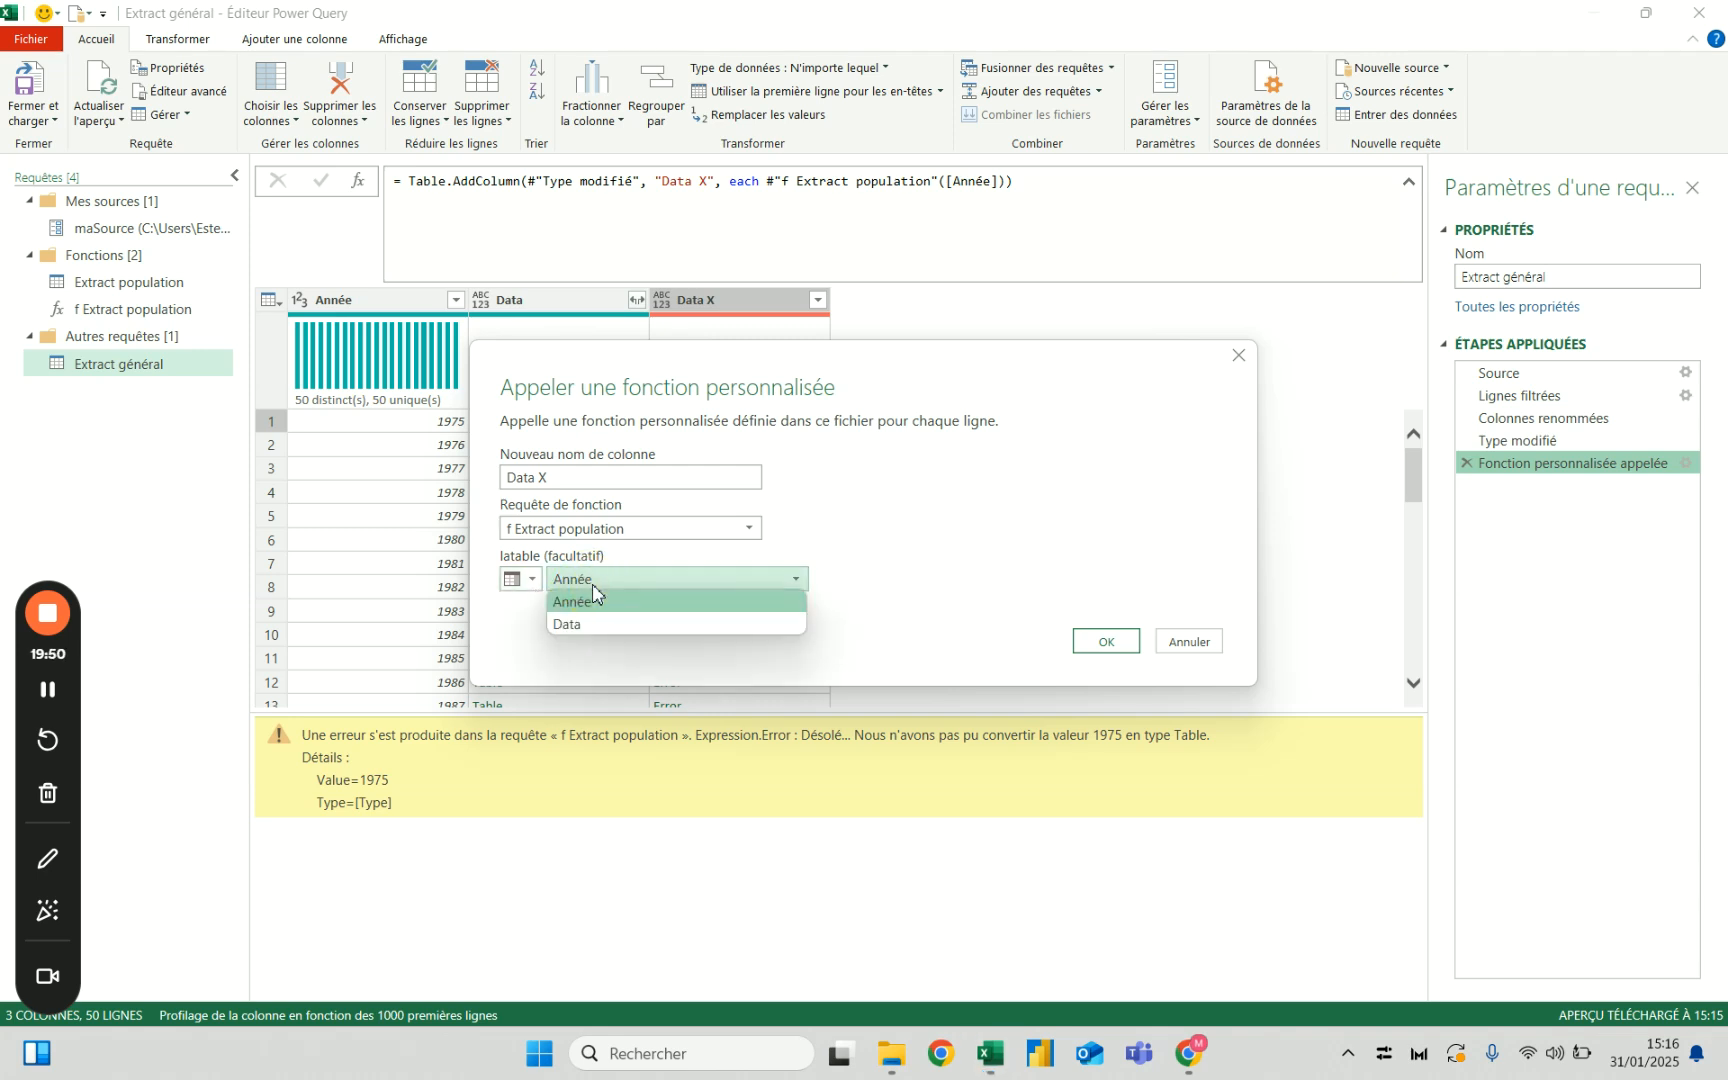
left_click(598, 622)
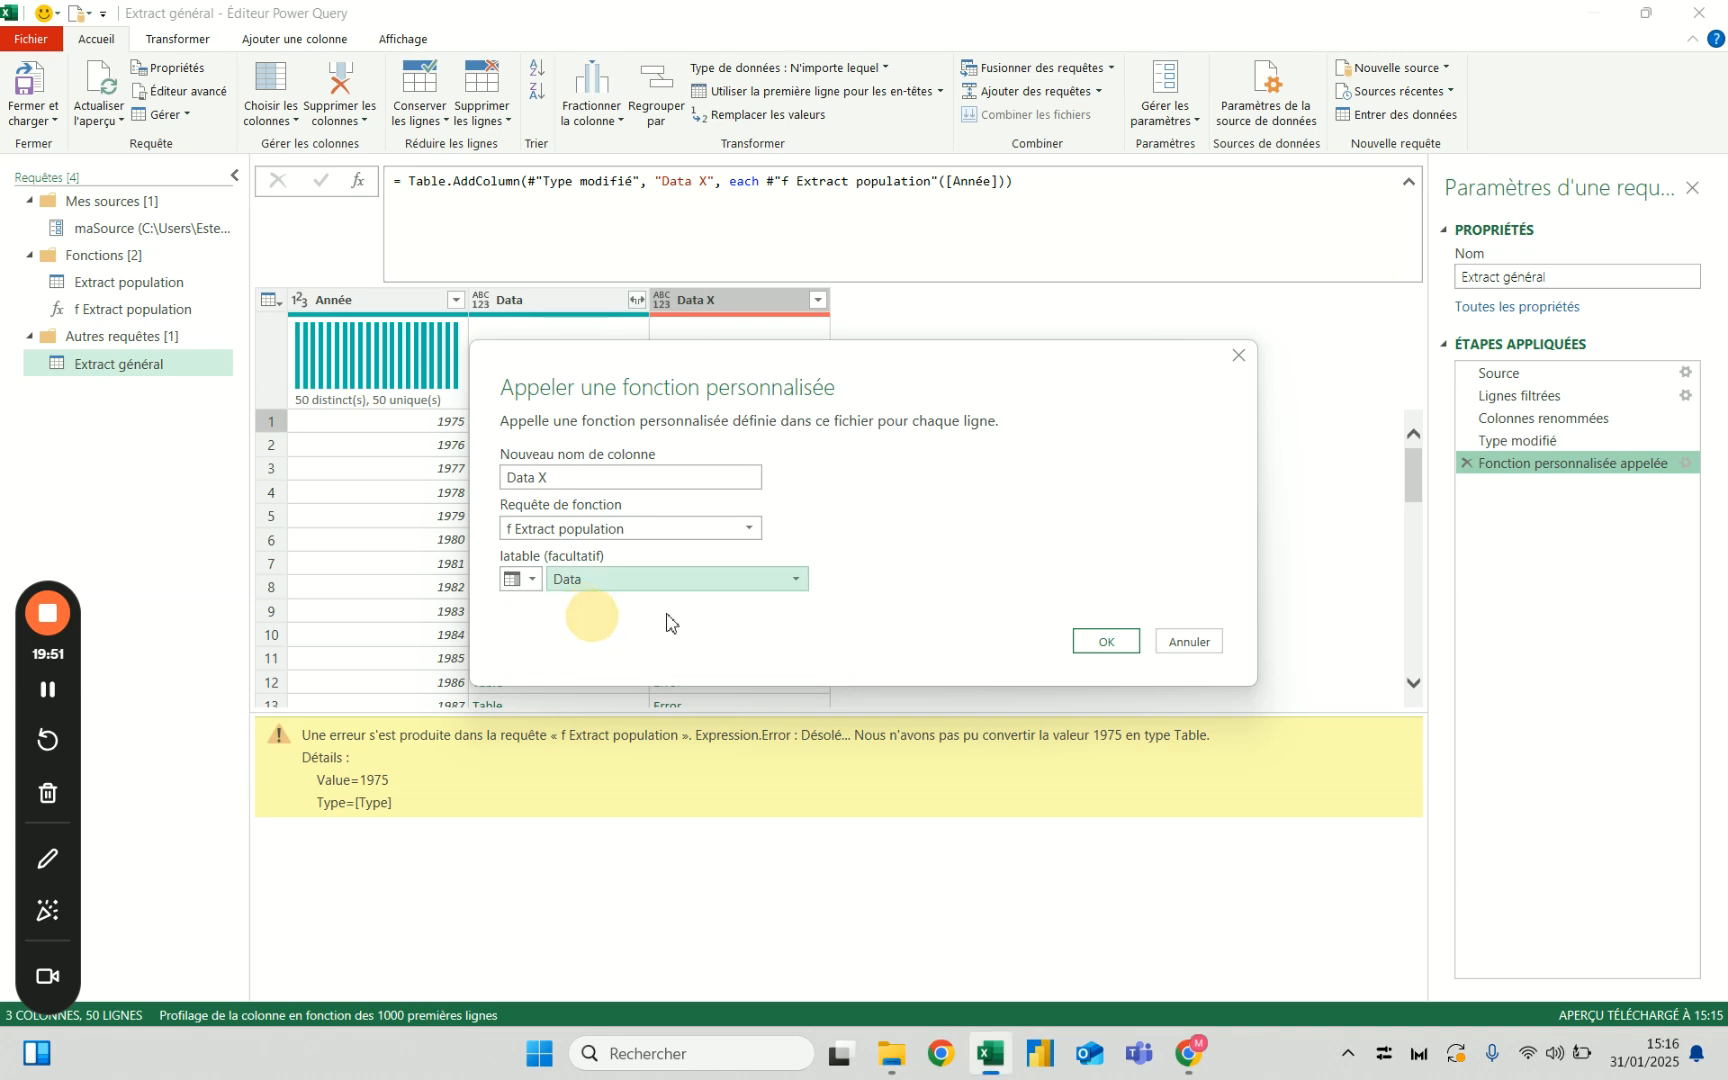
left_click(1106, 641)
left_click(736, 424)
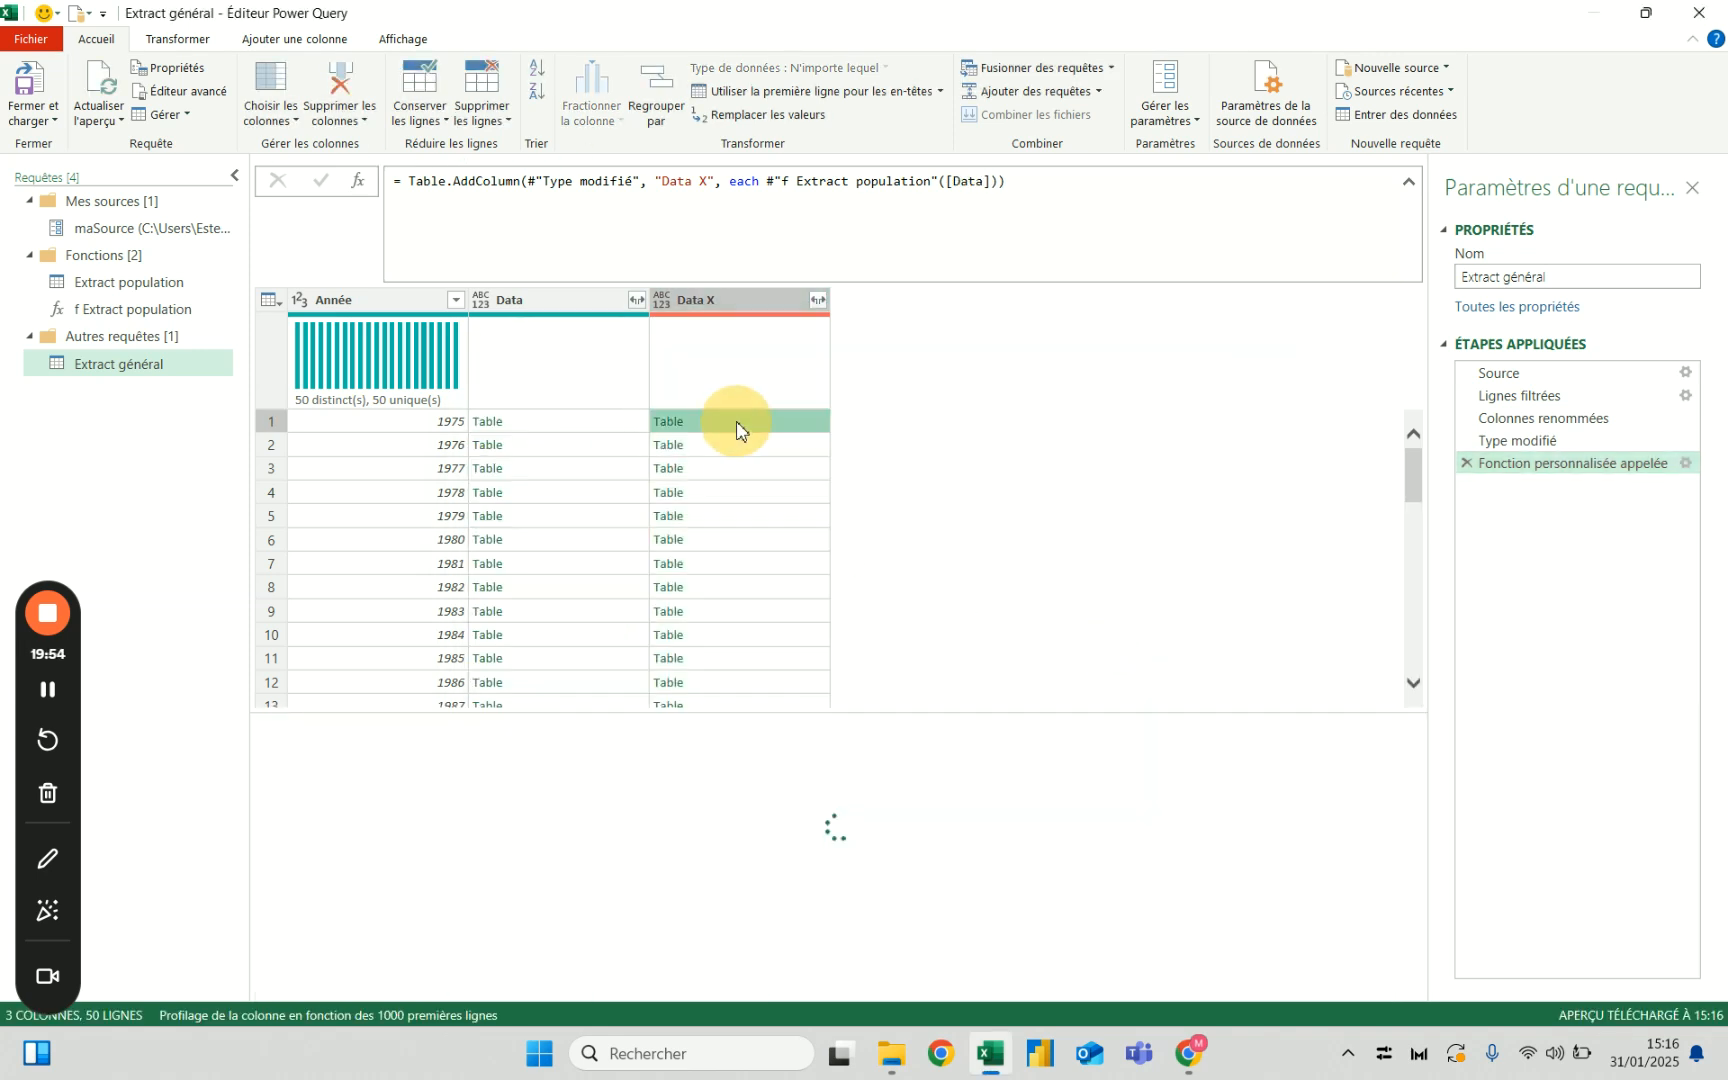
scroll(482, 780, "down", 2)
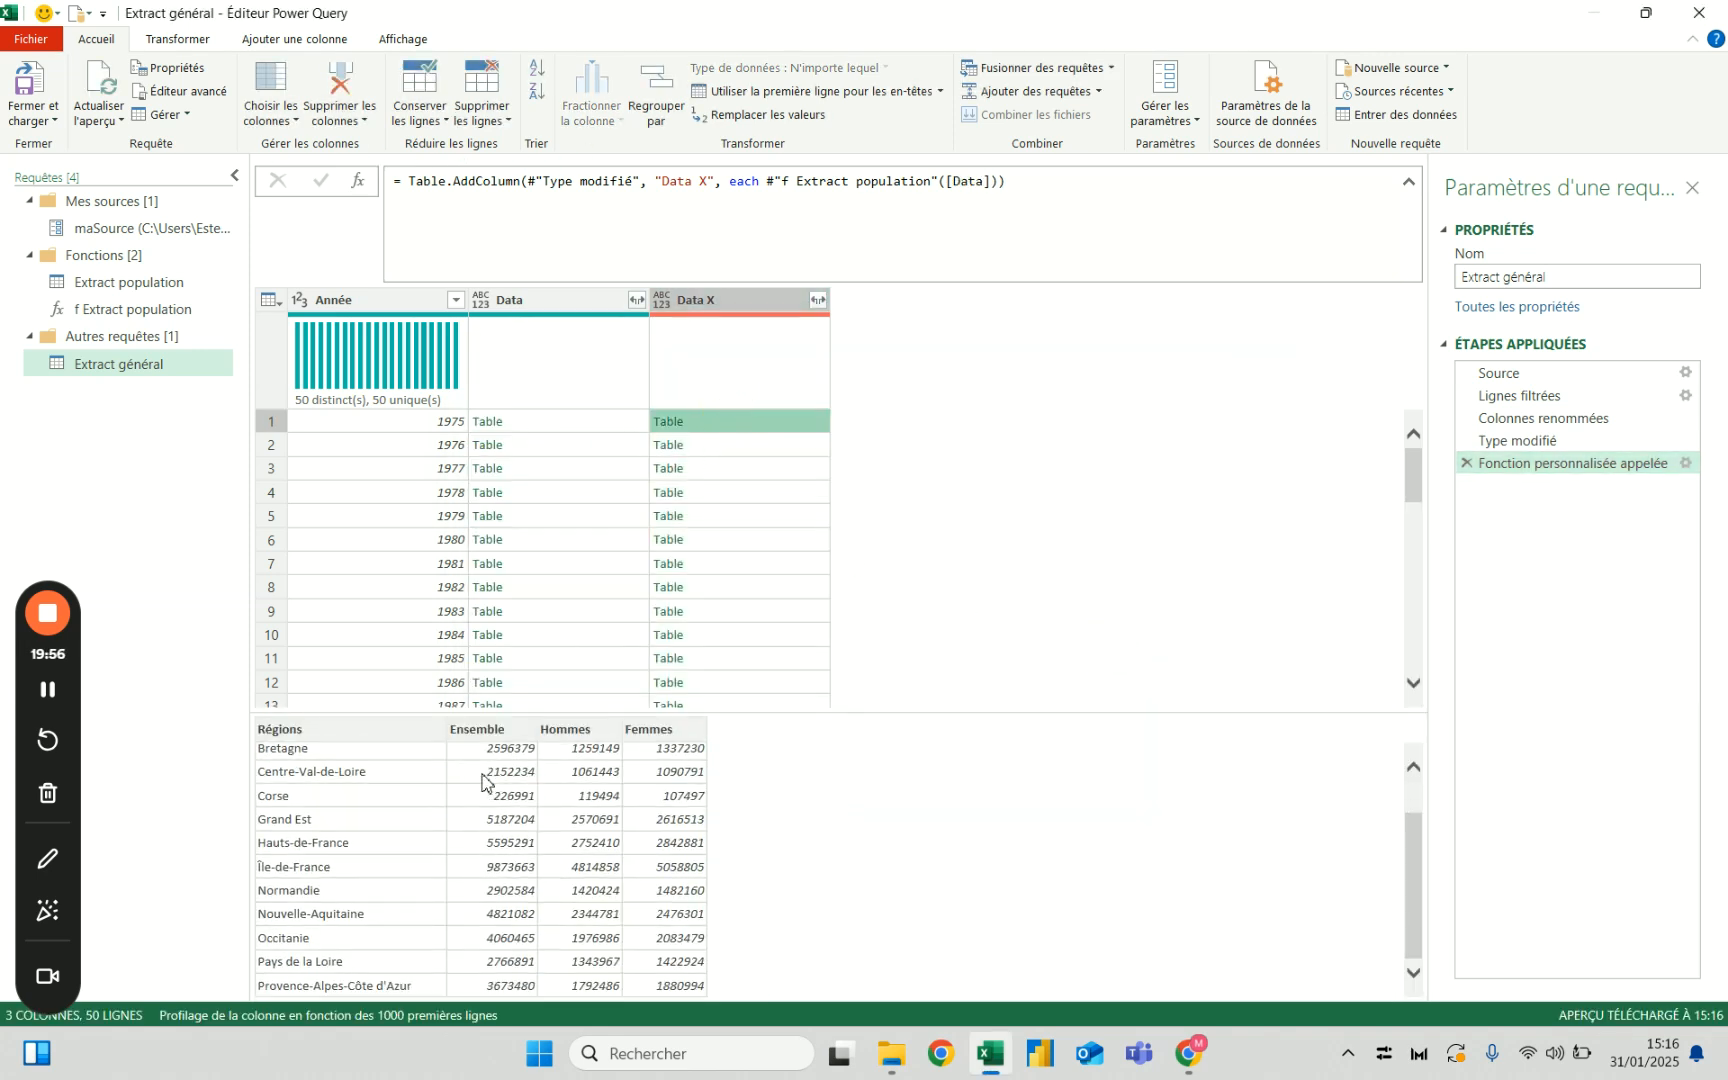
Keep only the Année and Data X columns in Extract général, excluding Data.
left_click(568, 310)
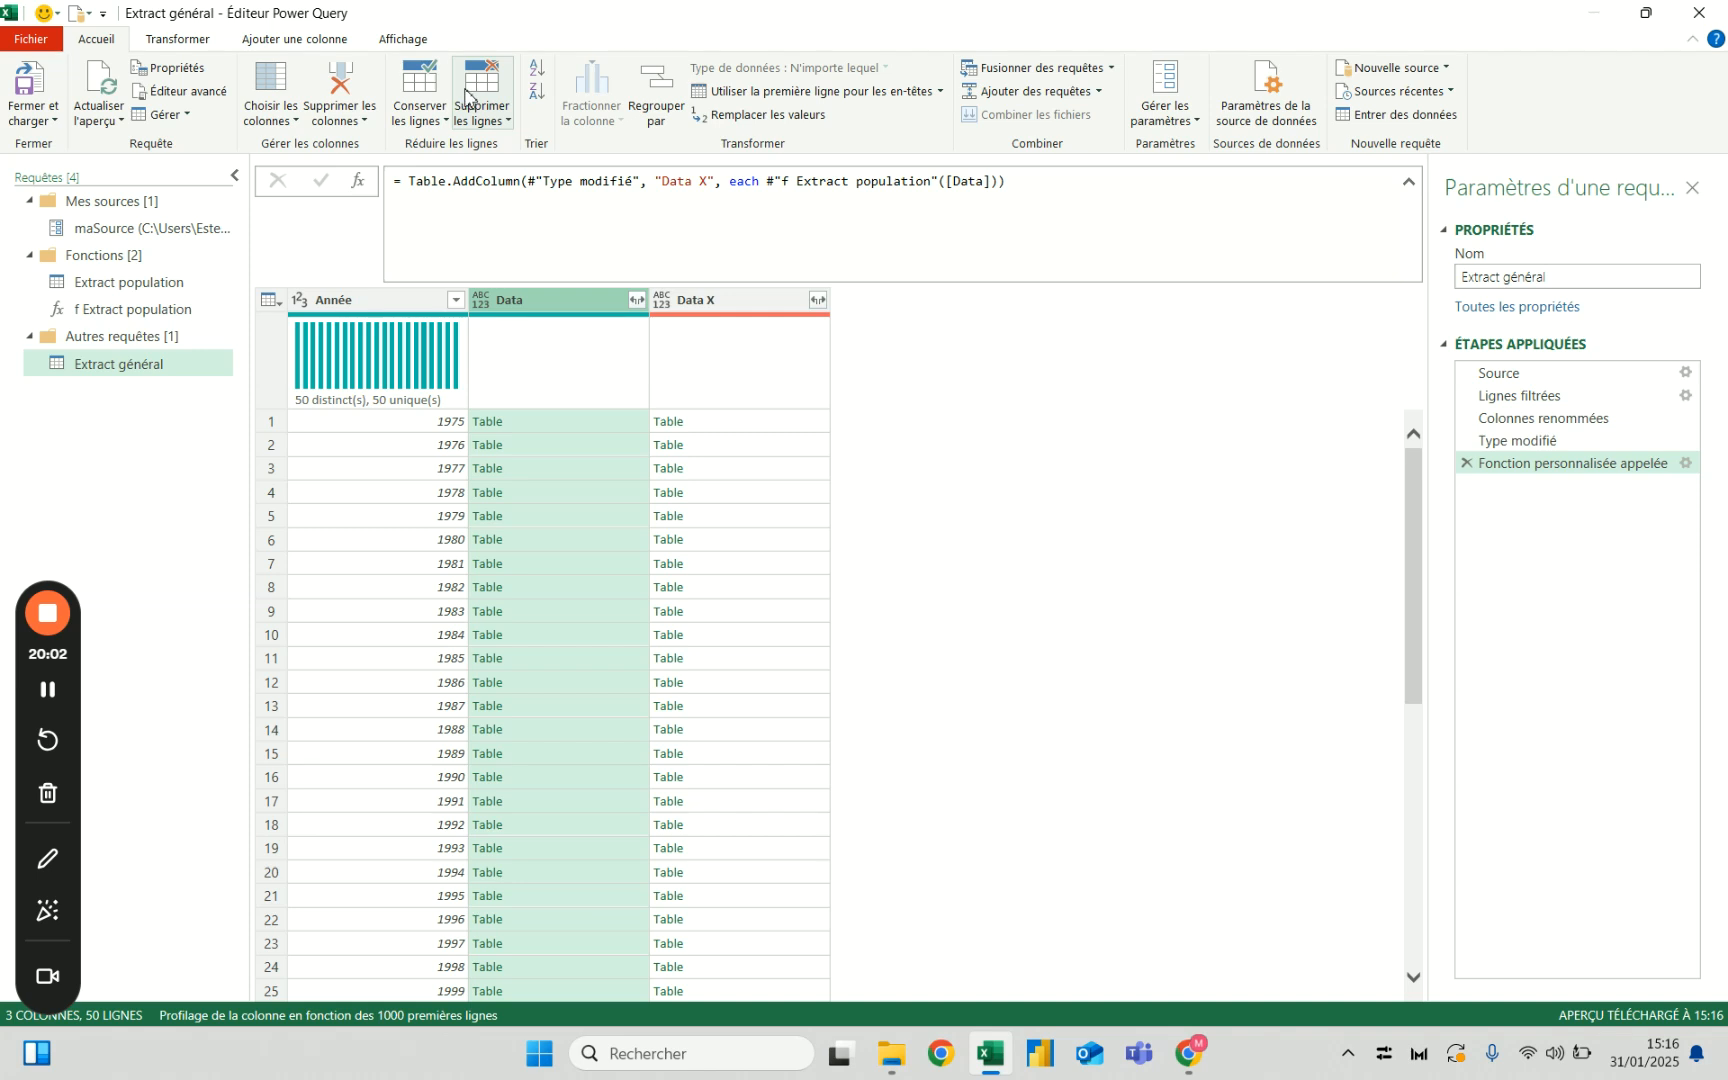
left_click(285, 85)
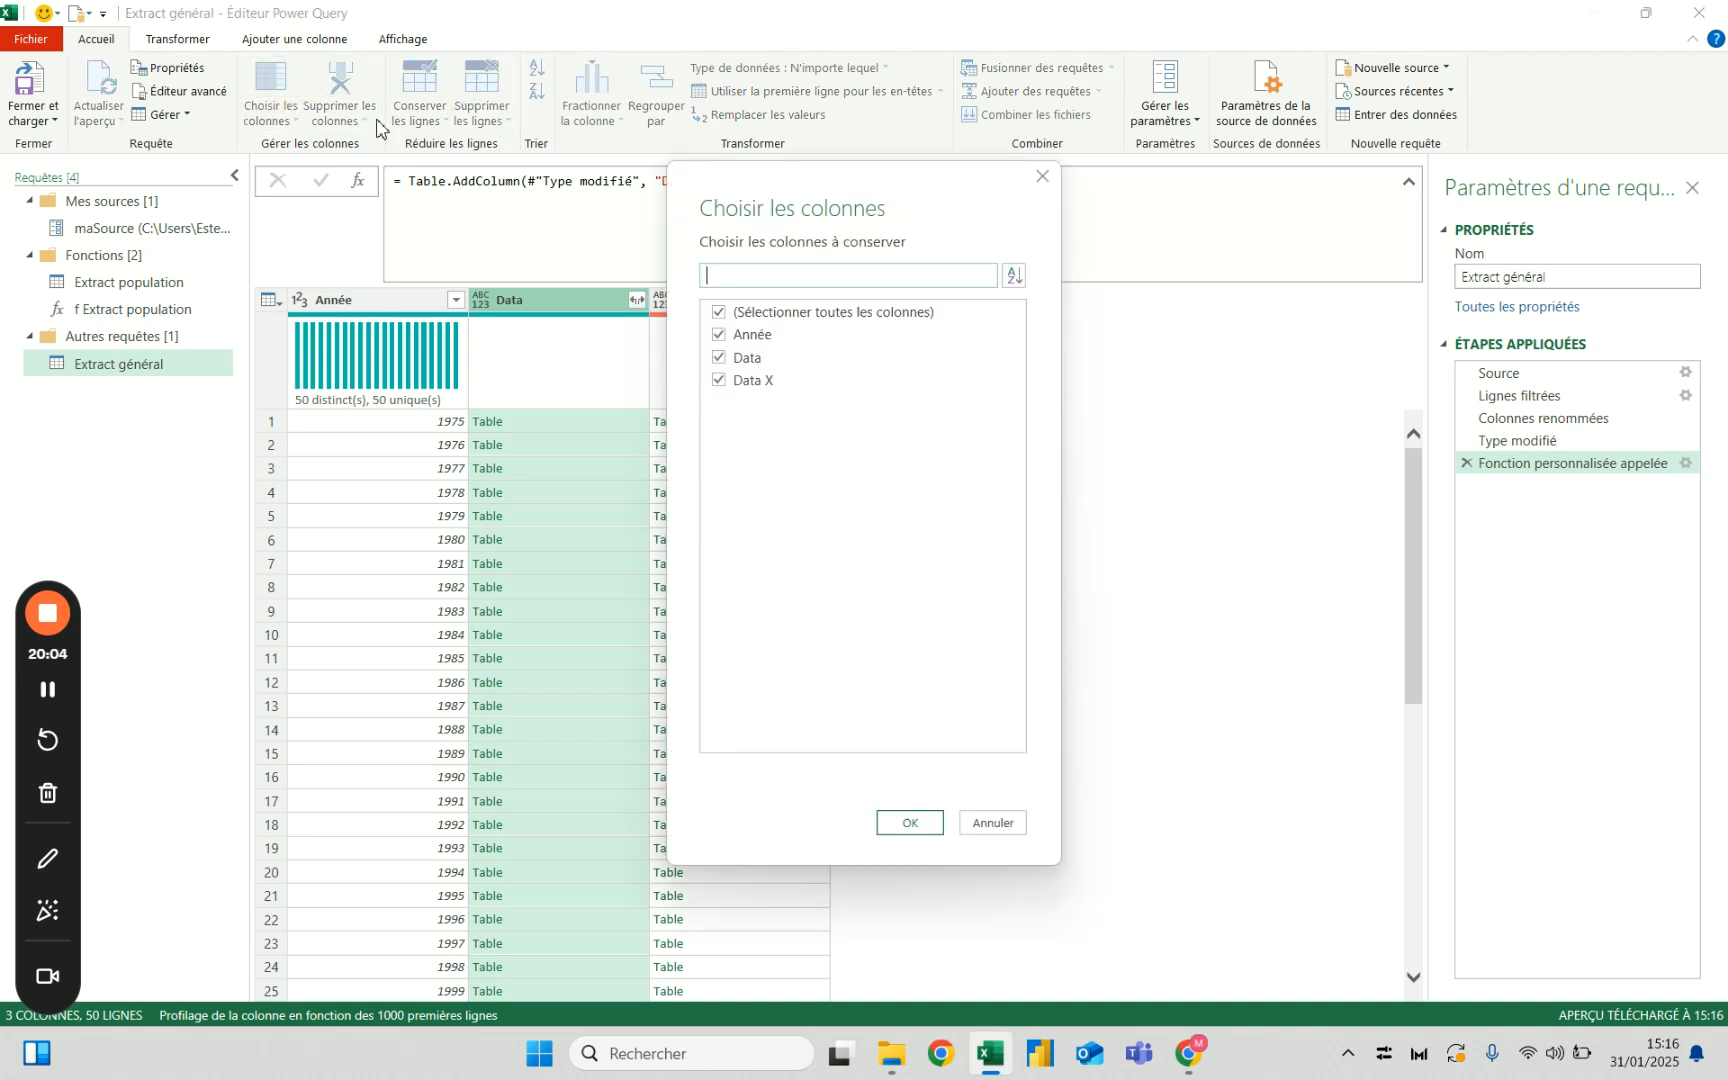
left_click(720, 362)
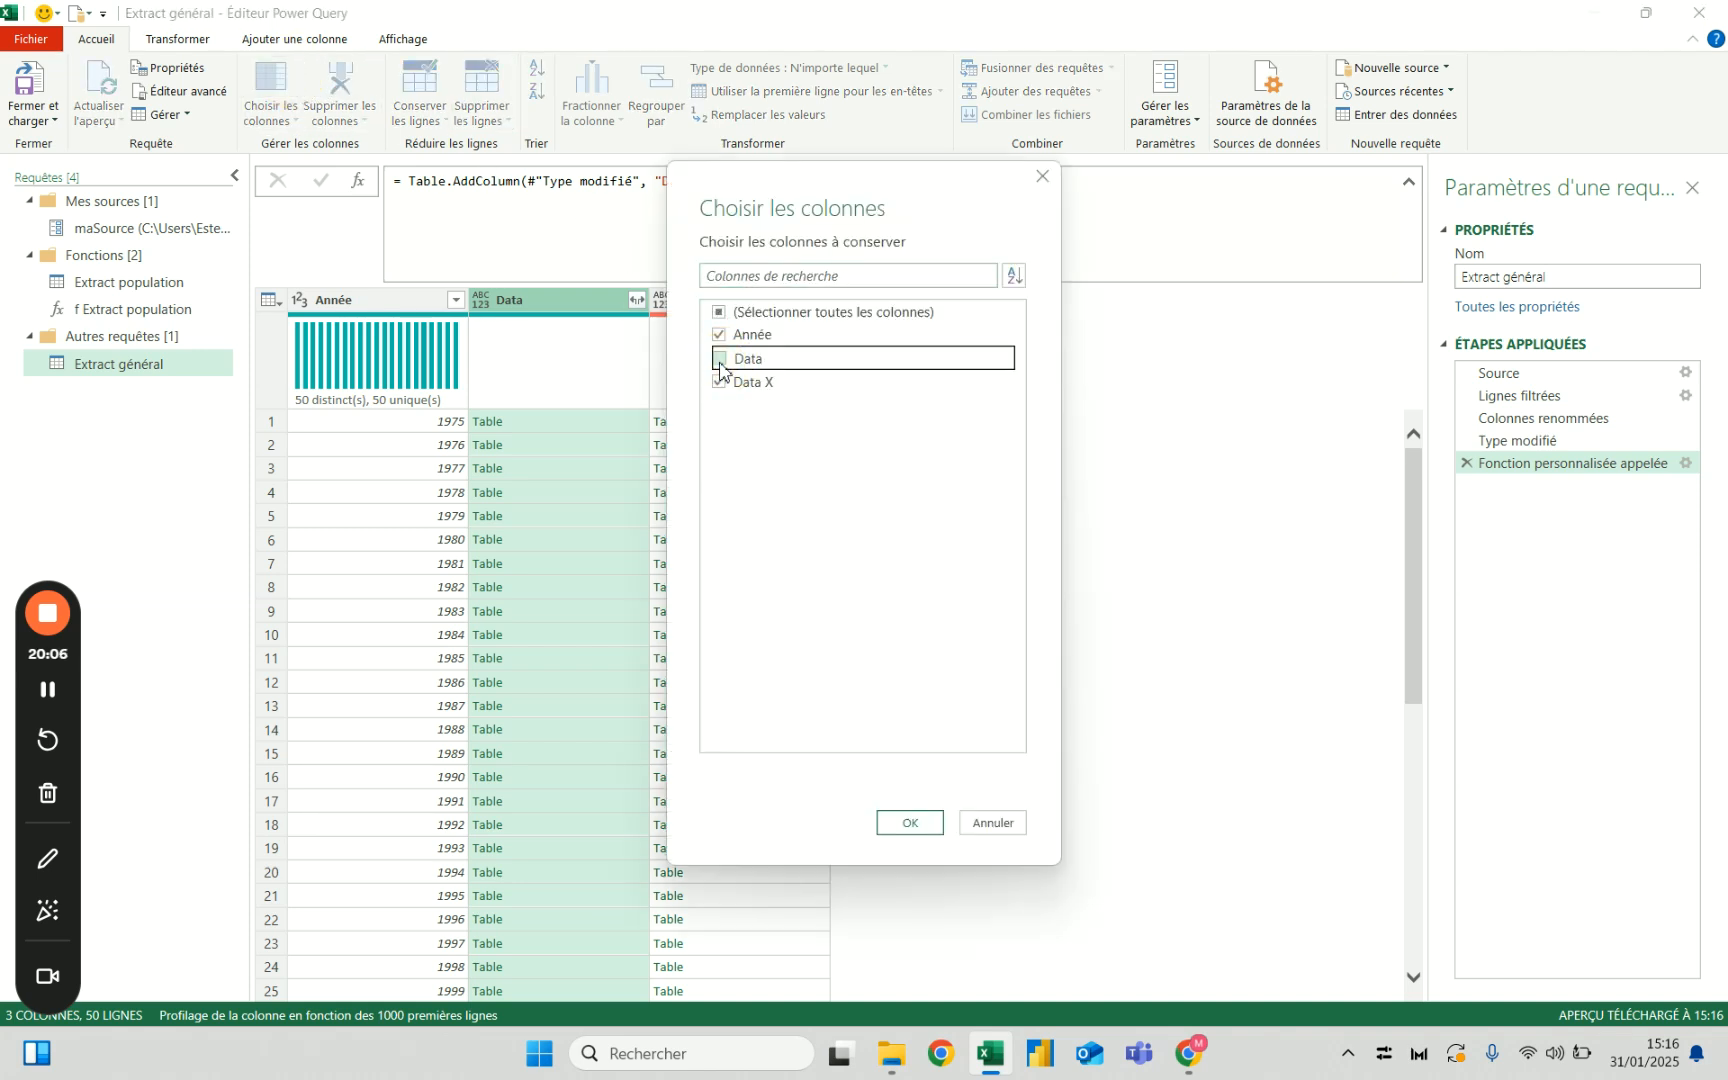
left_click(910, 824)
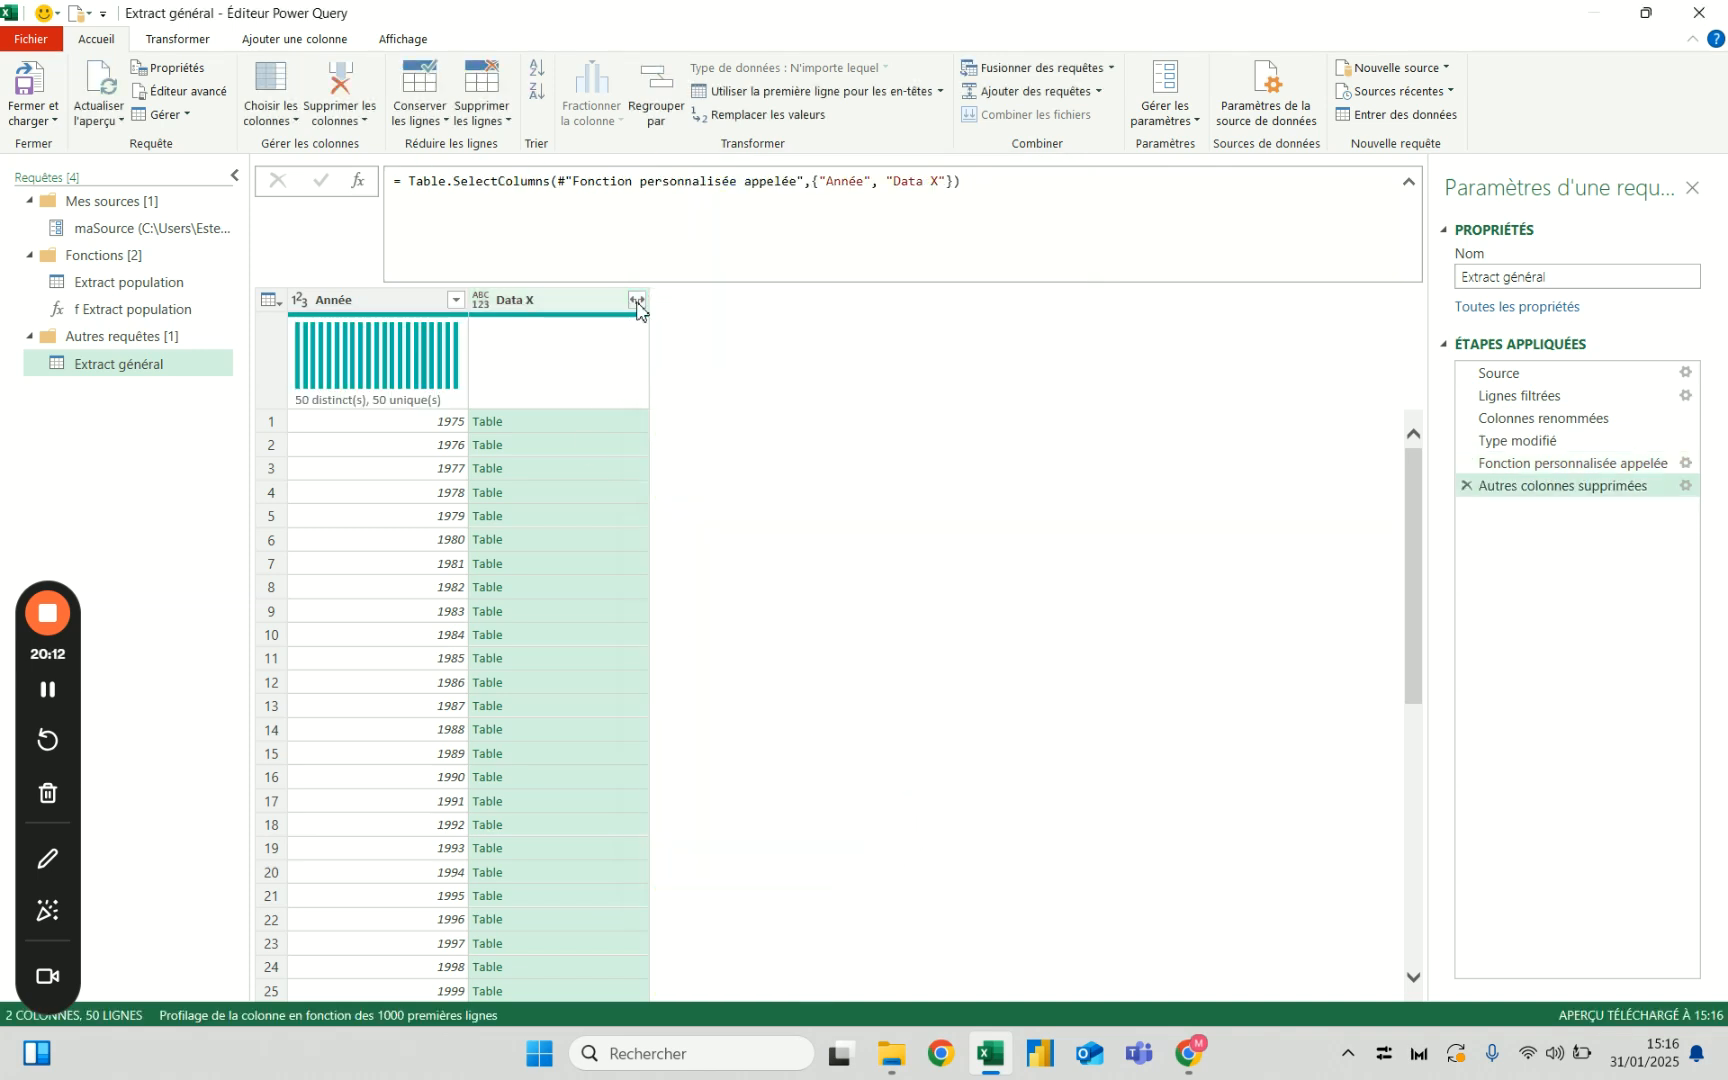
Expand Data X into Régions, Ensemble, Hommes and Femmes without using the original column name as prefix.
left_click(636, 300)
left_click(280, 512)
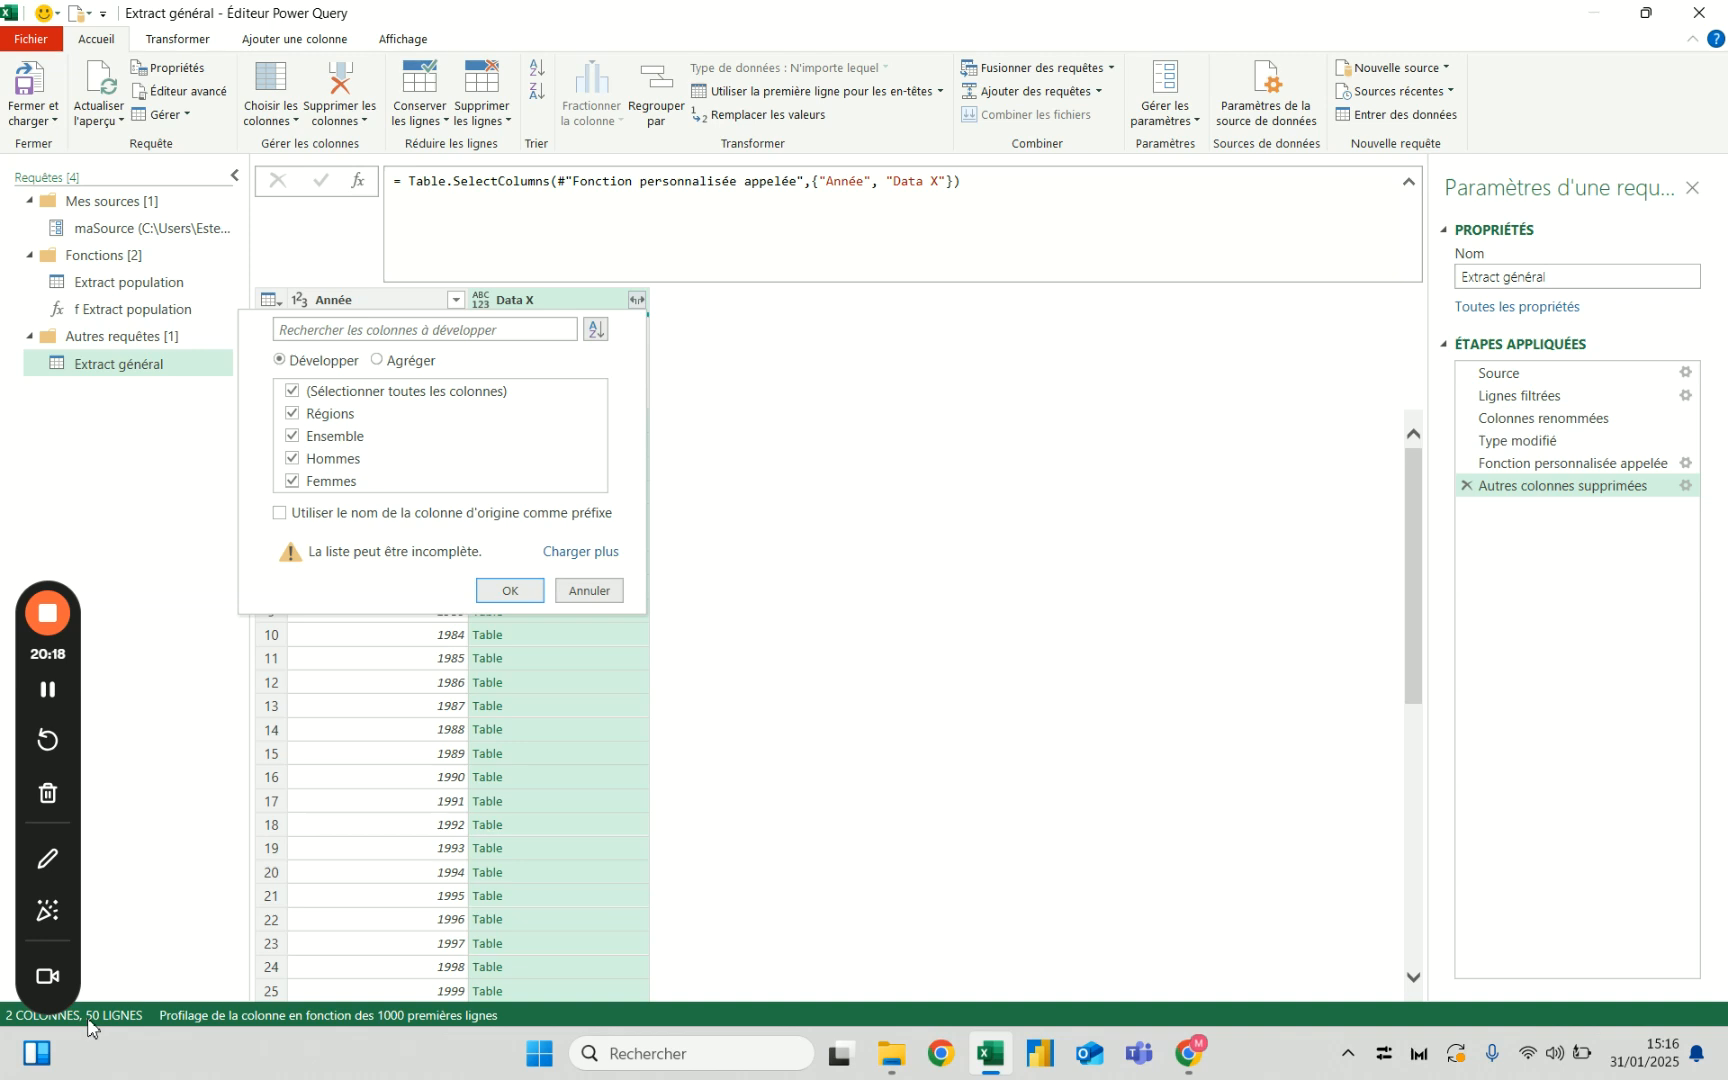
left_click(509, 598)
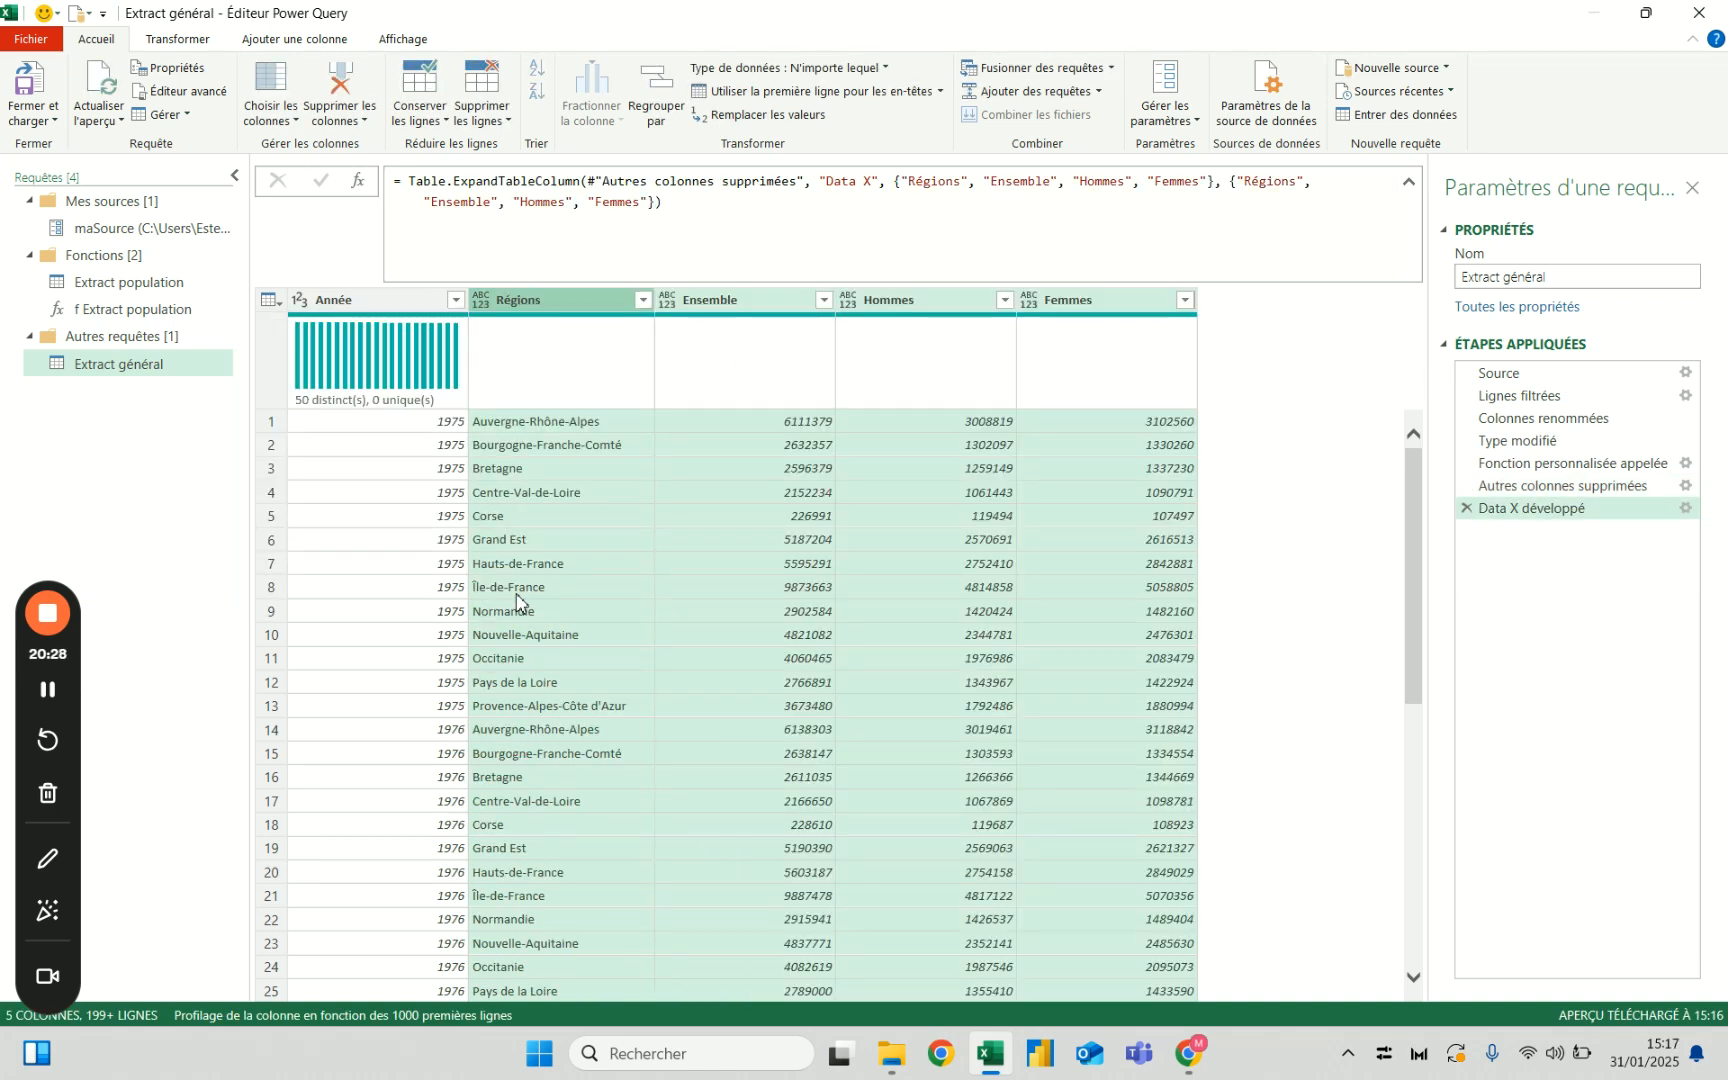
Examine the expanded rows of Extract général, checking where each year's block of regions starts and ends from 1975 to 1977.
left_click(438, 426)
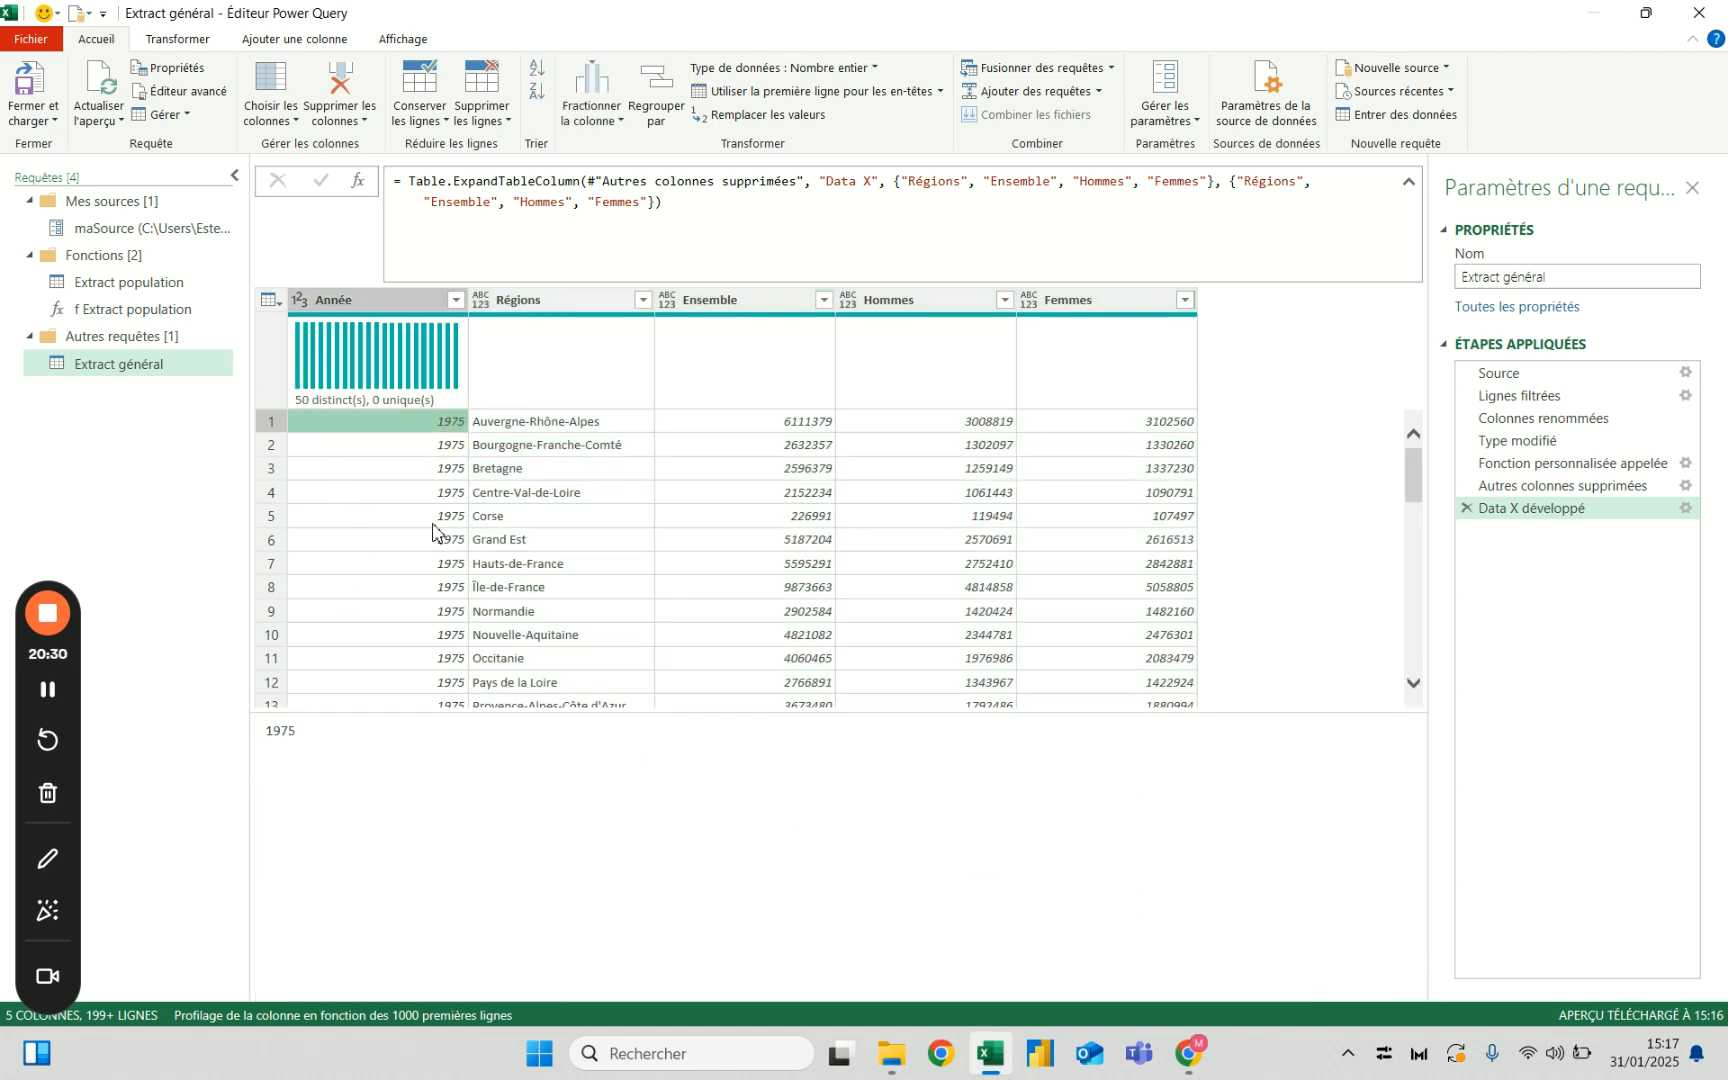
scroll(580, 615, "down", 1)
scroll(573, 610, "up", 1)
left_click_drag(513, 718, 501, 905)
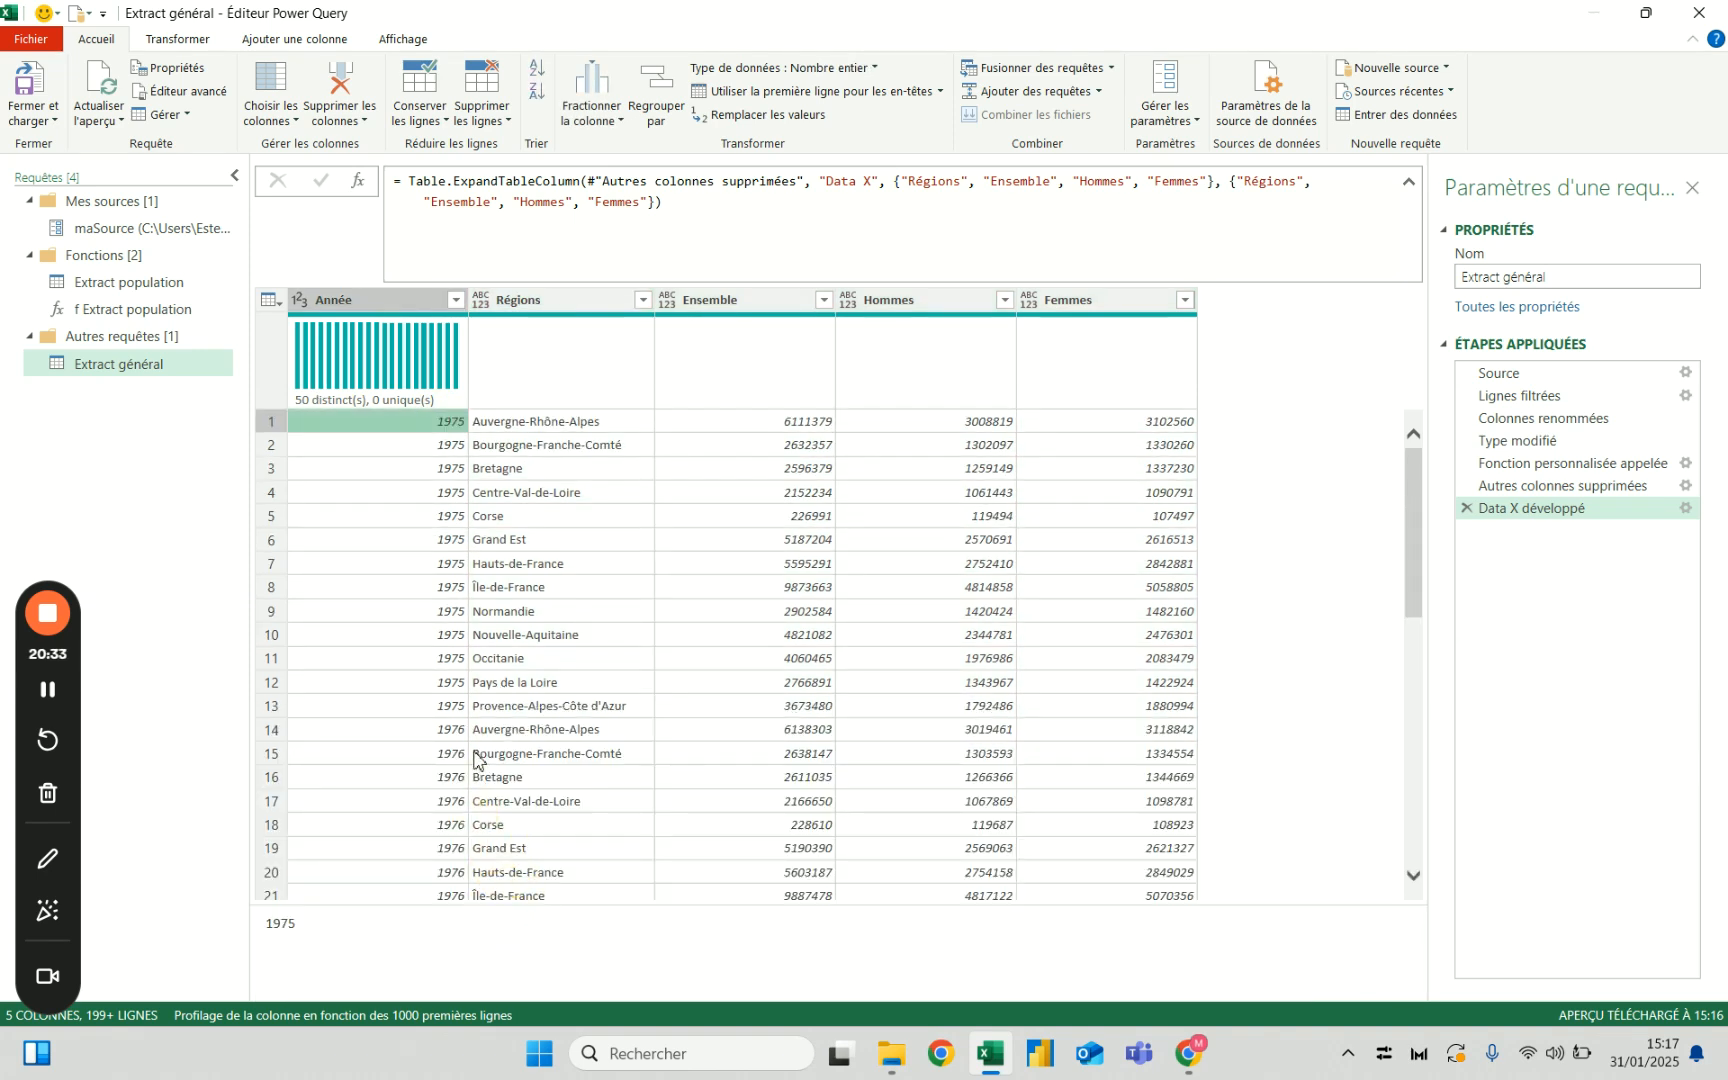
left_click(450, 709)
left_click(452, 424)
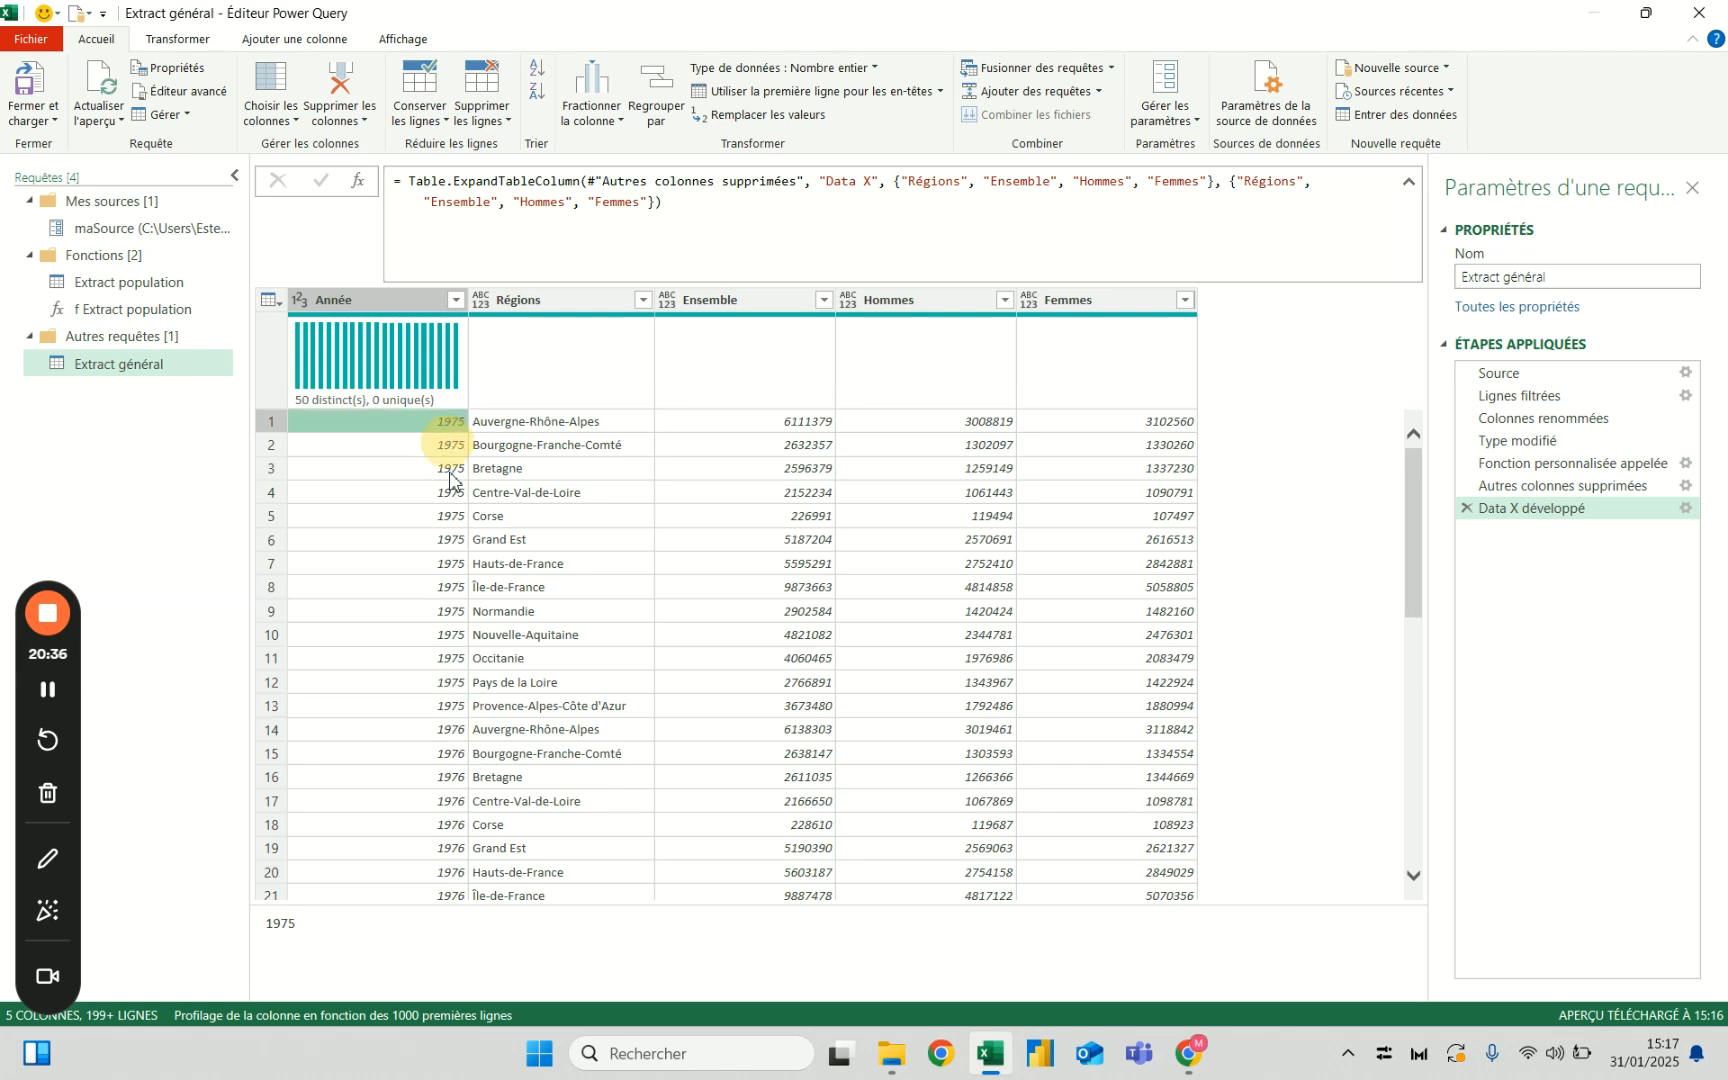
left_click(442, 706)
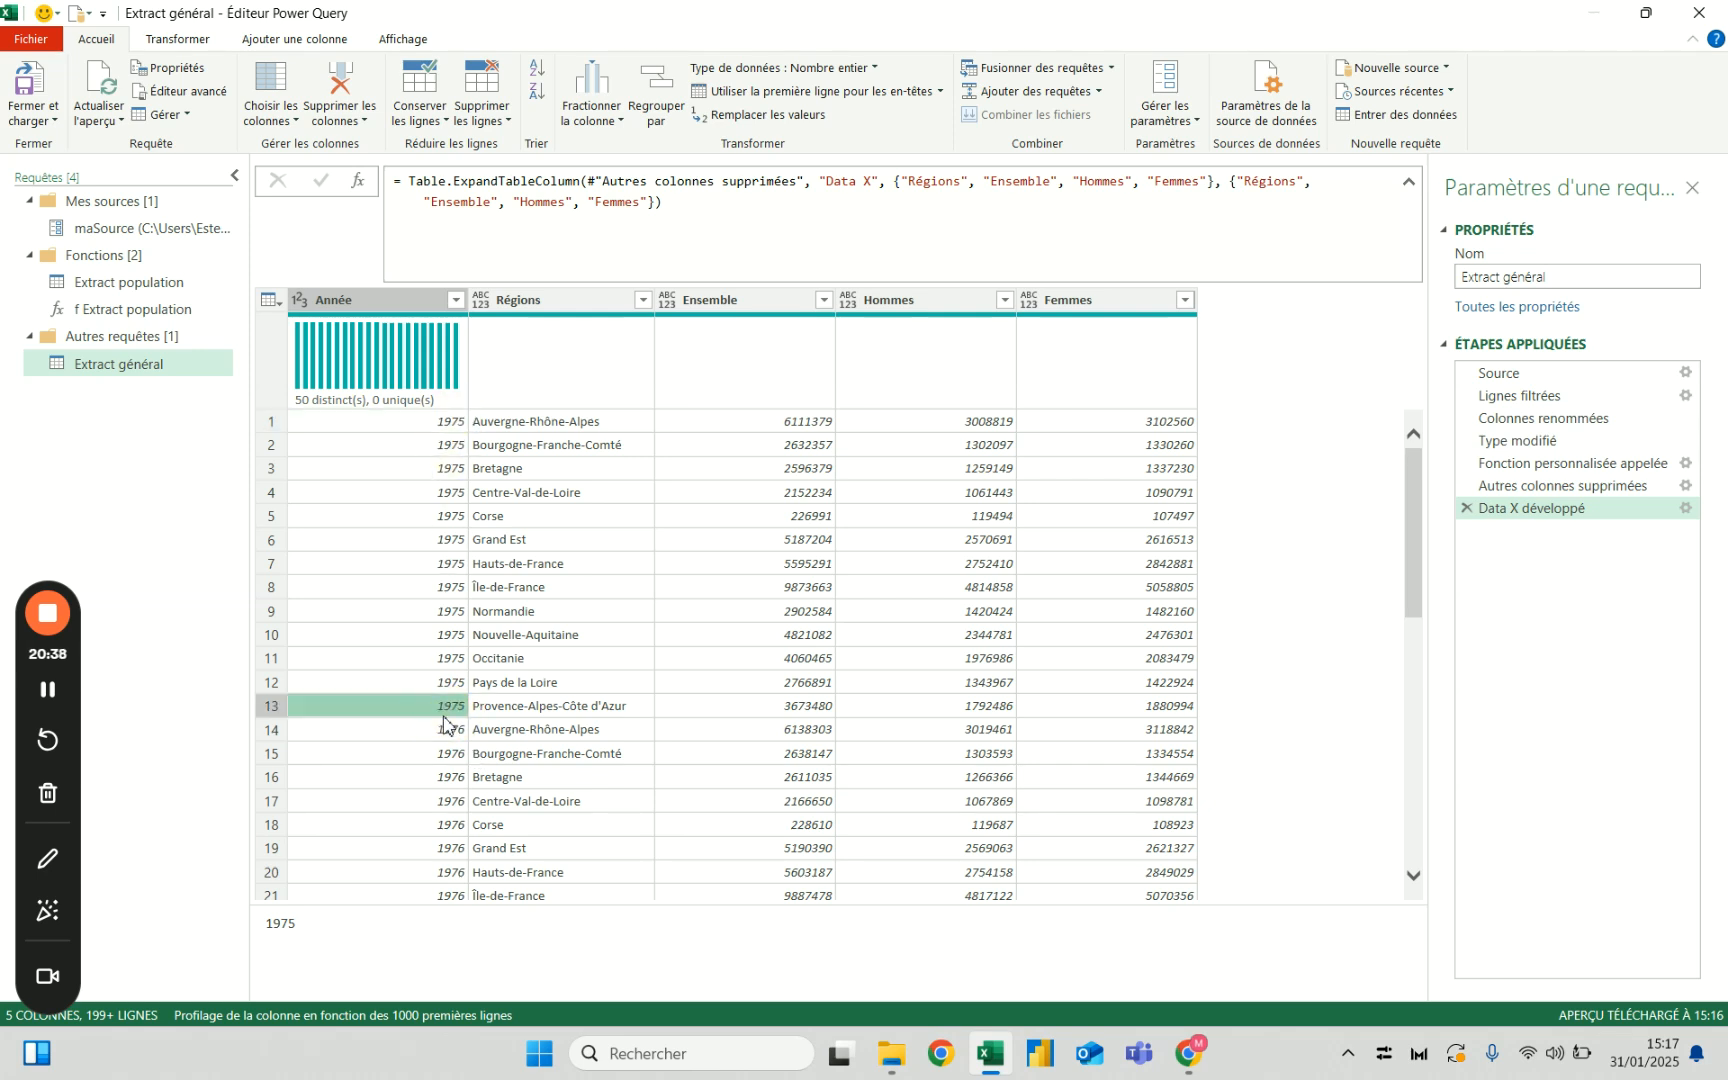
left_click(455, 729)
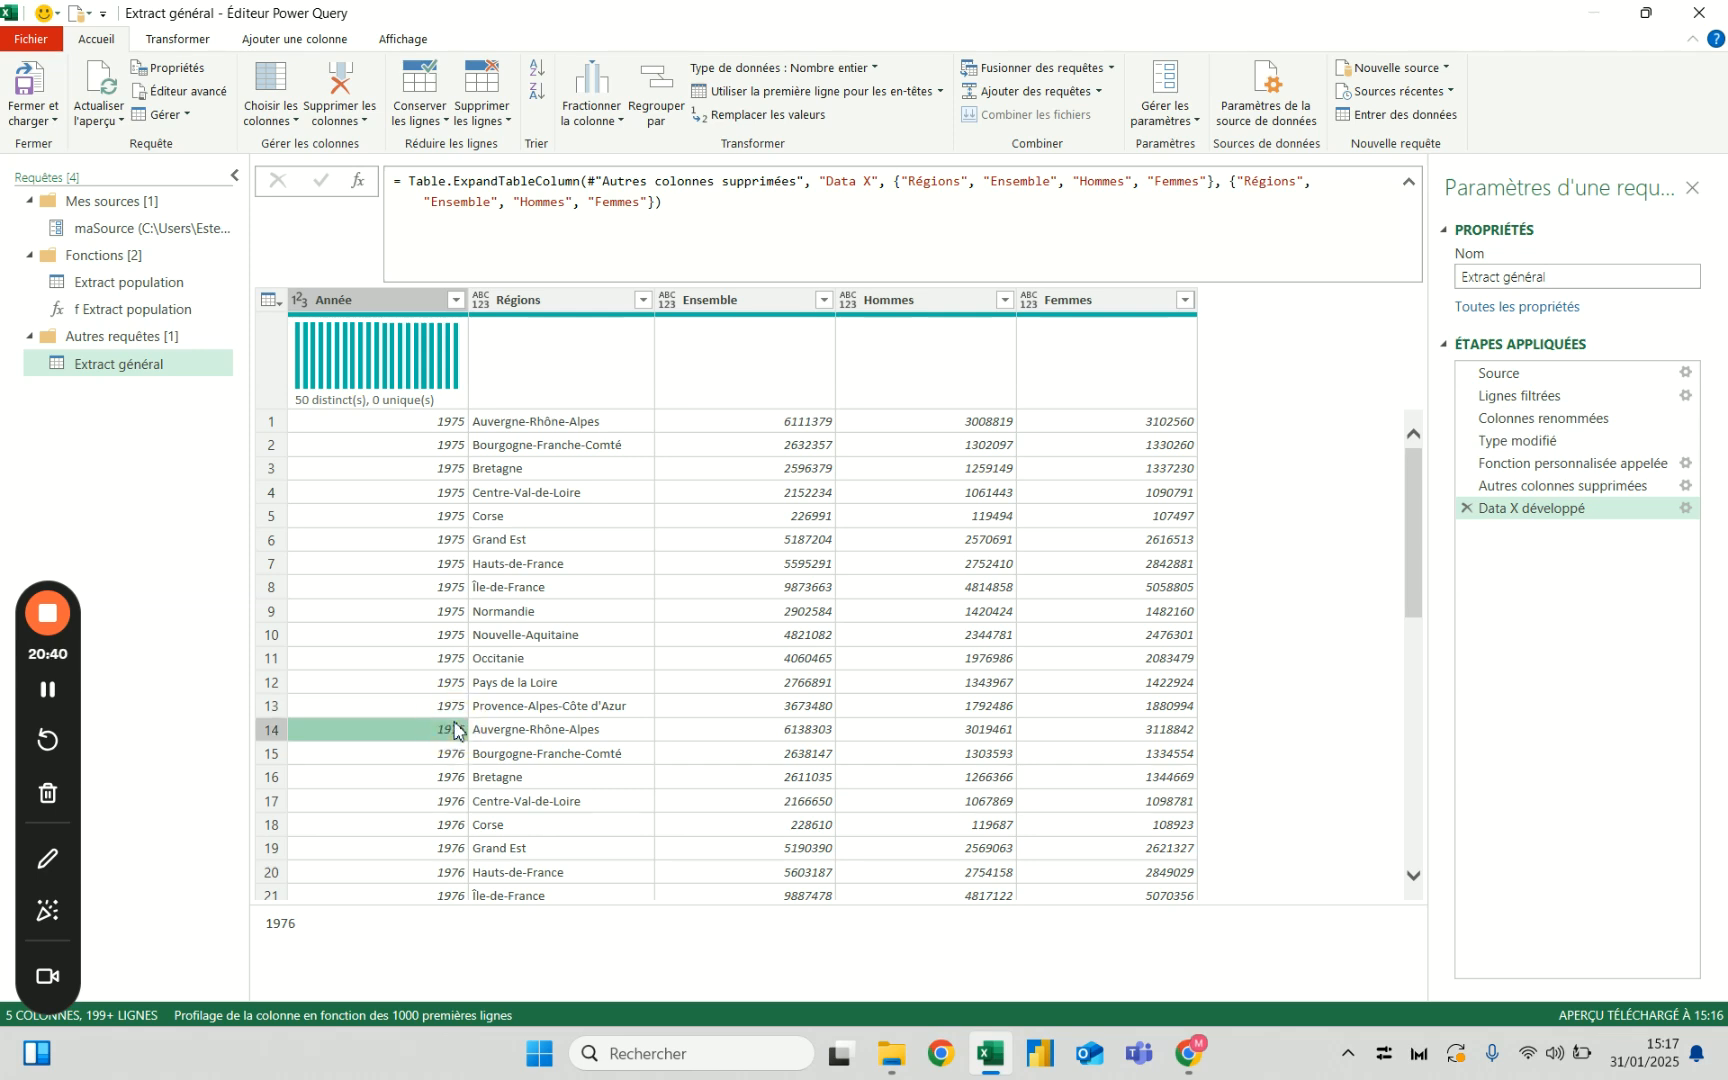
scroll(453, 740, "down", 3)
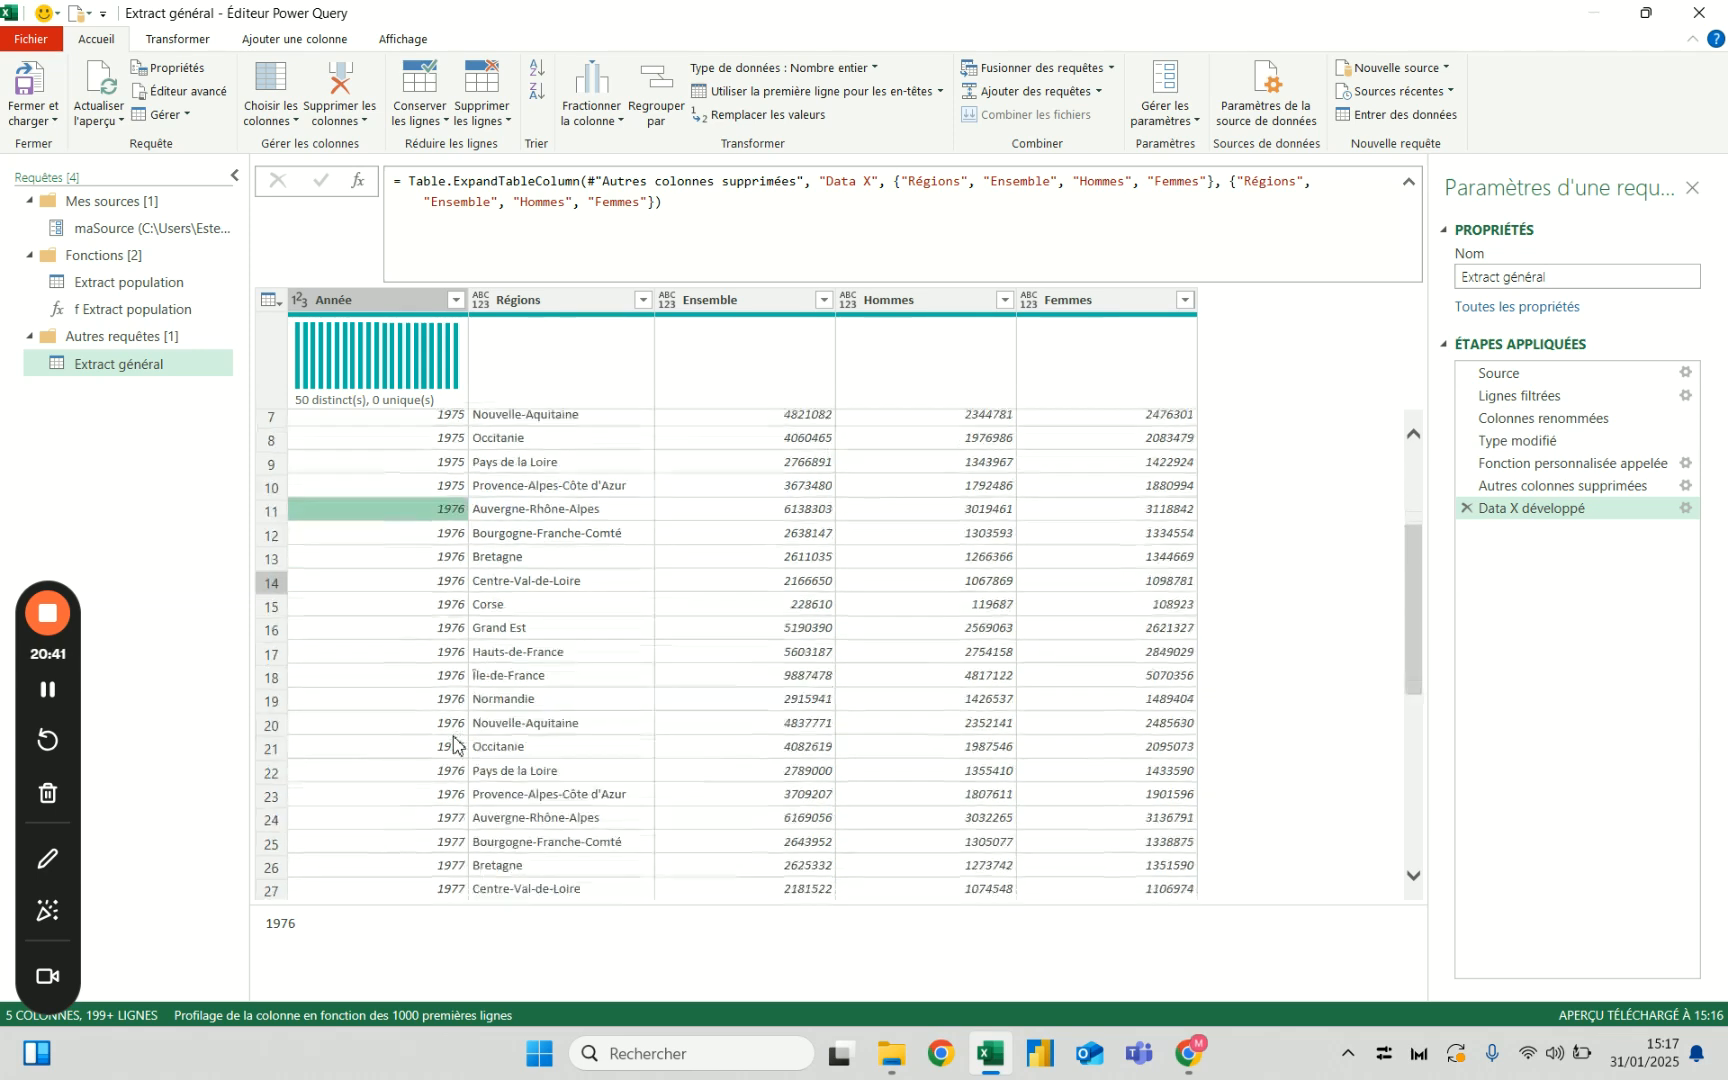
left_click(444, 799)
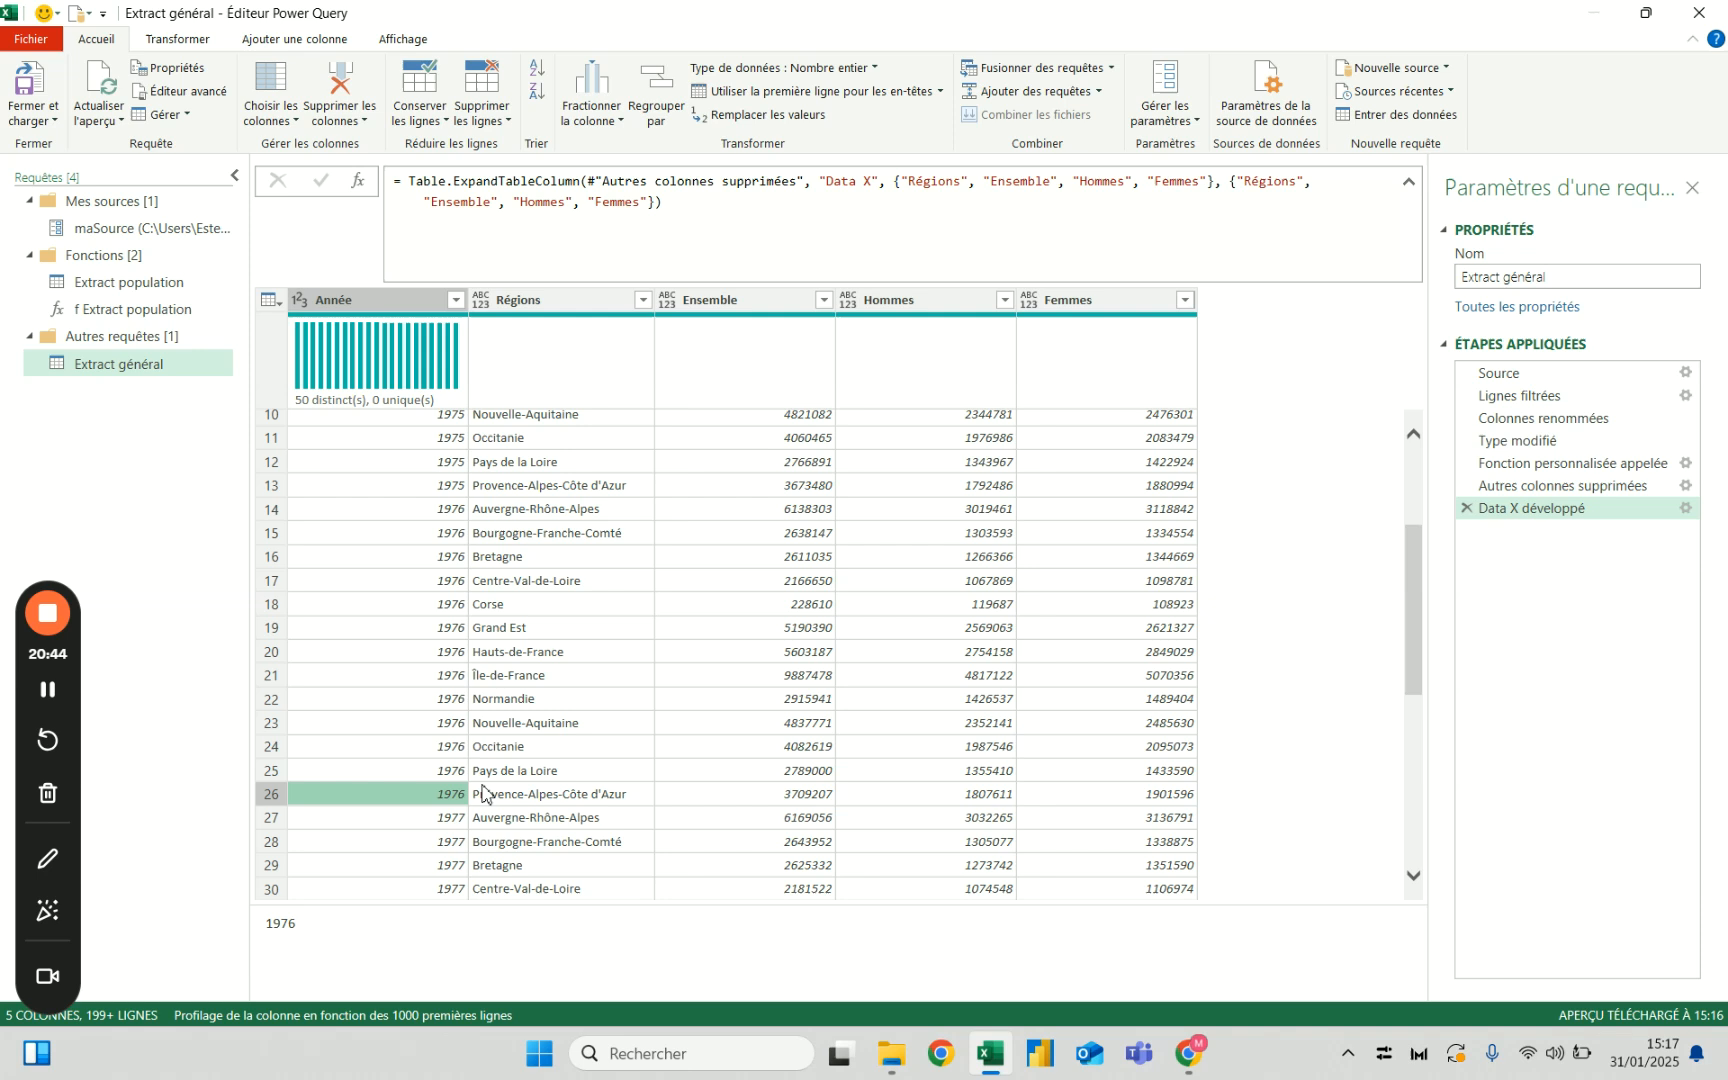
scroll(482, 793, "up", 3)
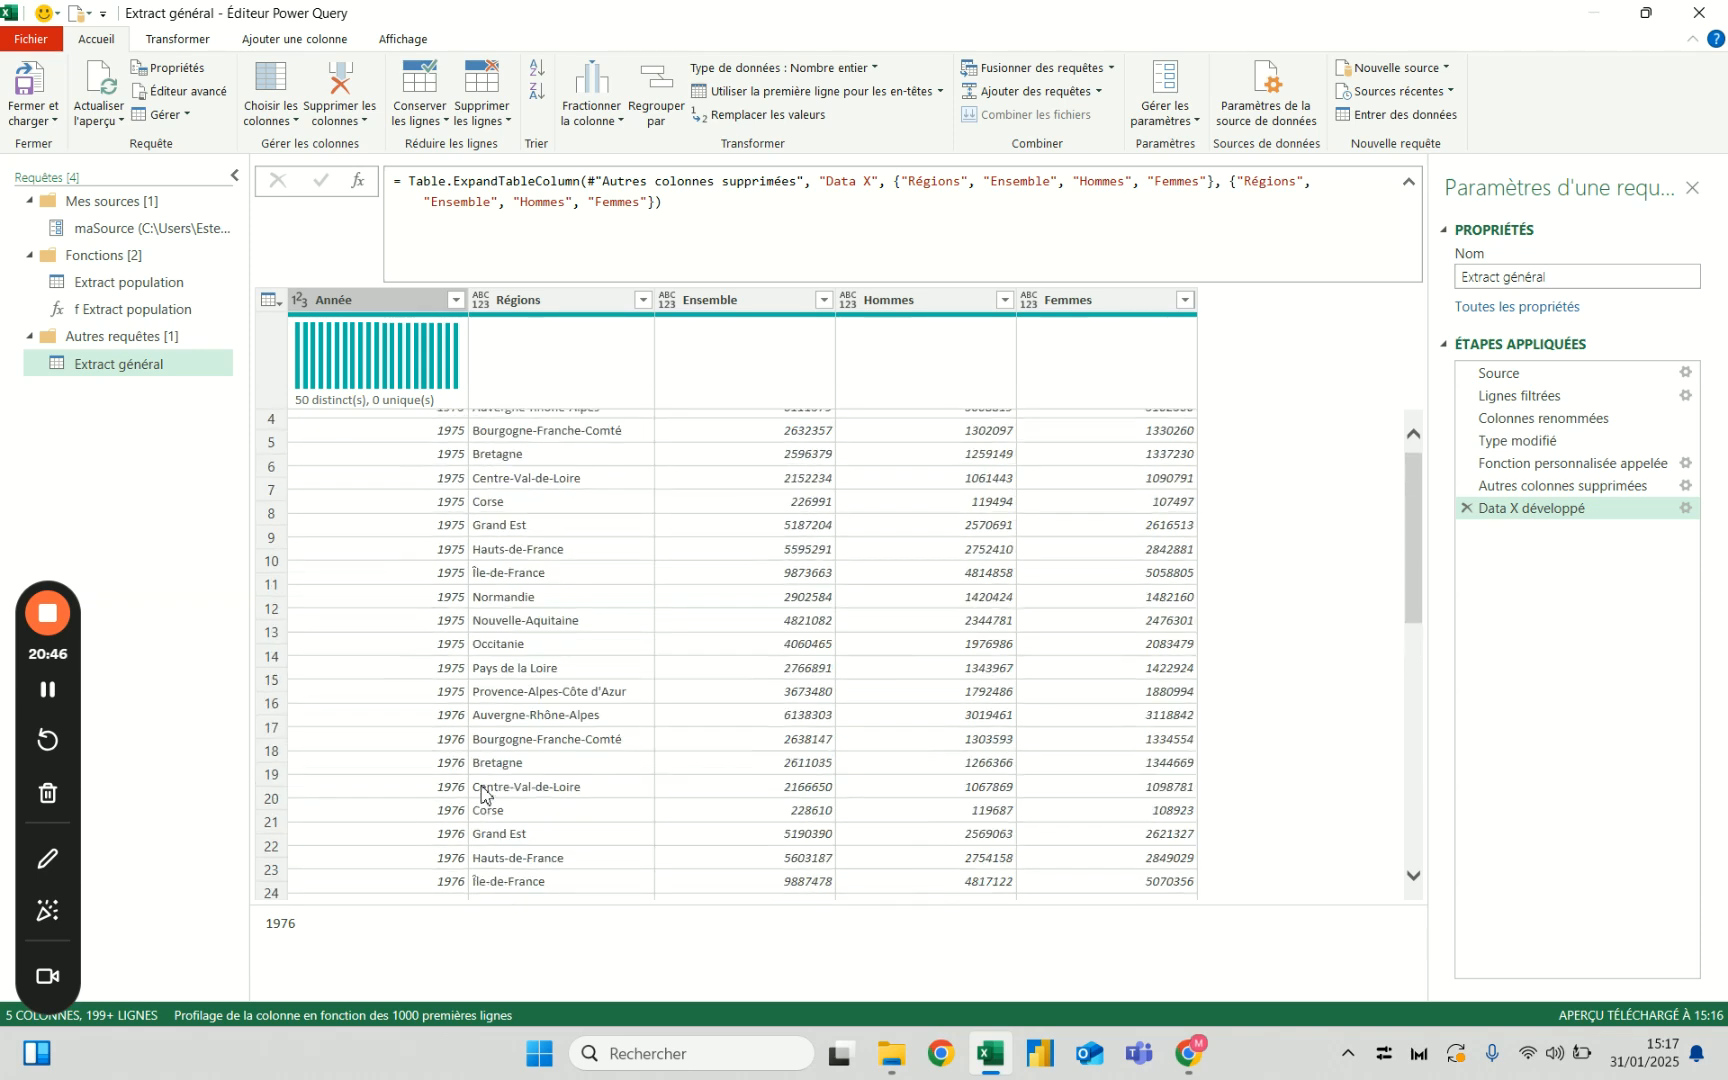
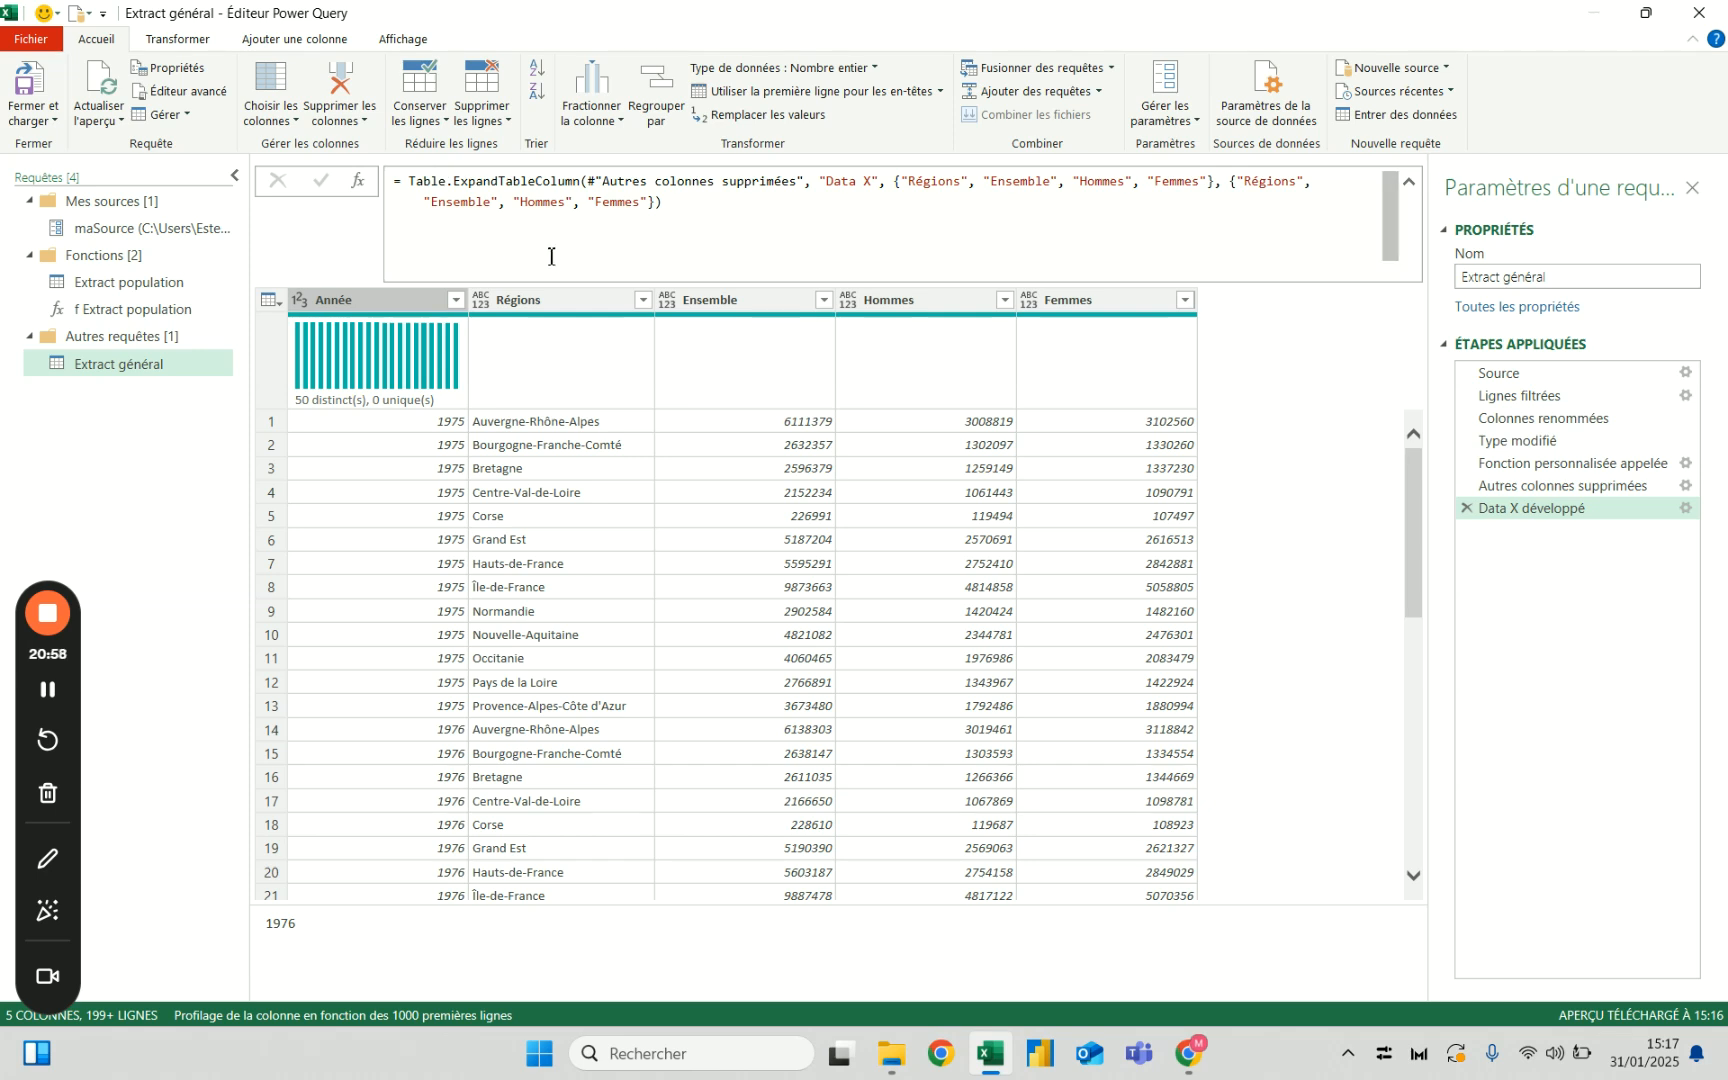
Review the distinct values of the Régions column for entries that are totals or duplicates rather than regions.
left_click(556, 299)
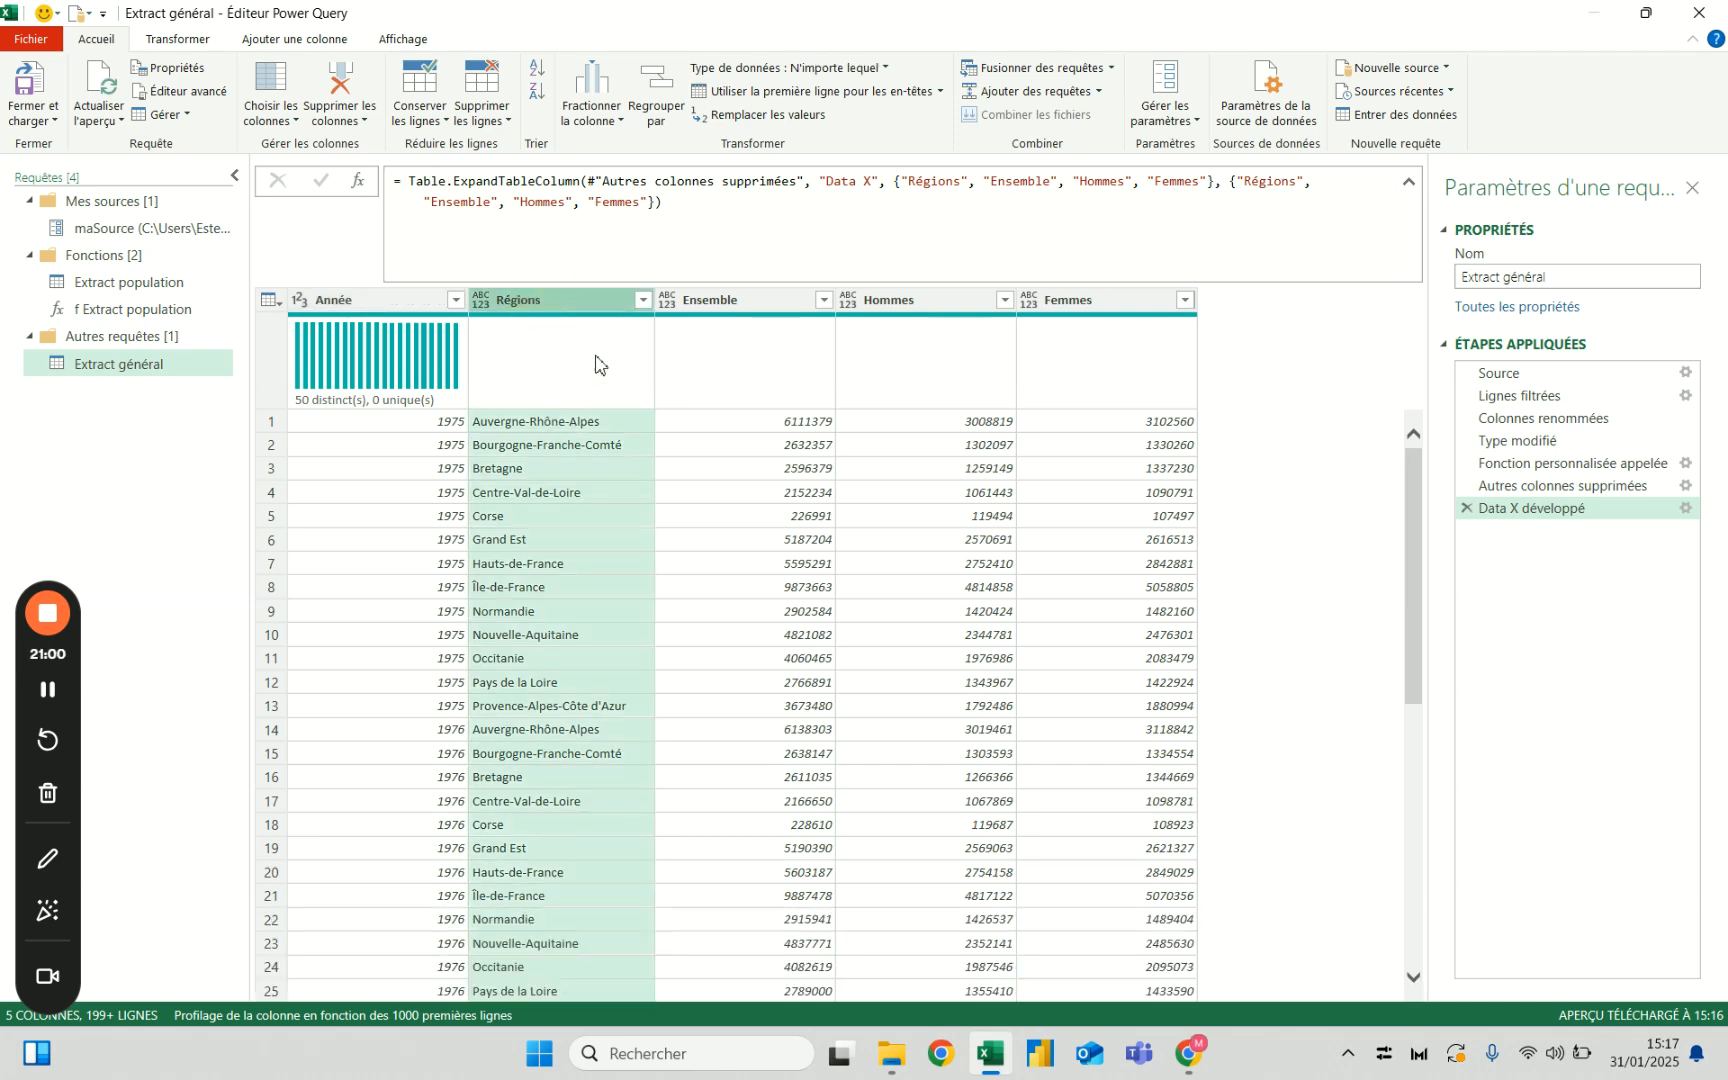
left_click(643, 299)
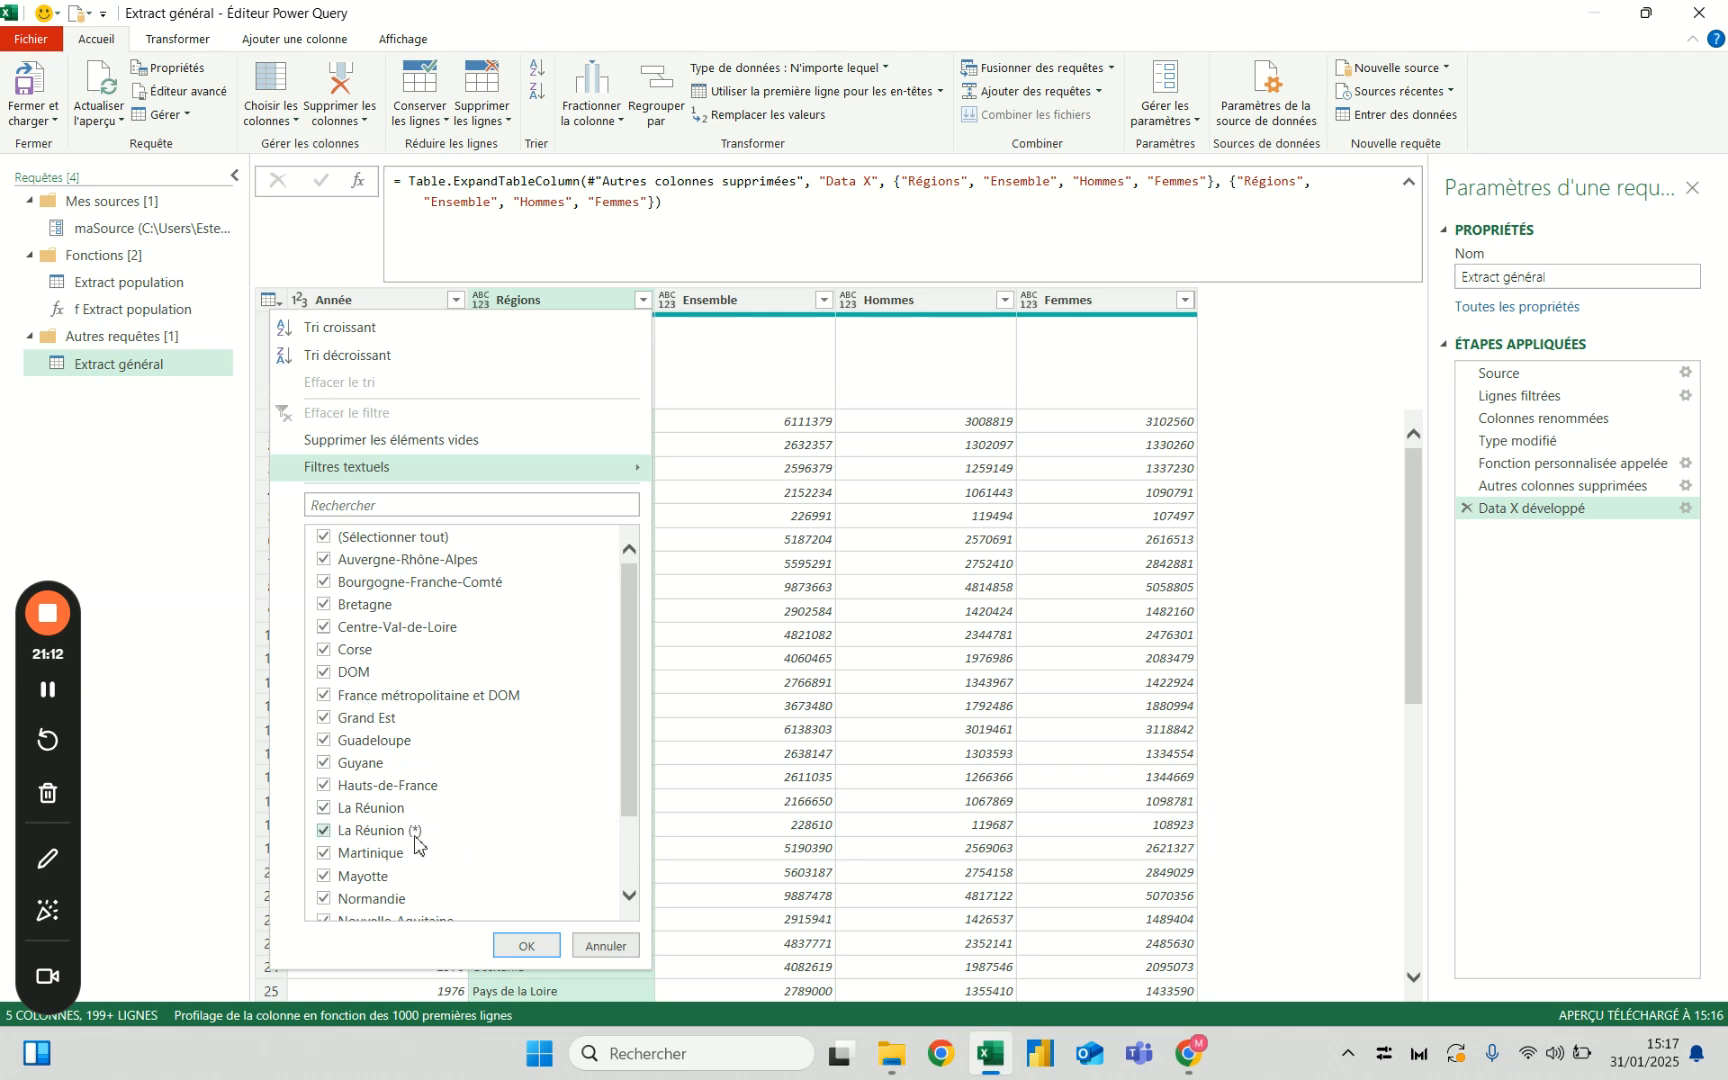
scroll(415, 843, "down", 2)
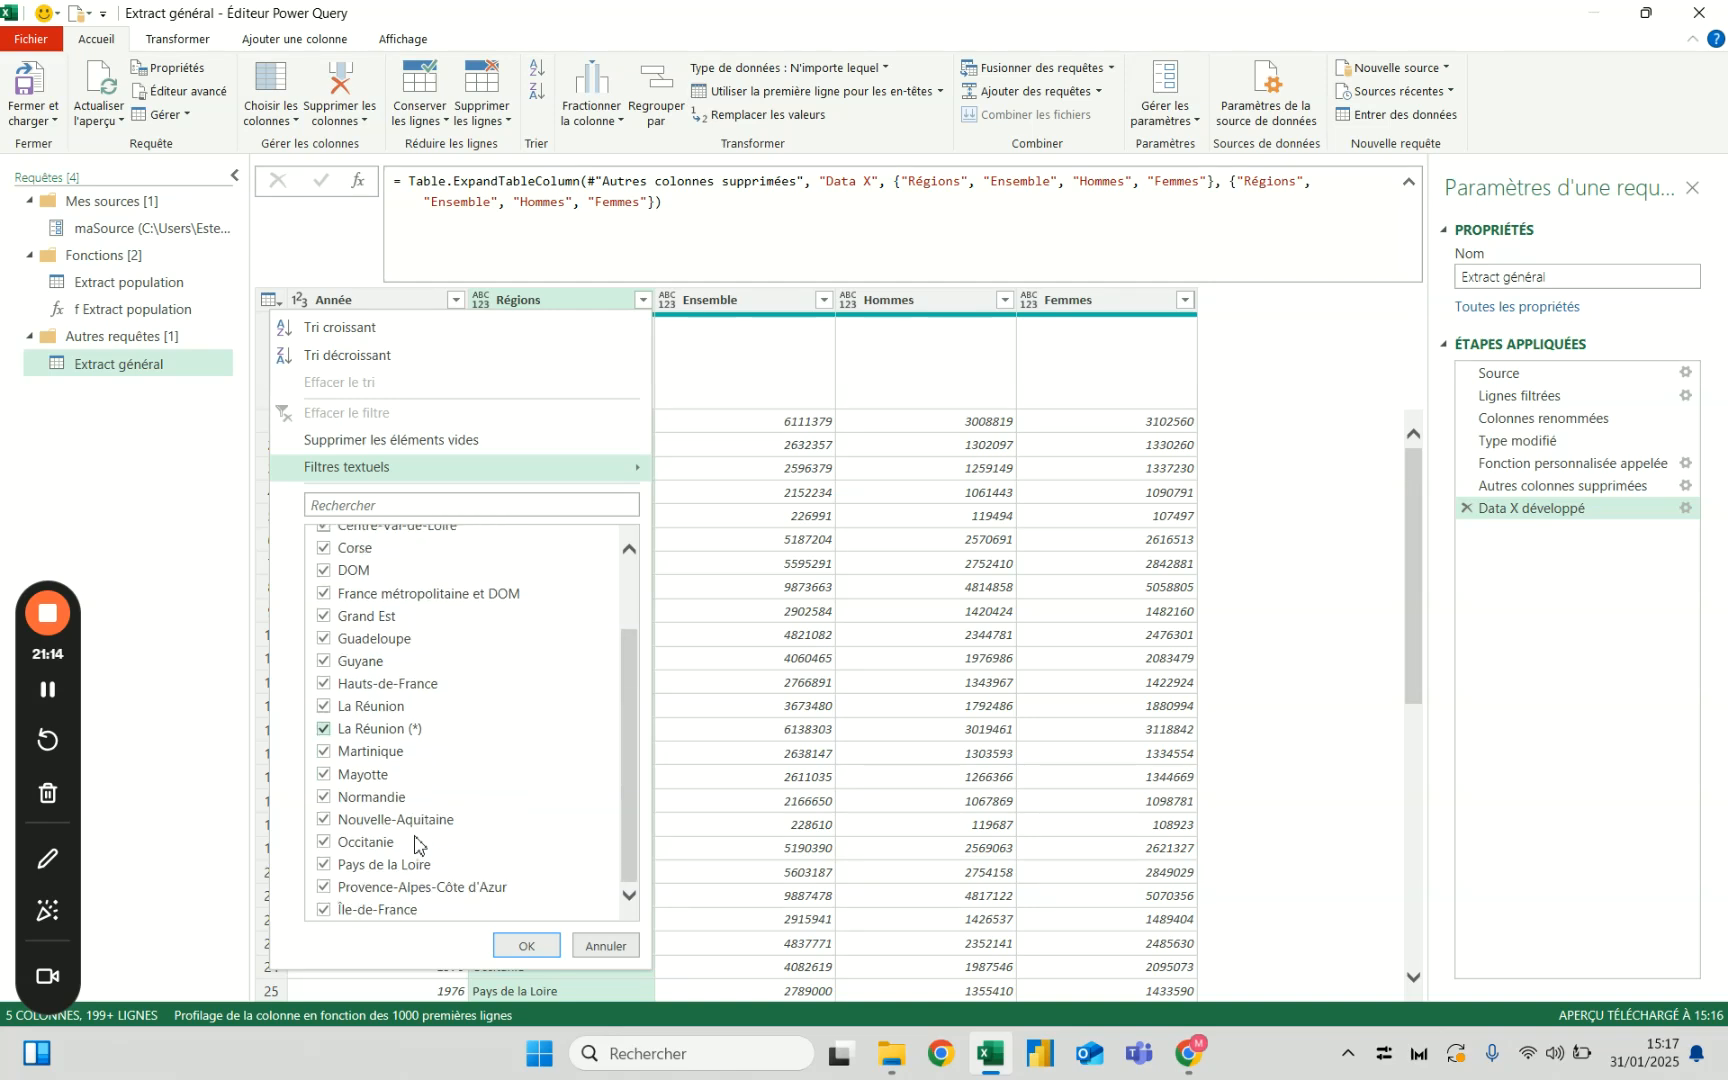
scroll(415, 843, "up", 2)
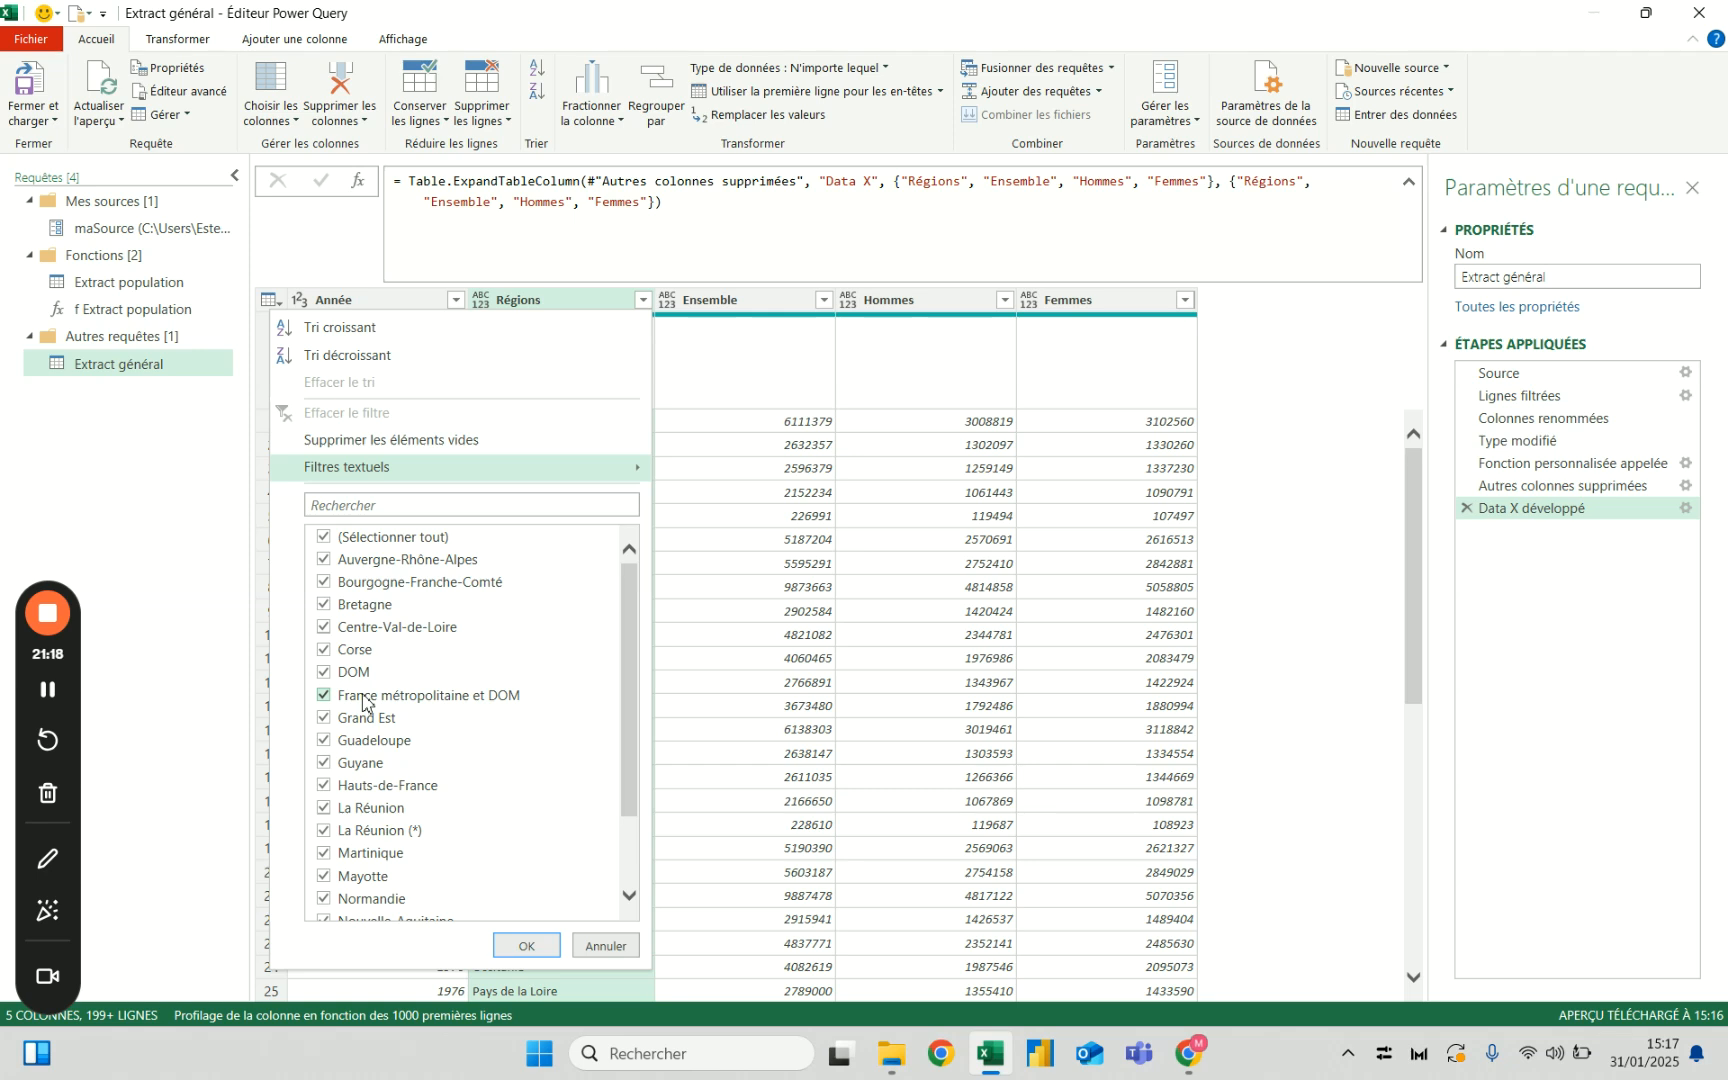
scroll(372, 708, "down", 2)
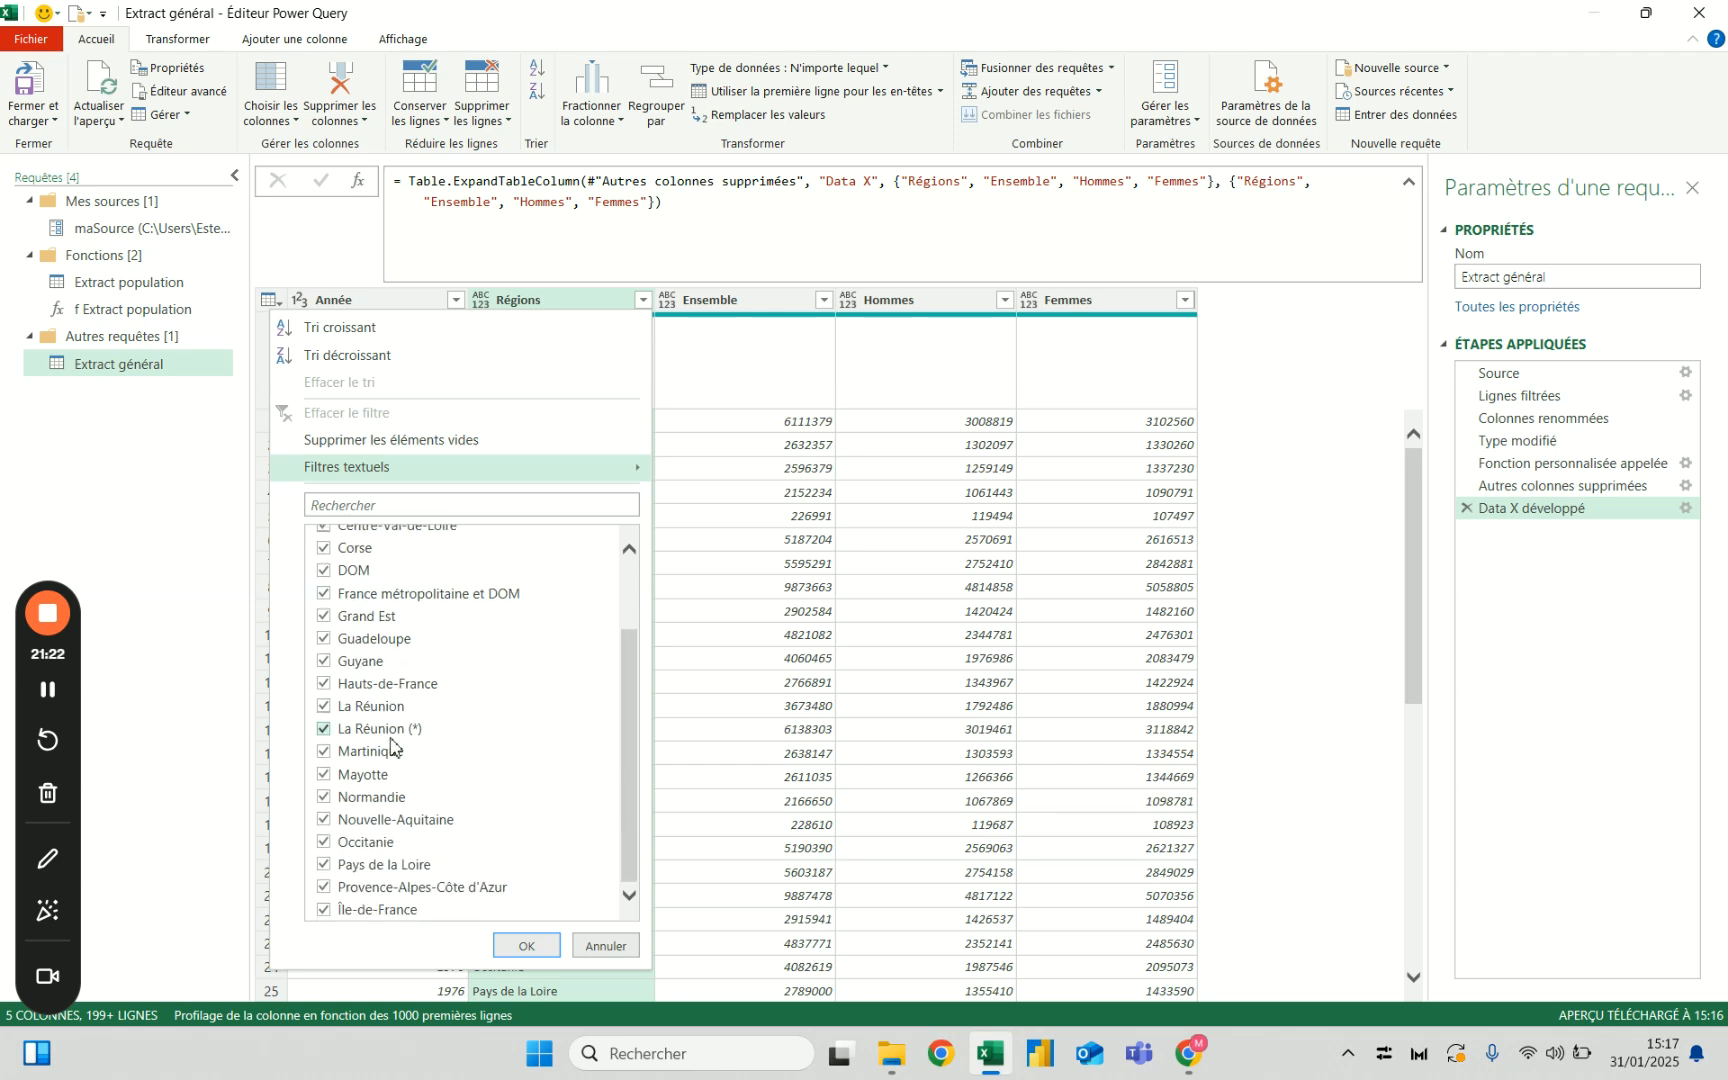
scroll(391, 746, "up", 3)
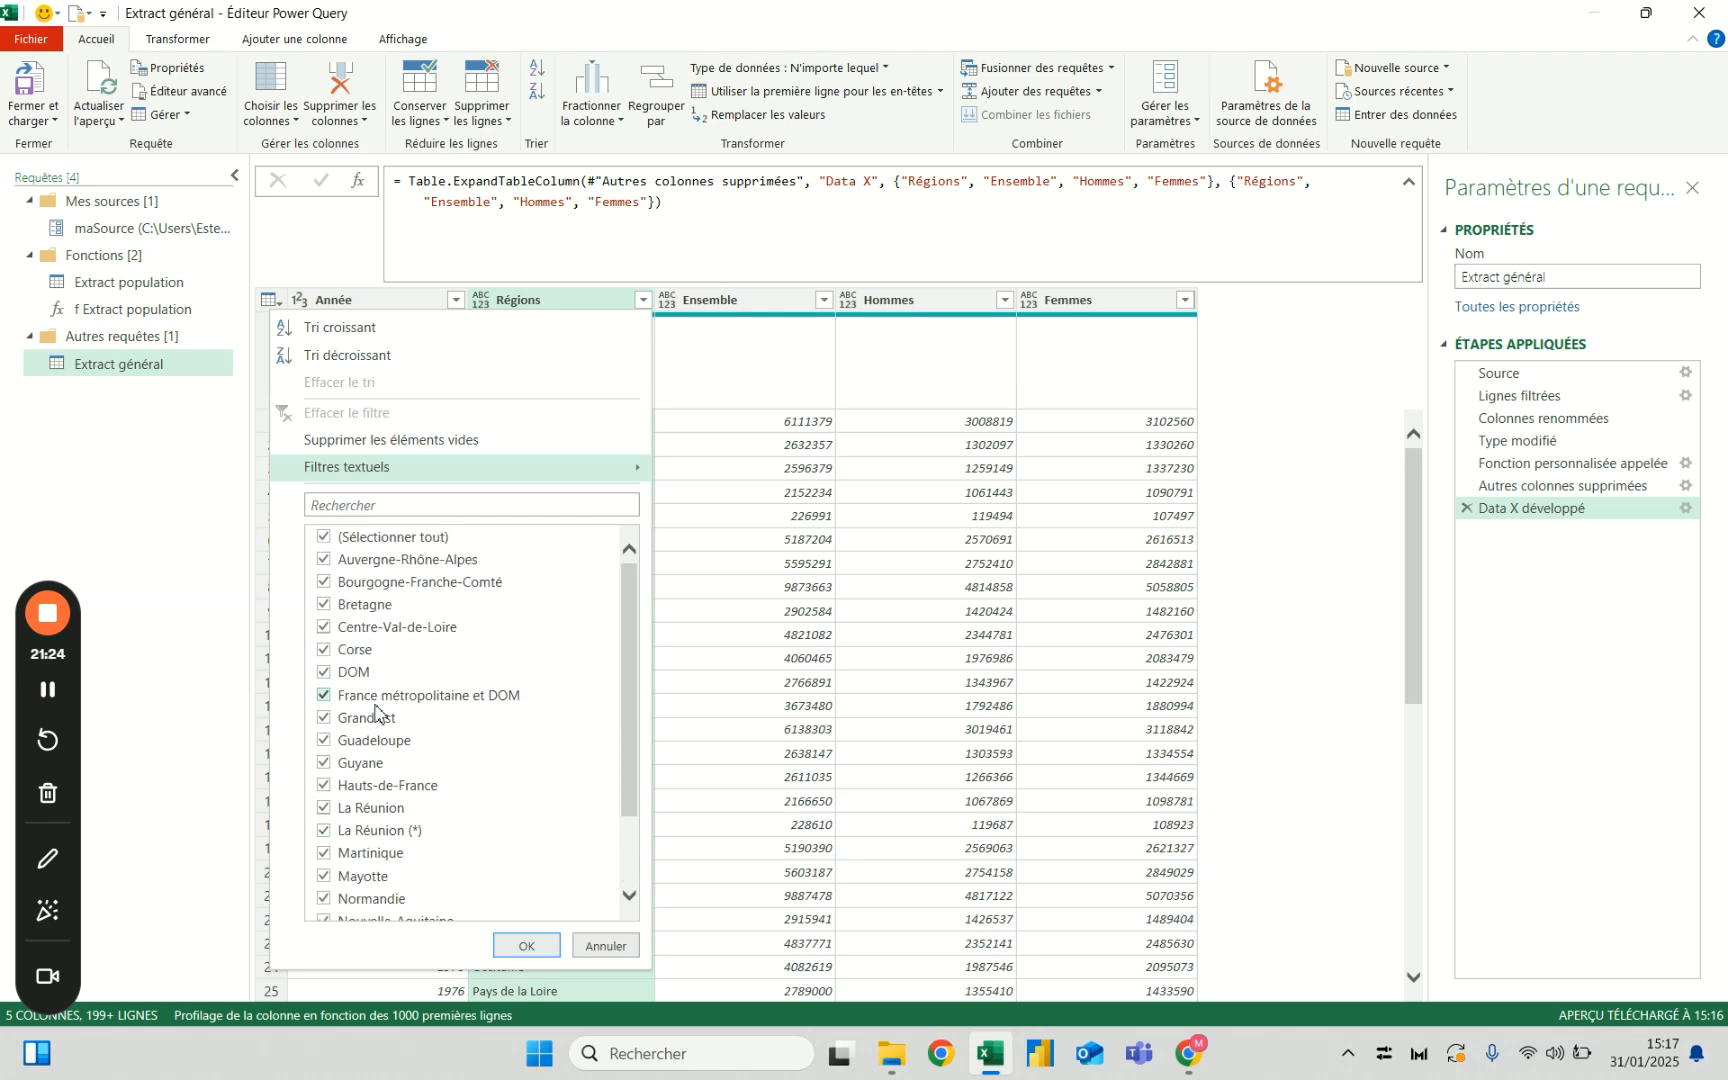
key("Escape")
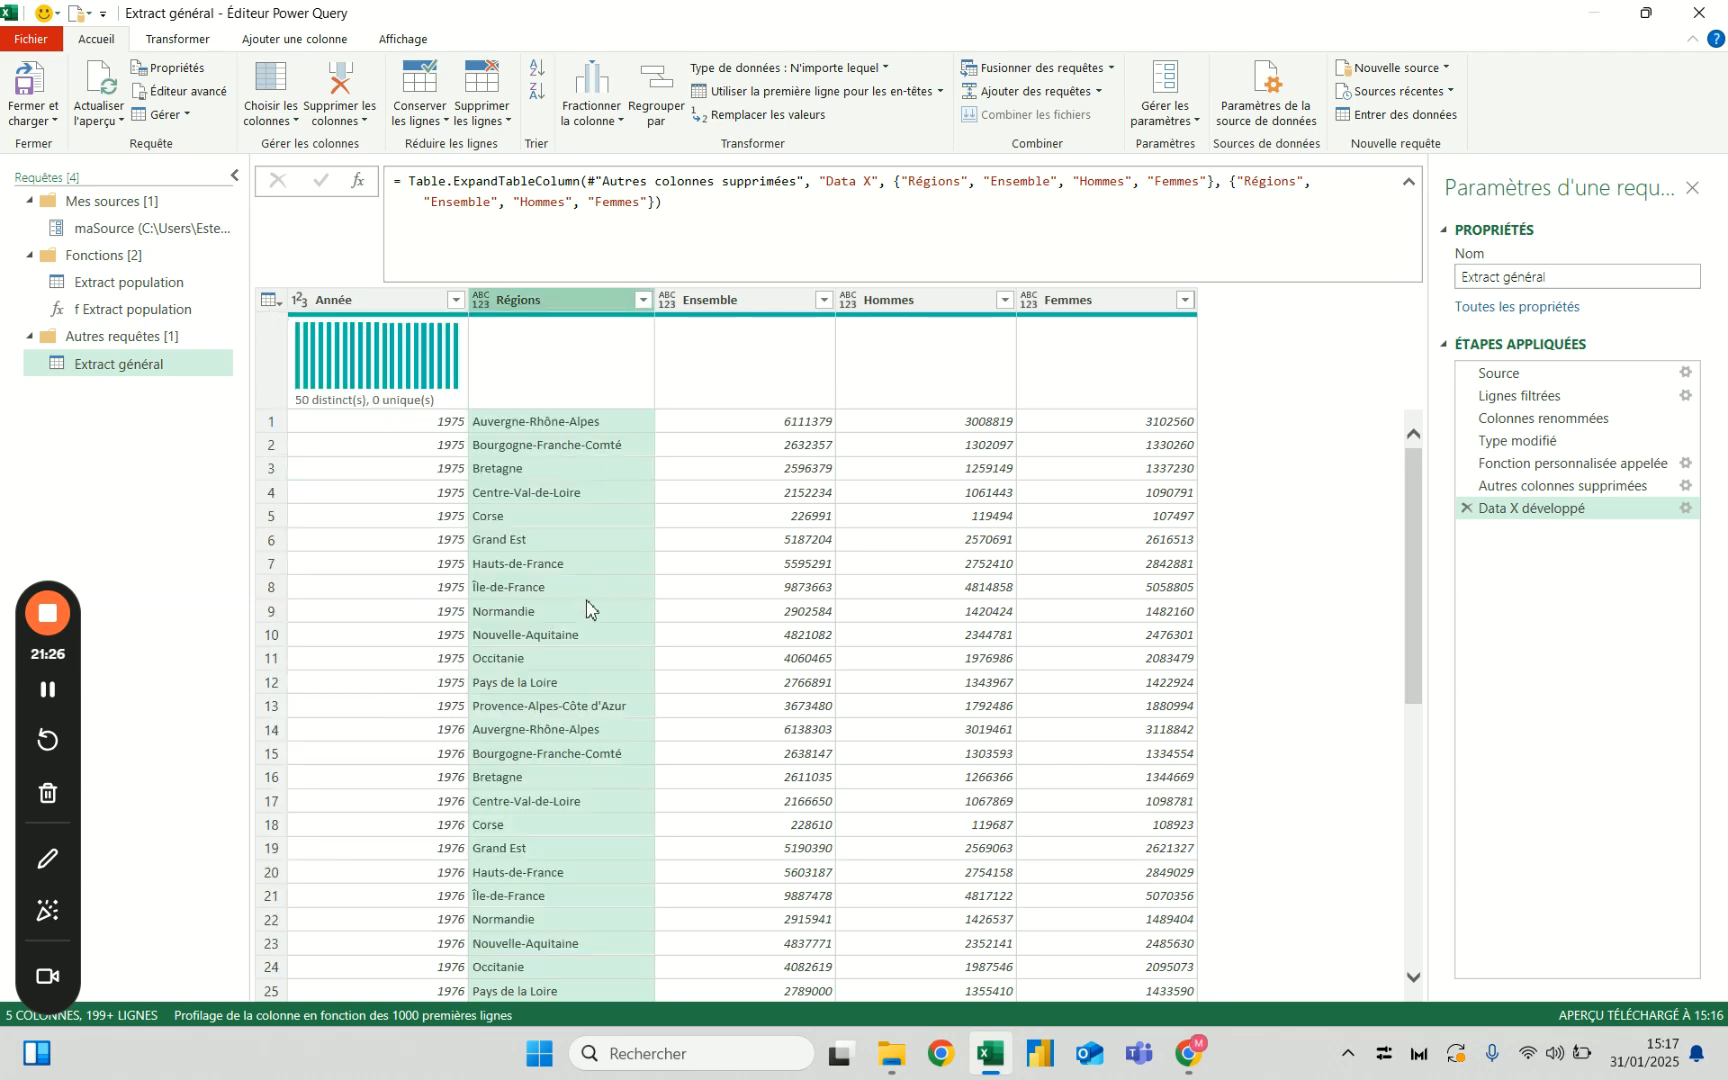
Filter Régions to "France métropolitaine et DOM" to copy that exact label, and delete the temporary filter step.
left_click(643, 300)
left_click(394, 538)
left_click(405, 697)
left_click(524, 946)
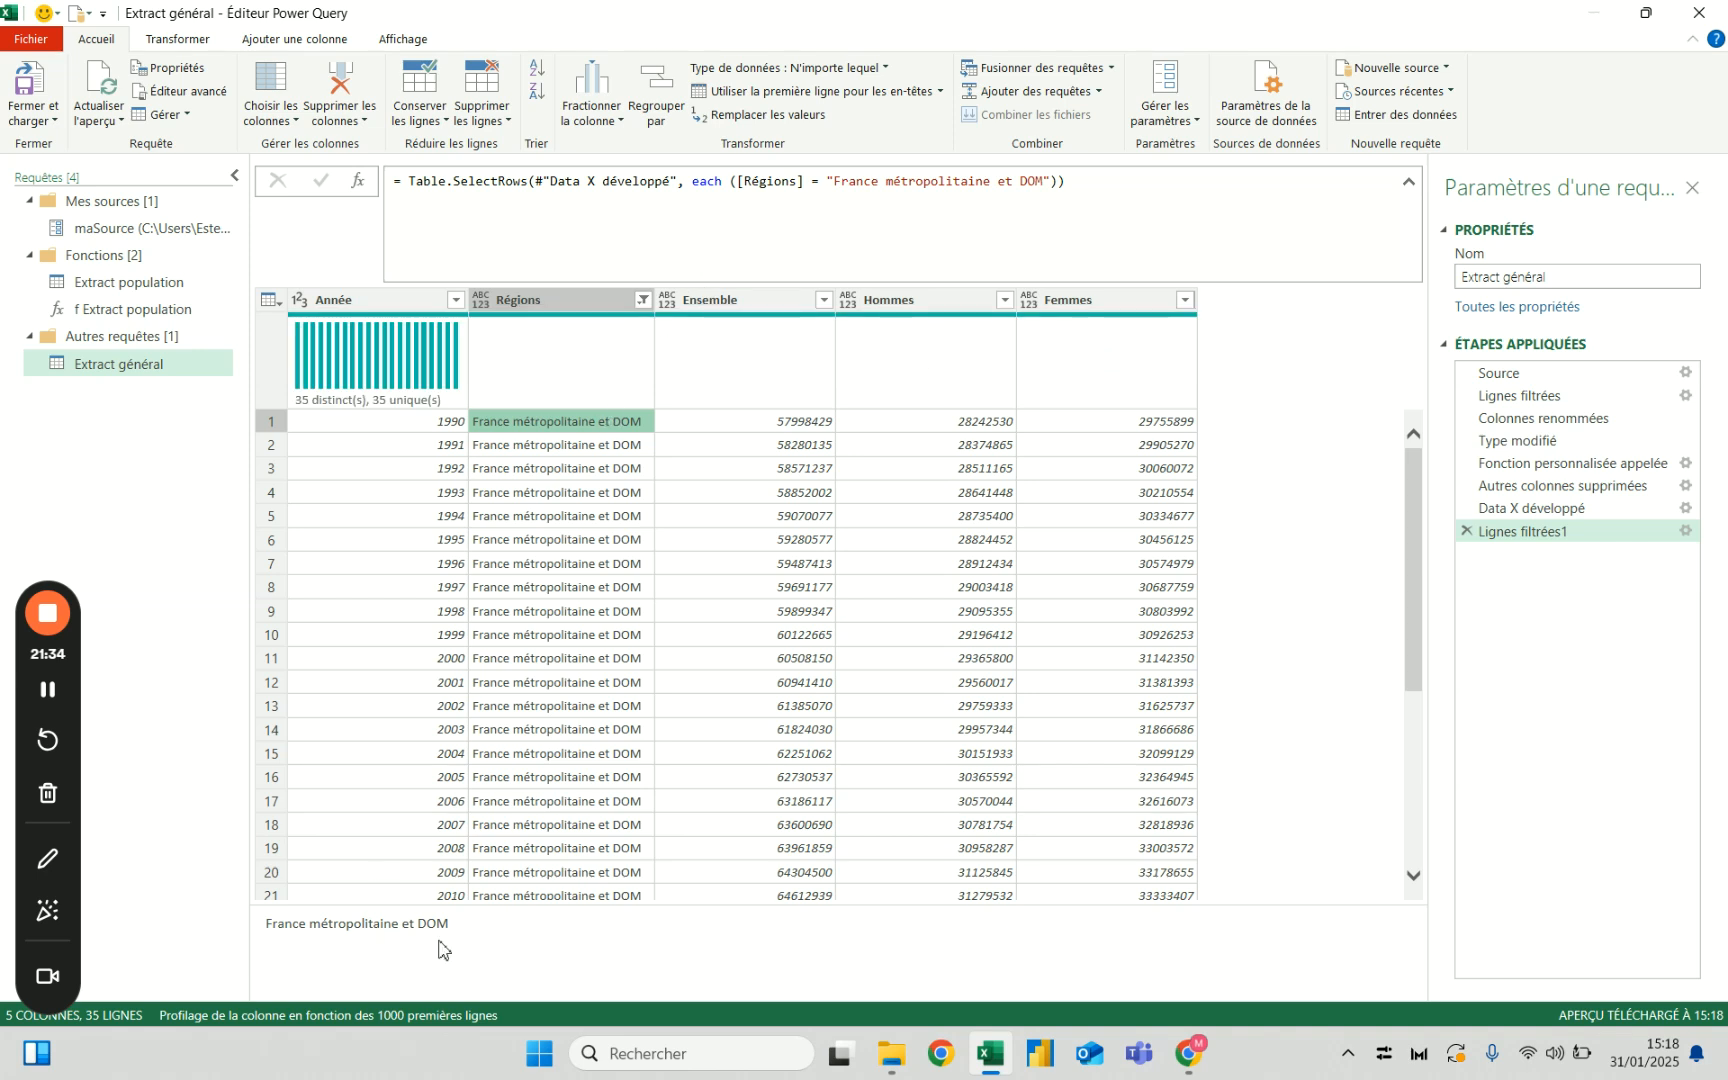
left_click_drag(455, 925, 203, 940)
key("ctrl+c")
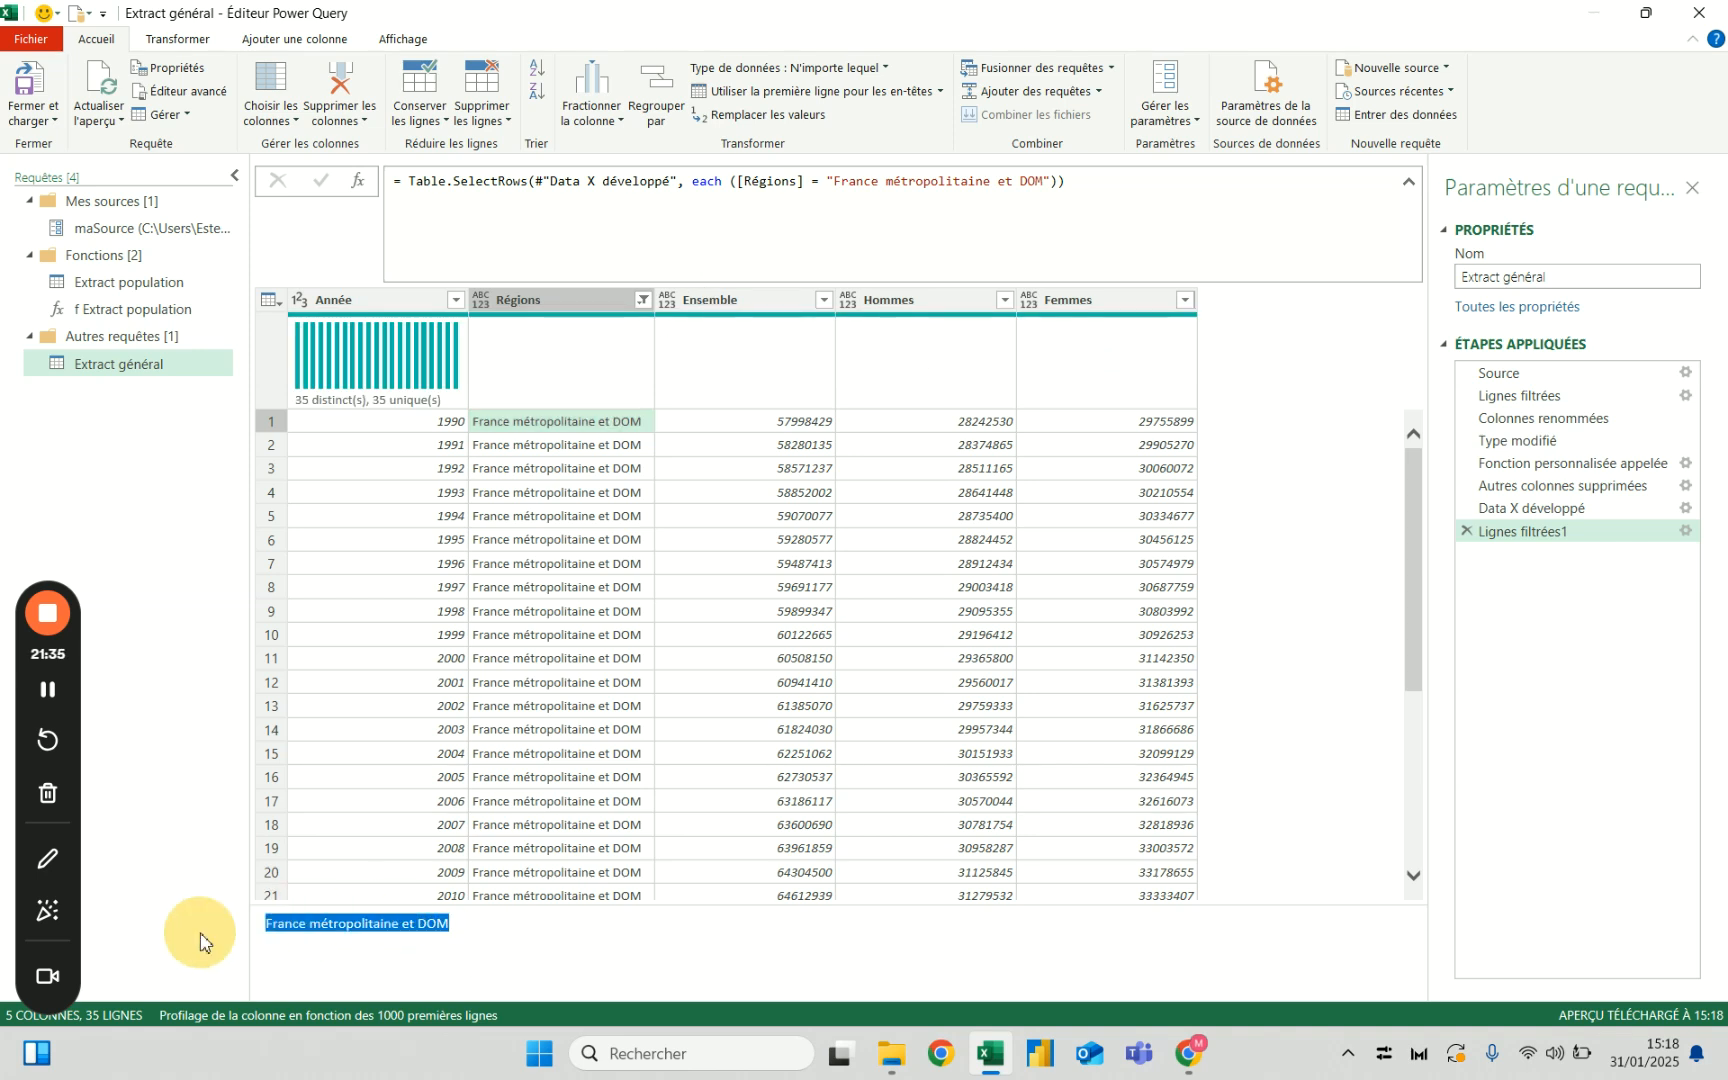
left_click(1465, 531)
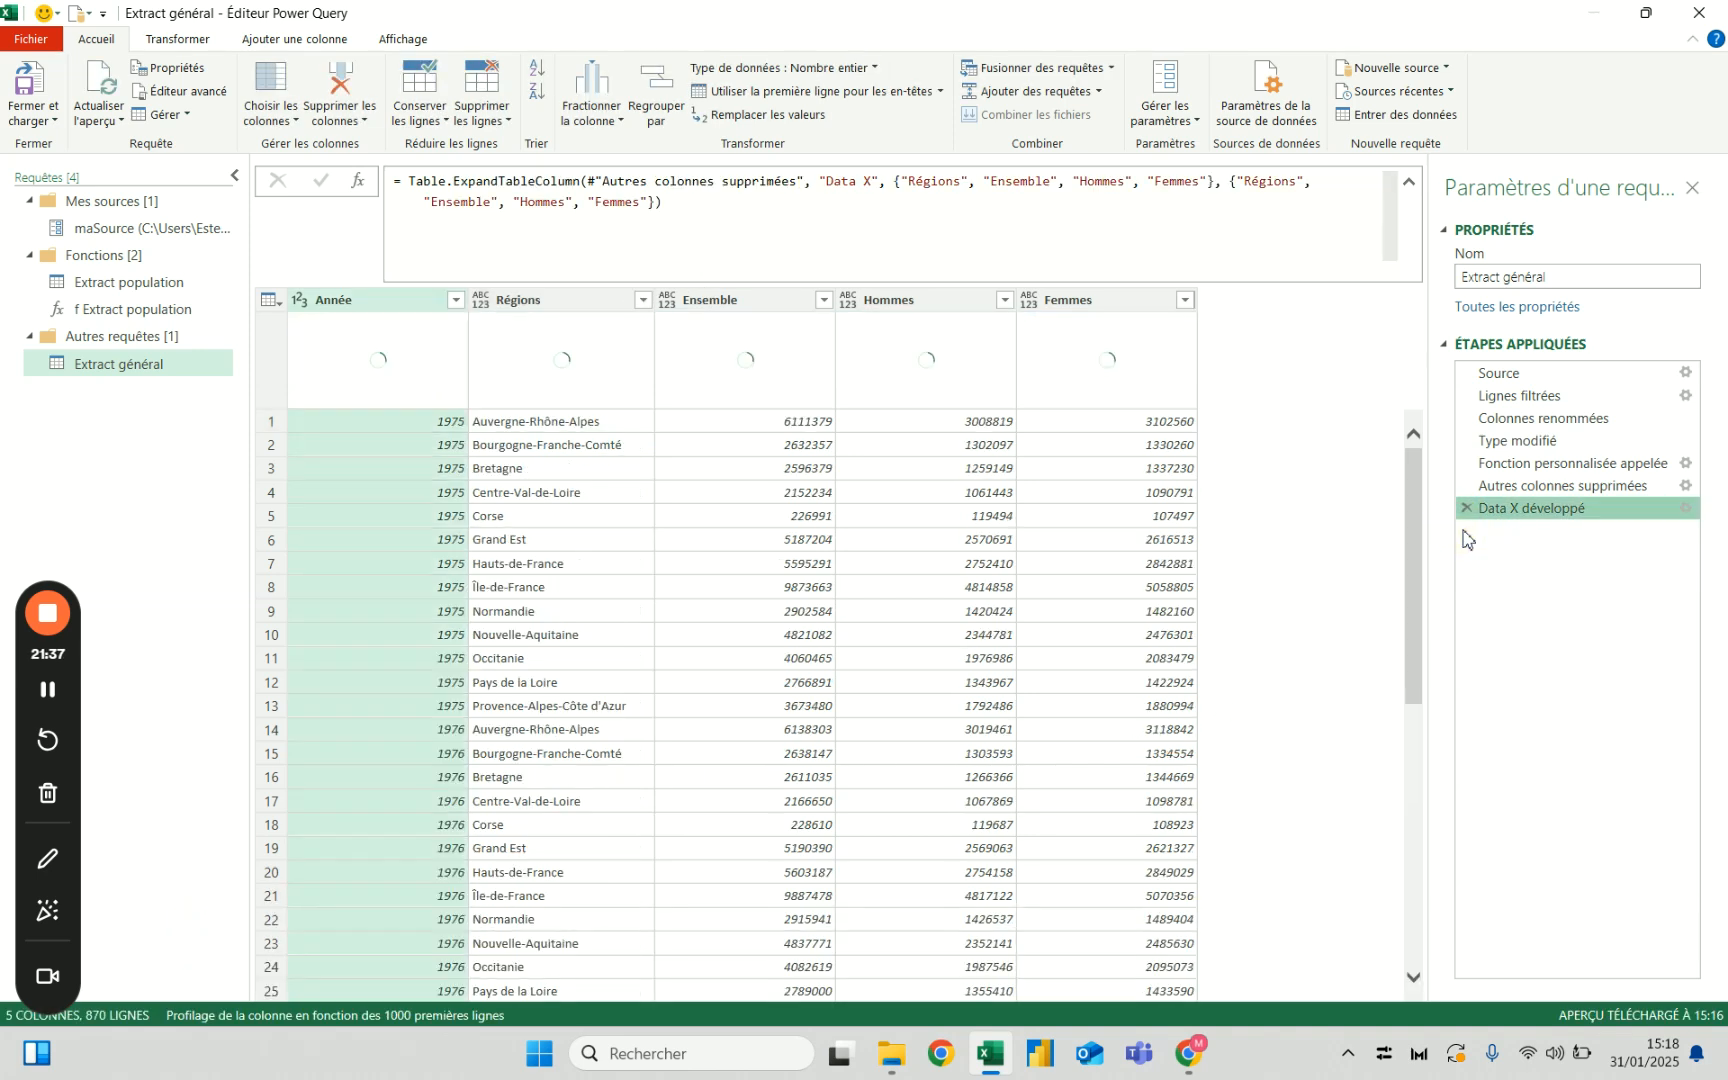
In the full code of f Extract population, add the condition [Column1] <> "France métropolitaine et DOM" to the Lignes filtrées3 line.
left_click(122, 310)
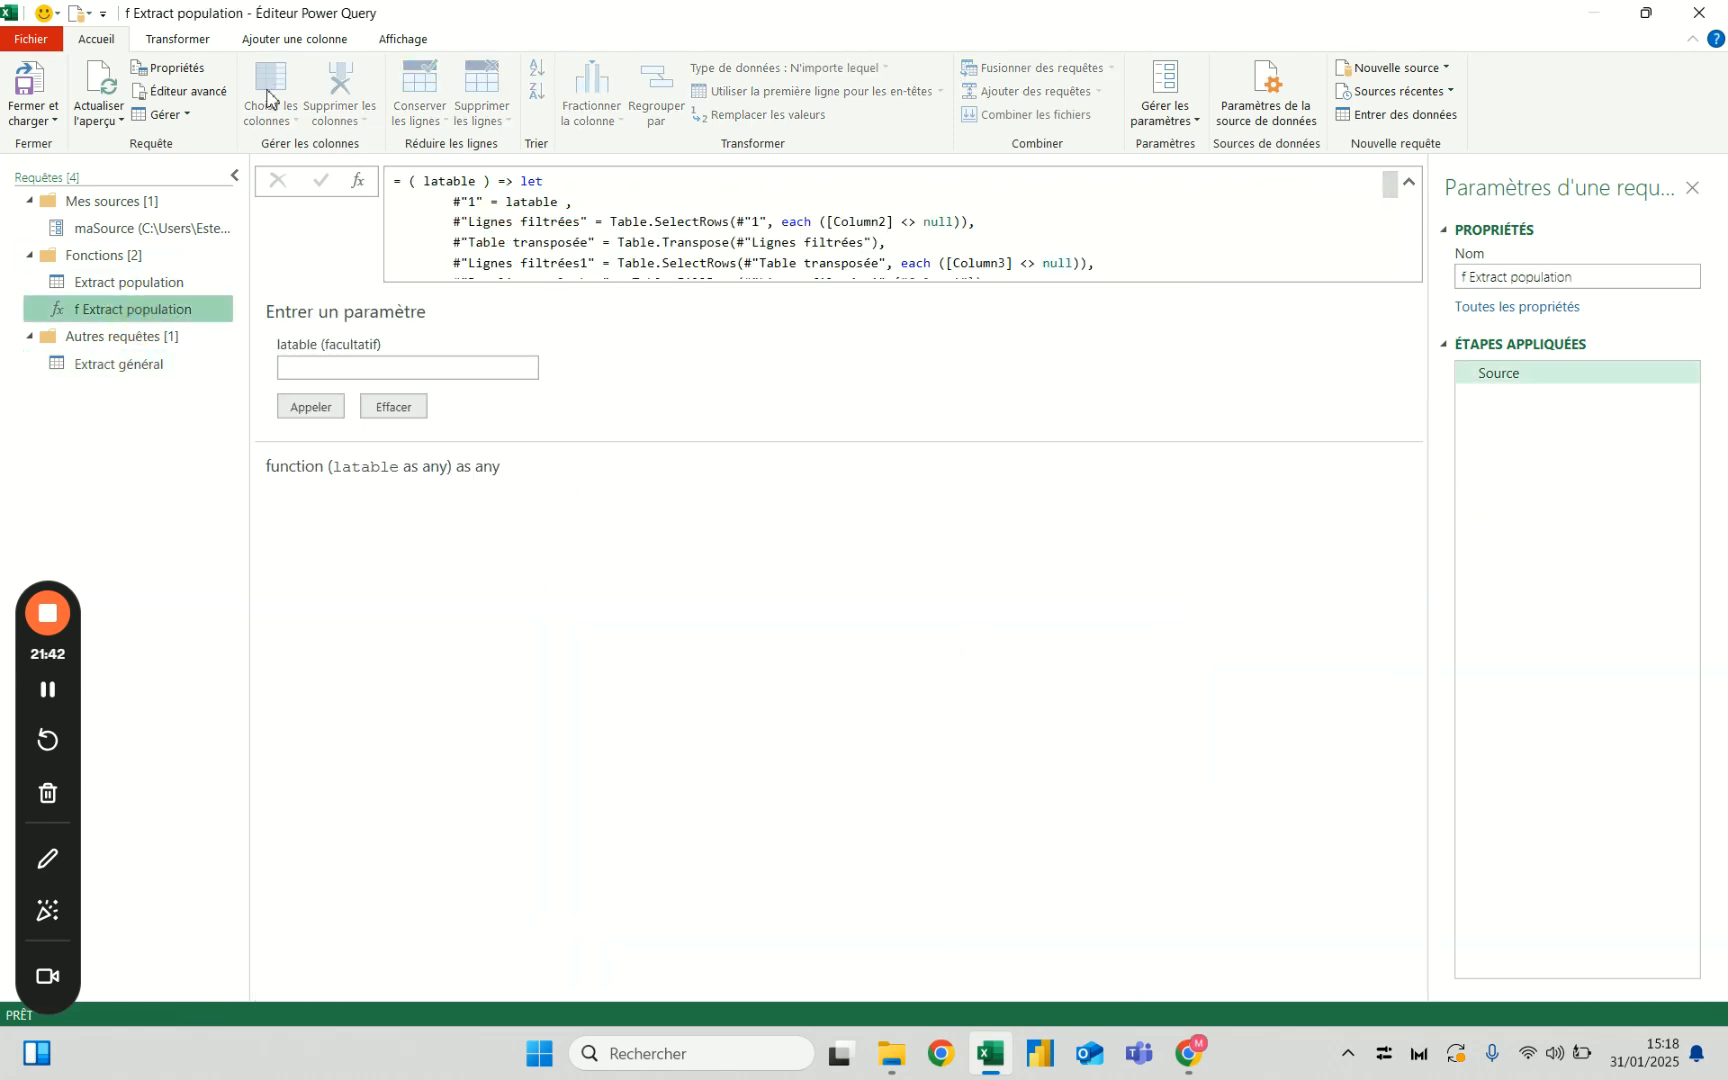
left_click(205, 91)
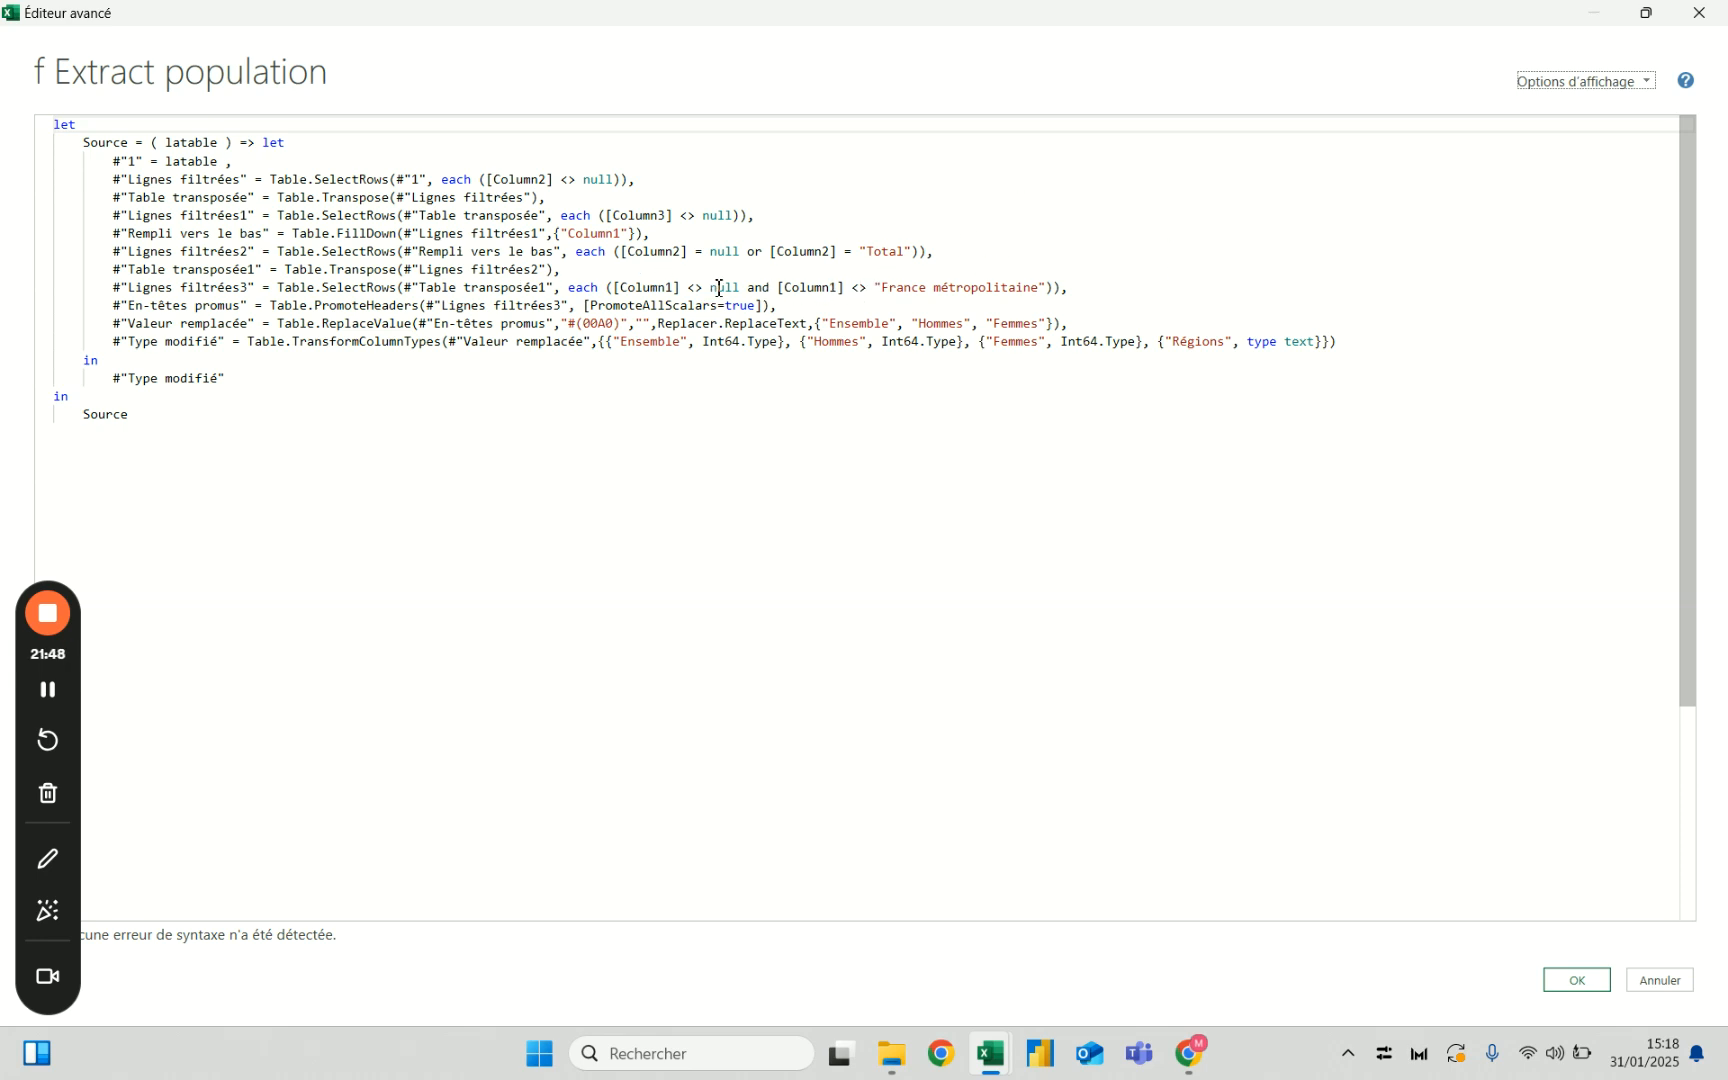
left_click(1050, 287)
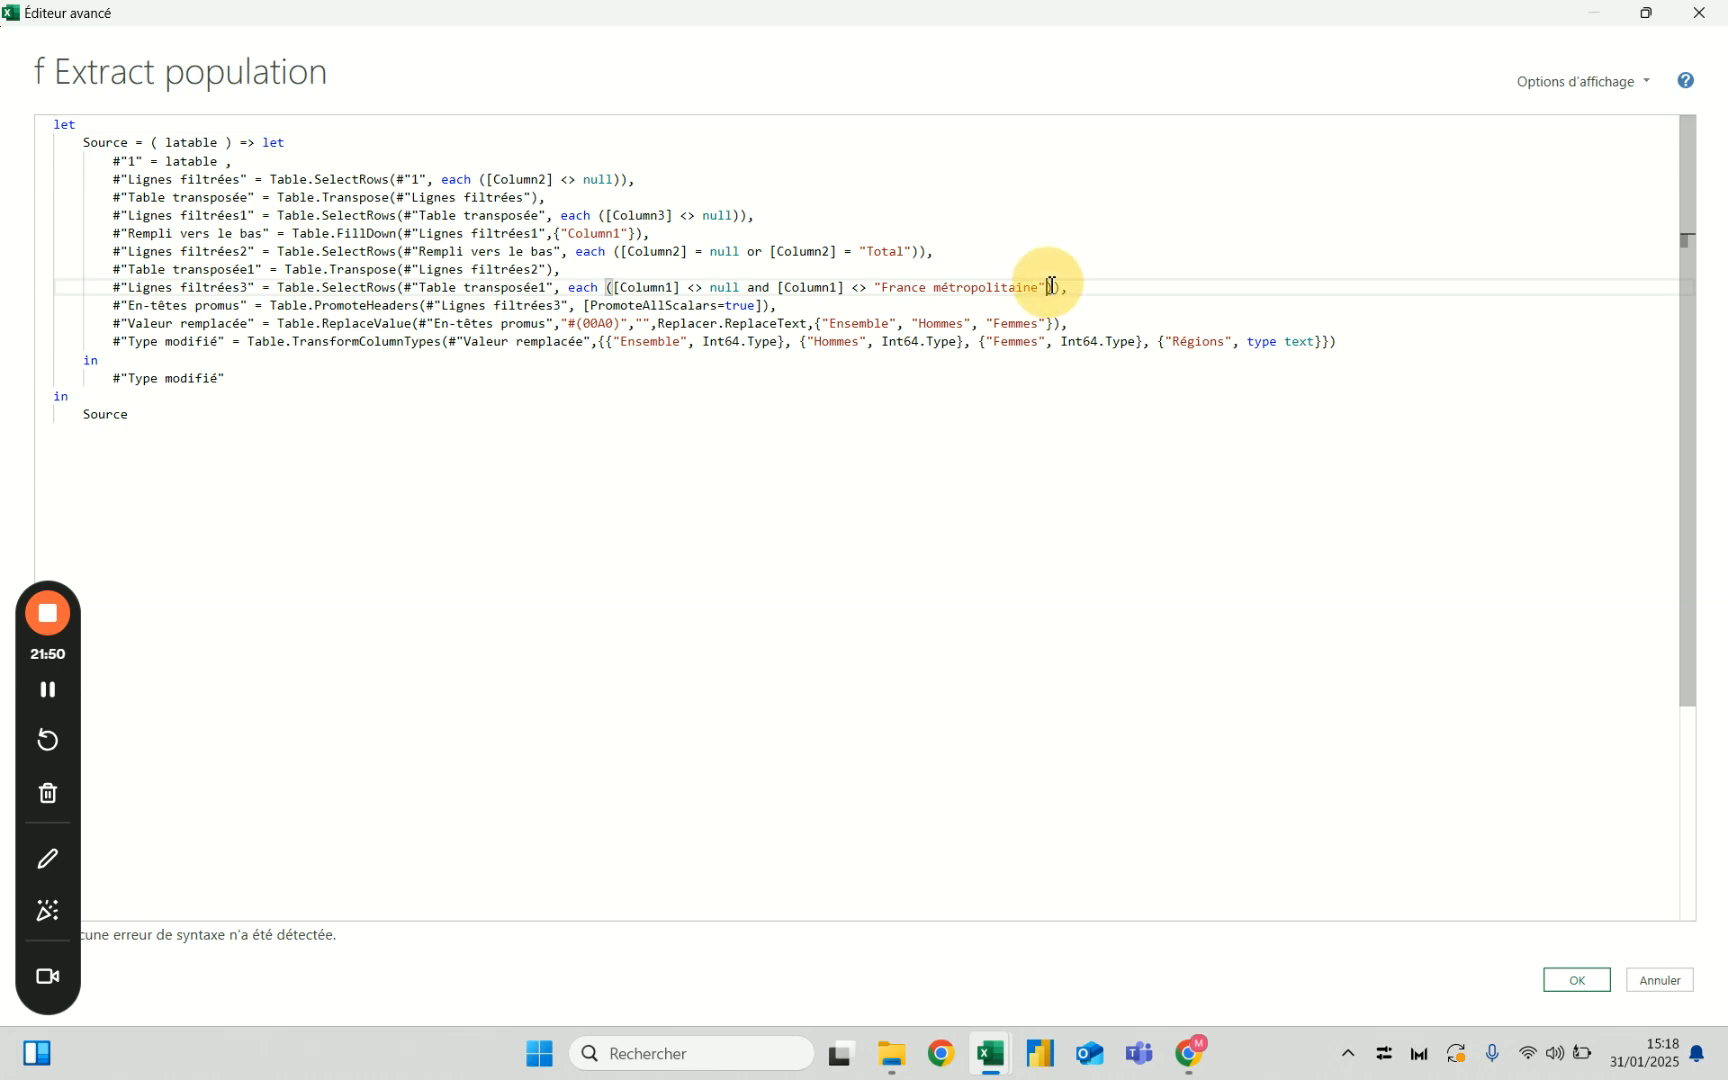
type(", [c")
key("BackSpace")
type("Column1")
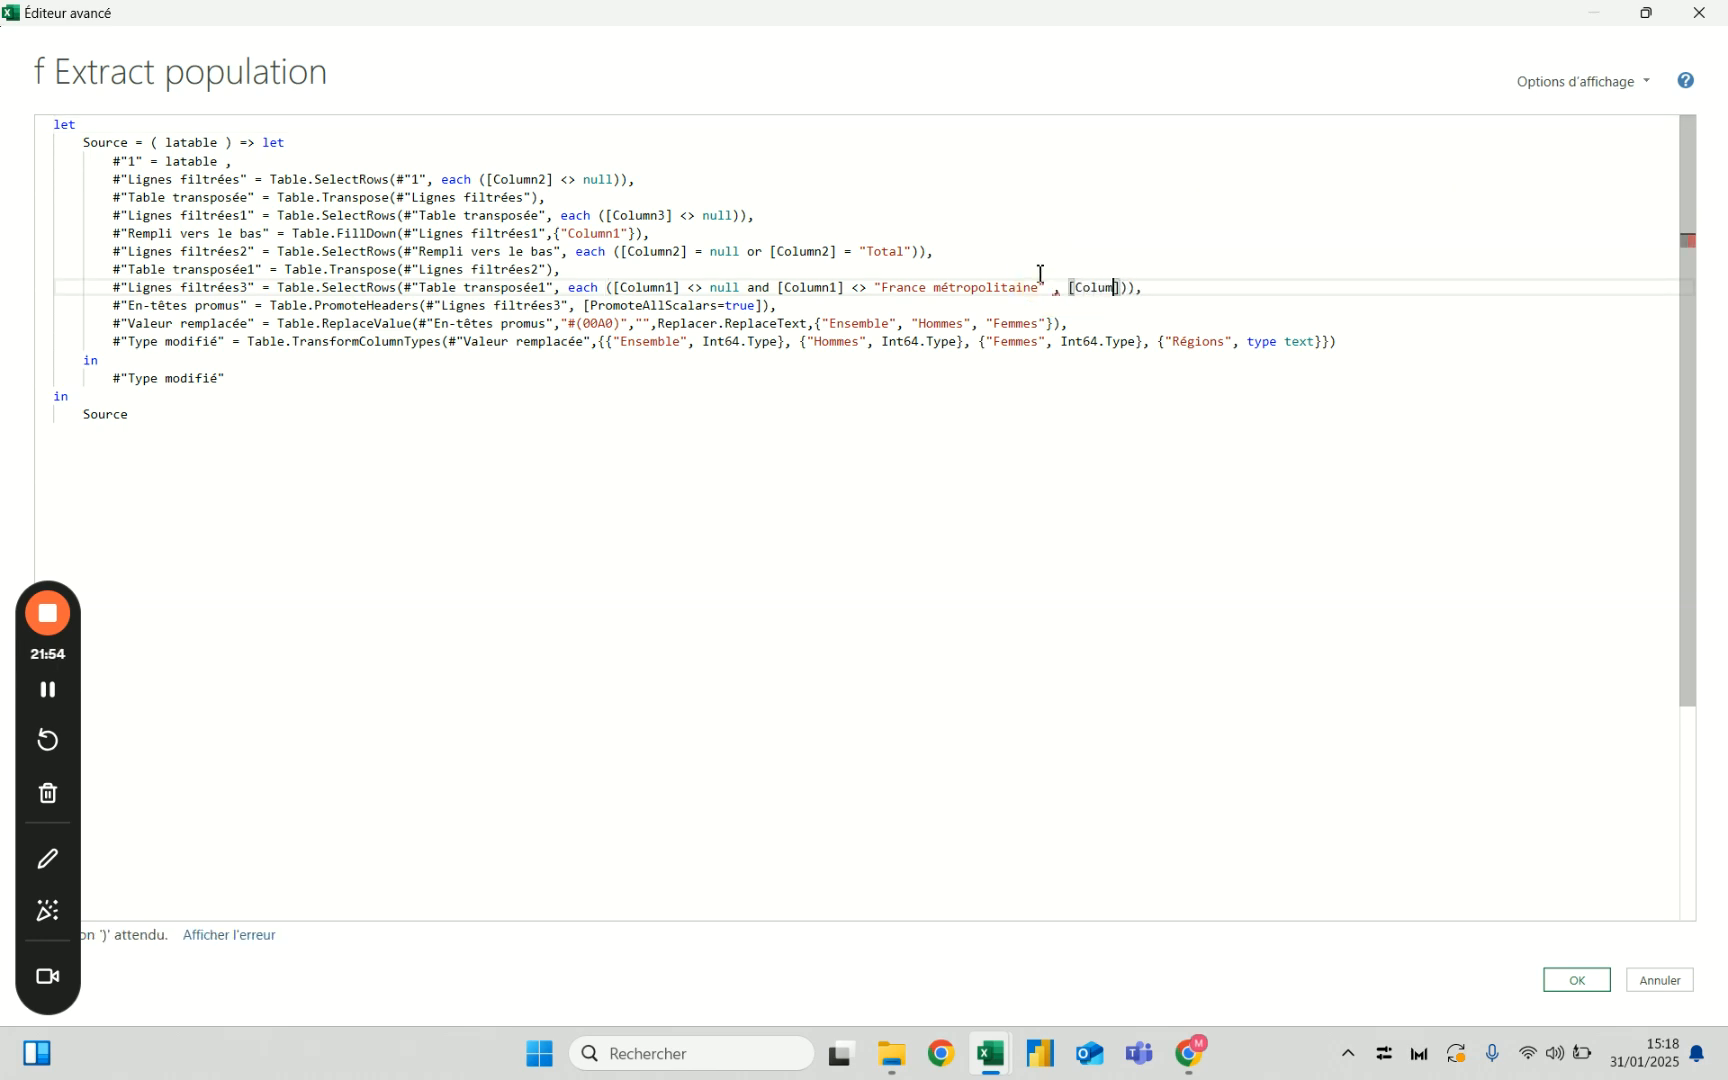
type("] <> \"")
key("ctrl+v")
type("\" ")
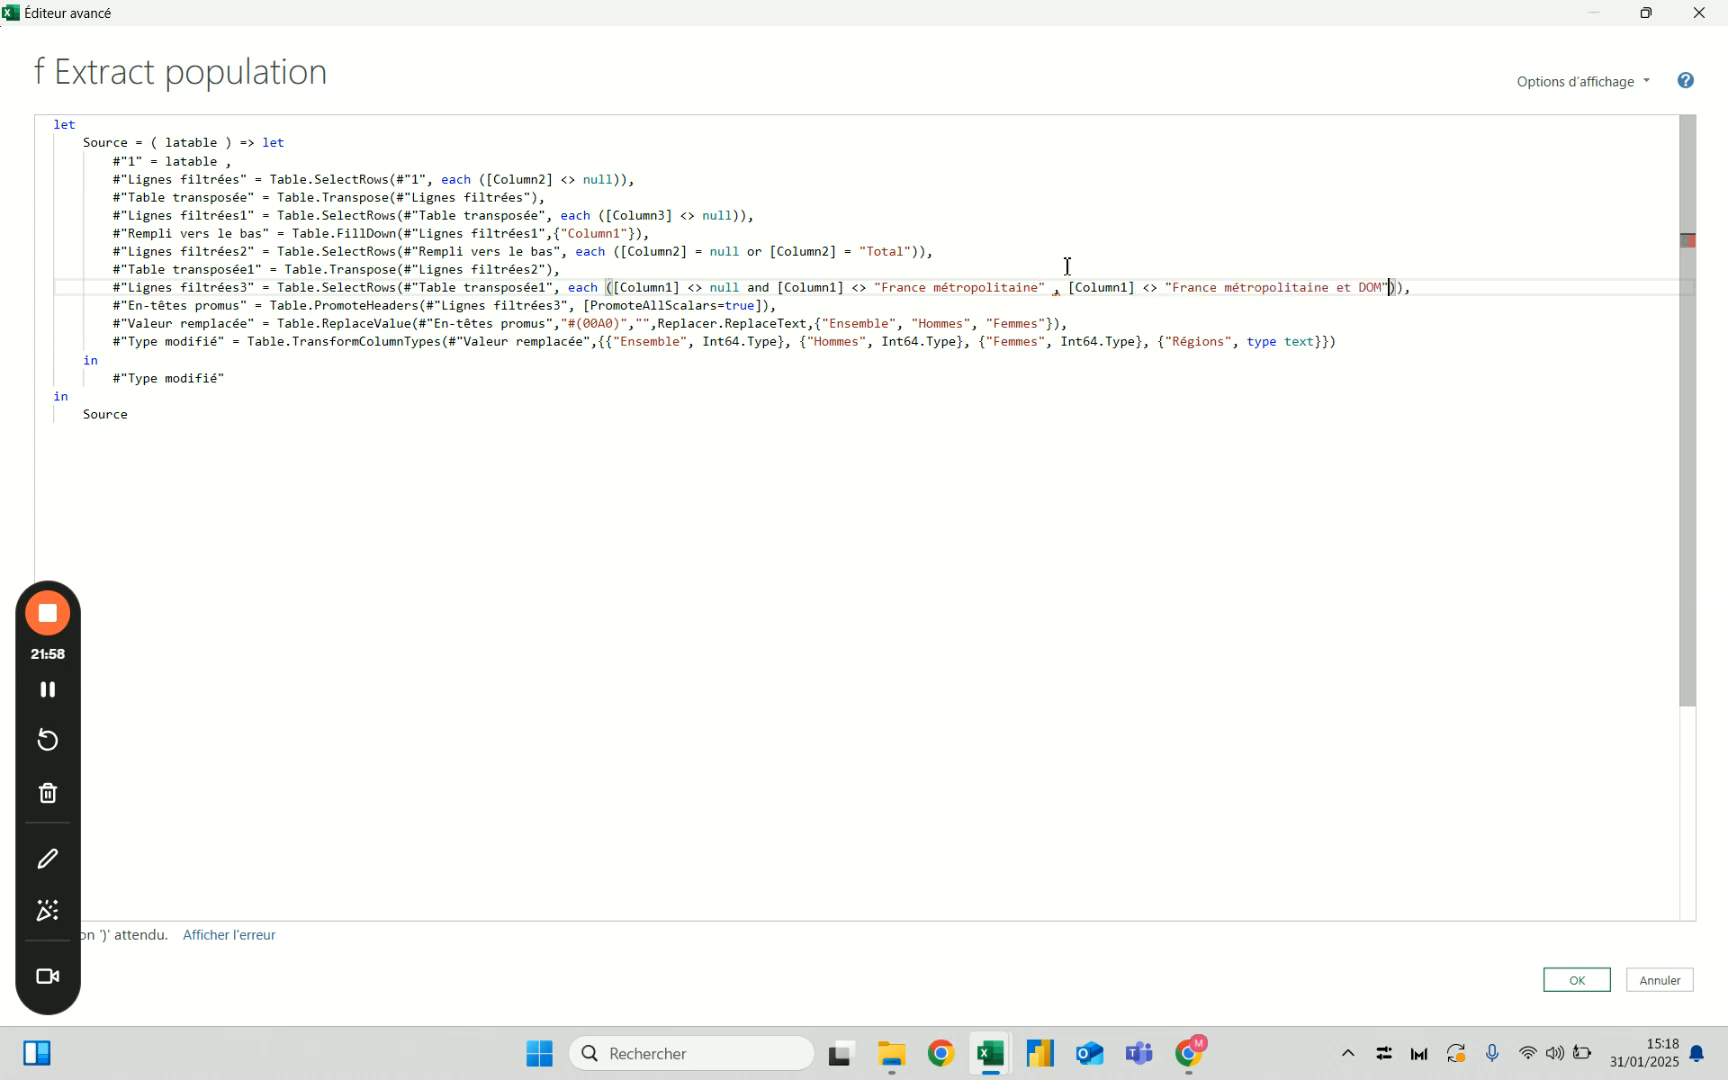
Replace the comma before the added Column1 condition with and, and append another and after it.
type("and")
left_click(1058, 288)
key("BackSpace")
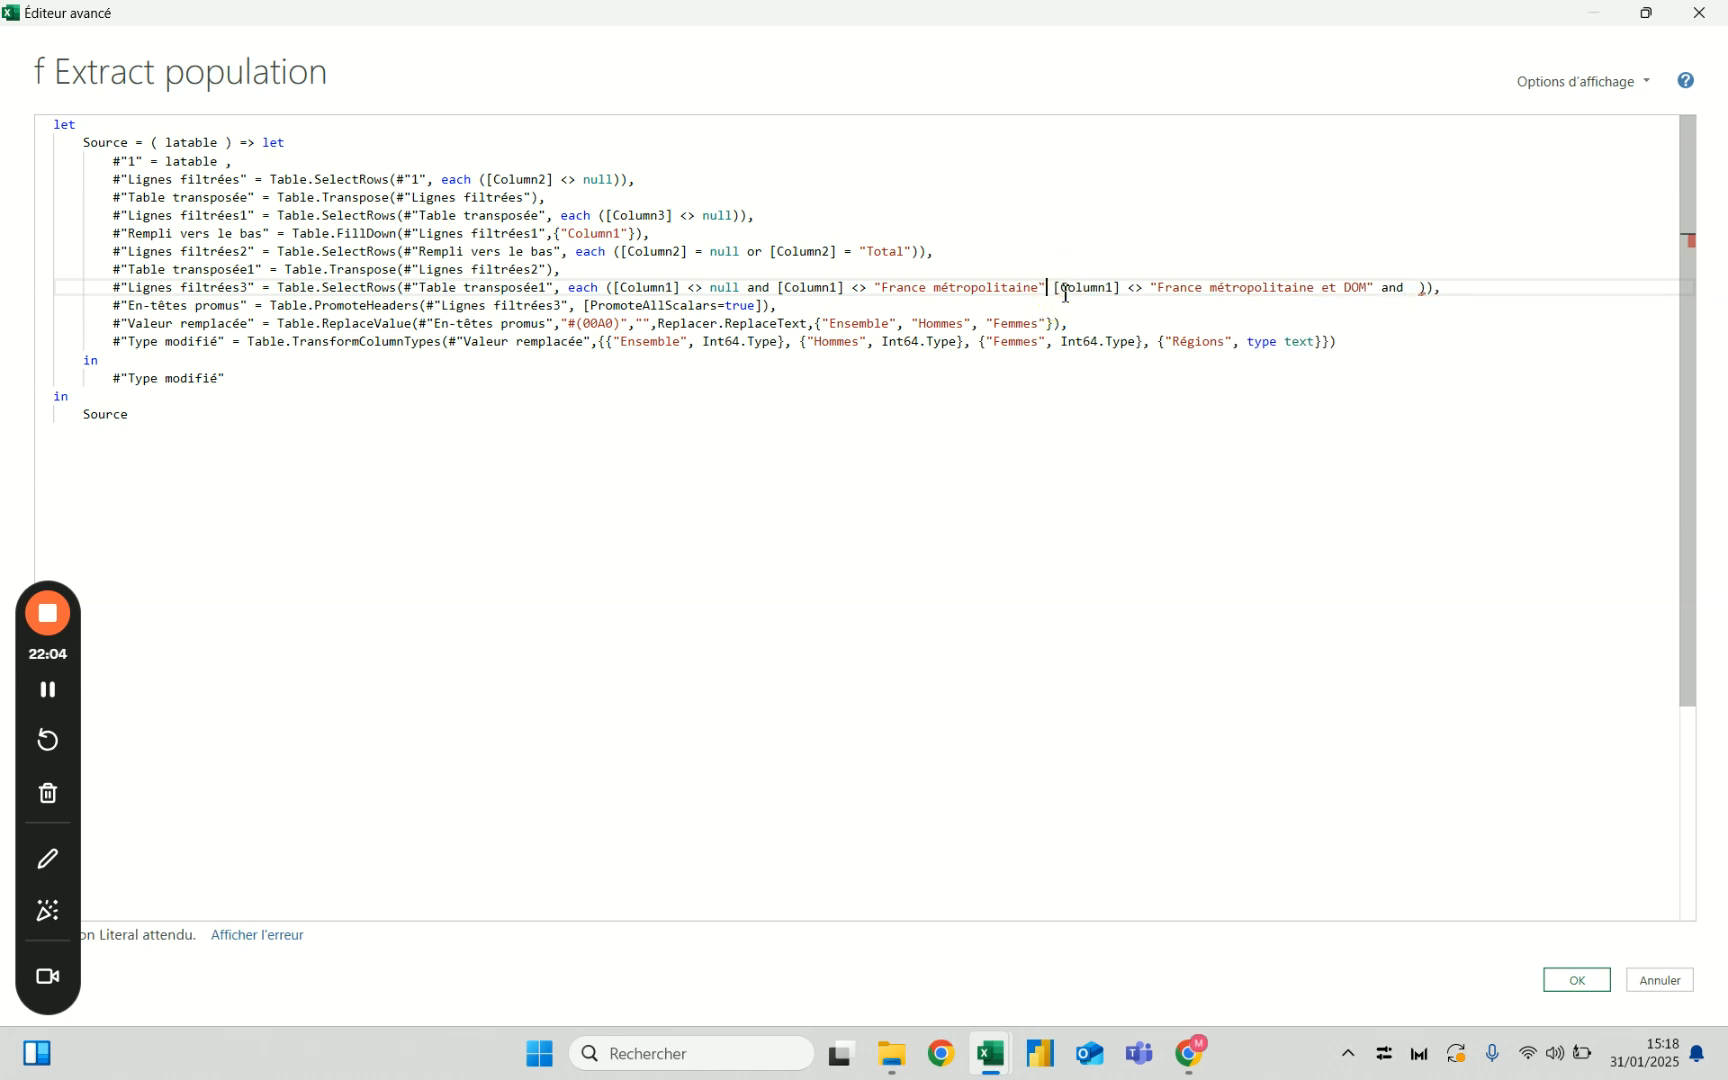
type("and")
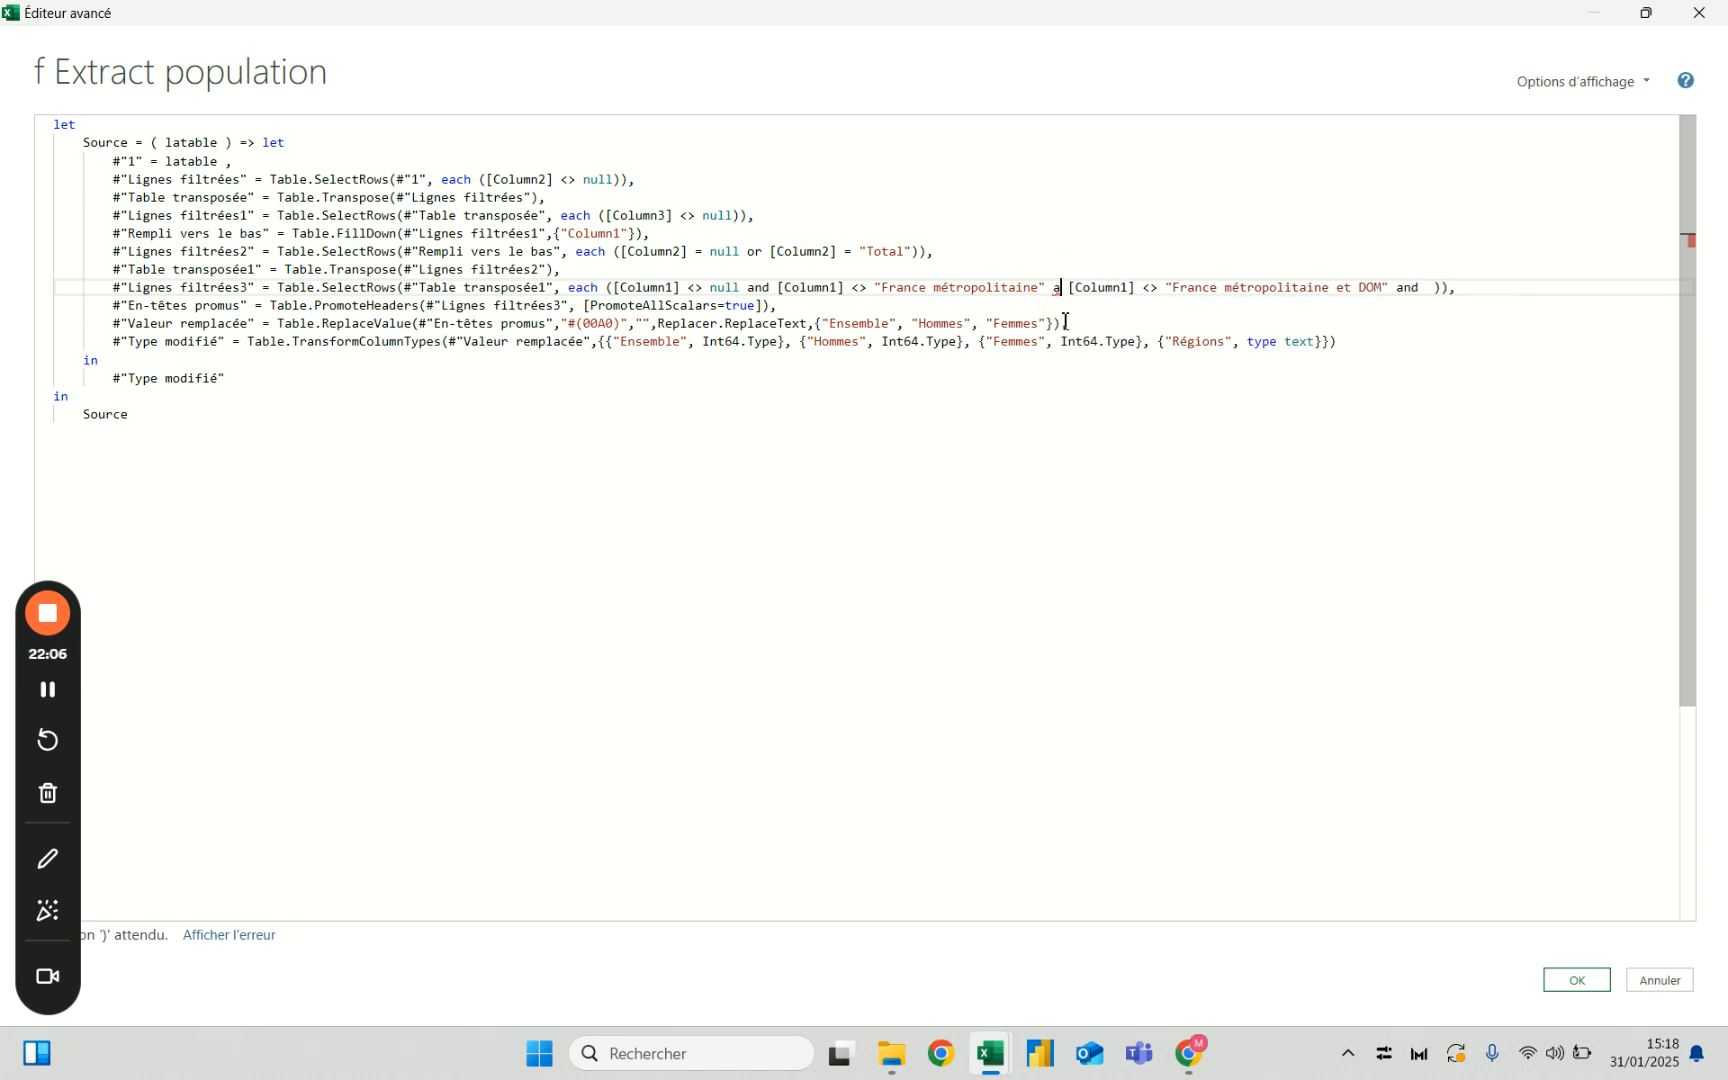
Extend the Lignes filtrées3 line with a further condition, and [Column1] <> "DOM", and apply the edited function code.
left_click(1055, 289)
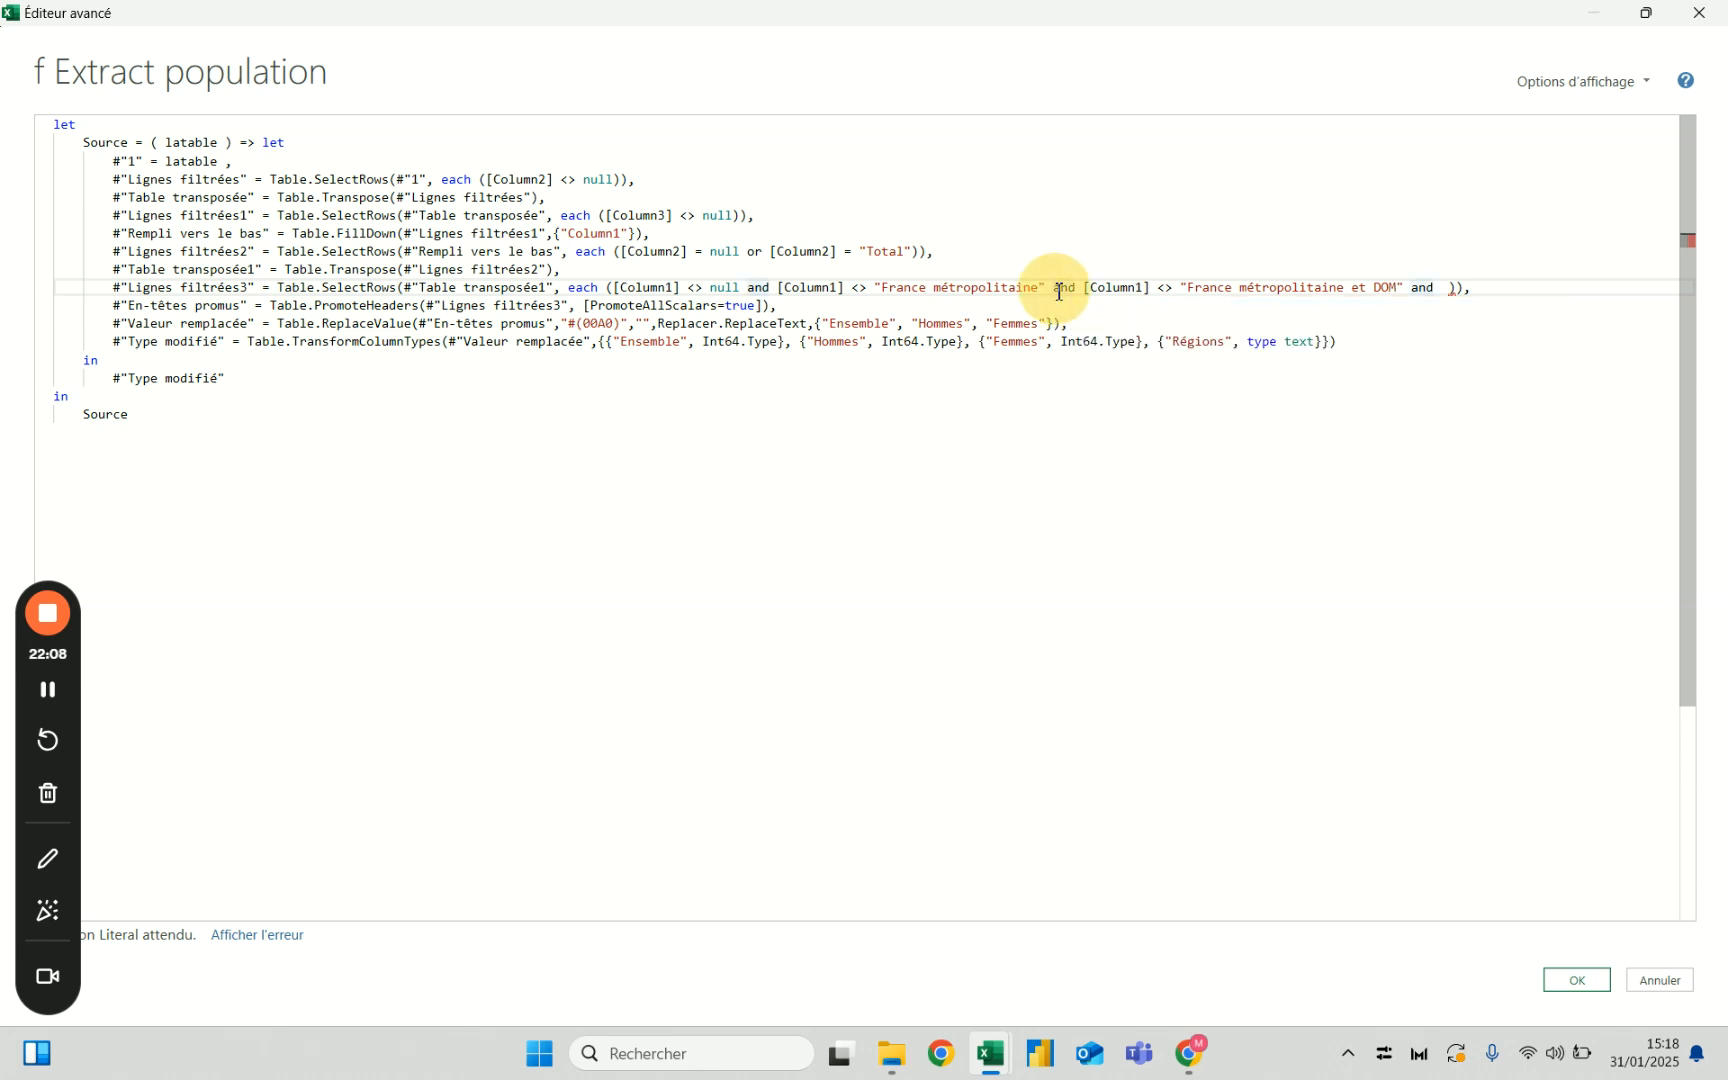
left_click_drag(1053, 288, 1411, 288)
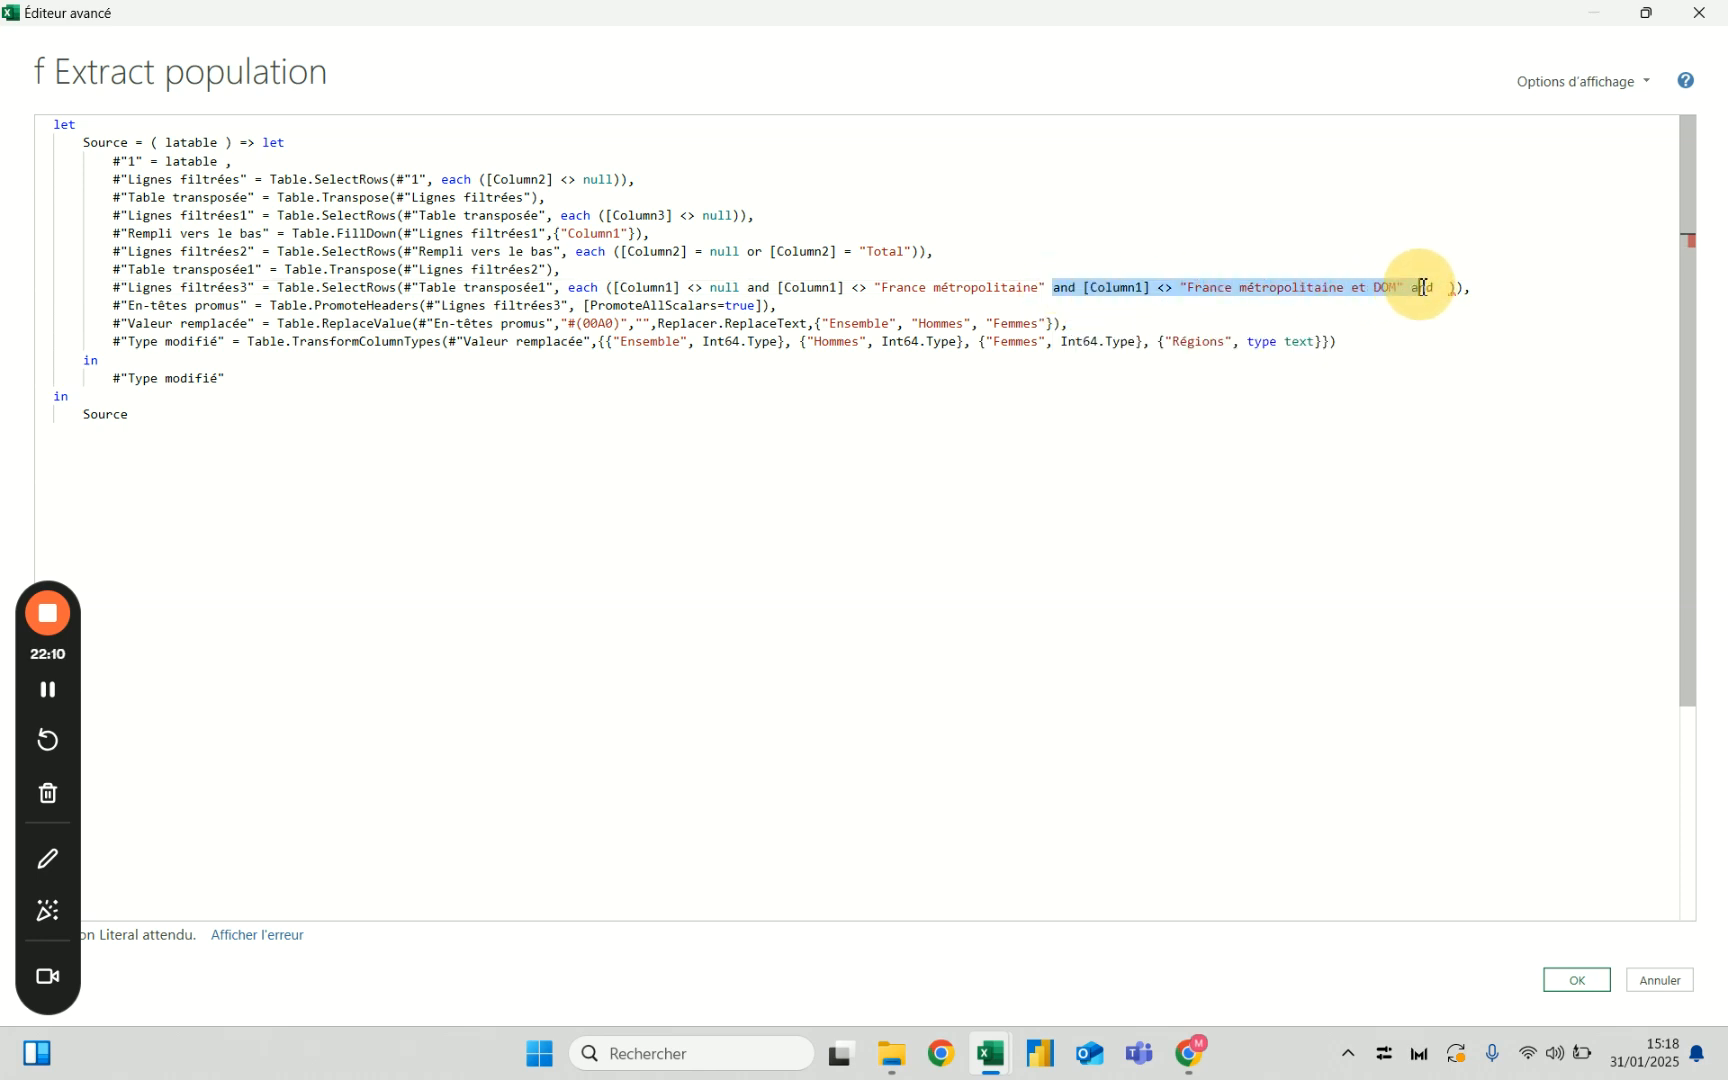
key("ctrl+c")
double_click(1422, 288)
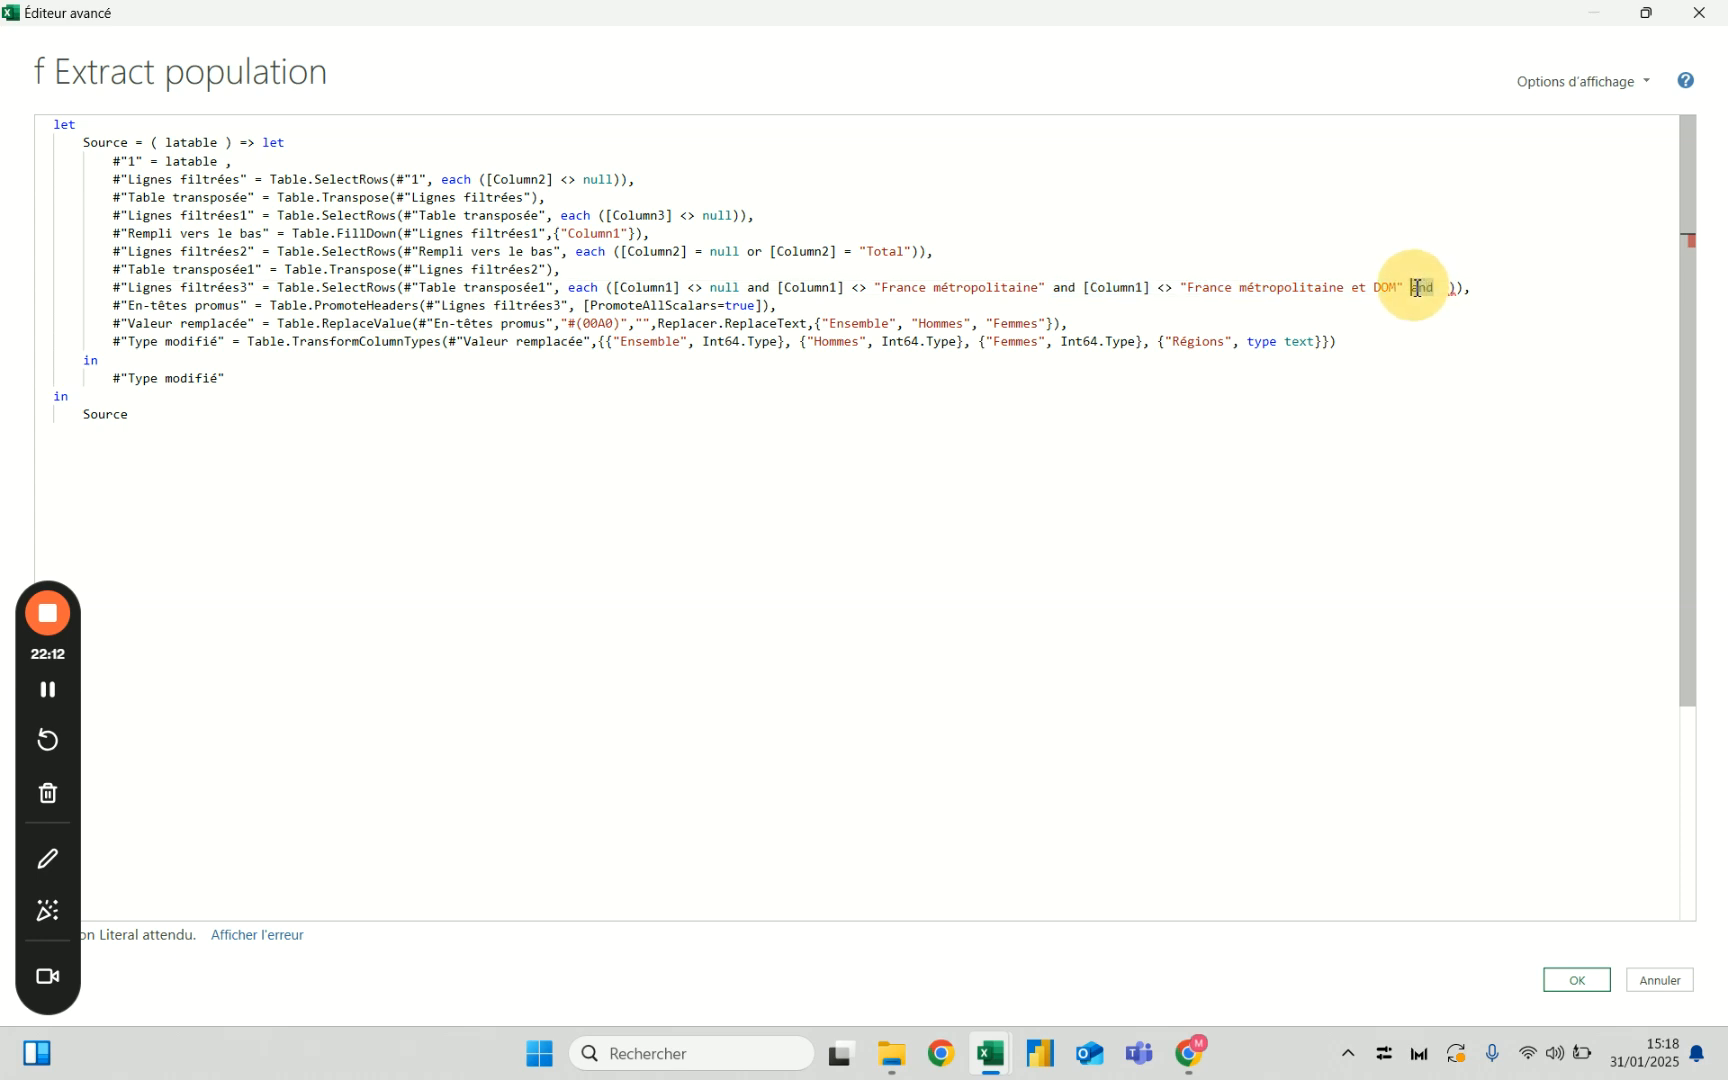
key("ctrl+v")
left_click_drag(1631, 289, 1456, 289)
key("BackSpace")
key("BackSpace")
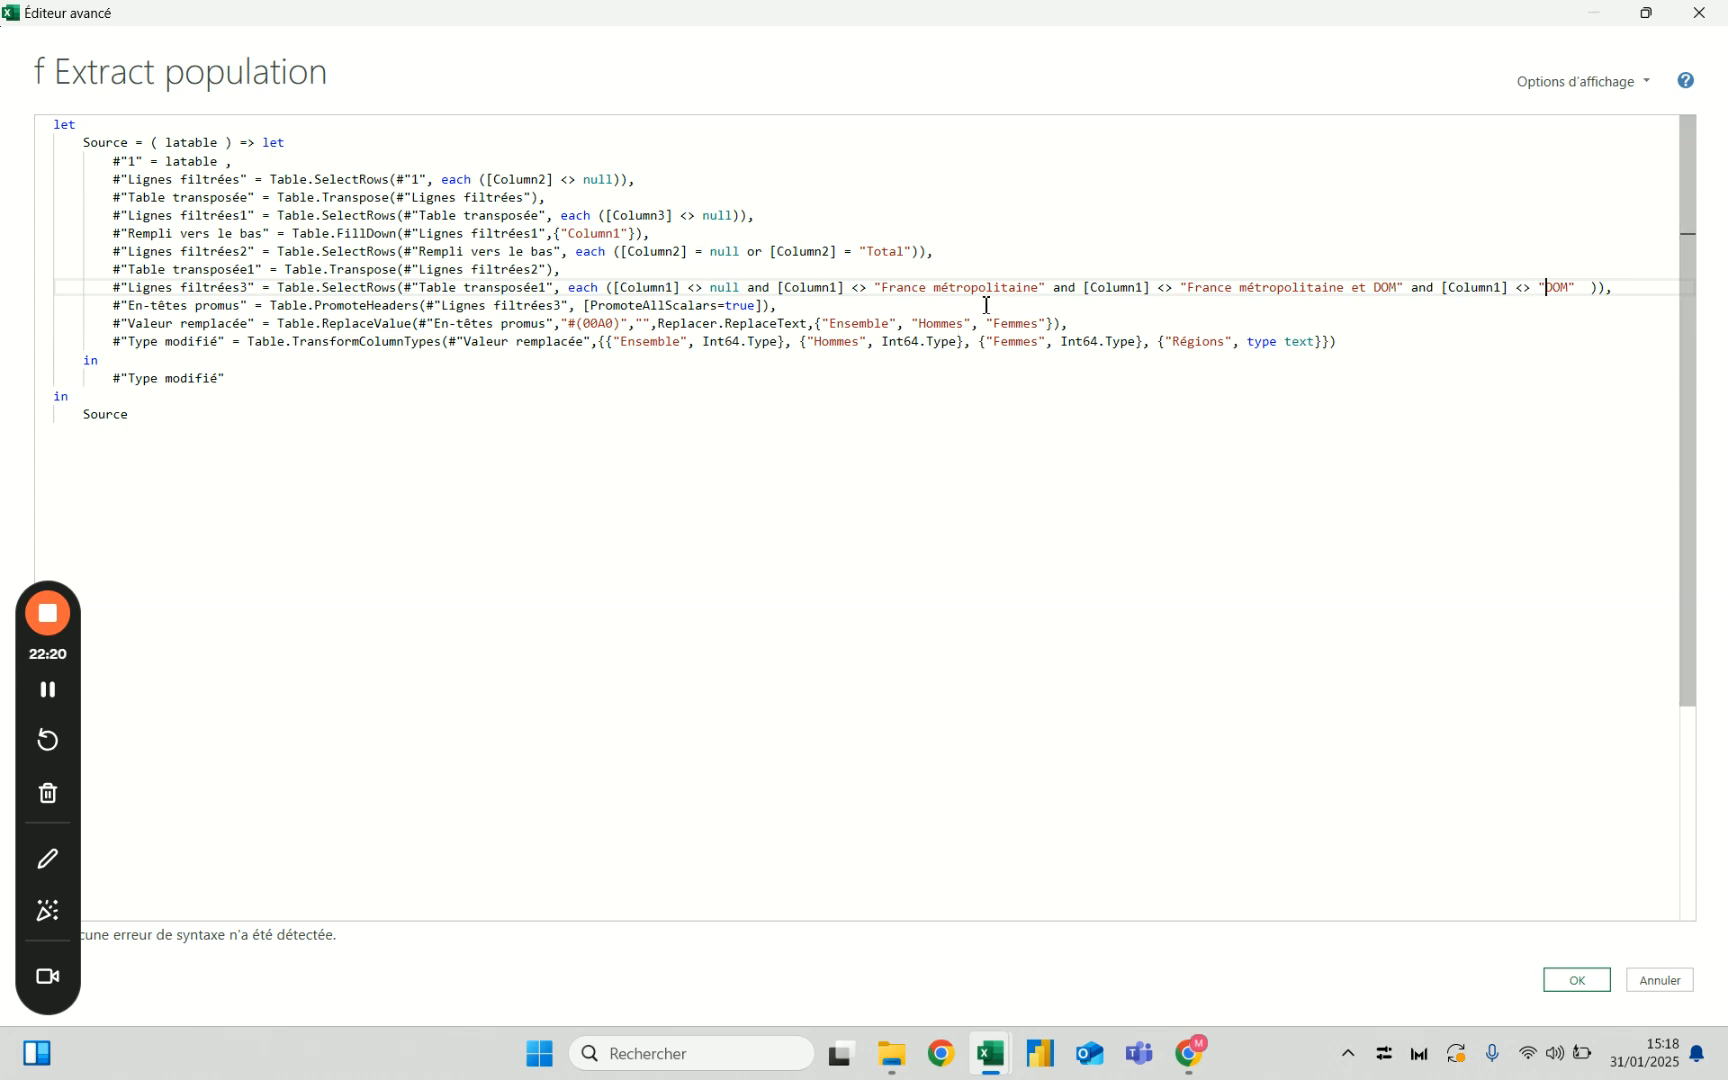
left_click_drag(1070, 323, 1098, 342)
left_click(1250, 292)
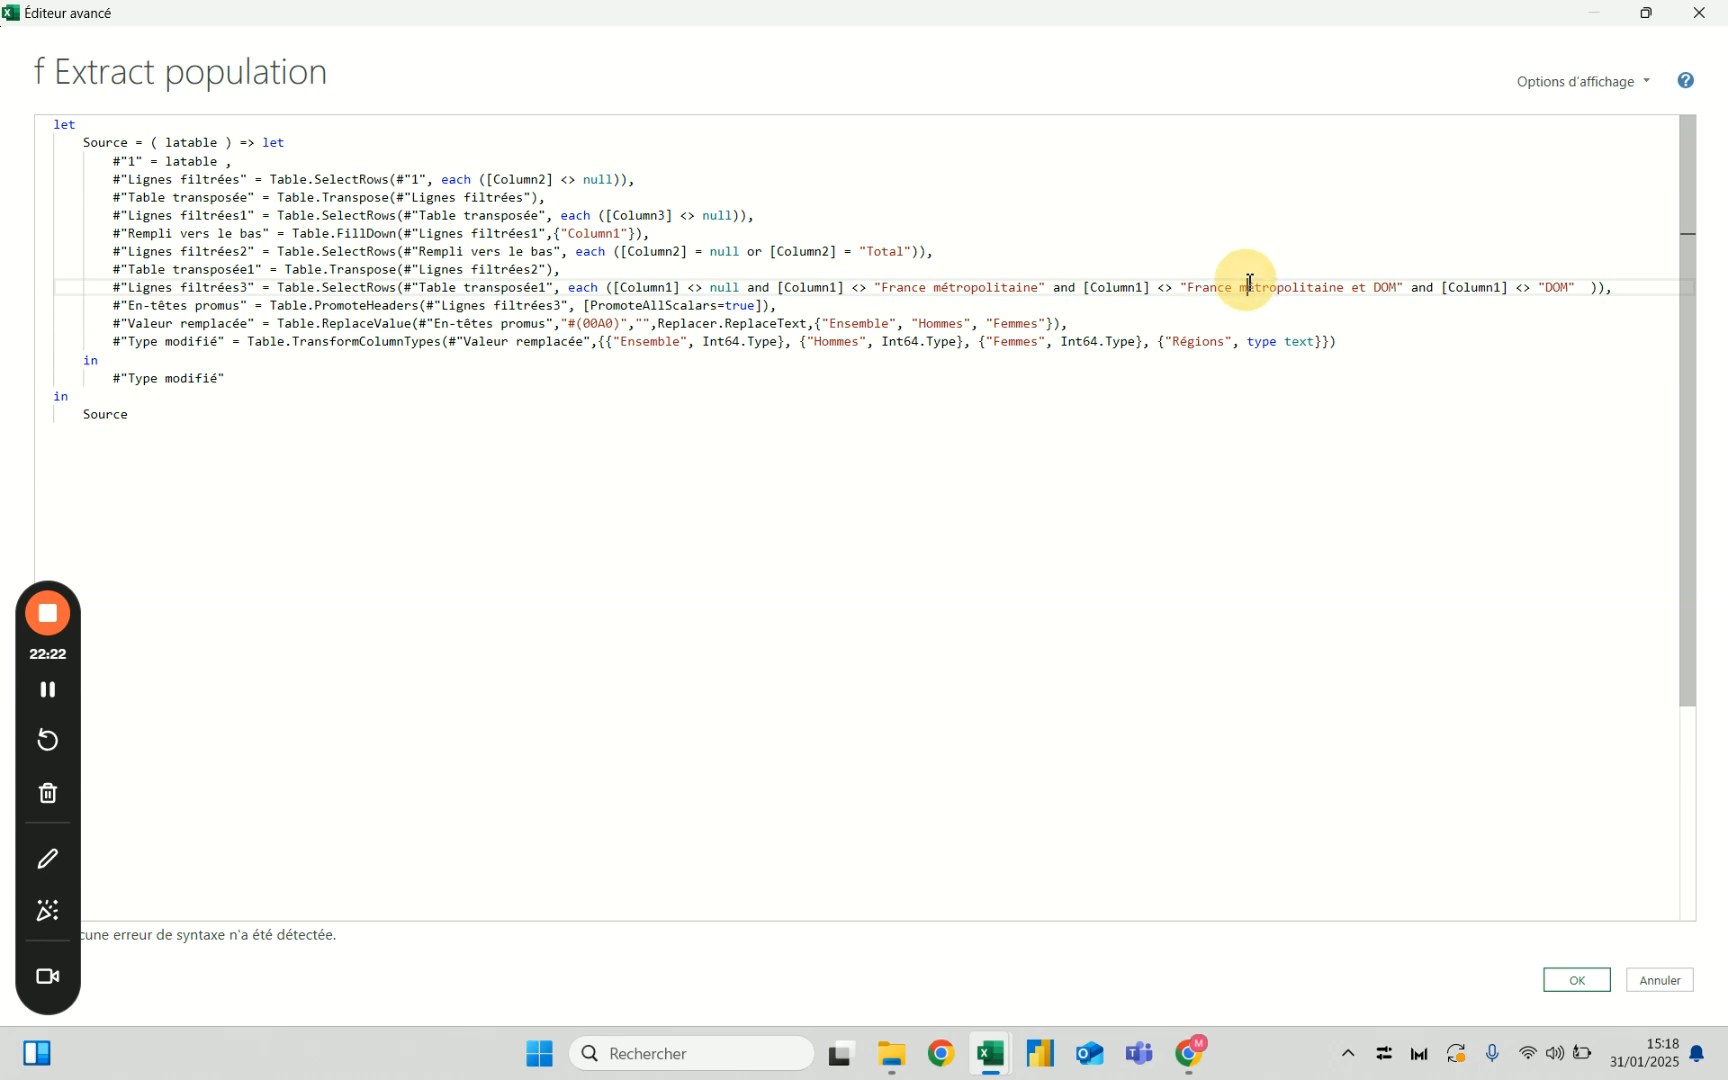
left_click(1555, 290)
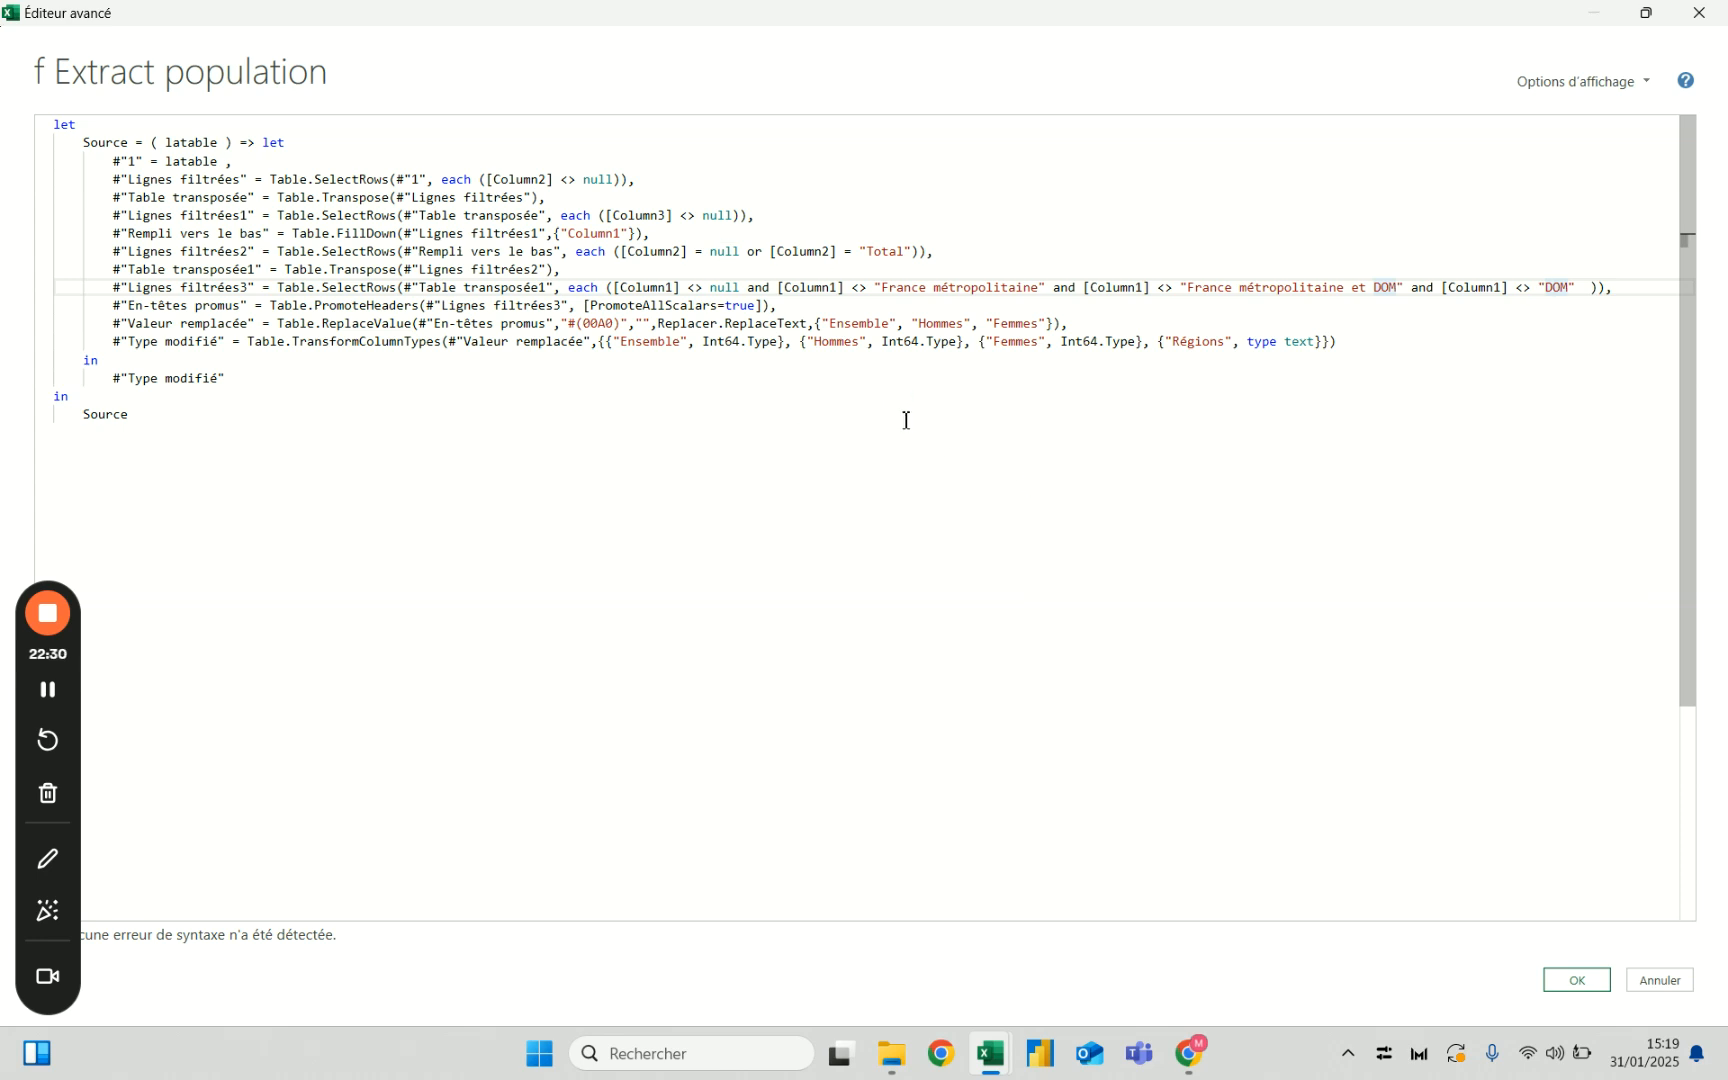
left_click(1576, 979)
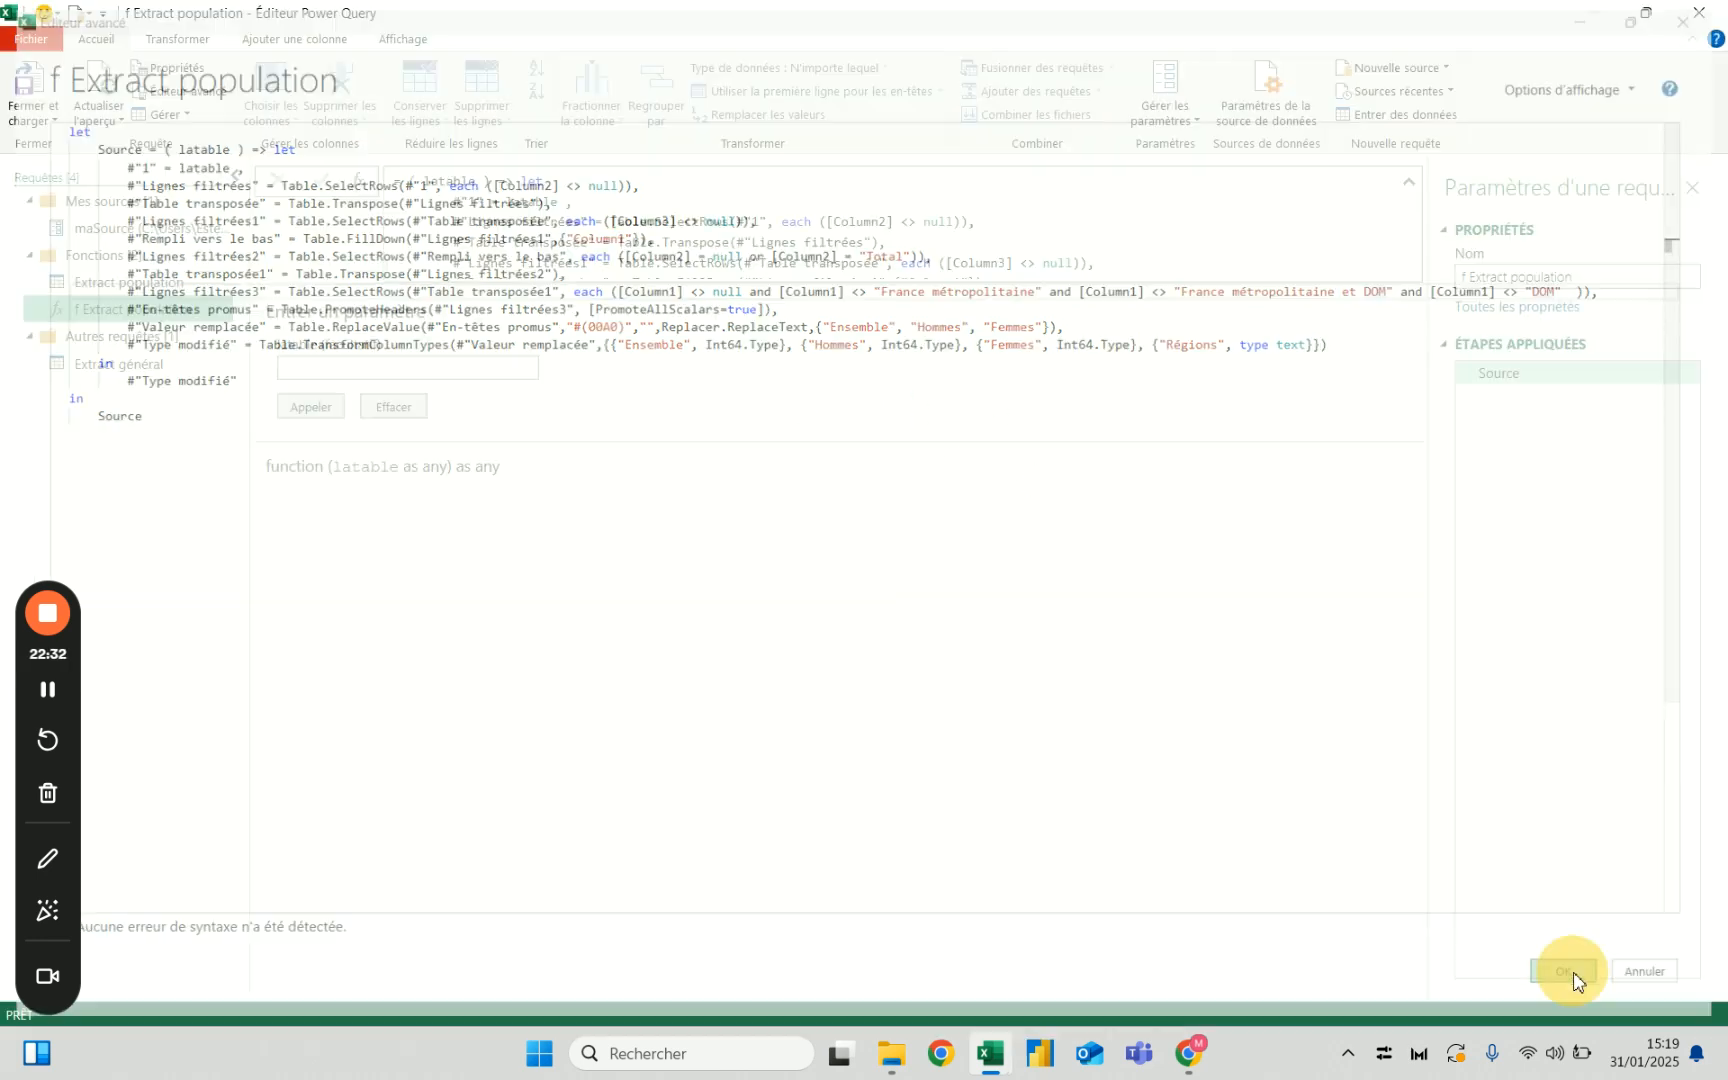
Review the distinct Régions values in Extract général for remaining totals or duplicate region names.
left_click(142, 372)
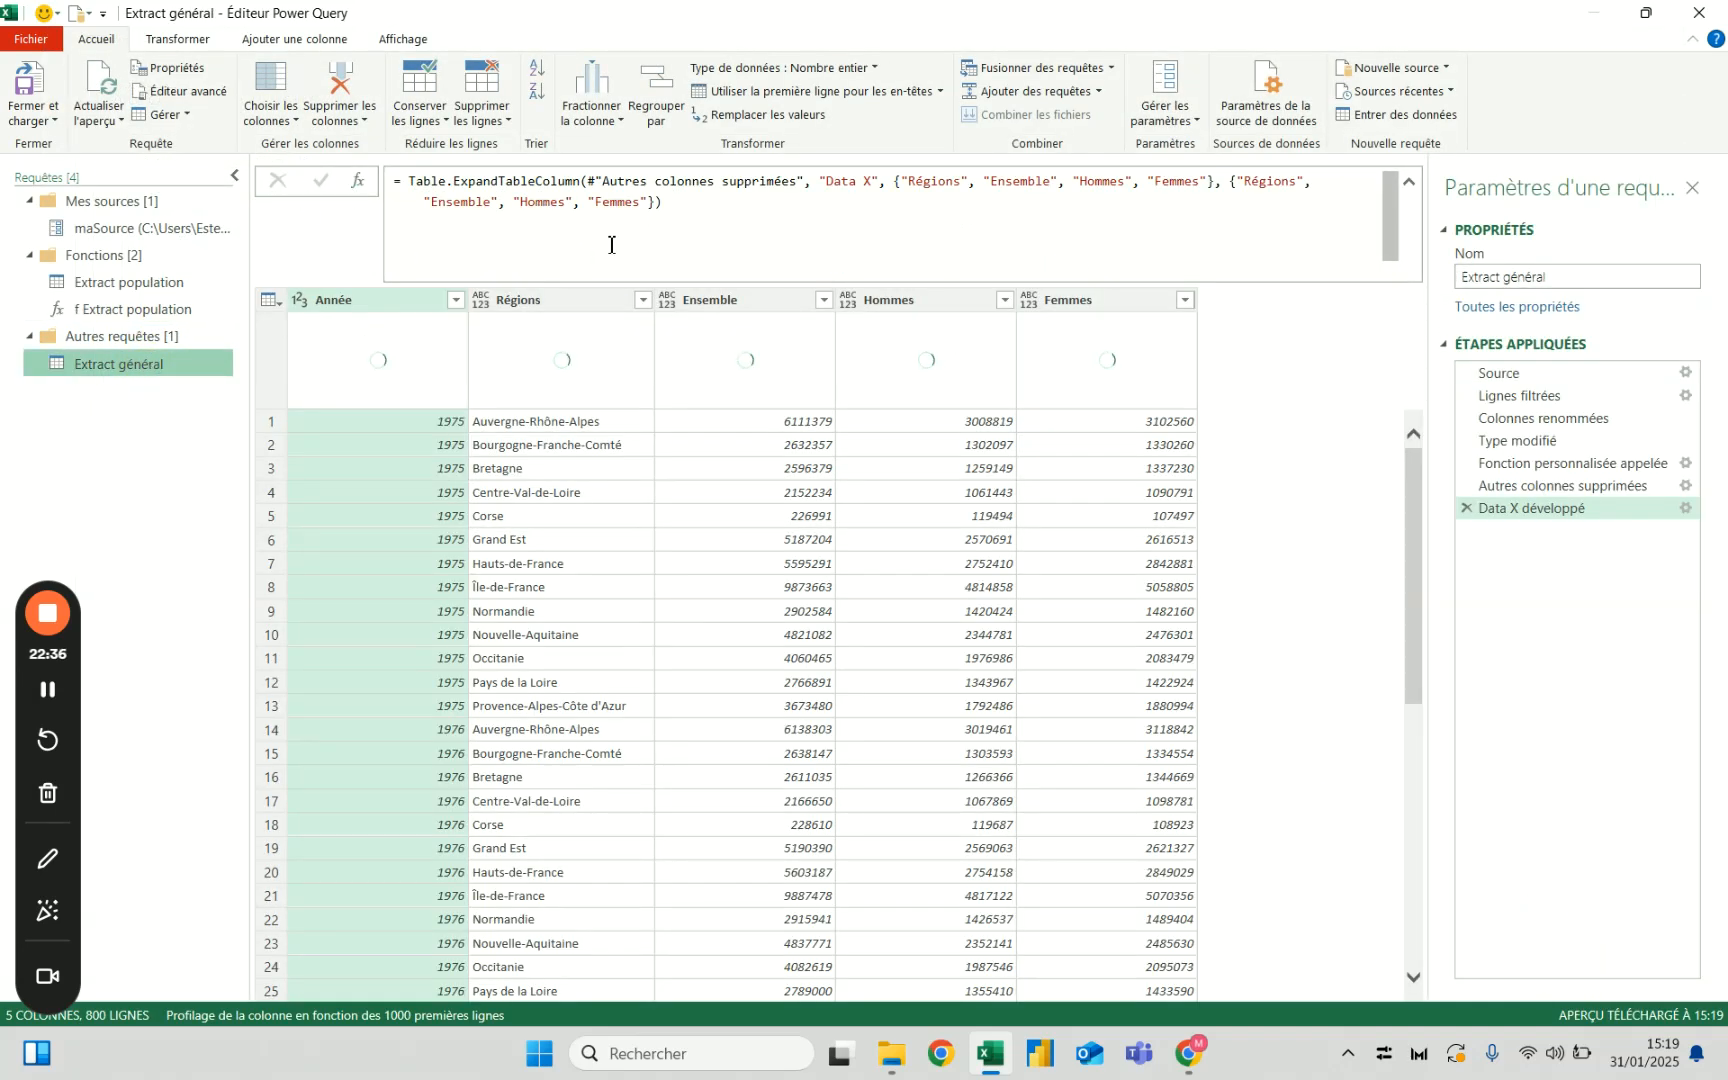
left_click(642, 300)
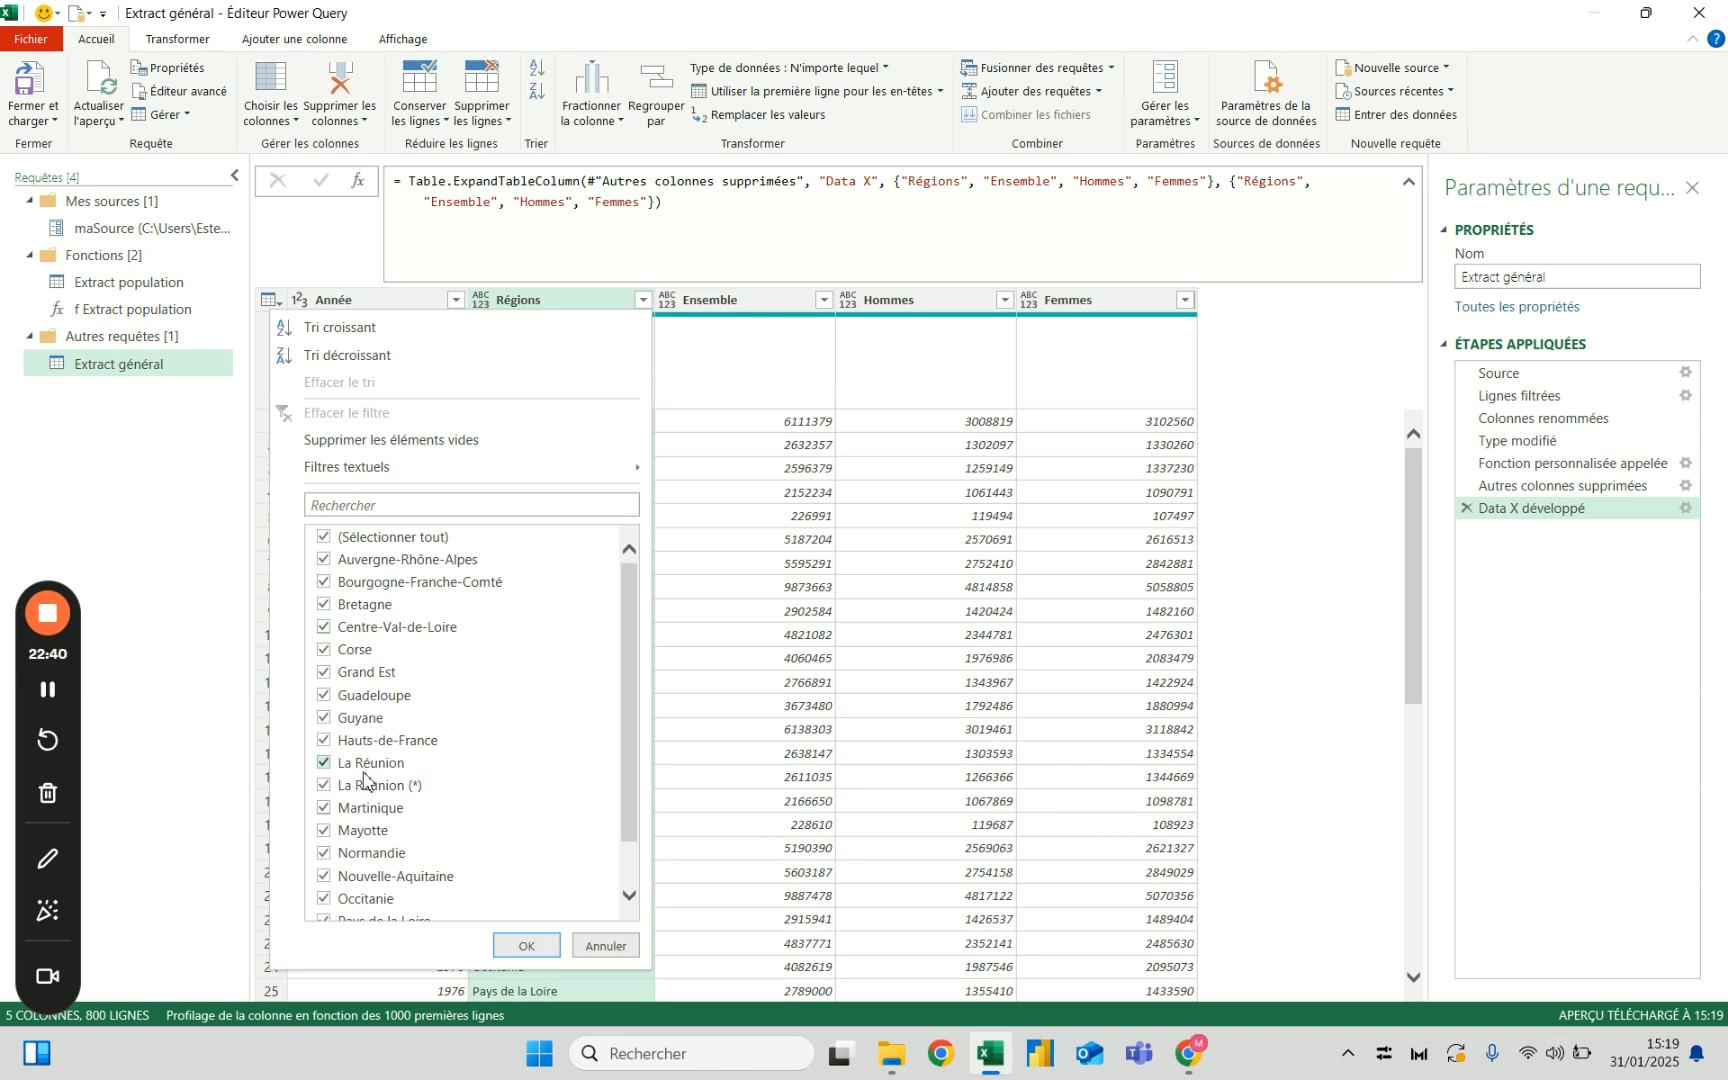
scroll(368, 915, "down", 1)
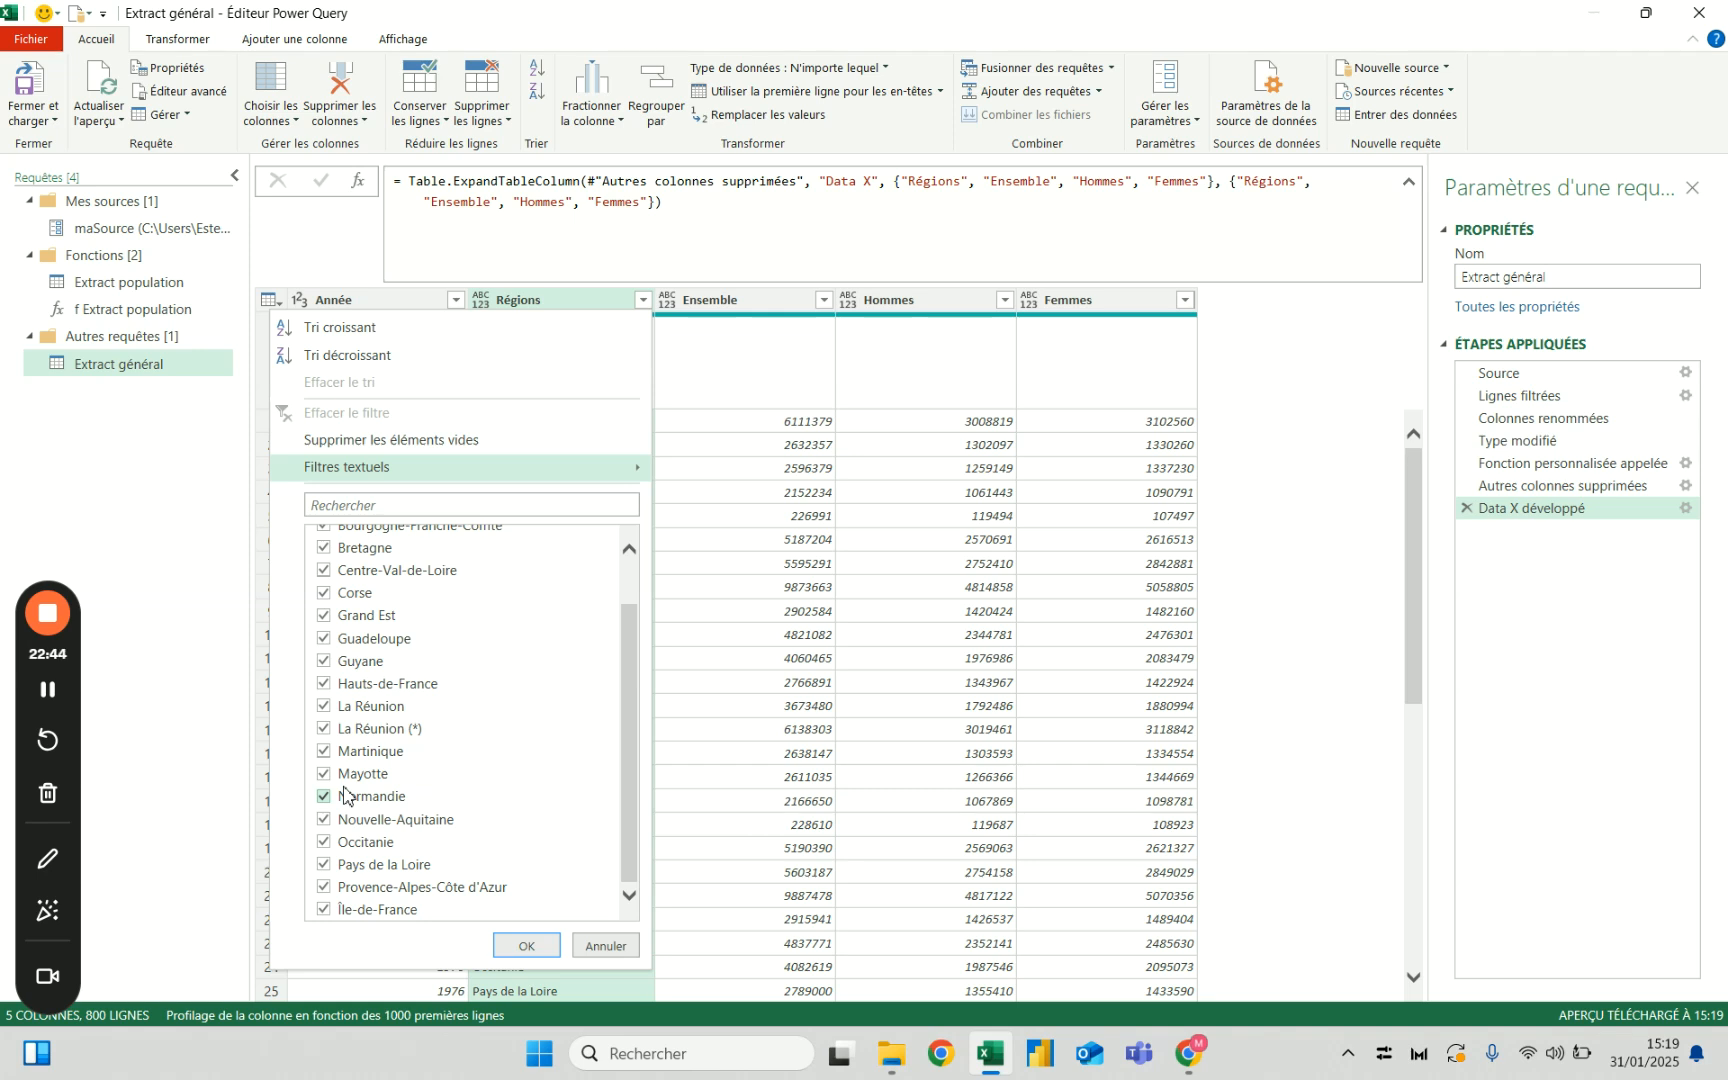
left_click(386, 732)
left_click(396, 732)
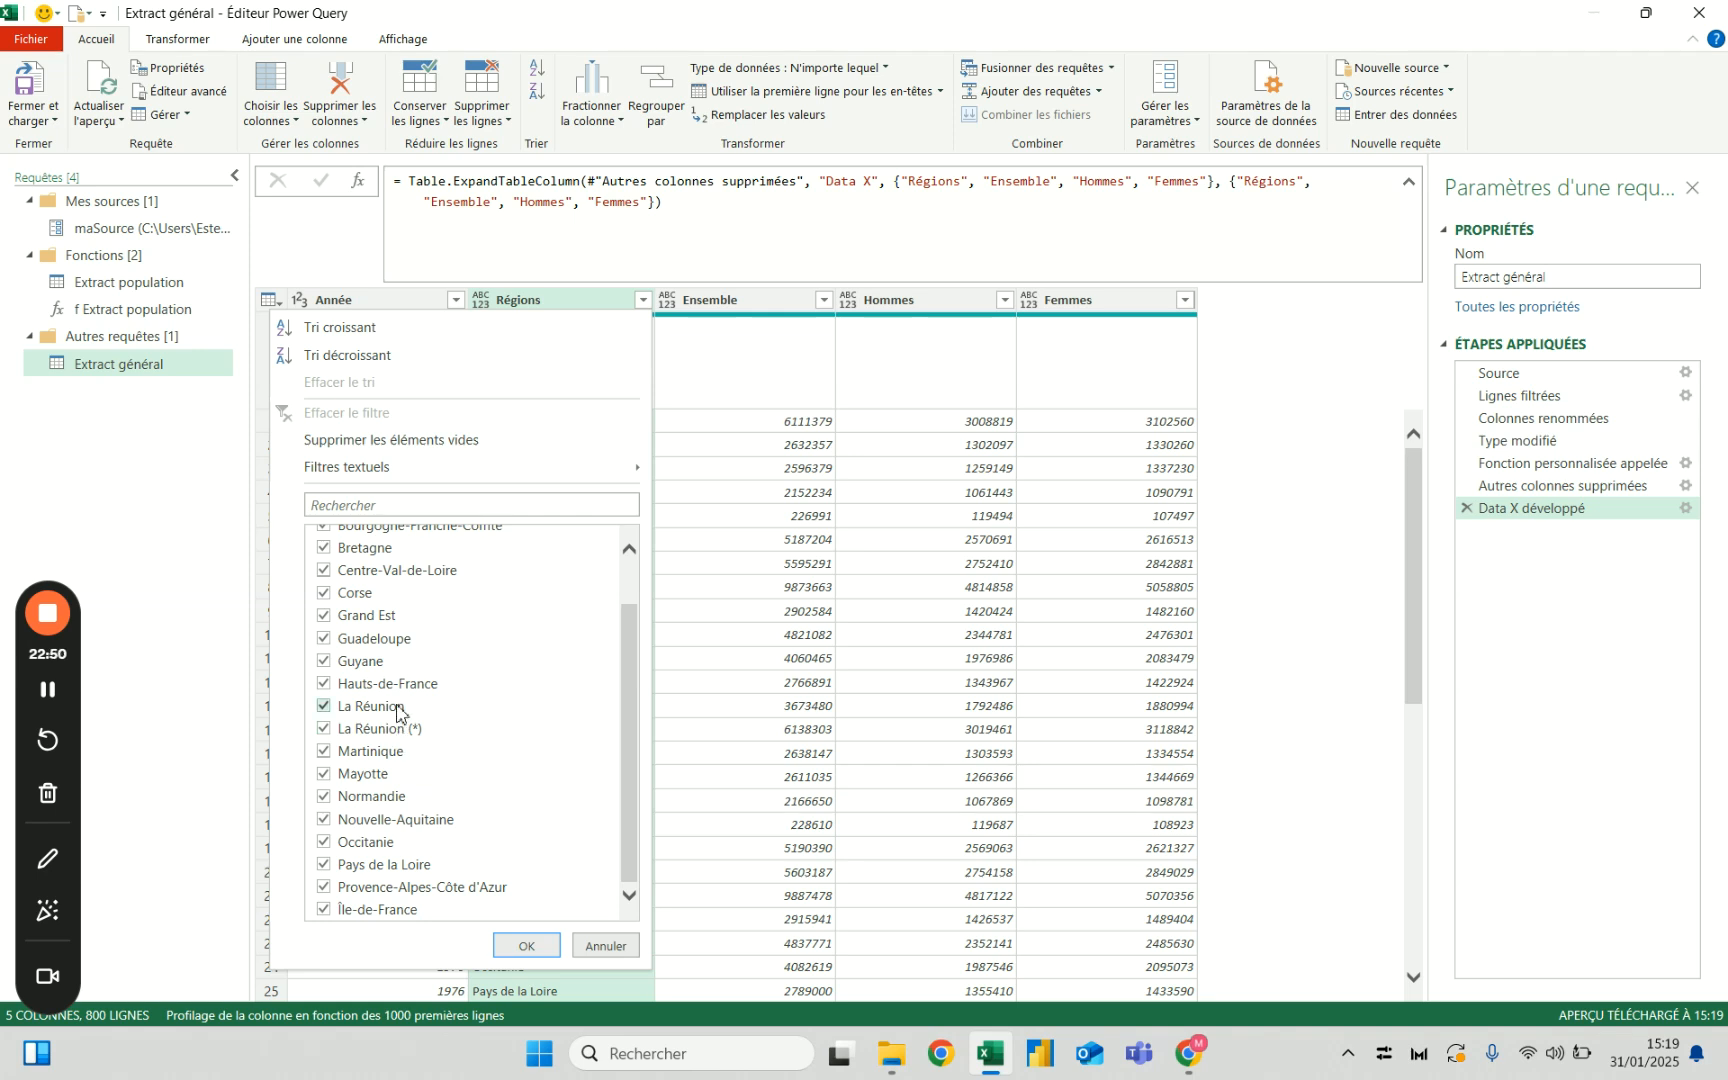
key("Escape")
Reopen the full code of the f Extract population function for editing.
left_click(148, 312)
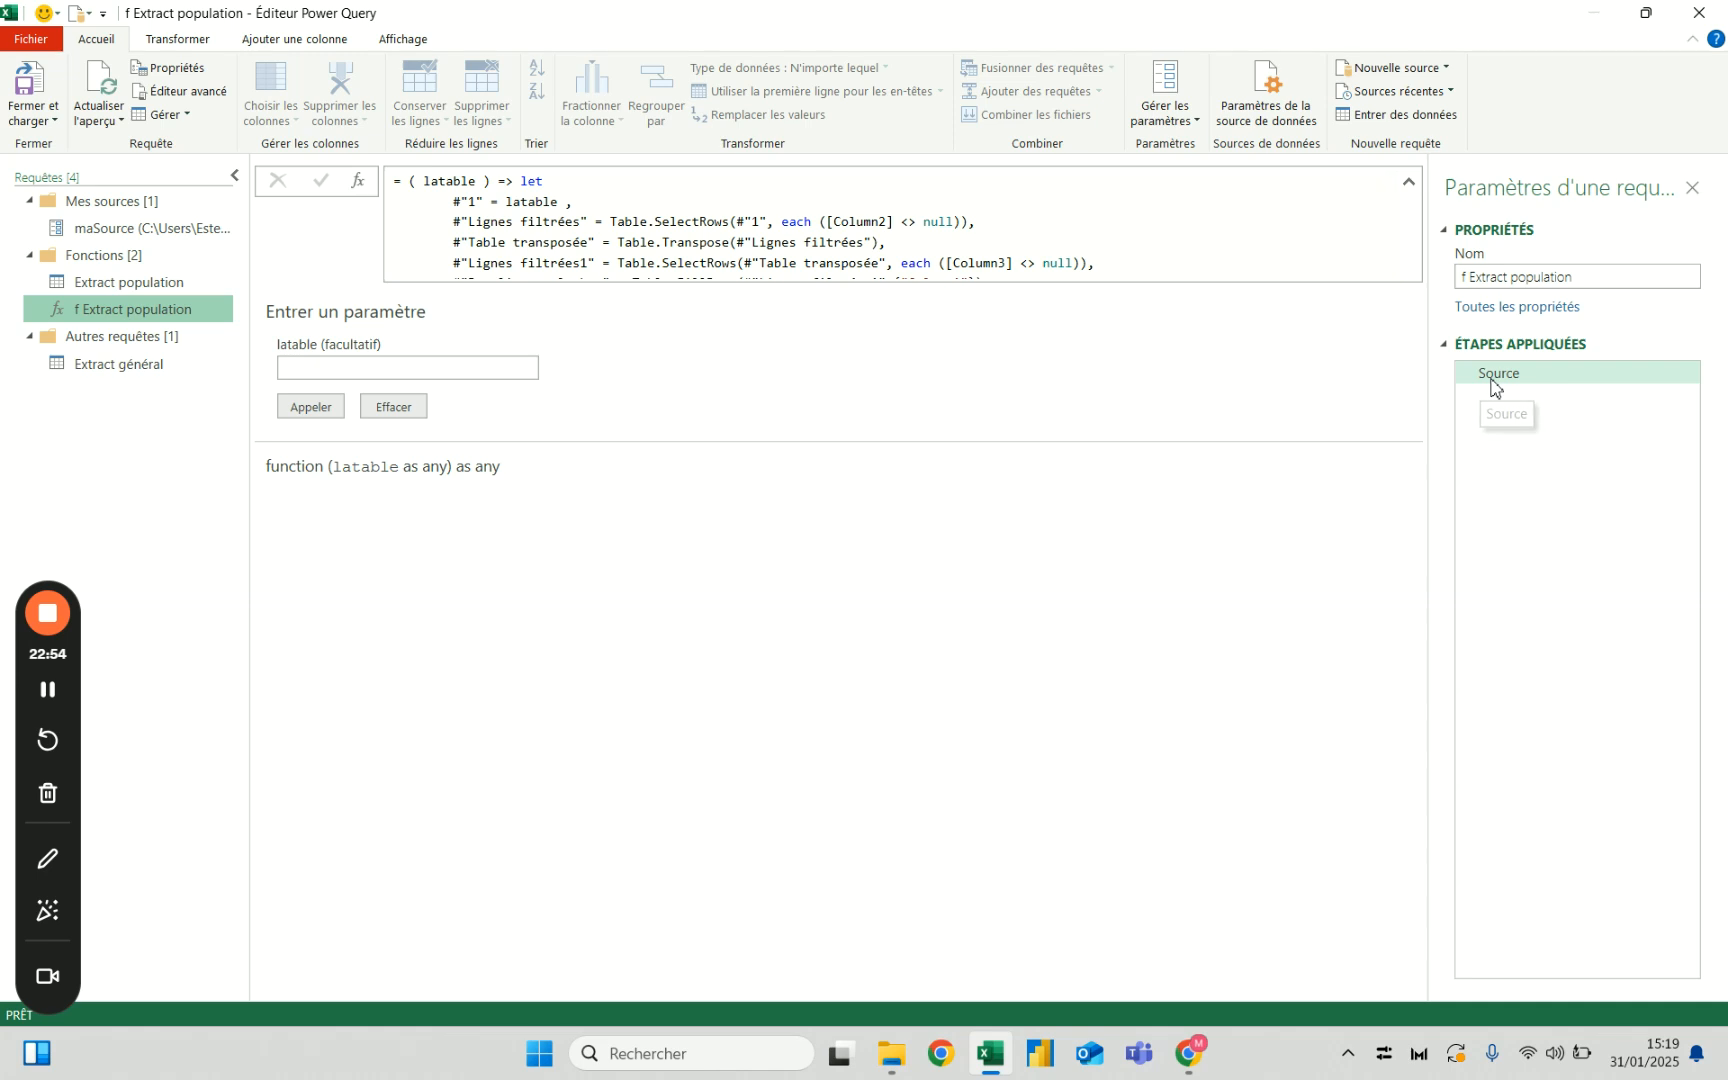
left_click(178, 281)
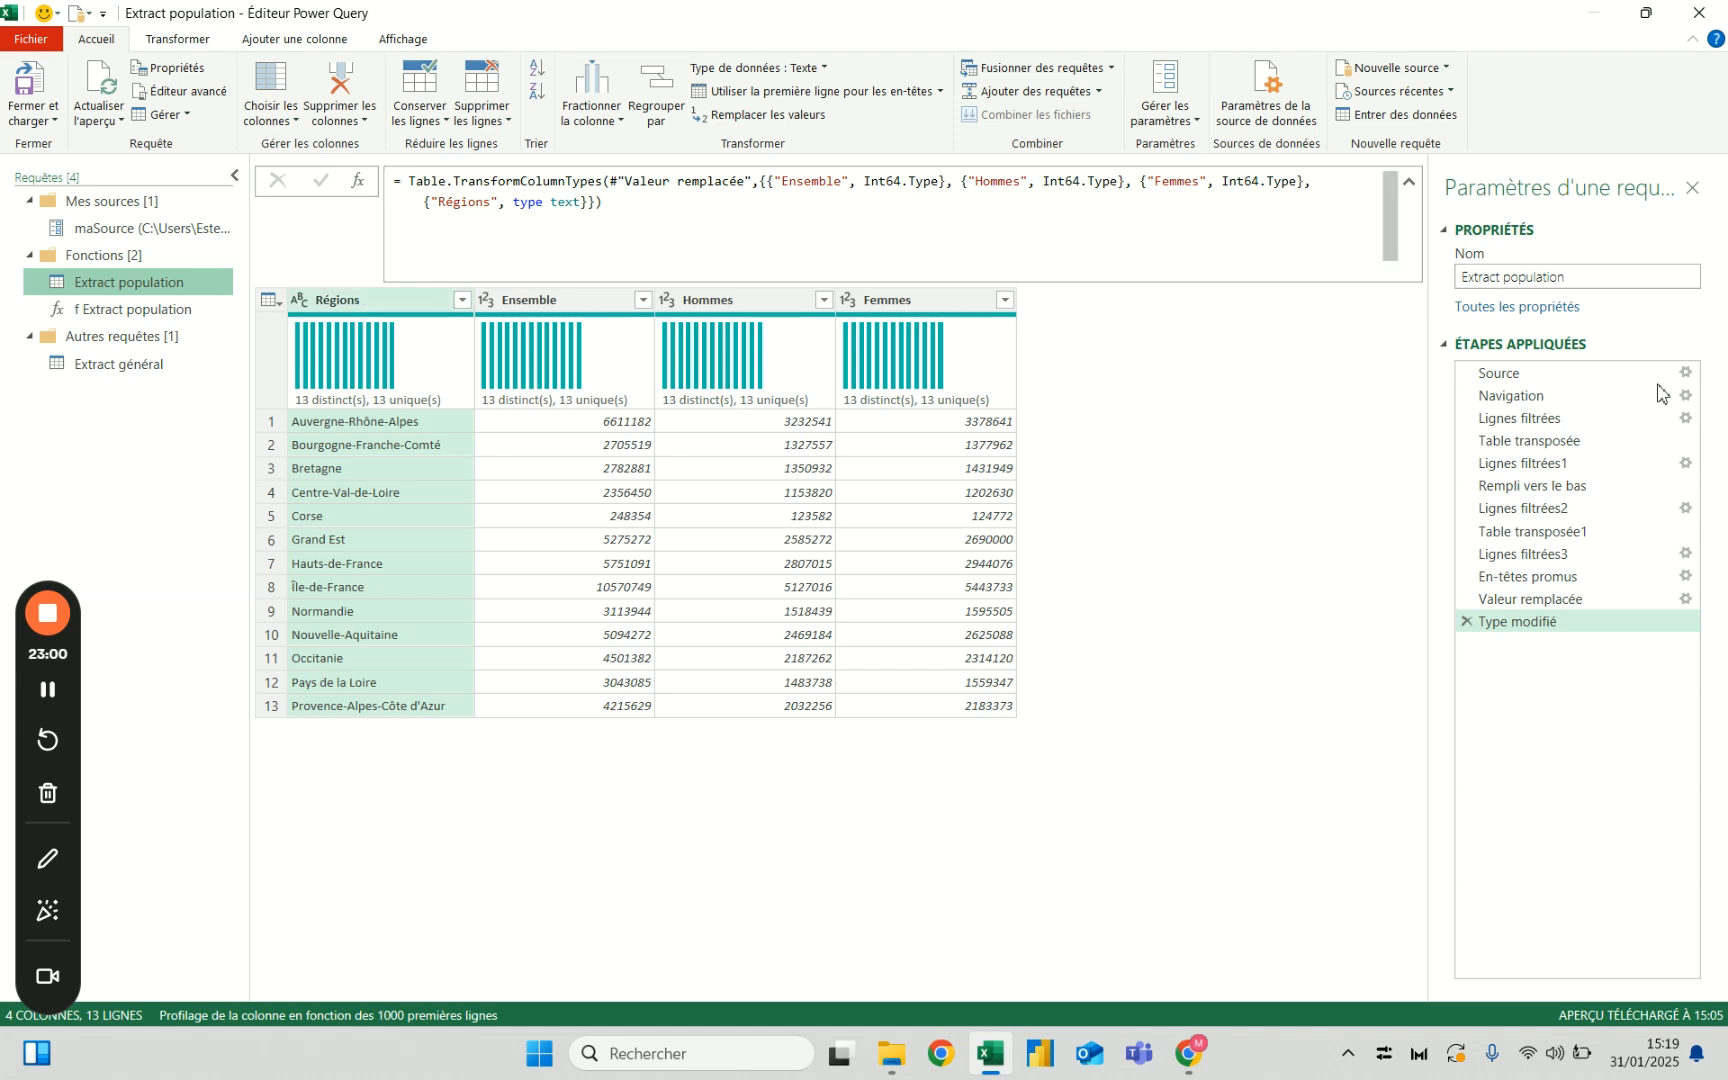
left_click(130, 309)
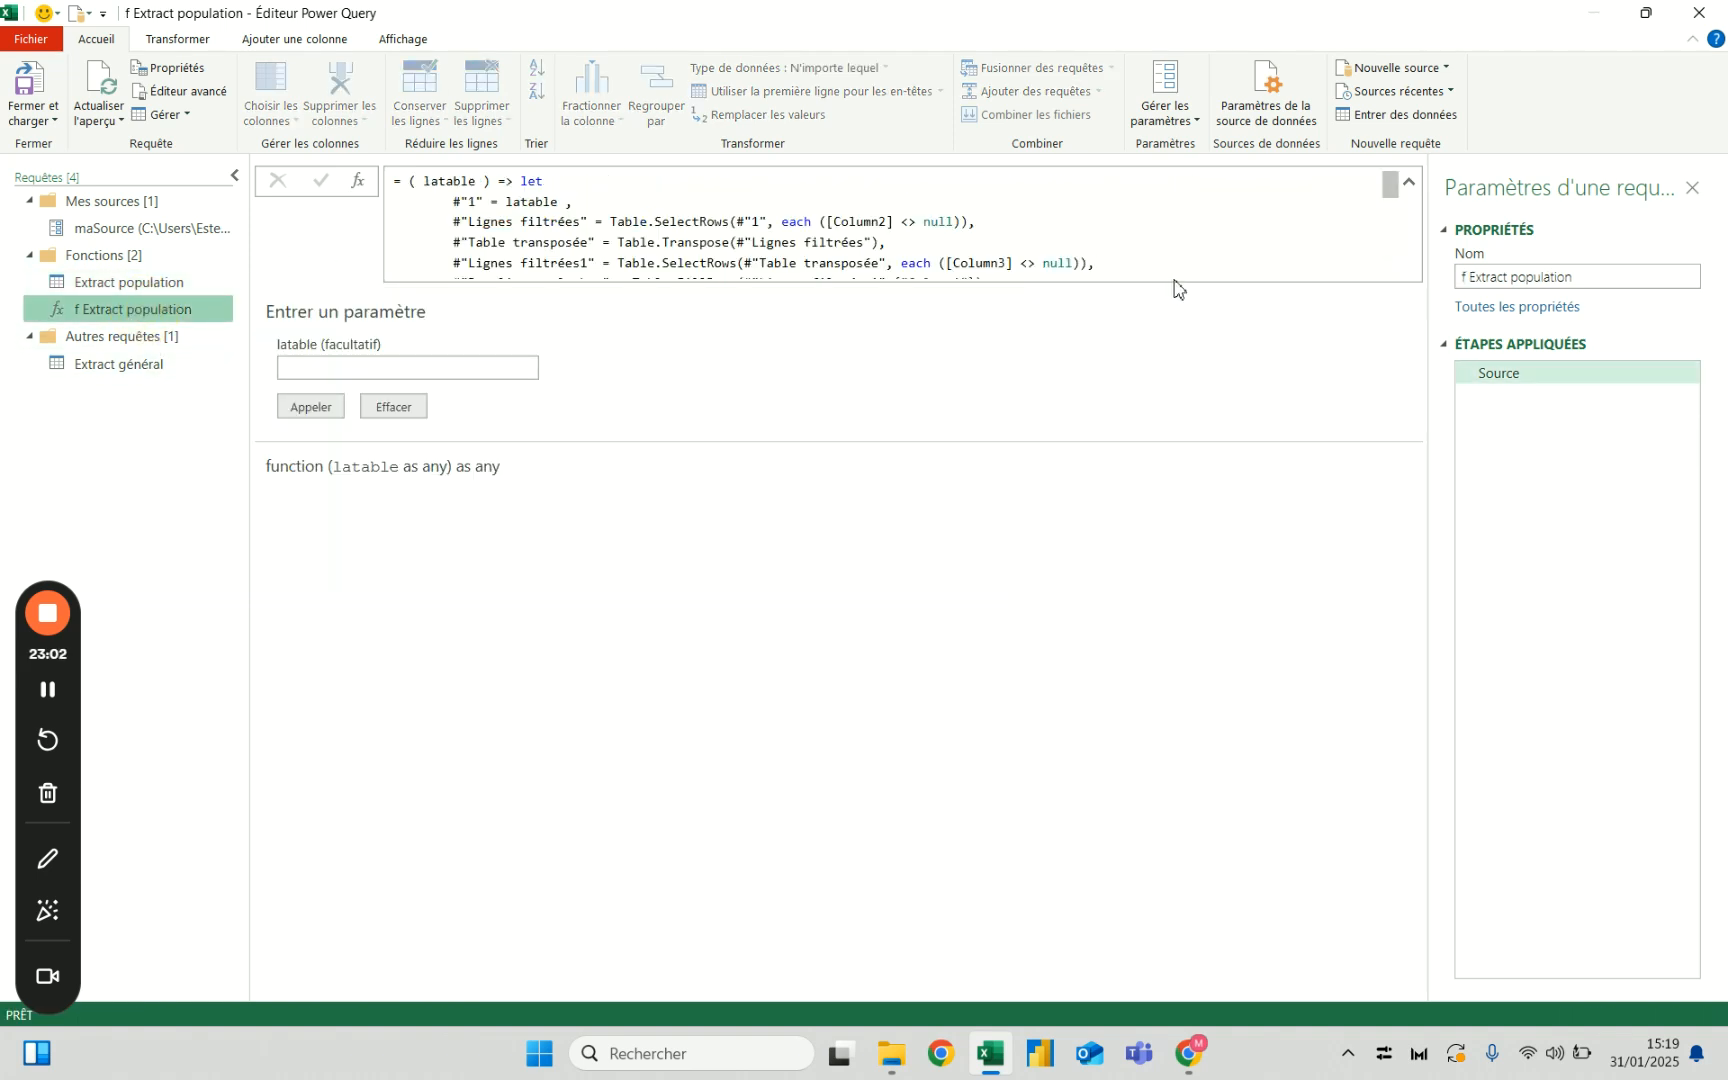
left_click(188, 91)
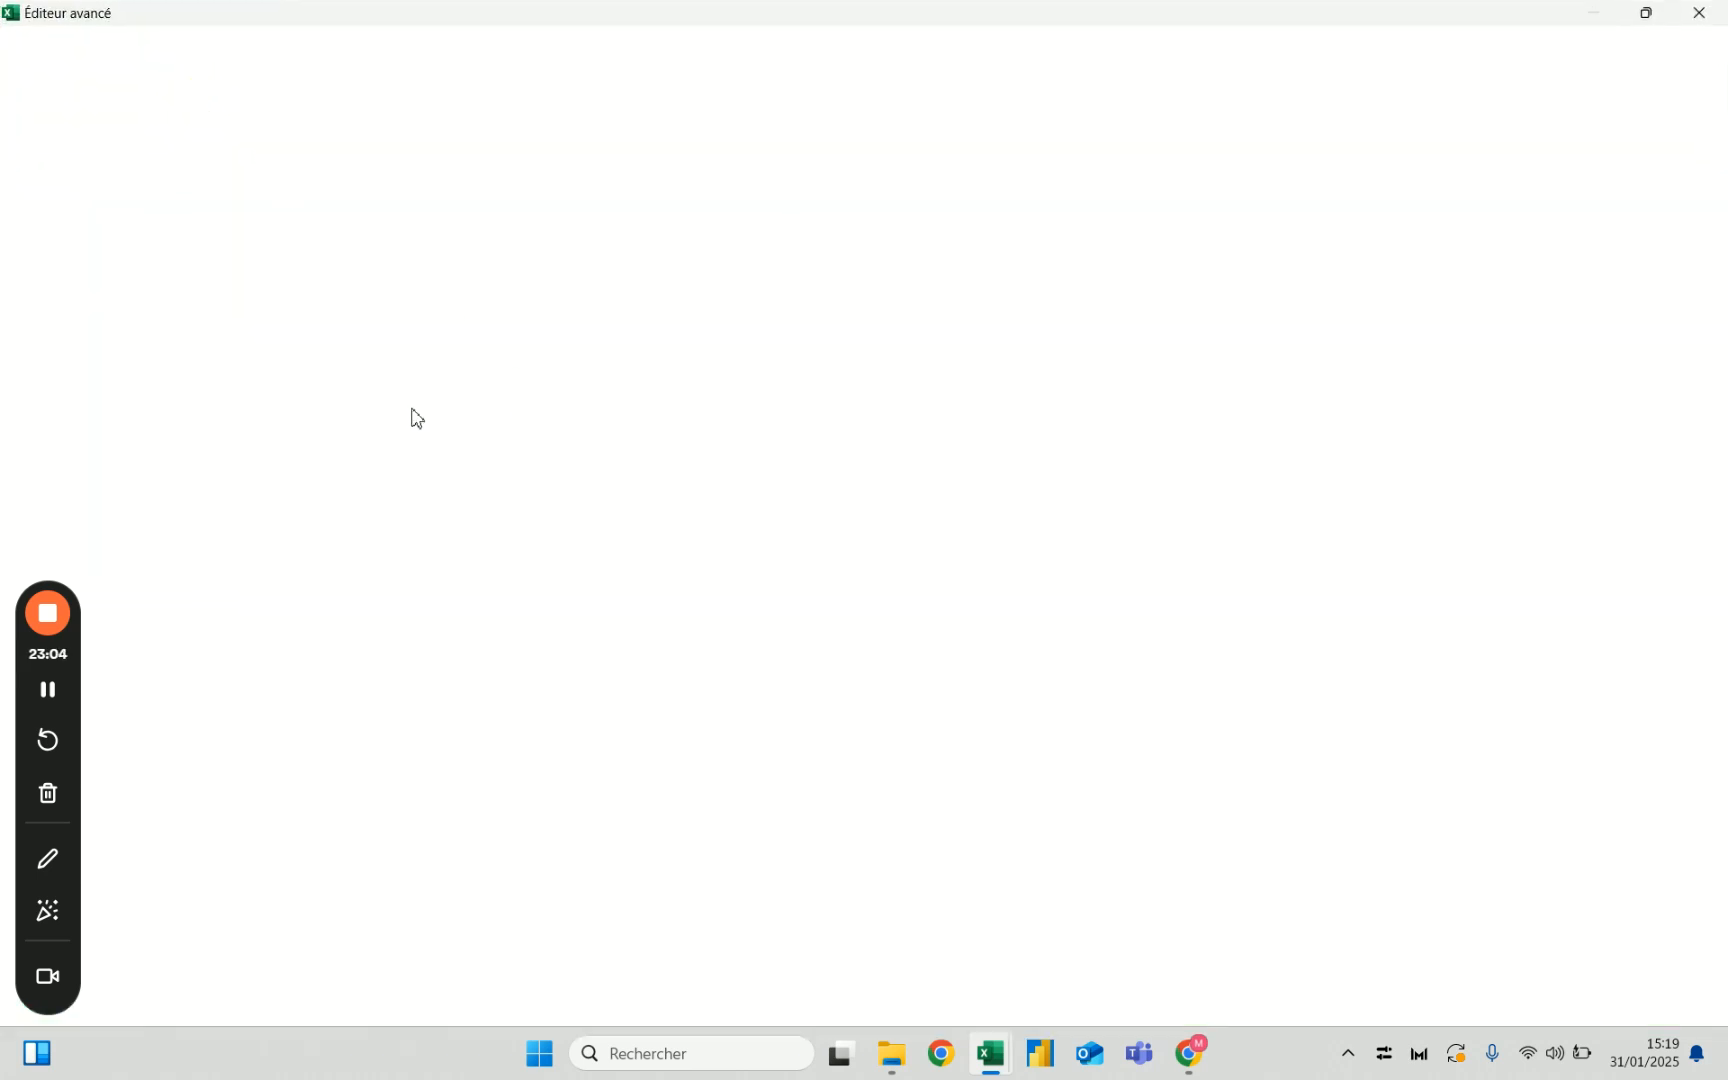
left_click(1362, 344)
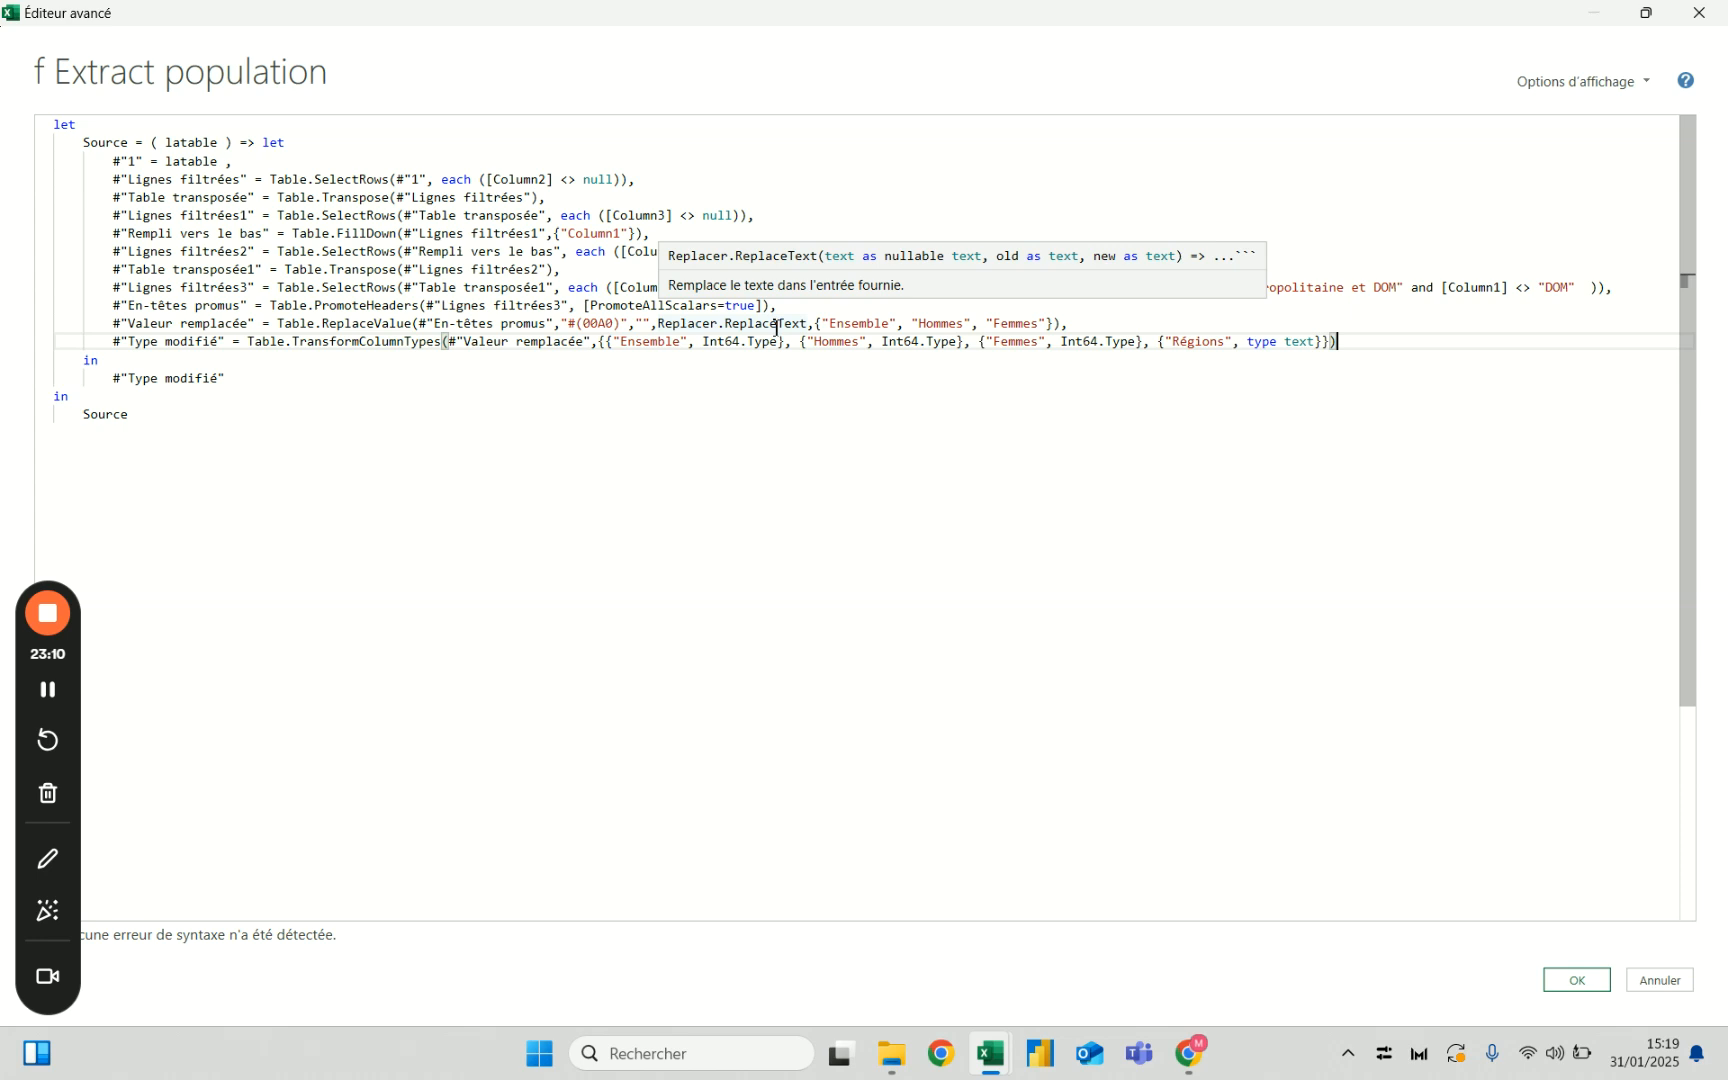
left_click(1098, 325)
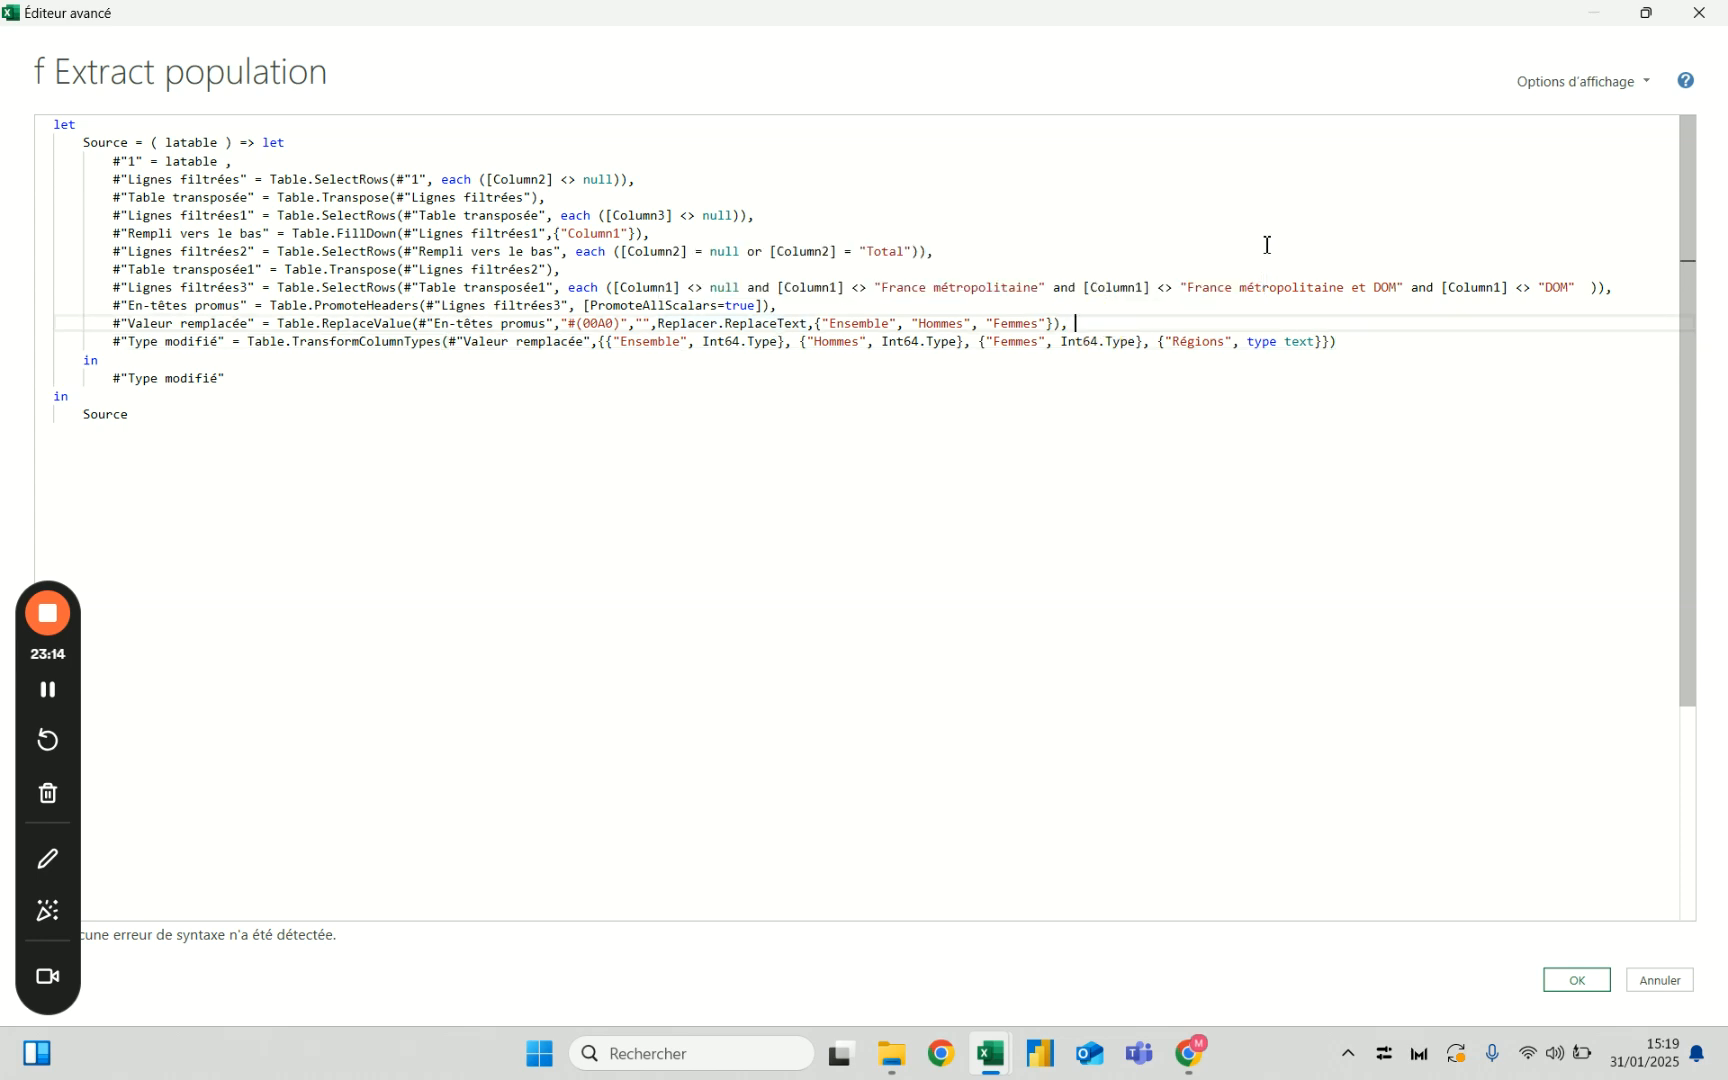
Append a comma to the Type modifié line and start a new line Fin = below it.
left_click(1350, 341)
type(",")
key("Return")
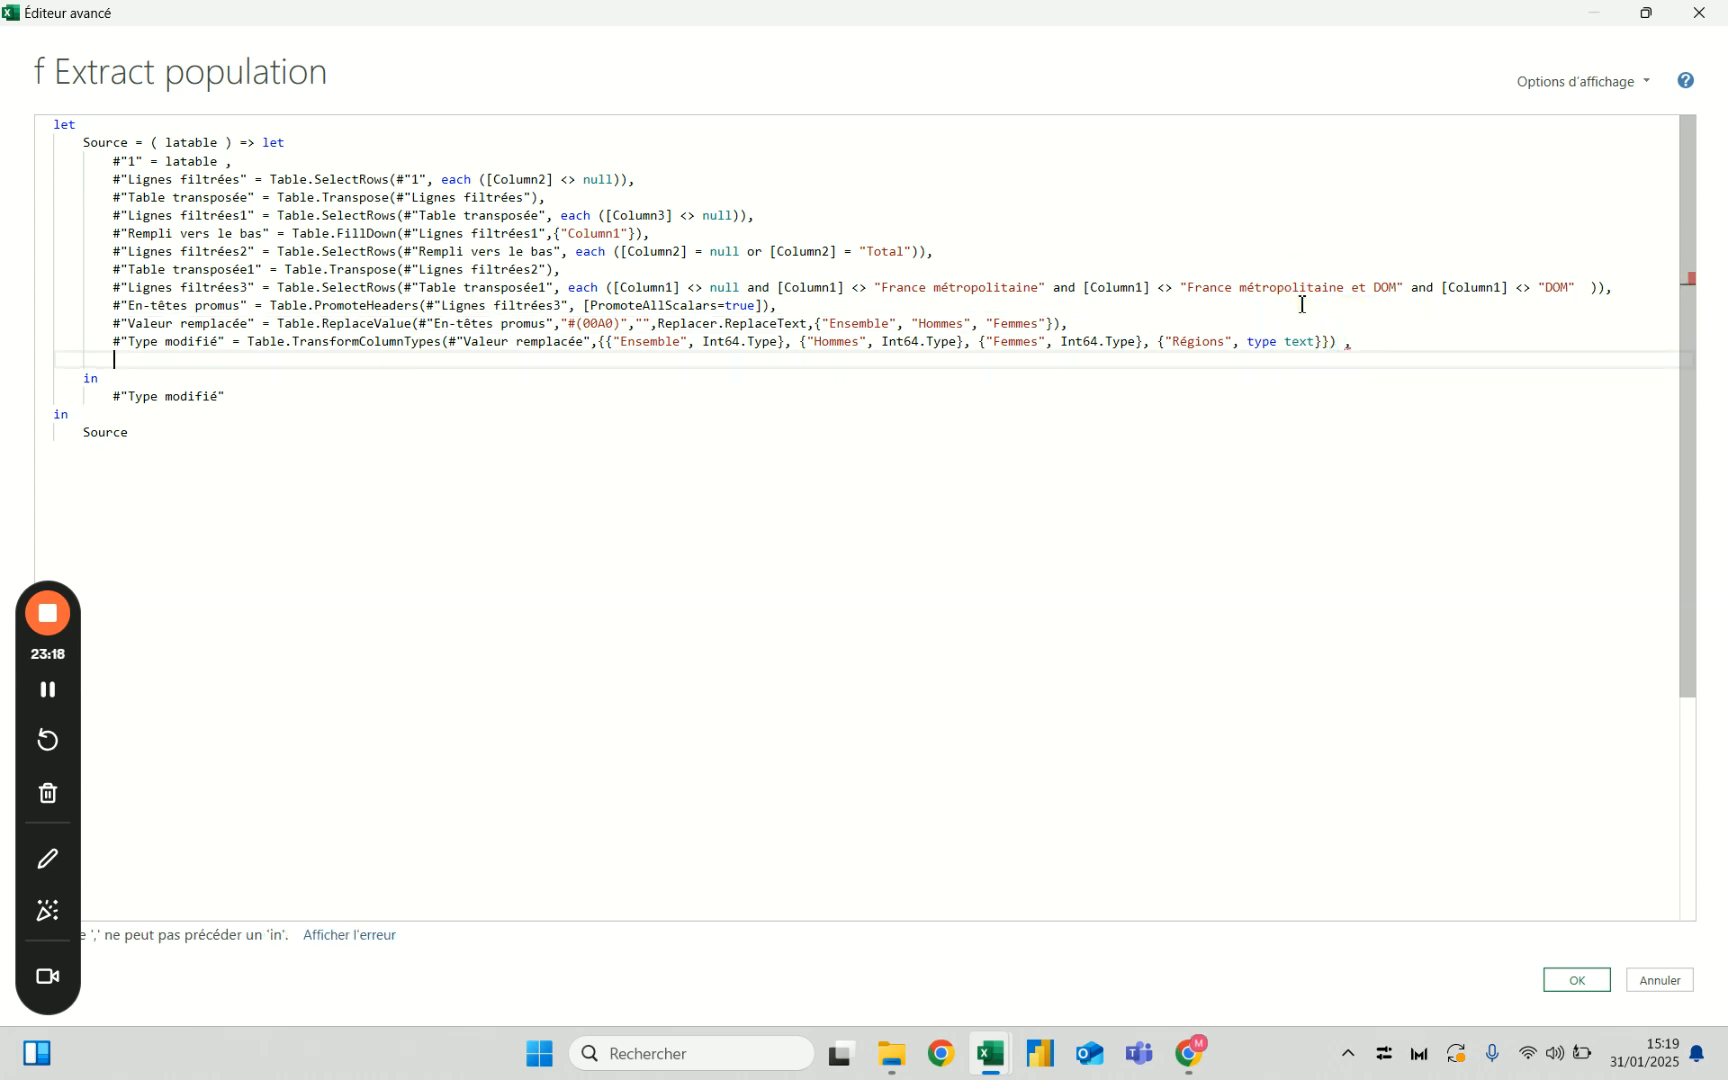
type("Fin")
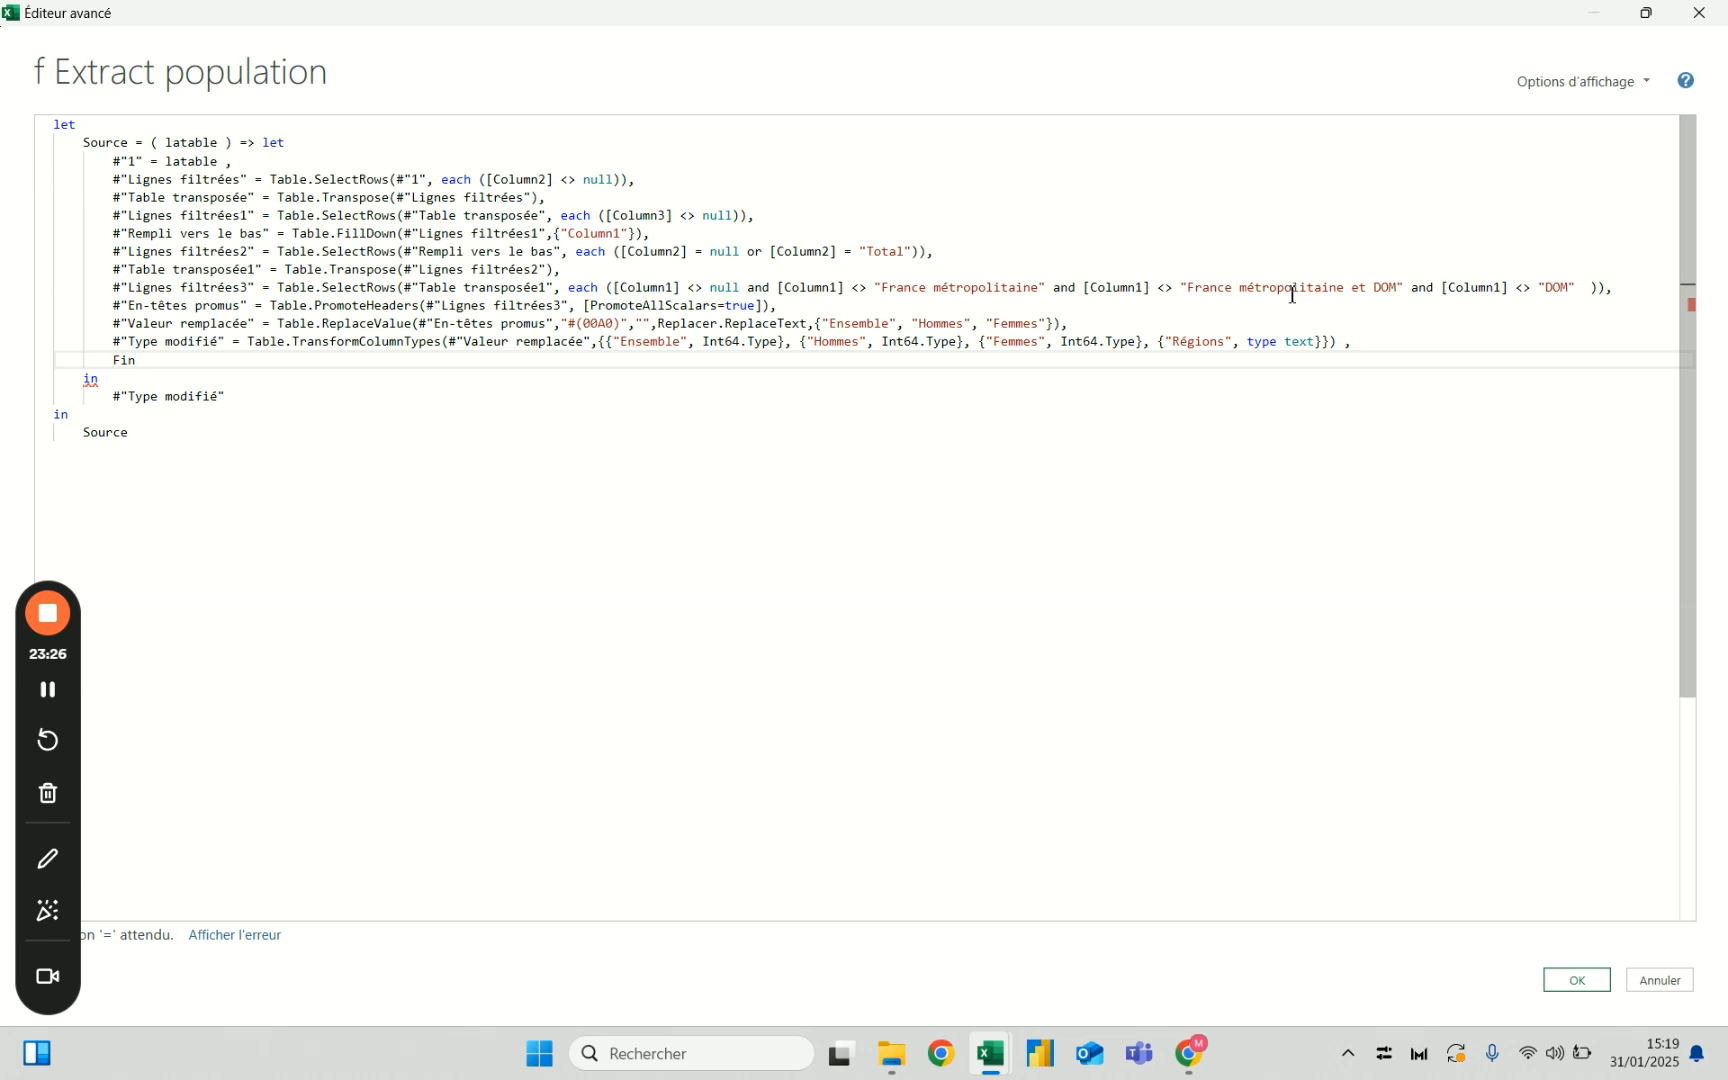
type("= T")
key("BackSpace")
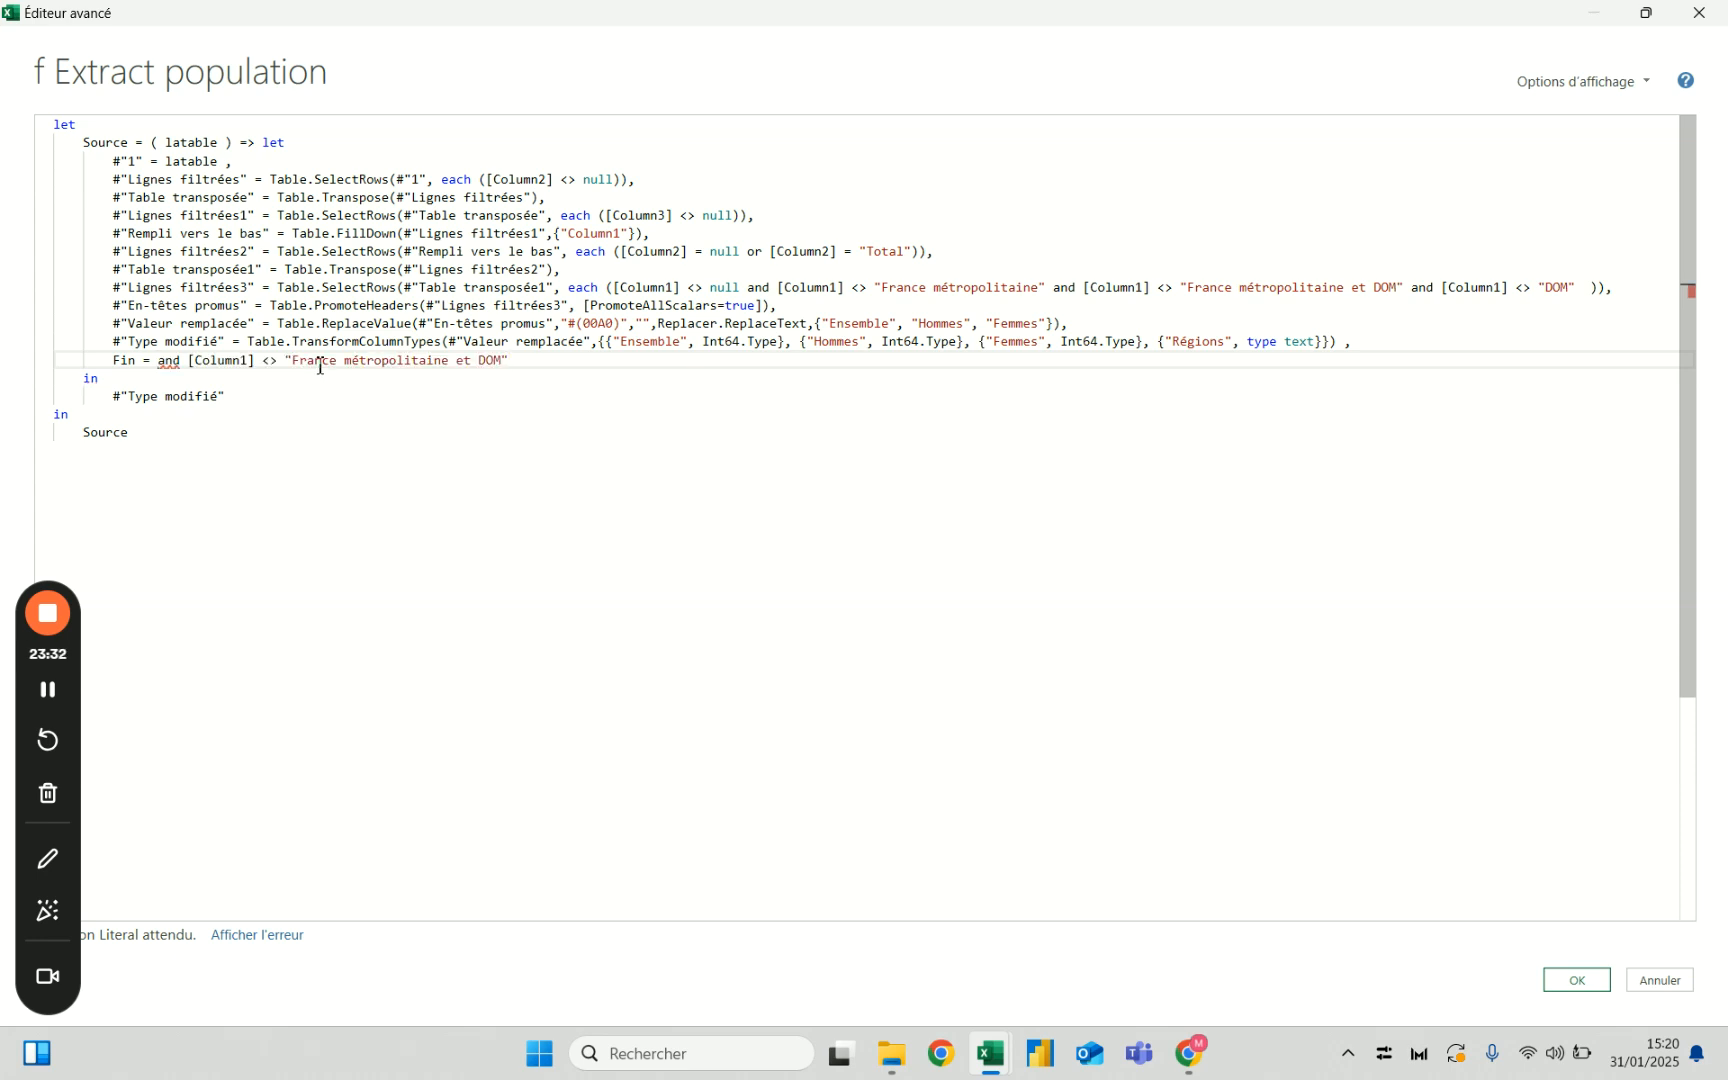
left_click_drag(157, 362, 510, 362)
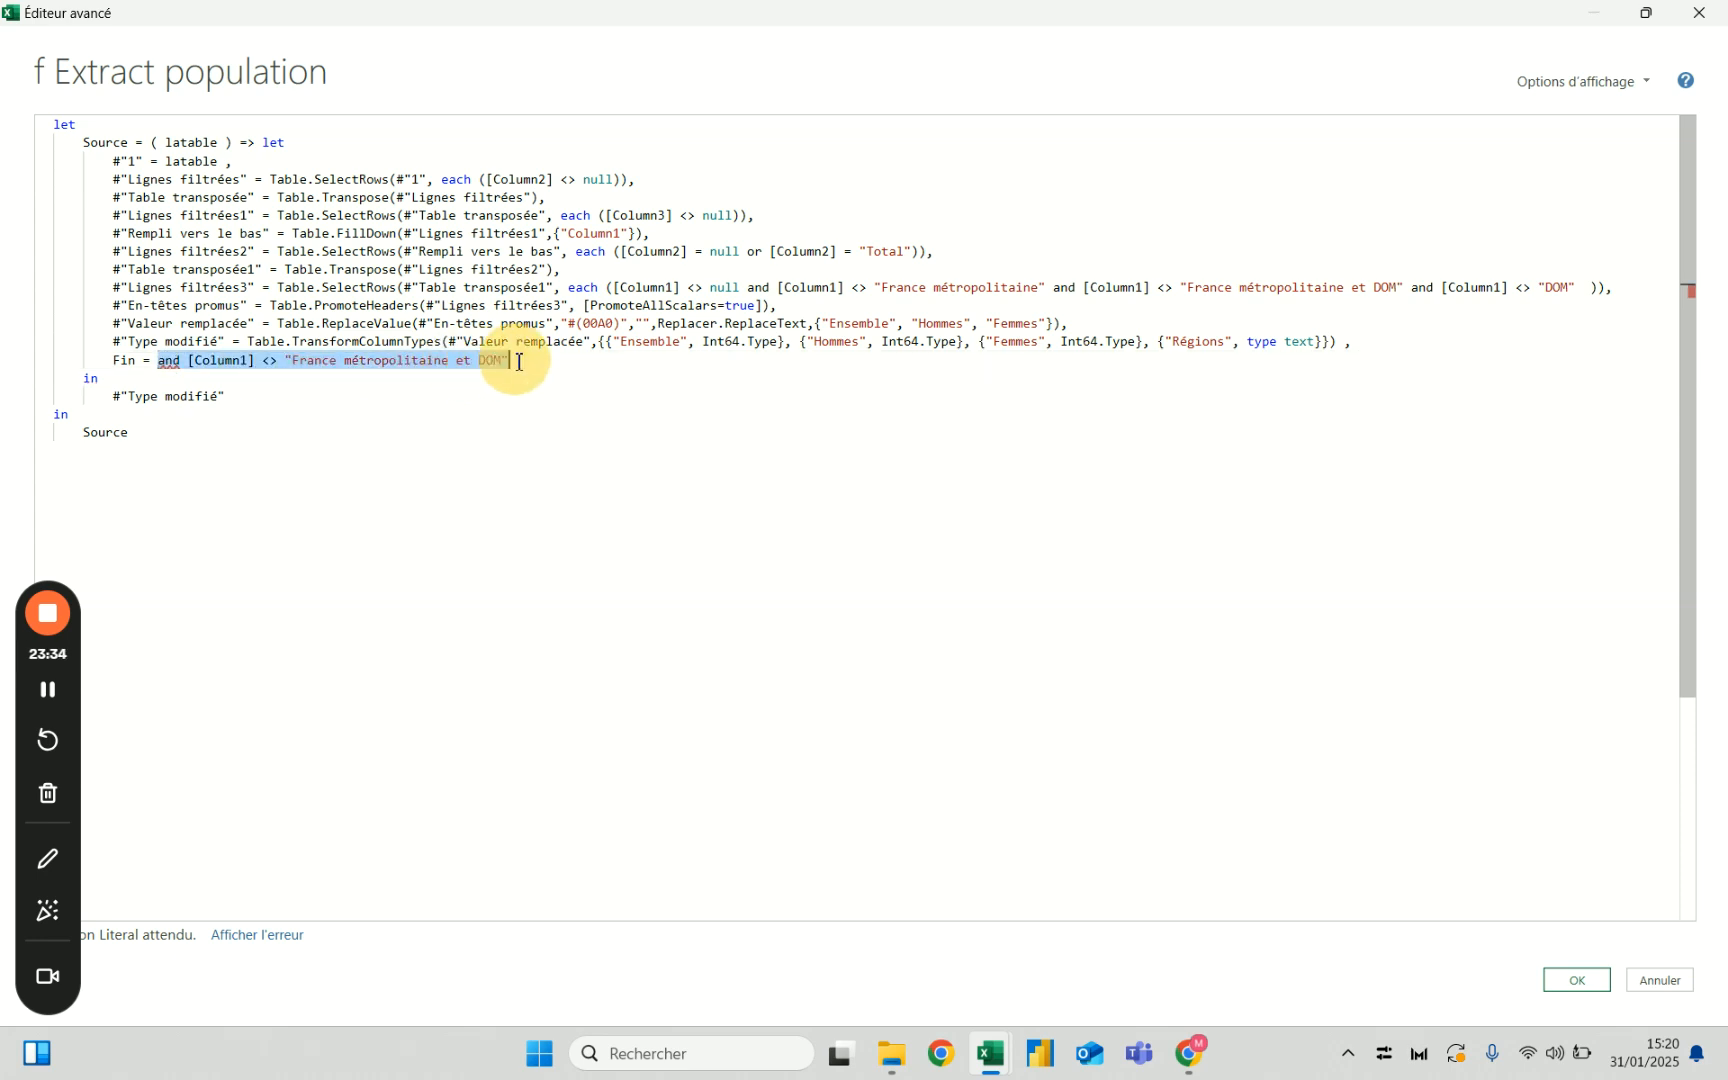
key("BackSpace")
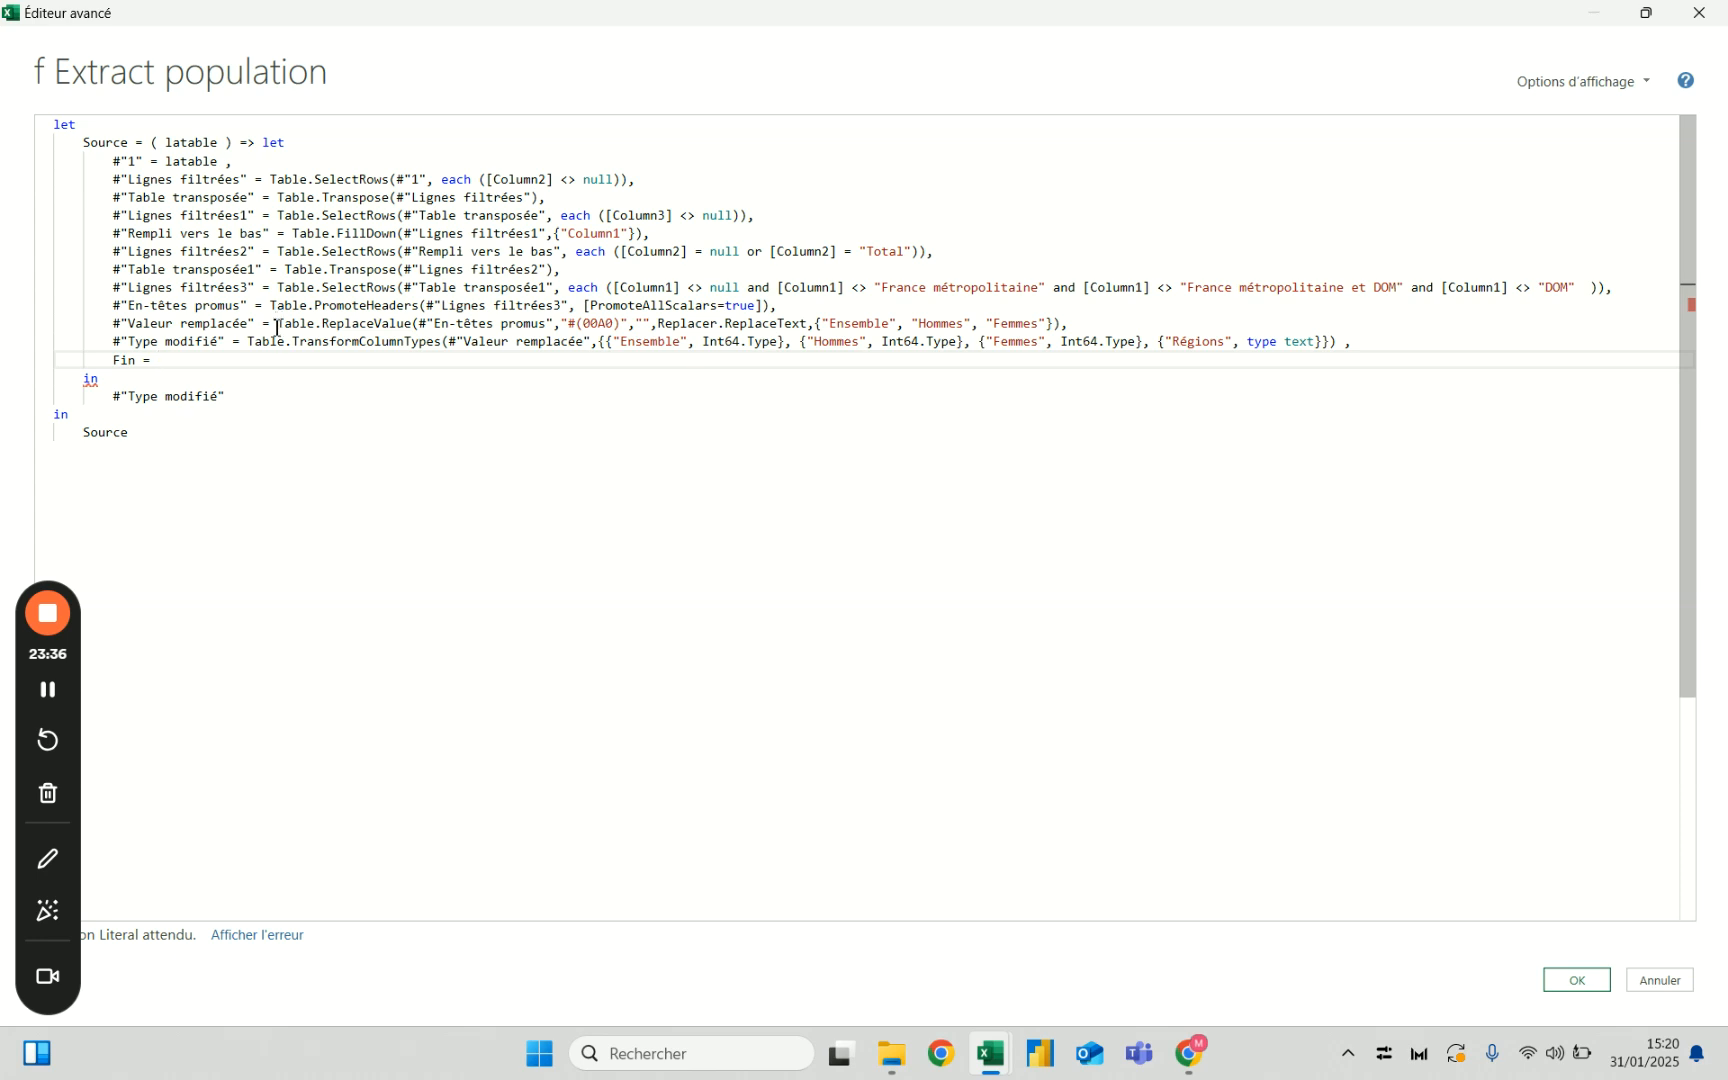
Try to begin the Fin expression with one of the Table.Replace functions, and clear it.
left_click_drag(277, 323, 1092, 322)
left_click(278, 365)
mouse_move(785, 320)
type("table")
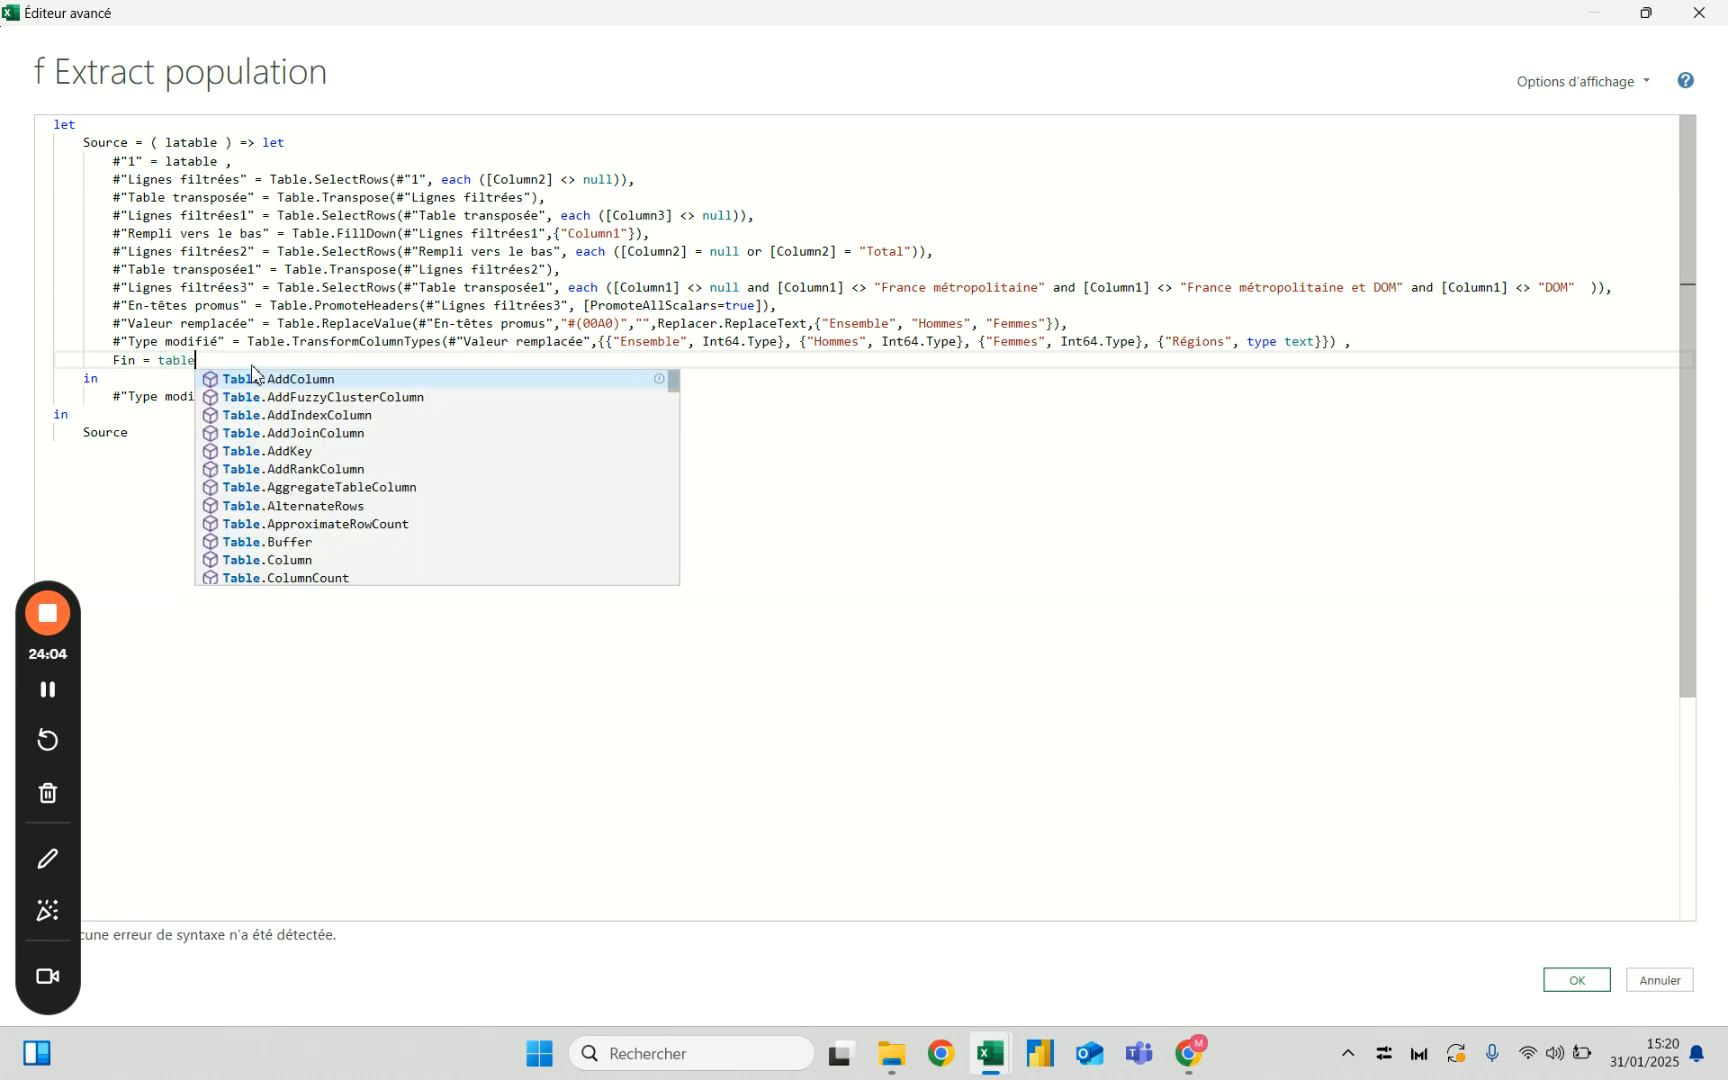
type("rem")
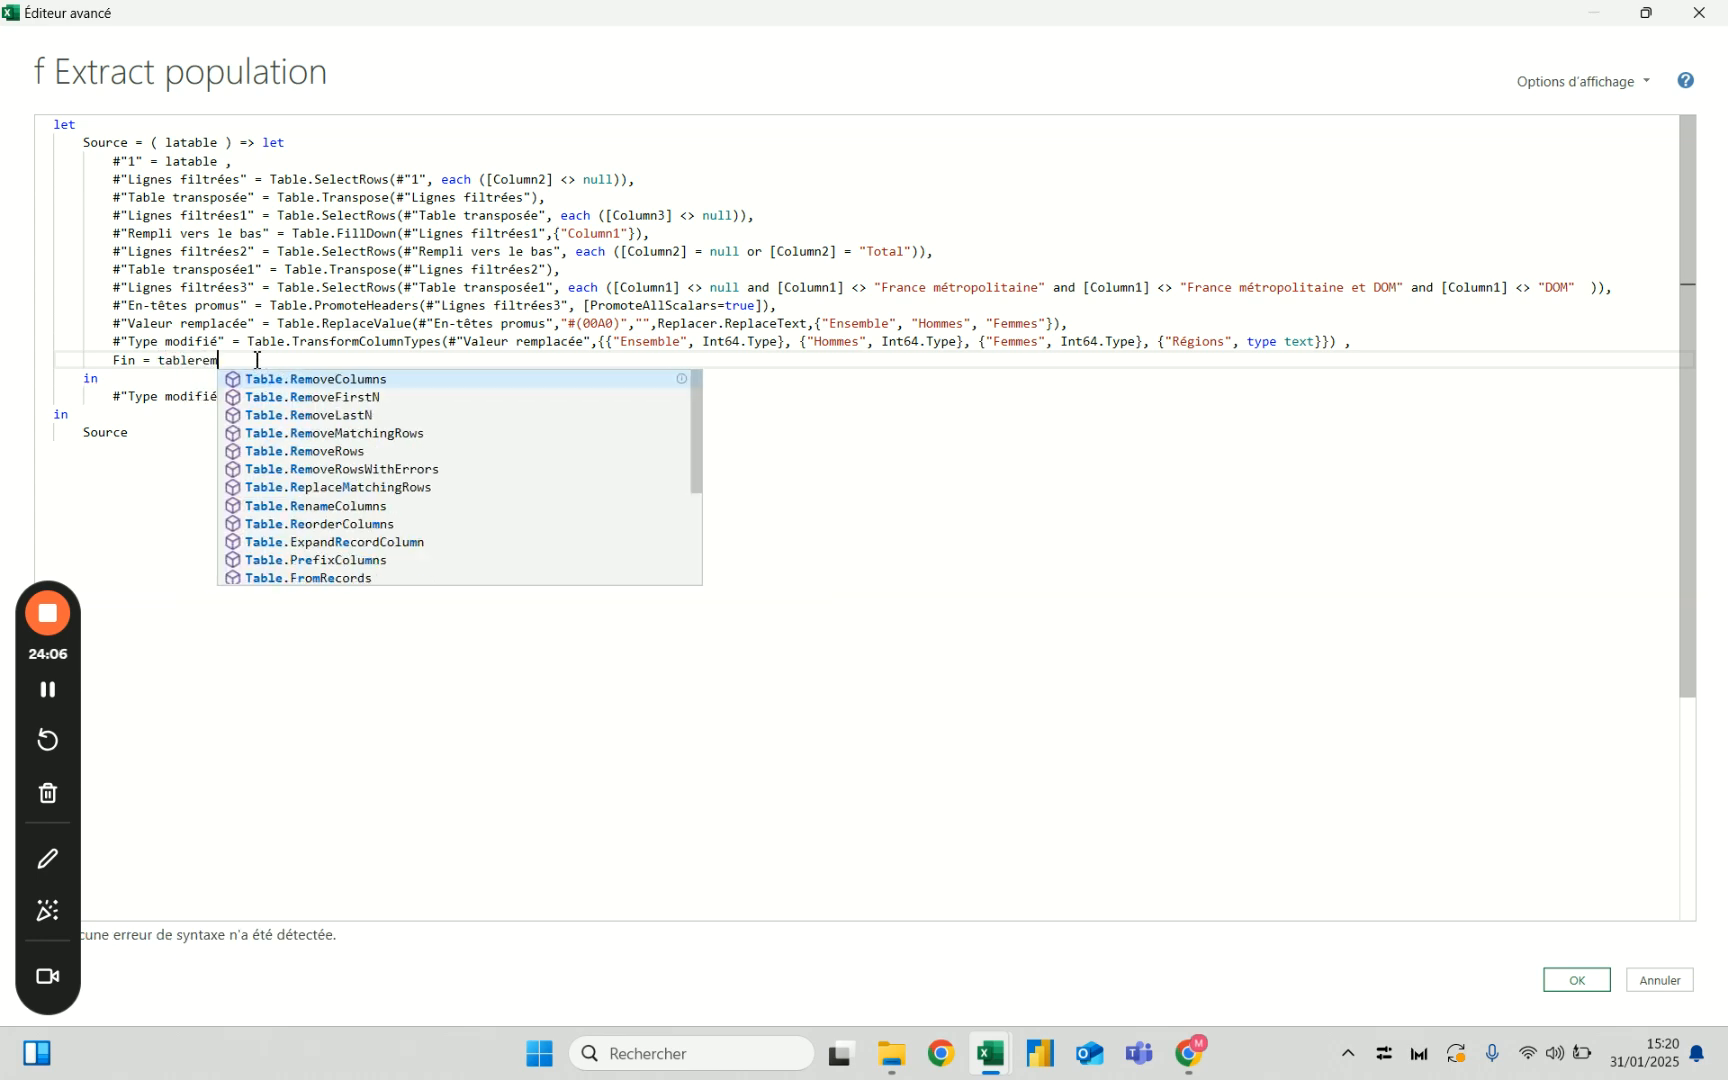
key("BackSpace")
type("pla")
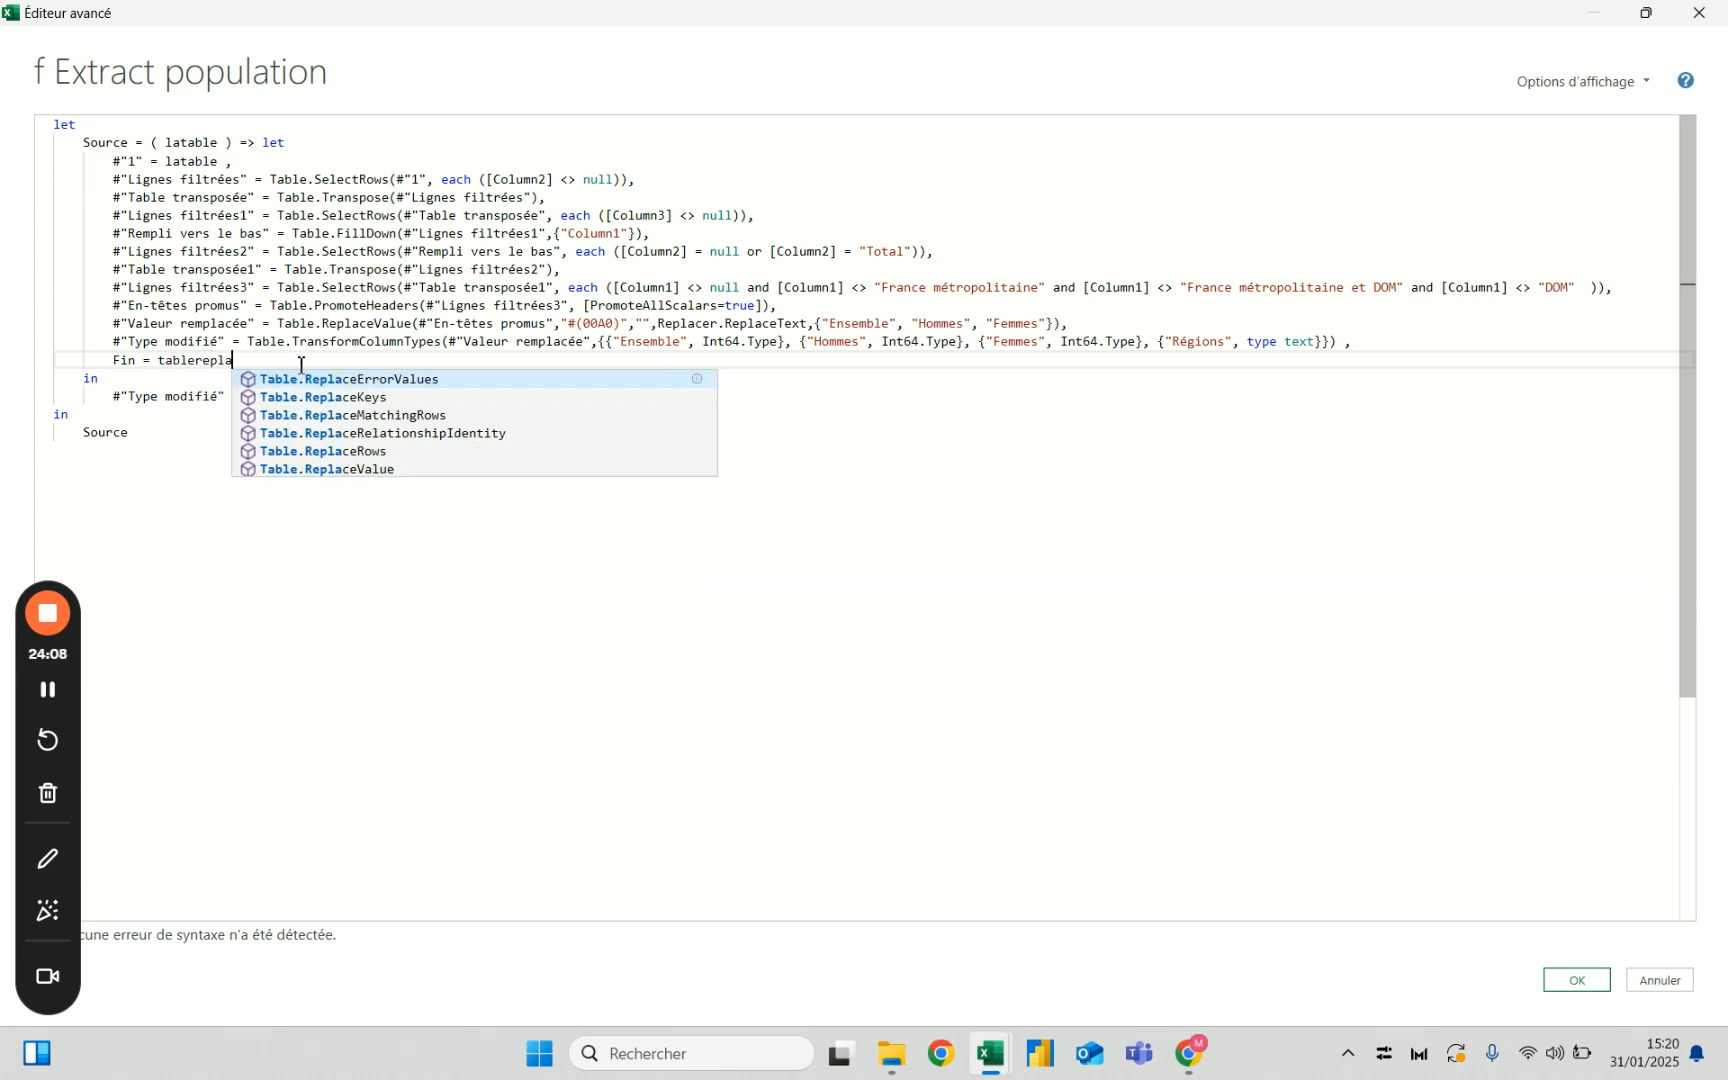
key("Down")
key("Down")
key("Down")
key("Down")
key("Down")
key("Down")
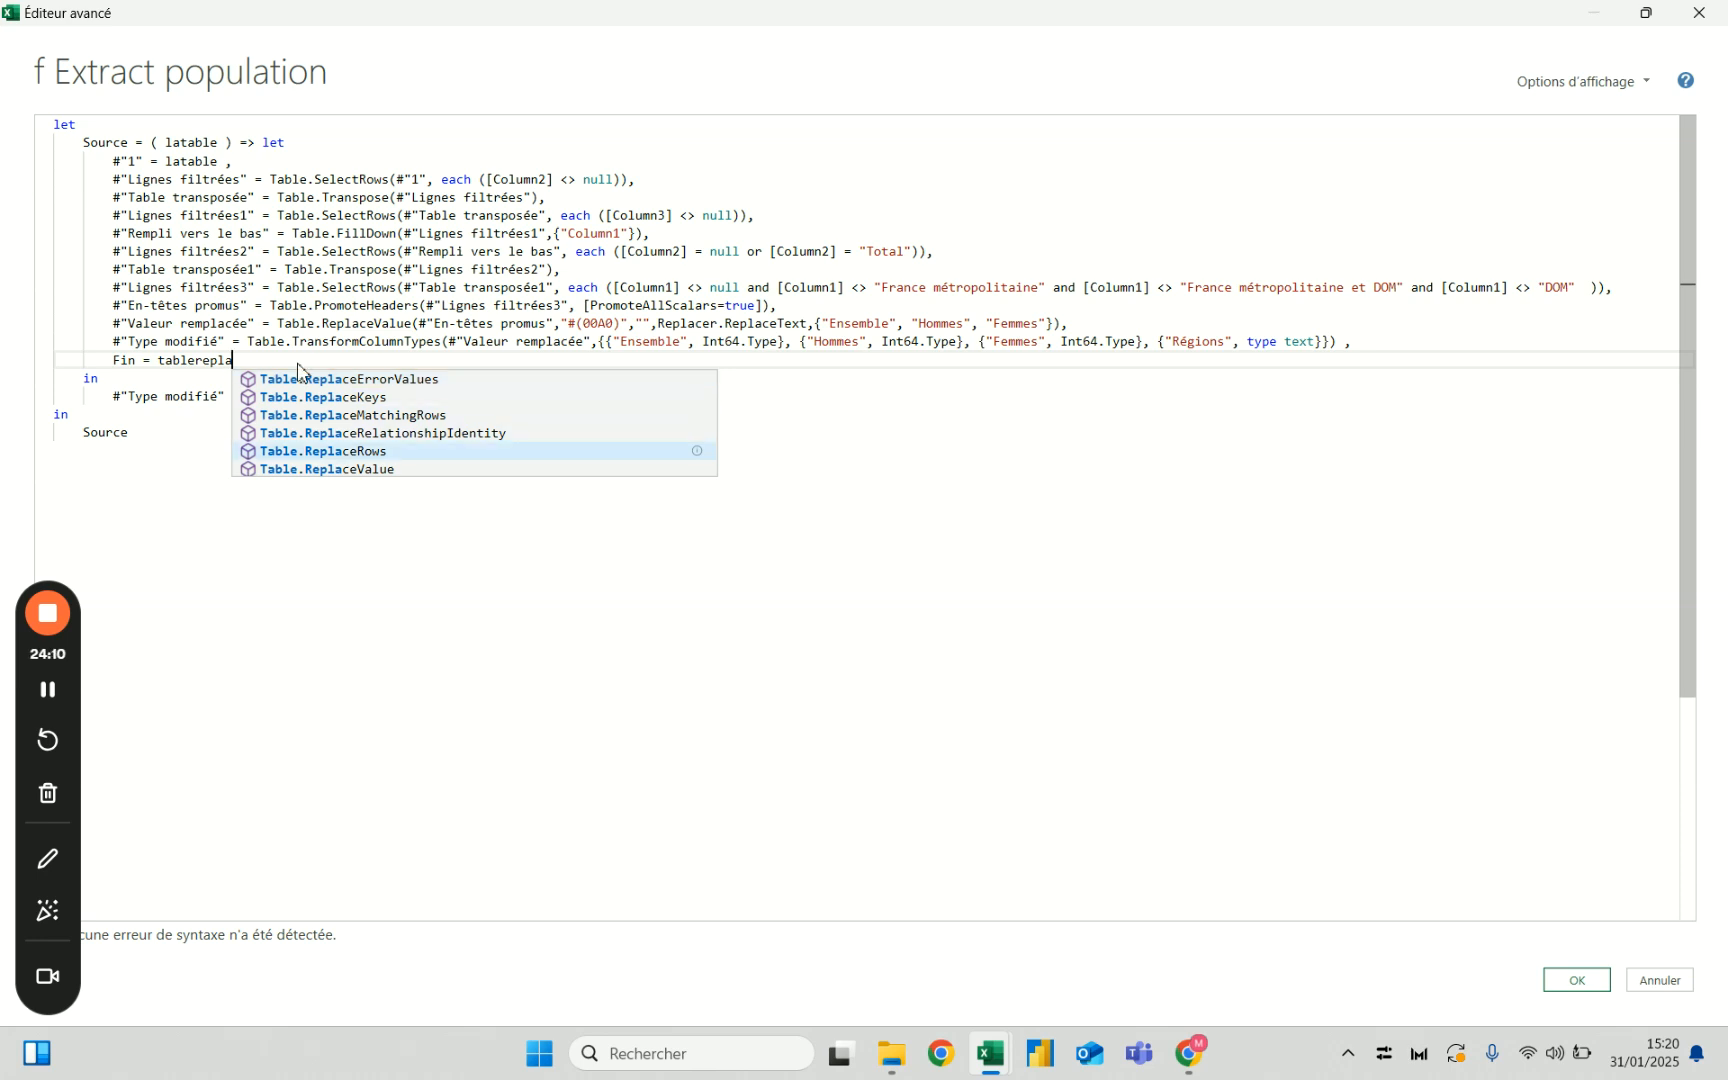
key("BackSpace")
key("BackSpace")
key("BackSpace")
key("BackSpace")
key("BackSpace")
key("BackSpace")
key("BackSpace")
key("BackSpace")
key("BackSpace")
key("BackSpace")
Try the Text.Replace function with empty parentheses as the expression of the Fin line.
type("columnrep")
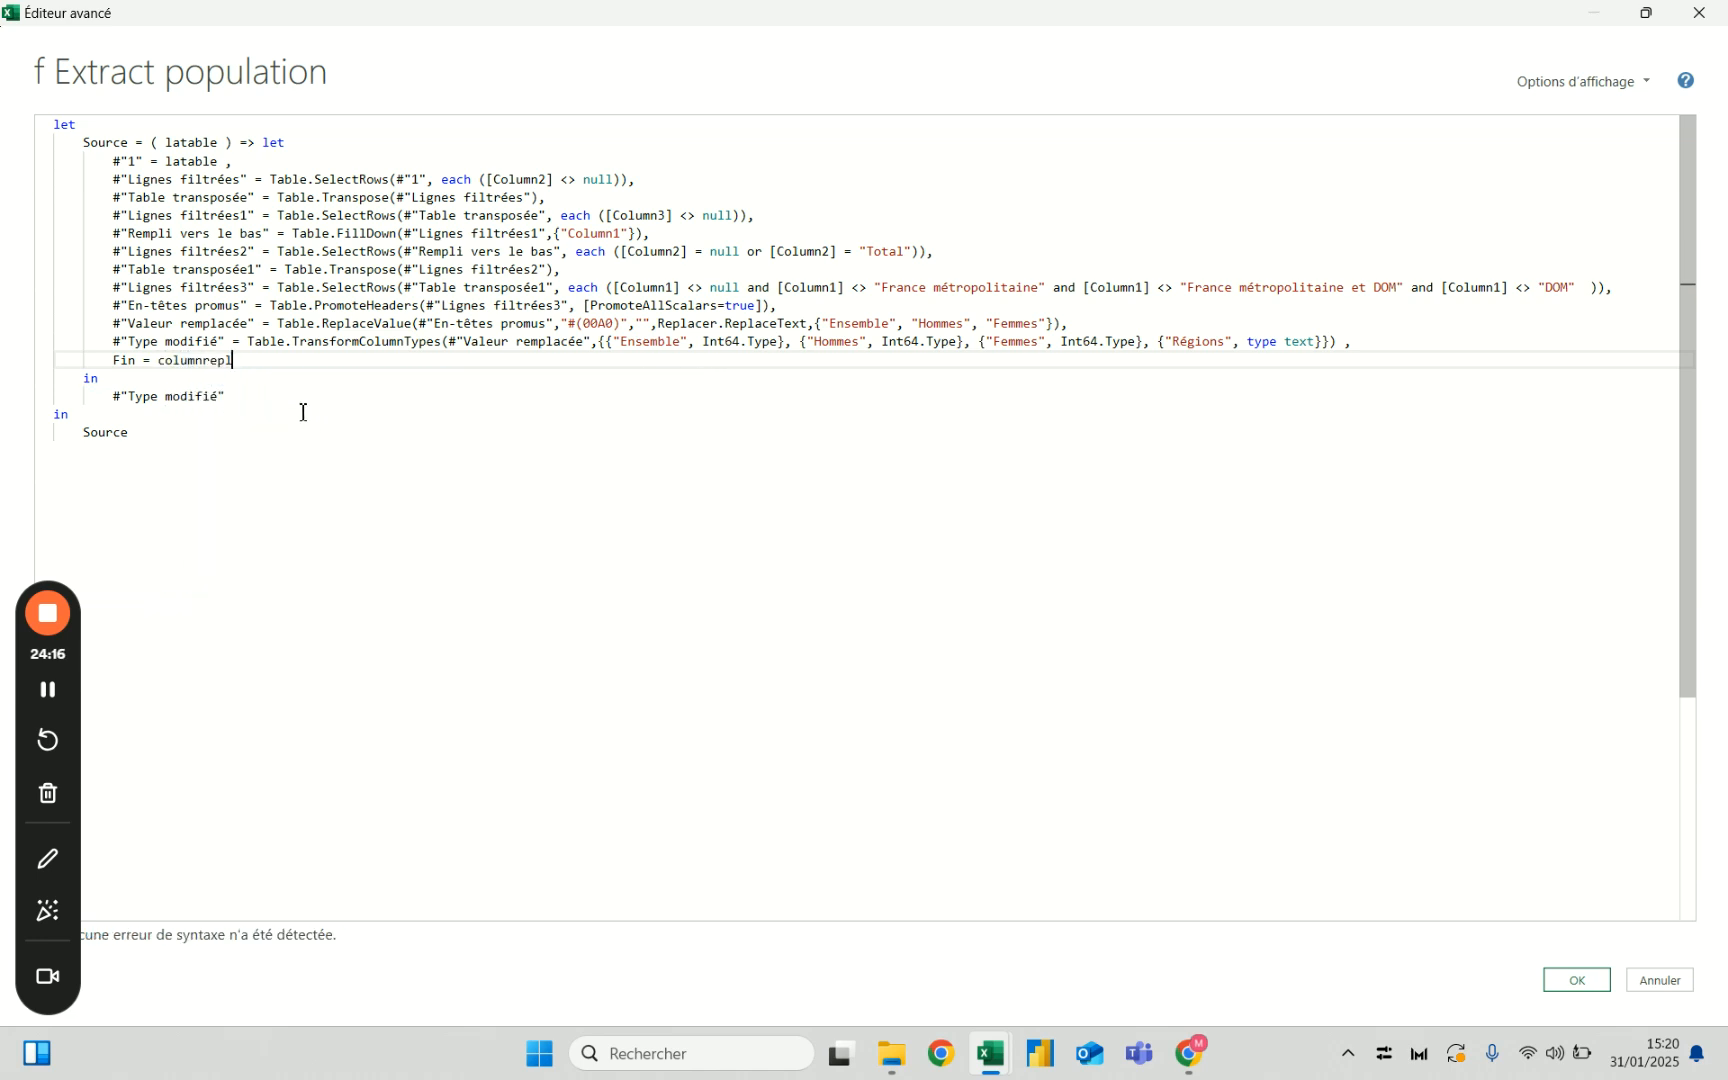
key("BackSpace")
key("BackSpace")
key("BackSpace")
key("BackSpace")
type("replac")
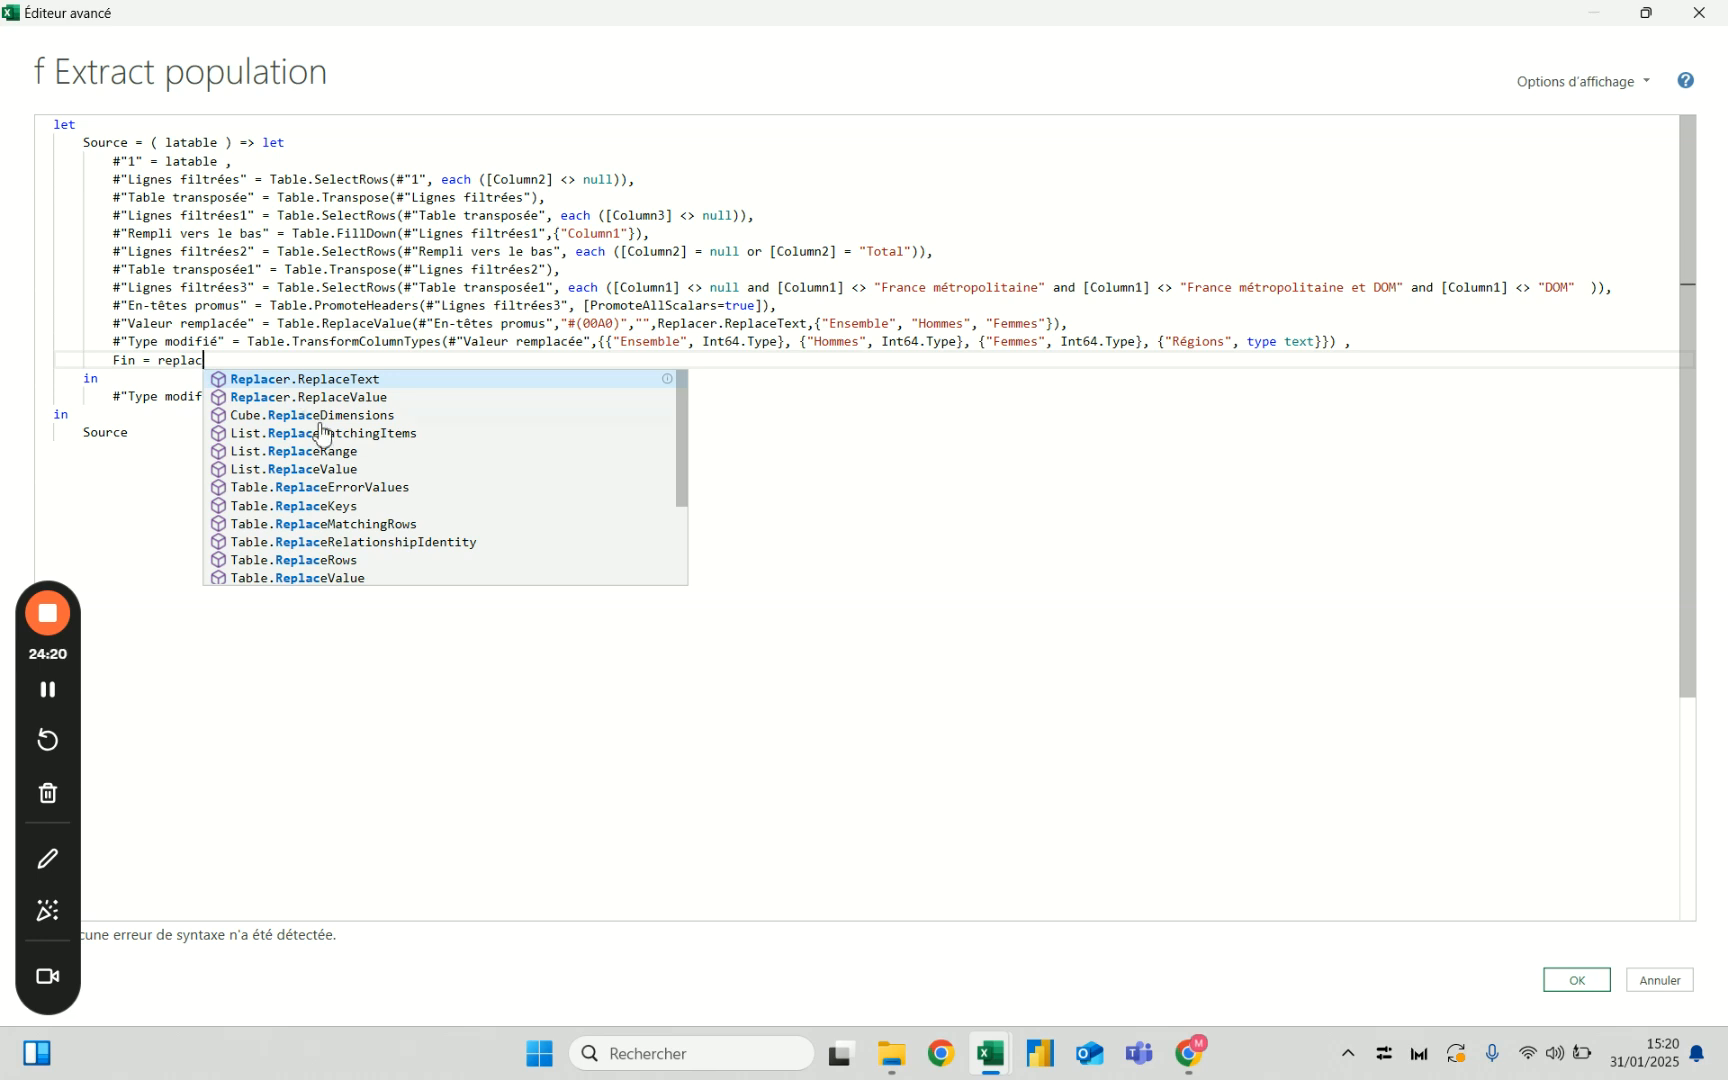
scroll(290, 571, "down", 1)
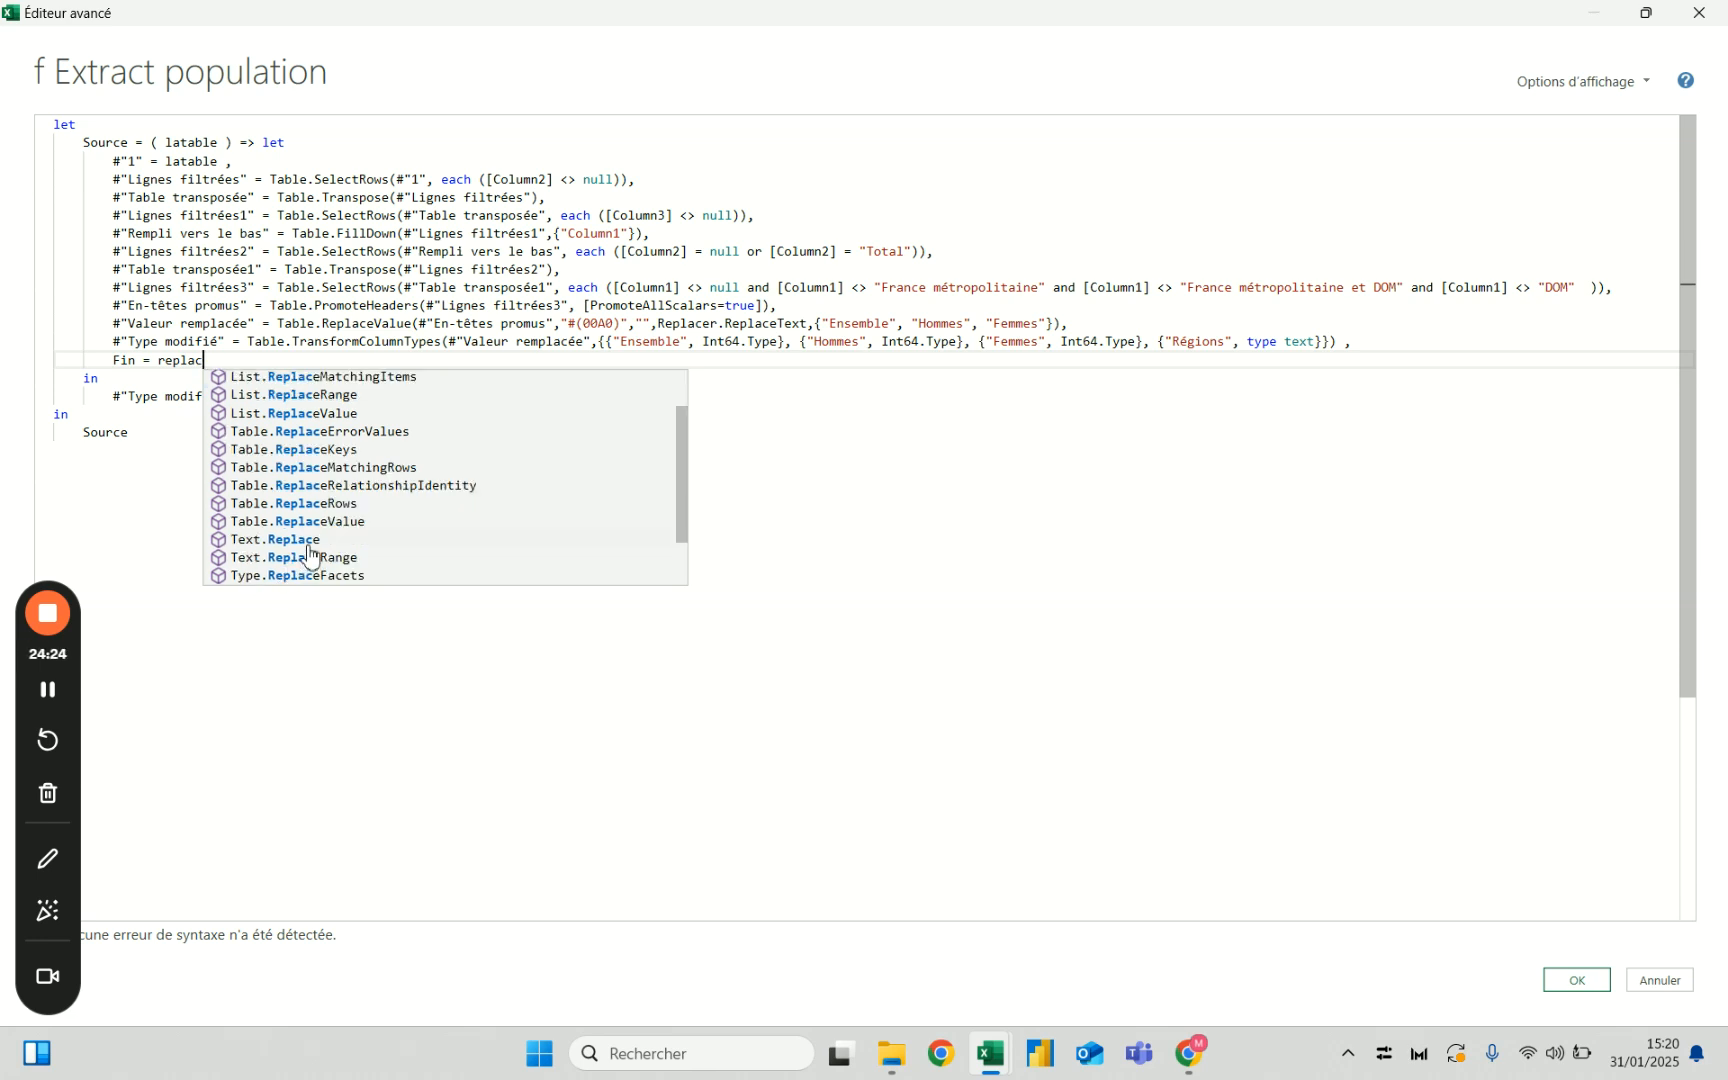
left_click(311, 541)
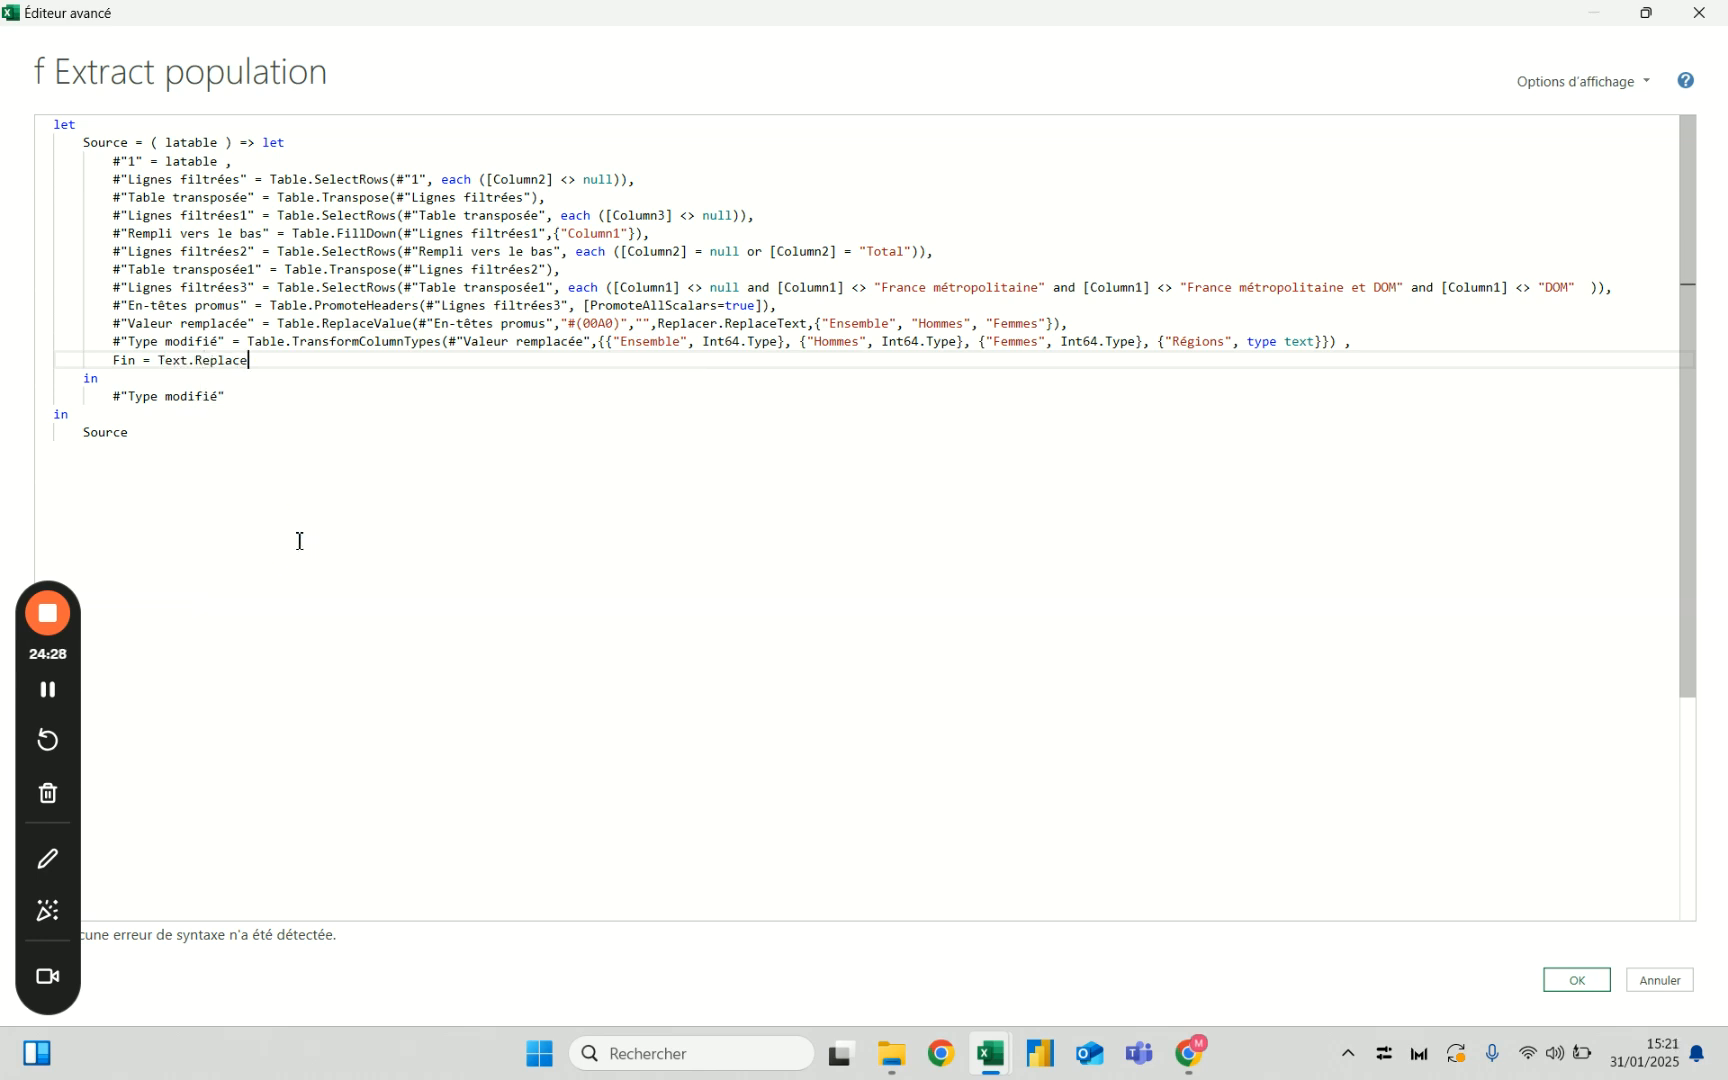
type("(")
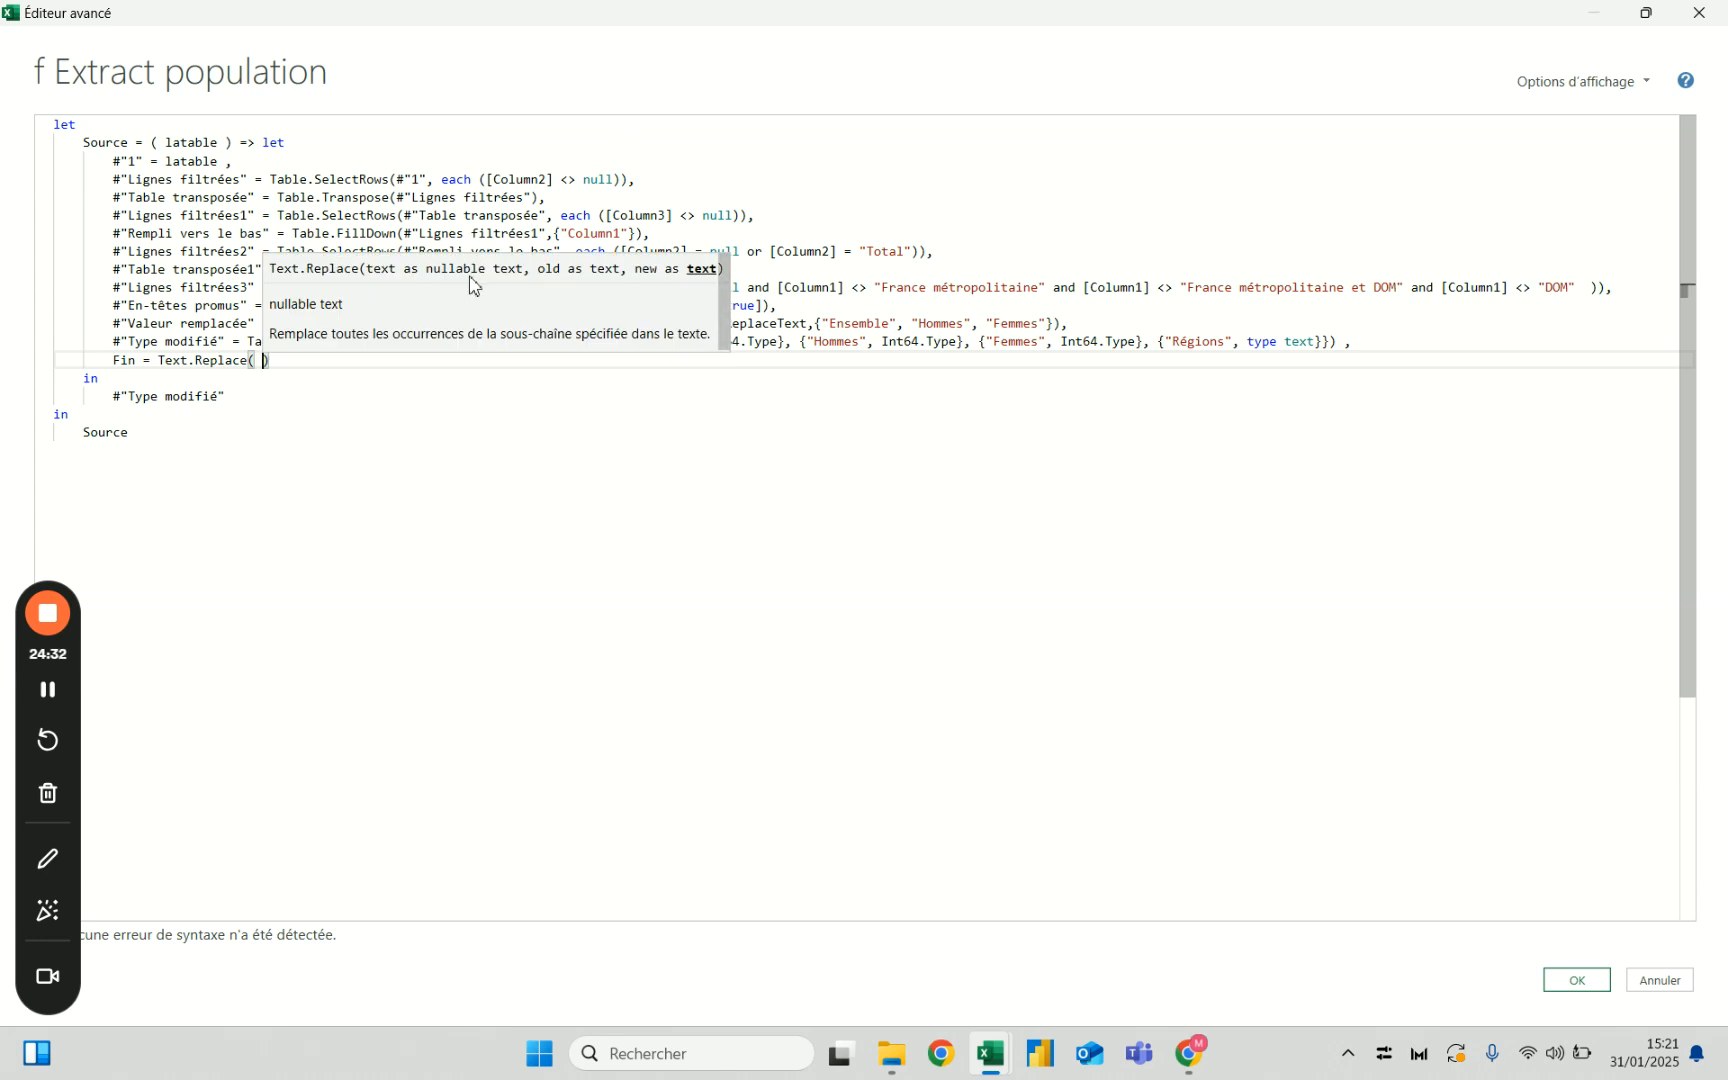
left_click(303, 369)
key("BackSpace")
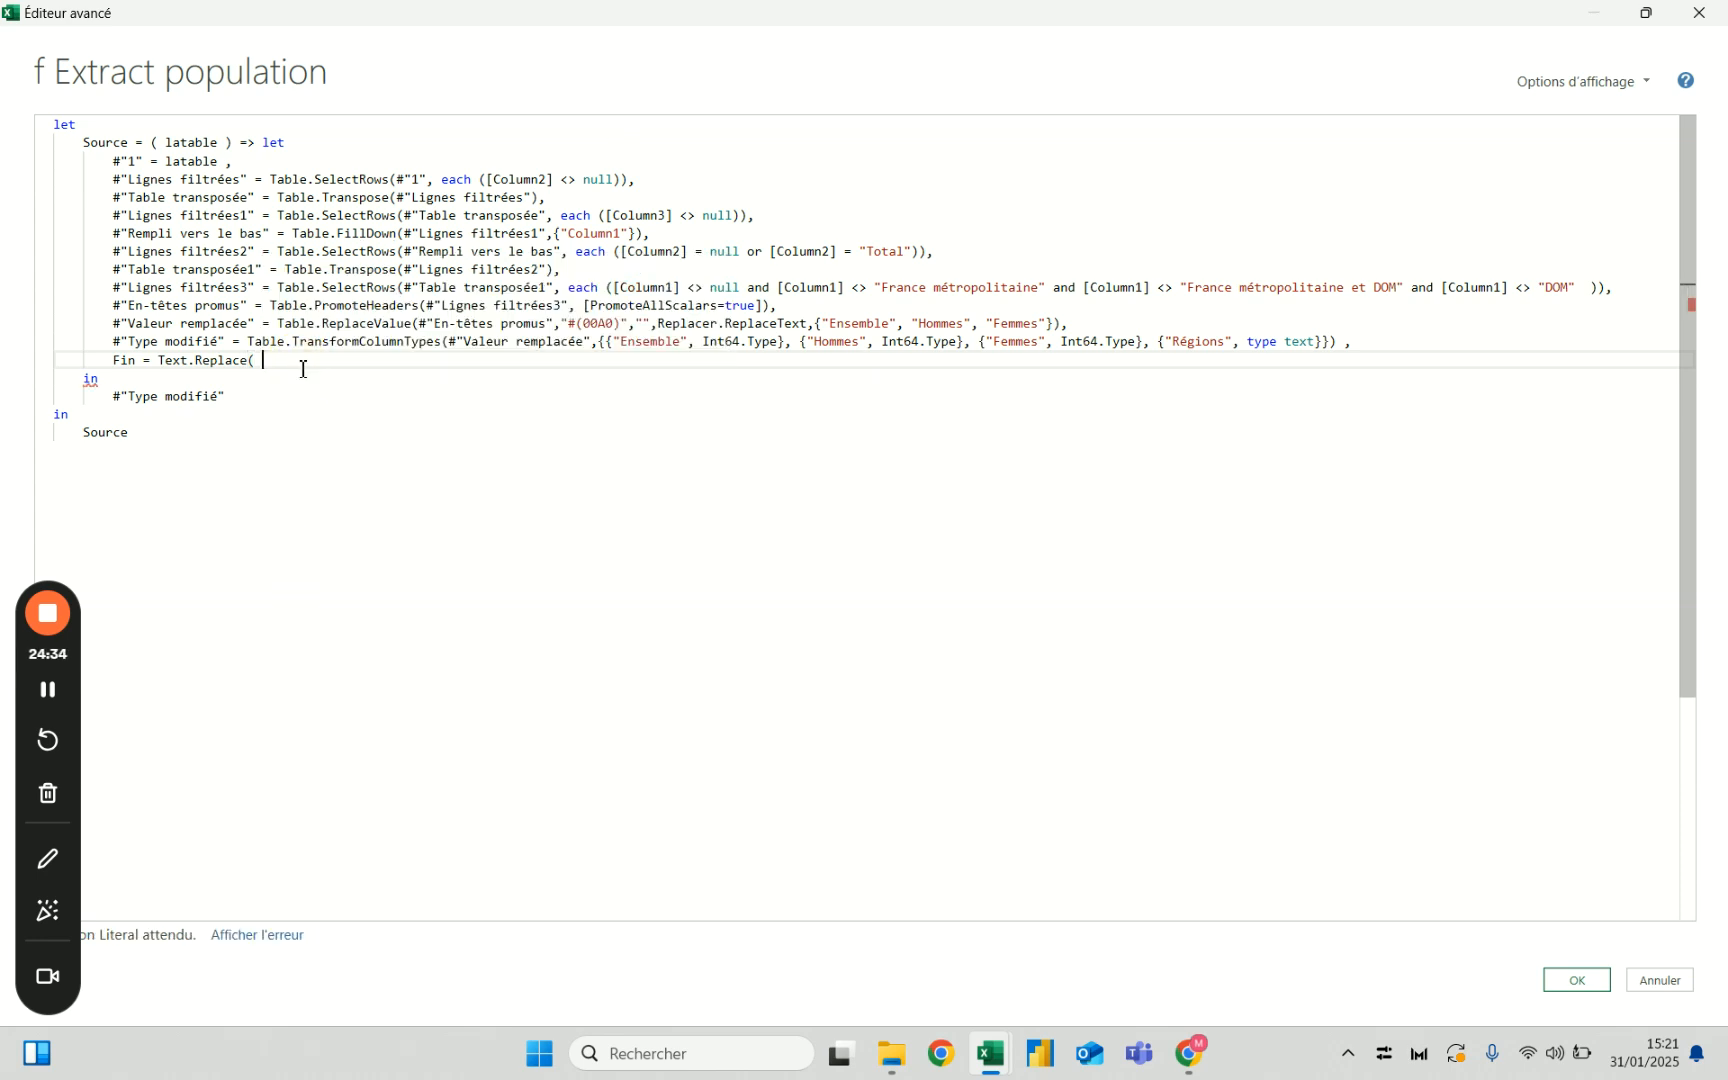
key("BackSpace")
type("(")
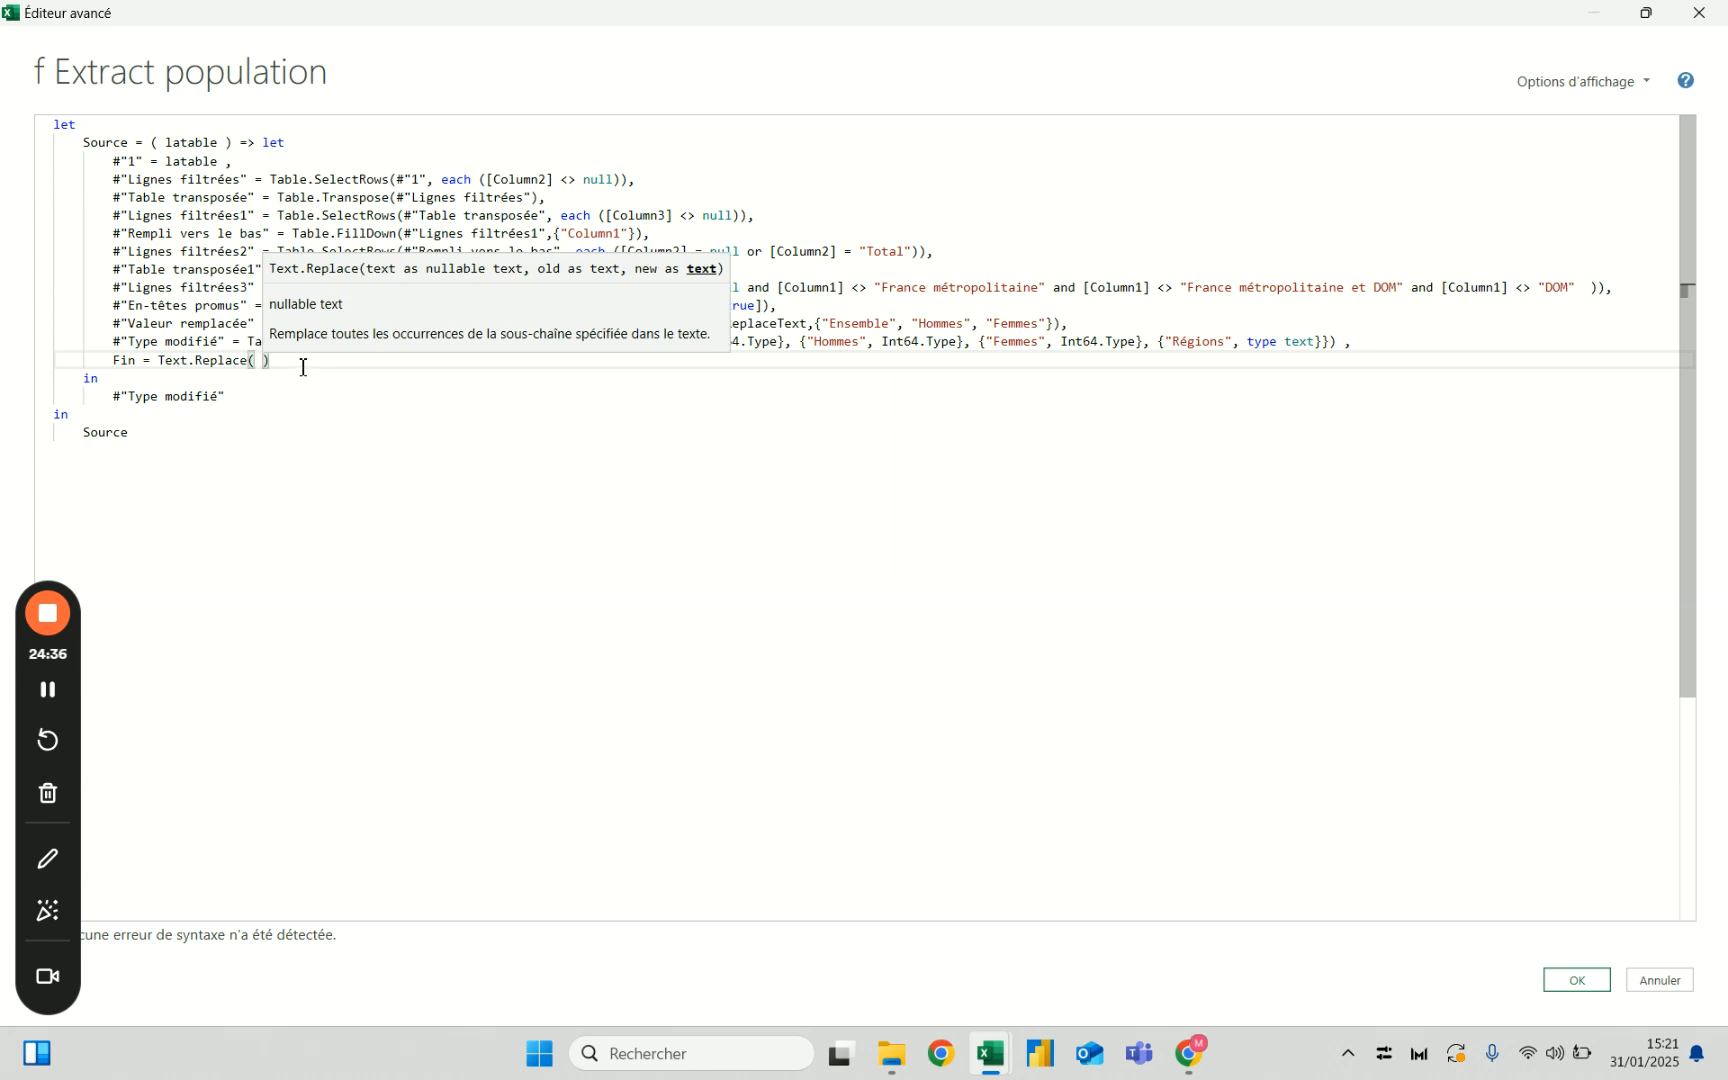
key("Escape")
Delete the unfinished Fin line and the trailing comma of the Type modifié line.
left_click_drag(309, 364, 82, 358)
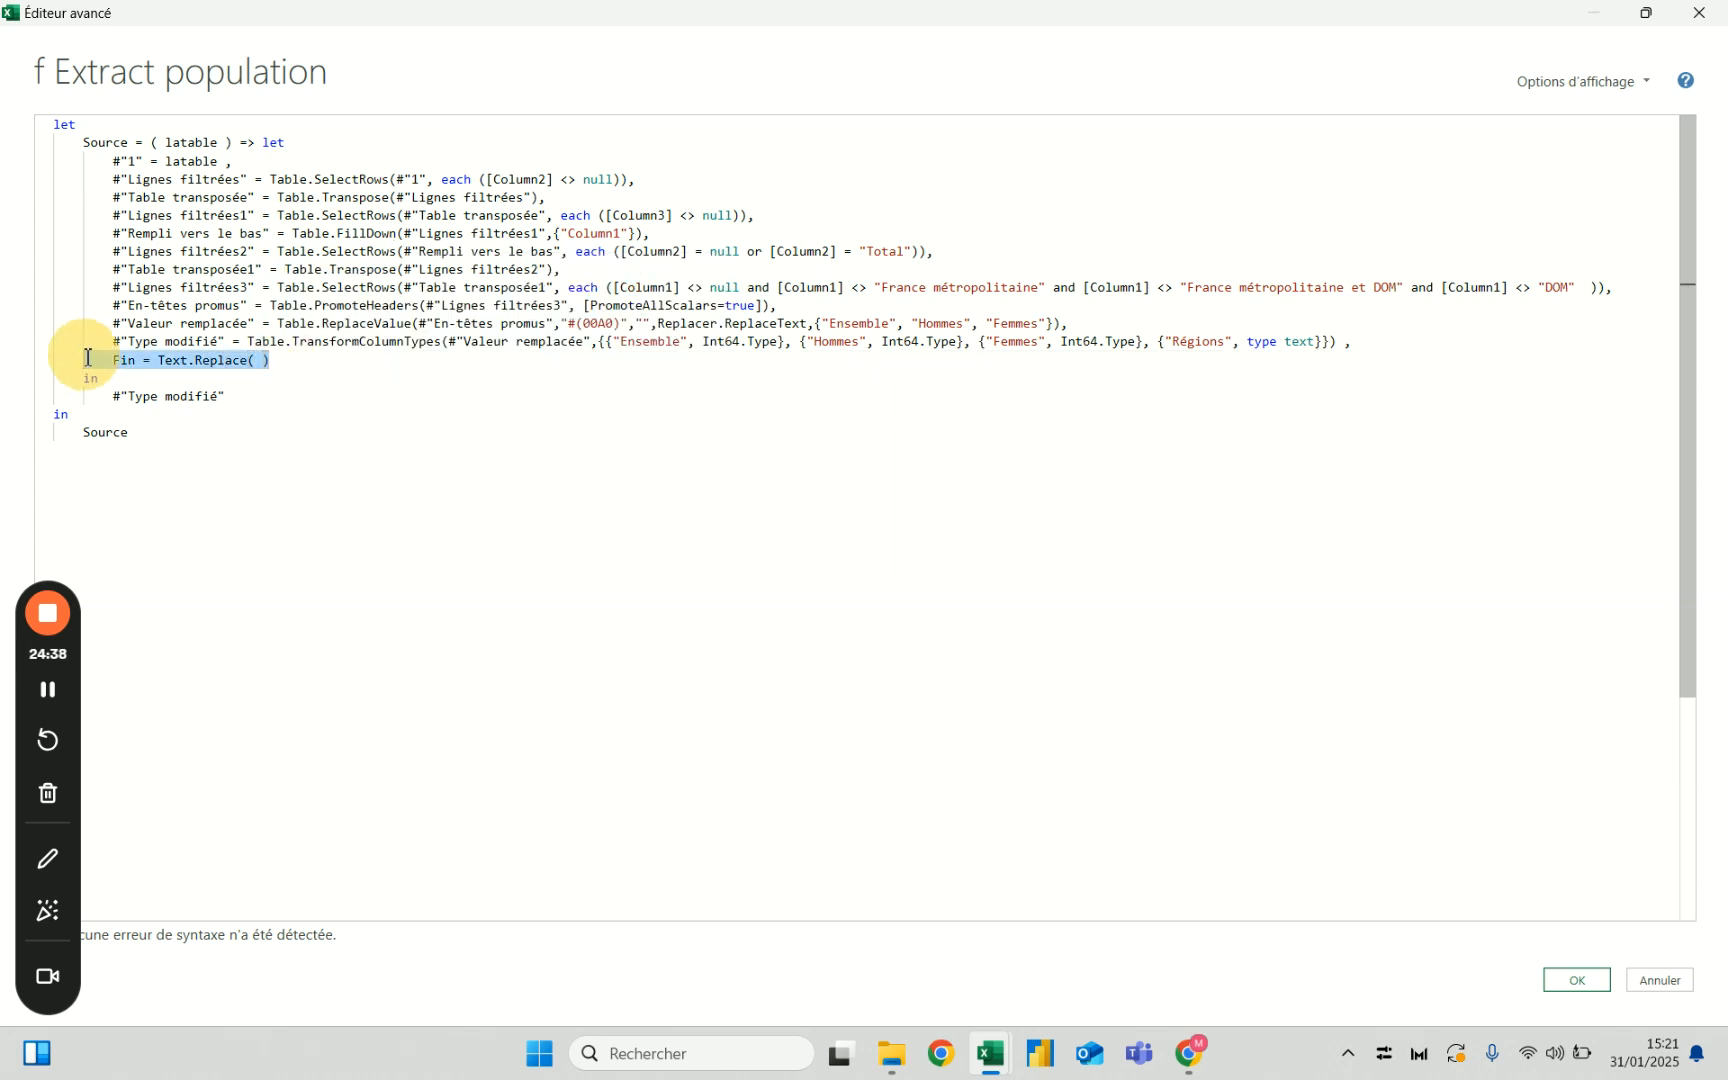
key("BackSpace")
key("BackSpace")
key("BackSpace")
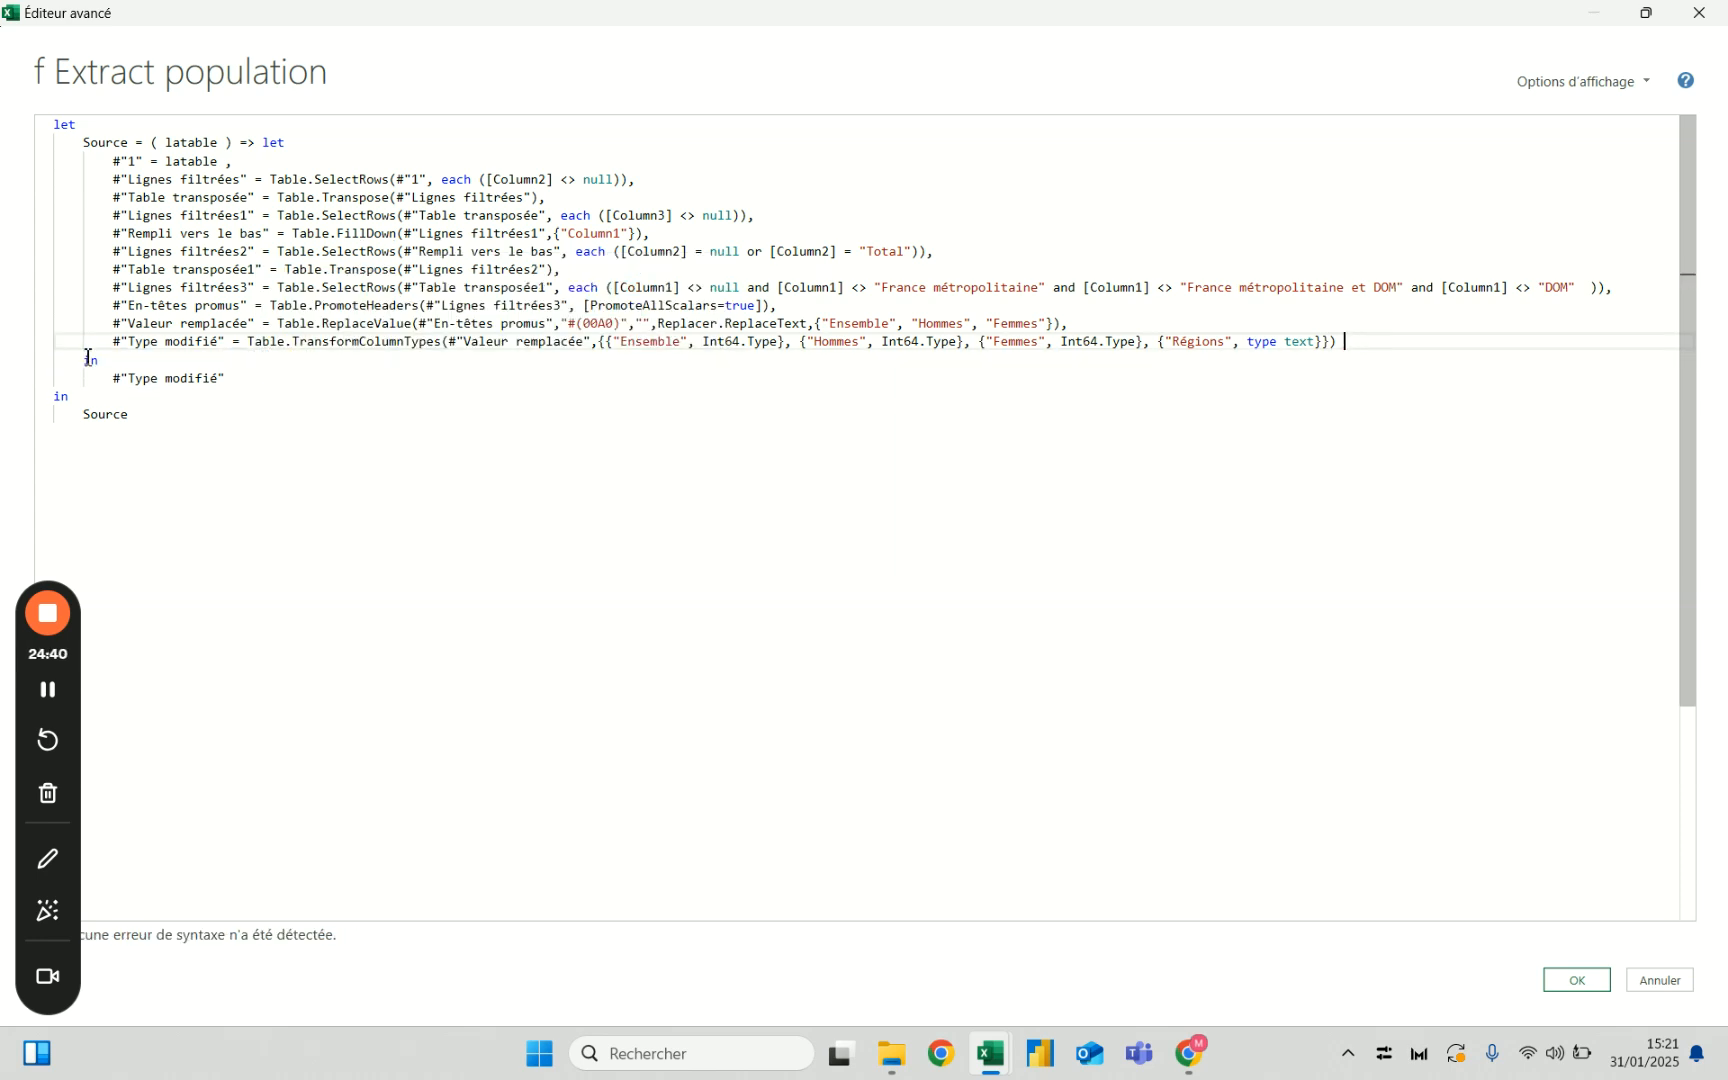
Validate the function code and replace "a" with "b" in the Régions column of the Extract population query to generate a sample replacement formula.
left_click(1577, 980)
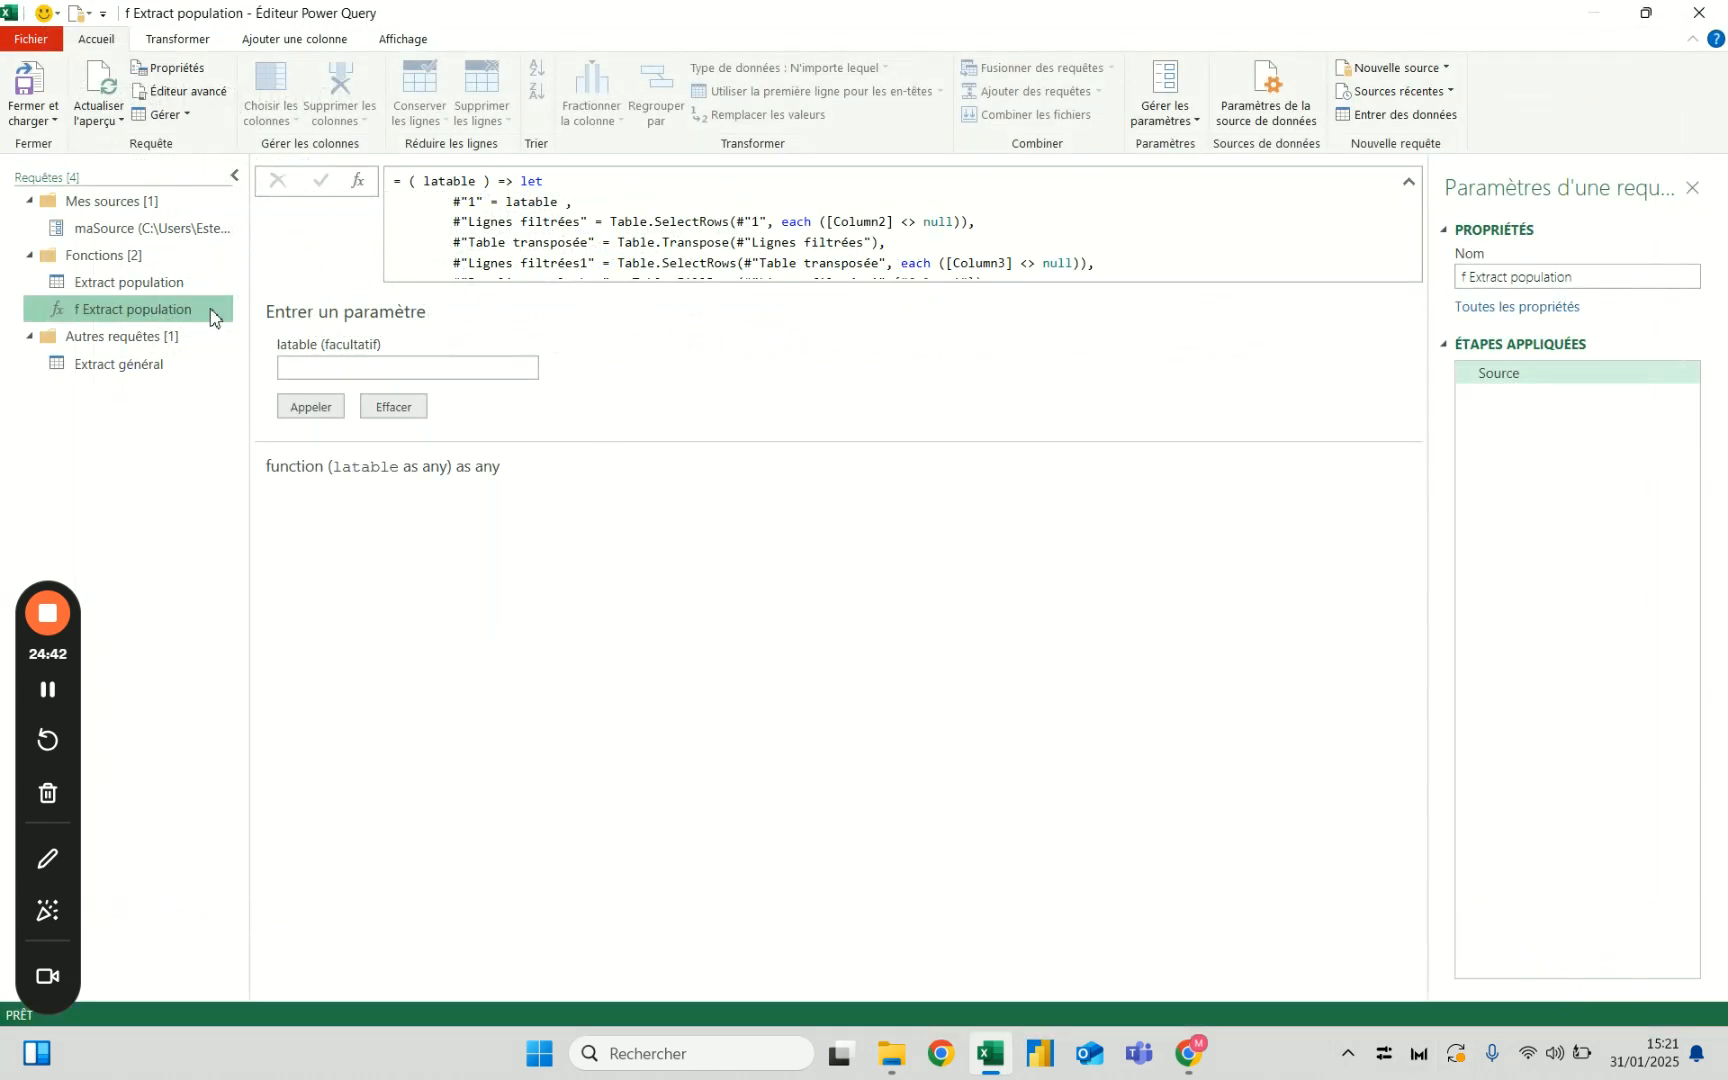
left_click(134, 282)
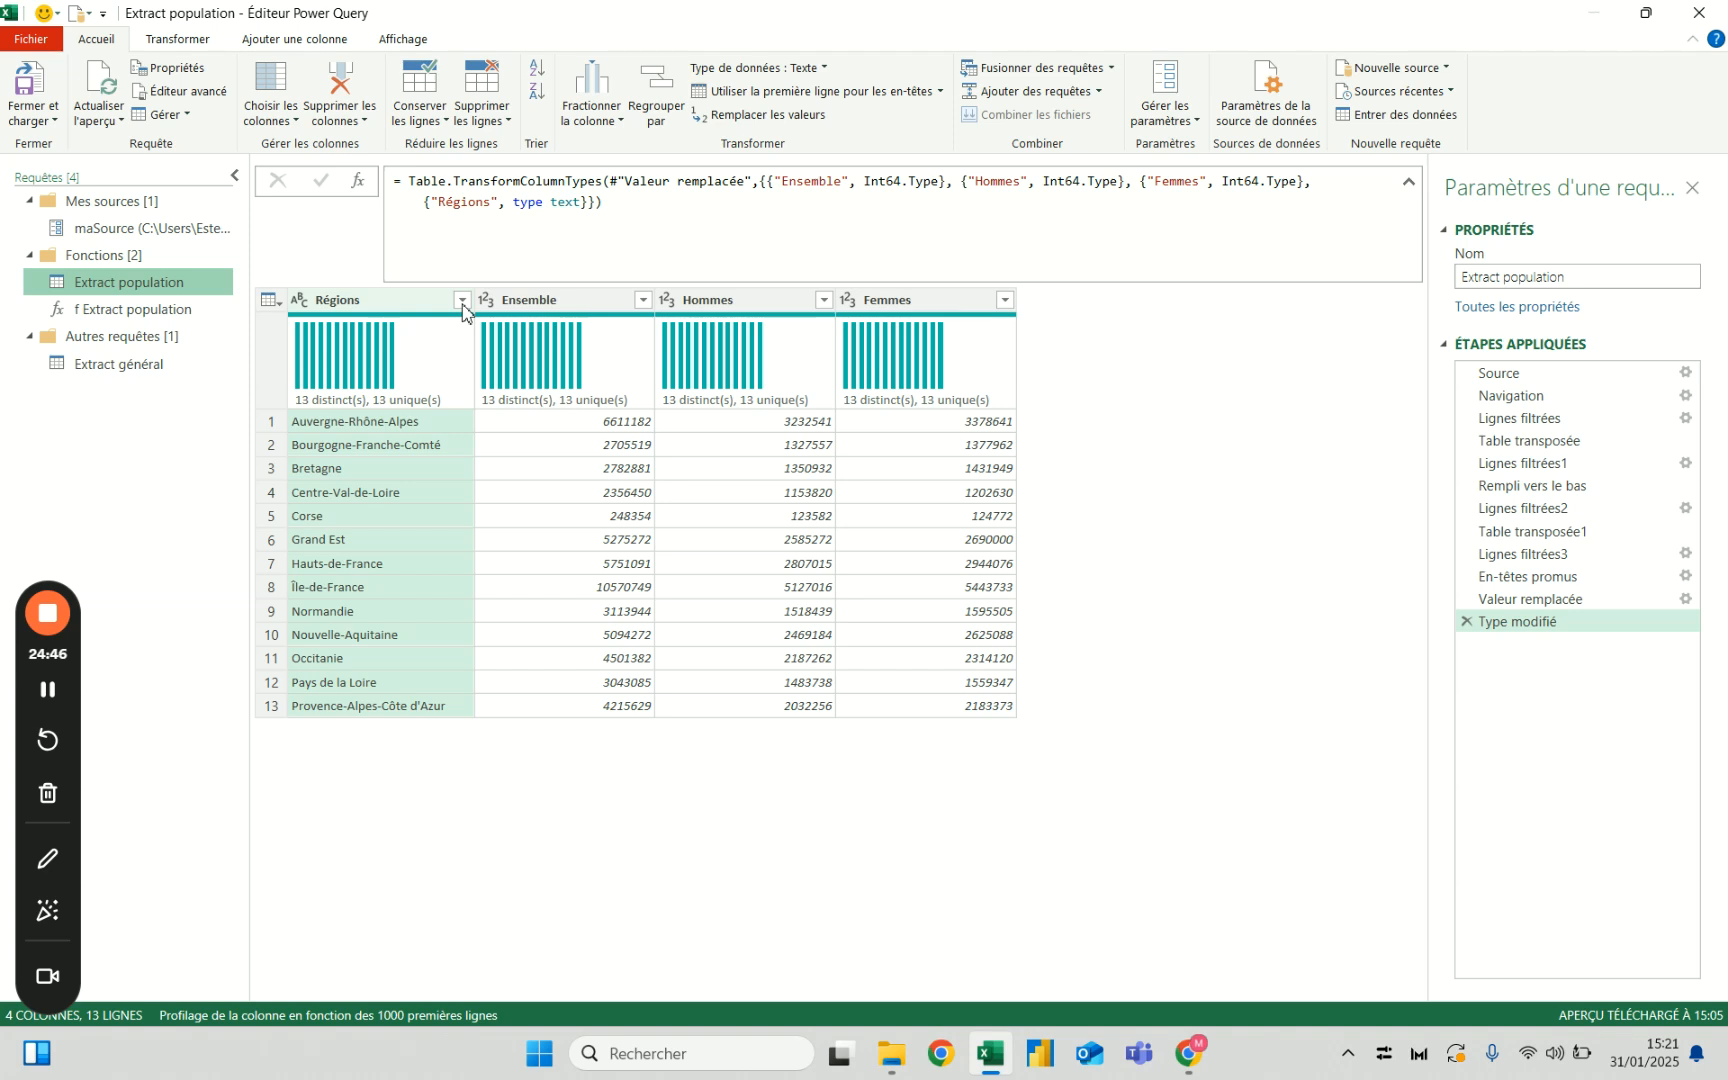
left_click(178, 39)
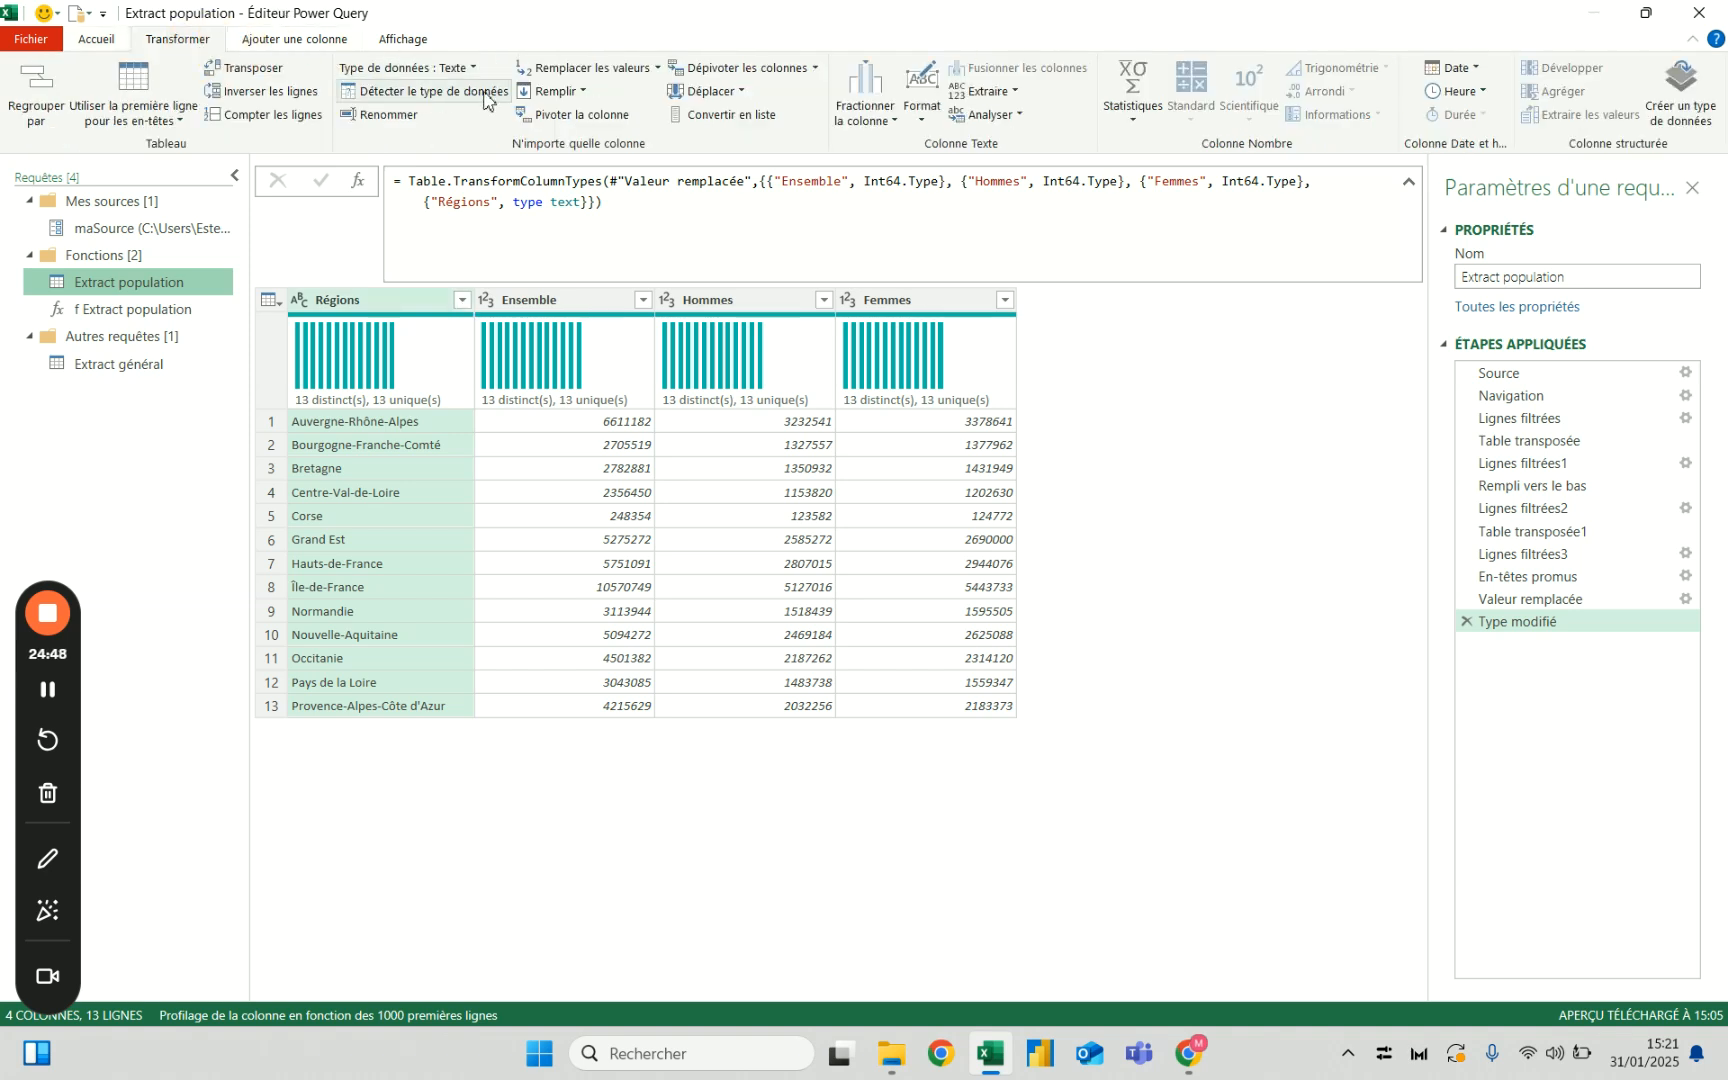
left_click(607, 70)
type("a")
left_click(602, 530)
type("b")
left_click(1106, 635)
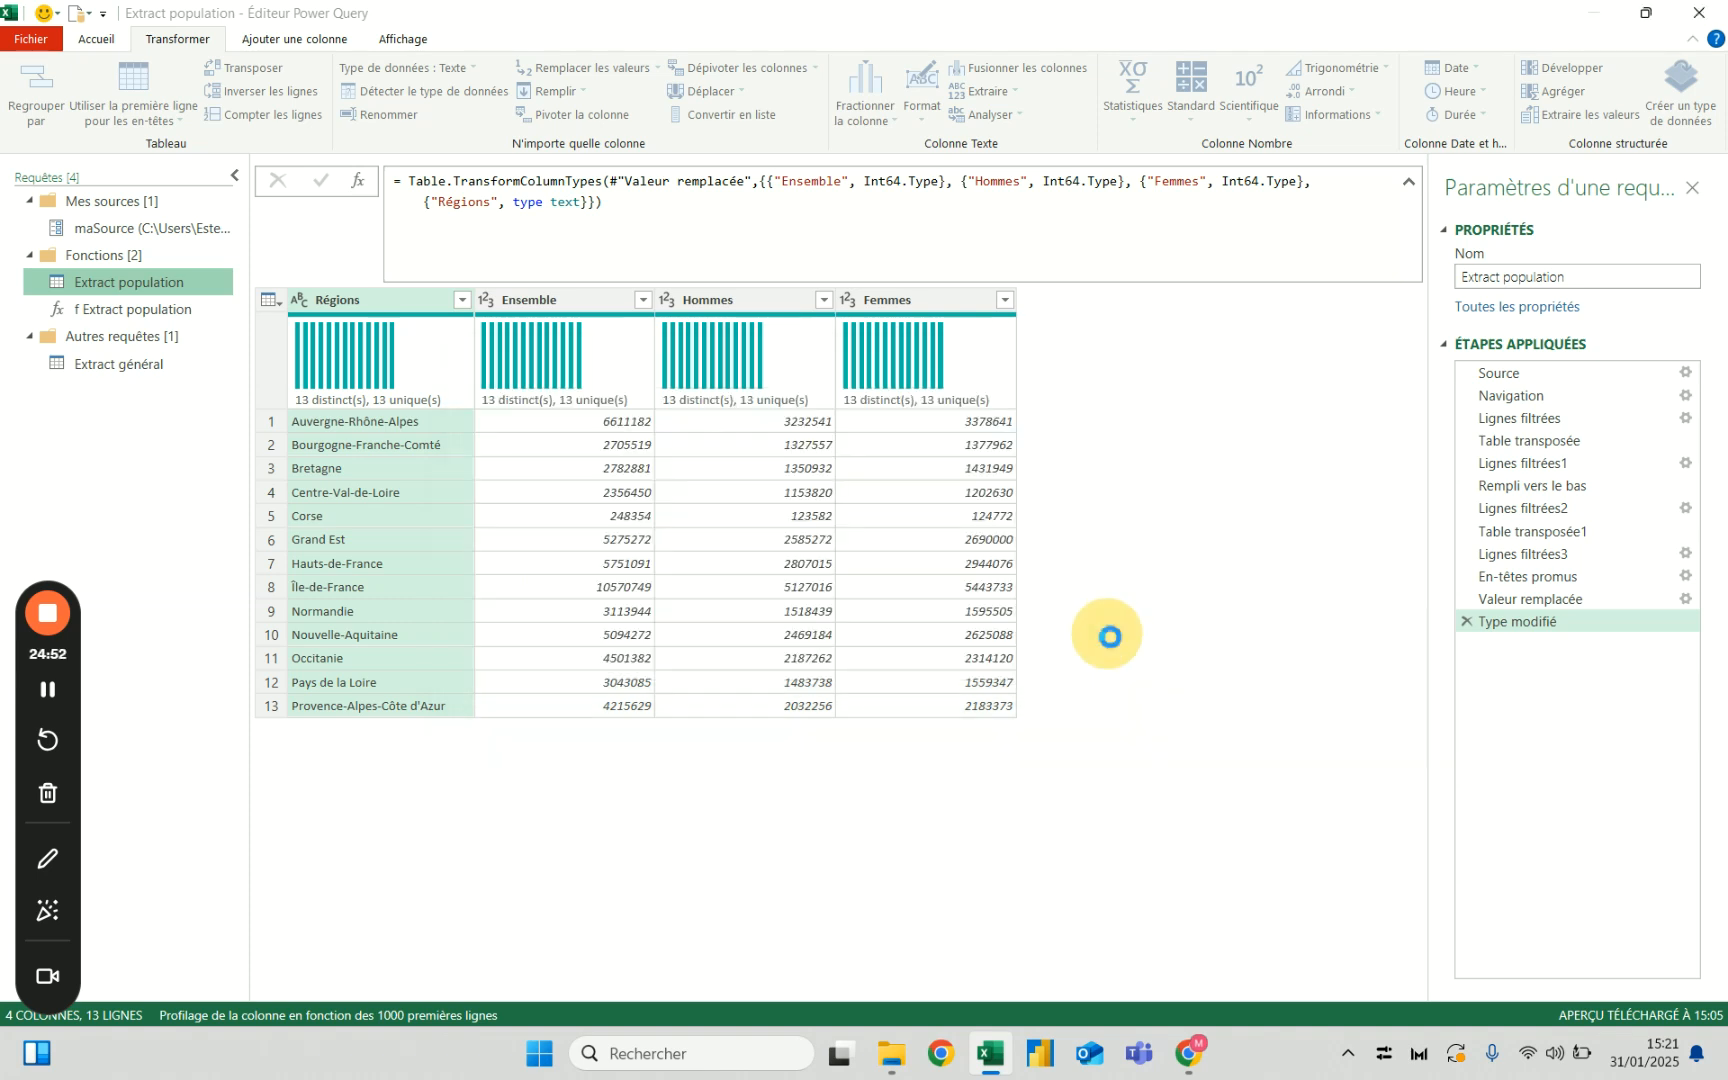
Copy the generated Table.ReplaceValue formula and delete the sample replacement step from the Extract population query.
left_click_drag(405, 180, 1008, 185)
key("ctrl+c")
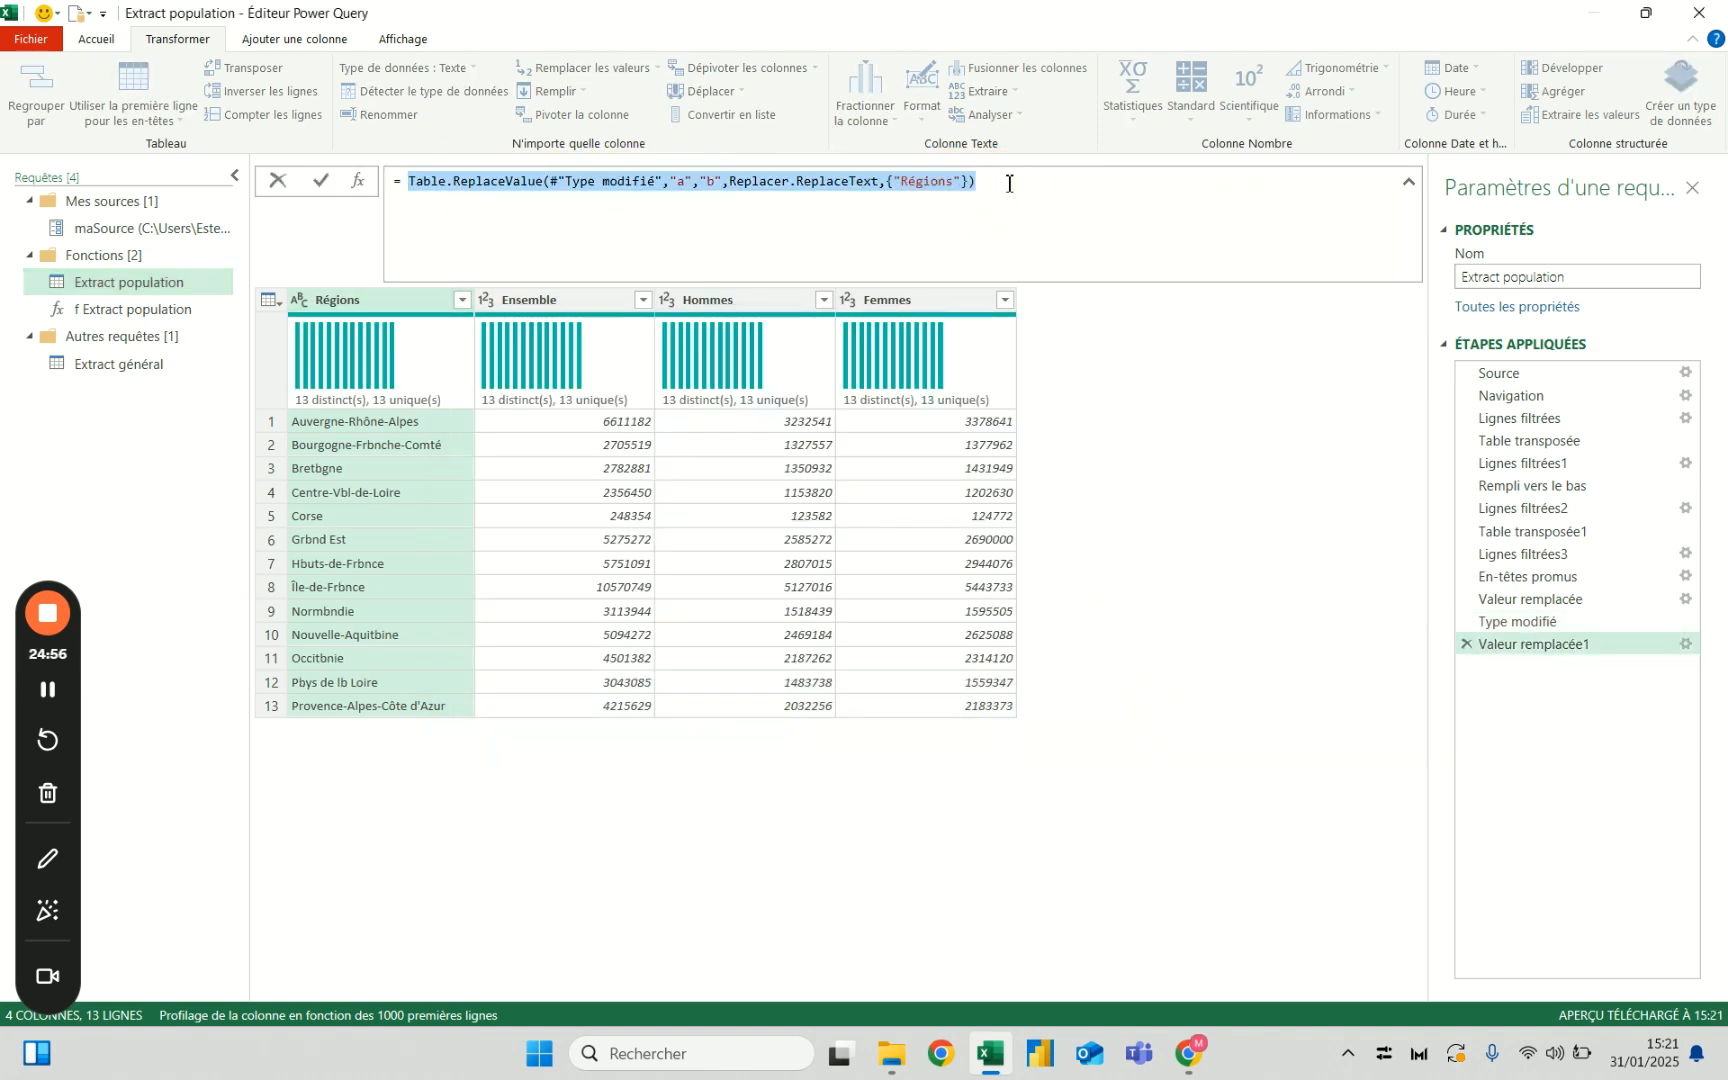
left_click(1230, 476)
left_click(1465, 644)
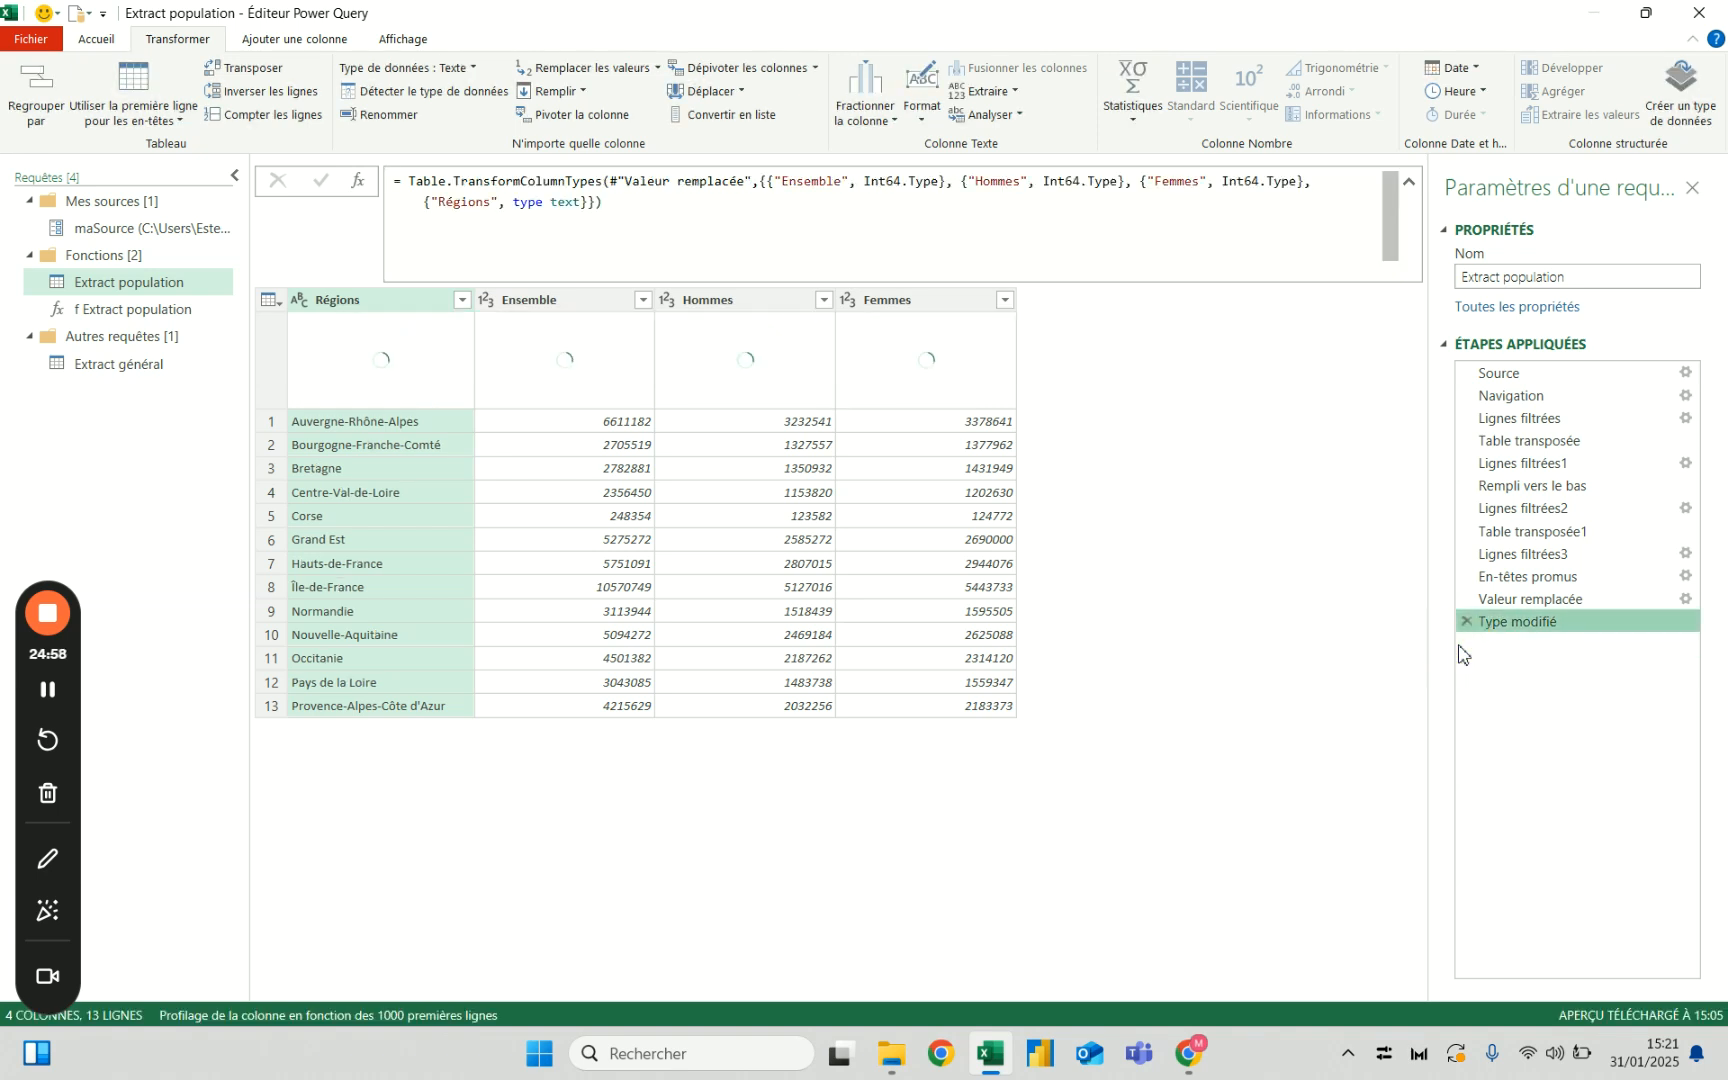
In the f Extract population code, add a comma after the Type modifié line and paste the copied formula below it as Fin =.
left_click(120, 309)
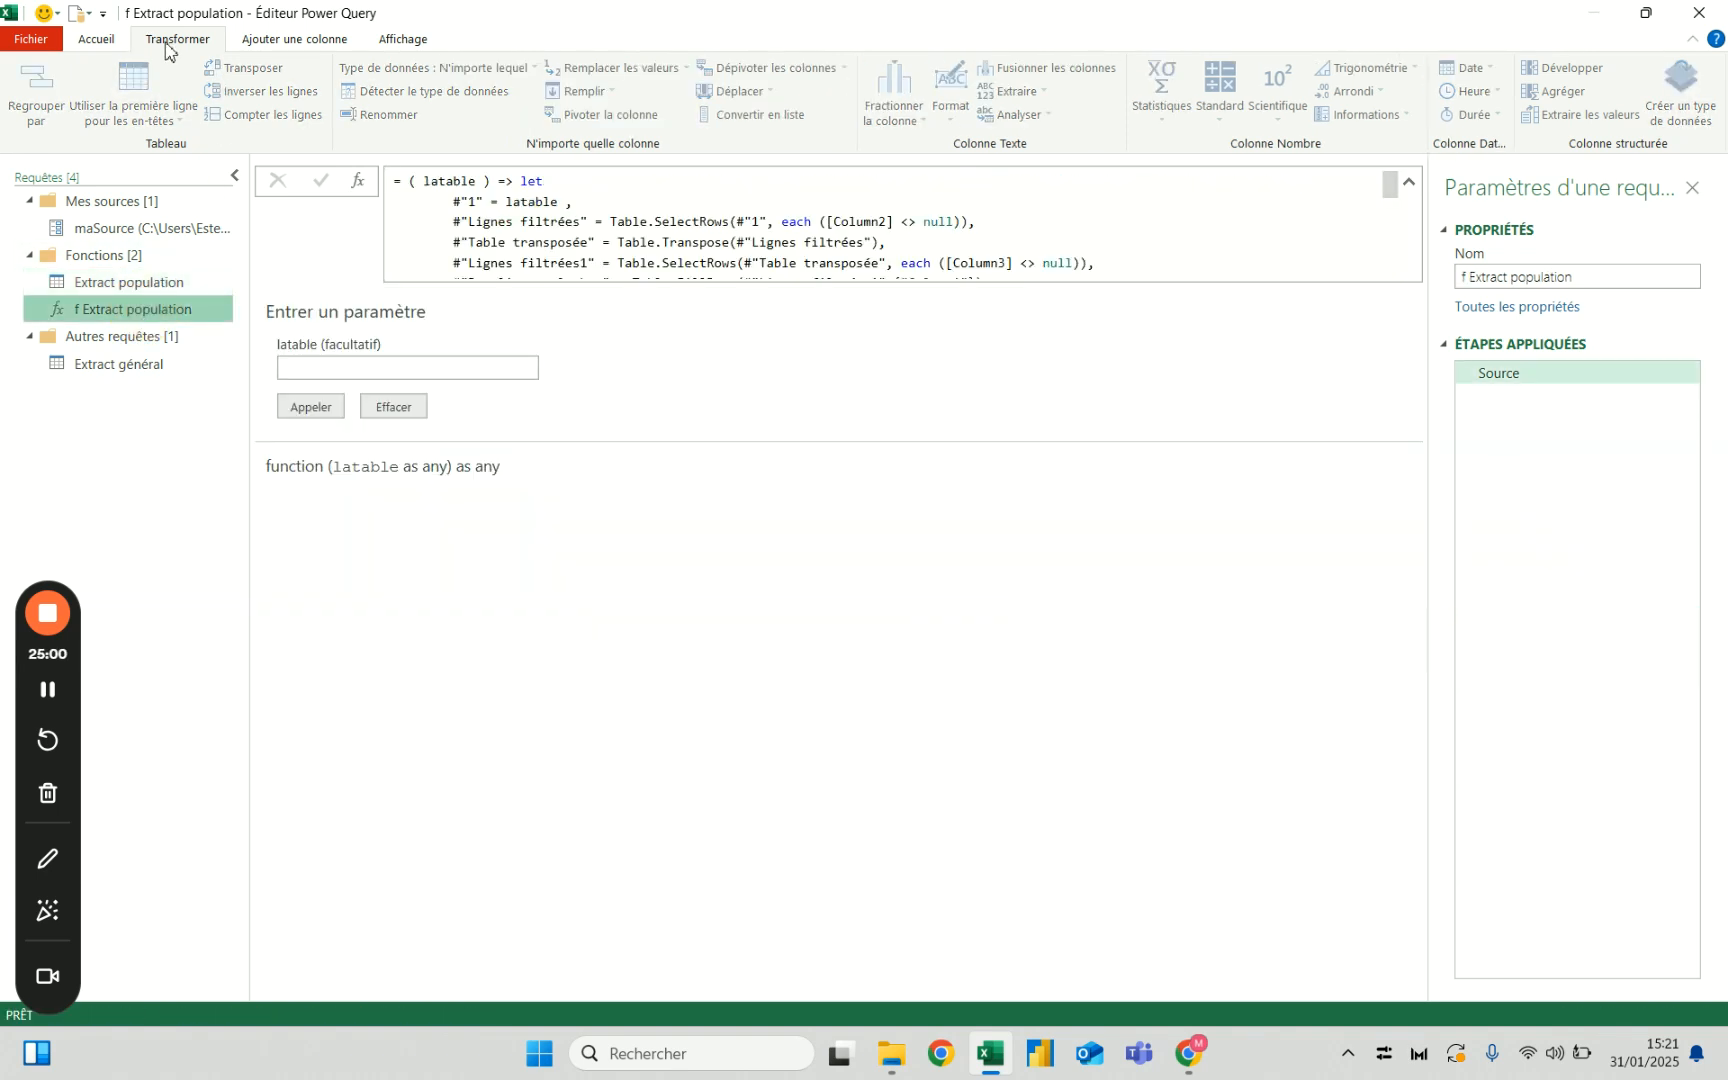
left_click(110, 44)
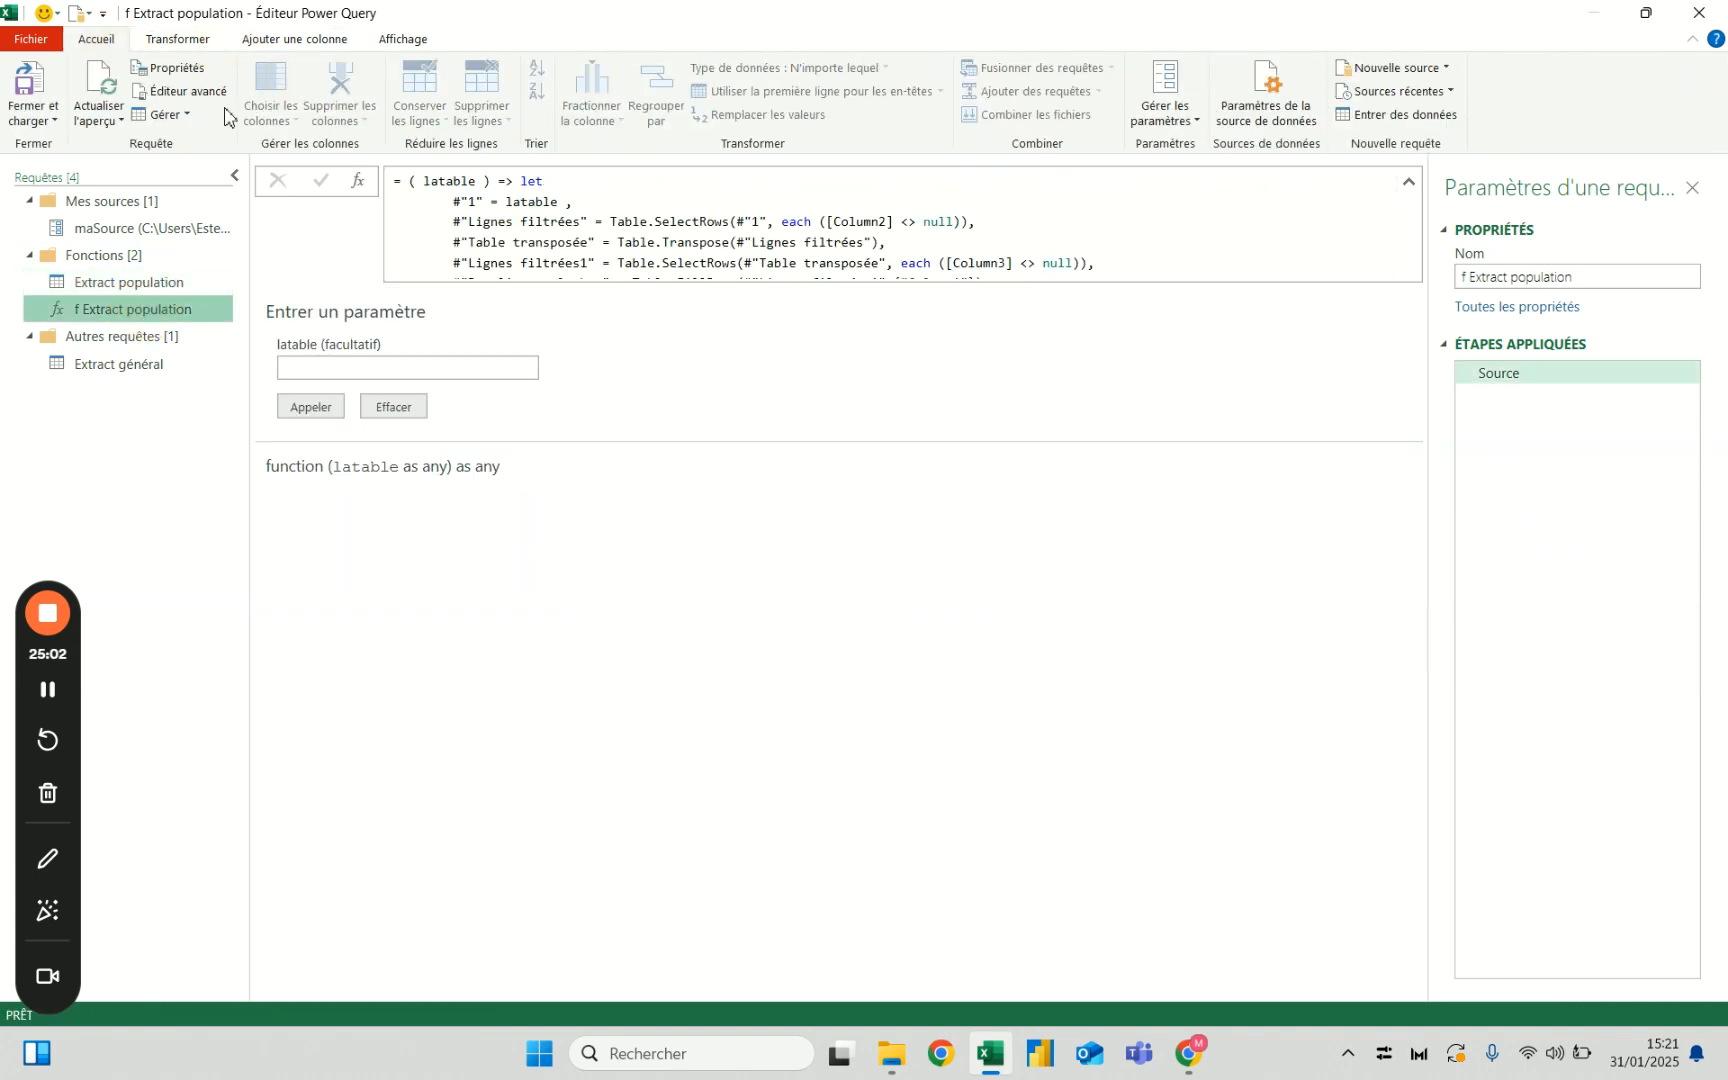
left_click(186, 92)
left_click(1346, 336)
type(",")
key("Return")
key("ctrl+v")
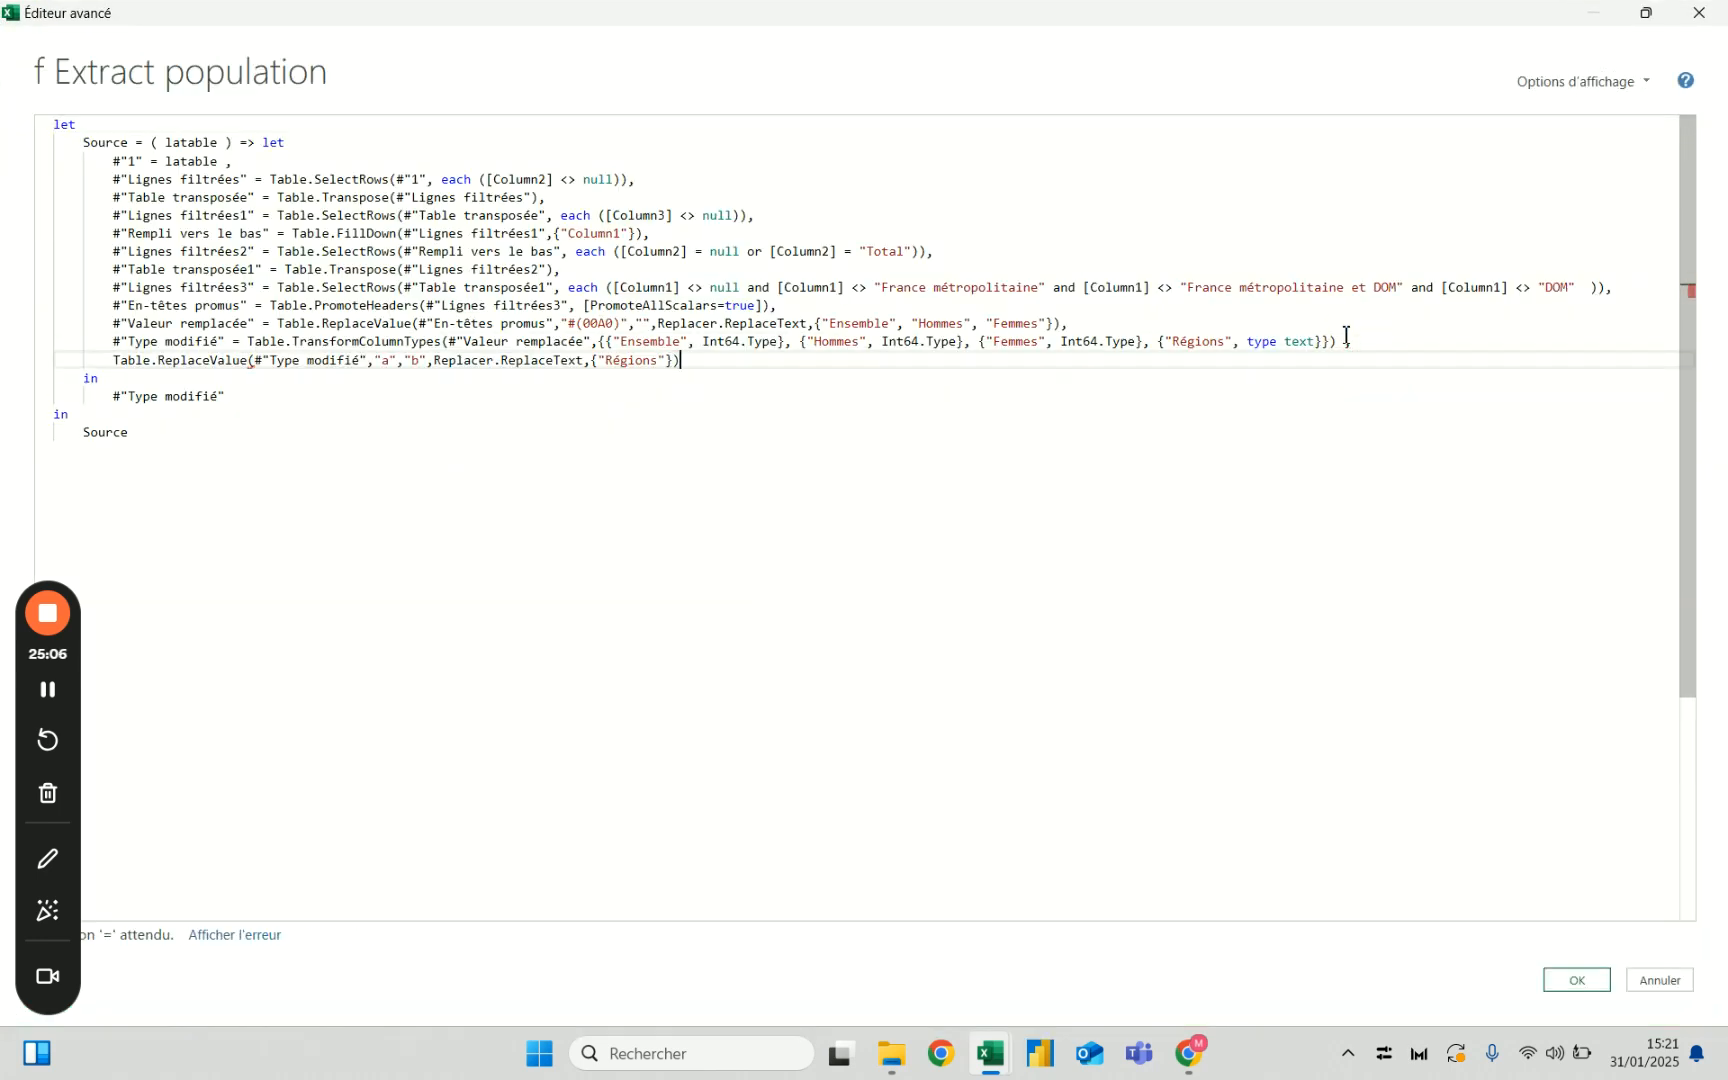
left_click(113, 360)
type("Fin =")
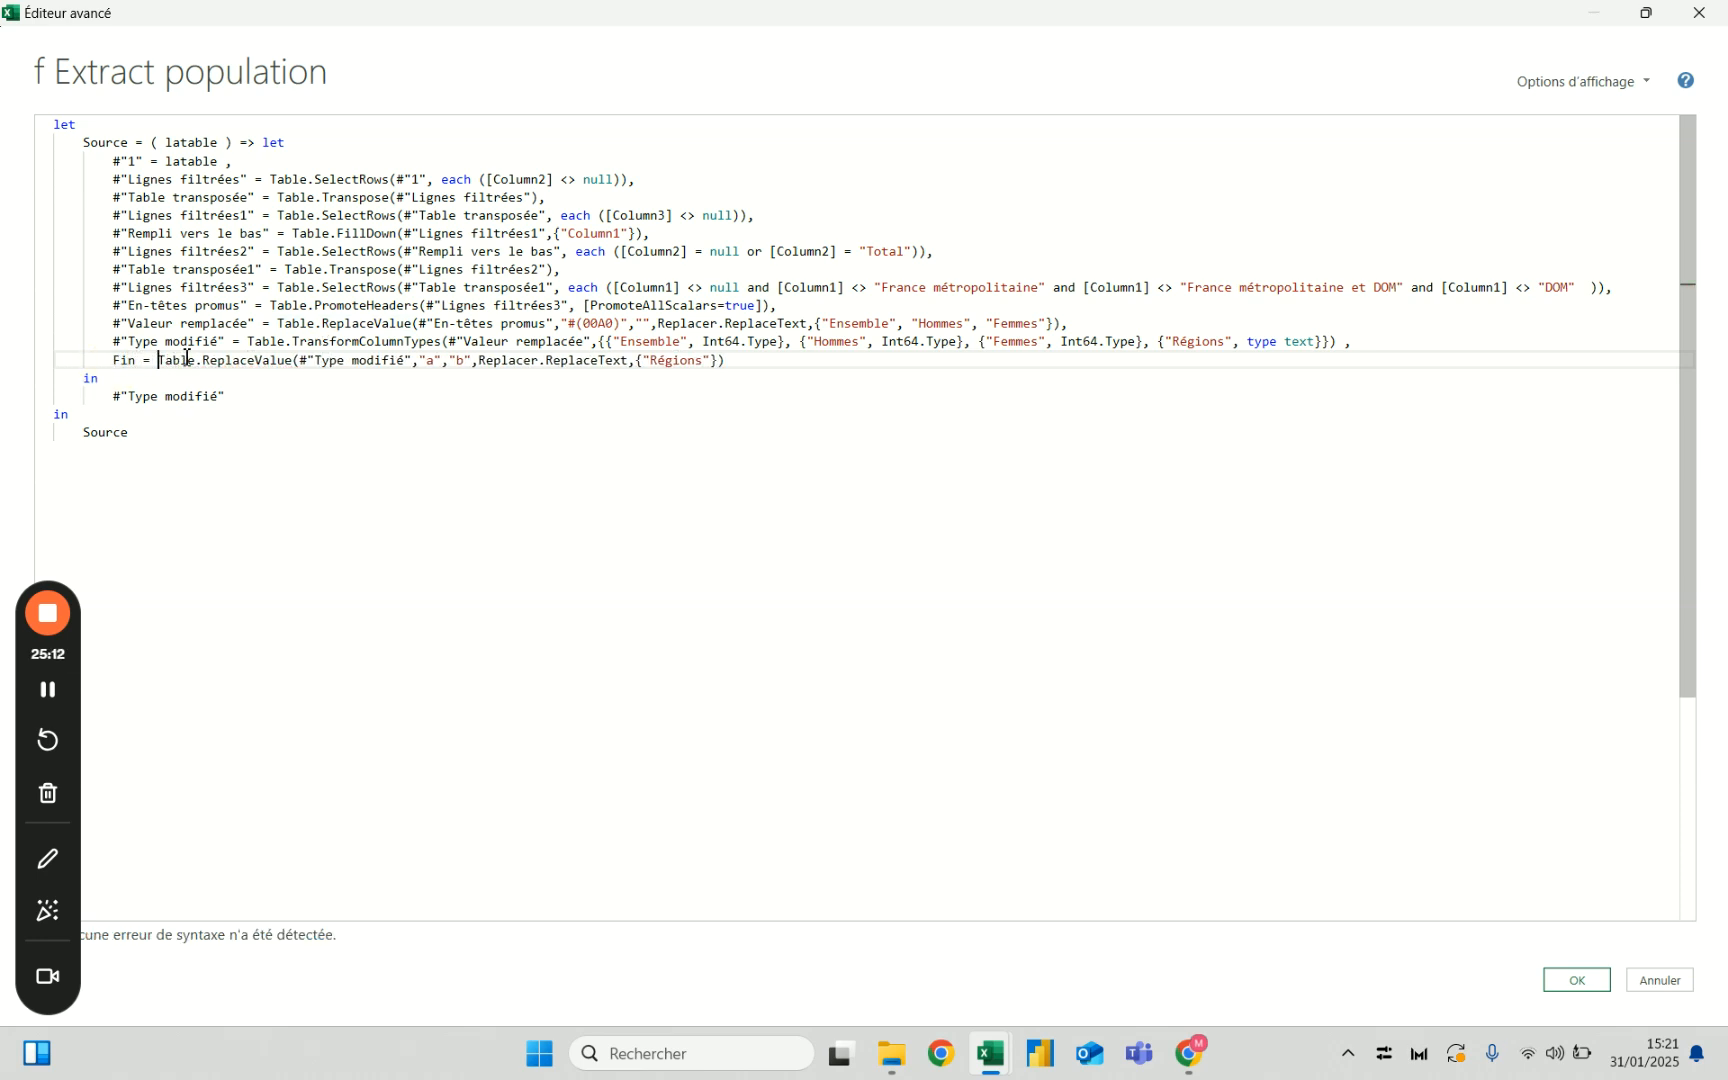
Change the searched text "a" in the Fin line's Table.ReplaceValue to " (*)", with a leading space.
left_click(399, 362)
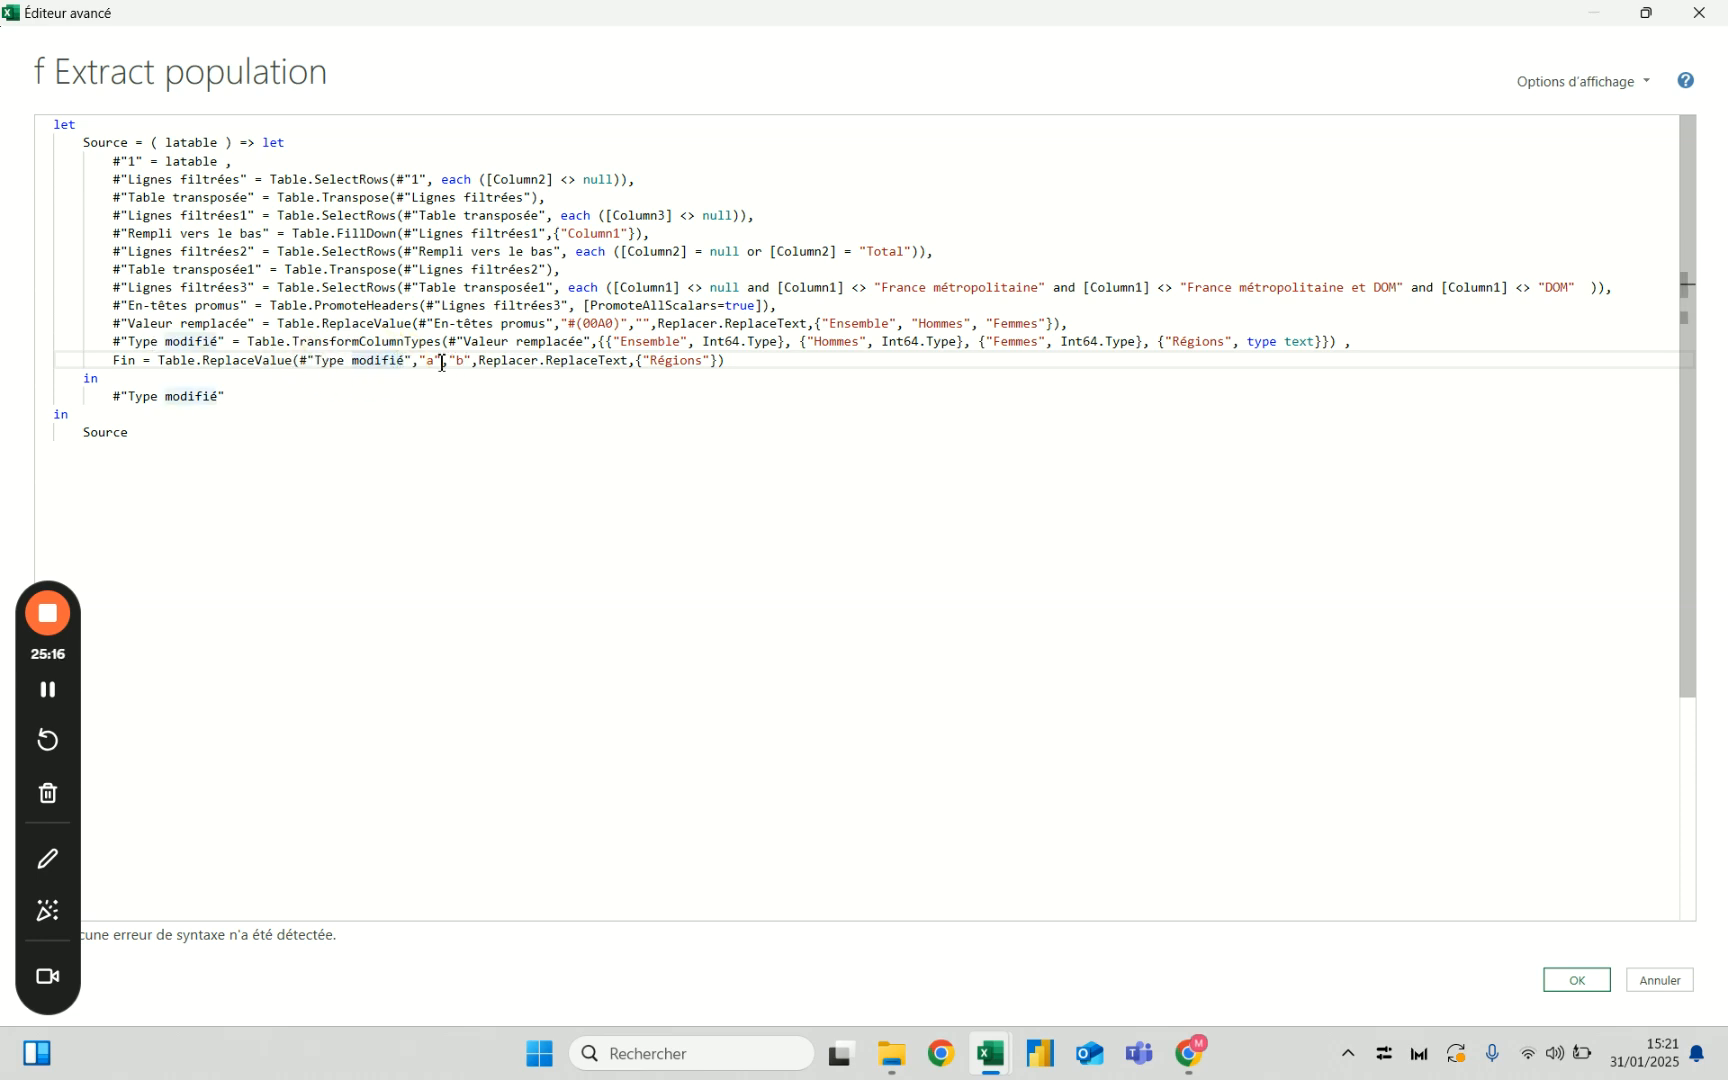
mouse_move(709, 361)
left_mouse_down()
mouse_move(658, 360)
mouse_move(707, 365)
left_mouse_up()
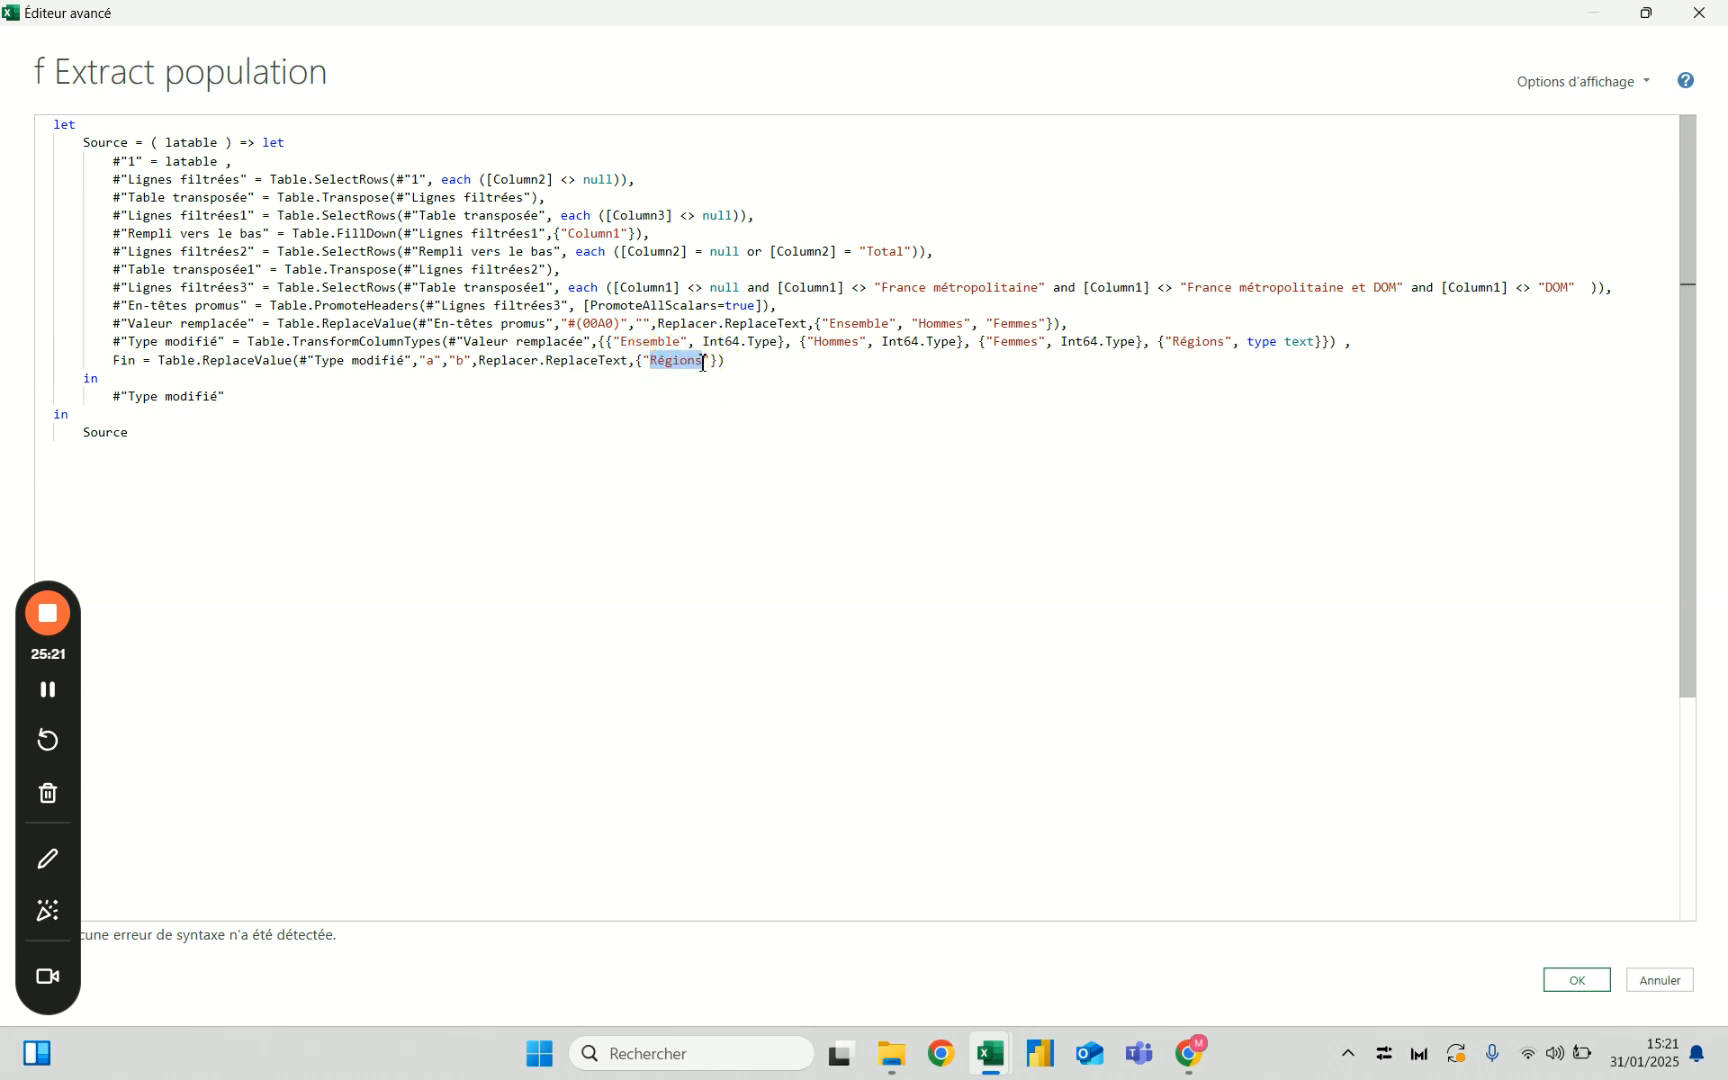
left_click(438, 362)
key("BackSpace")
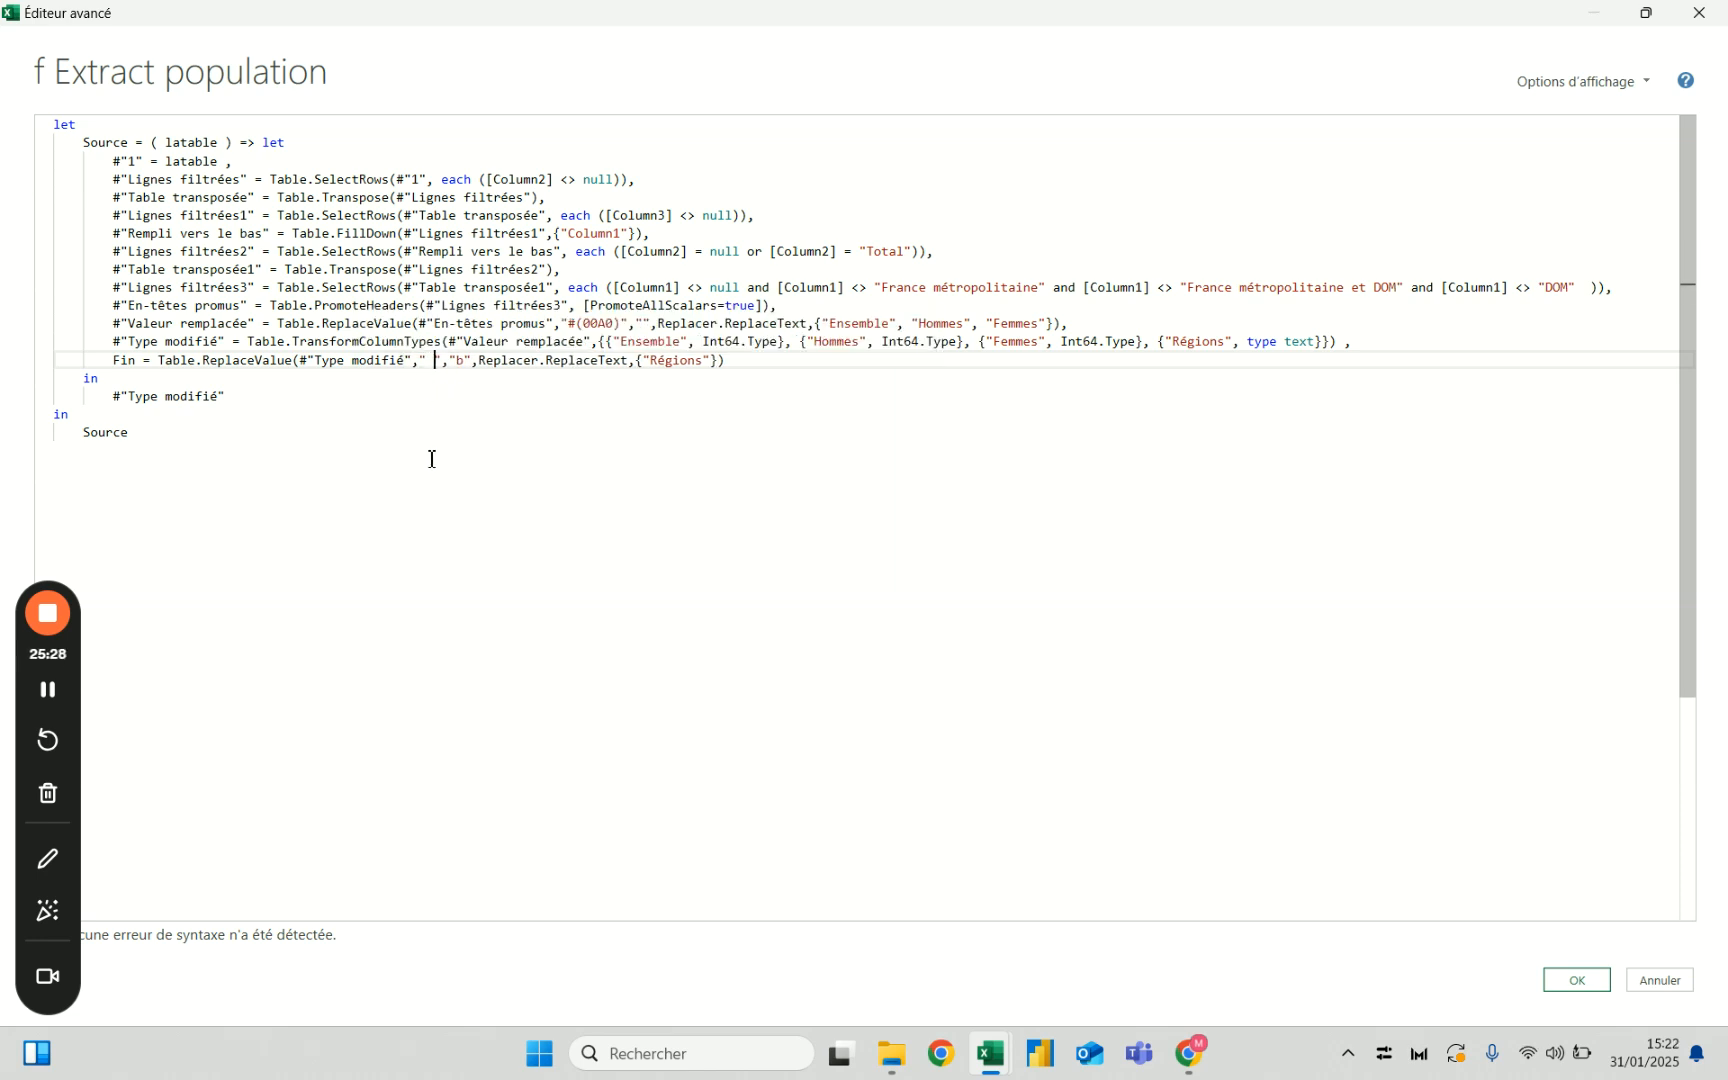
type("(*)")
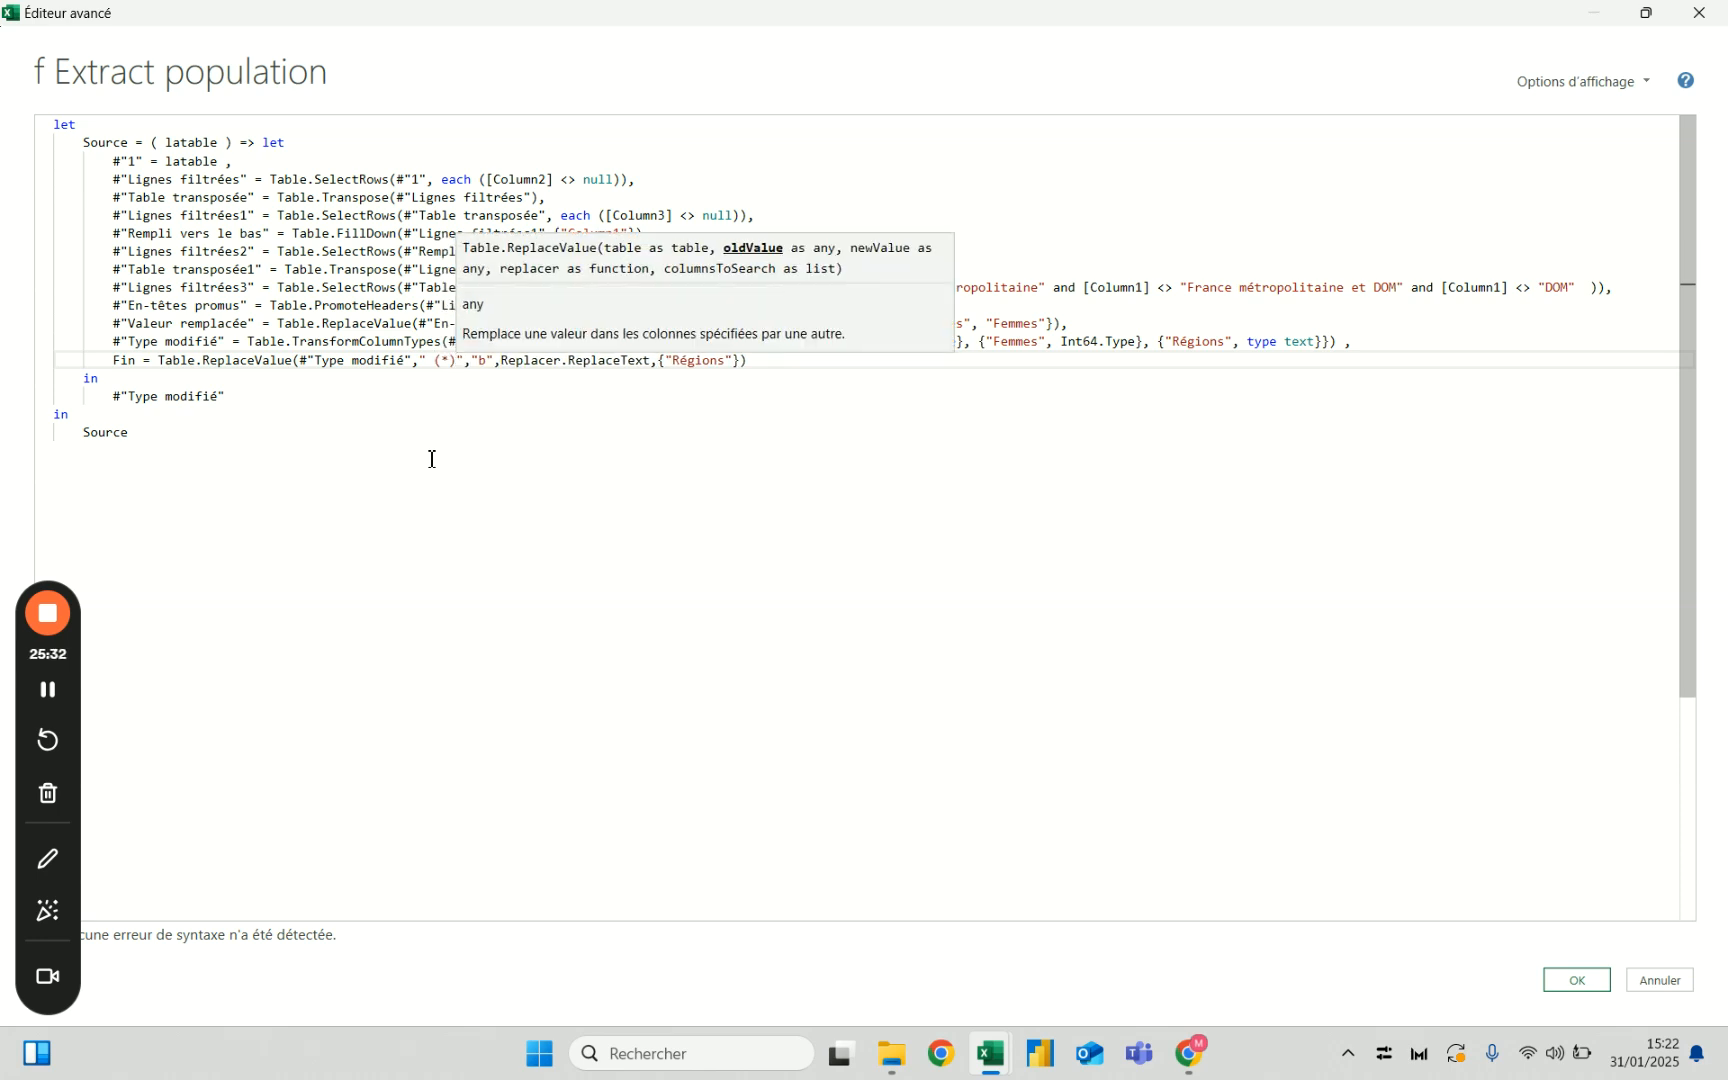
Change the replacement text in the Fin line to an empty string "" and validate the function code.
key("Right")
key("Right")
key("Right")
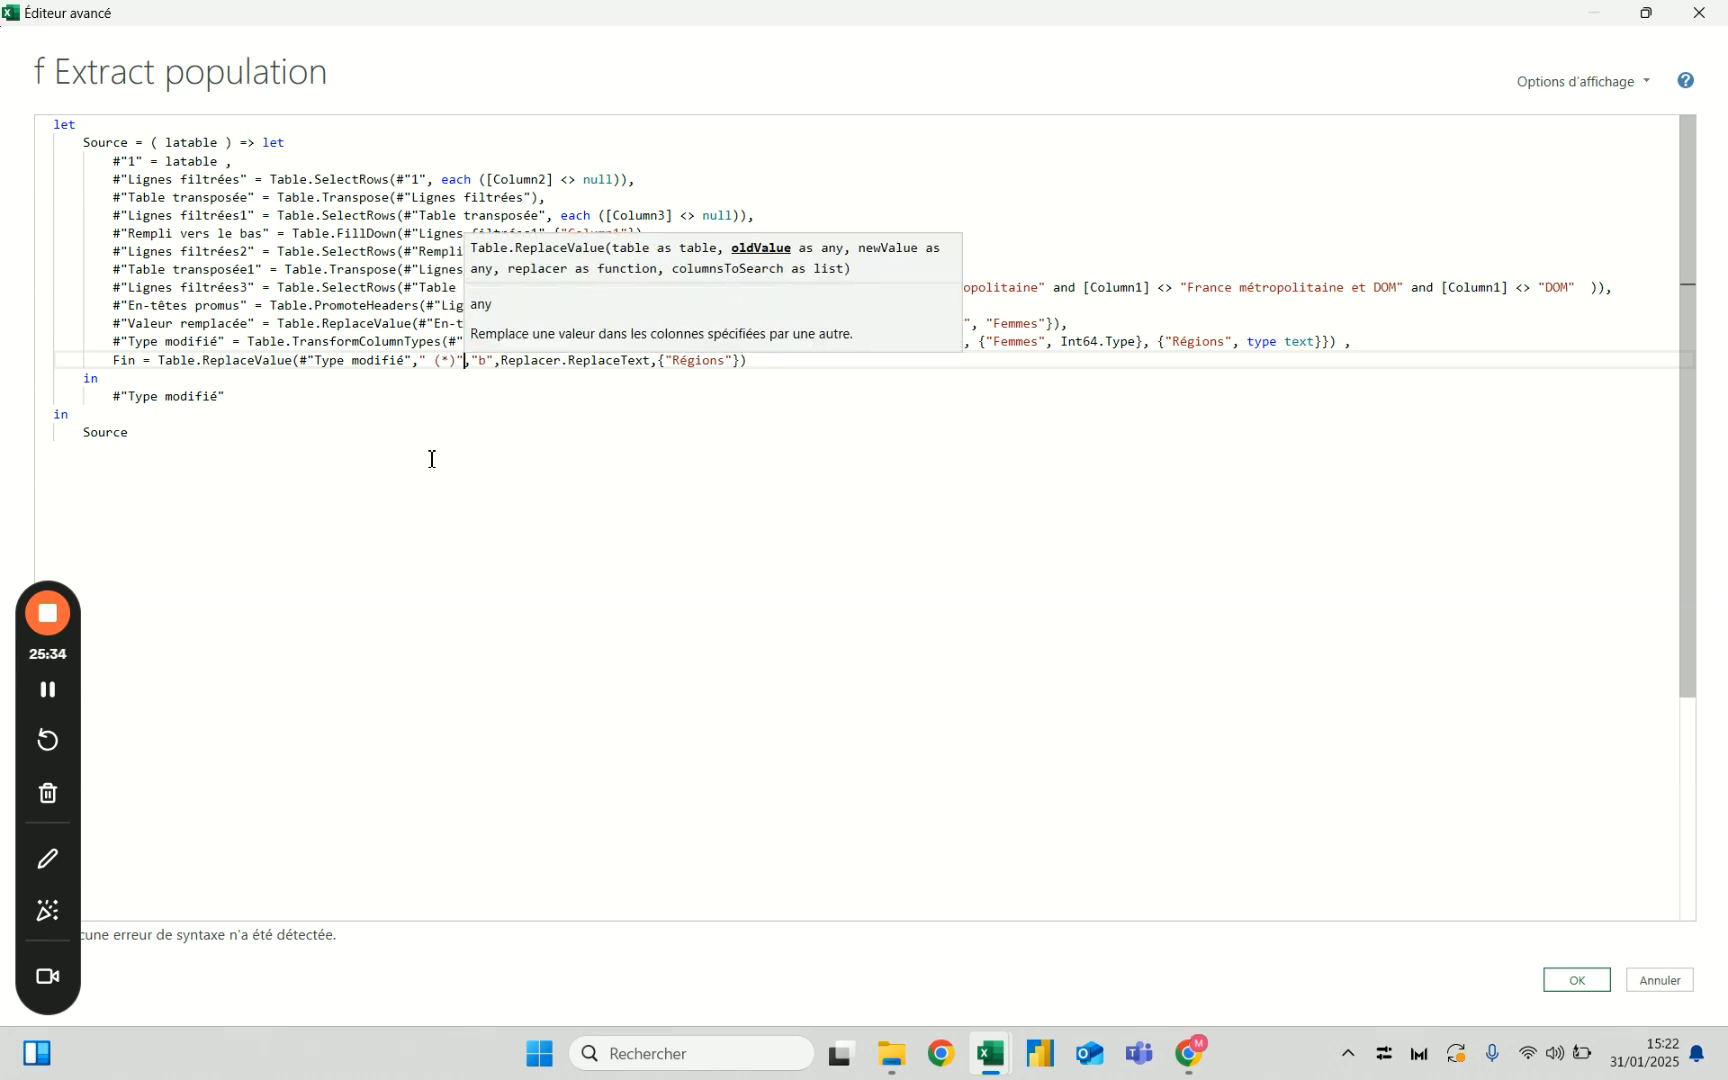
key("Delete")
type("\"")
left_click(592, 362)
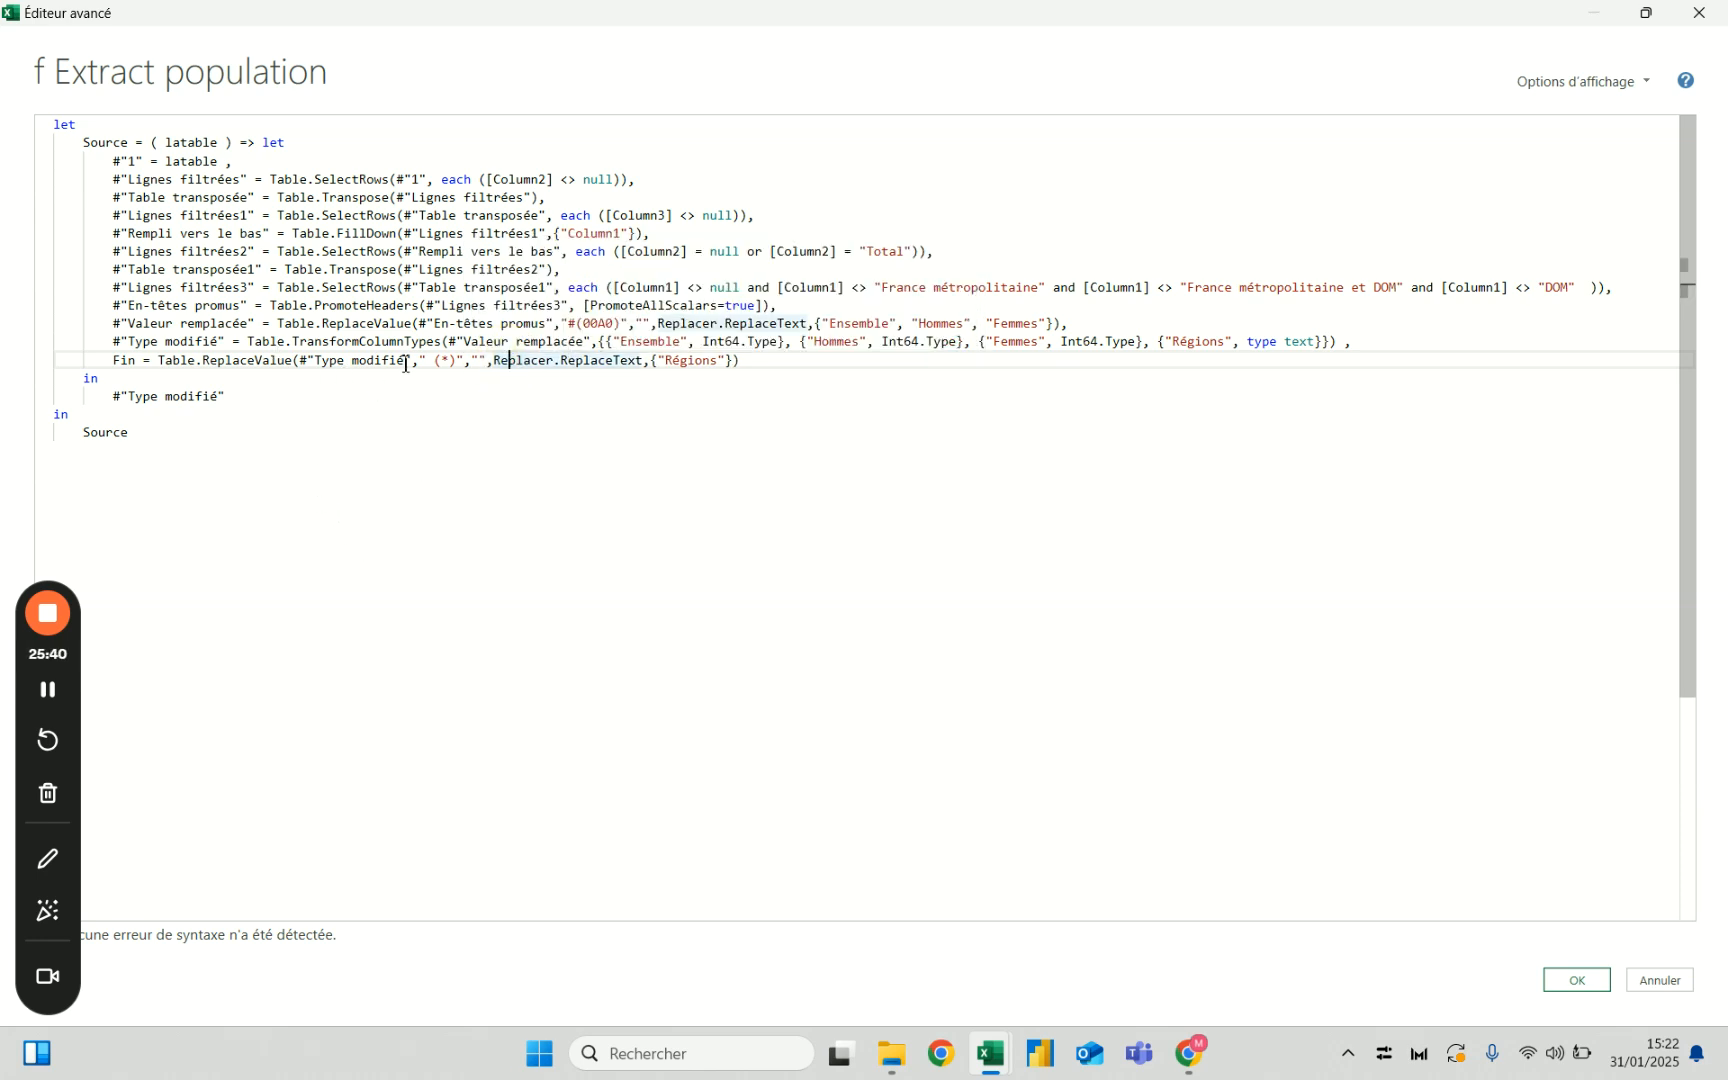
mouse_move(406, 364)
left_click_drag(429, 360, 458, 365)
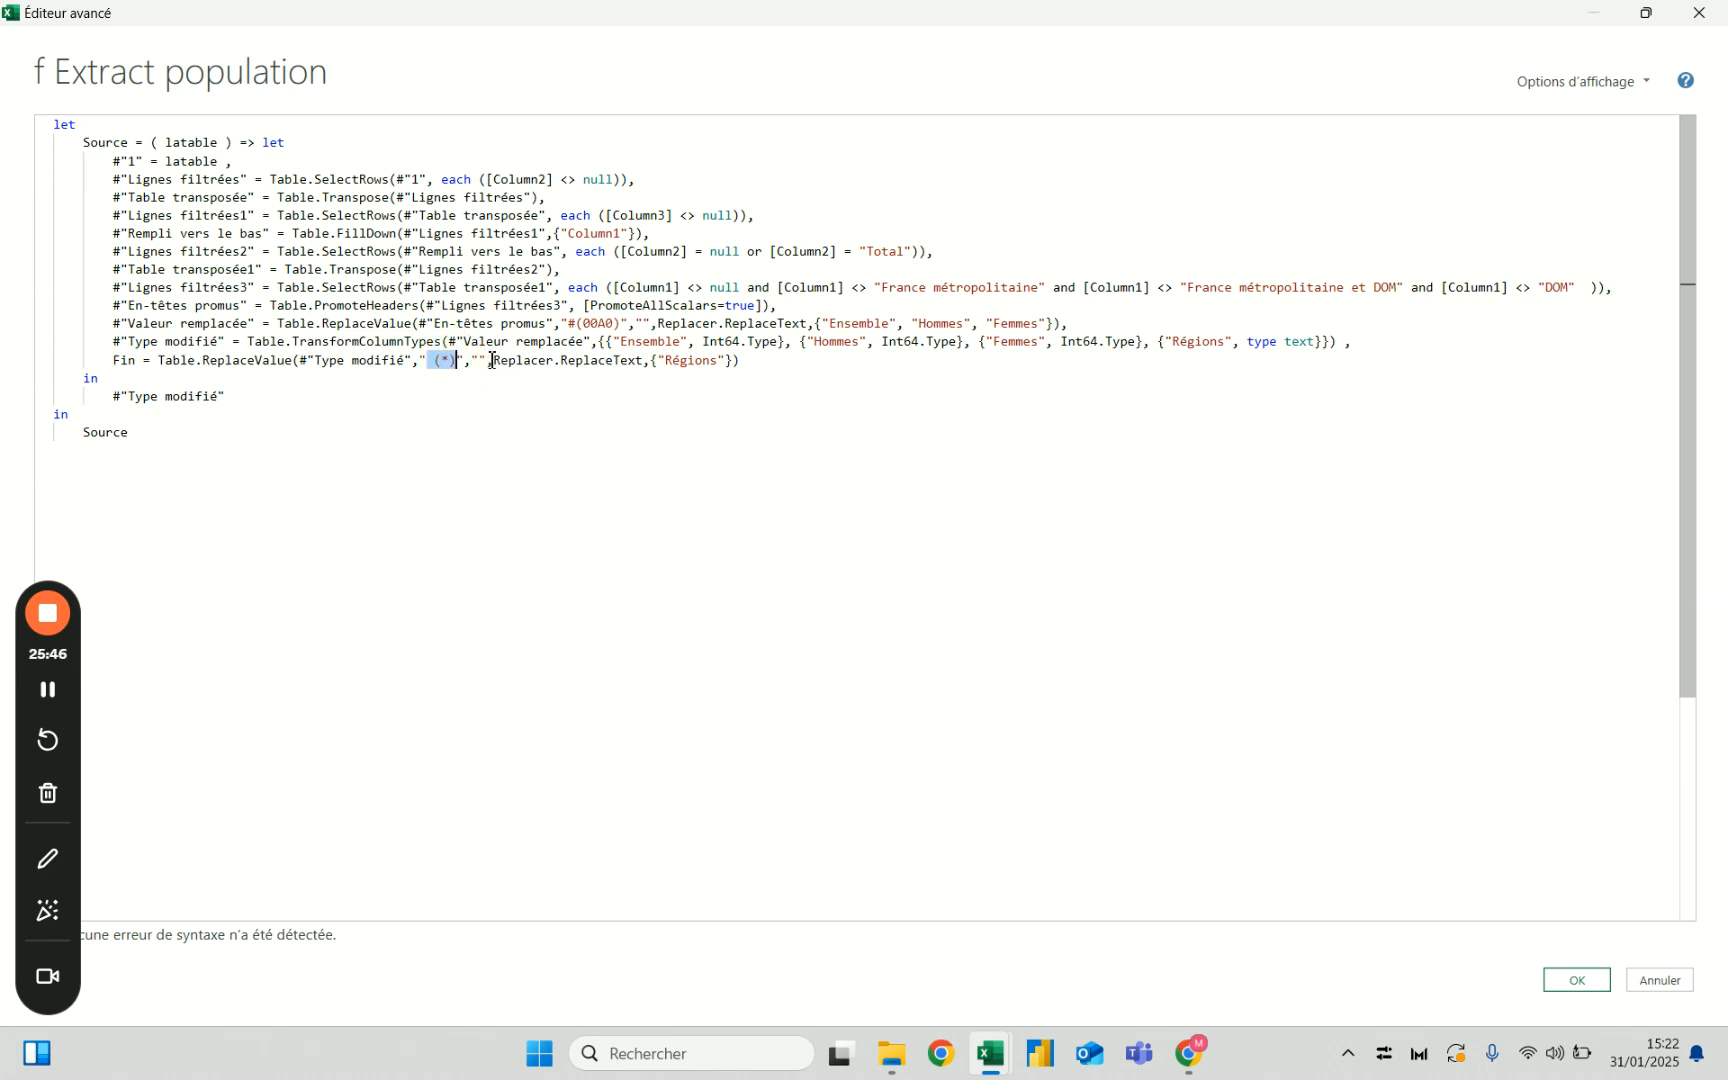
left_click(1578, 981)
Filter the Régions column of Extract général to only La Réunion (*) and examine the suffix in the full cell text.
left_click(126, 366)
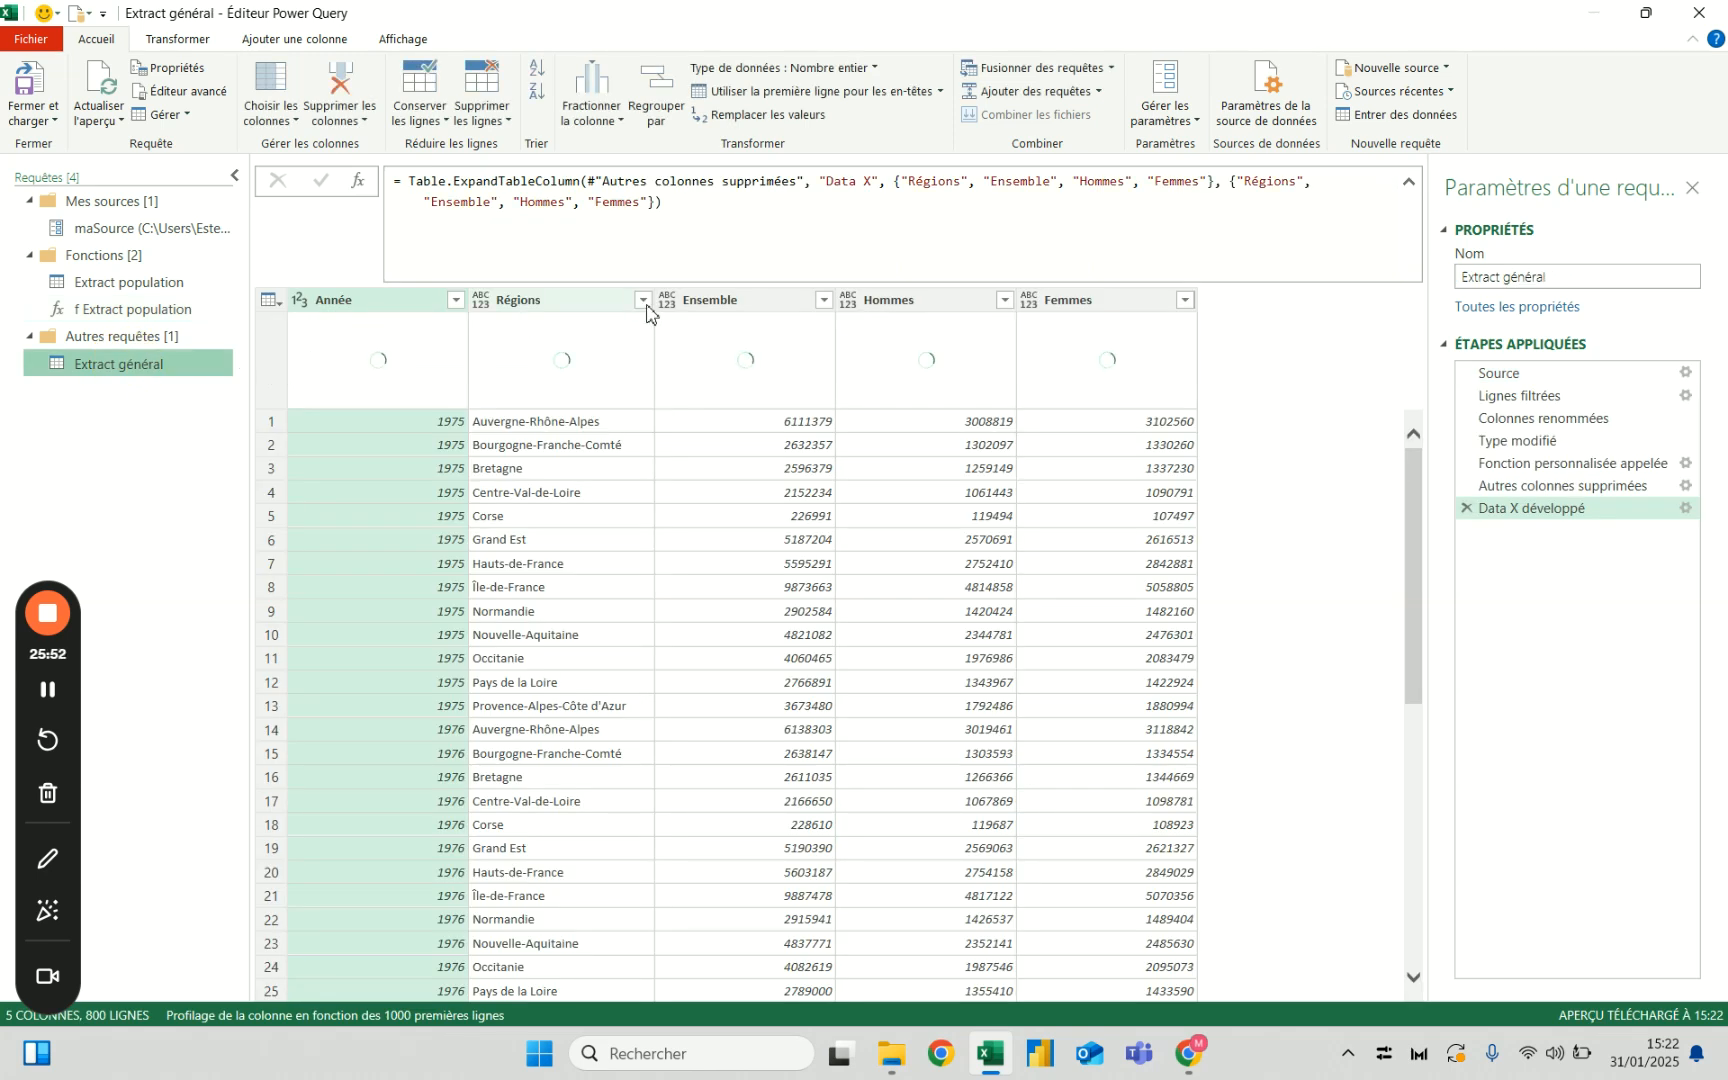
left_click(644, 302)
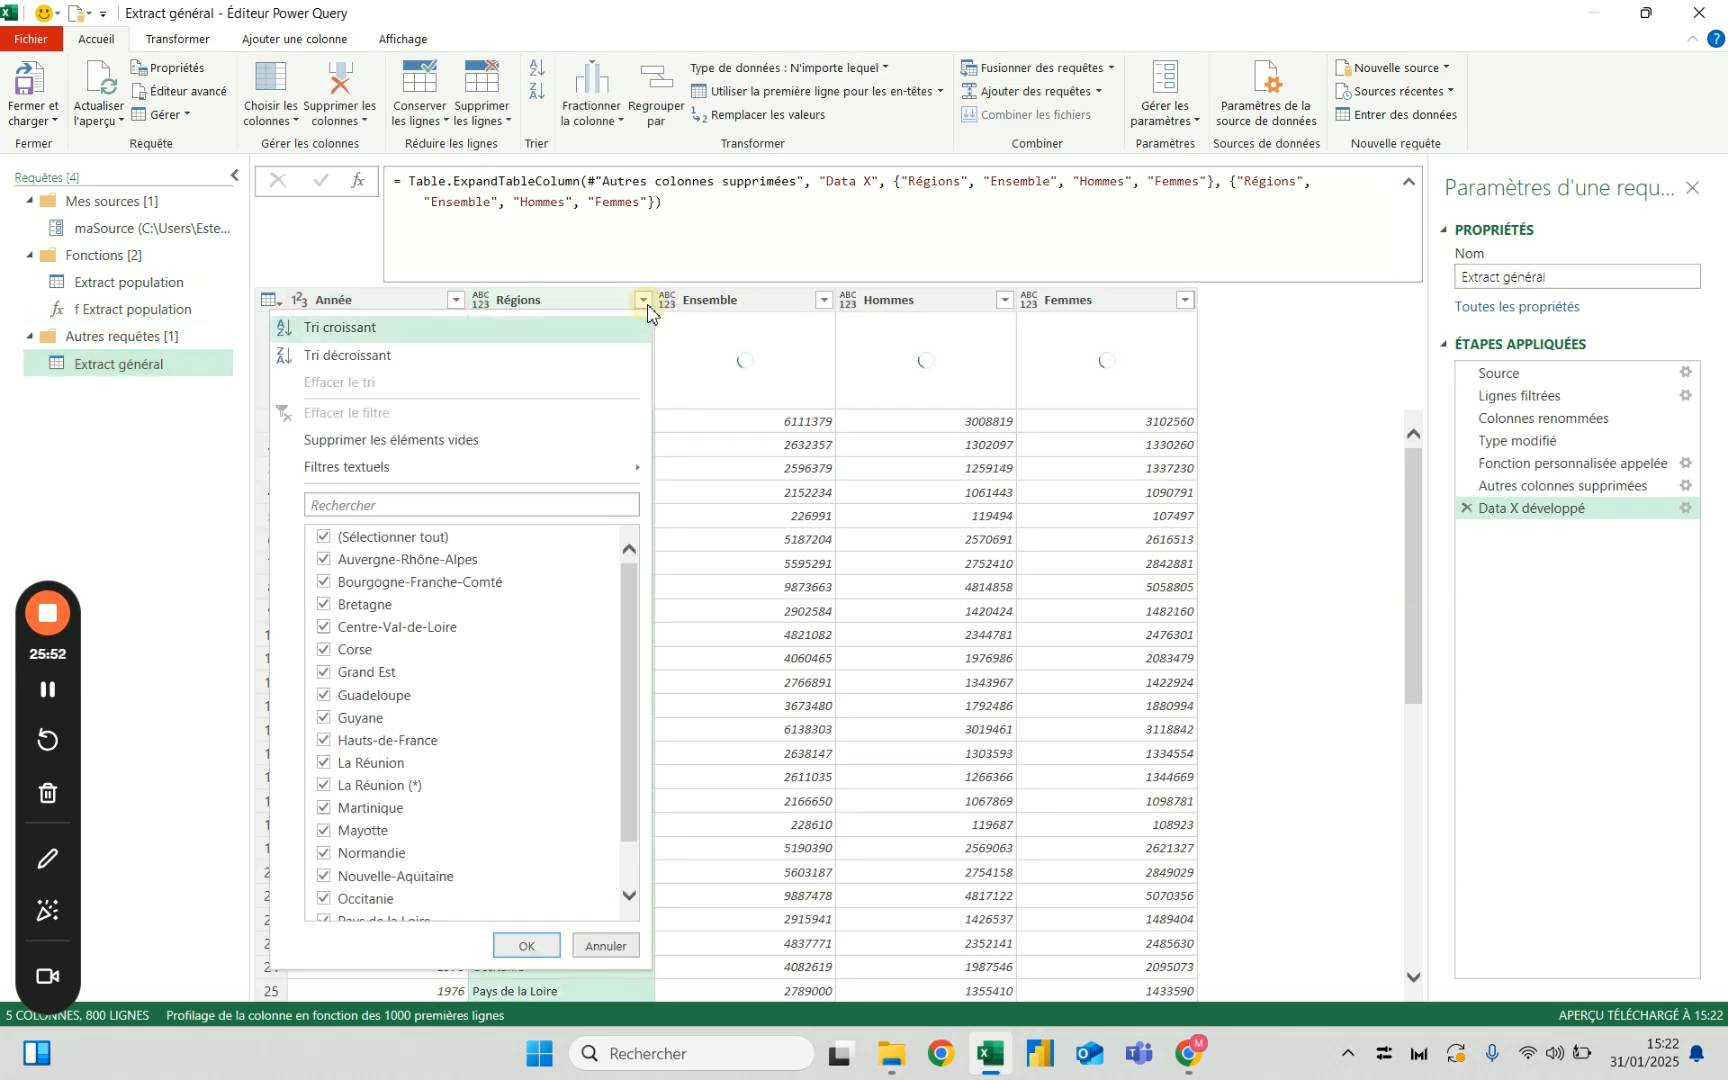
left_click(411, 792)
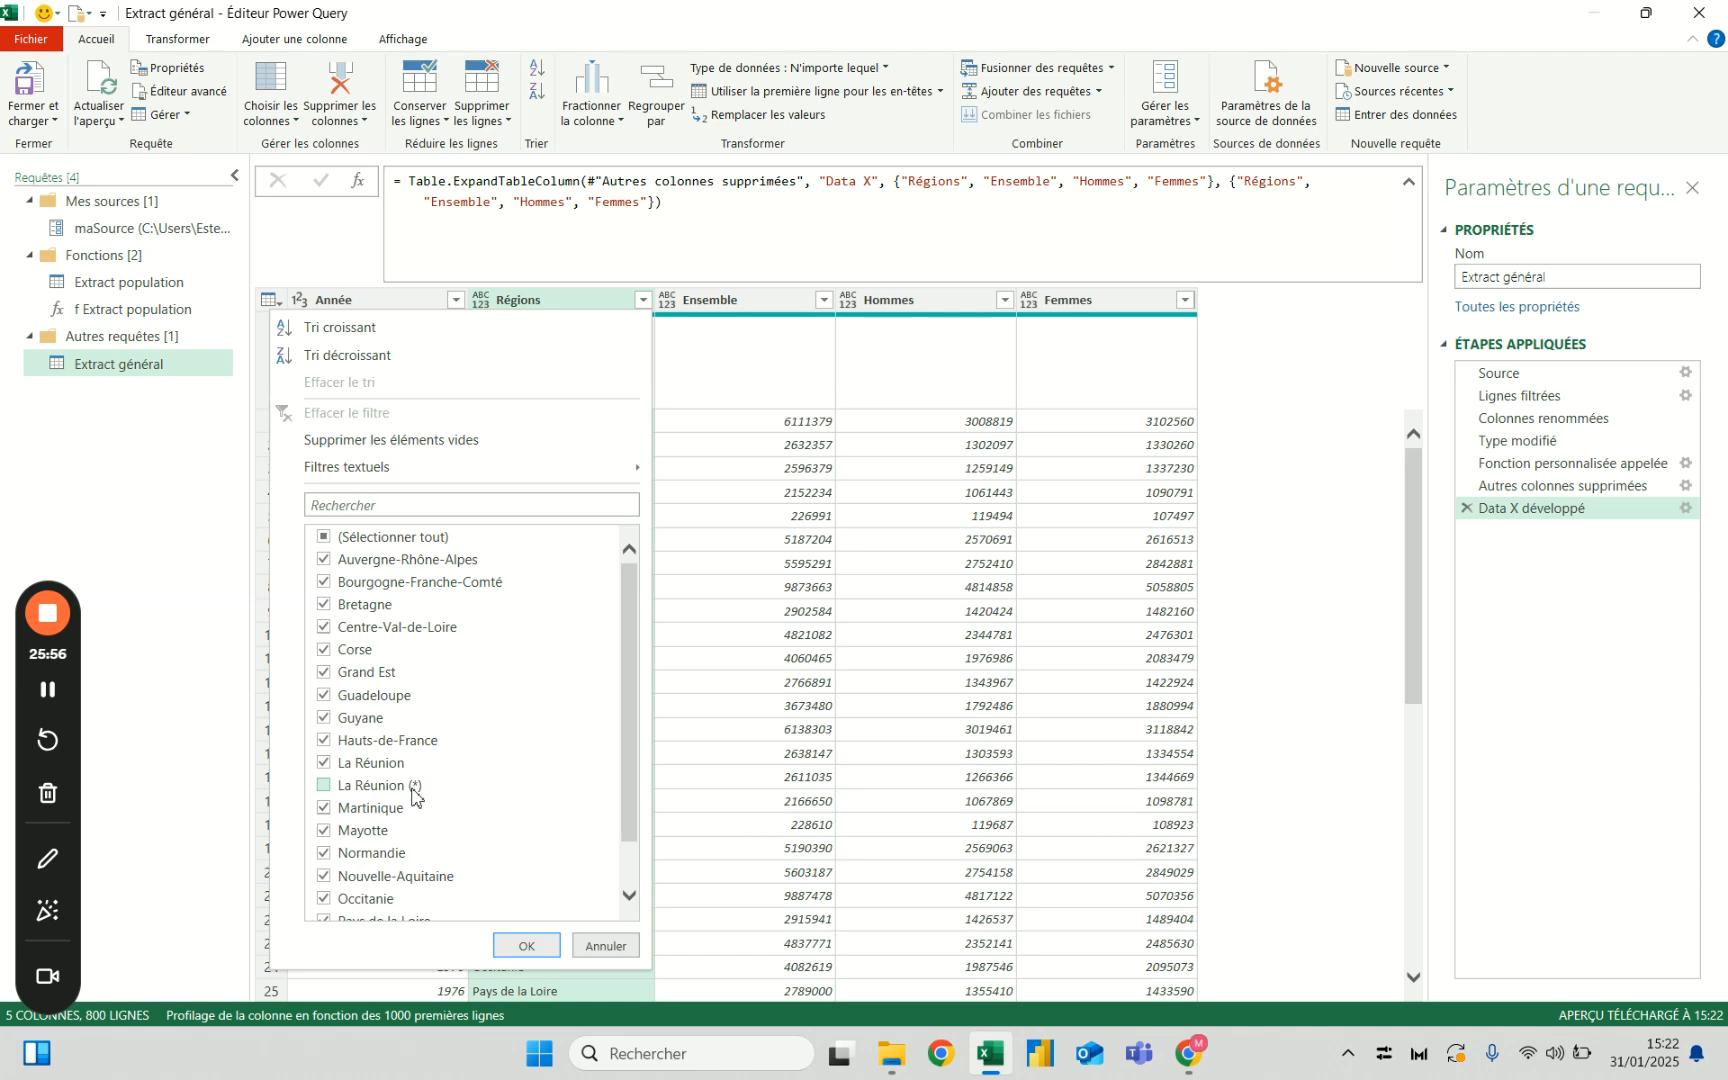
key("Return")
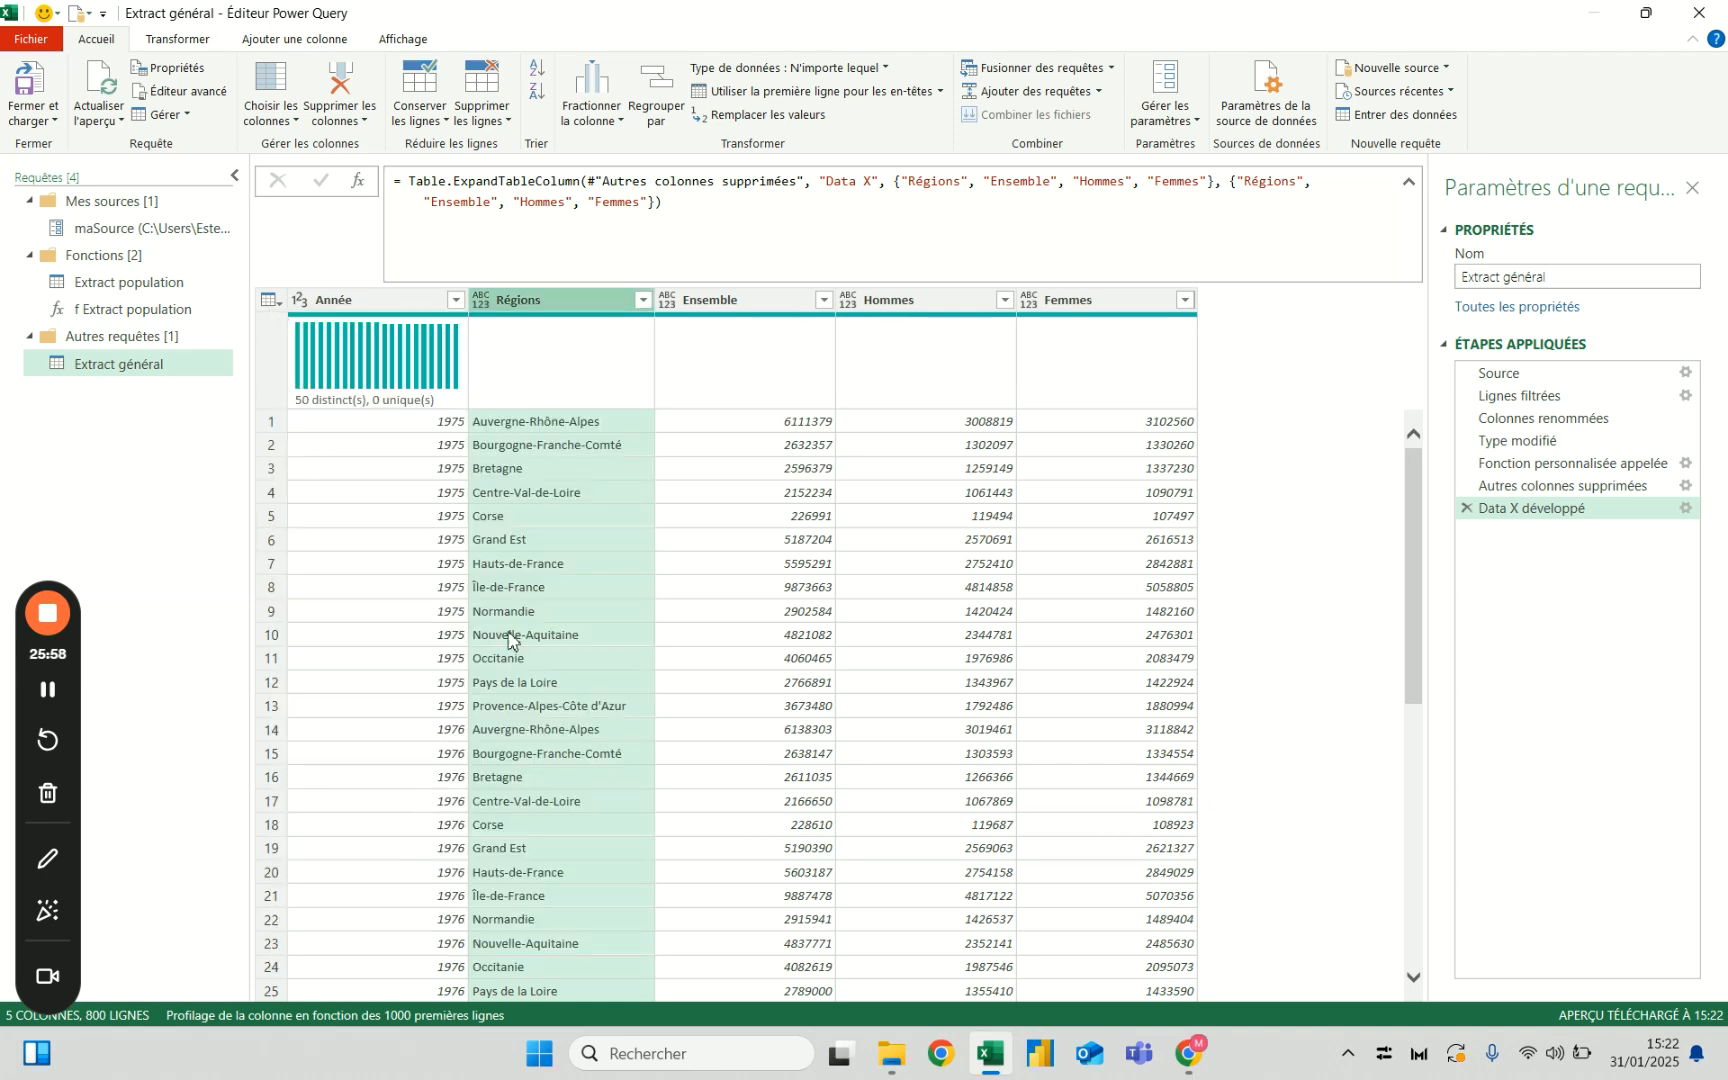
left_click(643, 300)
left_click(400, 540)
left_click(409, 786)
left_click(540, 946)
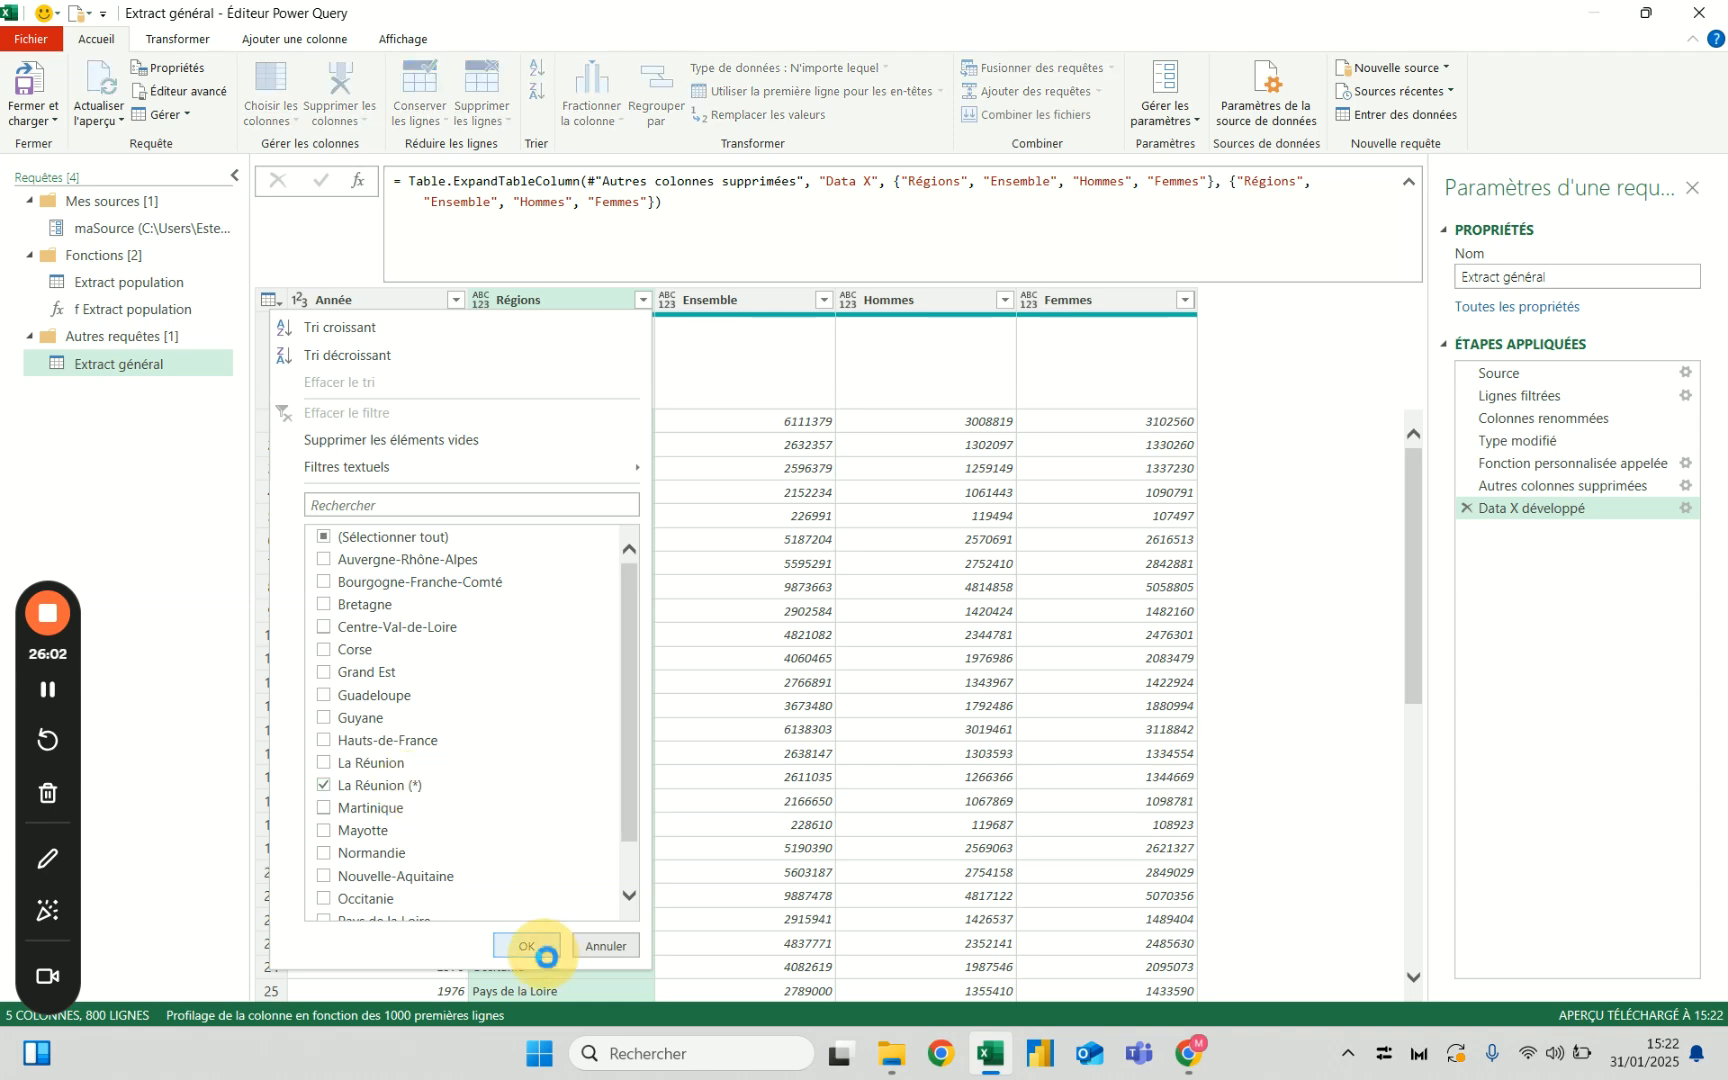
left_click(545, 421)
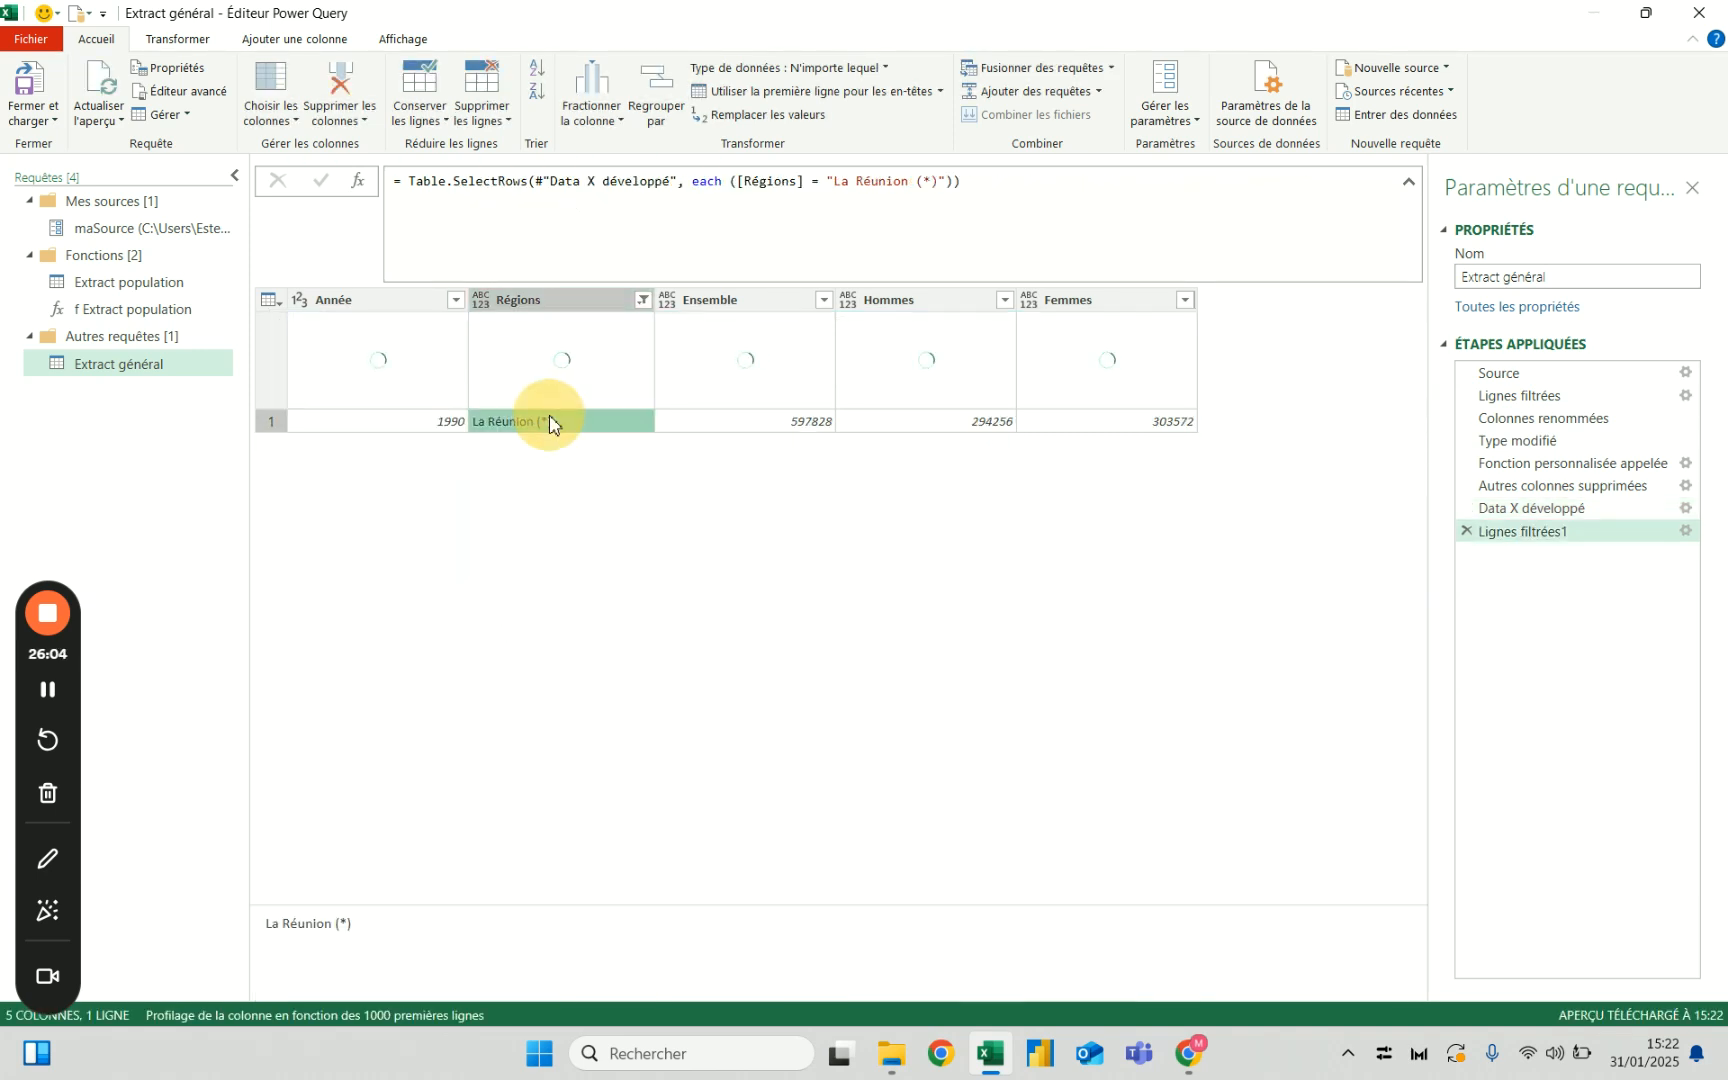
left_click_drag(359, 924, 333, 931)
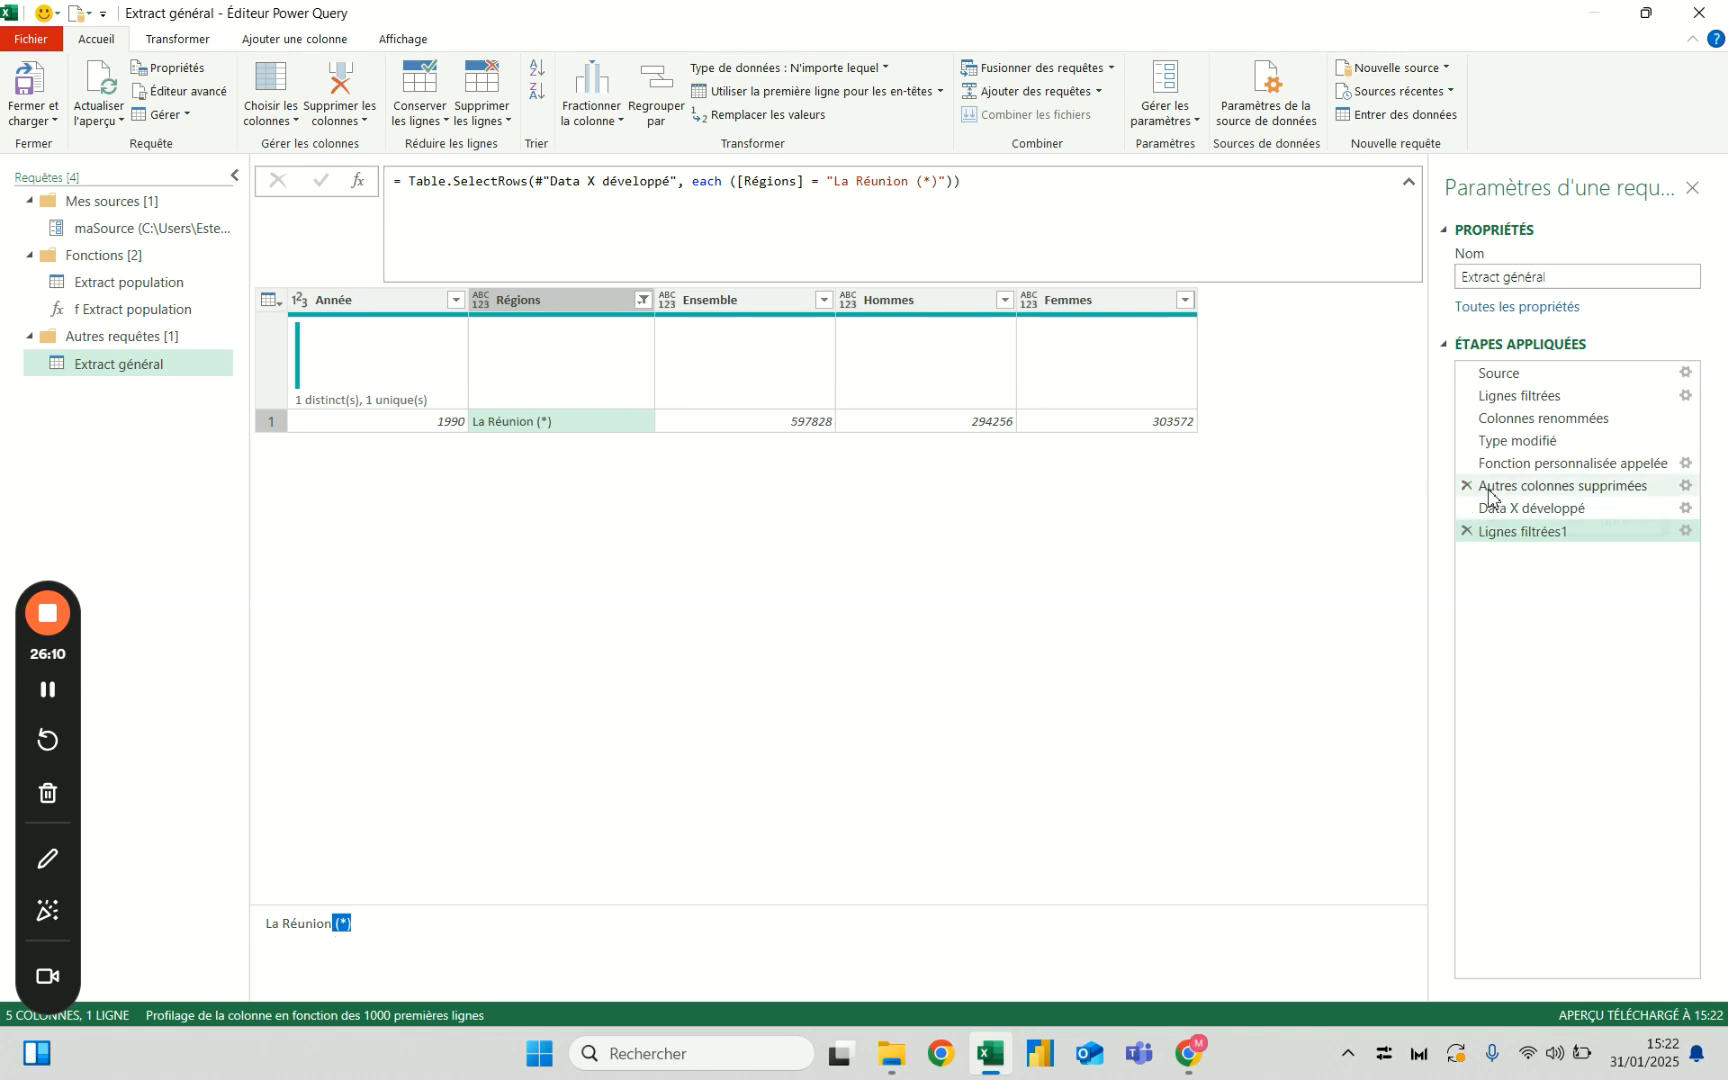
Examine the searched text " (*)" in the Fin line of the f Extract population function.
left_click(130, 309)
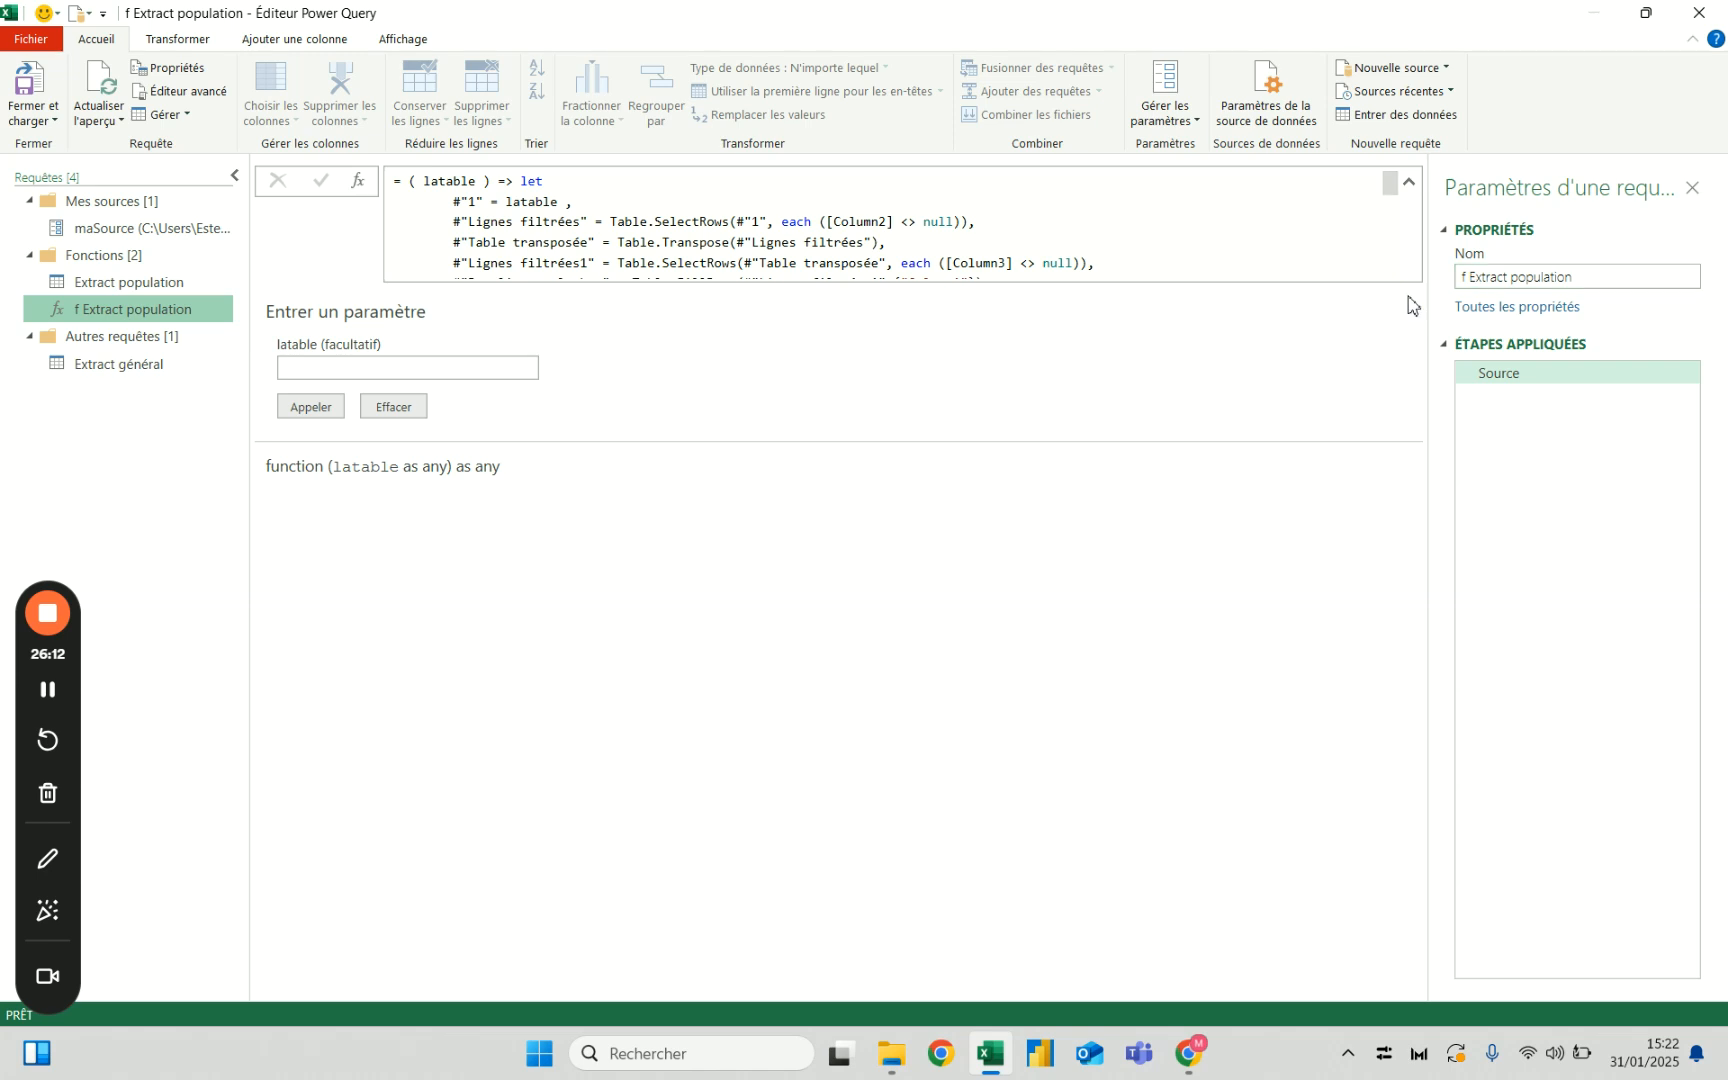
left_click_drag(1391, 184, 724, 250)
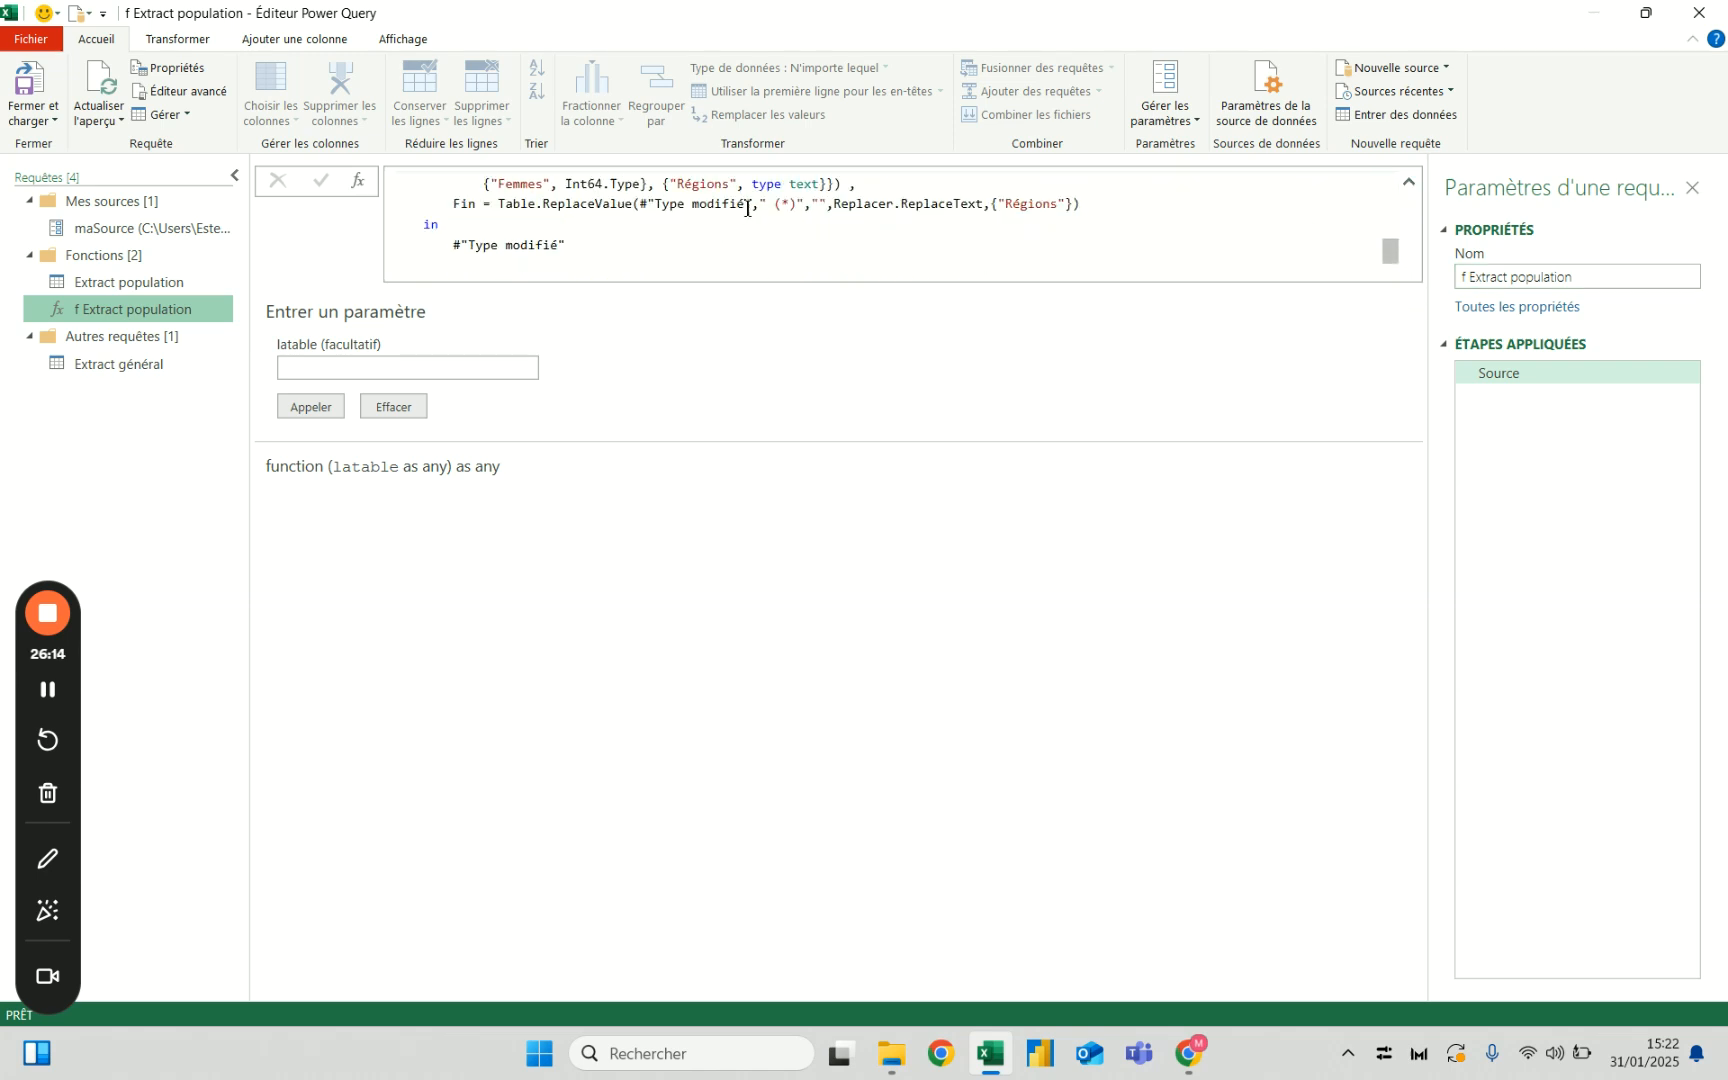
left_click(786, 204)
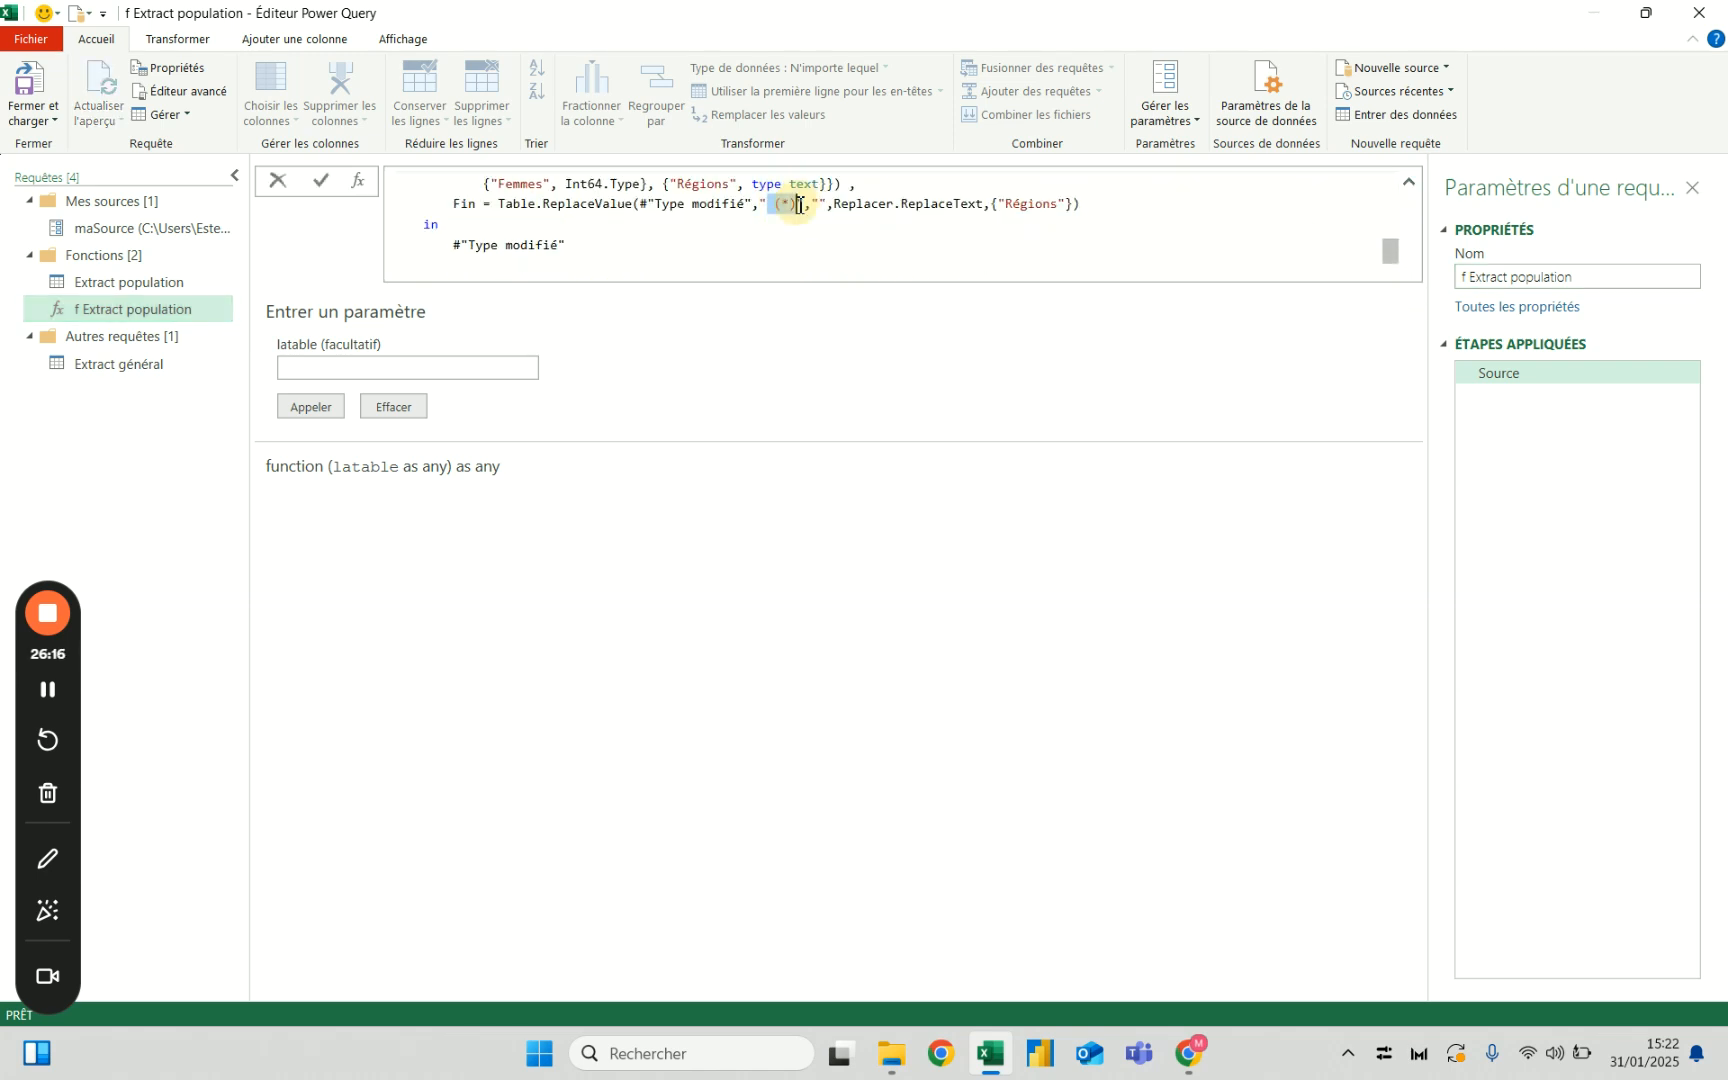
left_click(323, 179)
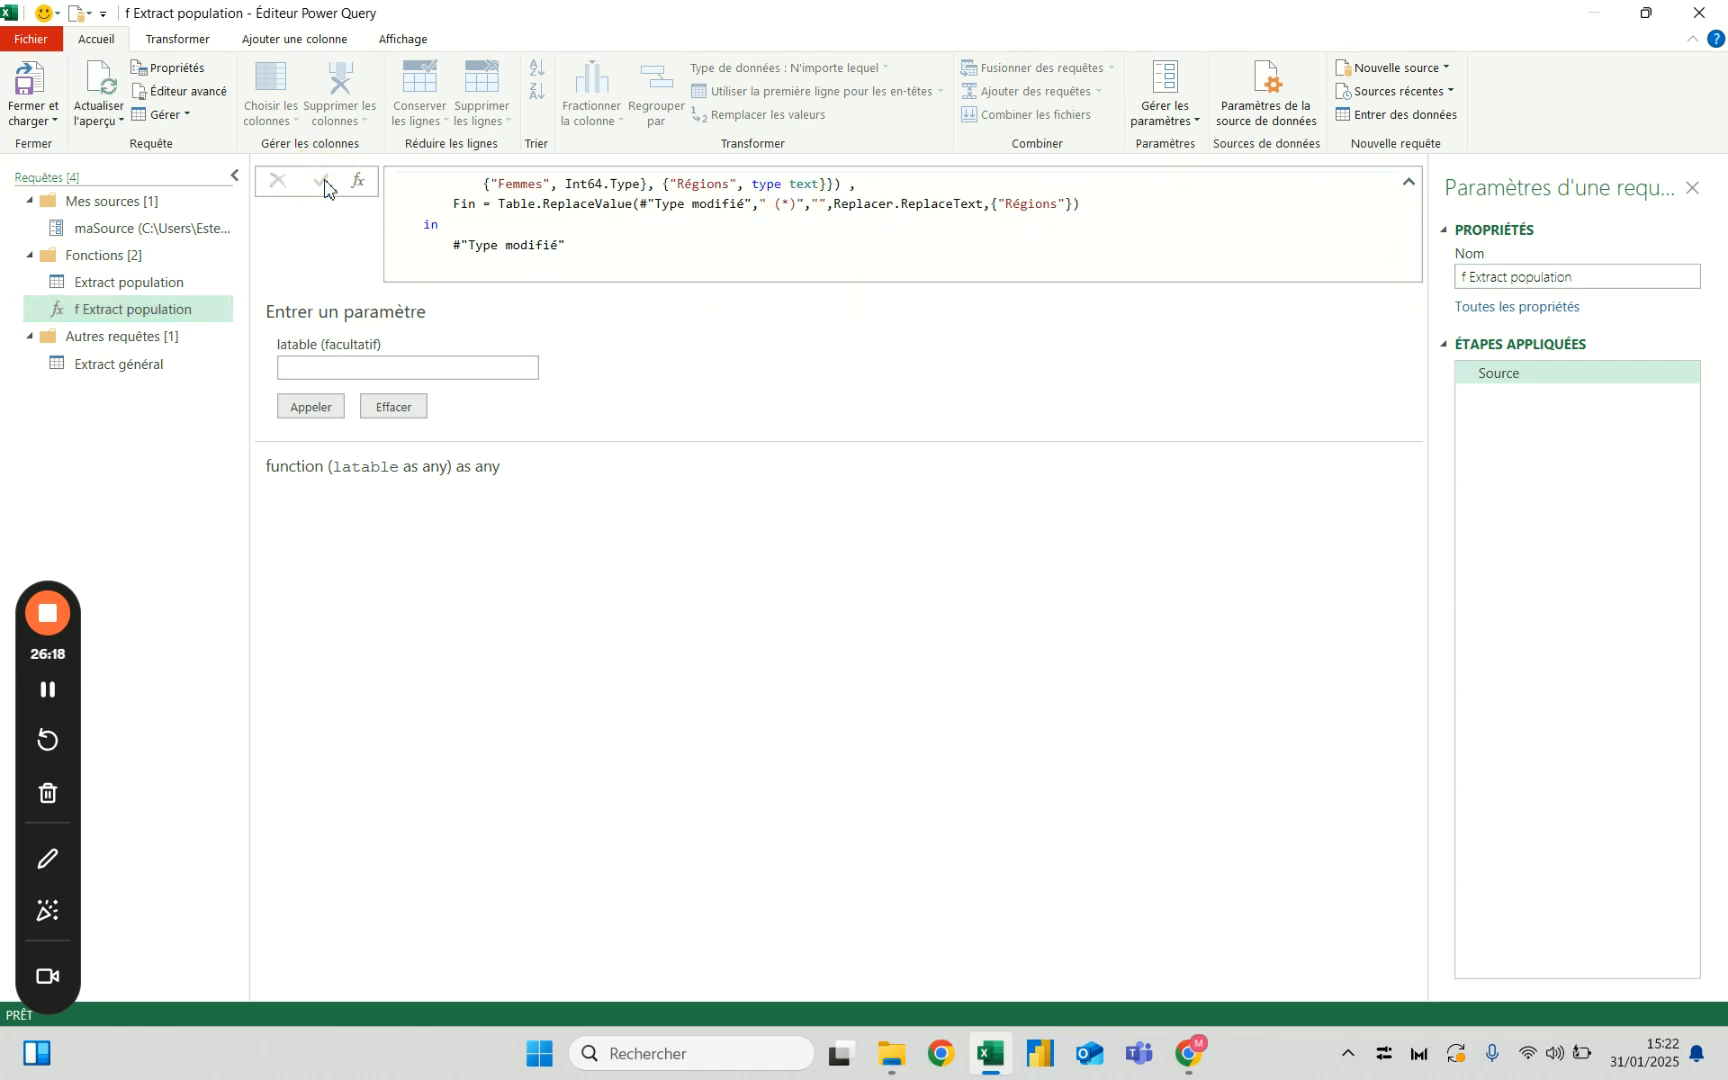
Delete the La Réunion (*) filter step from Extract général and check the list of Régions values.
left_click(154, 368)
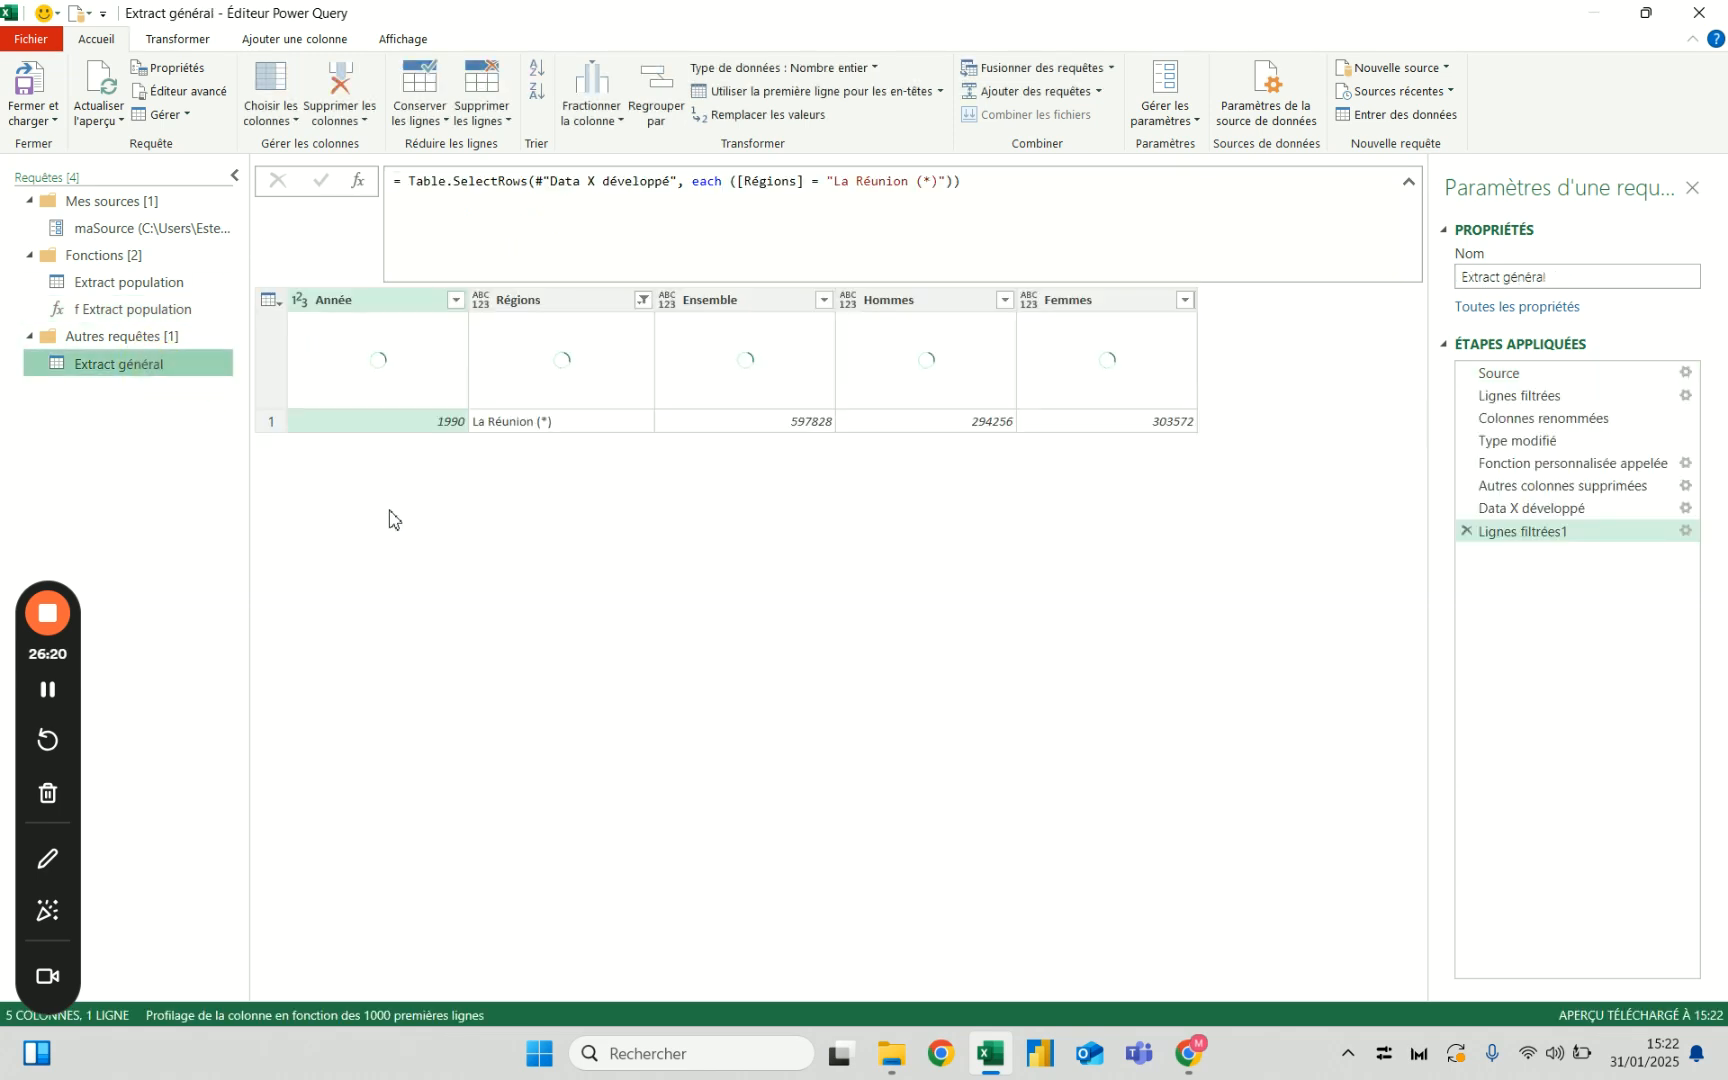
left_click(1467, 533)
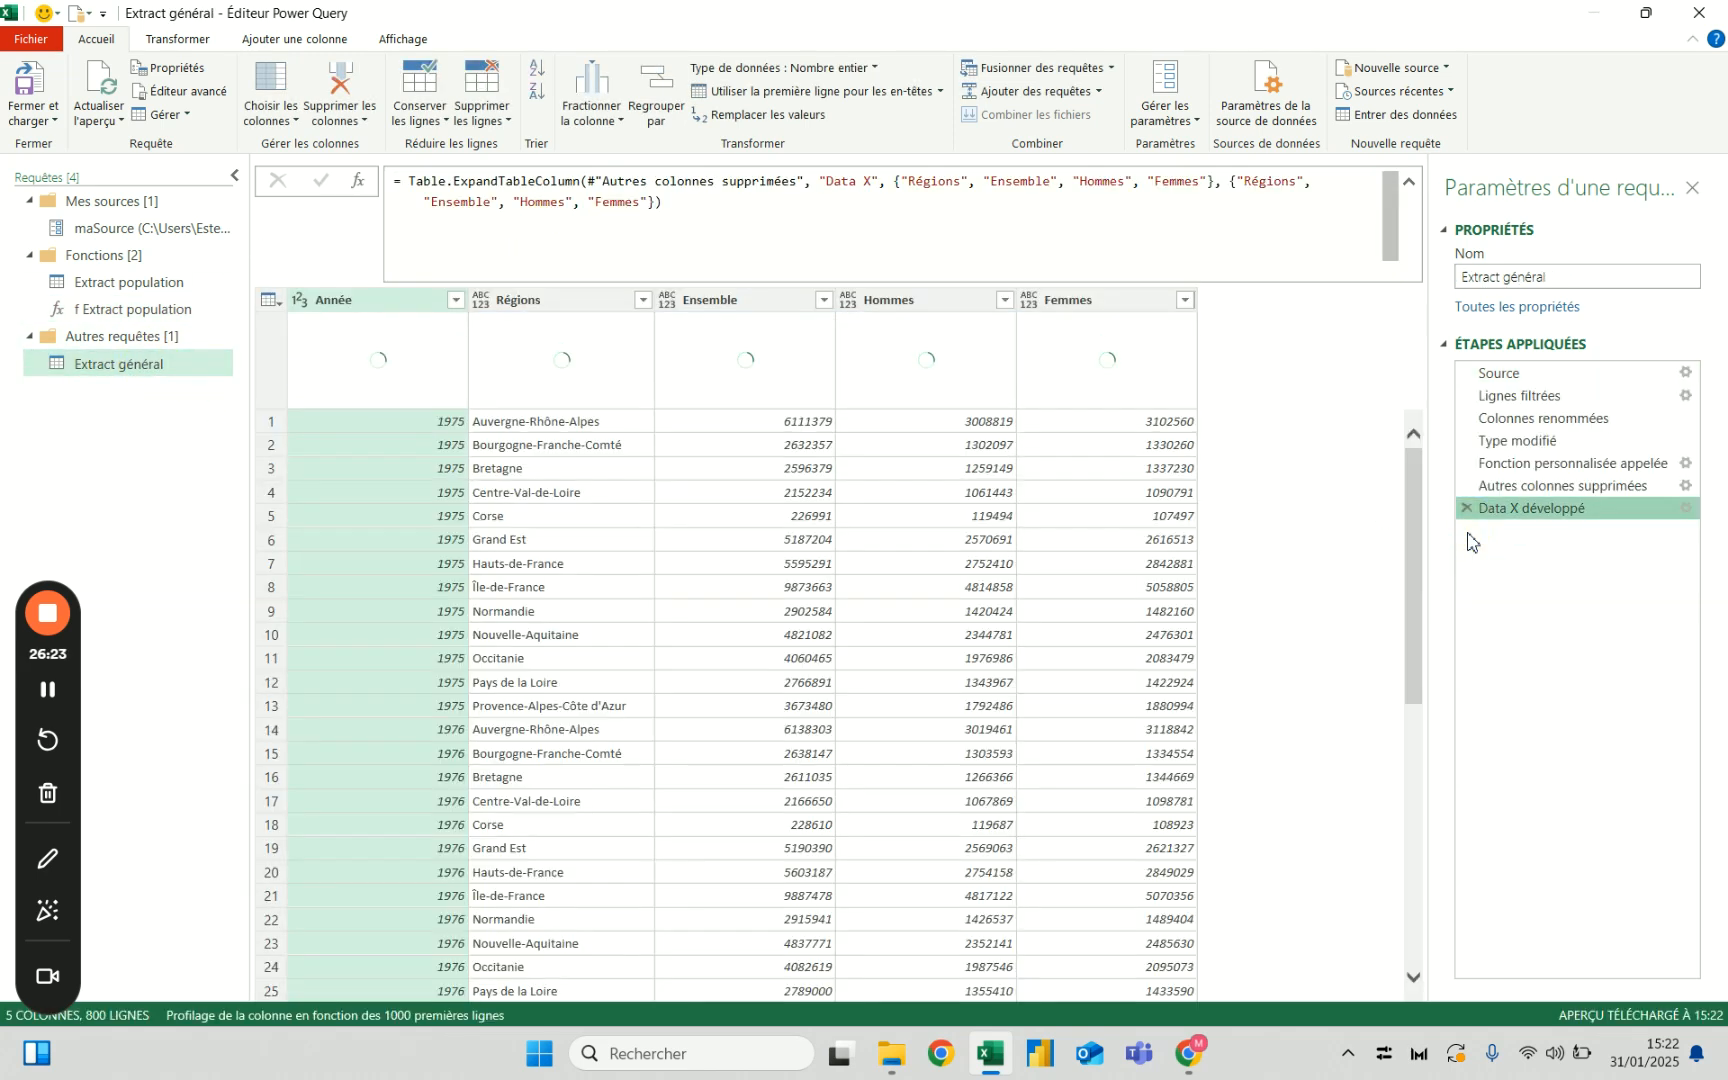
left_click(642, 300)
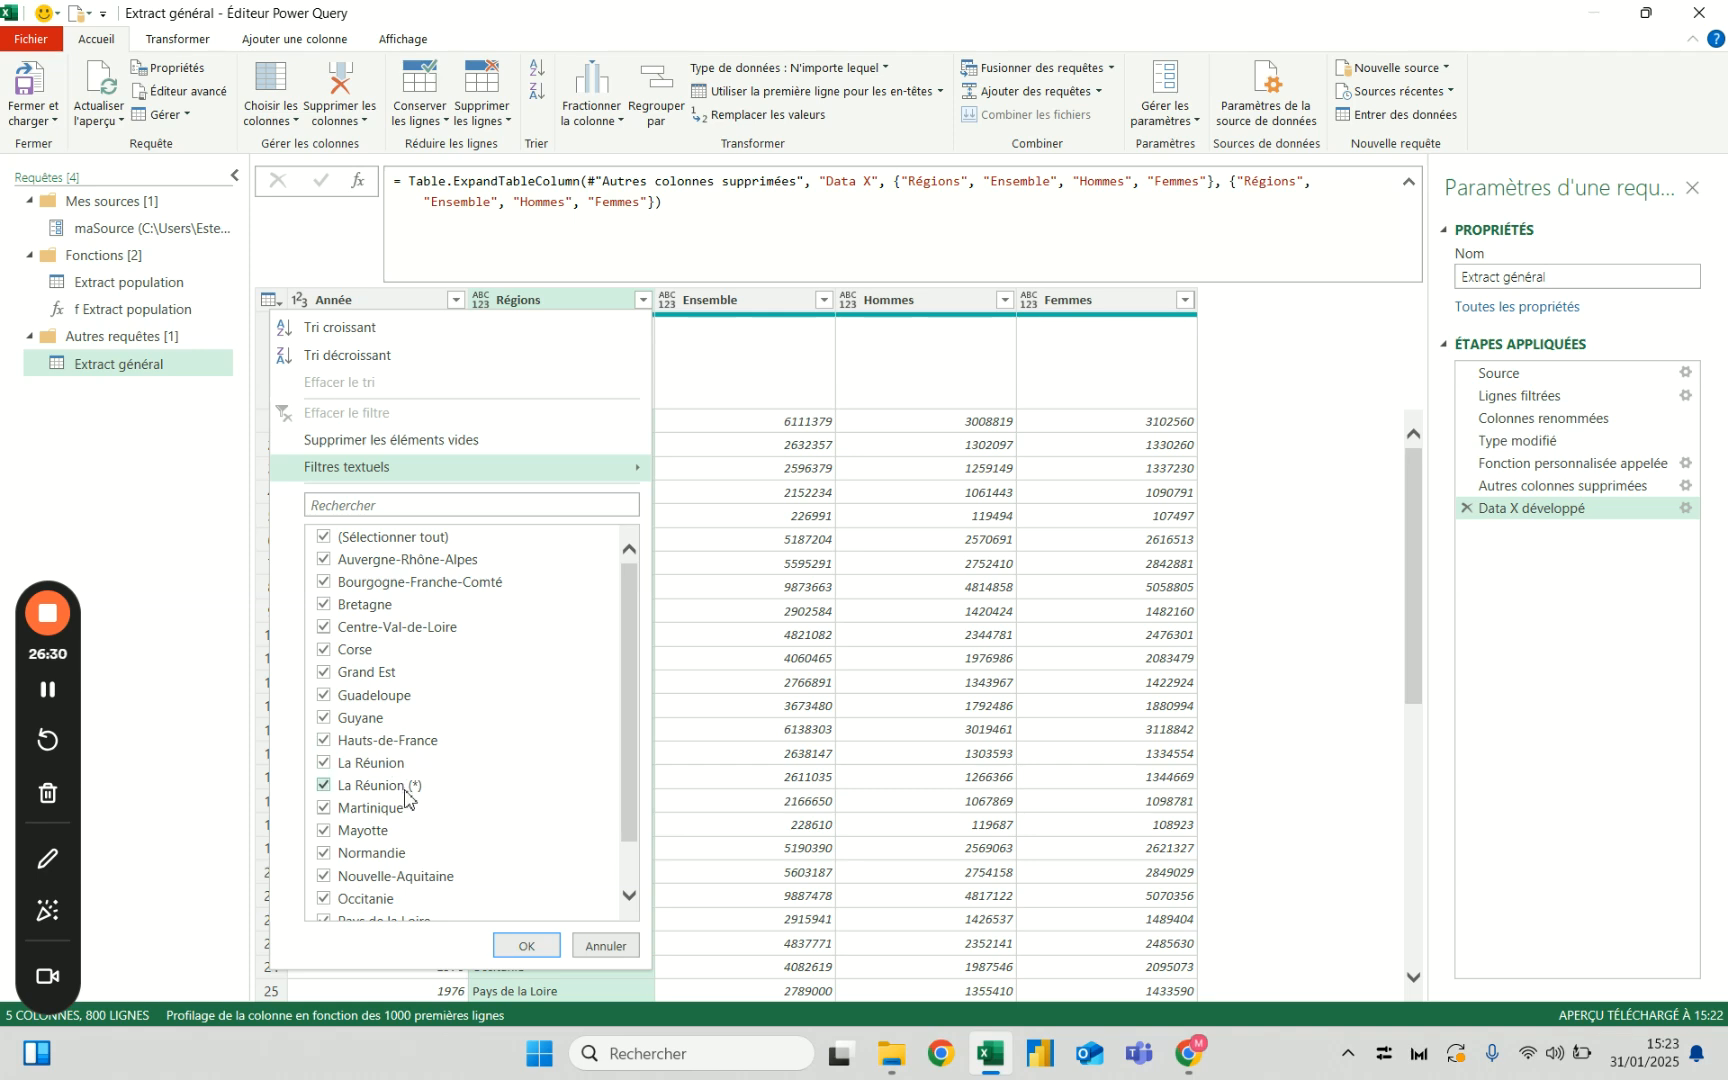
key("Escape")
Replace " (*)" with nothing in the Régions column of Extract général and check the list of Régions values.
left_click(574, 308)
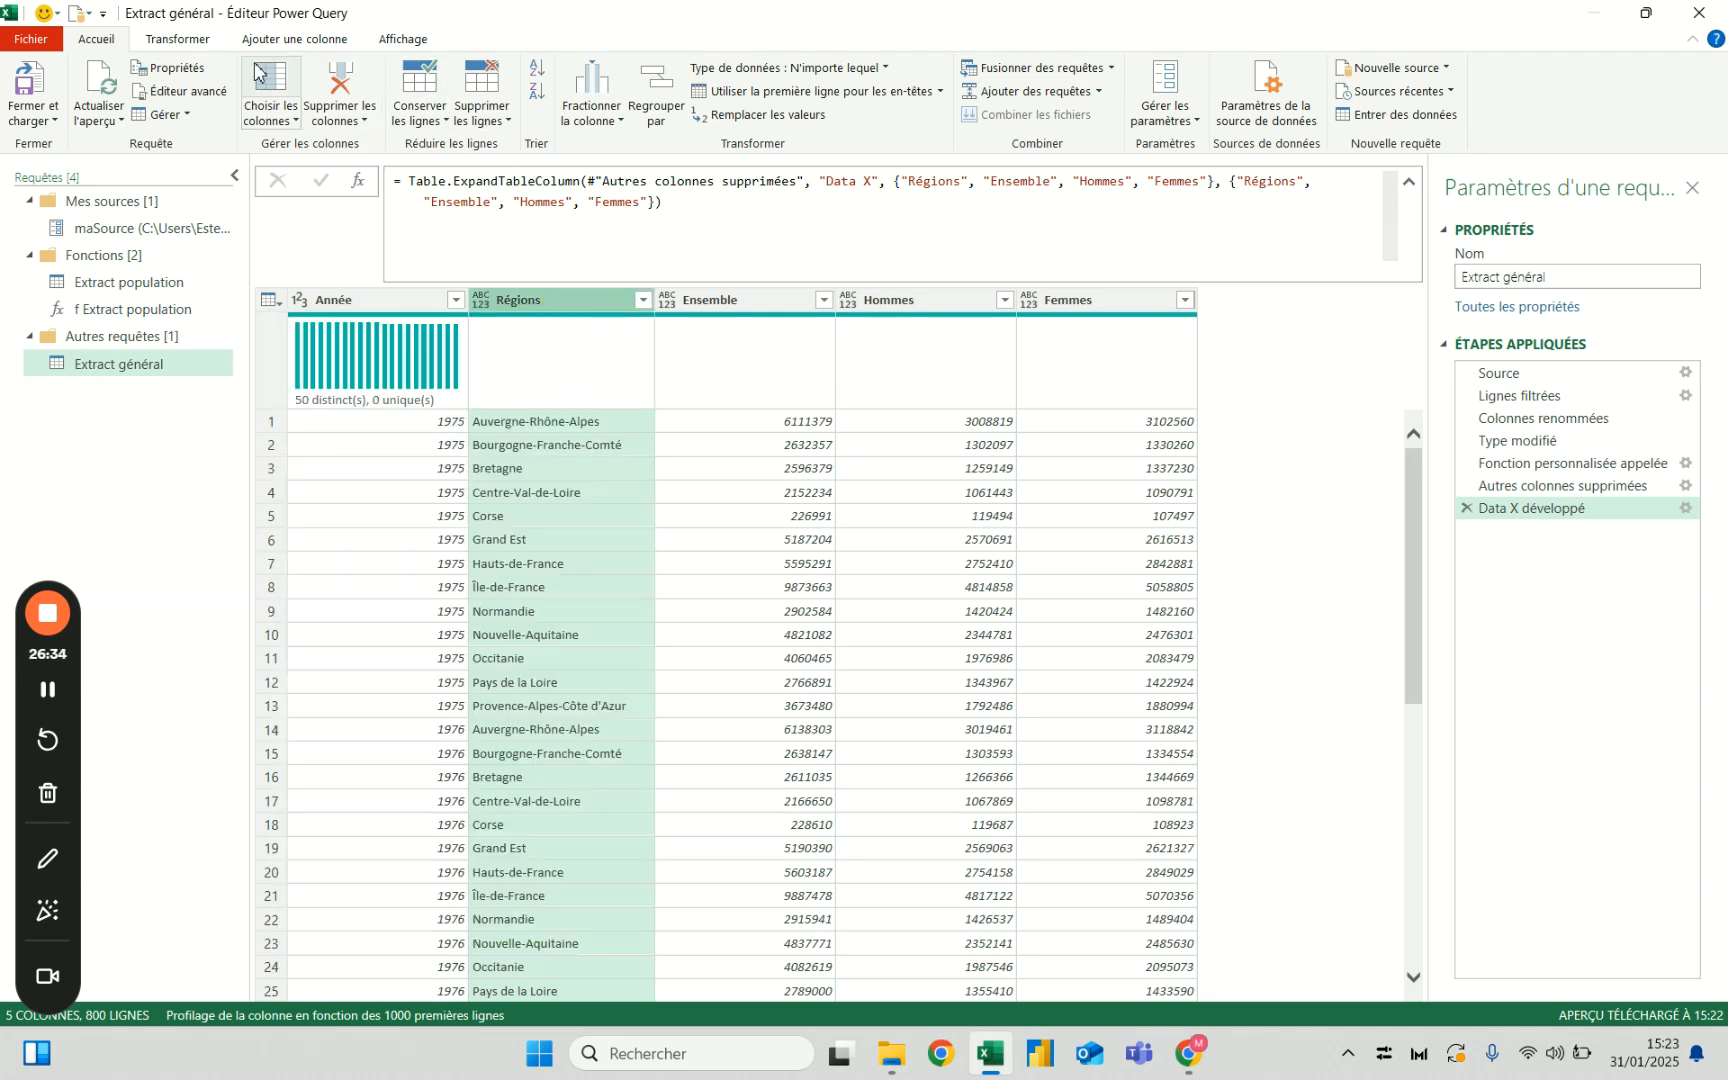
left_click(183, 38)
left_click(600, 67)
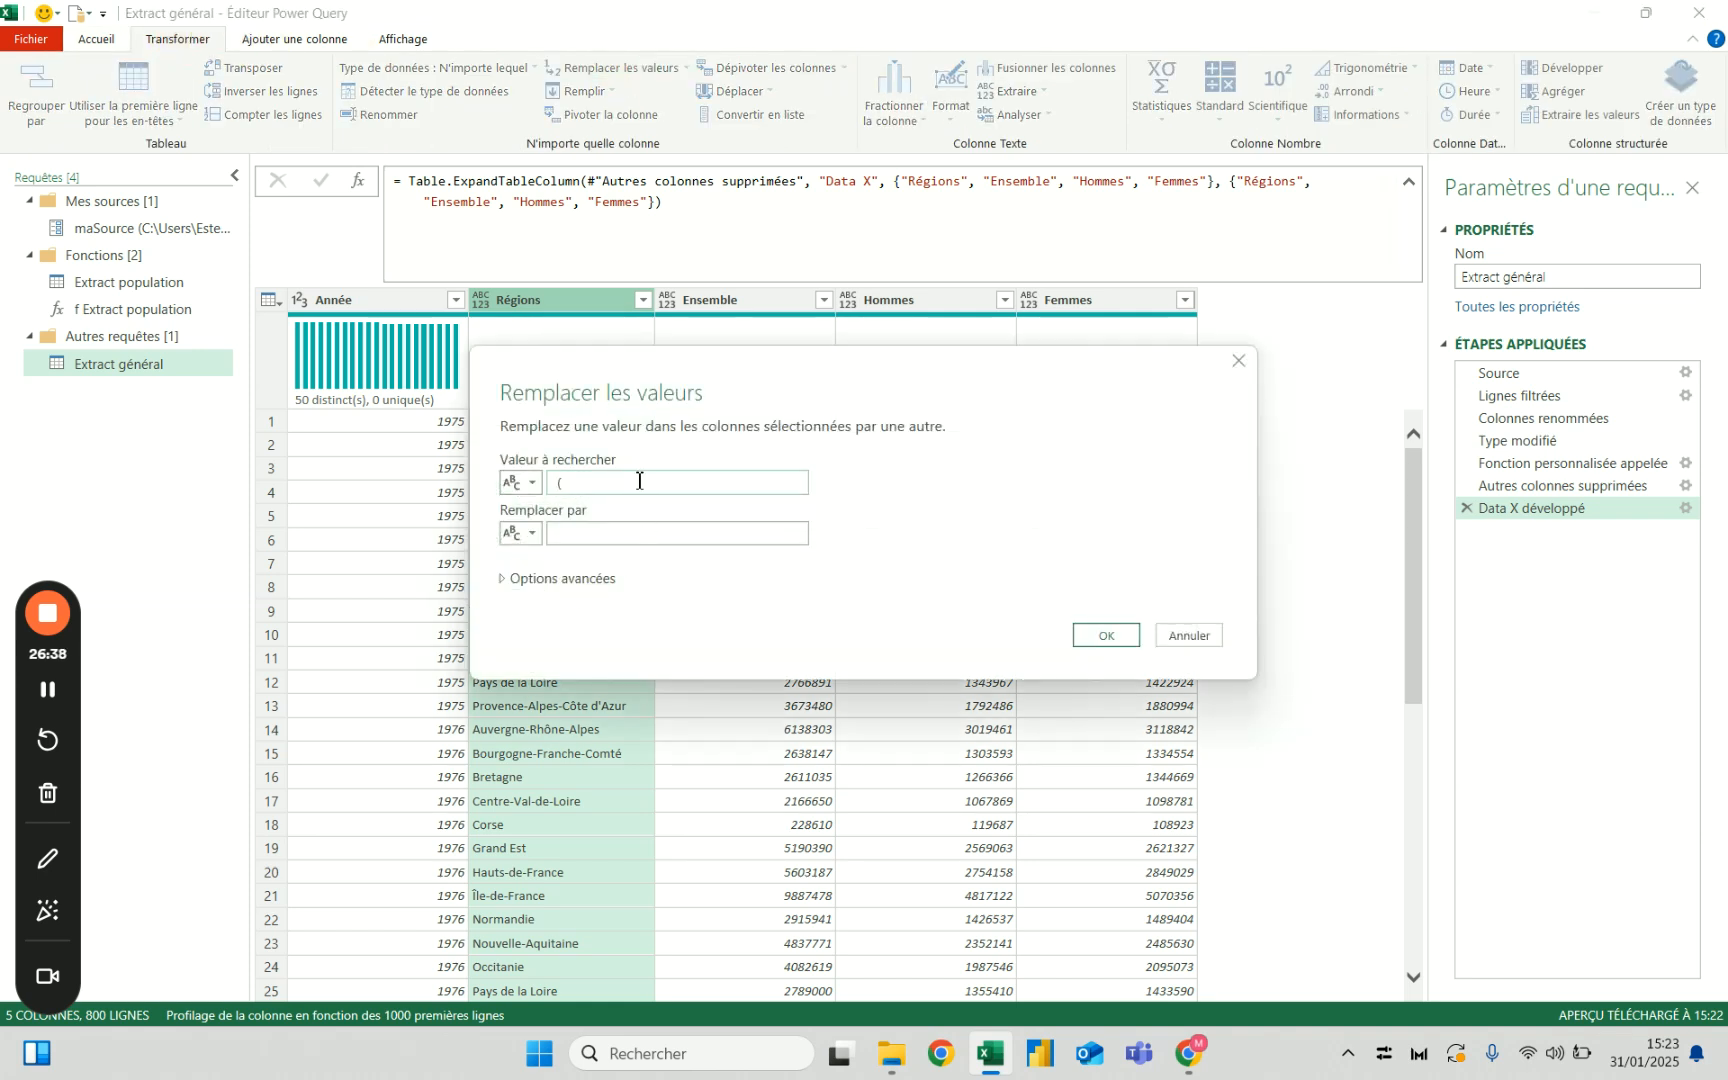
left_click(1106, 636)
left_click(643, 300)
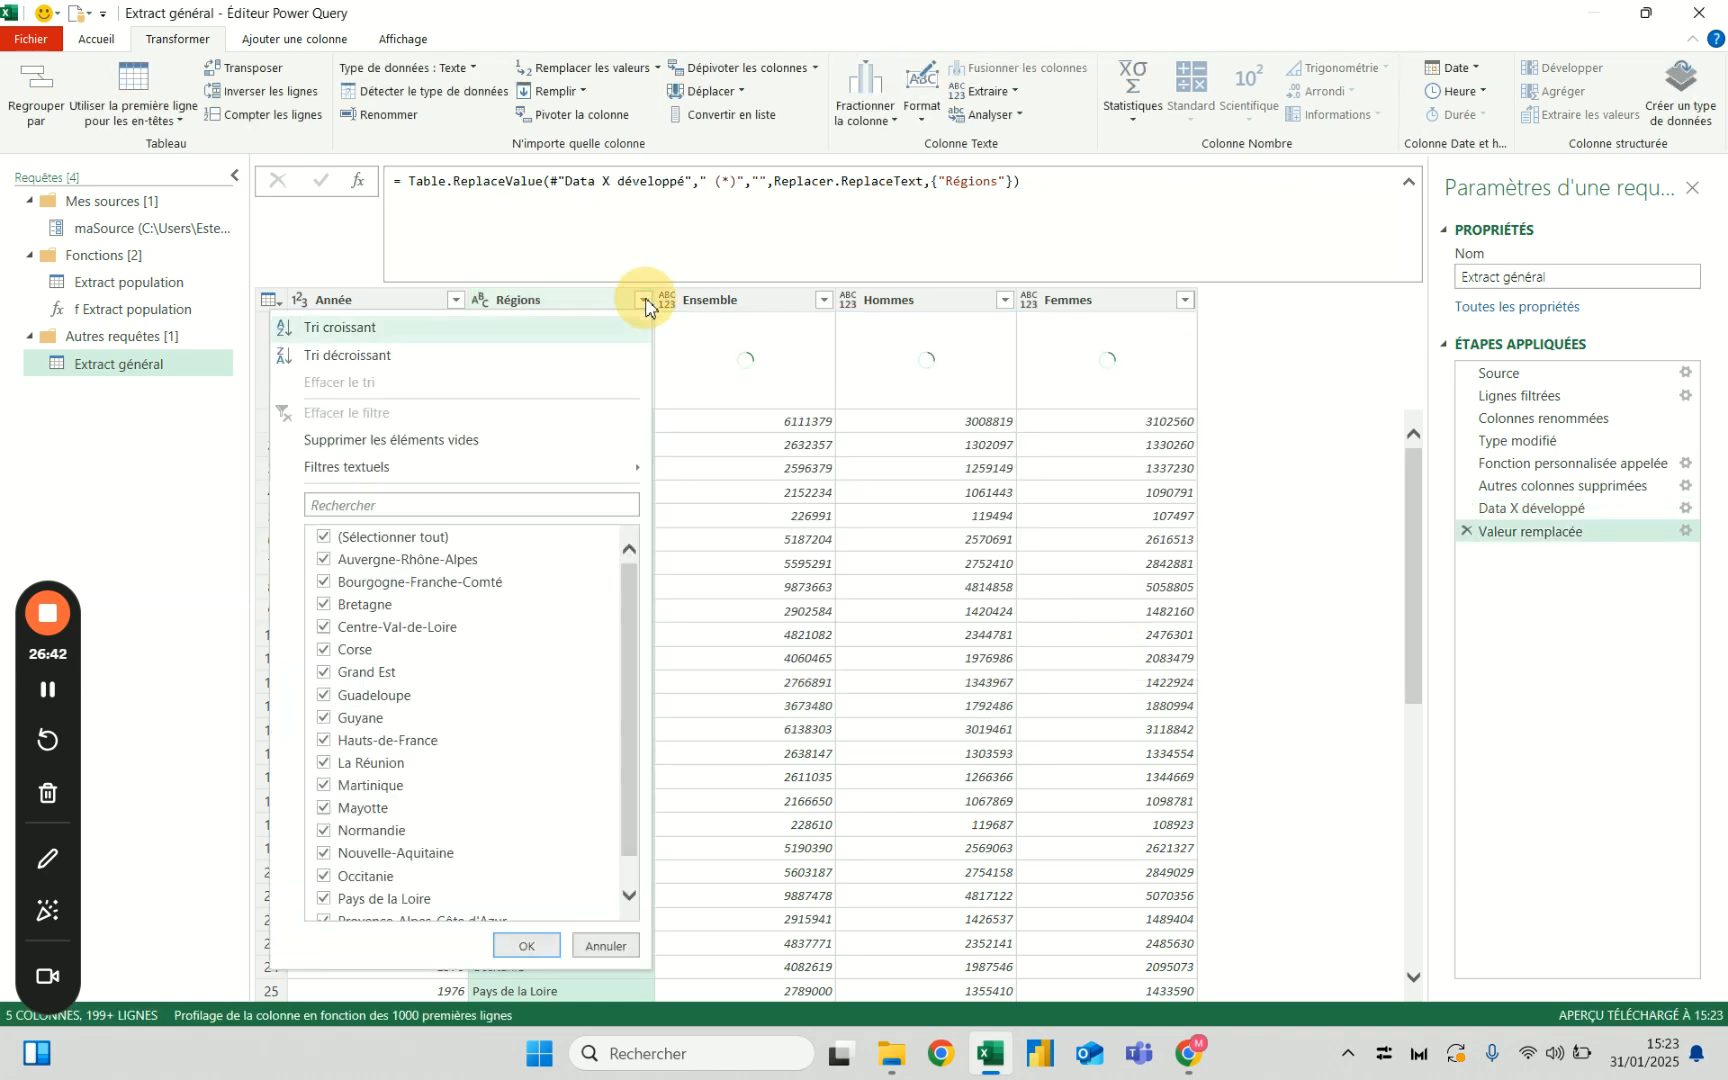
left_click(716, 342)
left_click(748, 180)
left_click(712, 181)
key("BackSpace")
key("Escape")
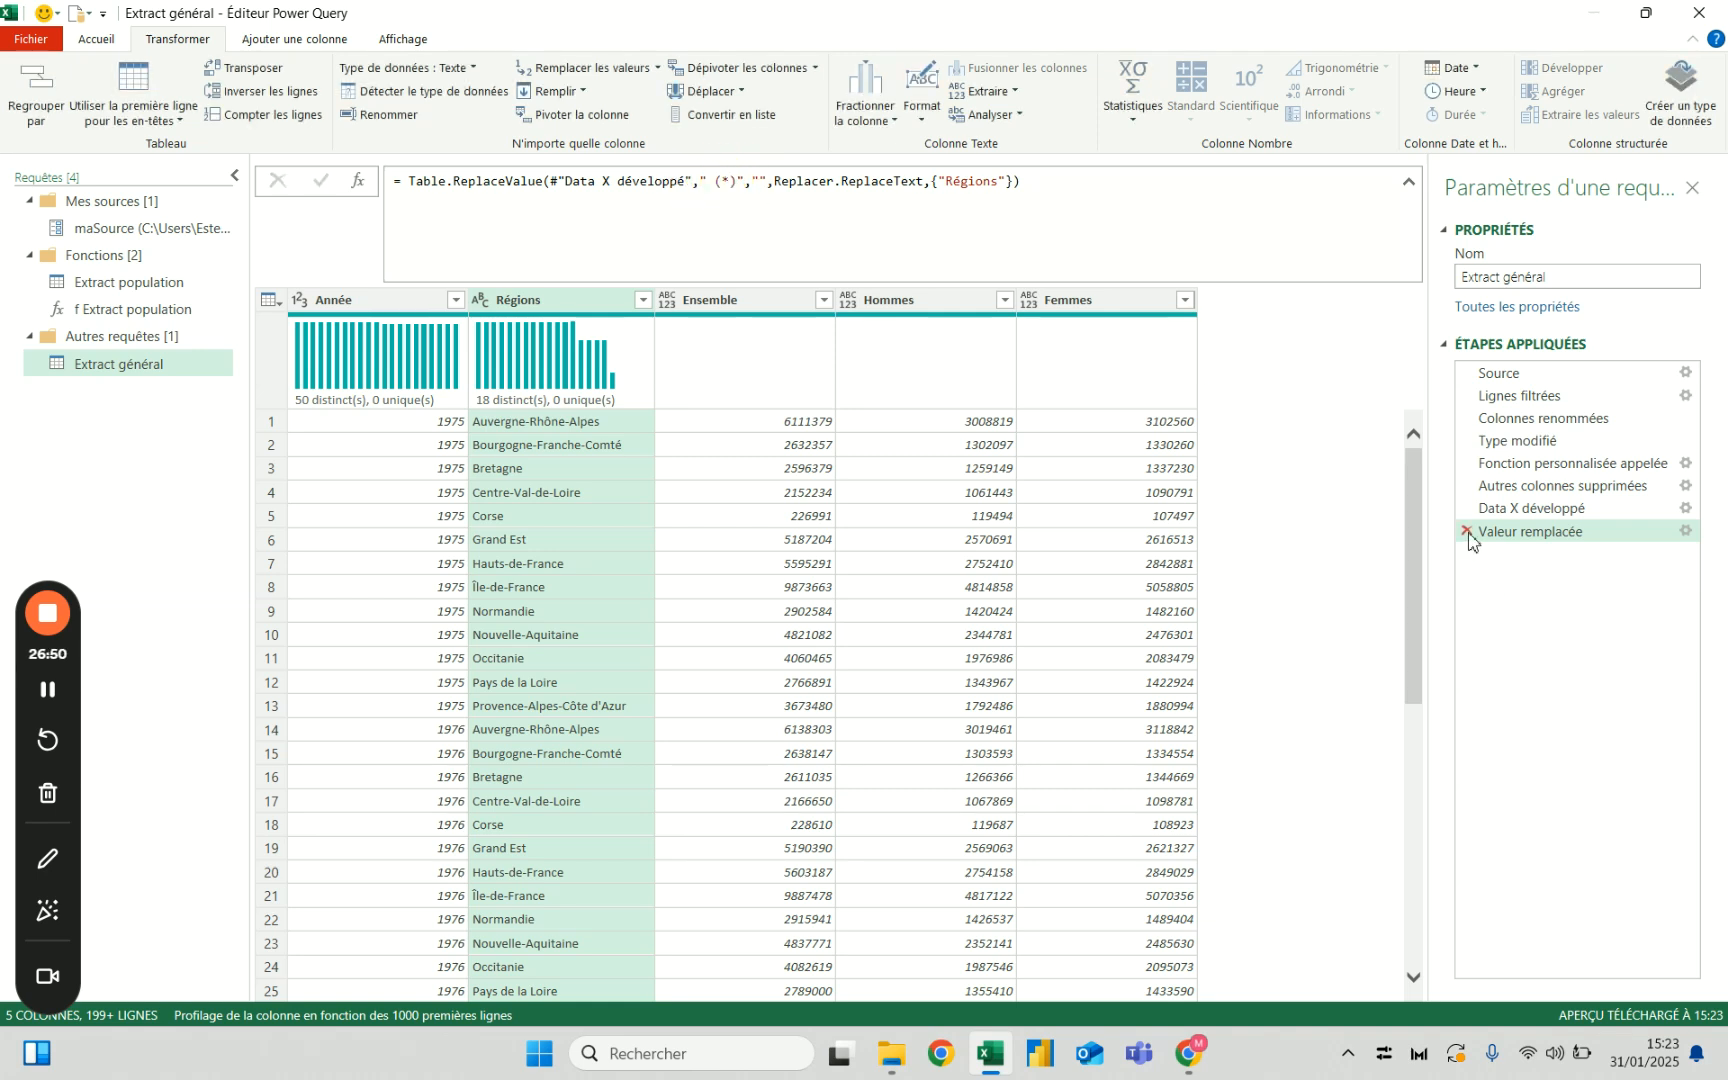
Delete the value replacement step from Extract général and check the Fin line and the returned step in the f Extract population function.
left_click(1467, 533)
left_click(180, 310)
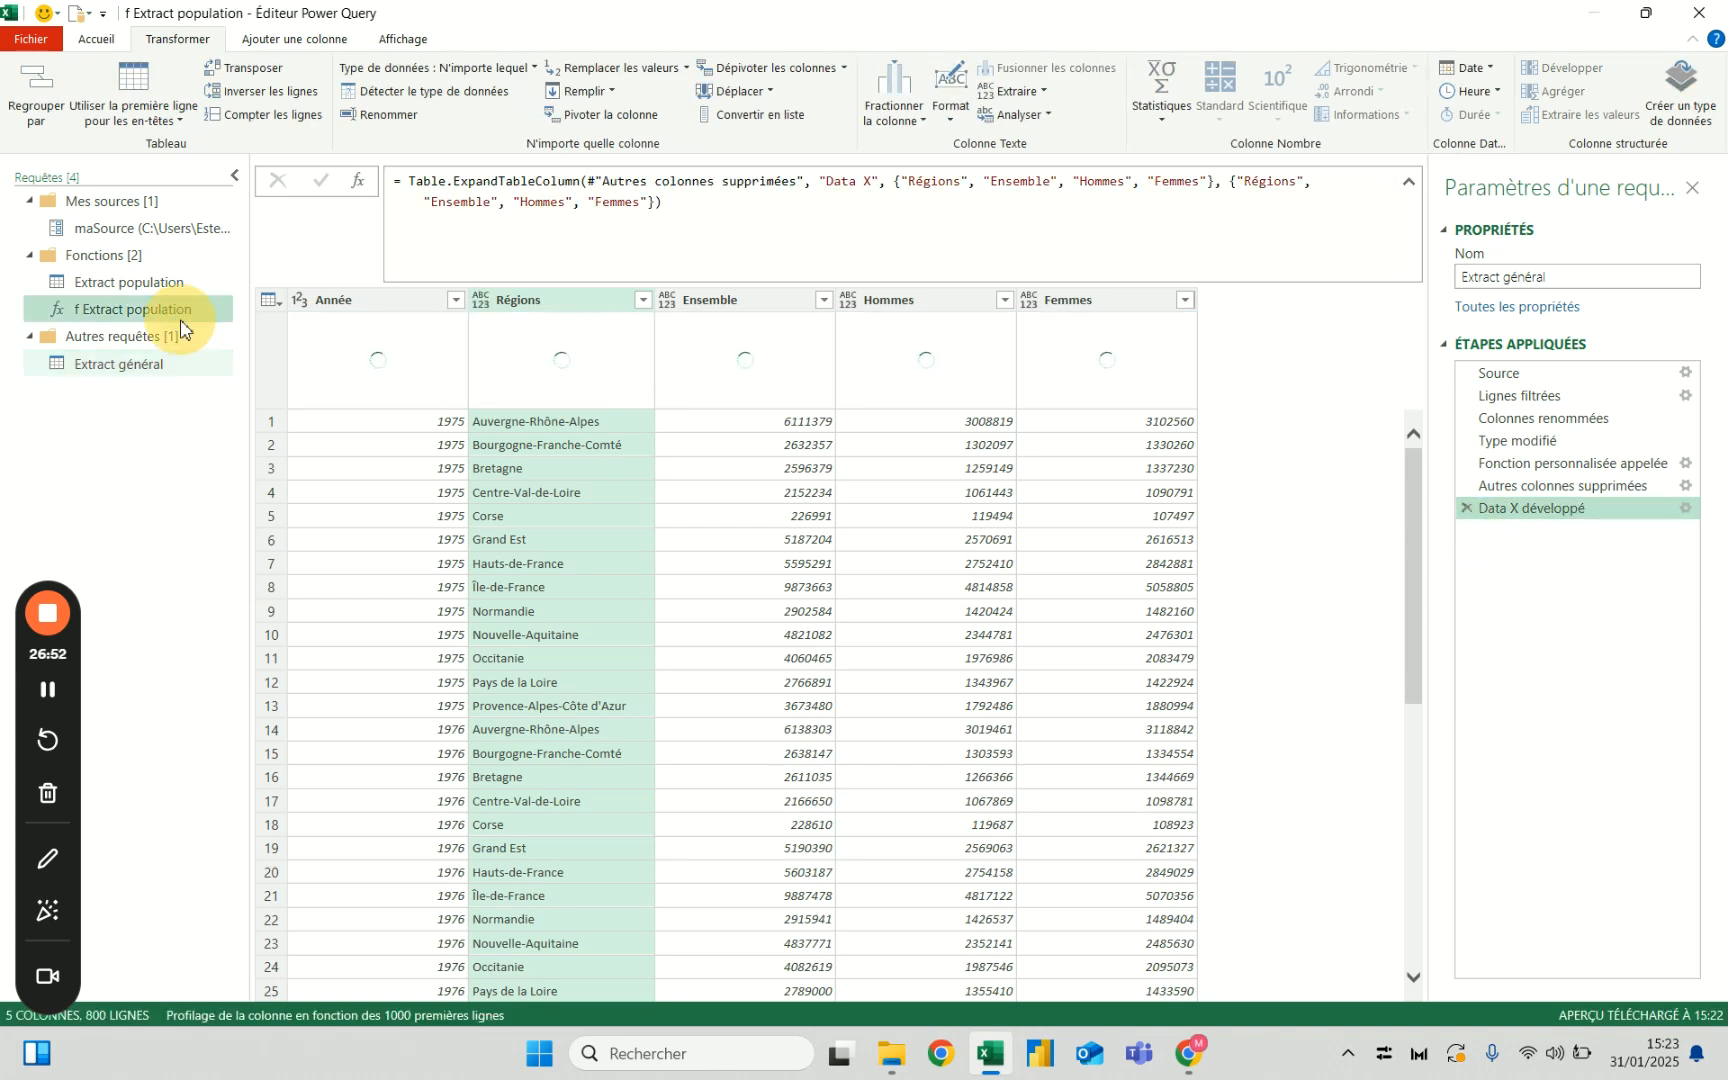
scroll(1100, 246, "down", 10)
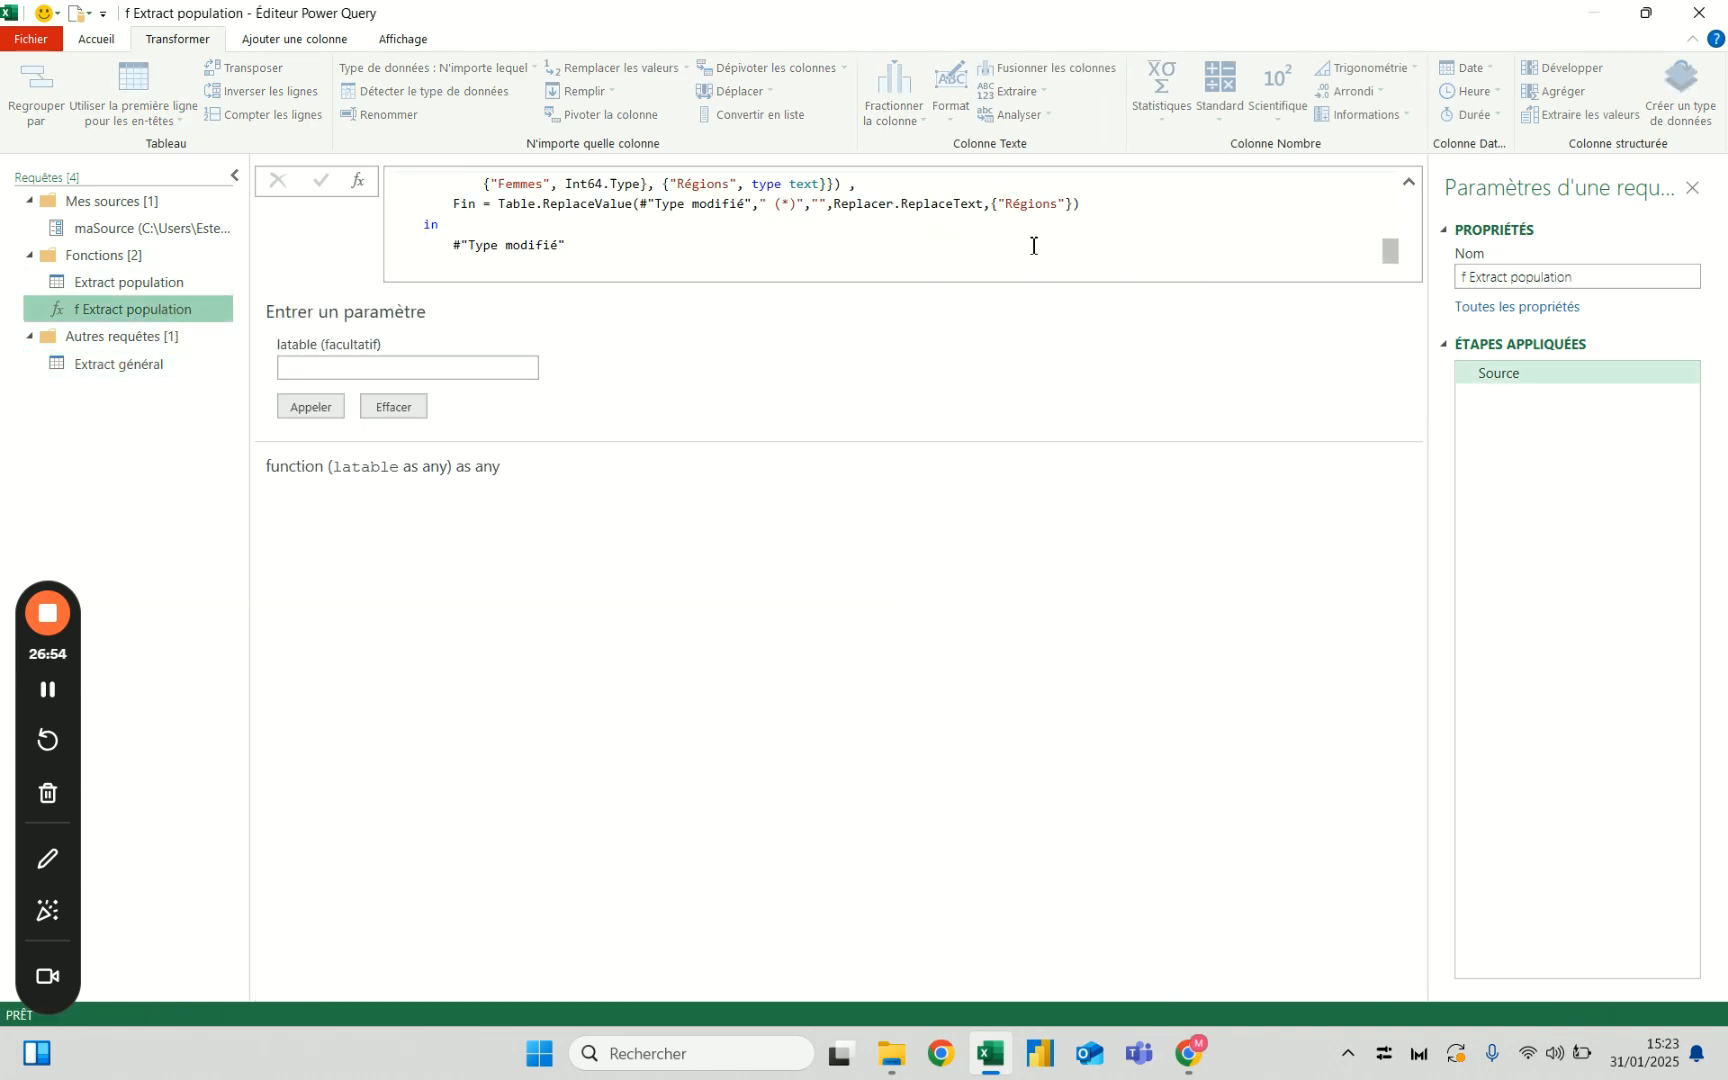
left_click(802, 204)
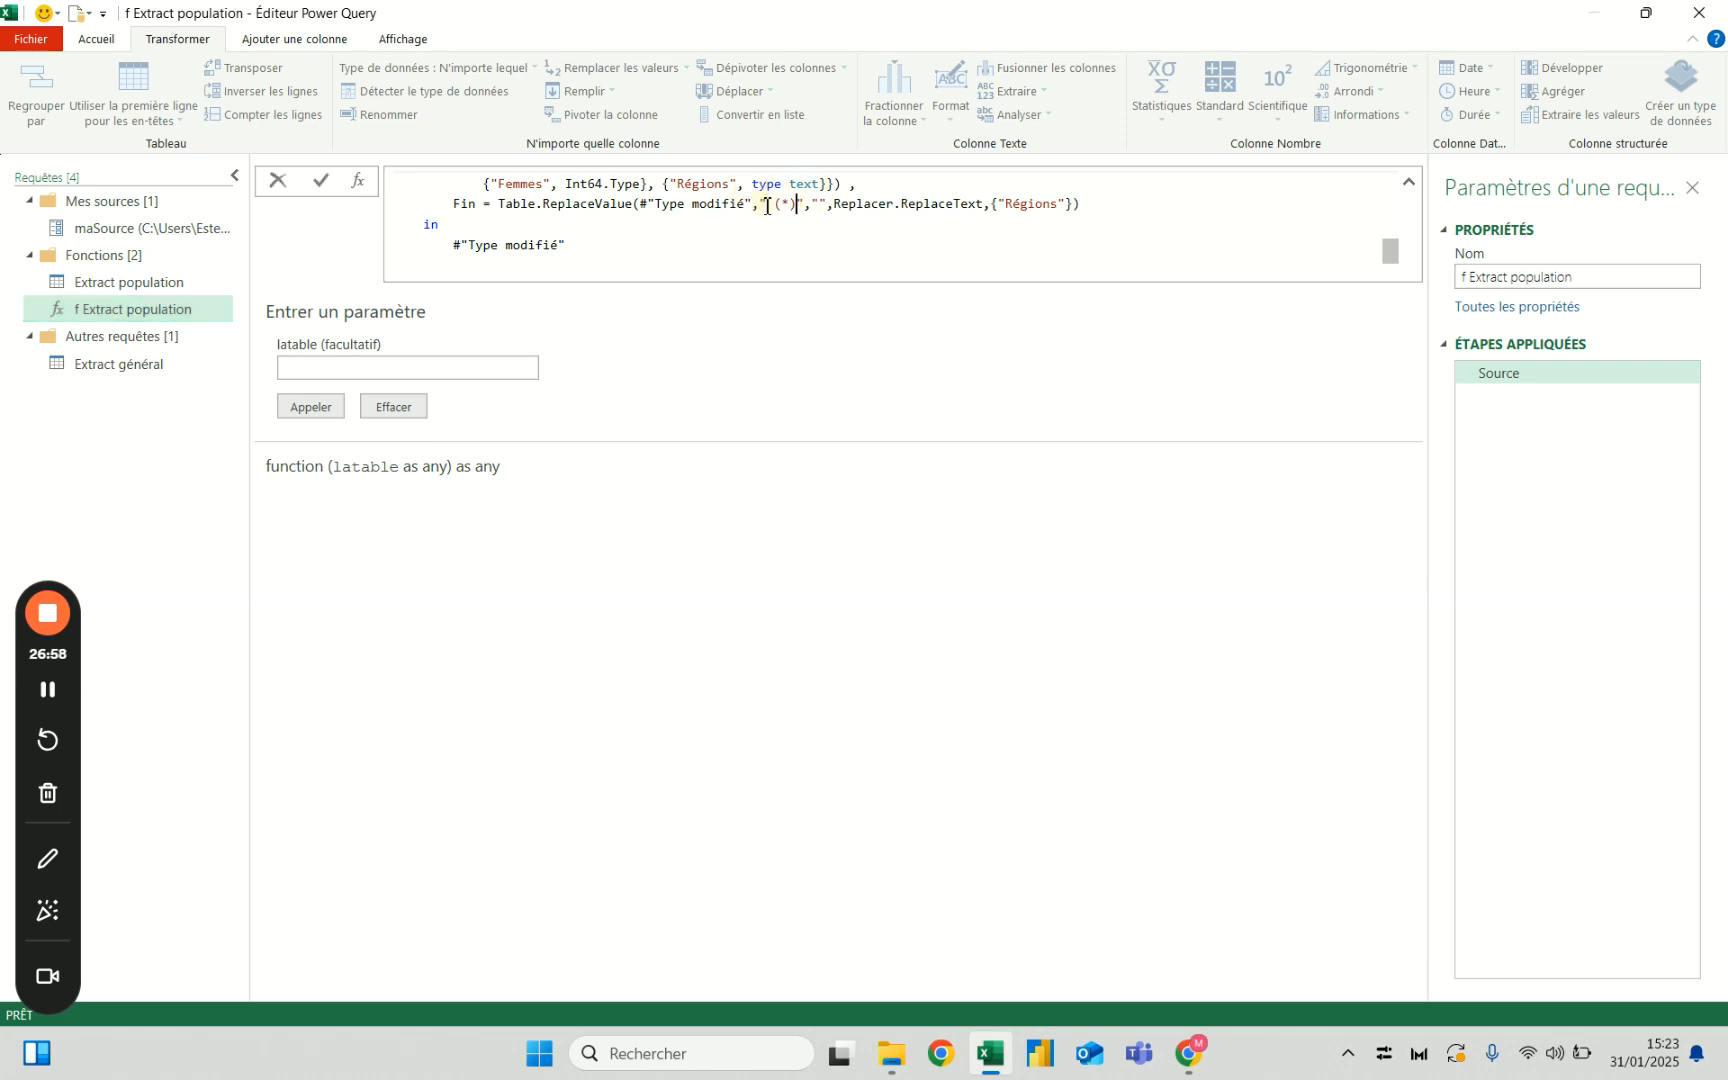
left_click(324, 184)
scroll(445, 270, "up", 2)
scroll(487, 262, "down", 2)
left_click_drag(584, 246, 453, 246)
scroll(453, 247, "up", 1)
left_click(317, 181)
In the advanced editor, make the inner expression of the f Extract population function return Fin.
left_click(100, 38)
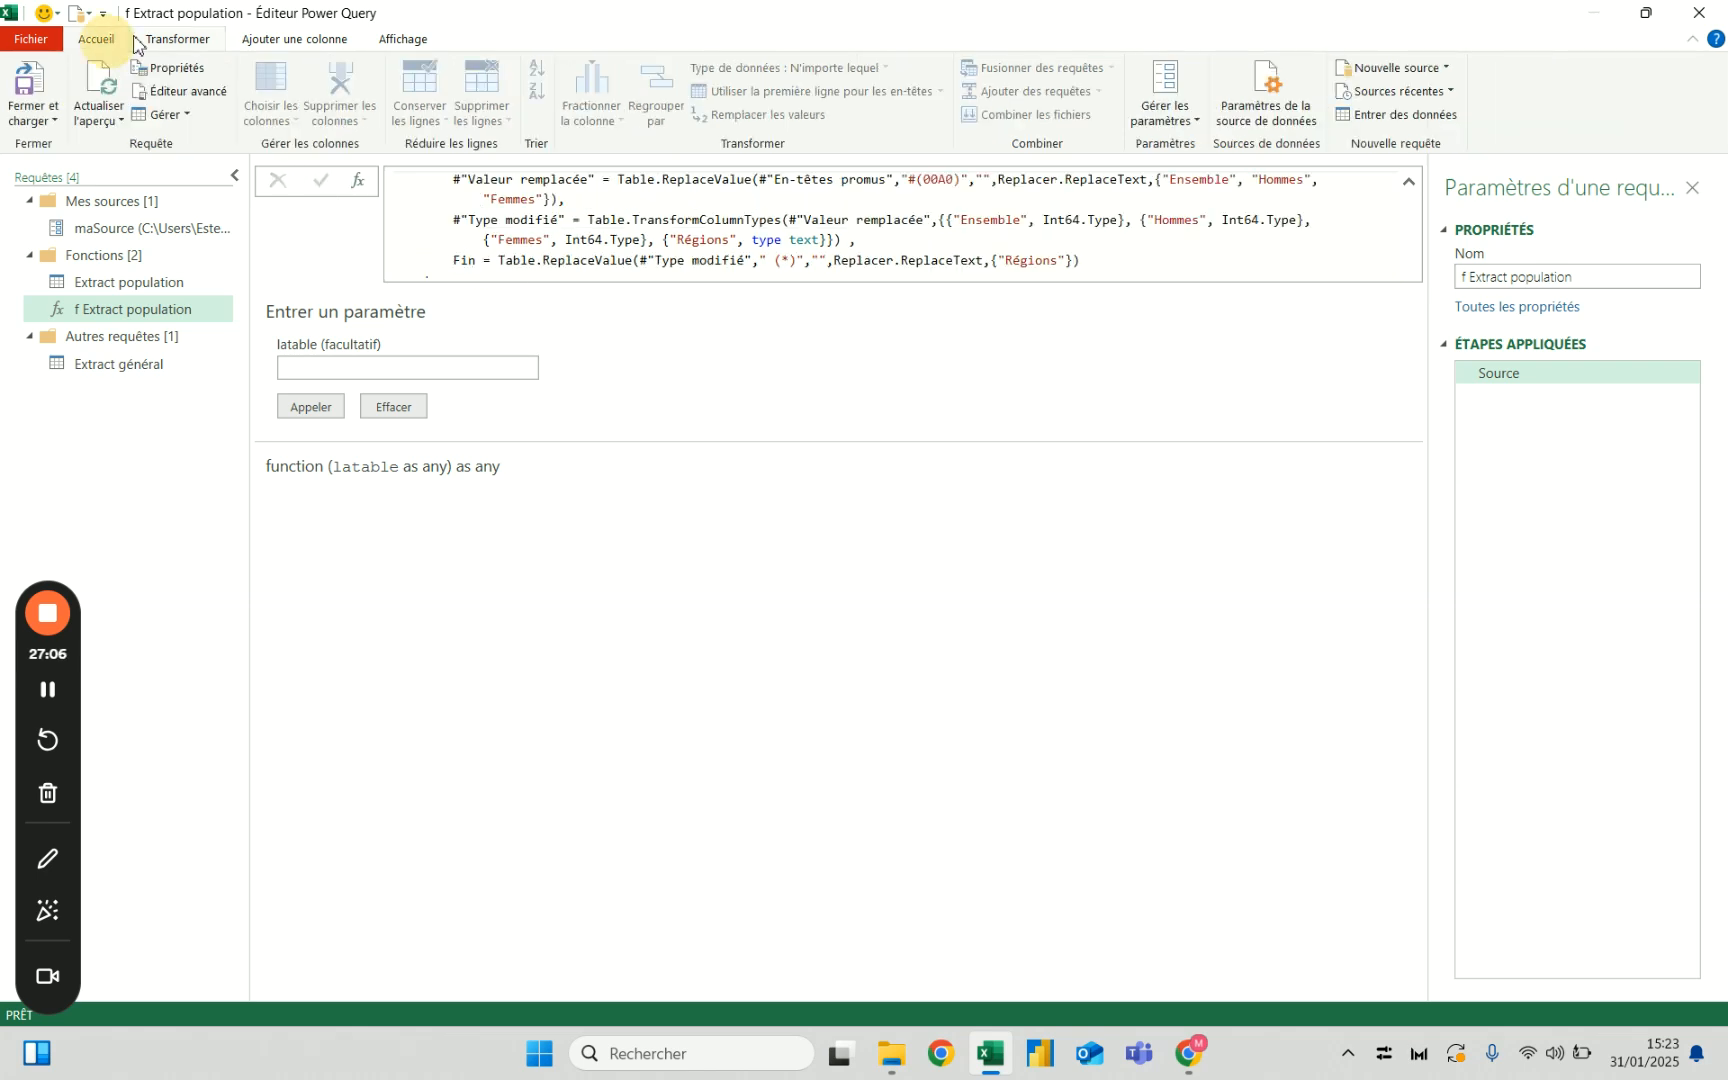
left_click(195, 92)
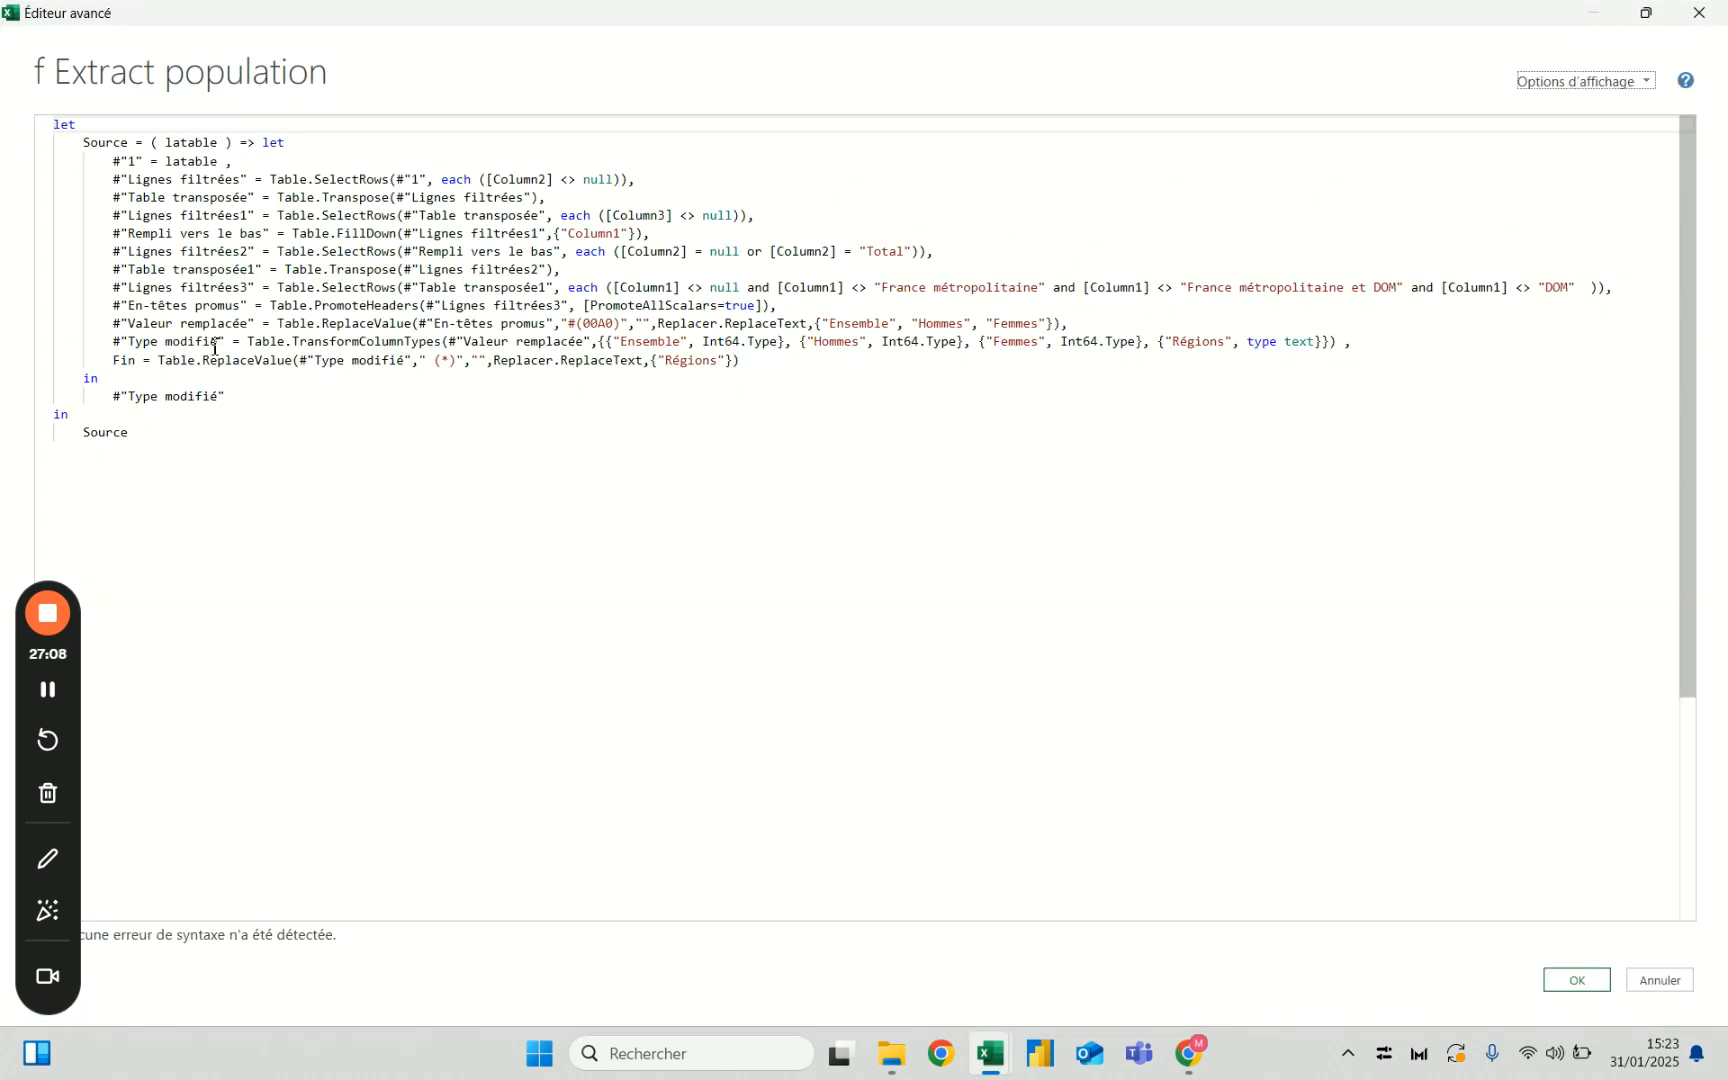
left_click(160, 397)
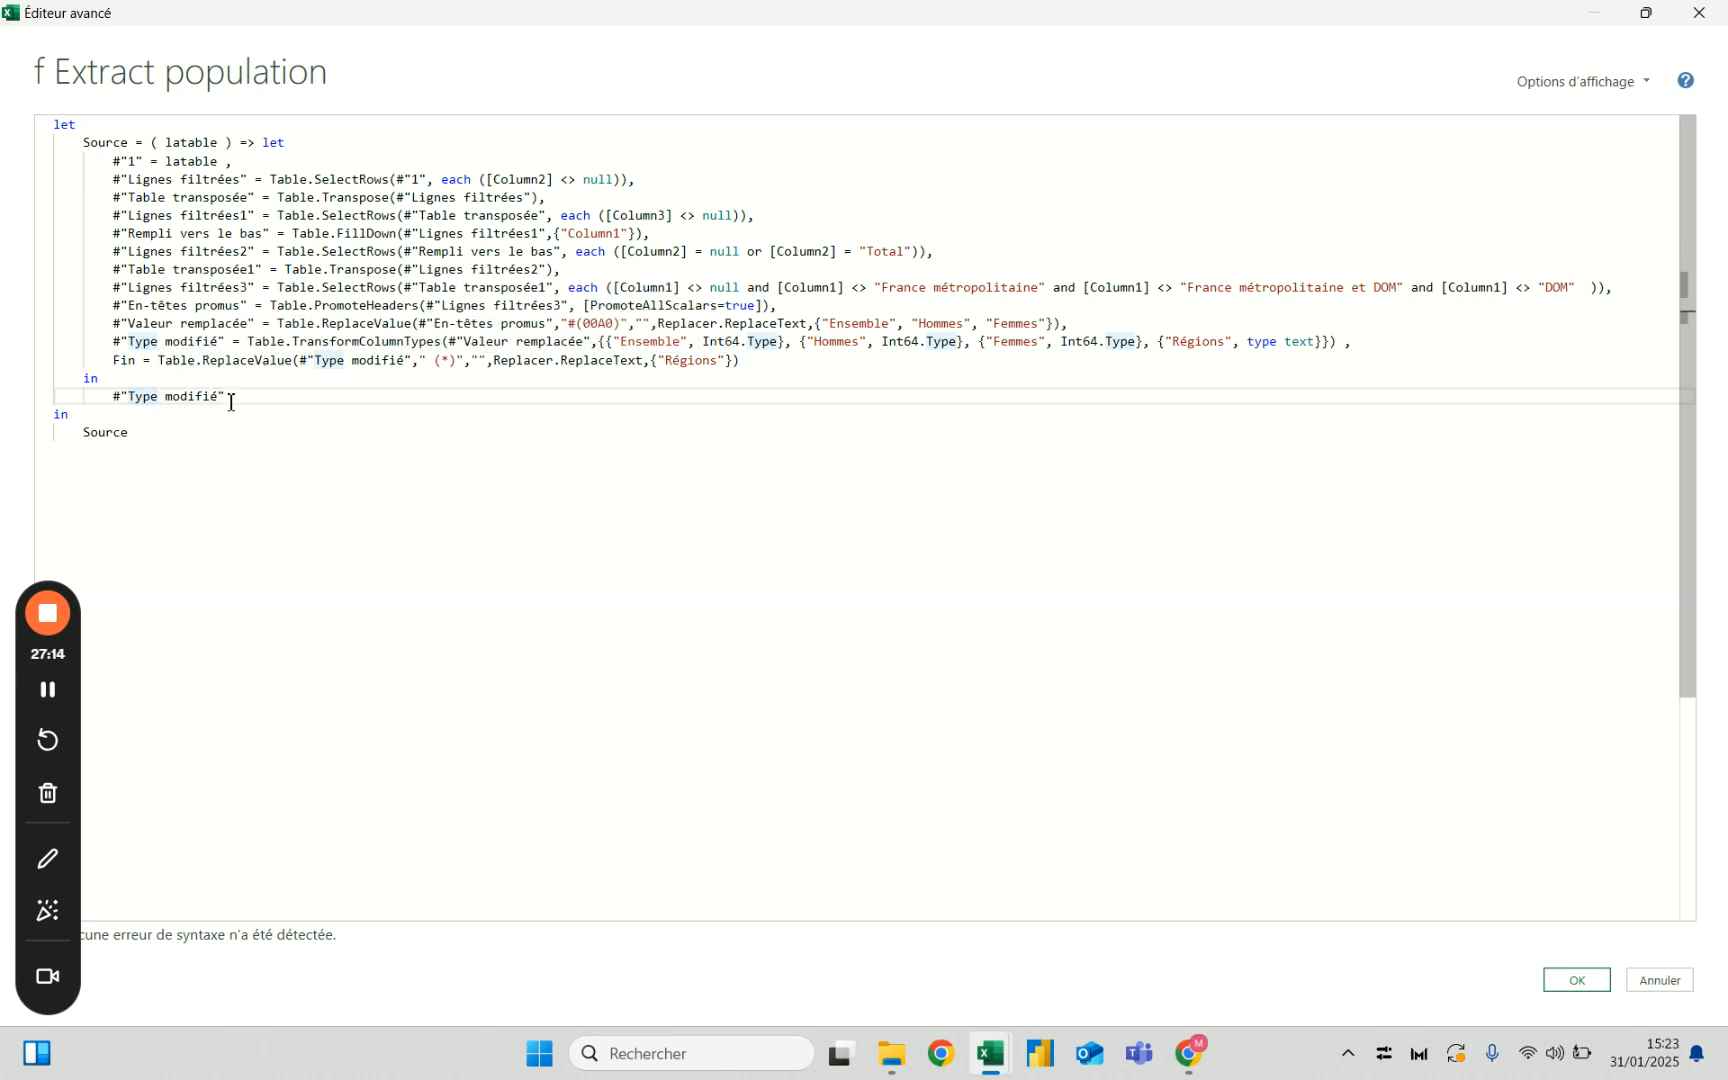
left_click_drag(258, 401, 116, 398)
type("Fin")
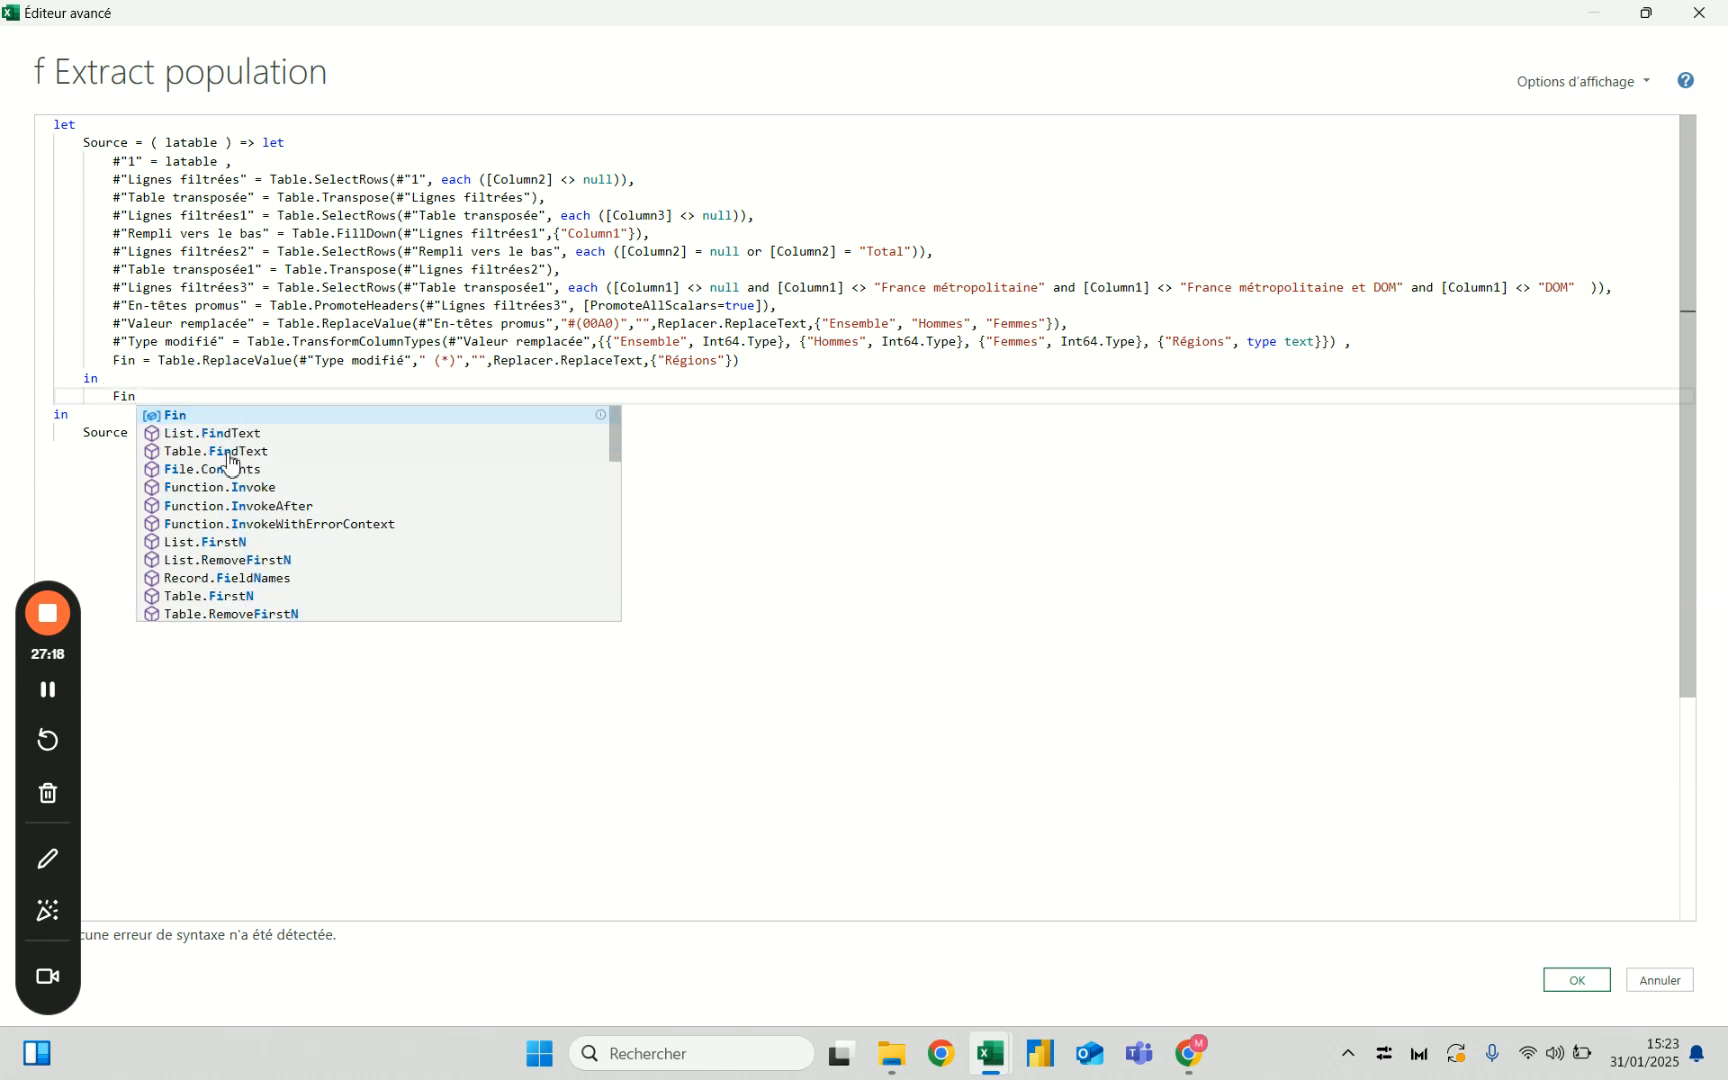
left_click(101, 433)
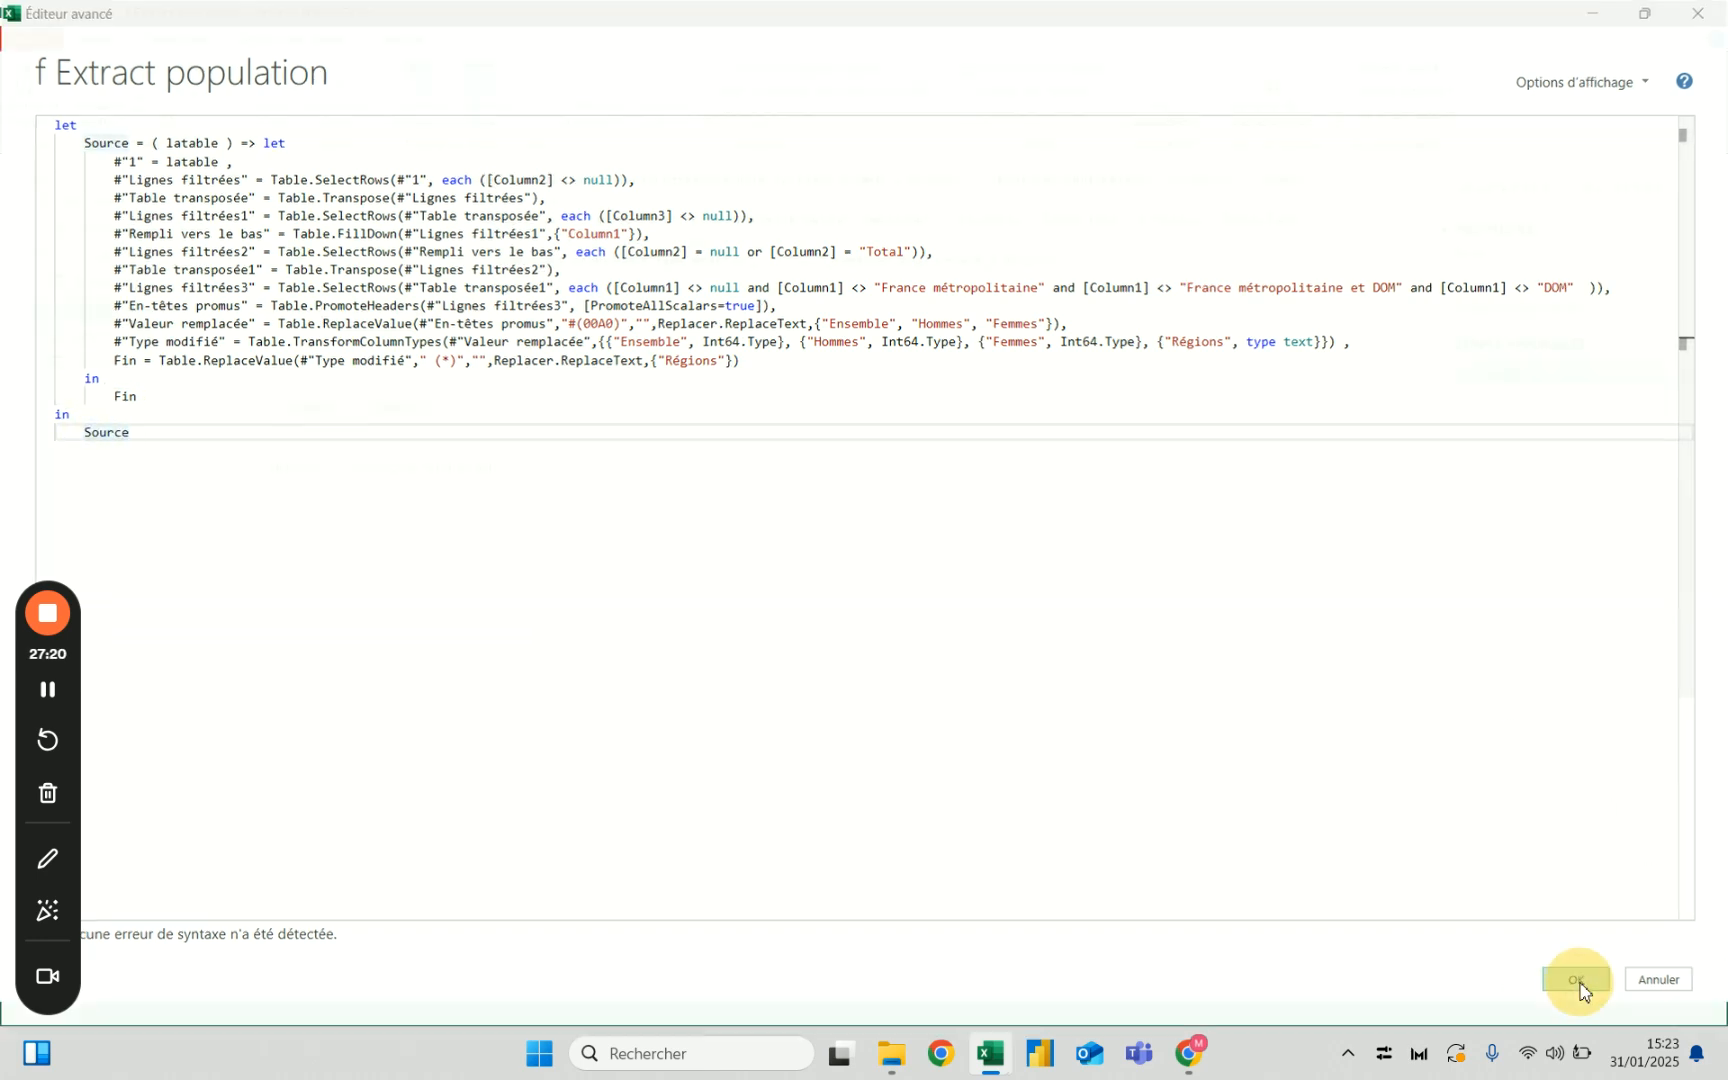
left_click(1578, 980)
Examine the full list of Régions values in Extract général, looking for duplicates or leftover suffixes.
left_click(156, 365)
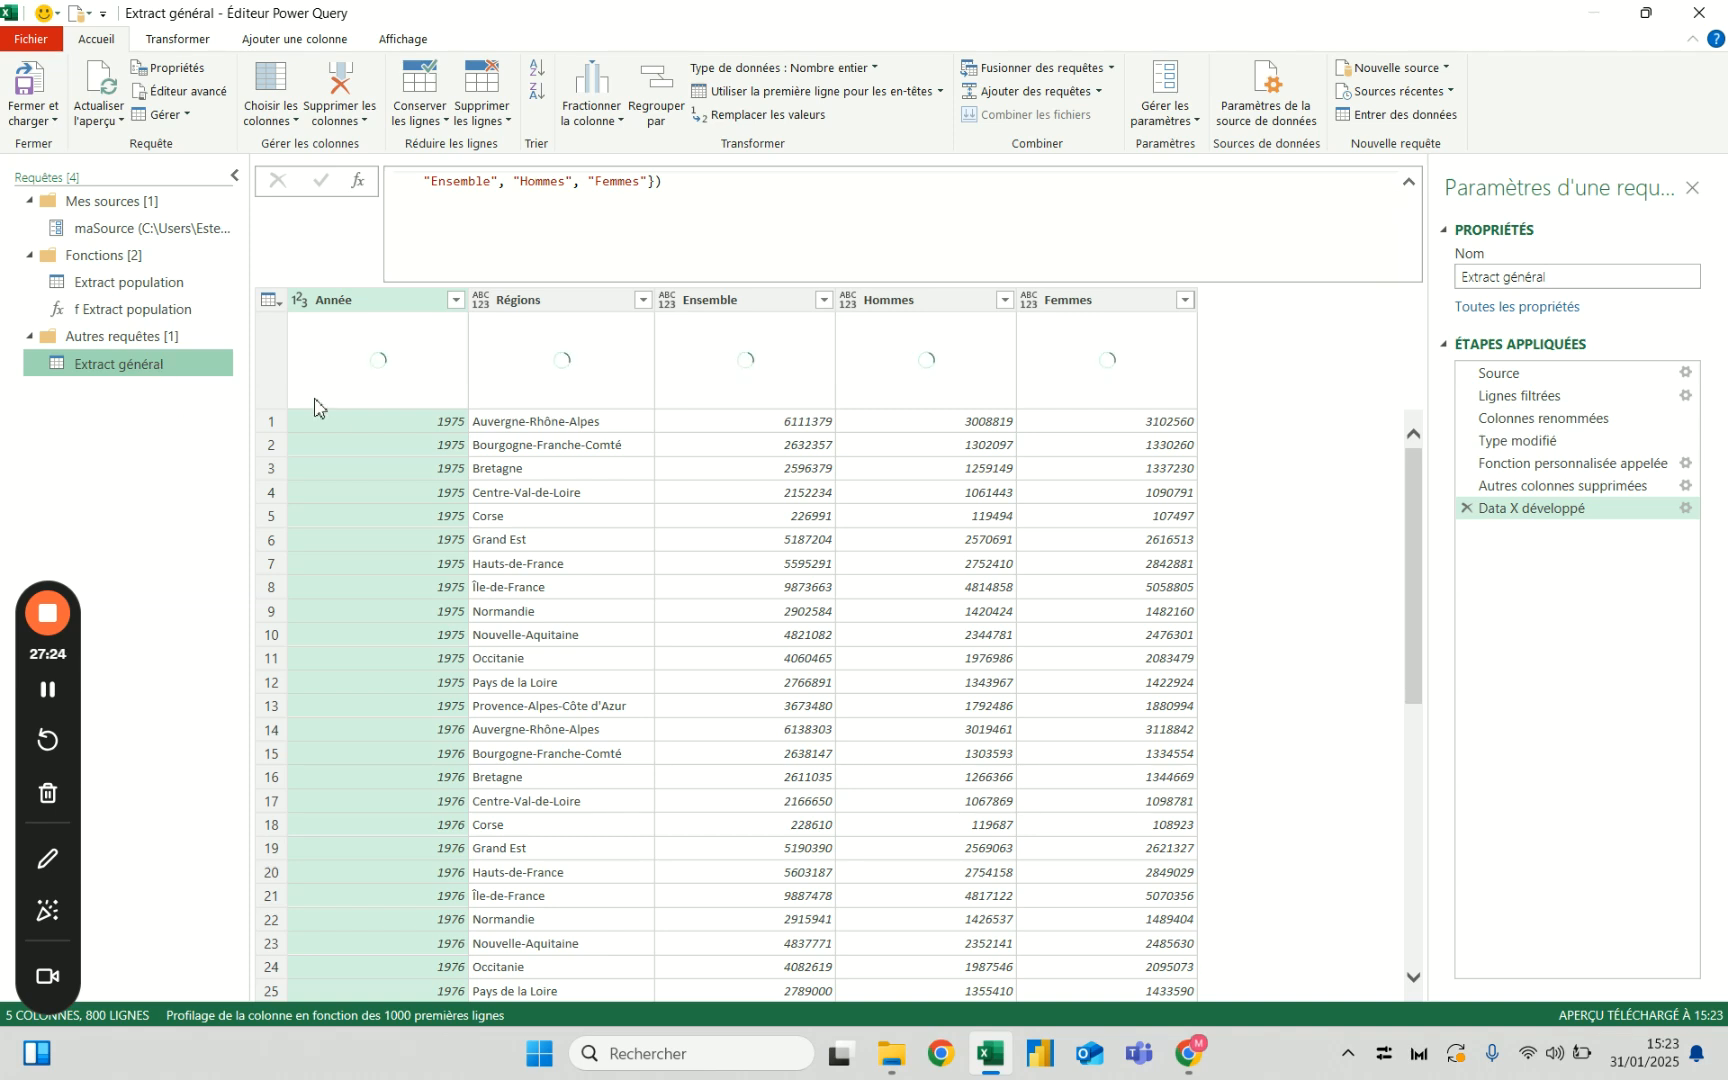
left_click(643, 300)
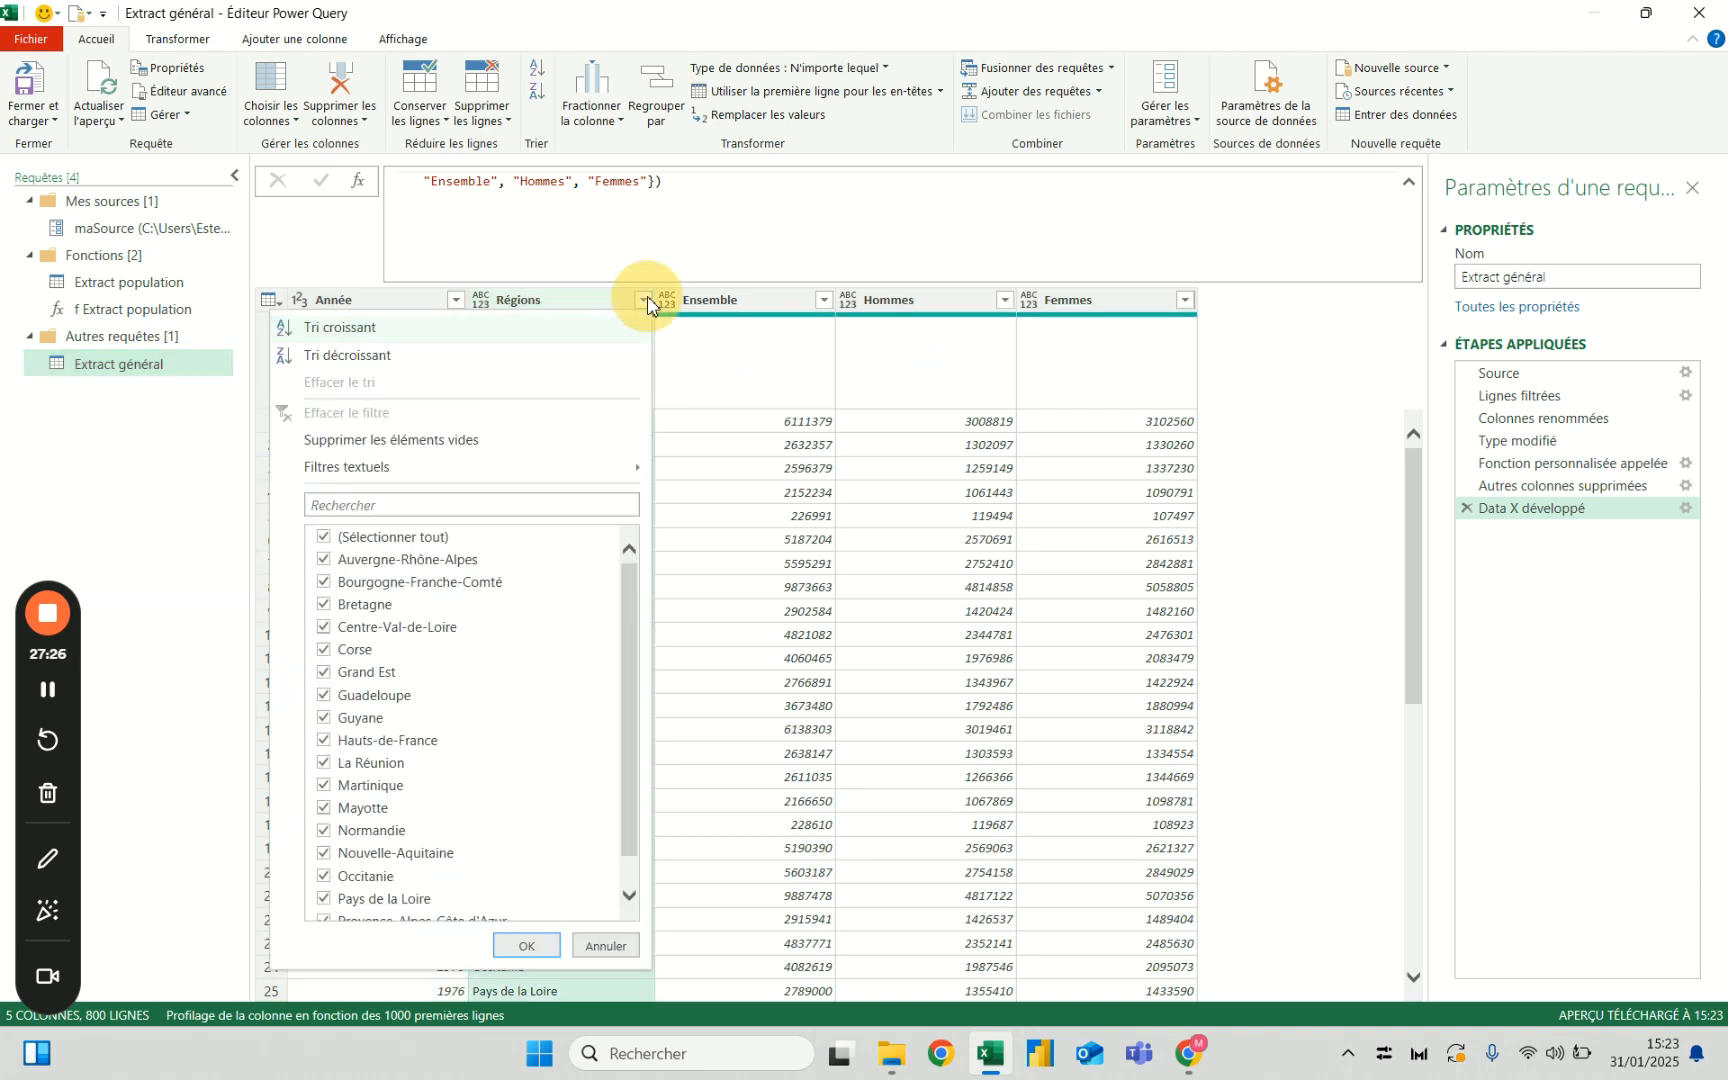
scroll(445, 637, "down", 1)
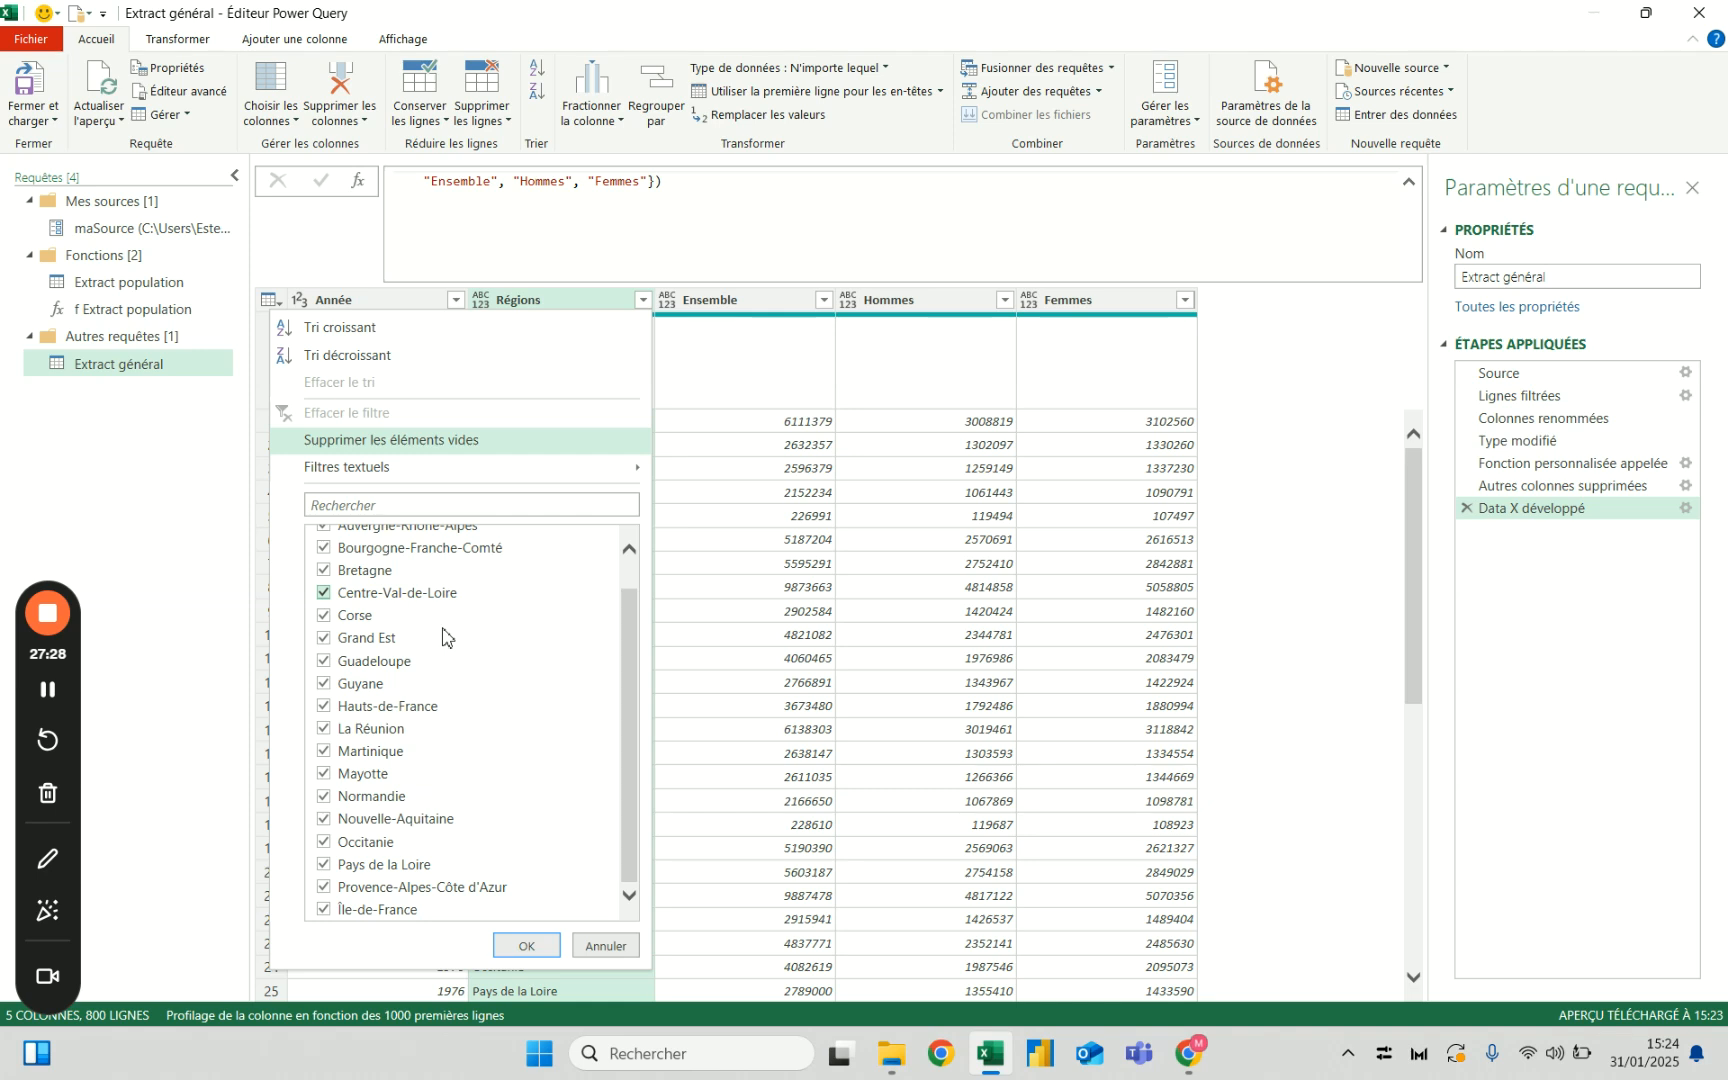
scroll(443, 637, "up", 1)
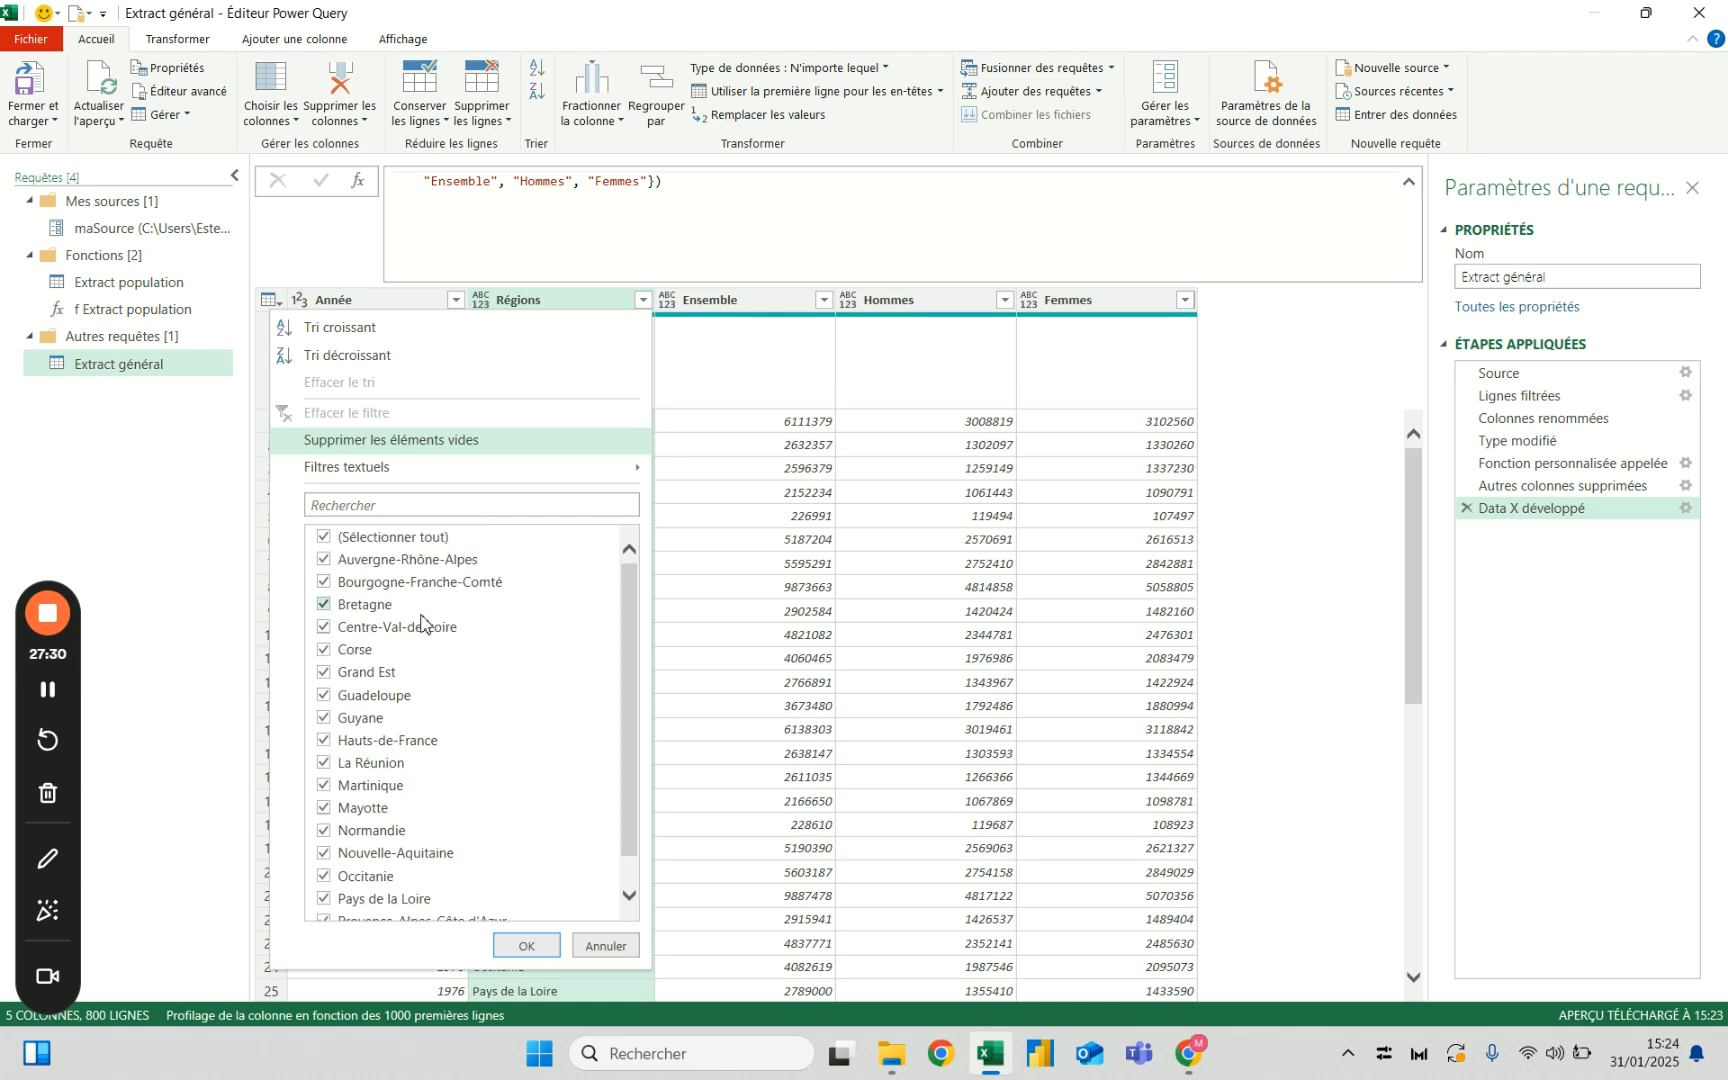
left_click(523, 300)
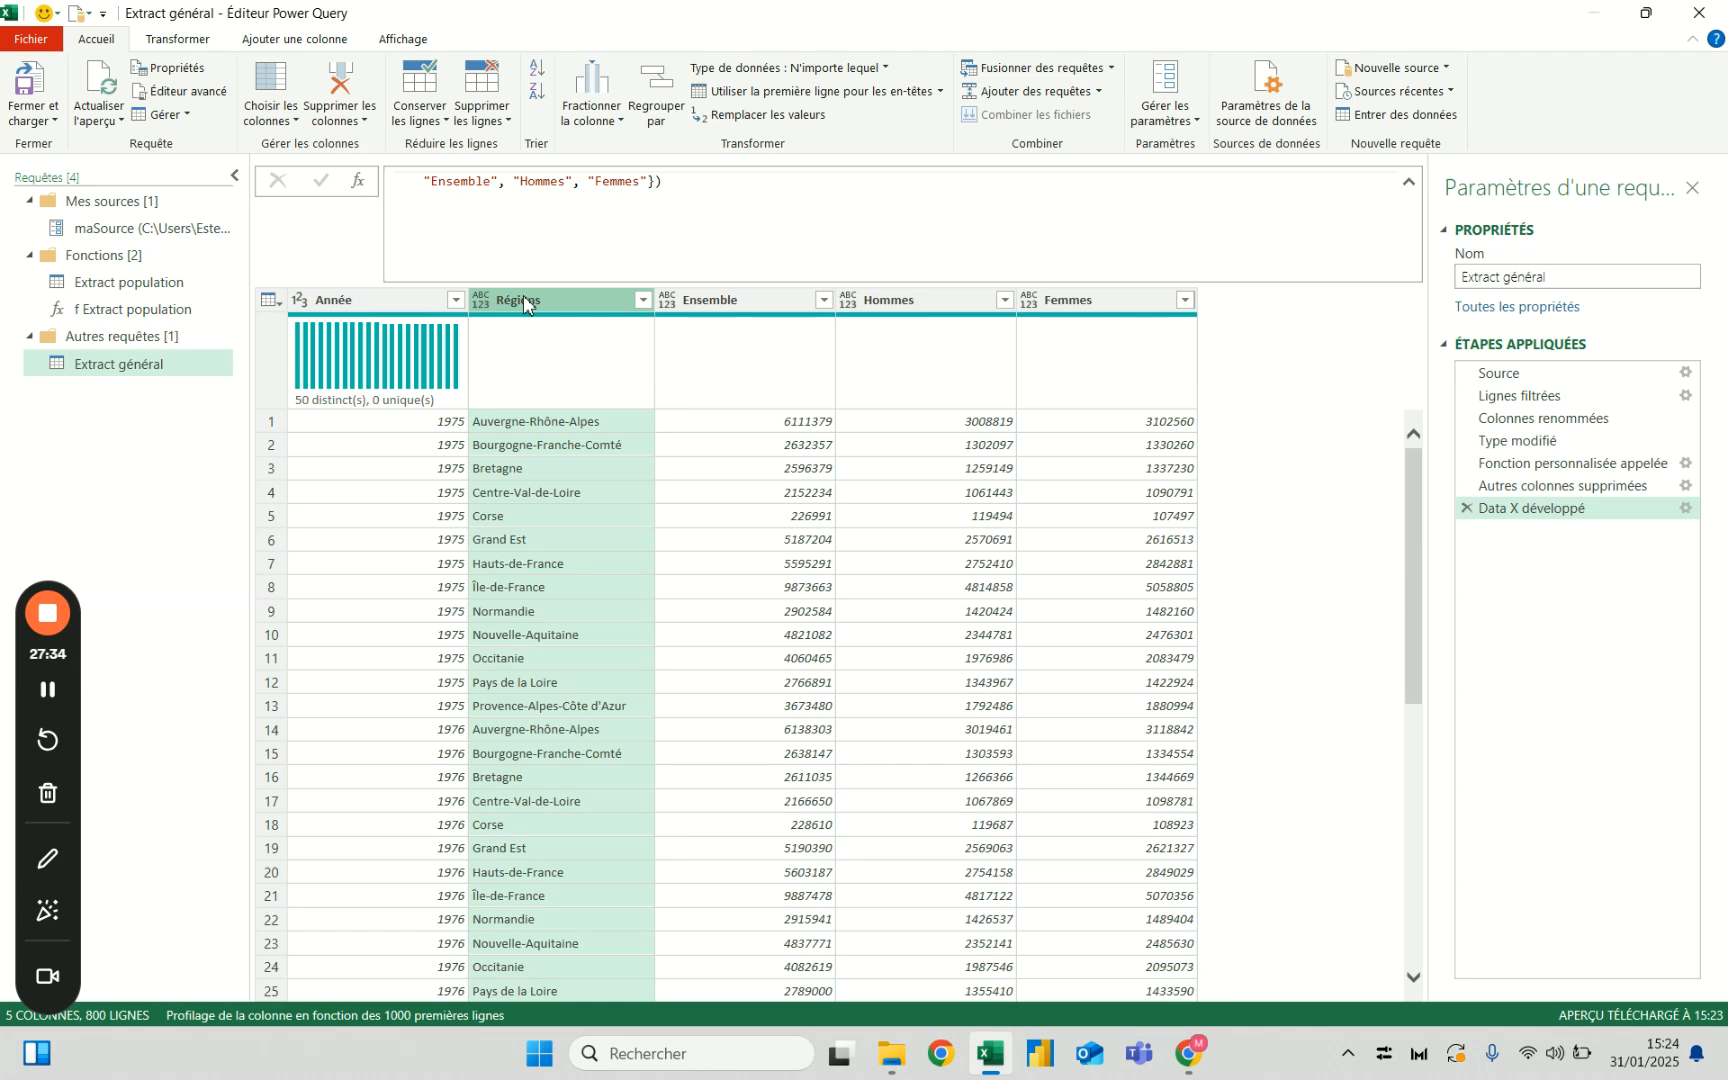
left_click(642, 300)
scroll(400, 700, "down", 1)
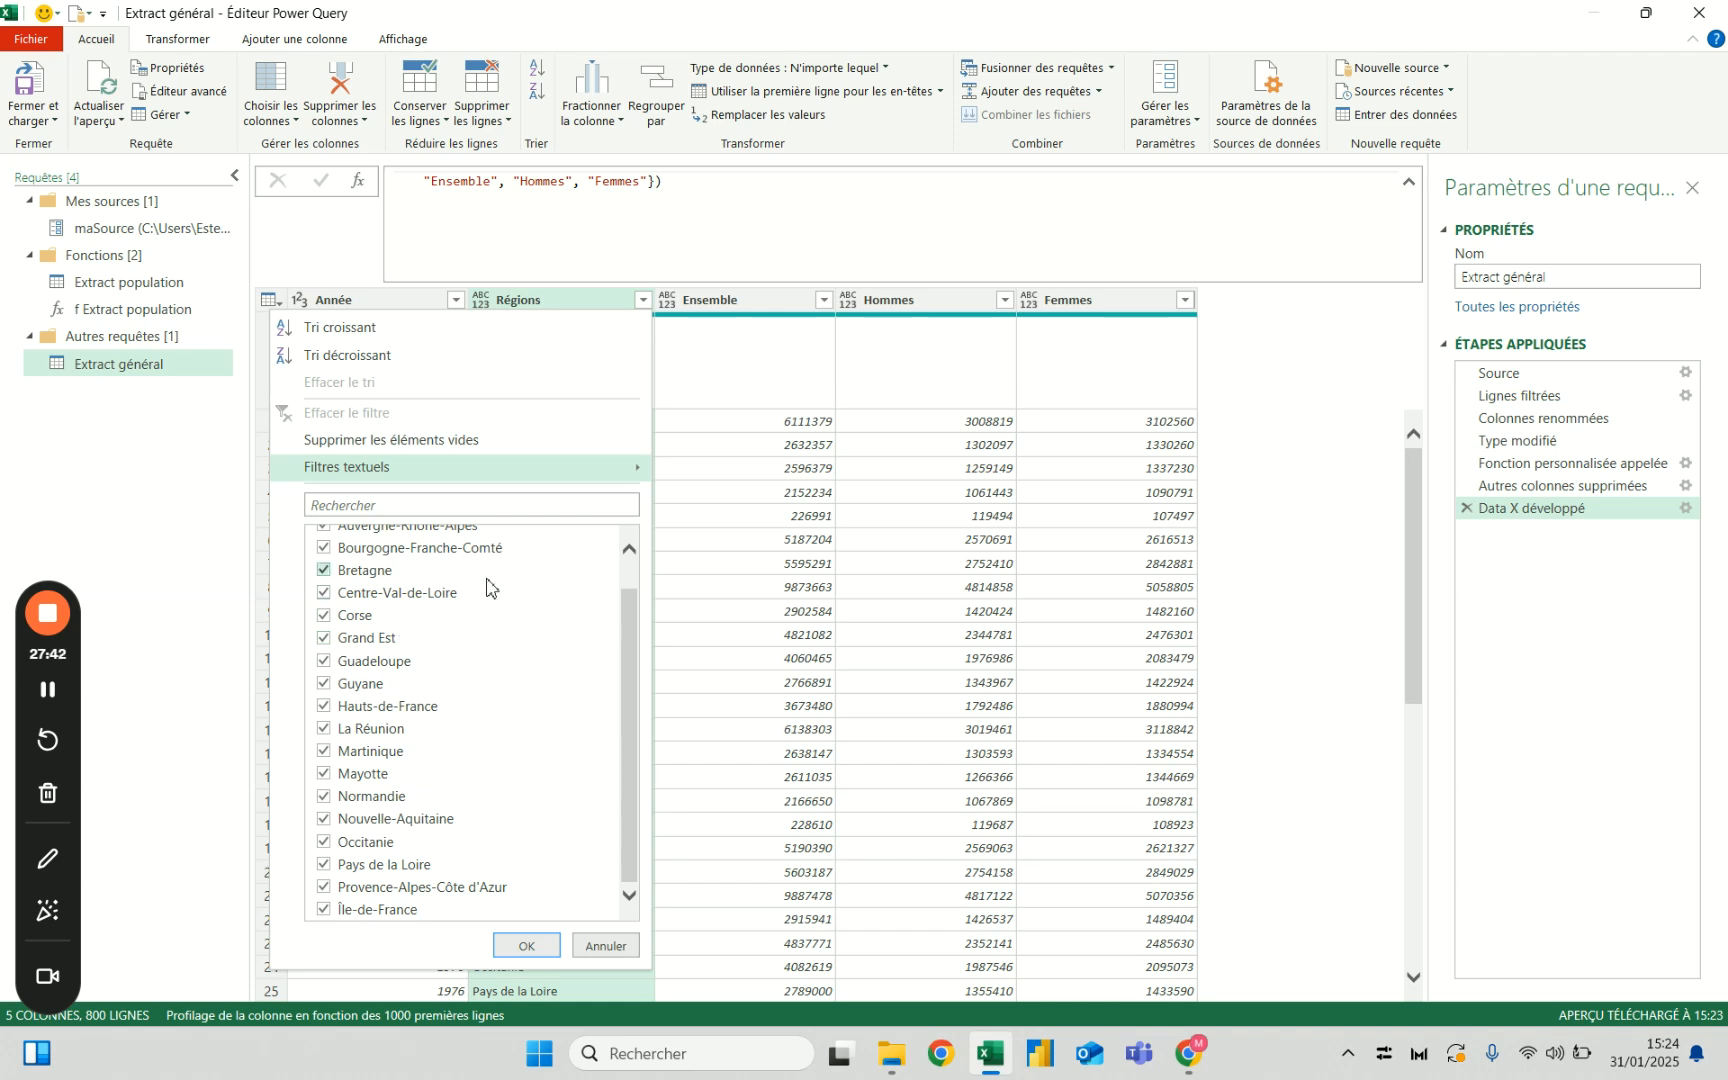
key("Escape")
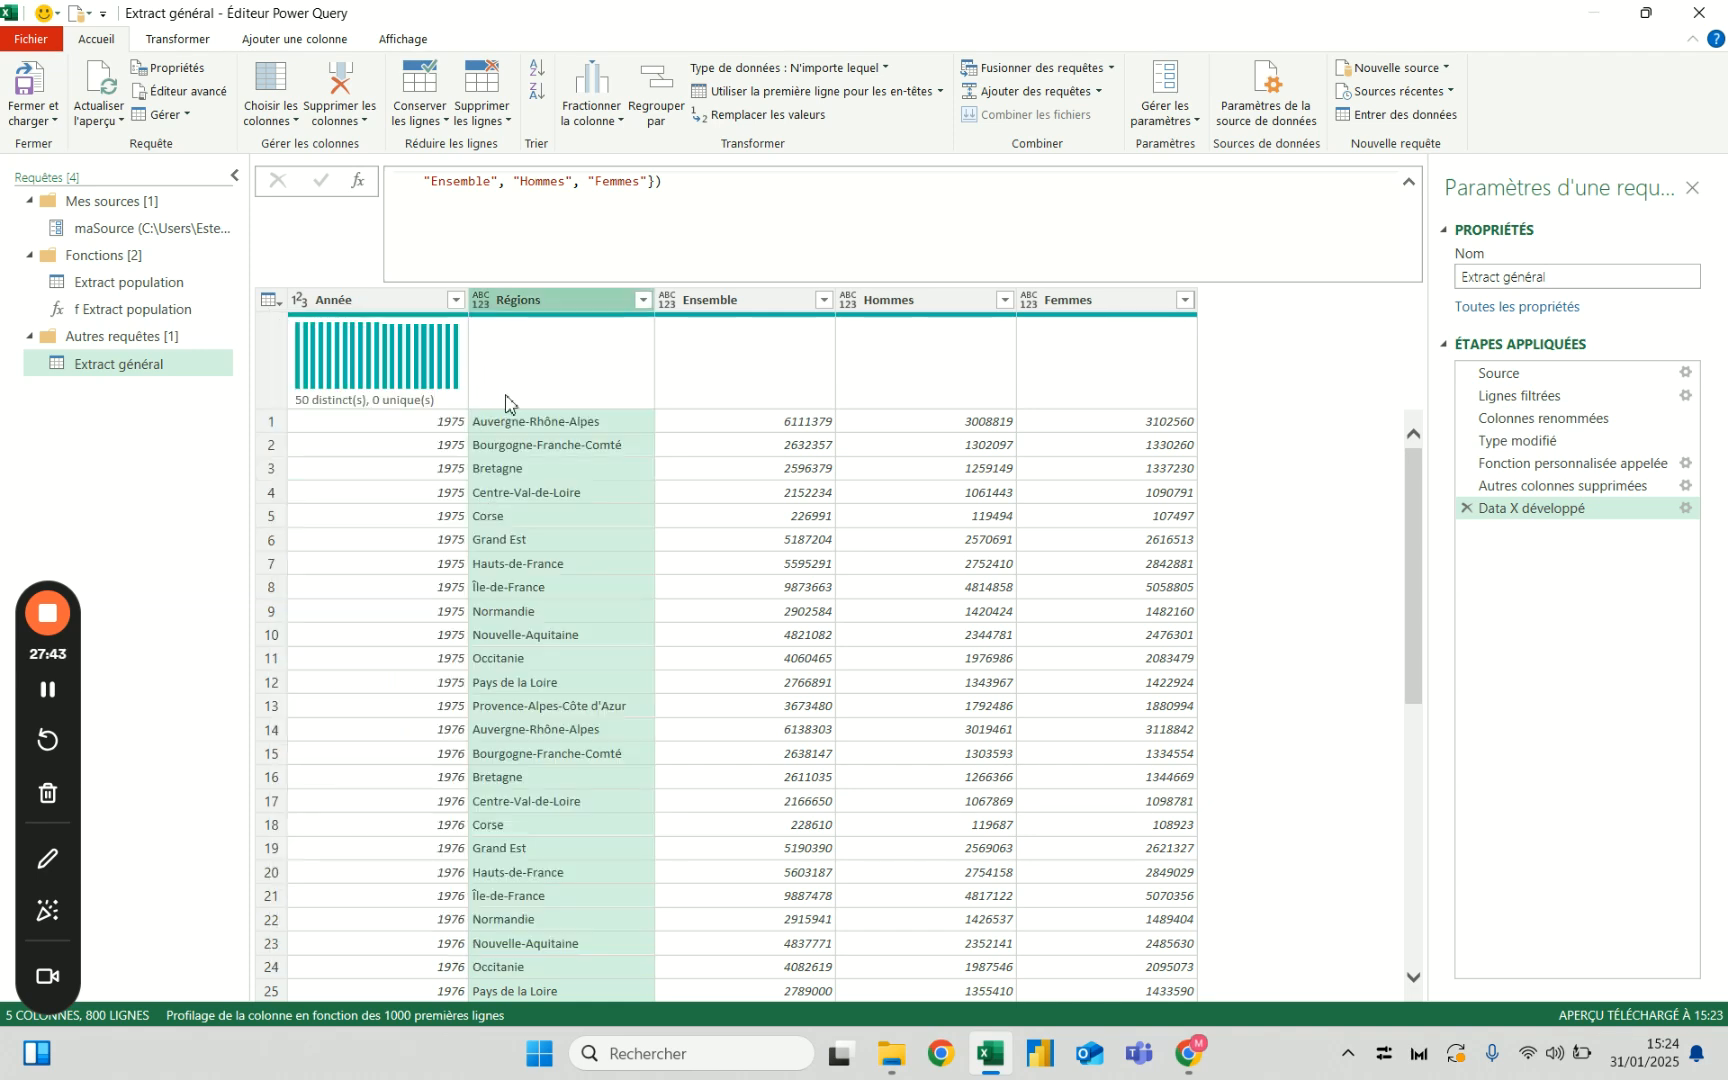
Set the Régions column to text and the Ensemble, Hommes and Femmes columns to whole number in Extract général.
left_click(481, 301)
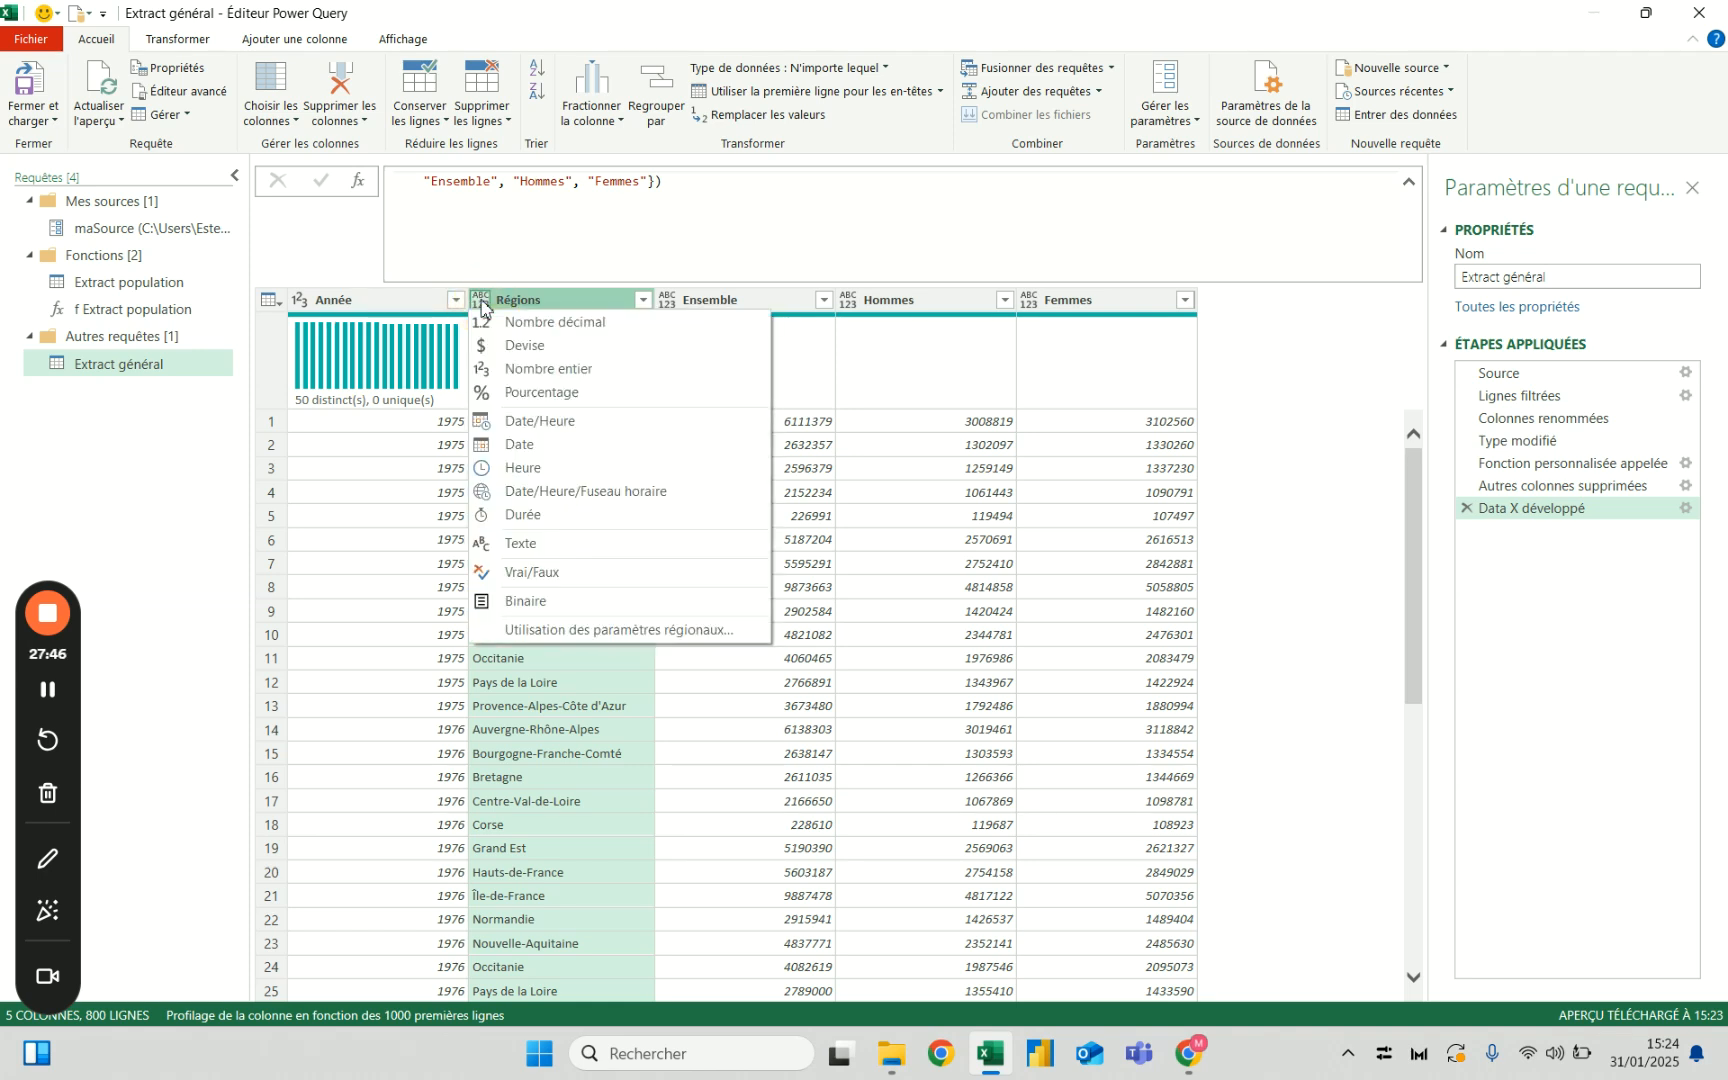
left_click(555, 543)
left_click(745, 300)
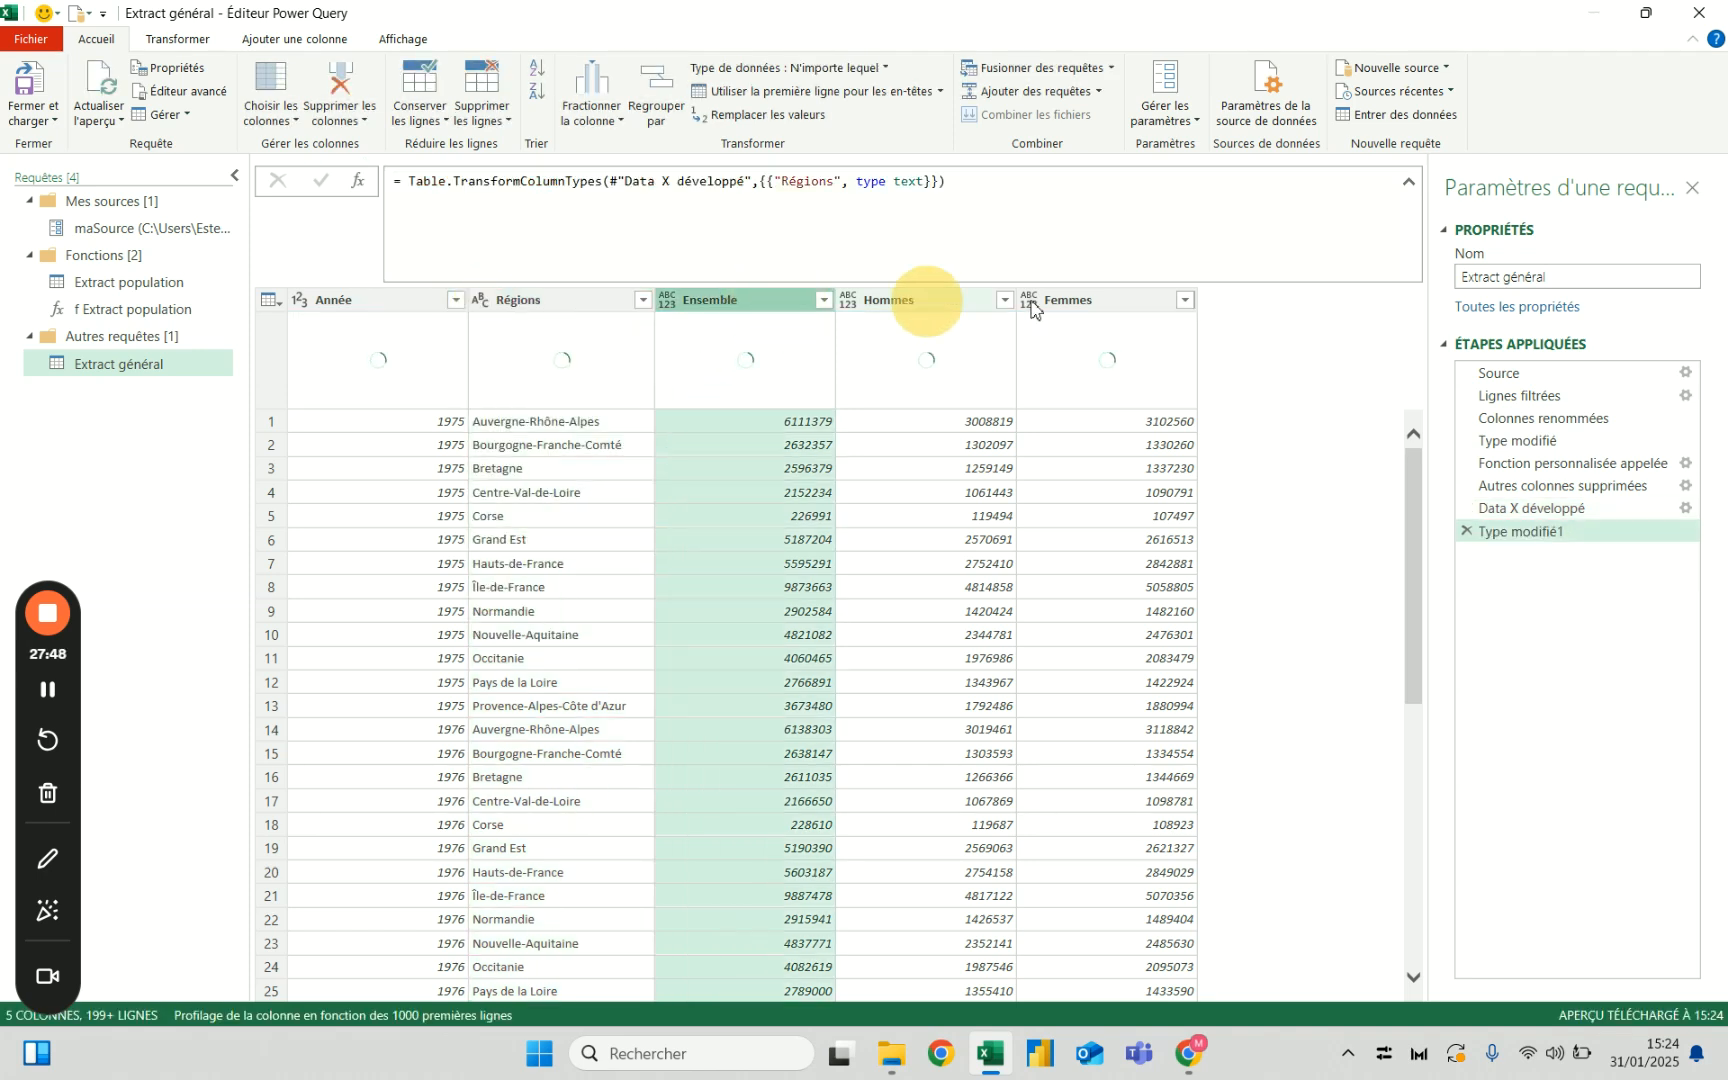
left_click(1080, 300, "shift")
left_click(190, 40)
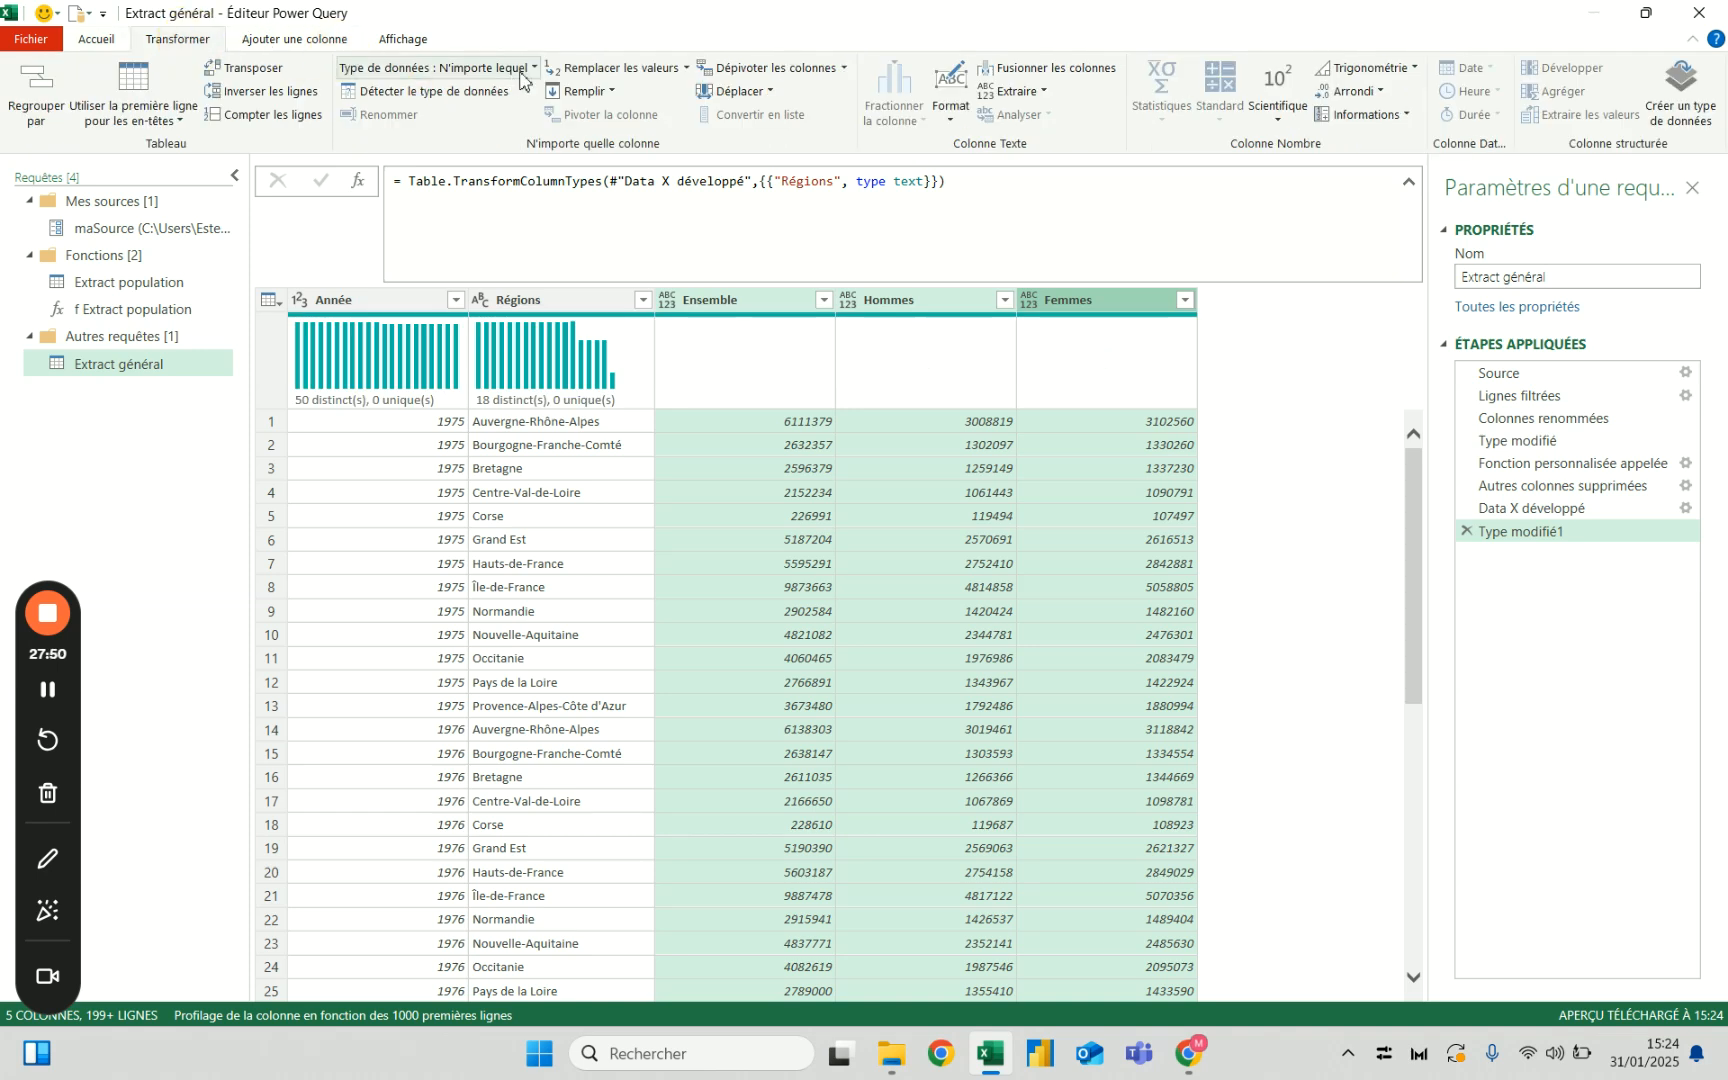
left_click(515, 76)
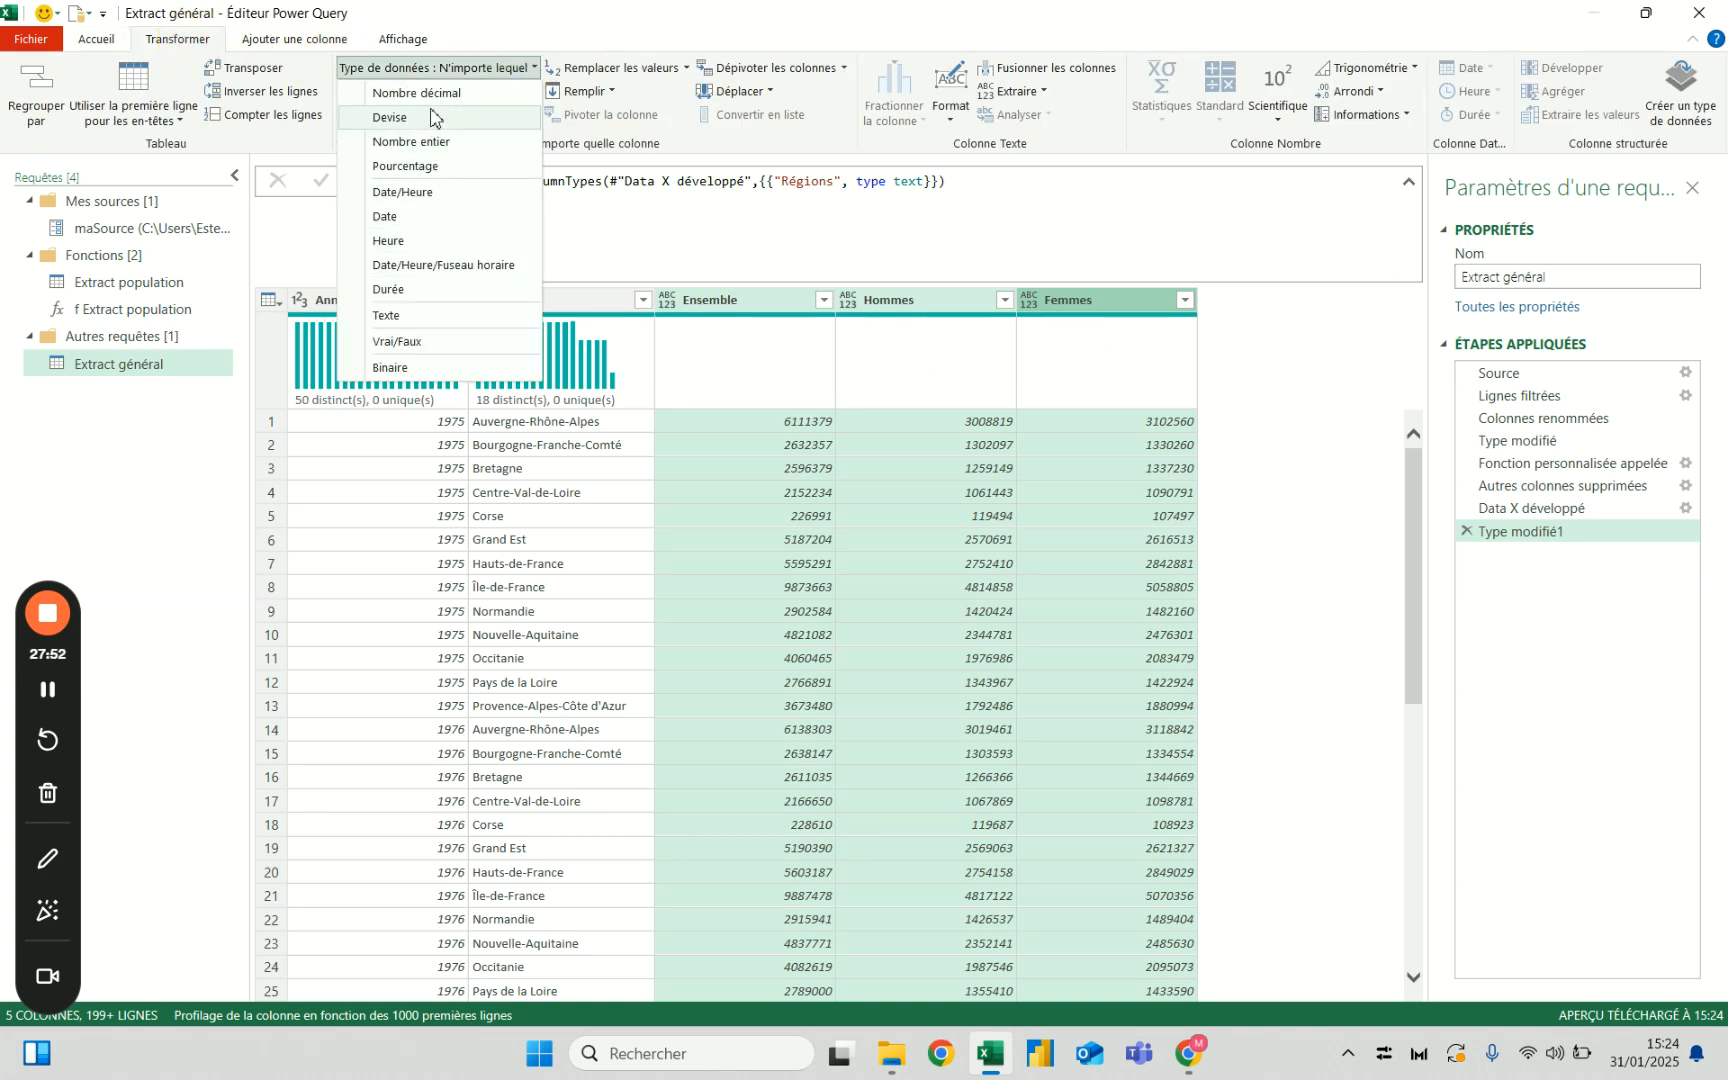
left_click(434, 141)
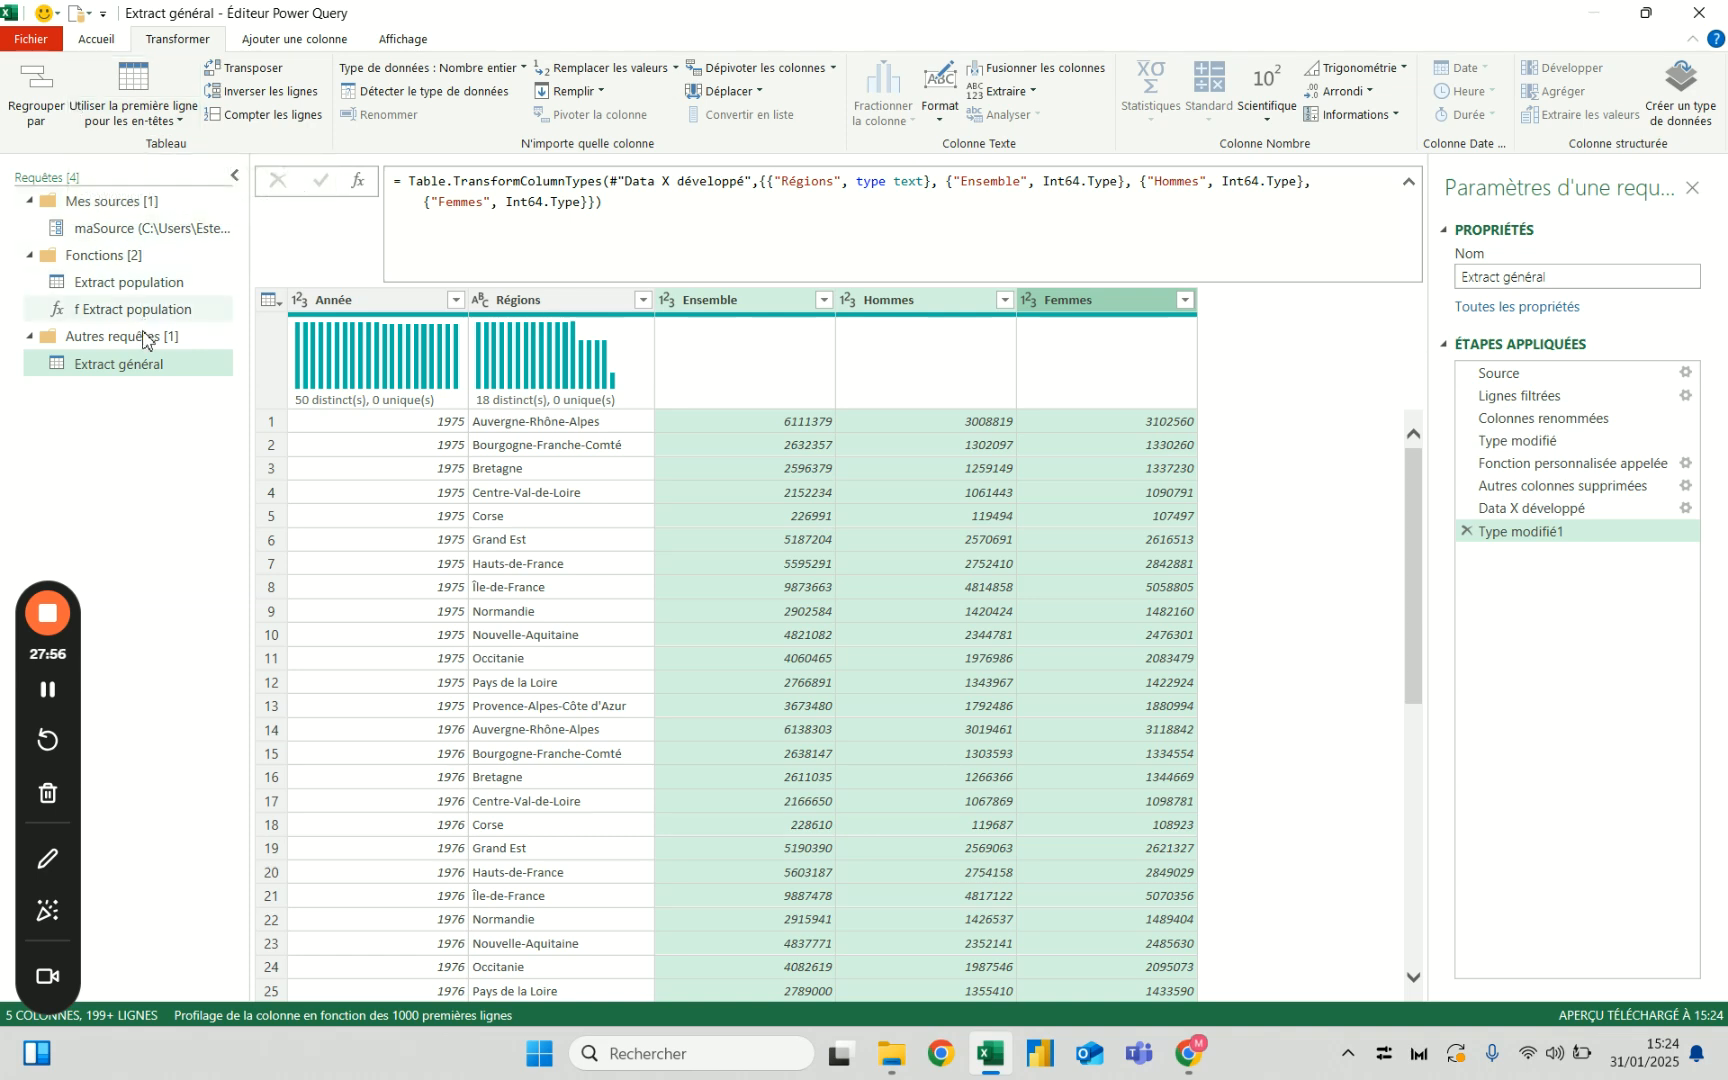
Compare the Source formulas of Extract général and Extract population, and delete the Extract population query.
left_click(1560, 377)
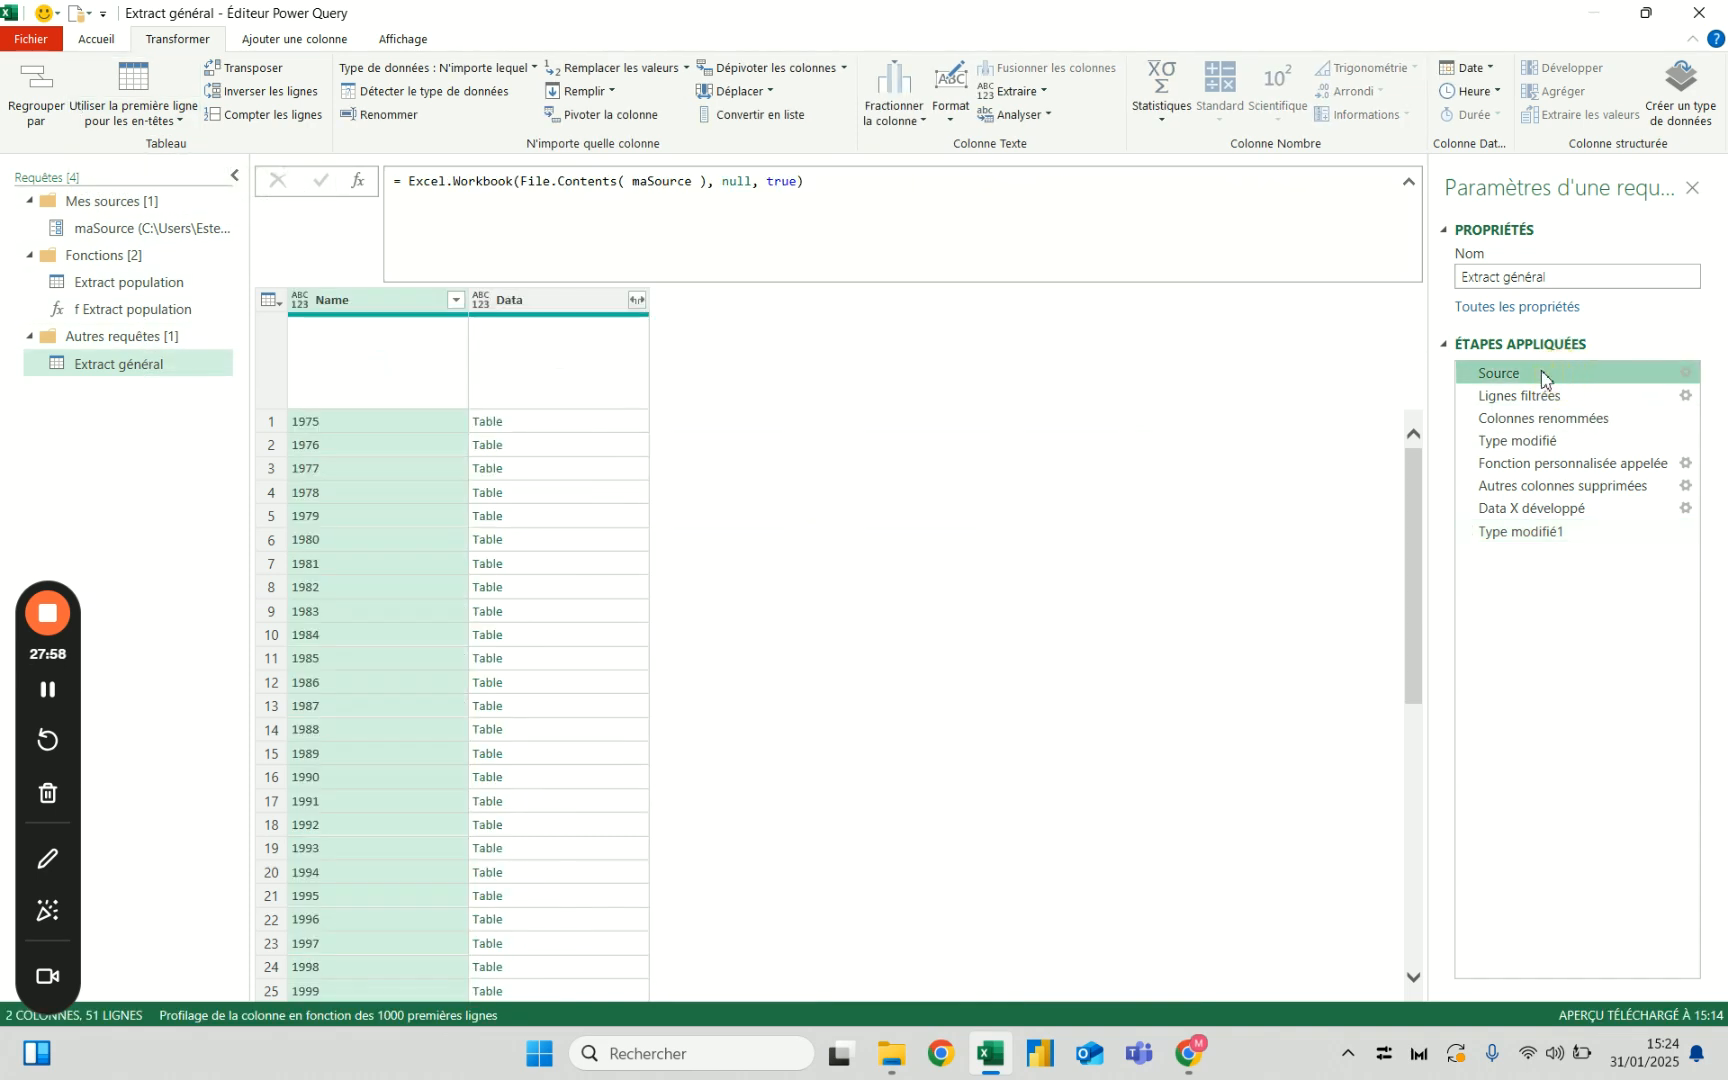
left_click(671, 186)
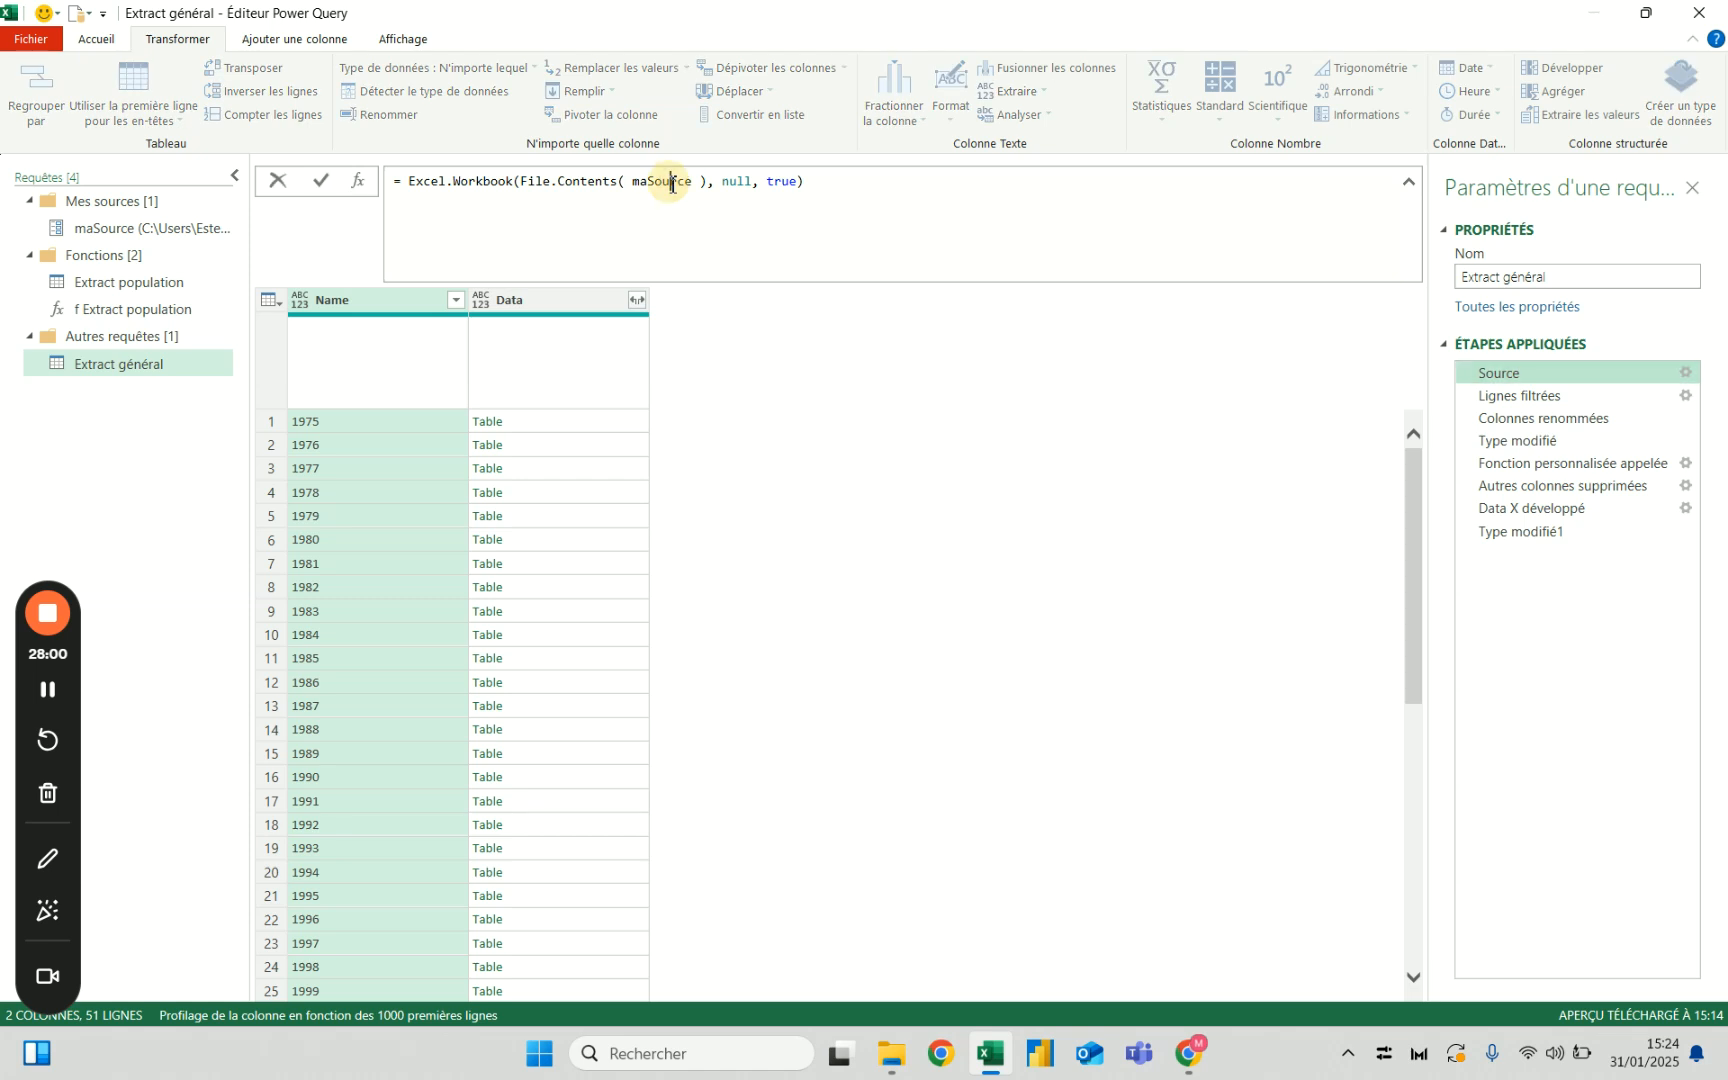
left_click(158, 283)
left_click(1520, 373)
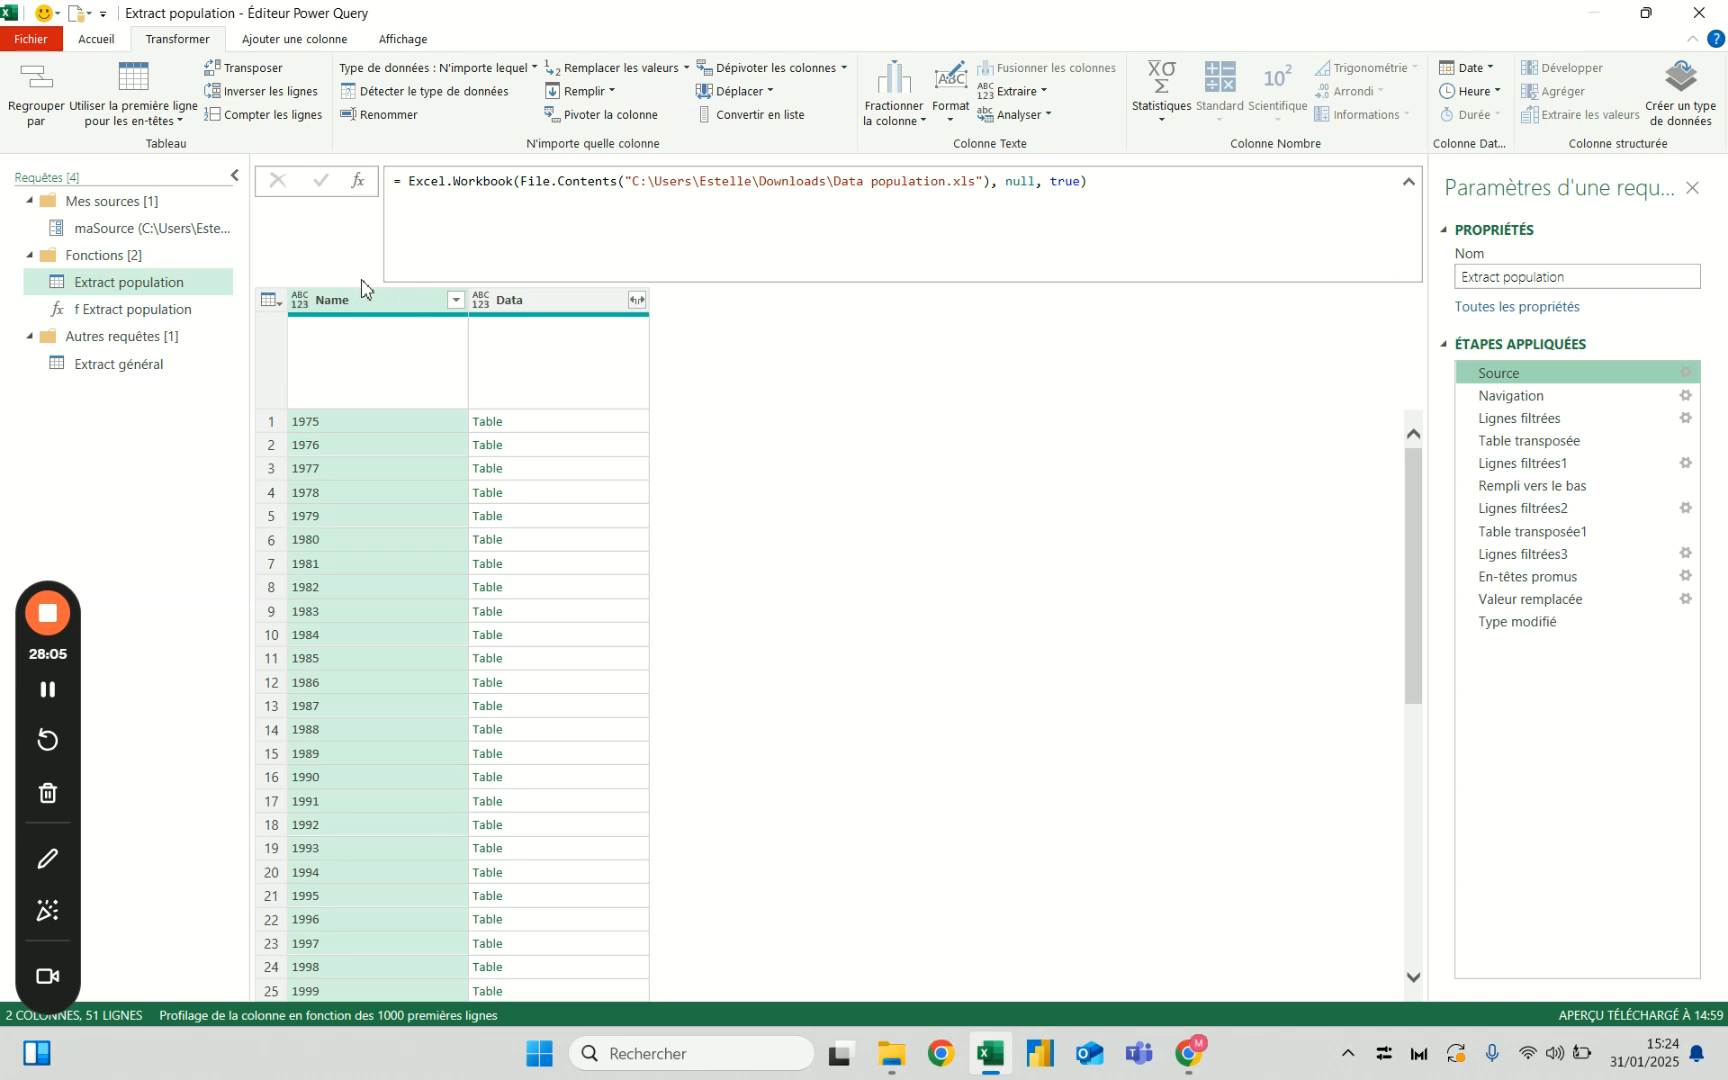
right_click(143, 282)
left_click(210, 343)
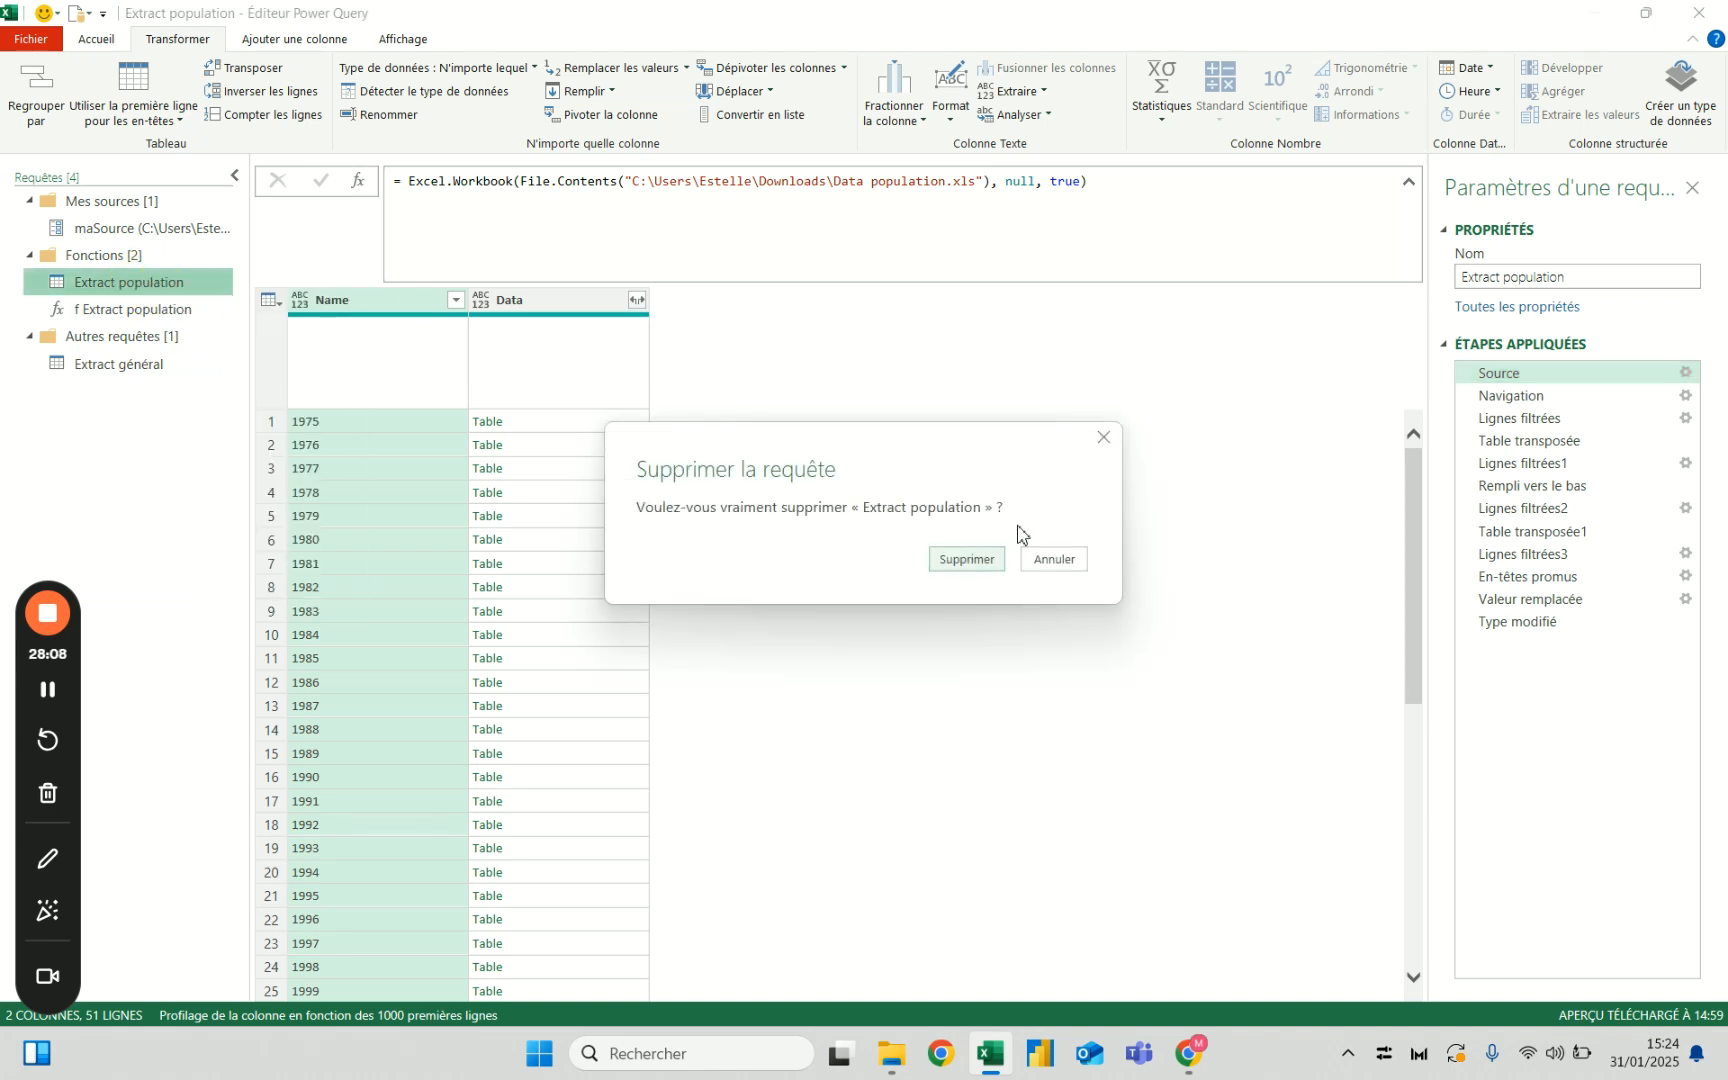
left_click(957, 556)
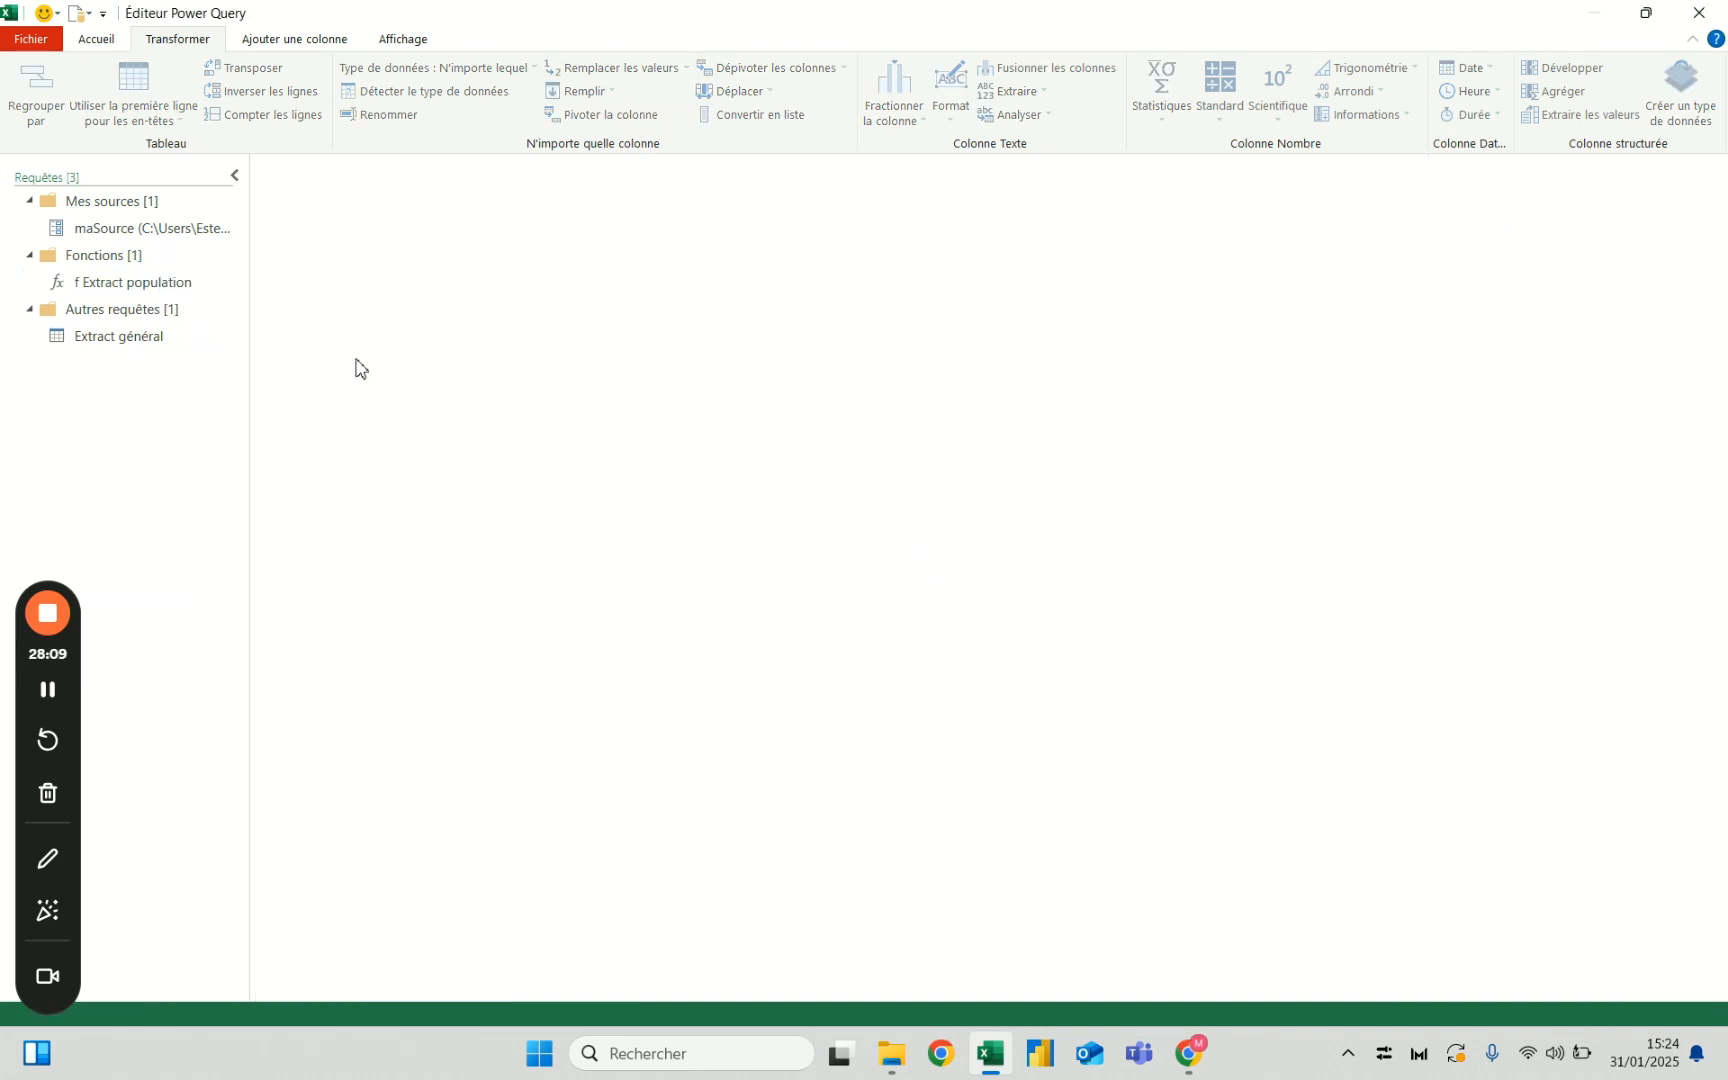
Review the maSource parameter and the full code of the f Extract population function.
left_click(155, 228)
left_click(160, 290)
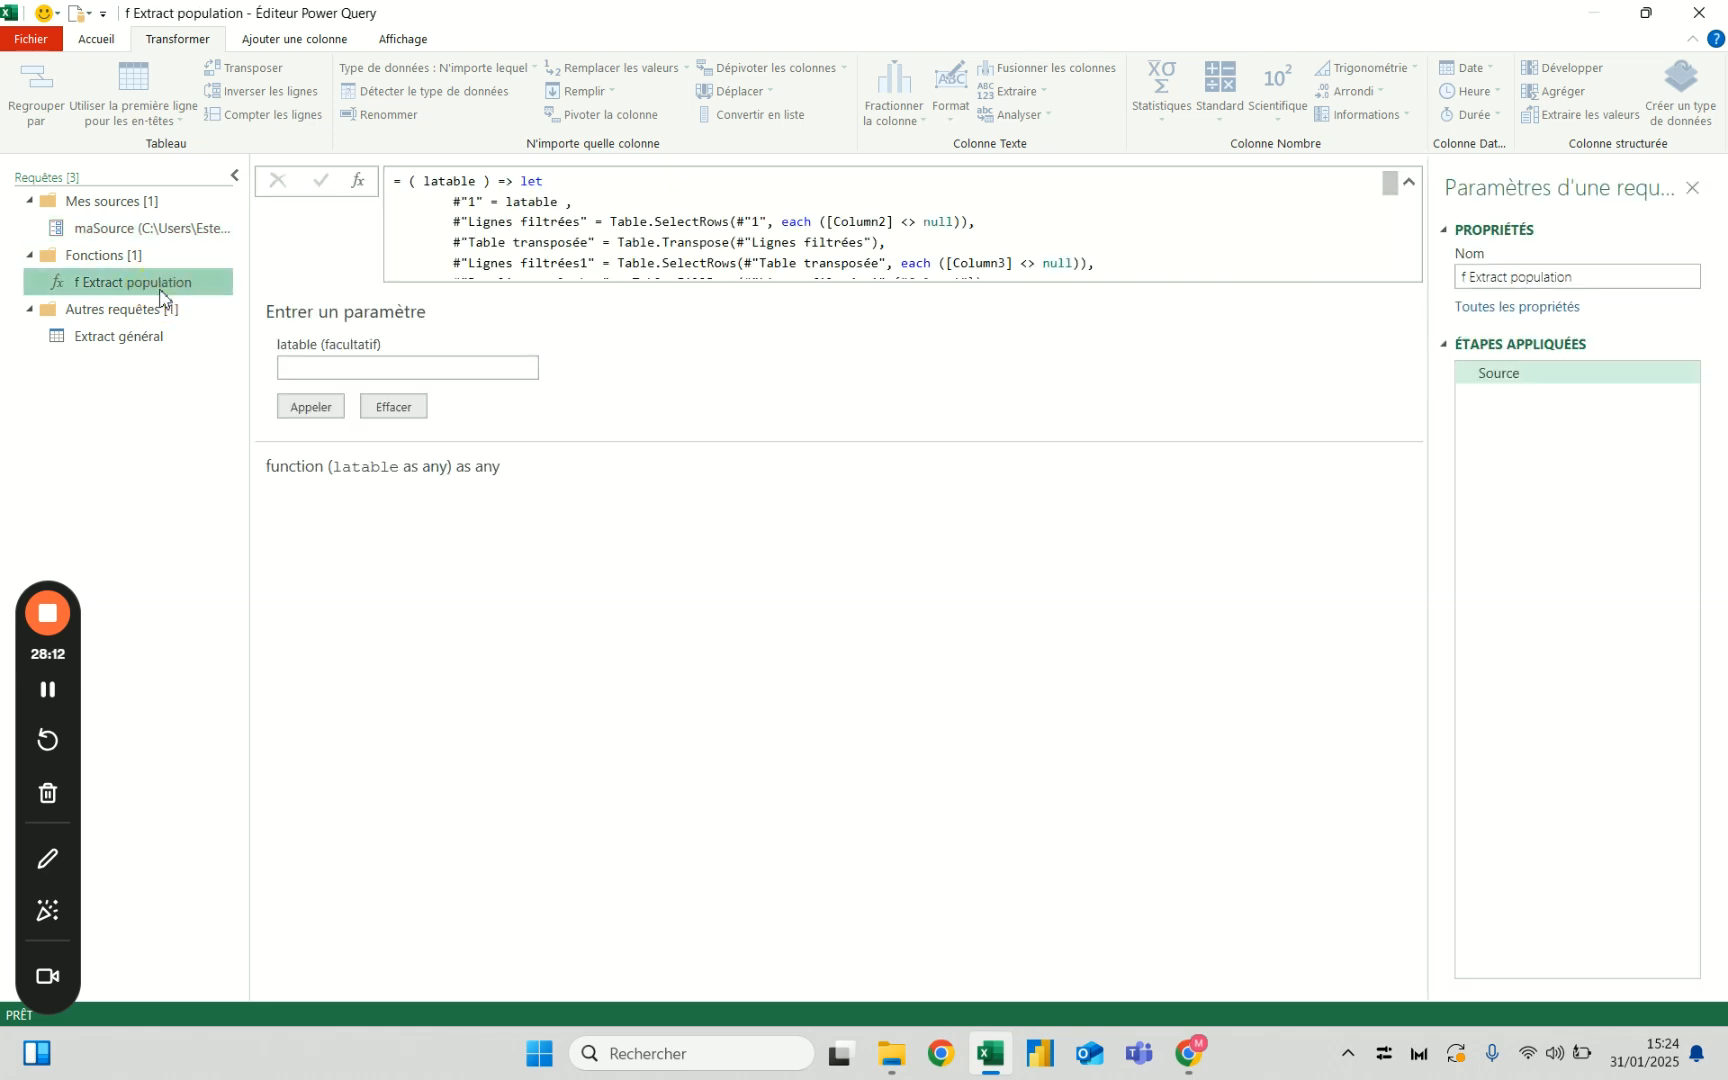
left_click(97, 40)
left_click(222, 95)
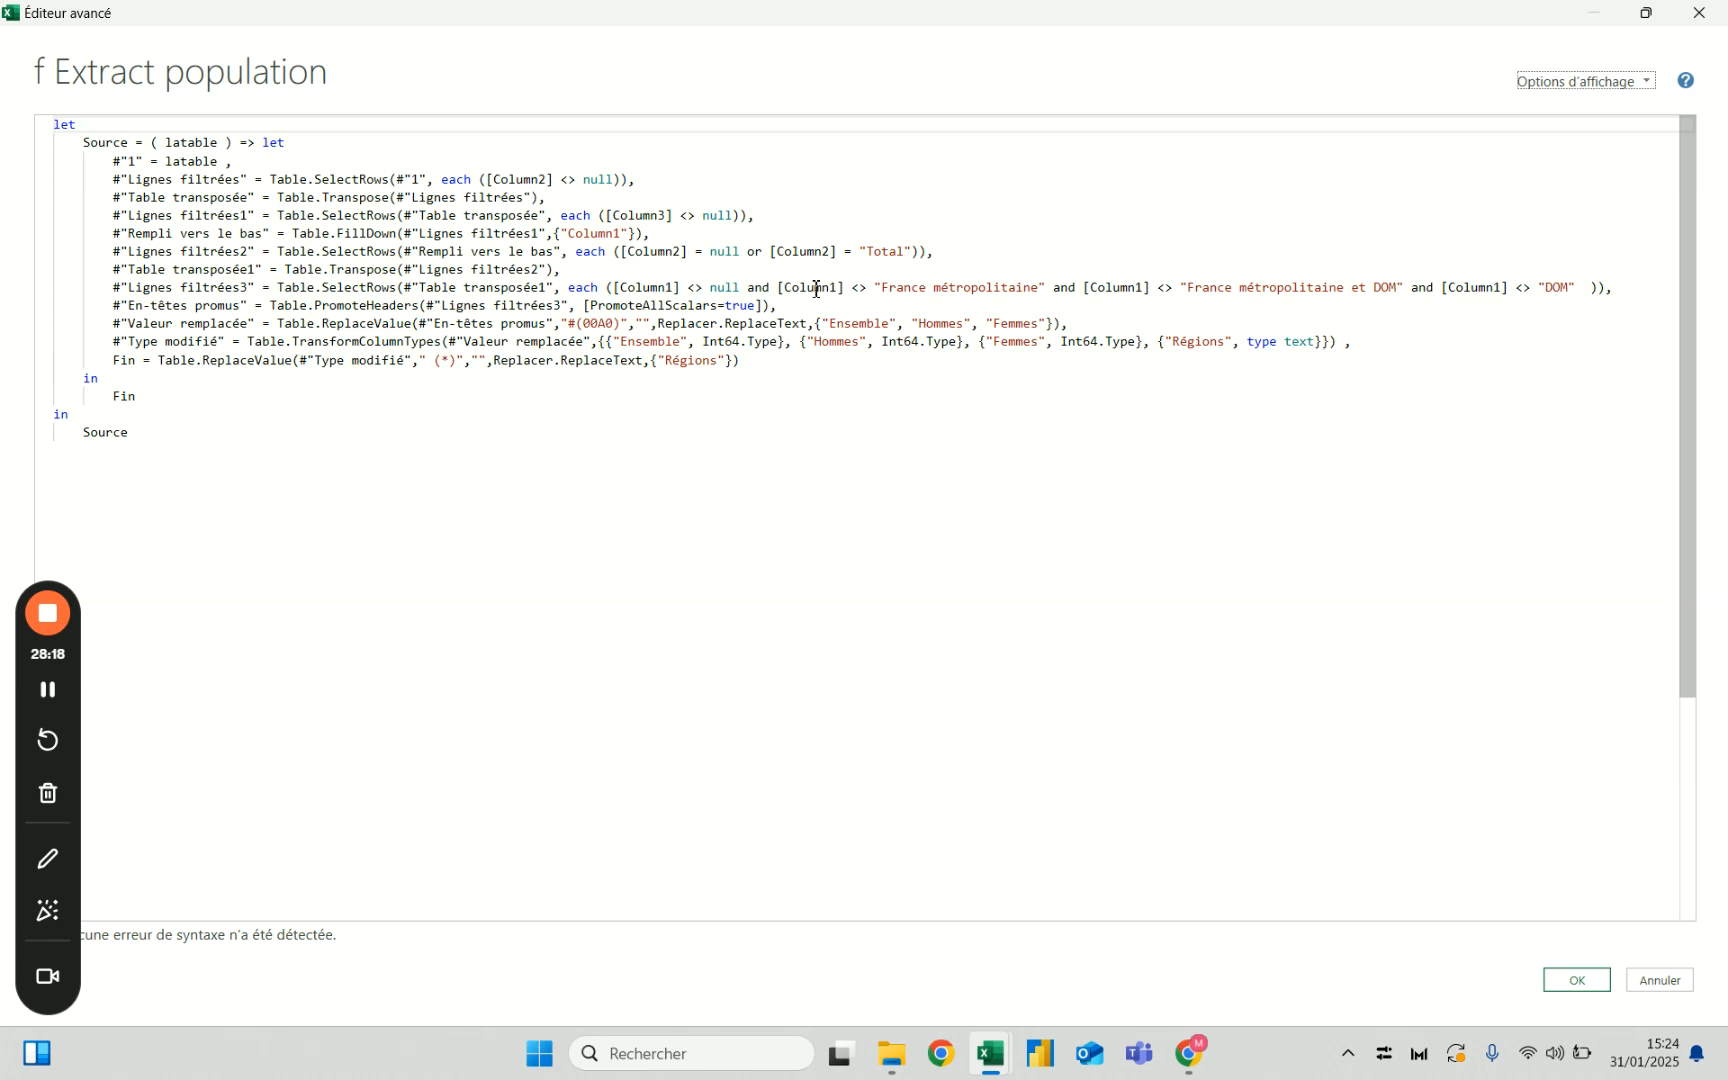
left_click(1699, 13)
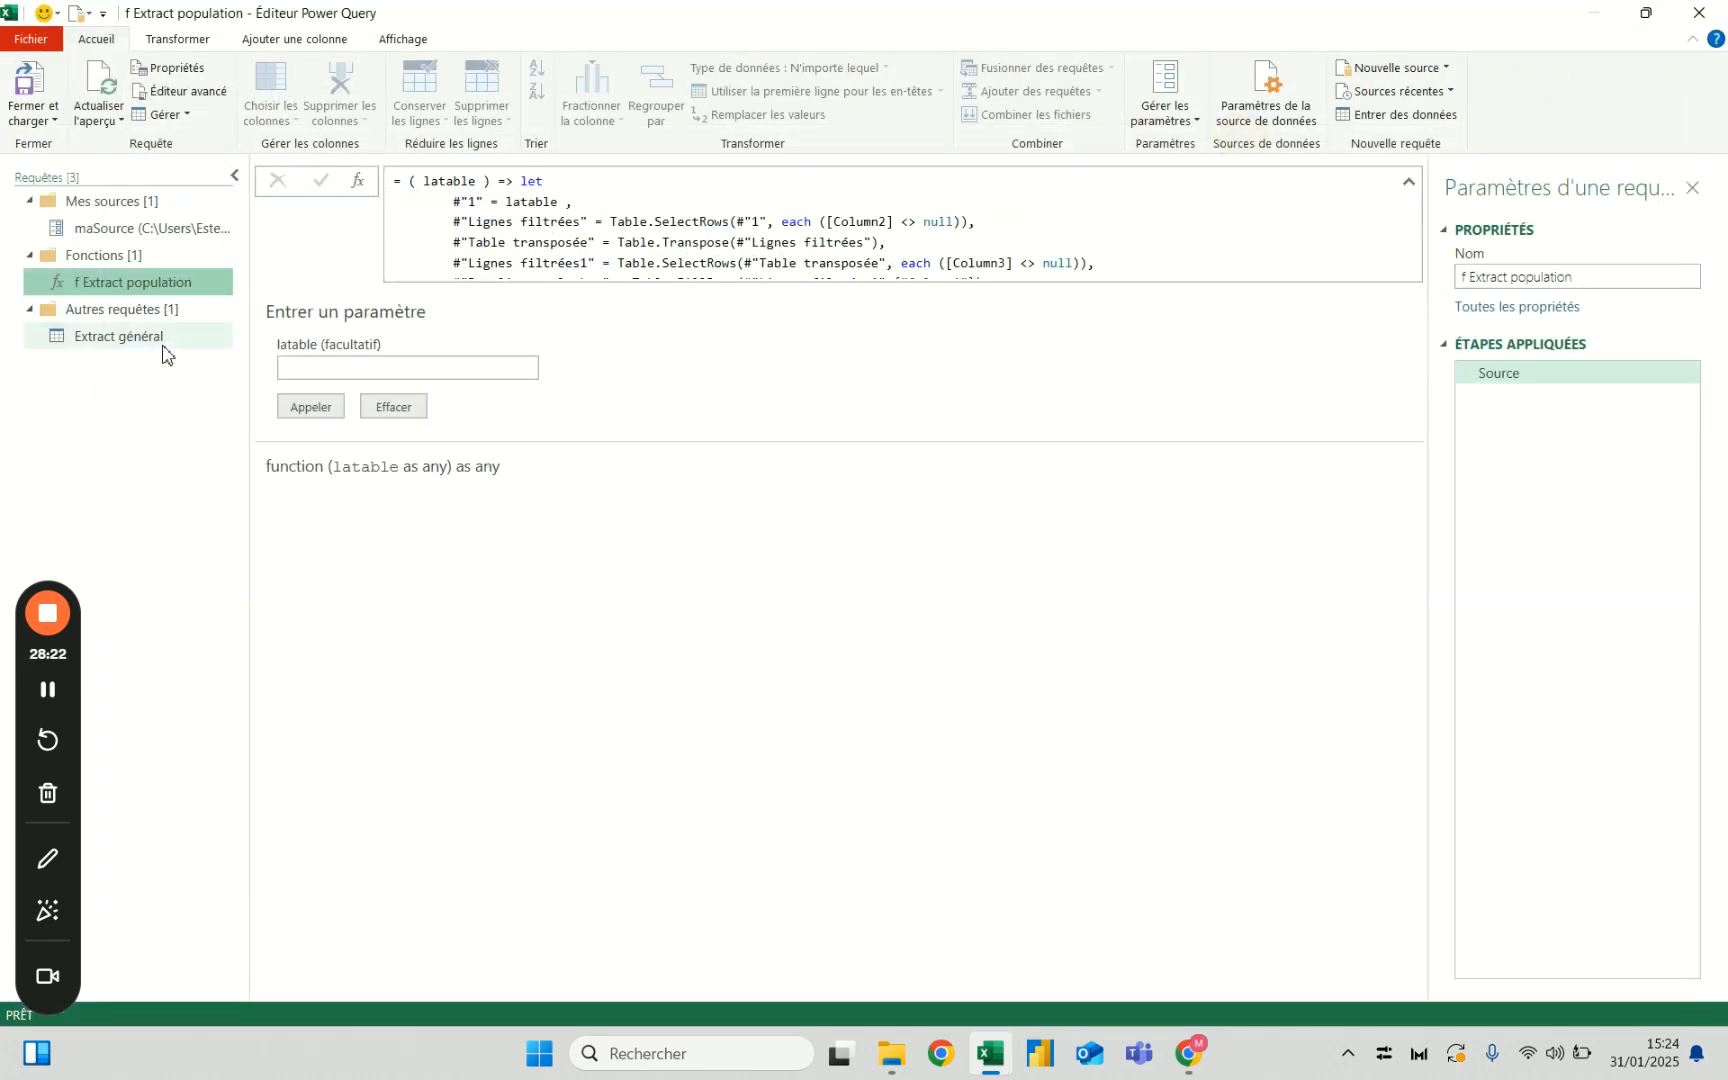
Compare the Source step of Extract général, including the 1975 and 1989 sheet tables, with the result of its last step.
left_click(164, 338)
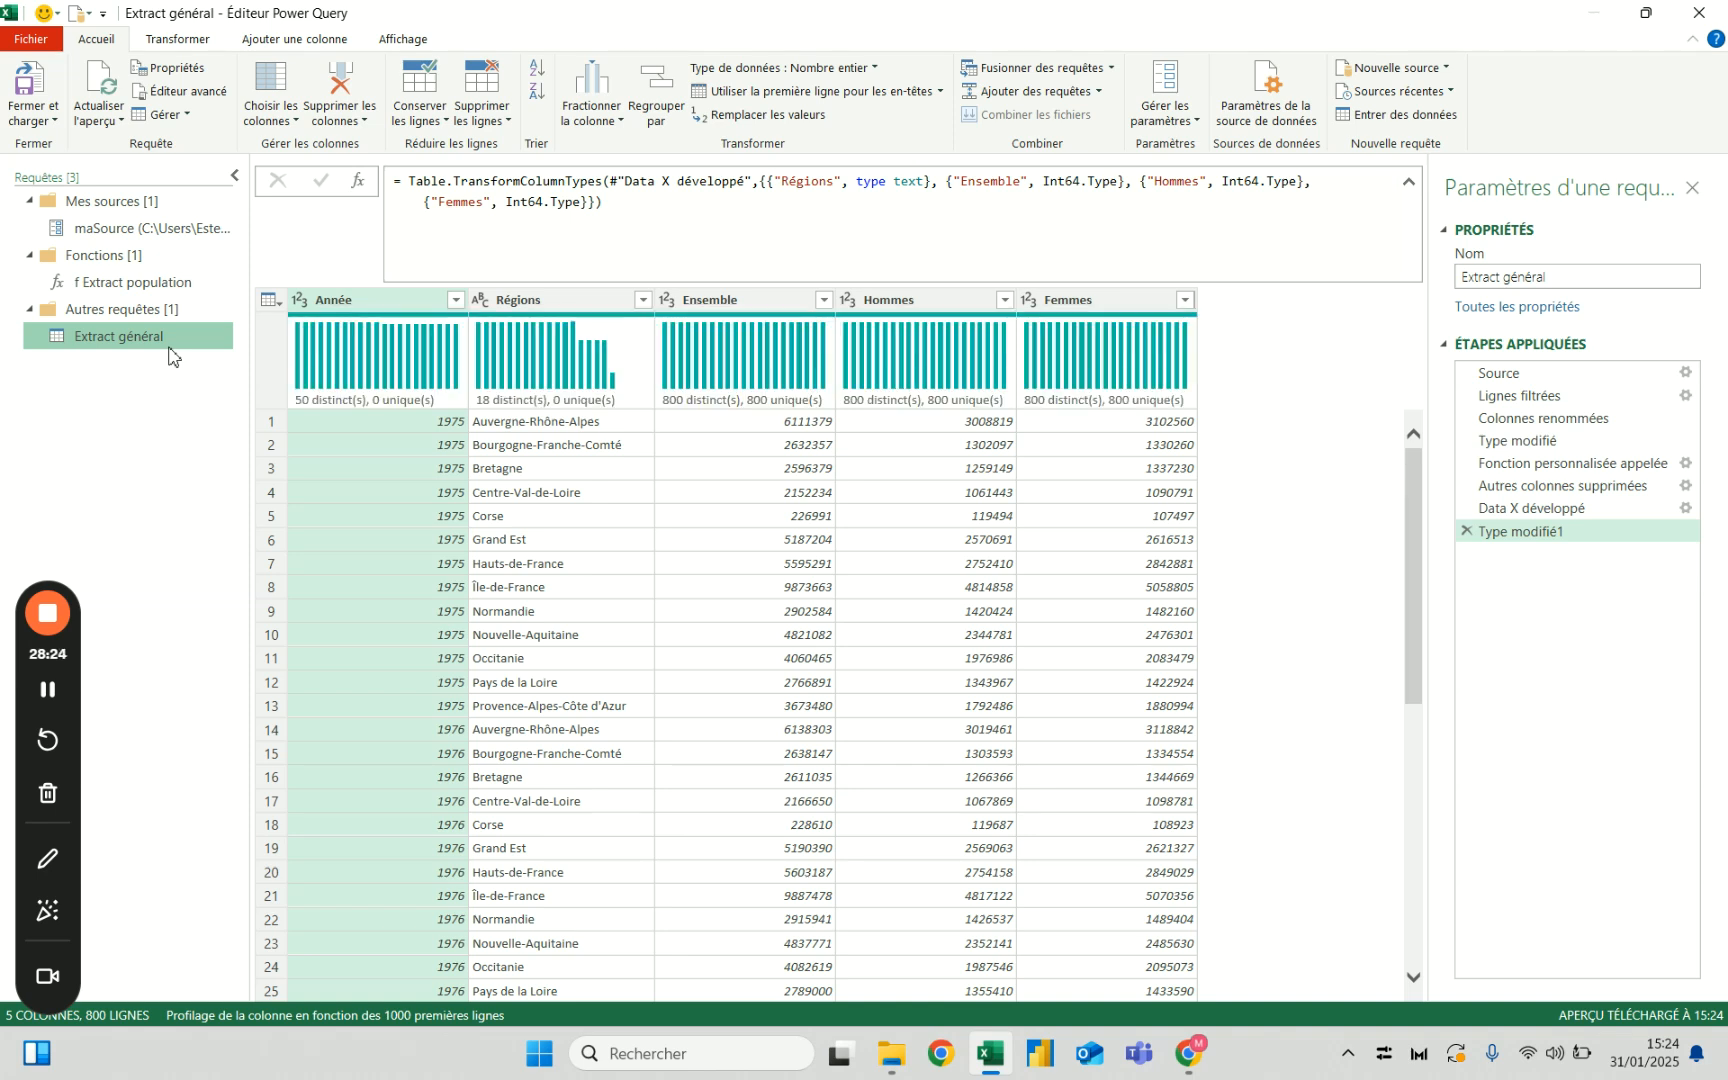
left_click(1533, 377)
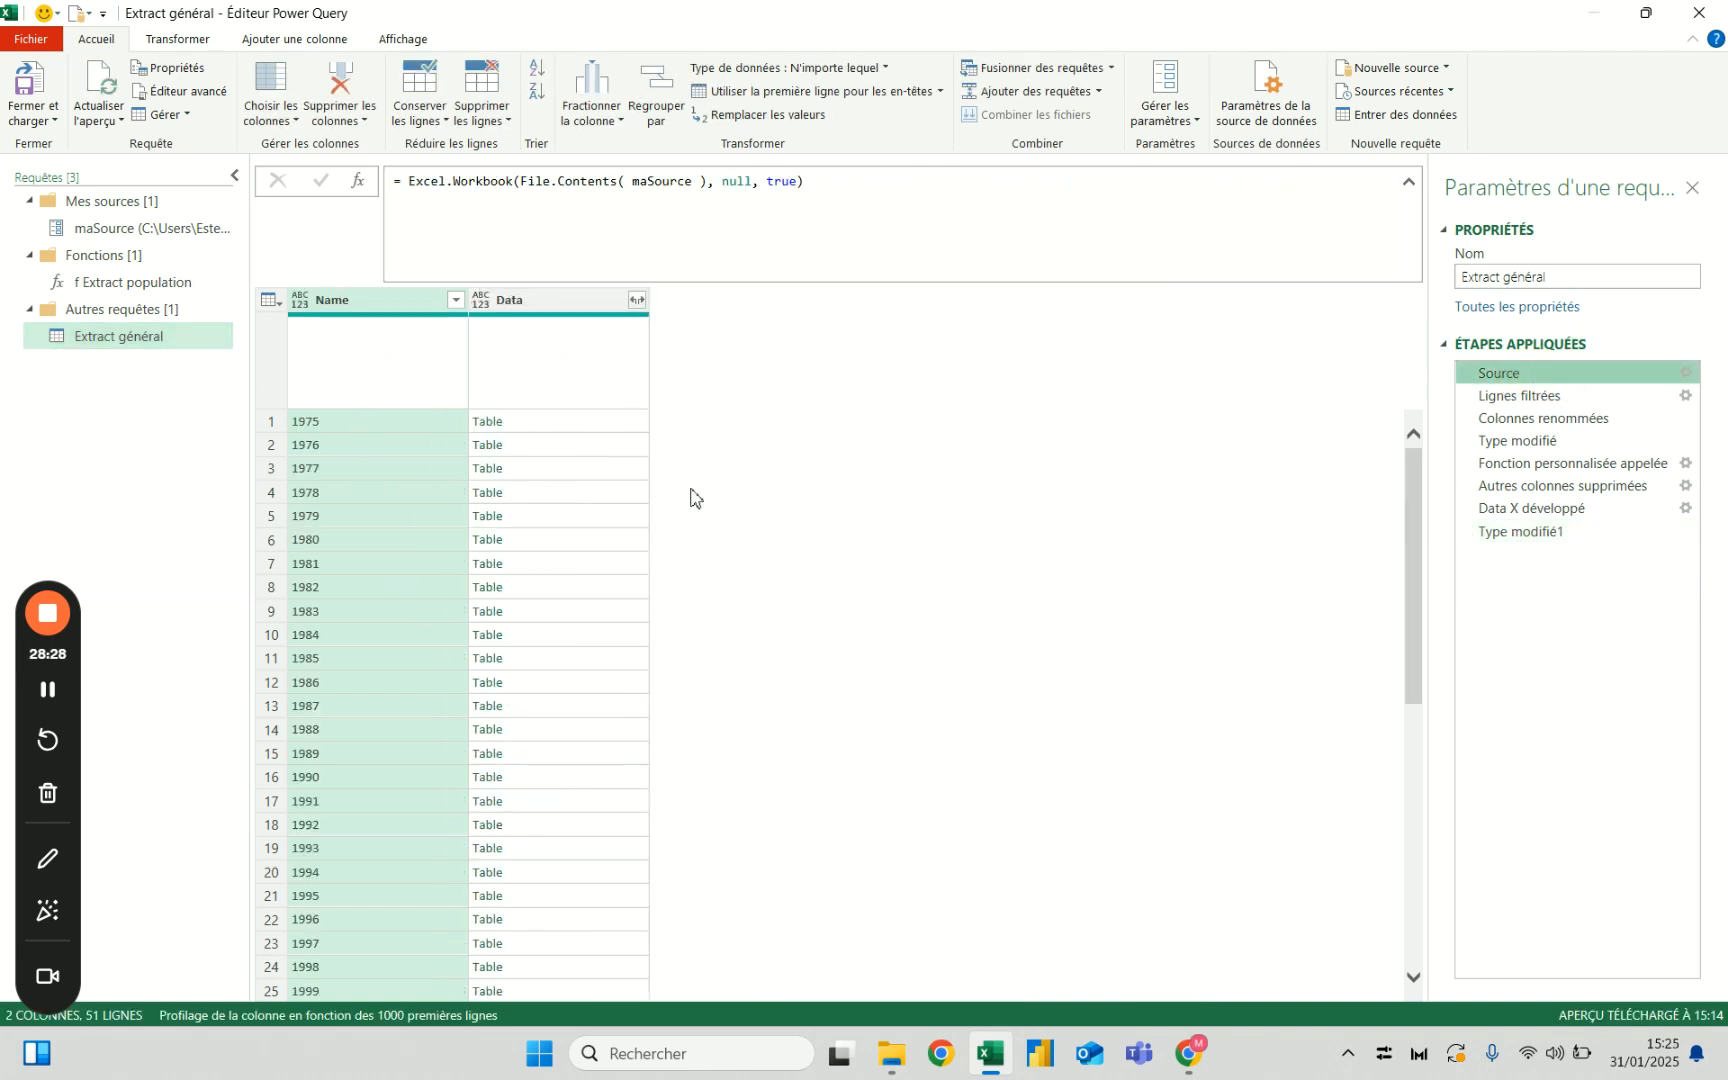
left_click(1578, 535)
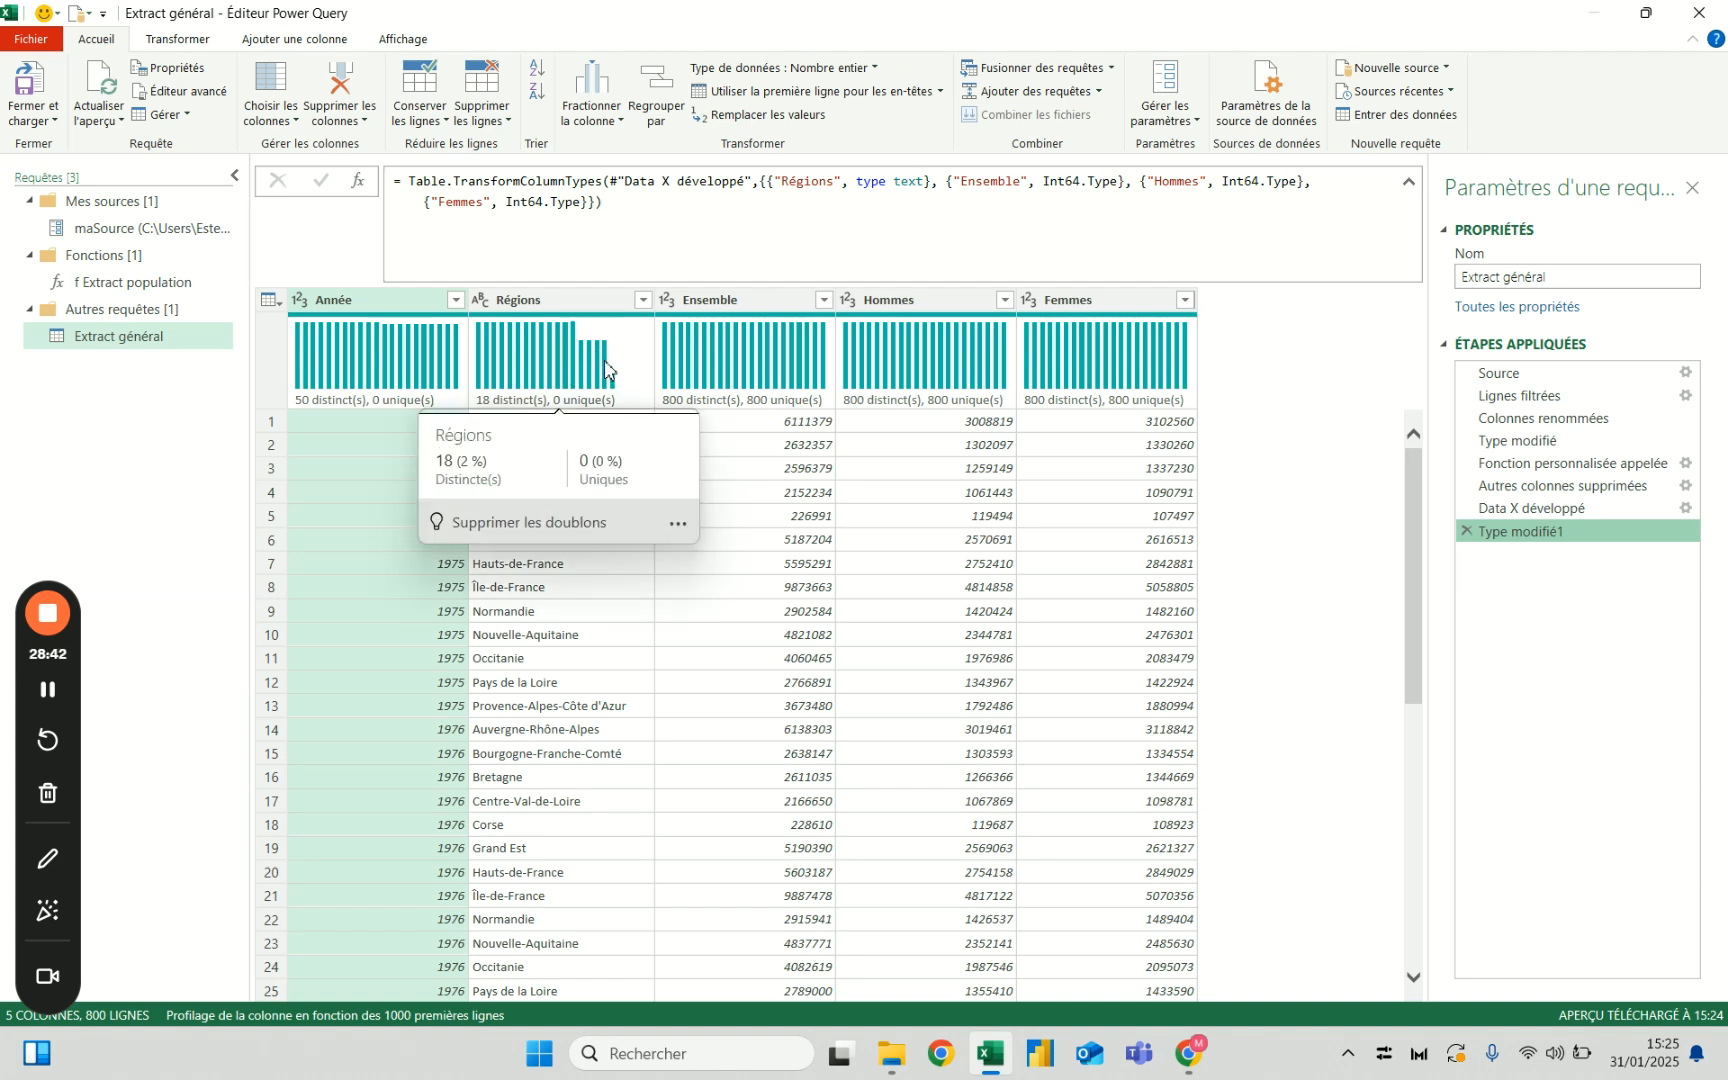
left_click(540, 588)
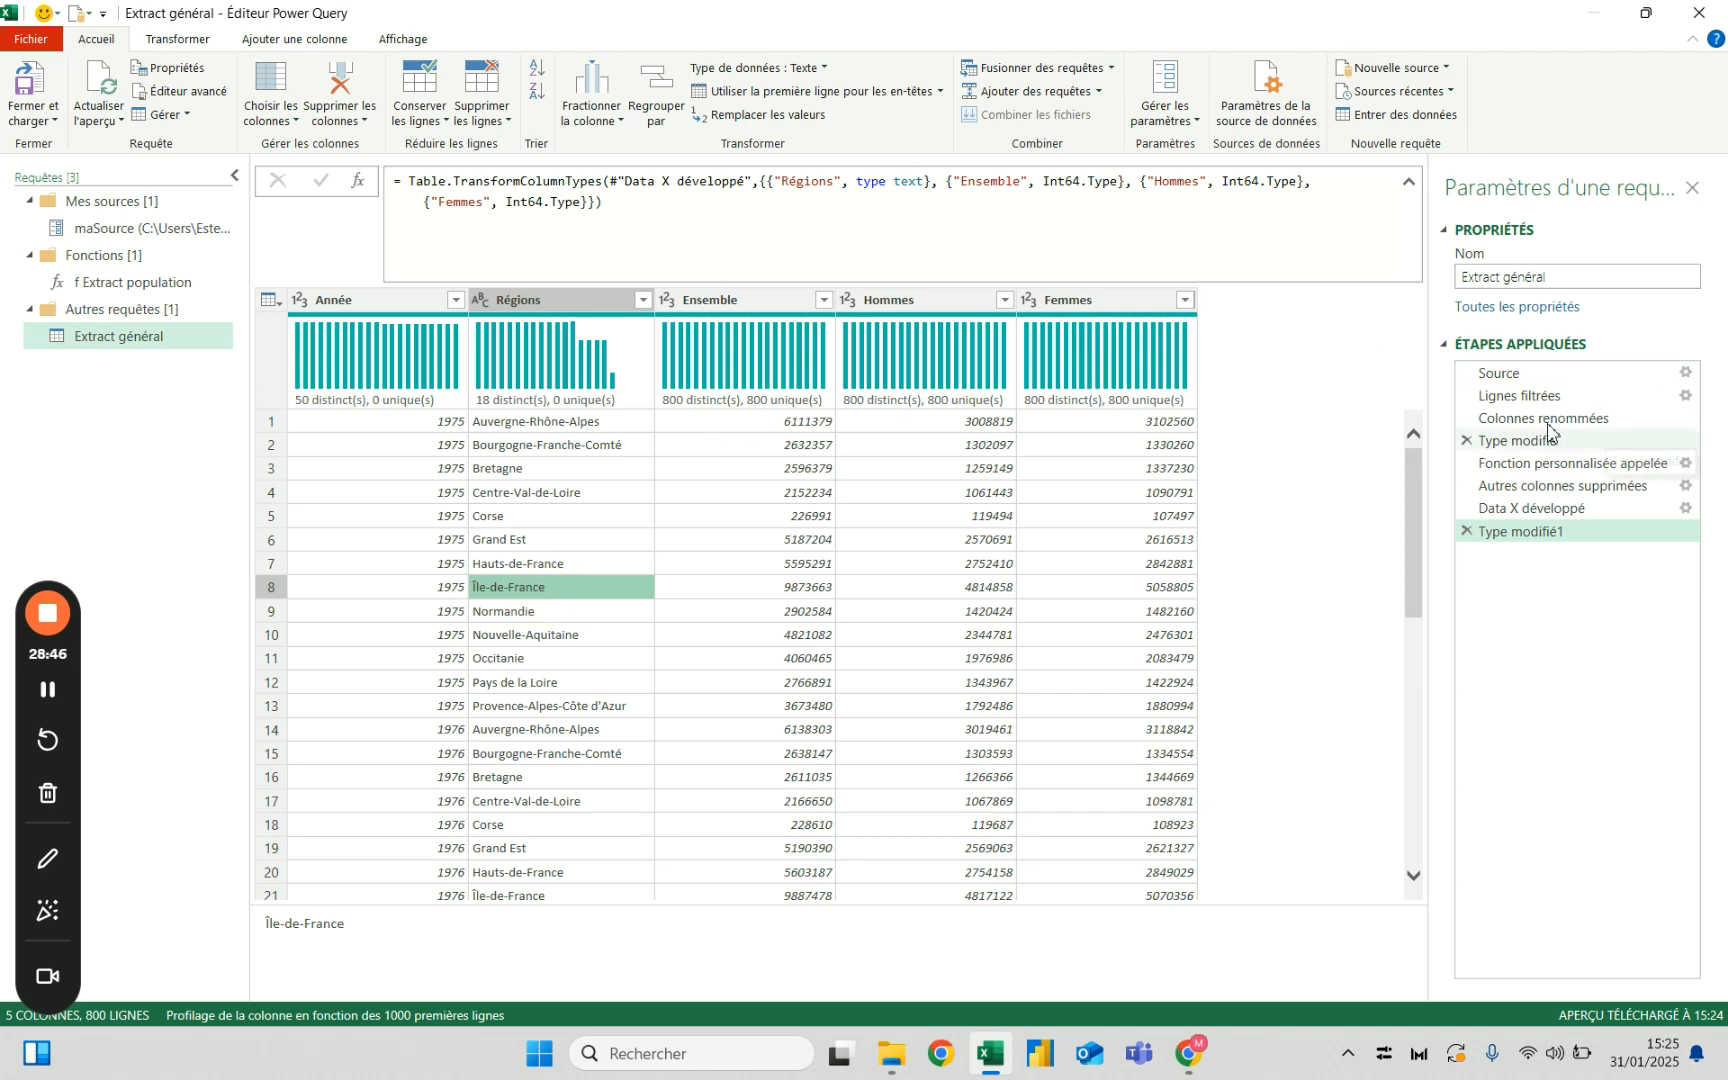
left_click(1497, 374)
left_click(522, 421)
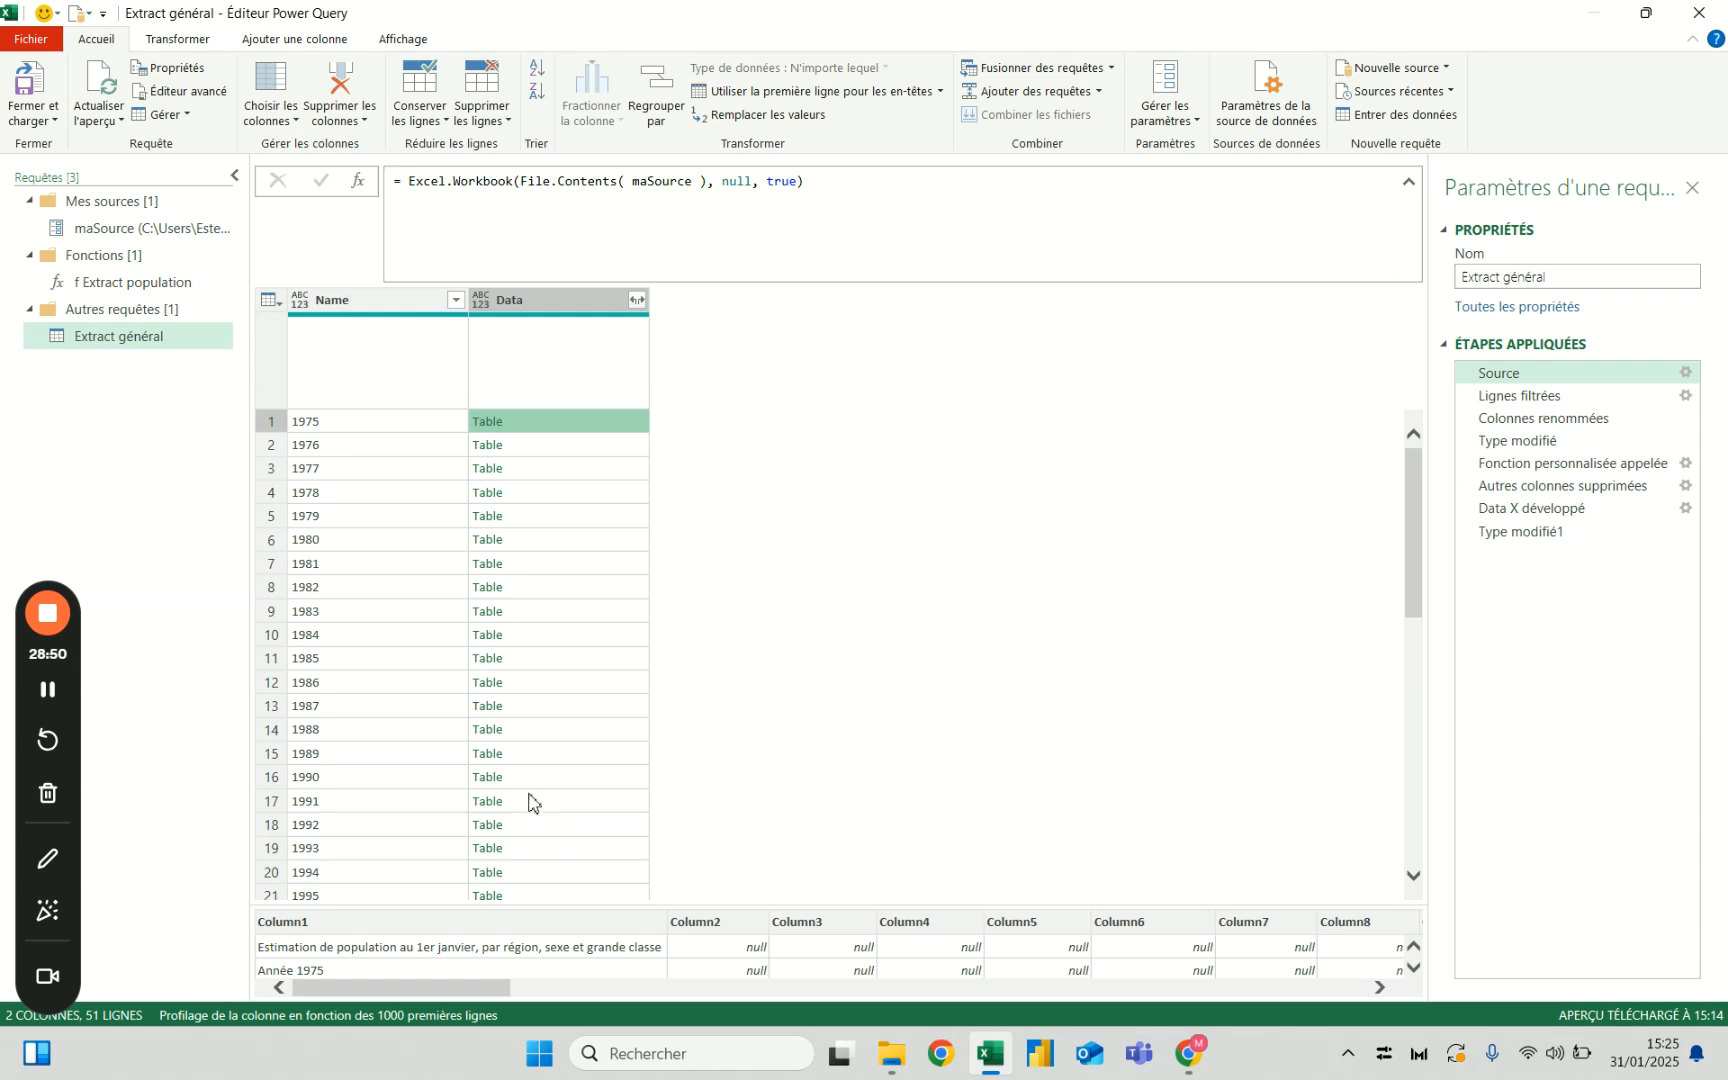
left_click(523, 758)
left_click_drag(472, 904, 475, 466)
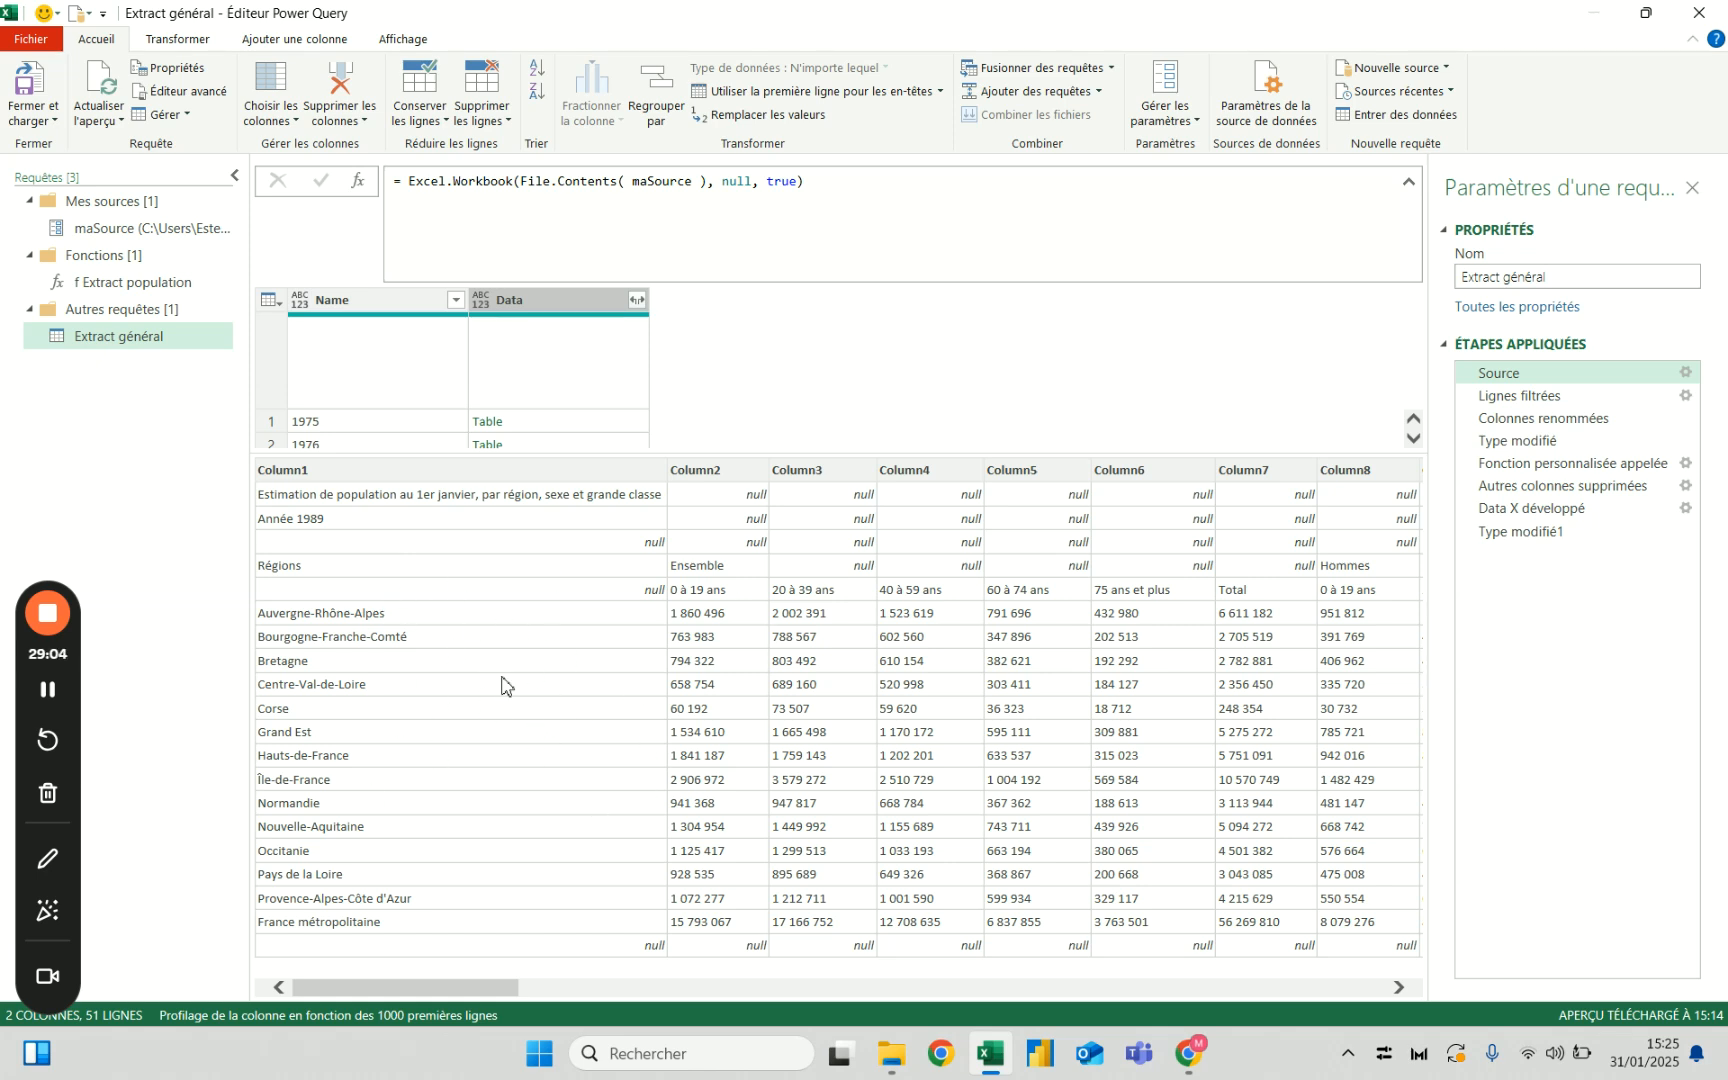
left_click_drag(591, 457, 583, 798)
left_click(1525, 535)
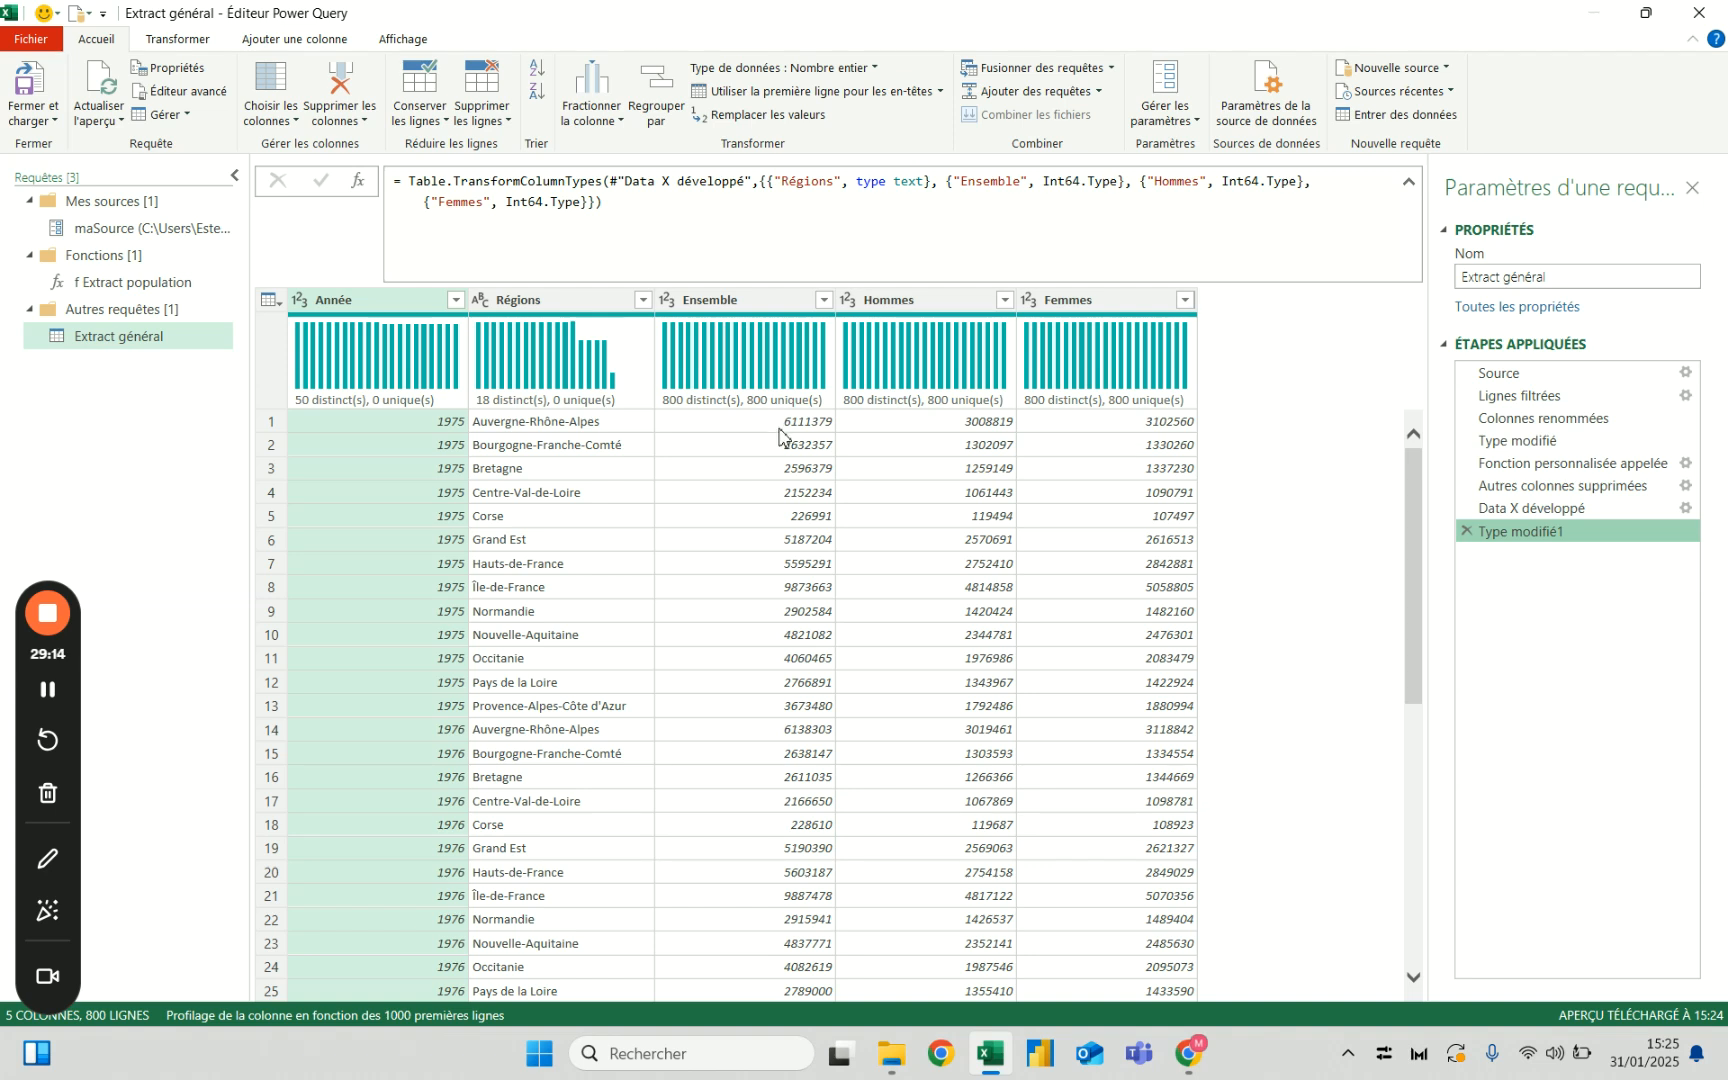
Filter the Régions column of Extract général to only Auvergne-Rhône-Alpes to check its number of yearly rows.
left_click(642, 300)
left_click(395, 537)
left_click(395, 559)
left_click(509, 945)
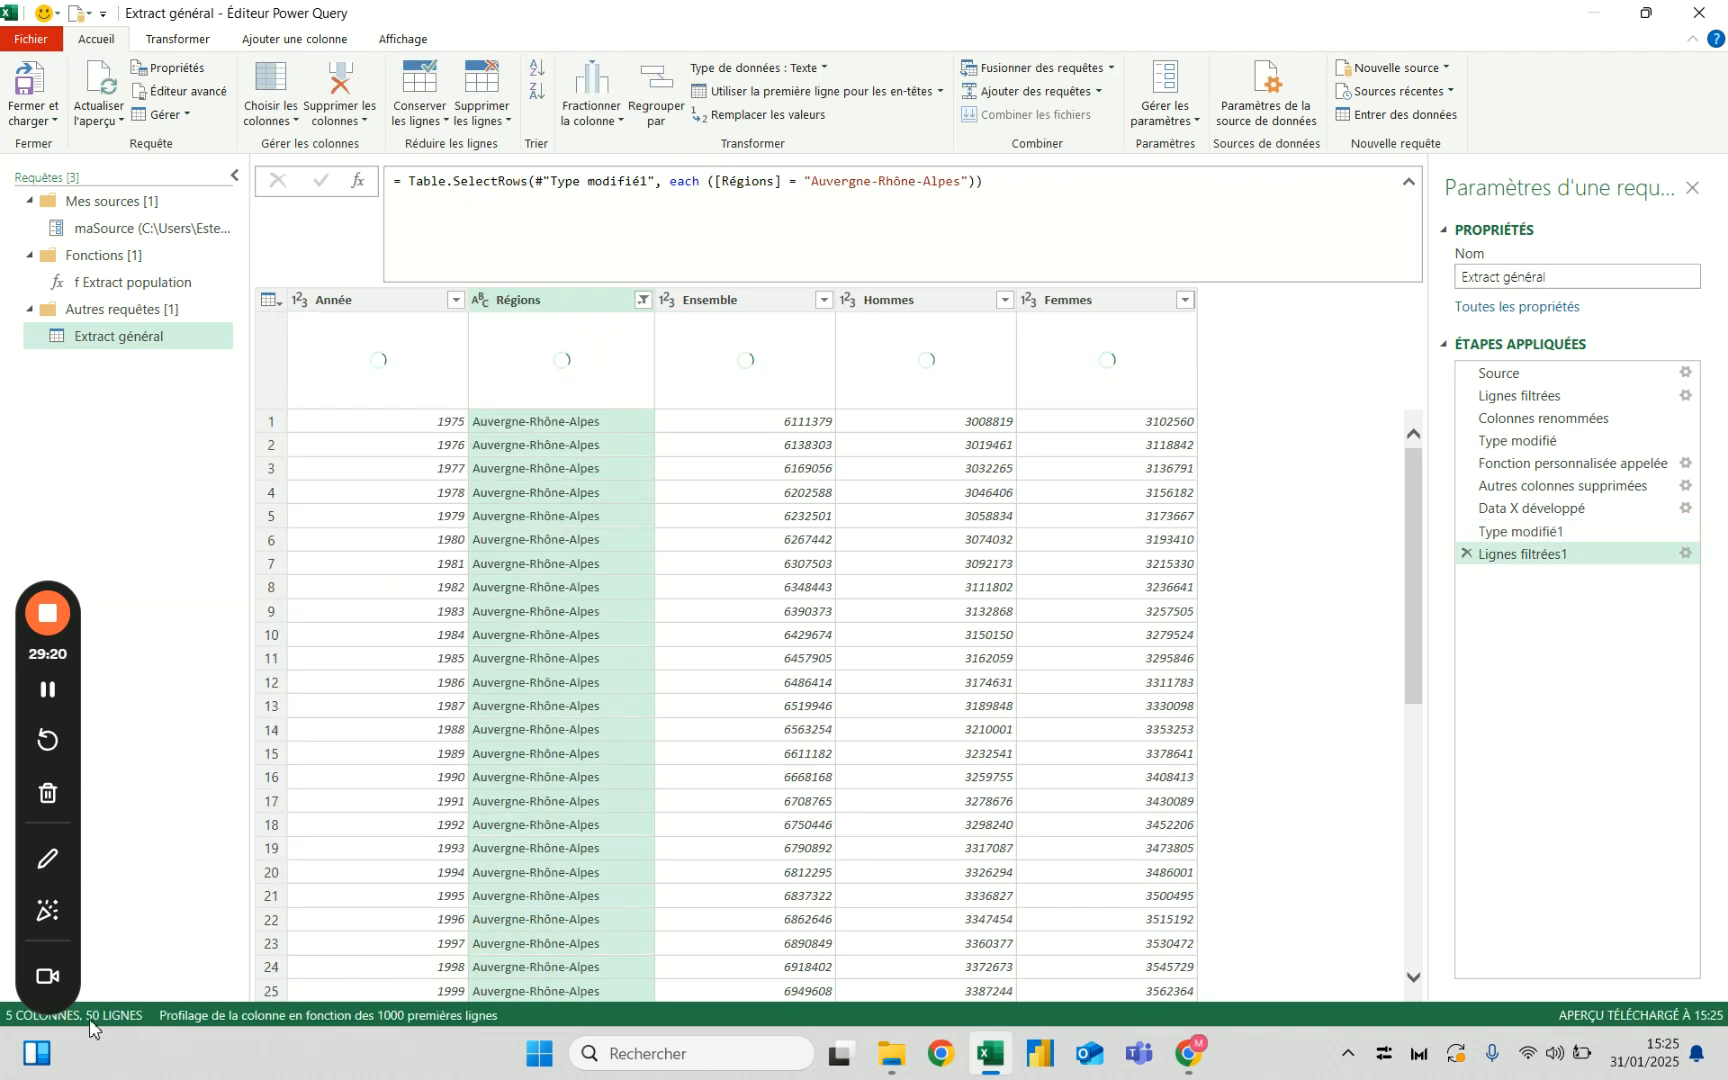
Switch the Régions filter to only Guadeloupe to check which years it covers, and delete the filter step.
left_click(643, 299)
left_click(362, 553)
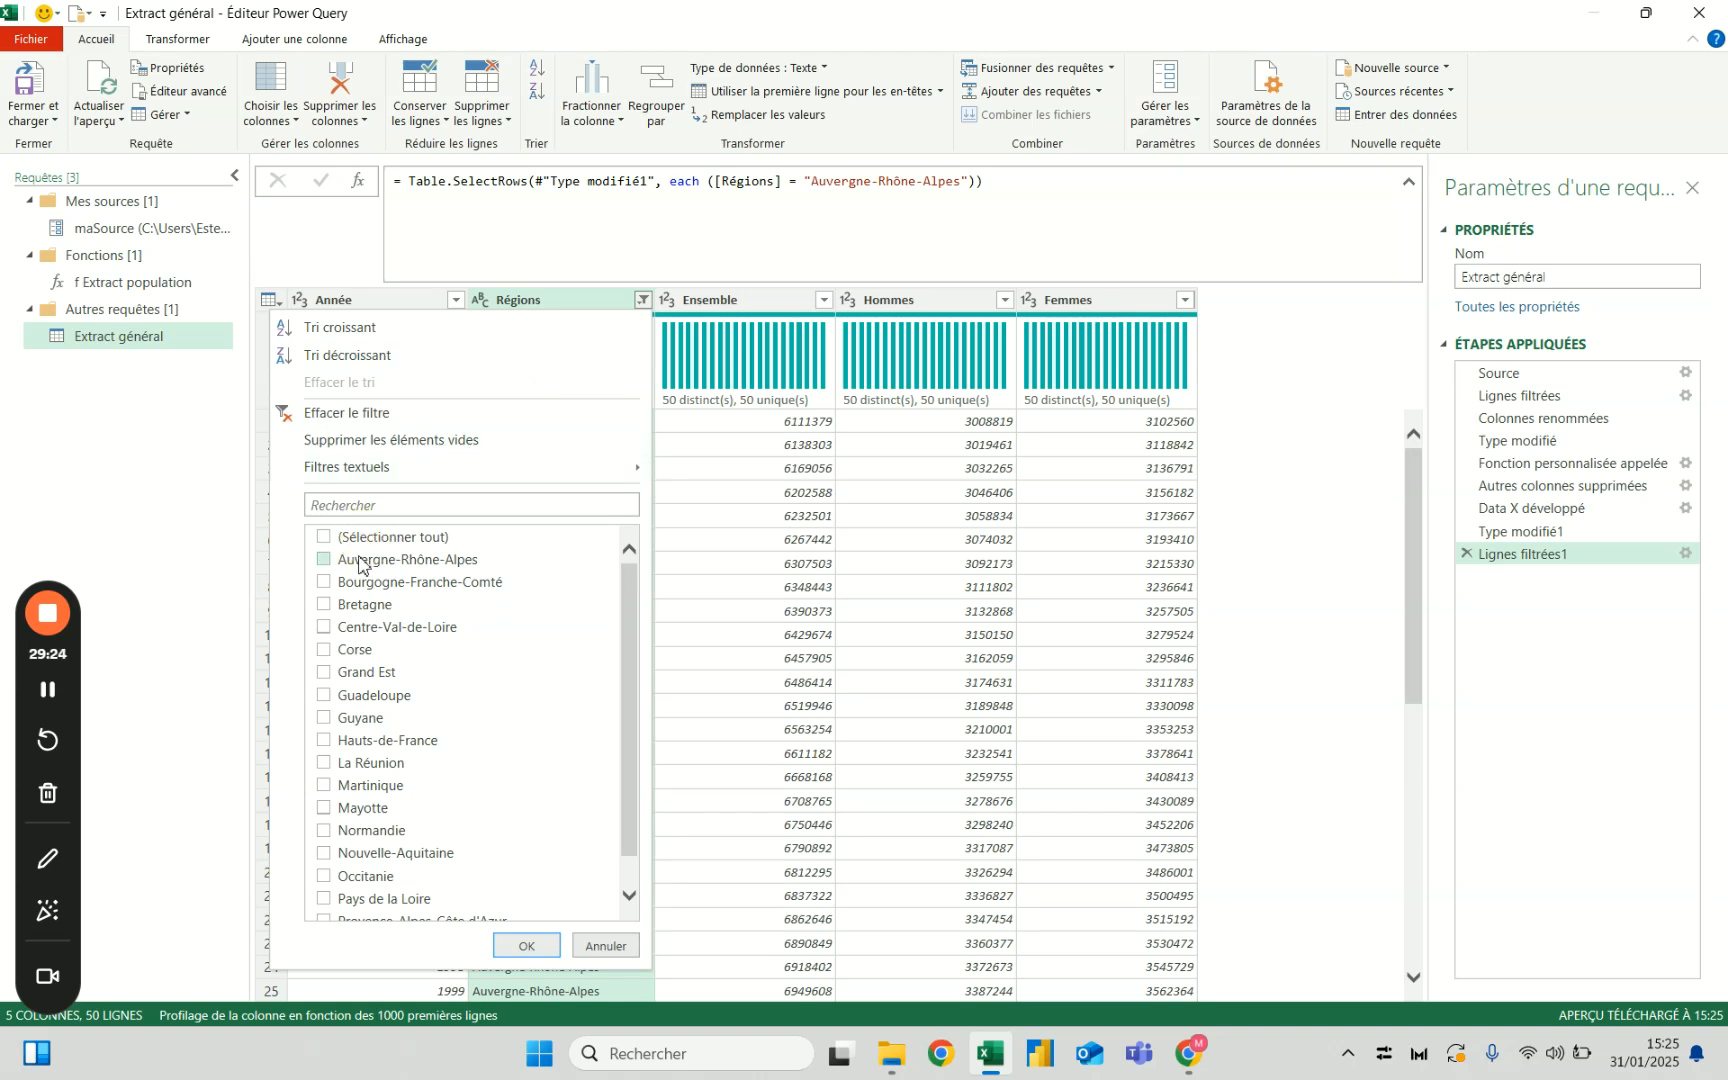
left_click(375, 697)
left_click(526, 945)
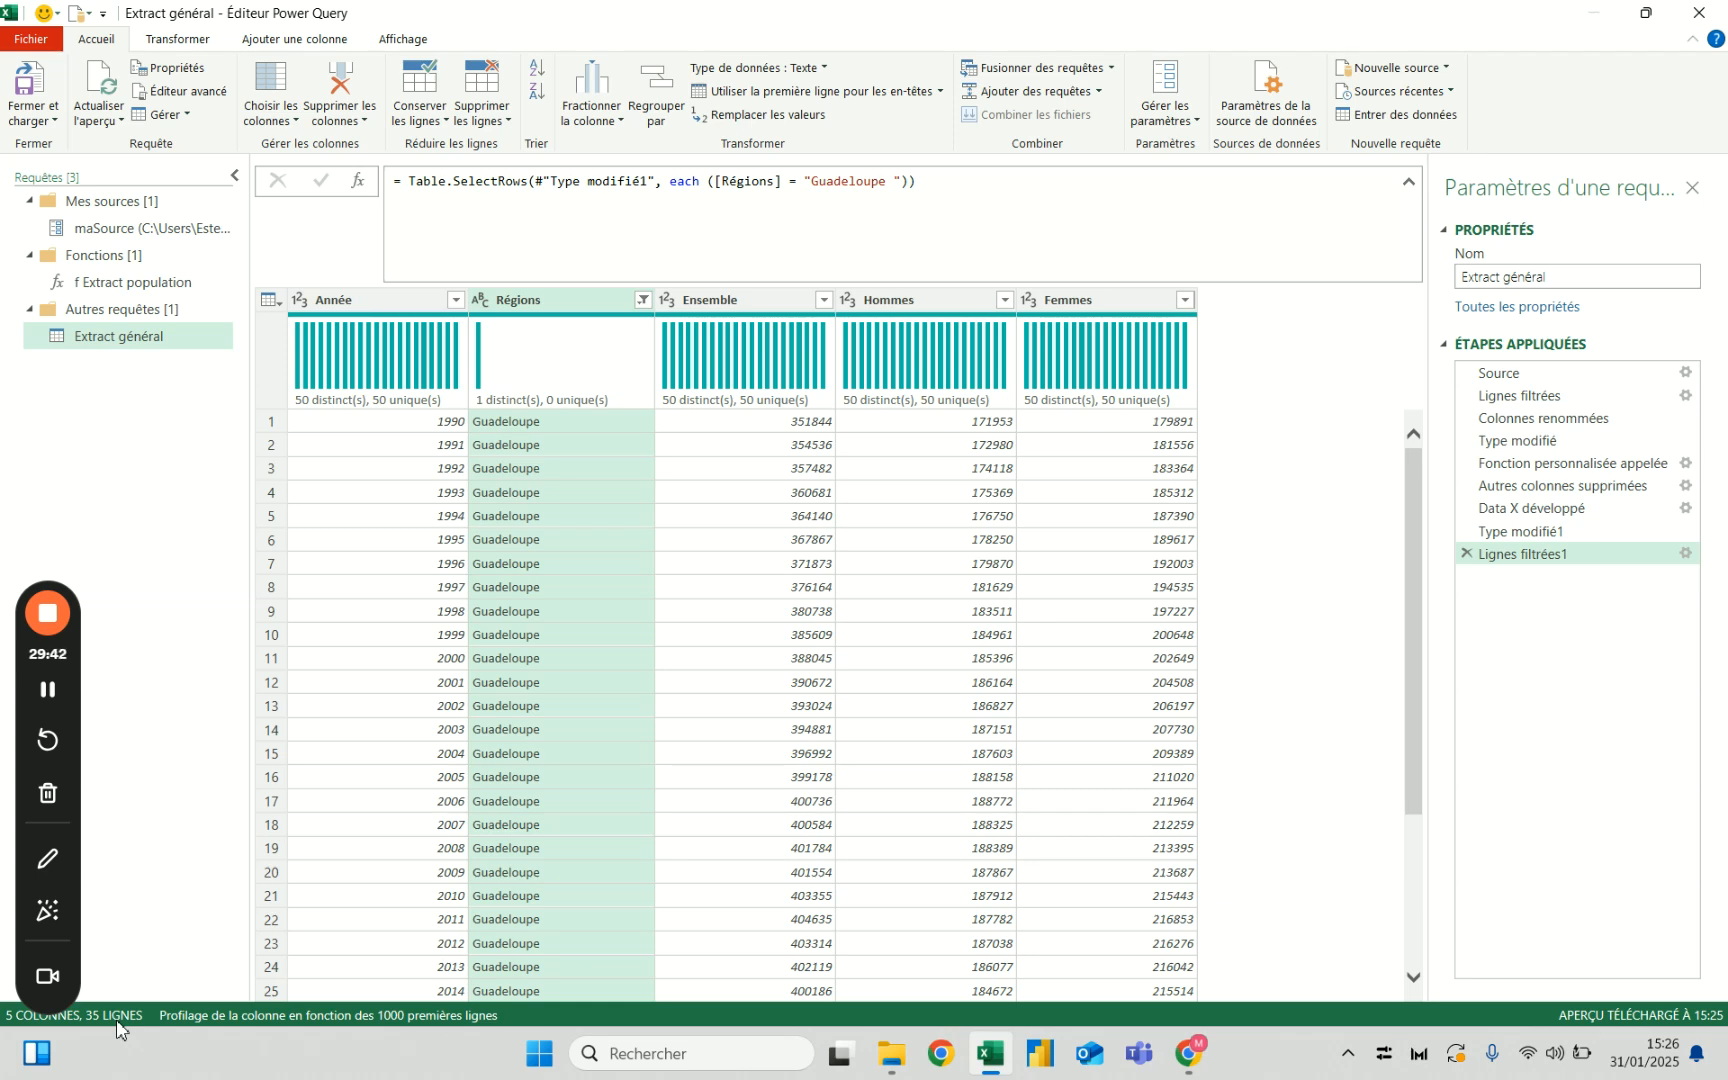
left_click(1467, 553)
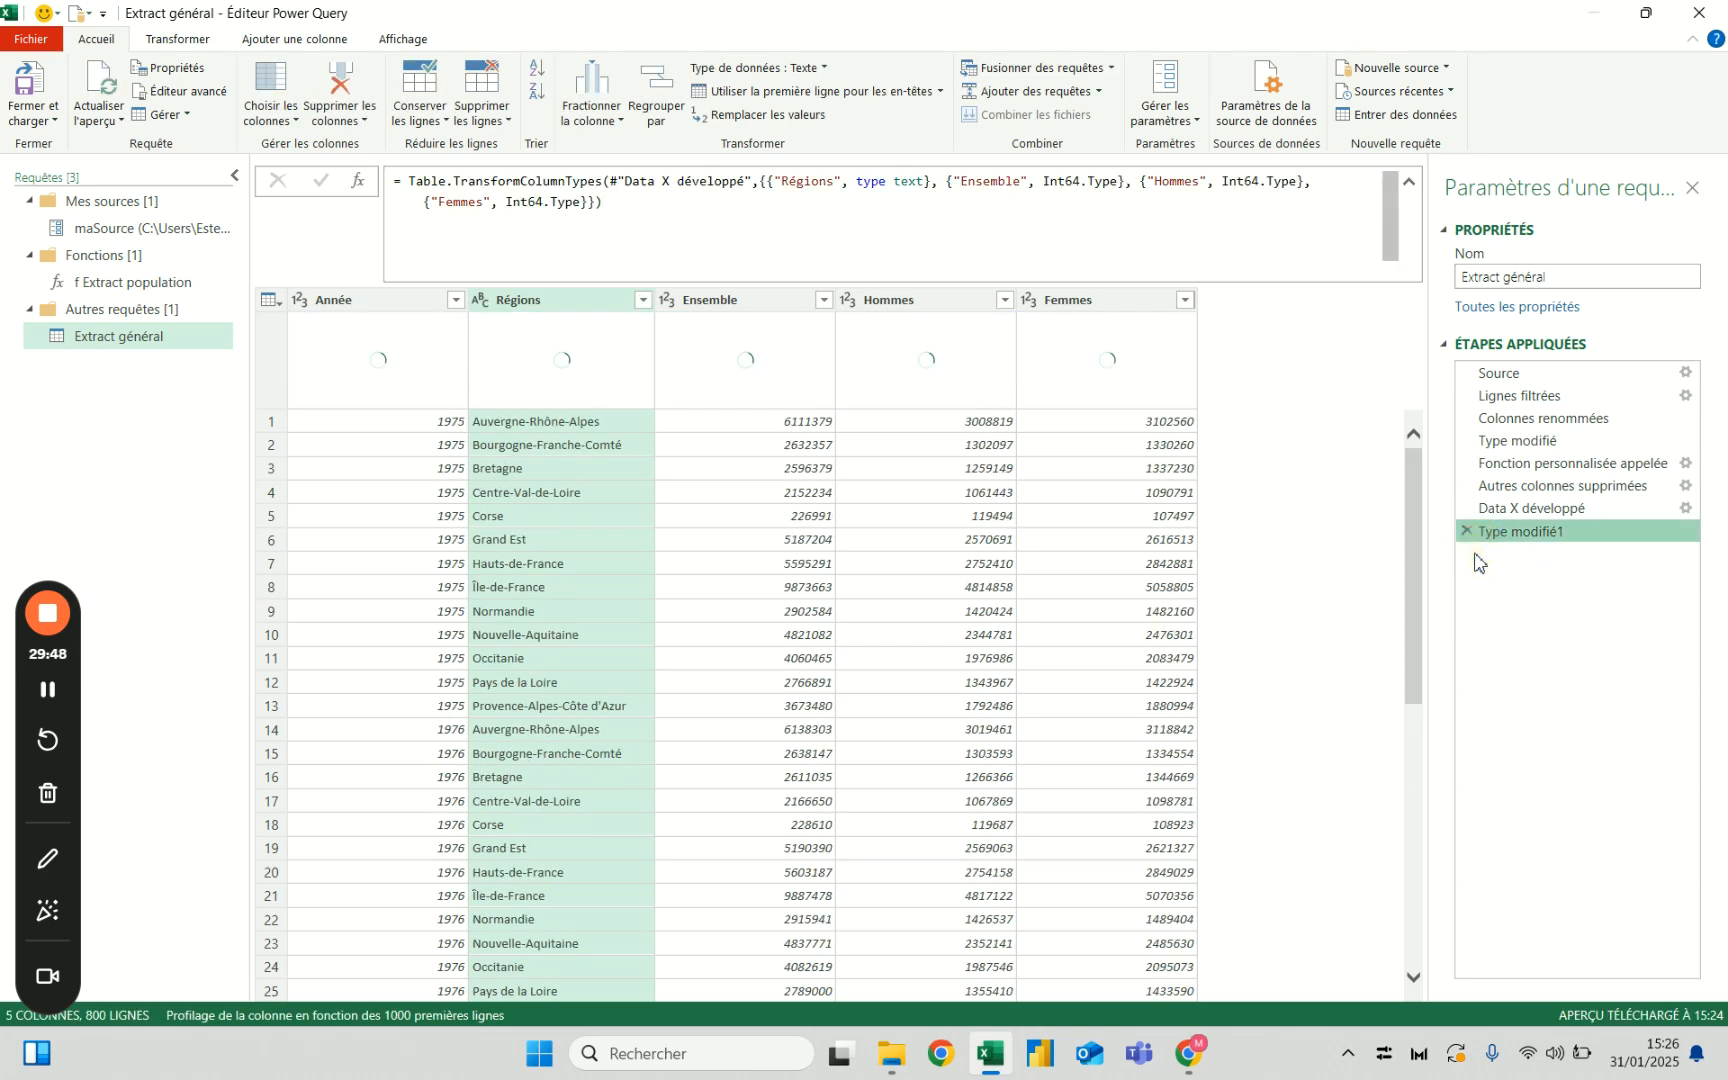